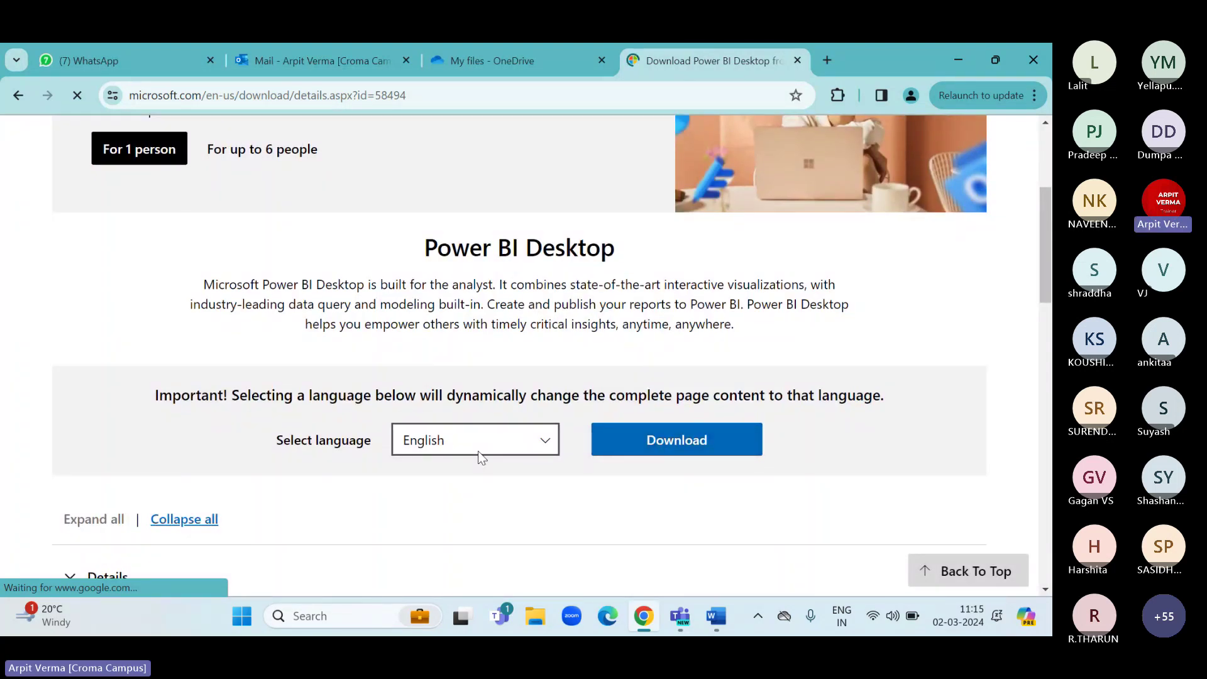
Download PBIDesktopSetup_x64.exe from the Download Center, then pause it at 27.2 of 487 MB.
left_click(643, 454)
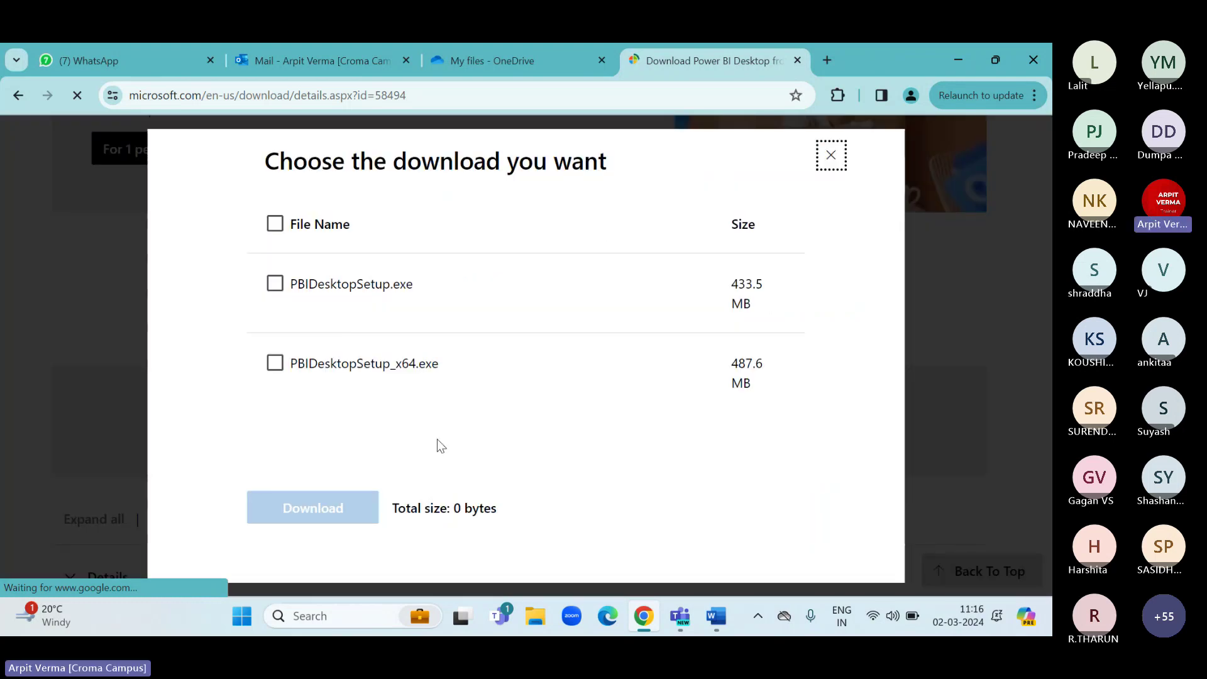
left_click(276, 364)
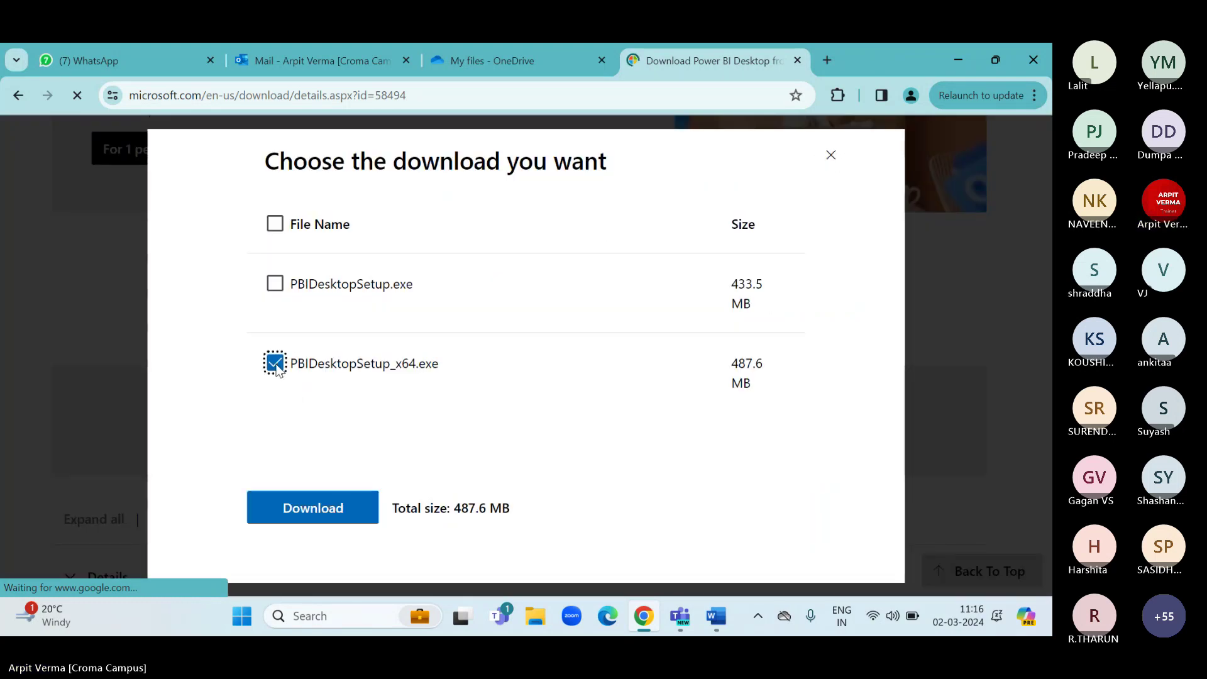
left_click(321, 511)
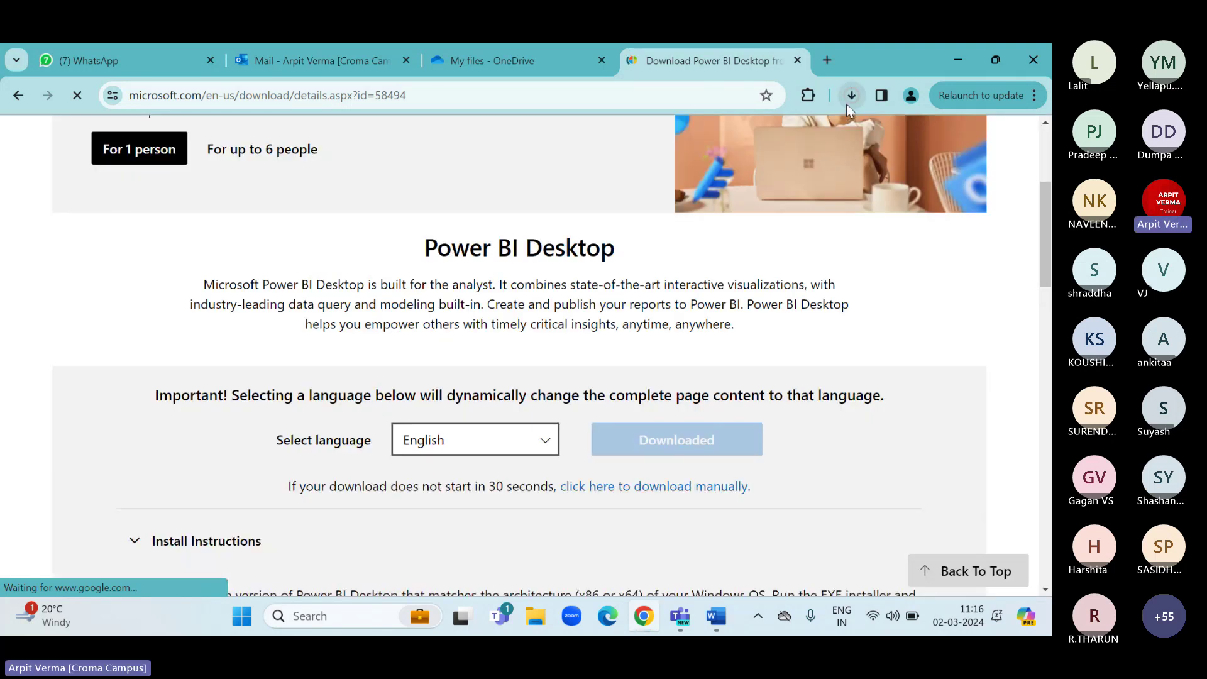
left_click(848, 102)
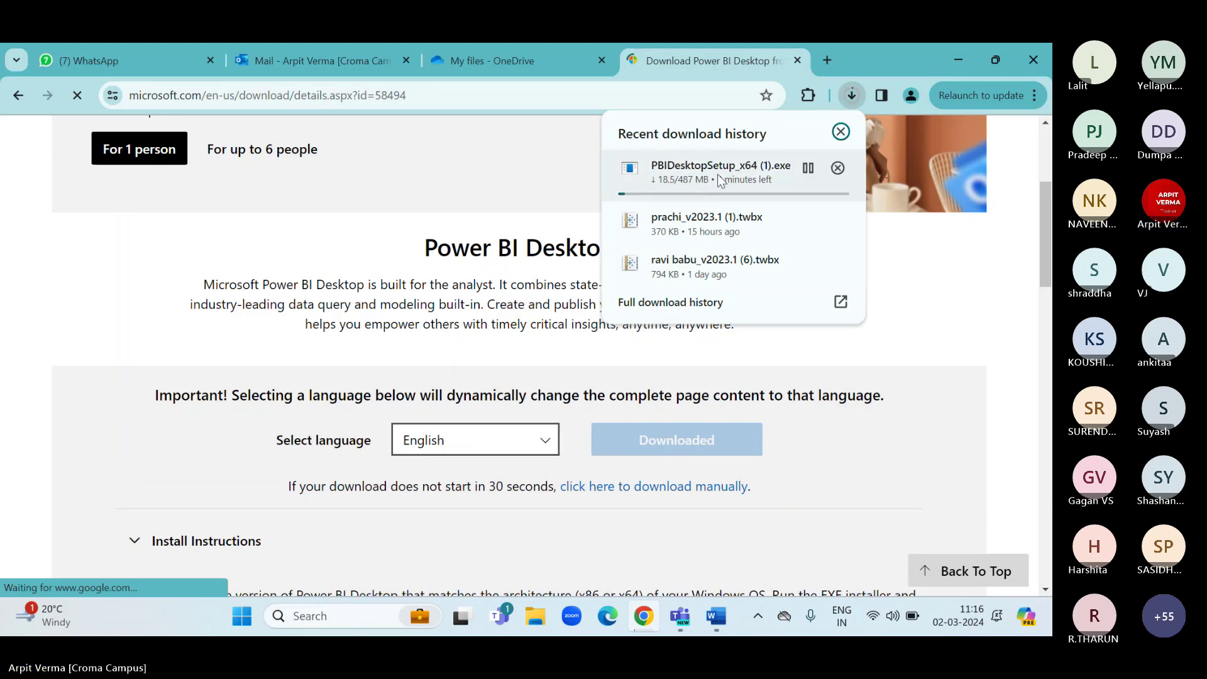
left_click(809, 167)
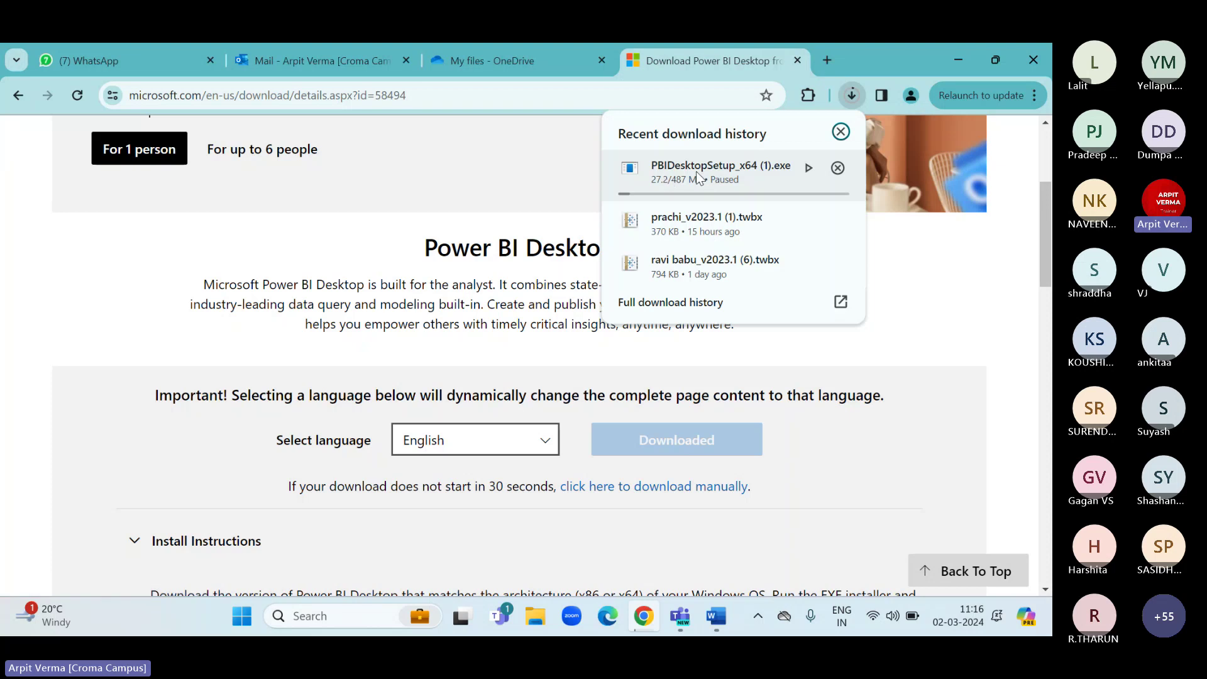
Cancel the paused 487 MB PBIDesktopSetup_x64 download and close the Downloads and Power BI tabs.
left_click(667, 190)
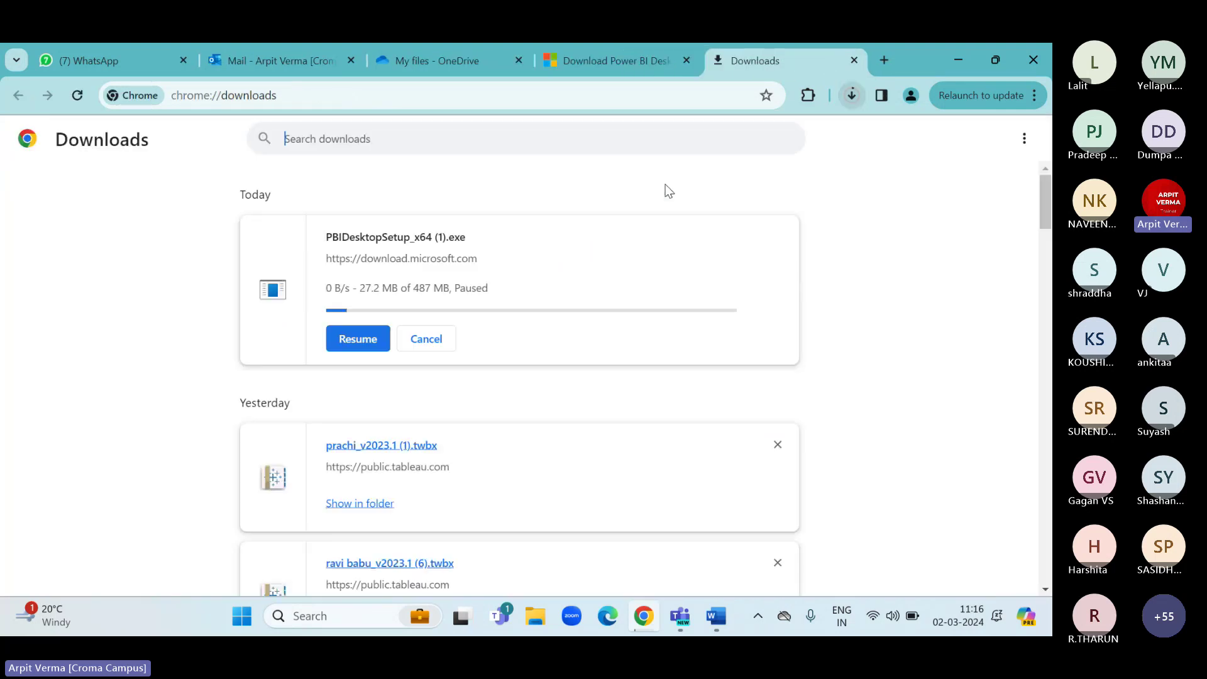
left_click_drag(416, 292, 449, 291)
left_click(449, 291)
left_click_drag(448, 291, 410, 291)
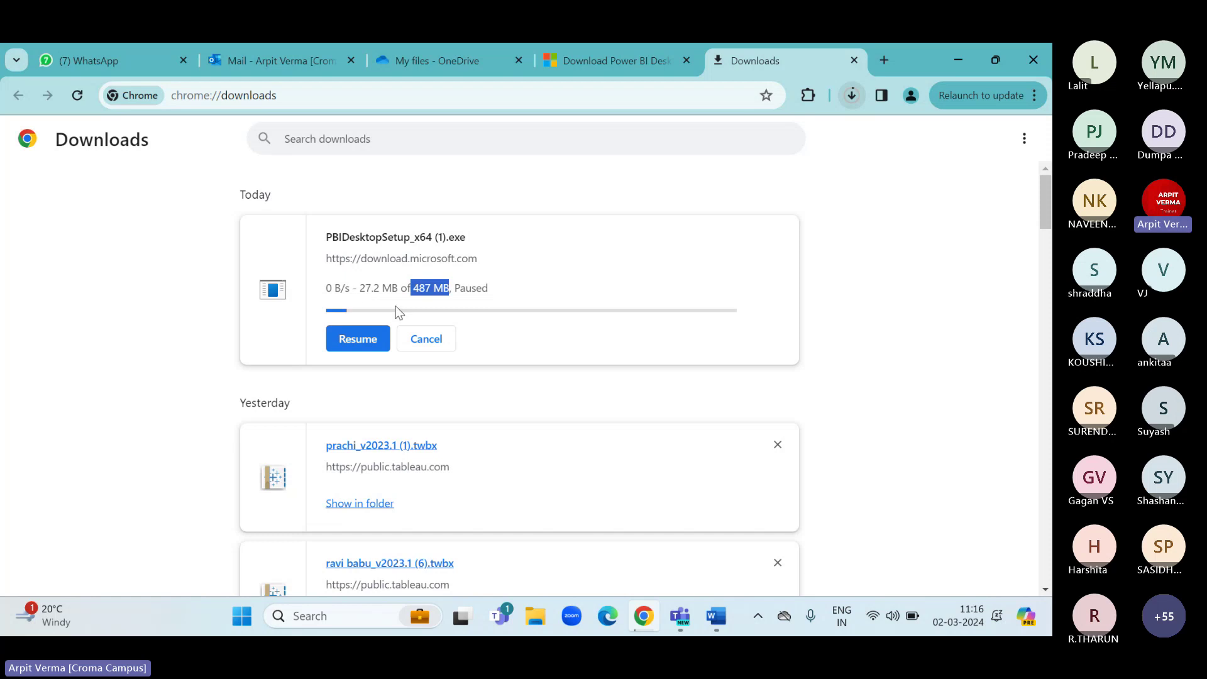
left_click(424, 339)
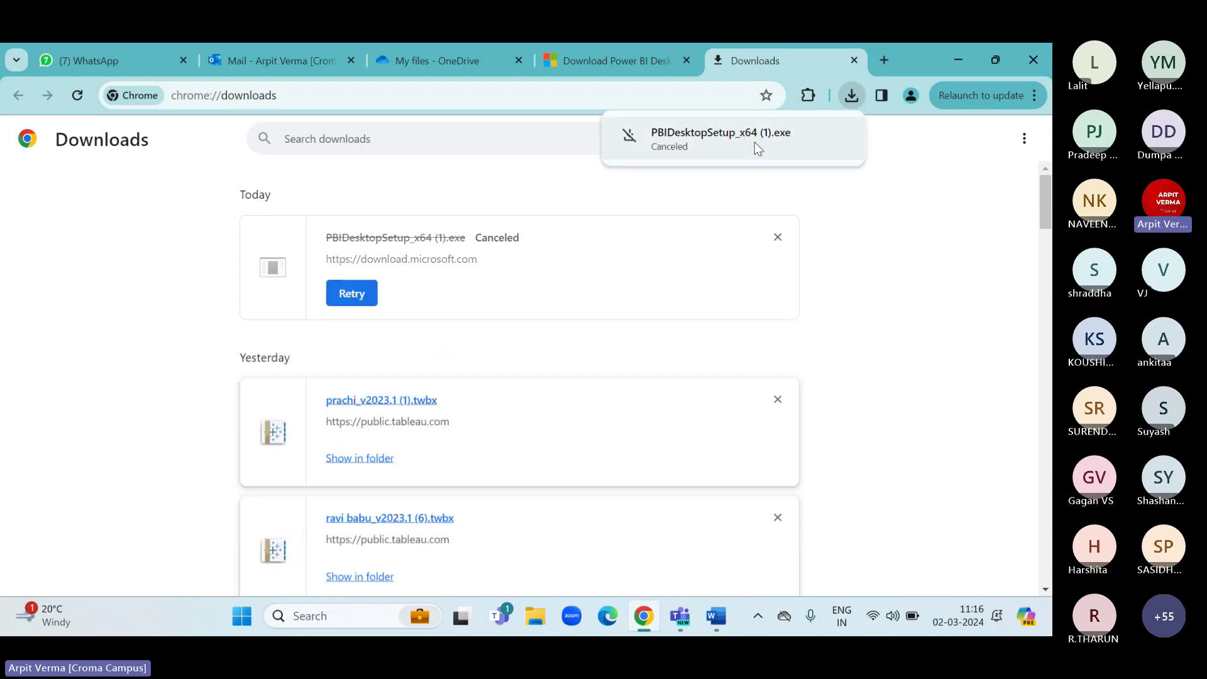
left_click(855, 60)
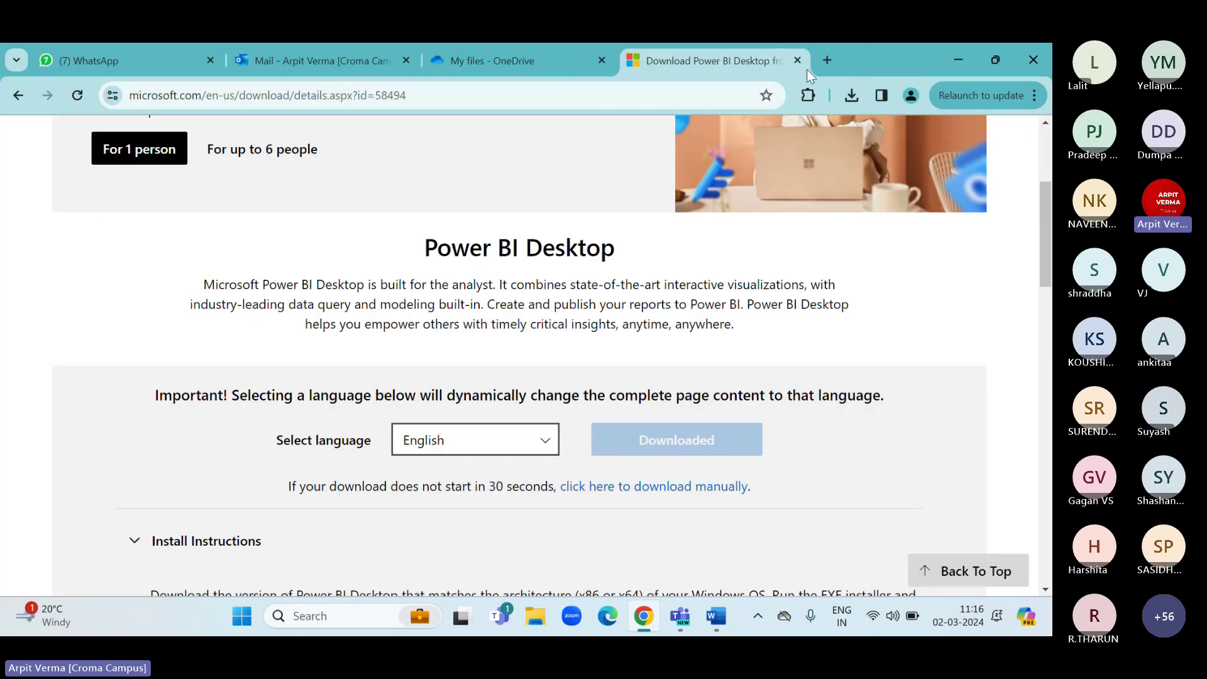
left_click(796, 64)
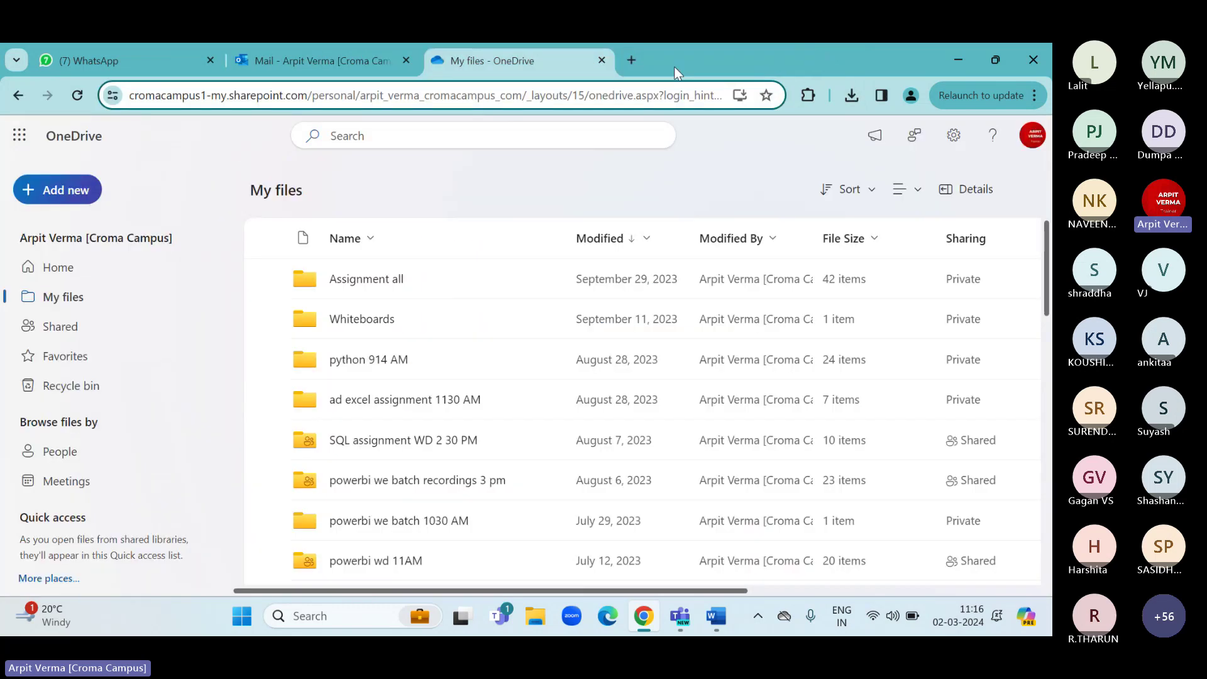
Minimize Chrome and run the existing PBIDesktopSetup_x64 installer from the Downloads folder.
left_click(952, 60)
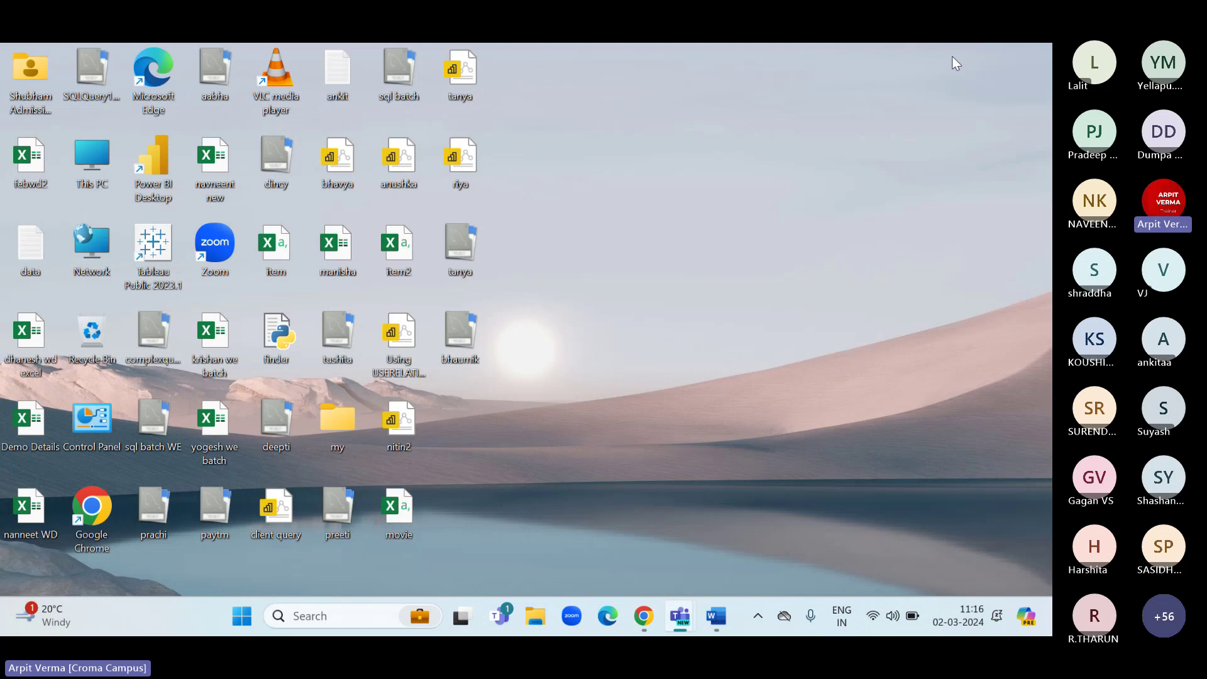
left_click(535, 616)
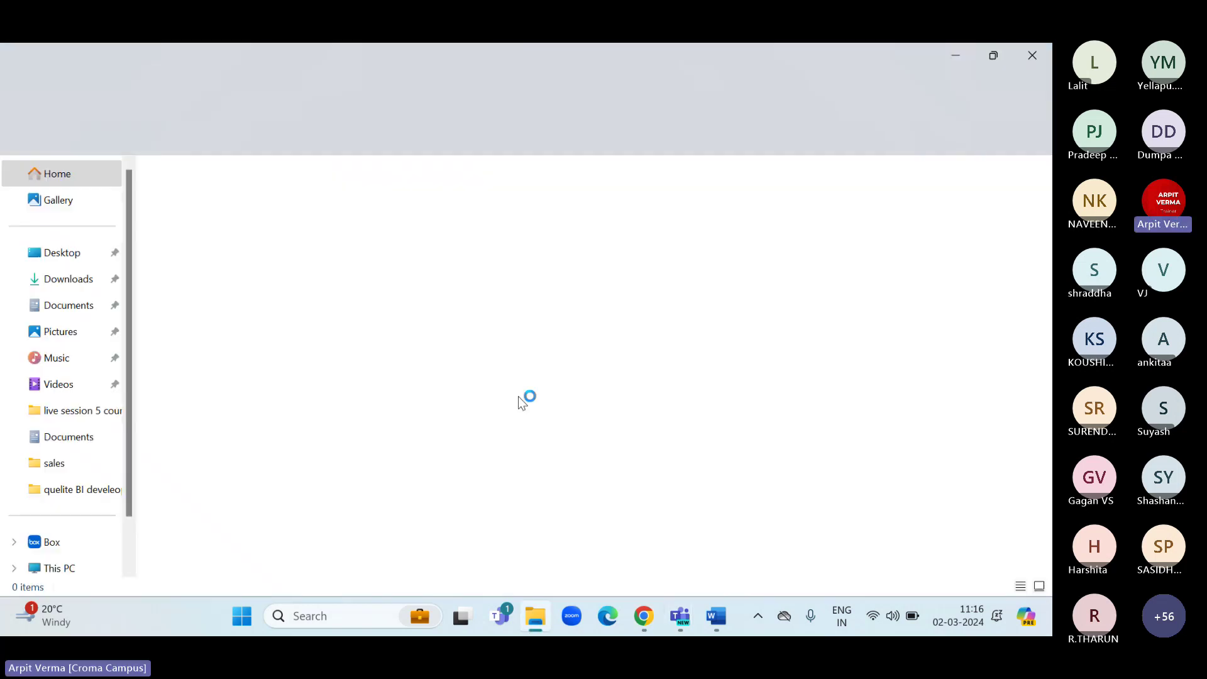
left_click(68, 280)
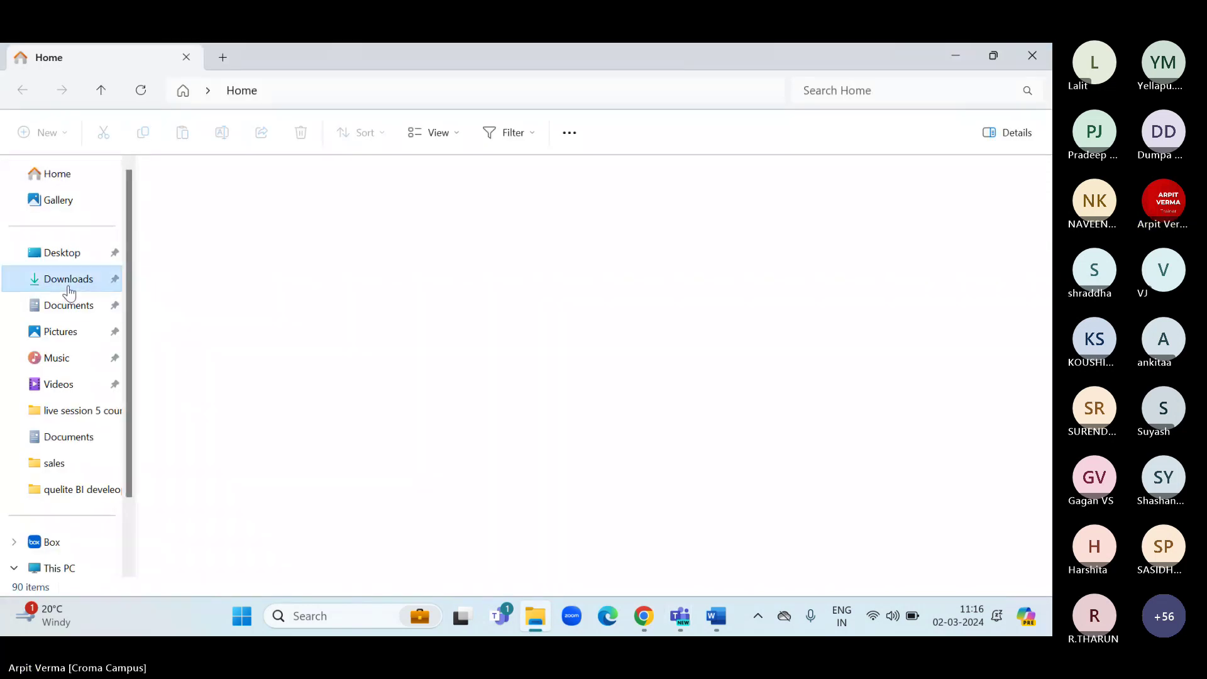
scroll(277, 392, "down", 4)
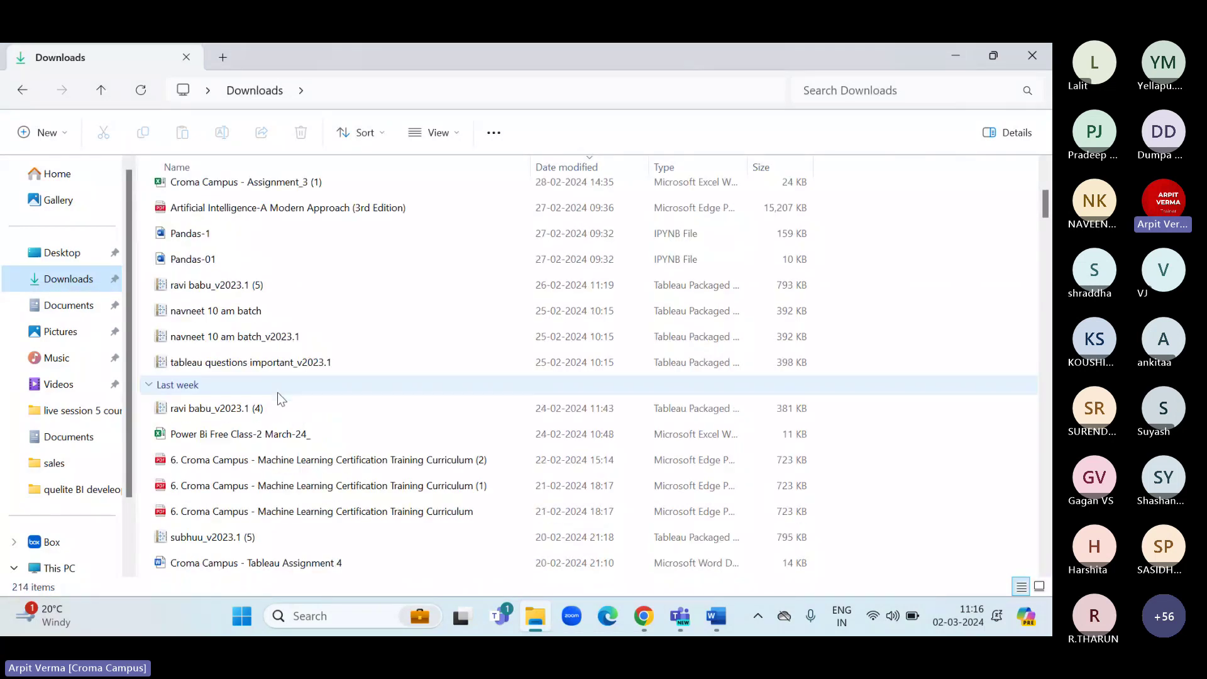
scroll(277, 392, "down", 20)
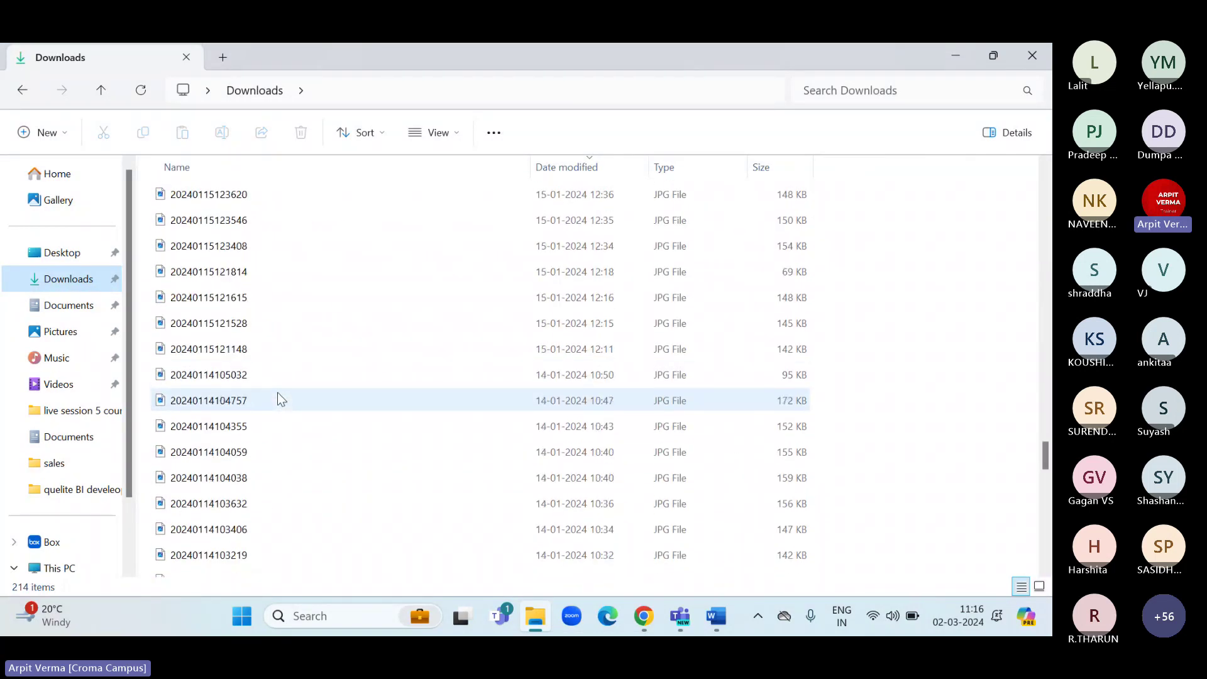
scroll(277, 392, "down", 15)
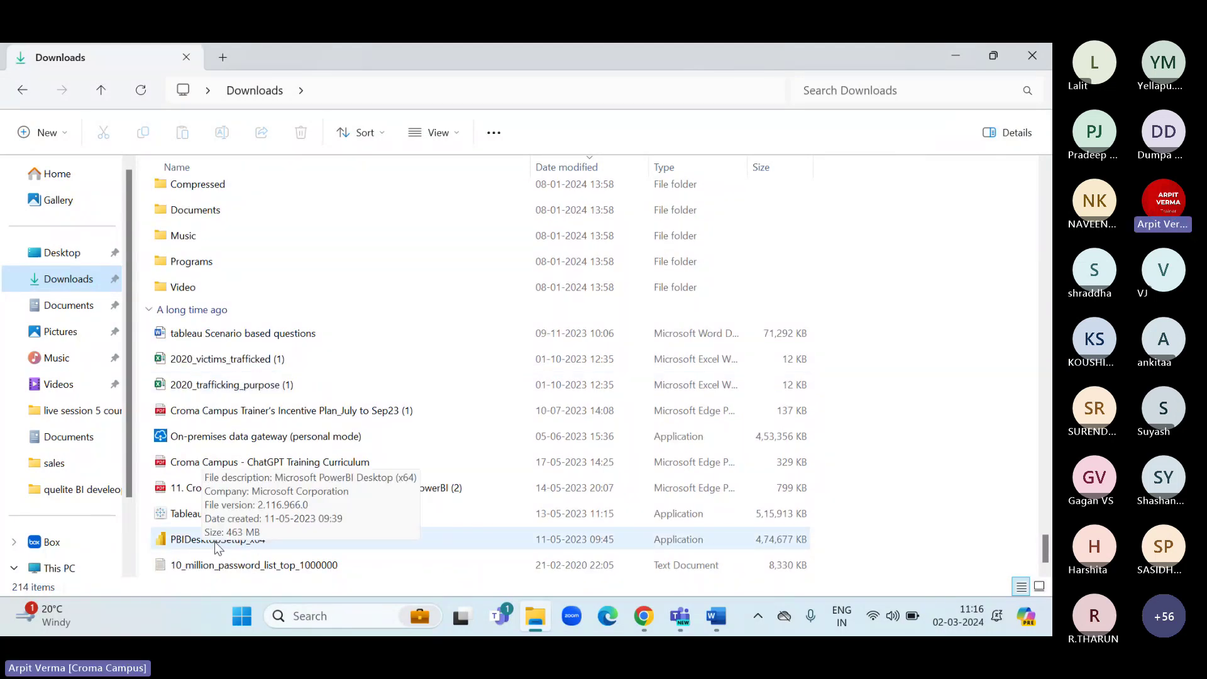
double_click(206, 542)
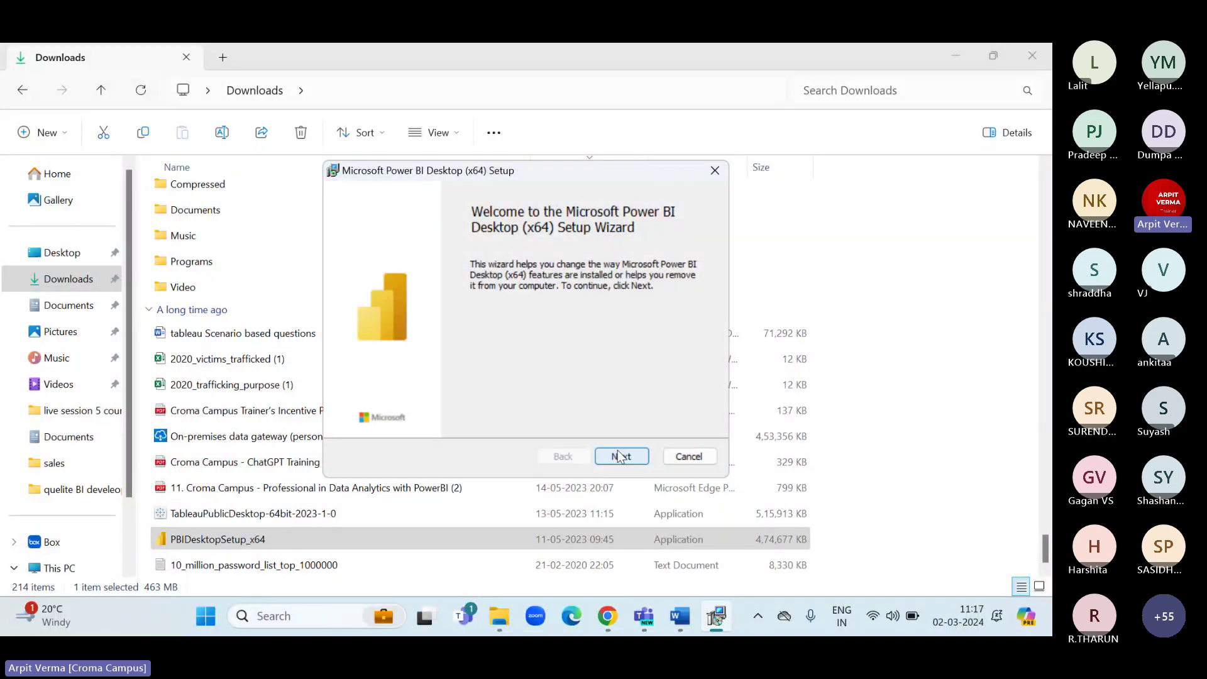
Cancel the Power BI setup wizard, finish it, and close File Explorer.
left_click(685, 463)
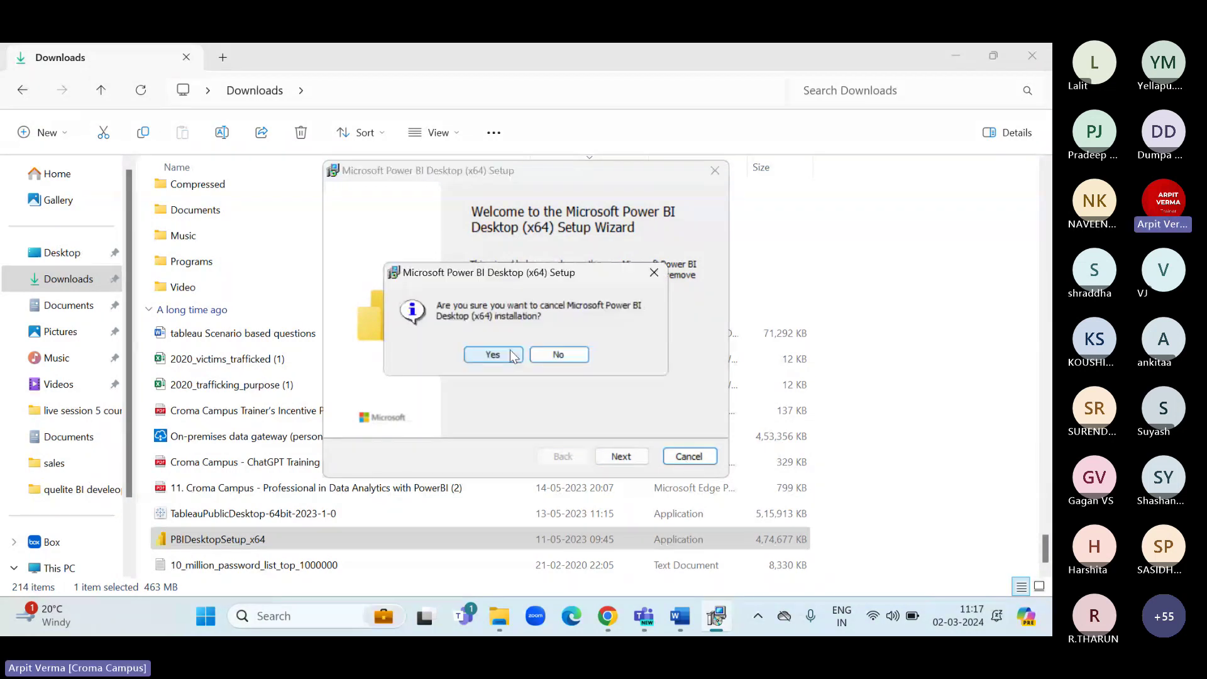
key("Return")
left_click(621, 456)
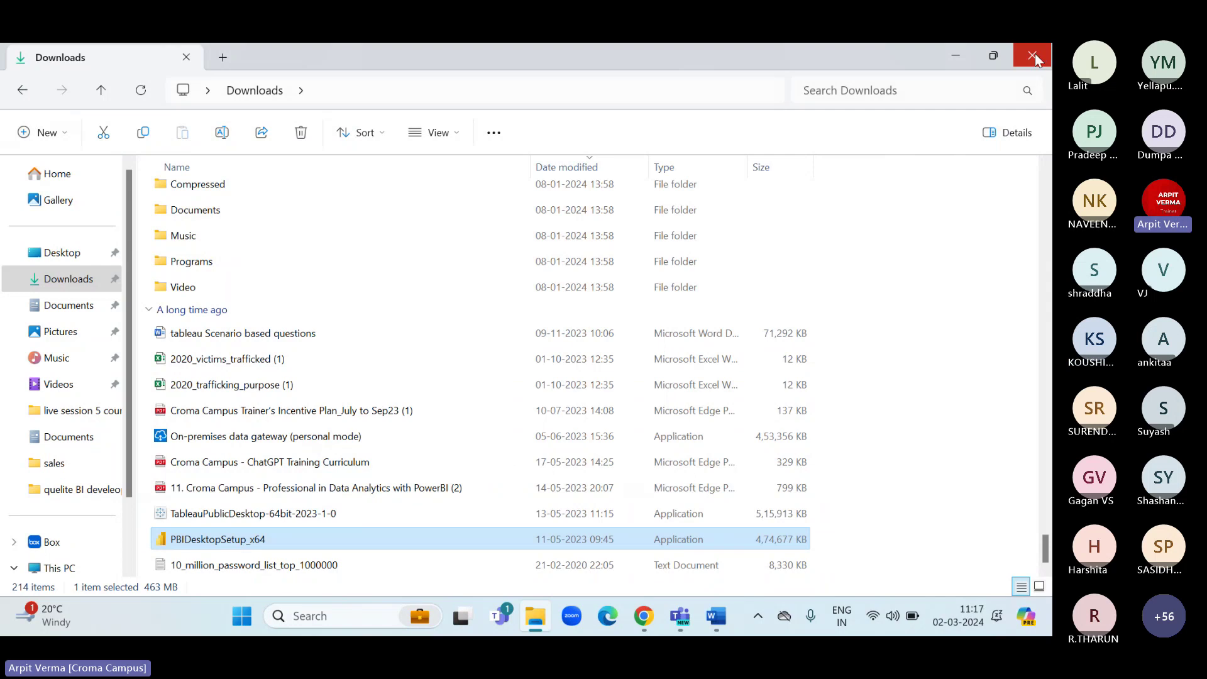
left_click(535, 616)
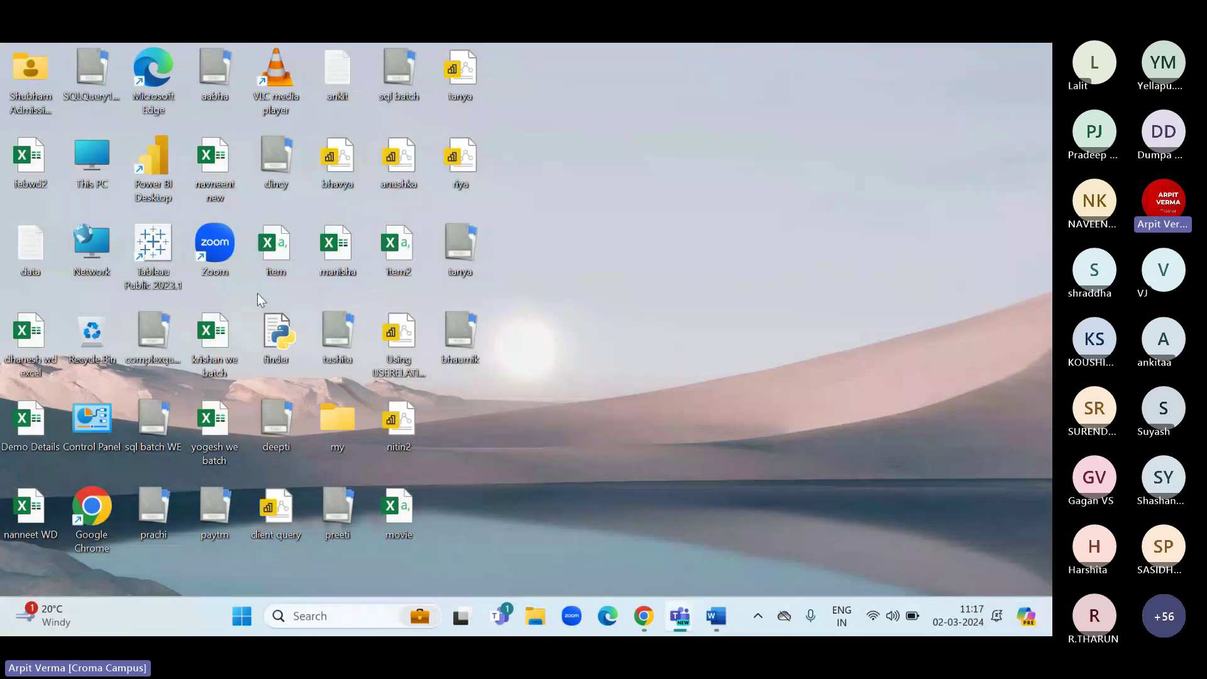
Launch Power BI Desktop, dismiss the welcome screen and look over the Insert and Modeling tabs.
double_click(148, 180)
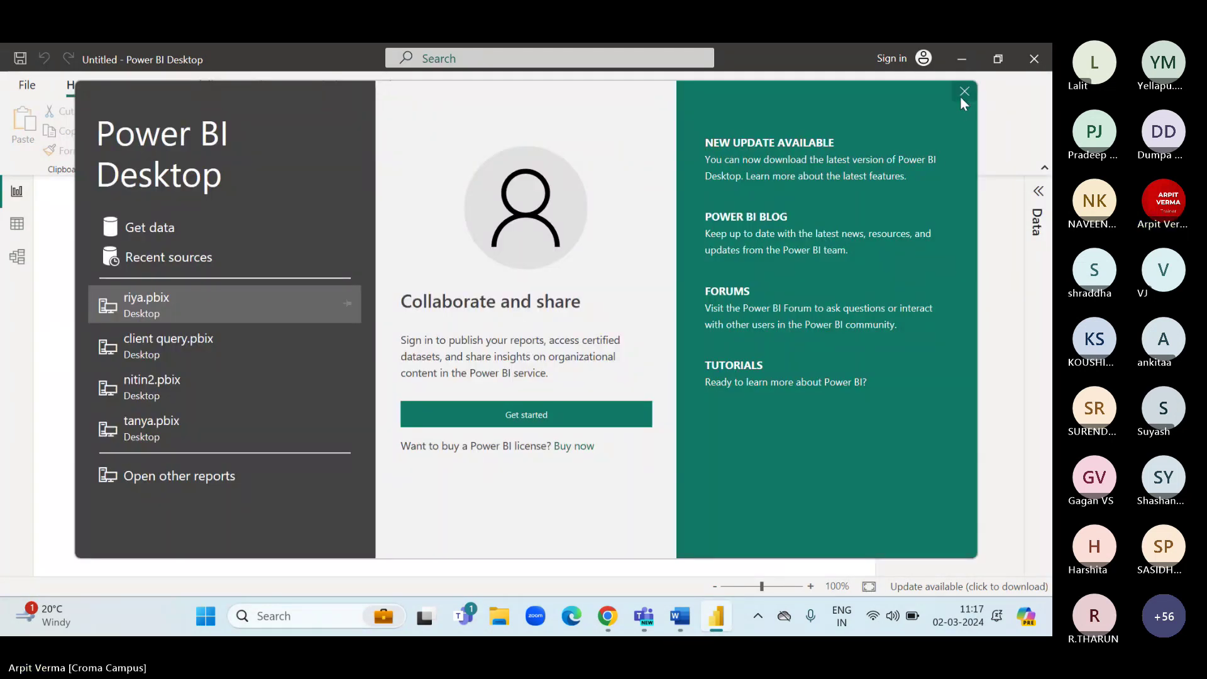
left_click(963, 92)
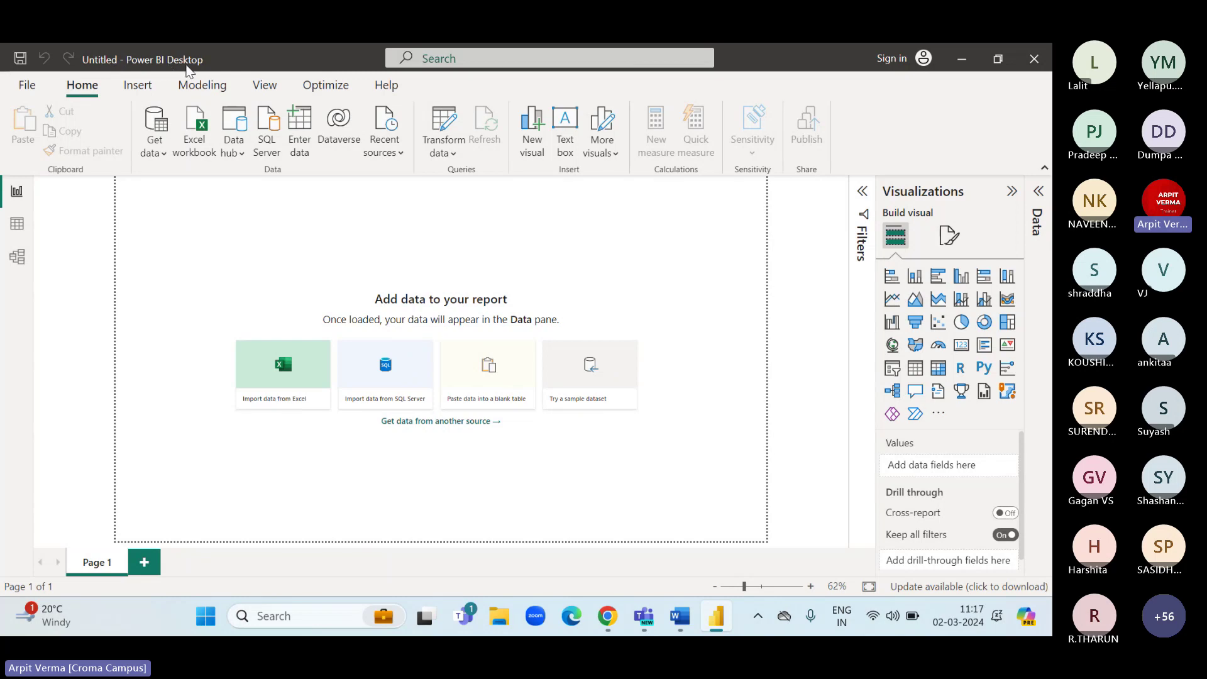
left_click(133, 90)
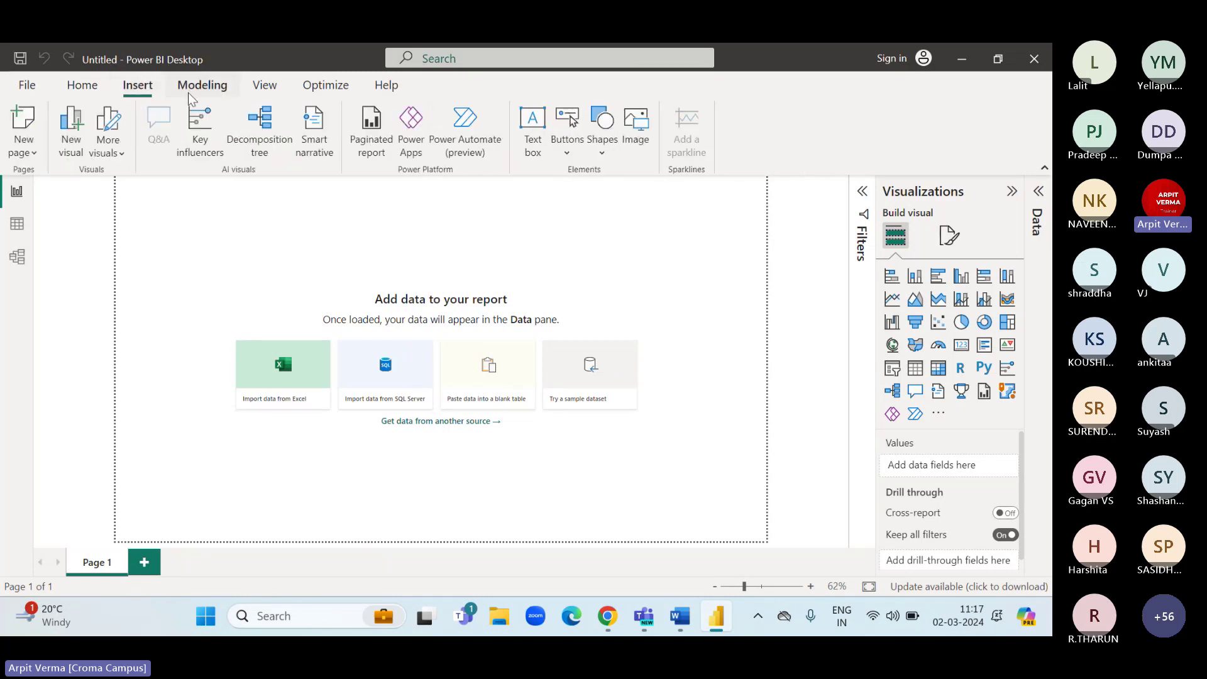
left_click(187, 88)
left_click(81, 86)
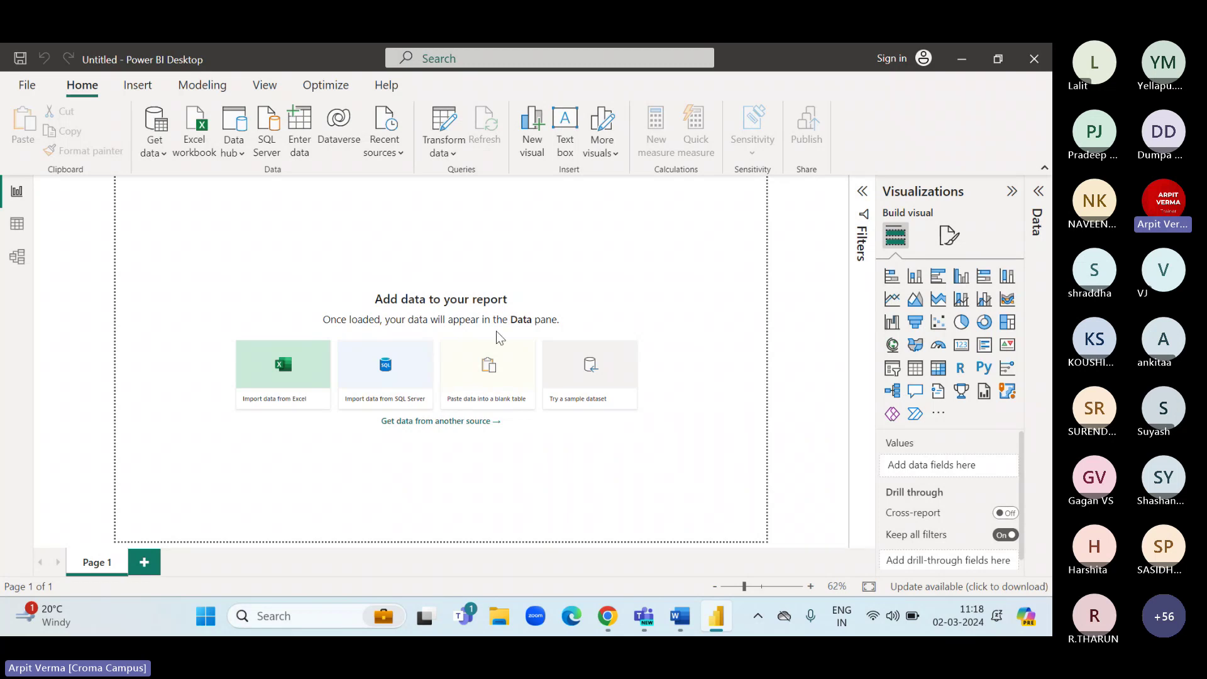
left_click(607, 618)
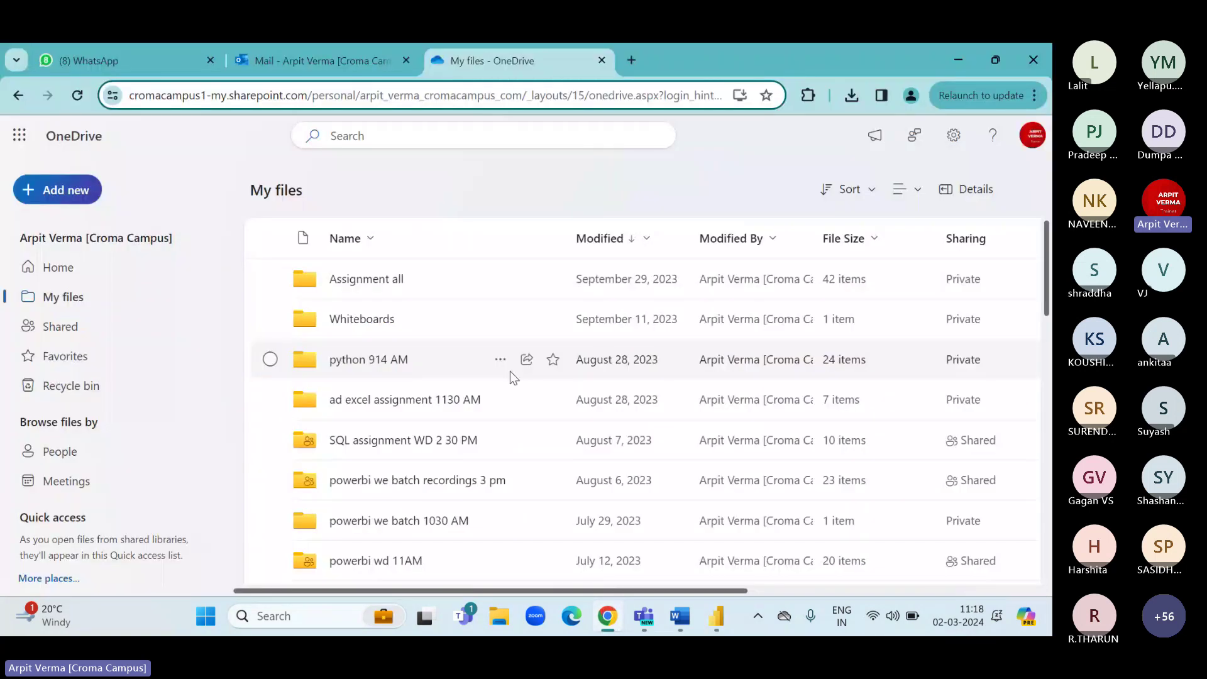
left_click(957, 59)
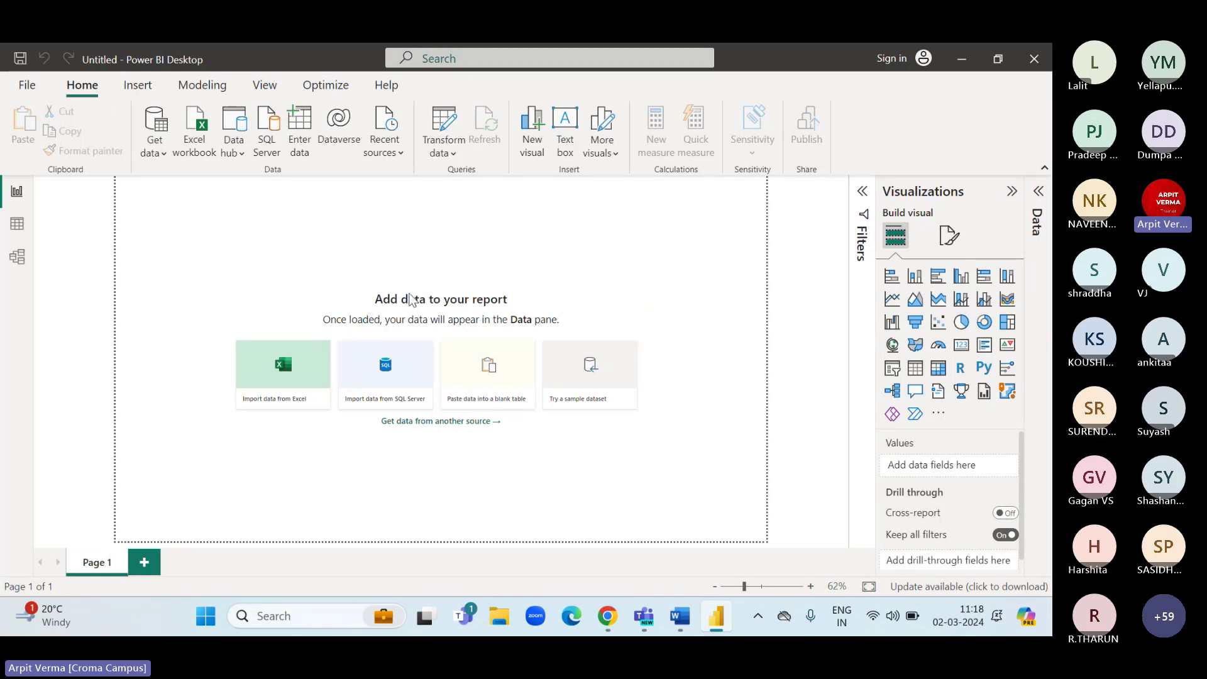
Add a page, rename it 'test', then delete the test page.
left_click(144, 566)
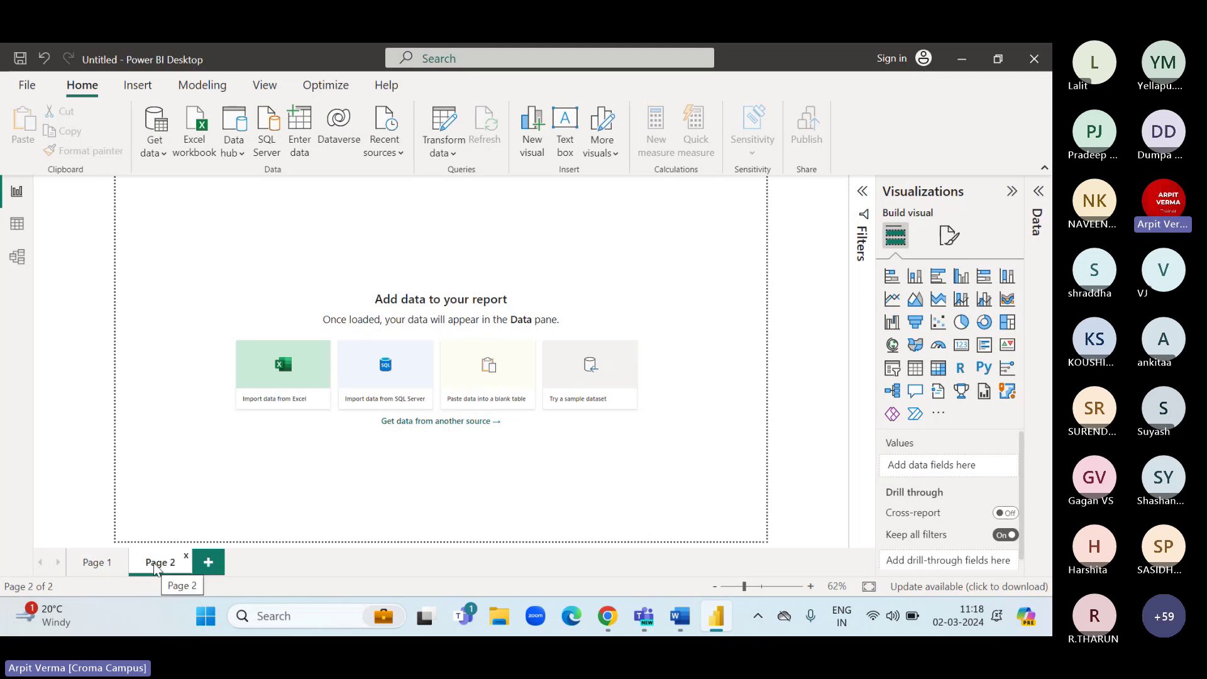
right_click(156, 565)
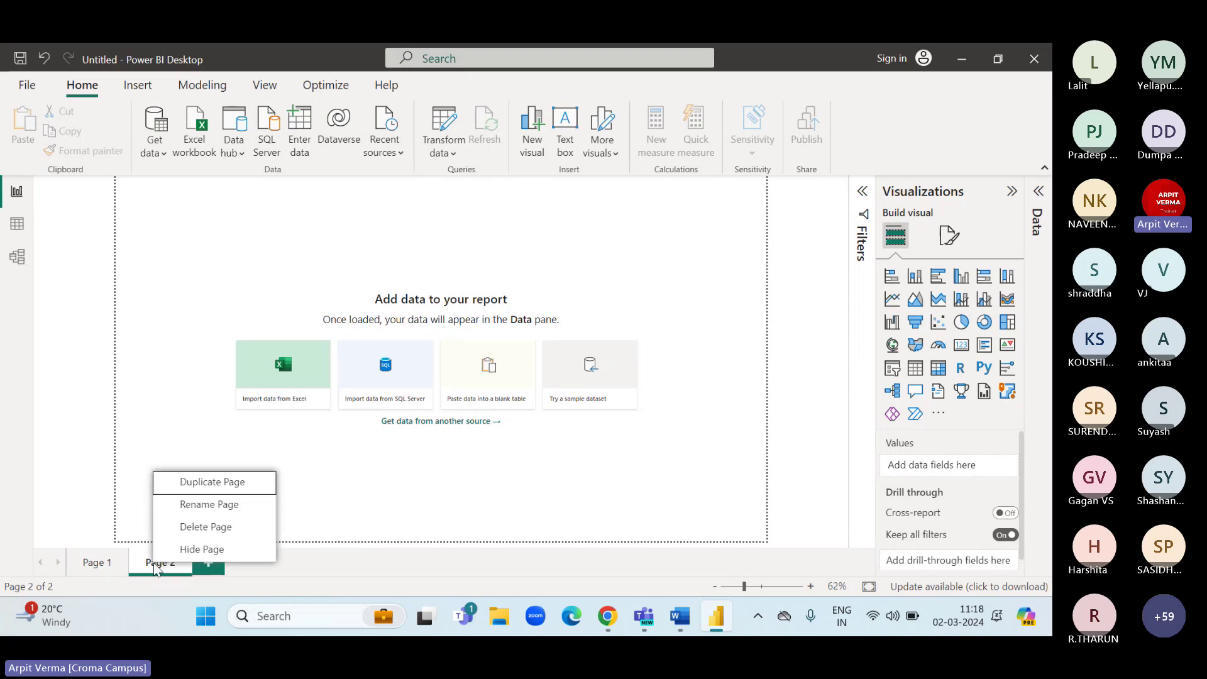
left_click(216, 508)
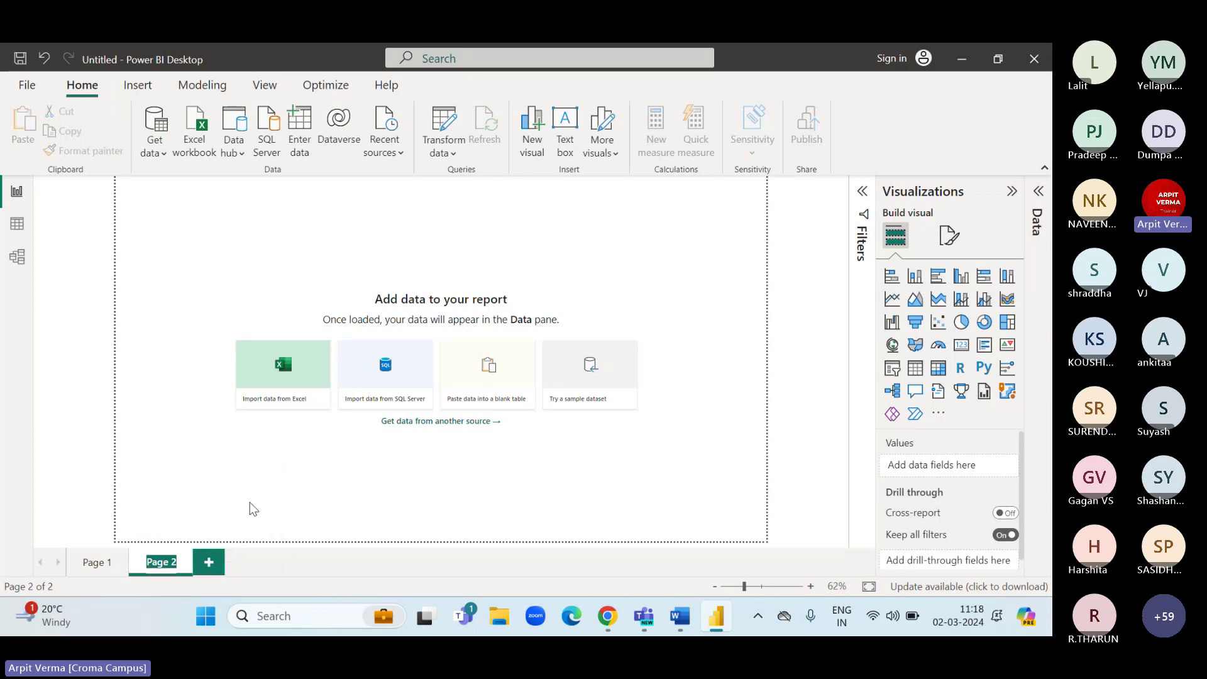
type("test")
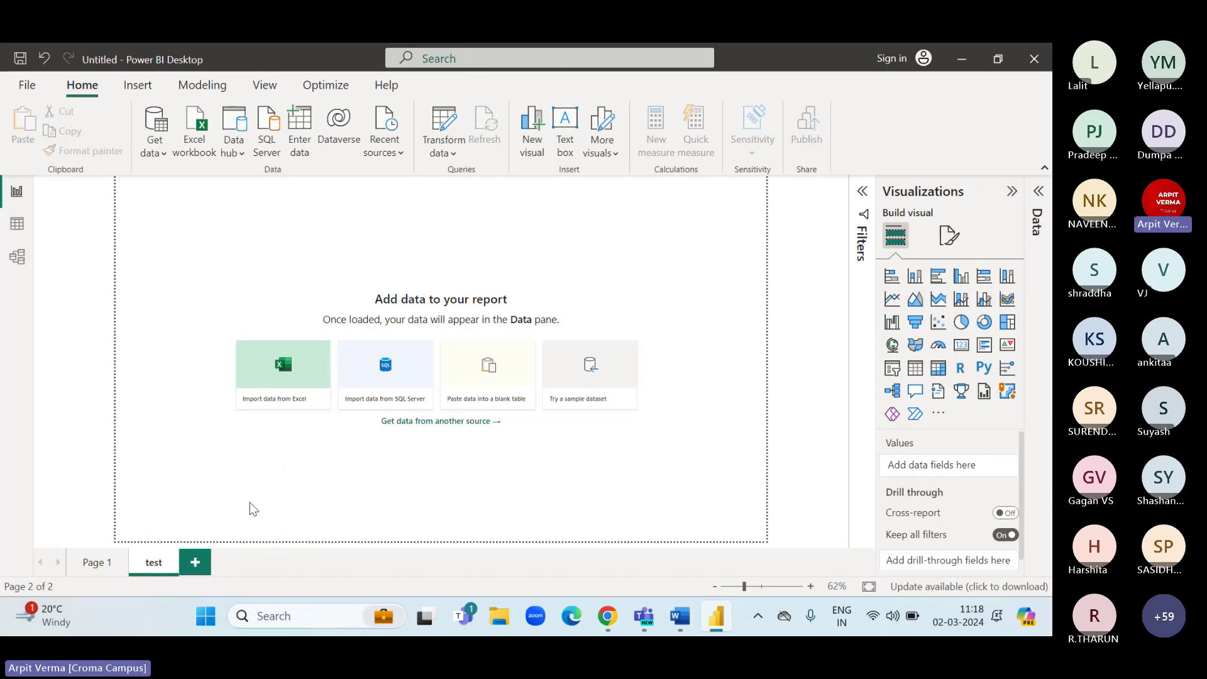
key("Return")
right_click(151, 565)
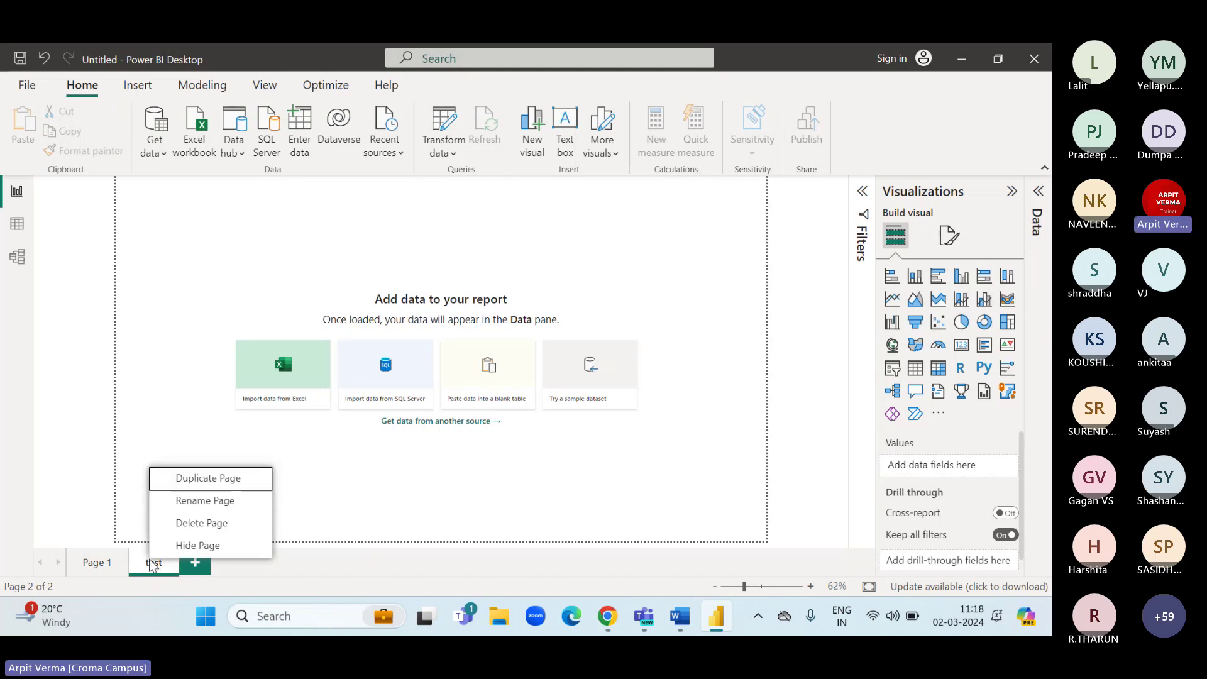
left_click(205, 530)
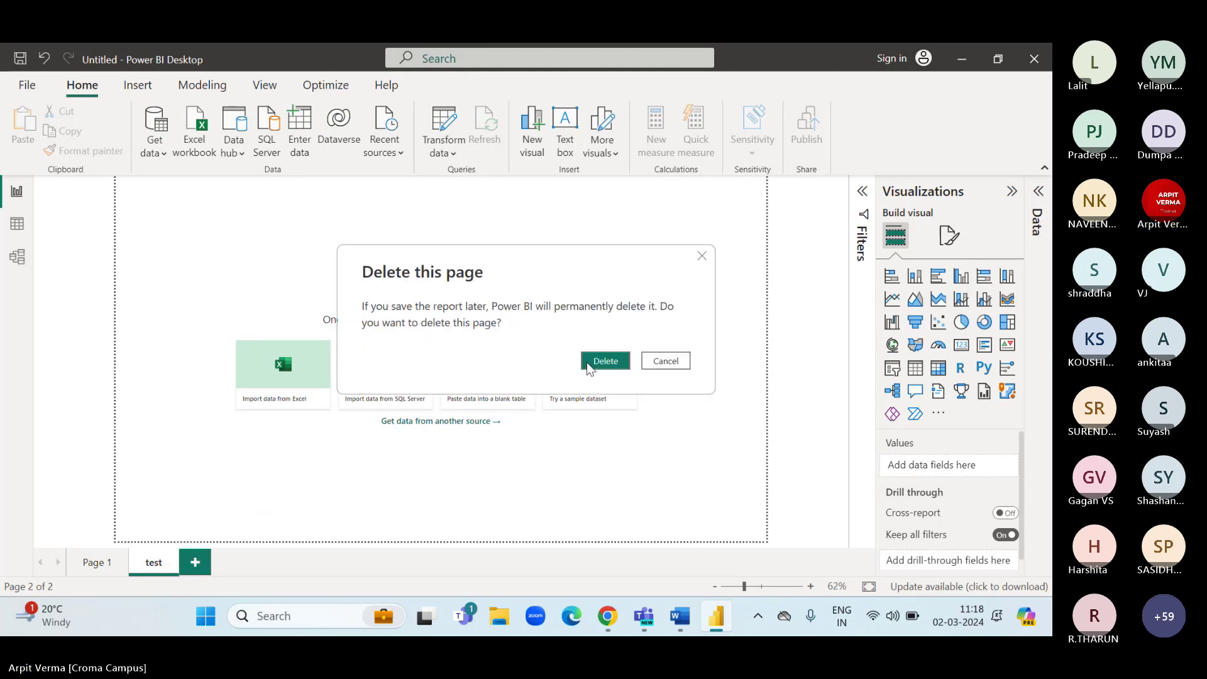
left_click(590, 359)
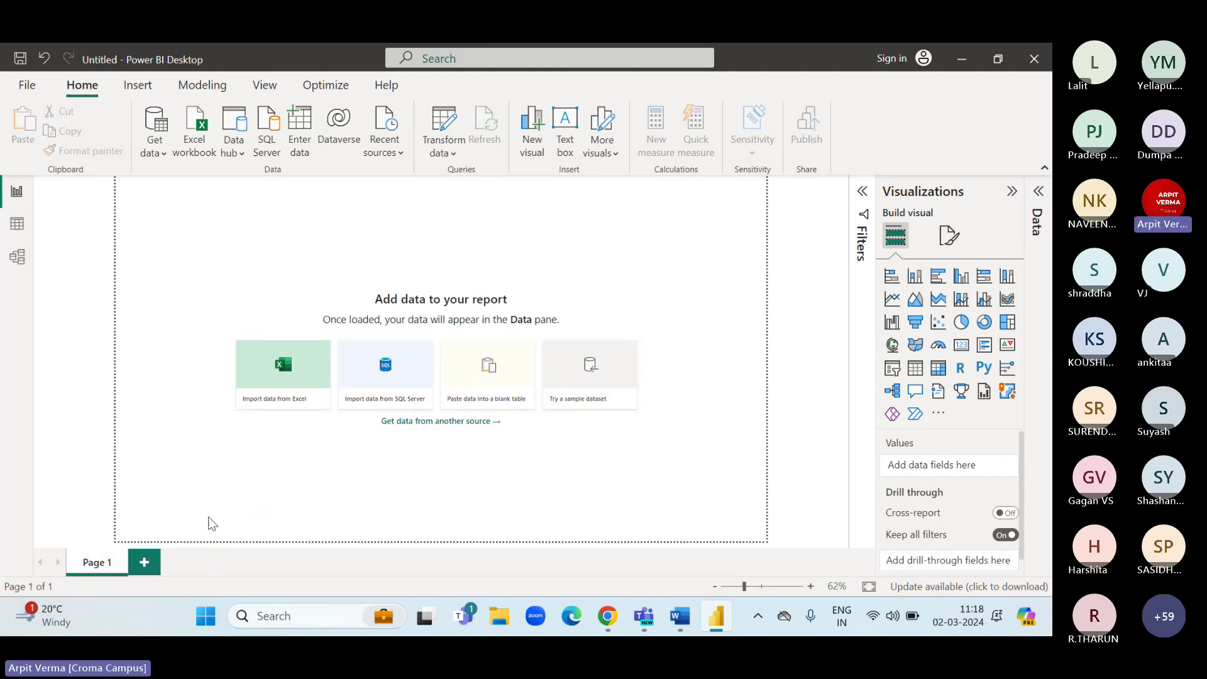
Add two blank report pages, Page 2 and Page 3.
left_click(145, 561)
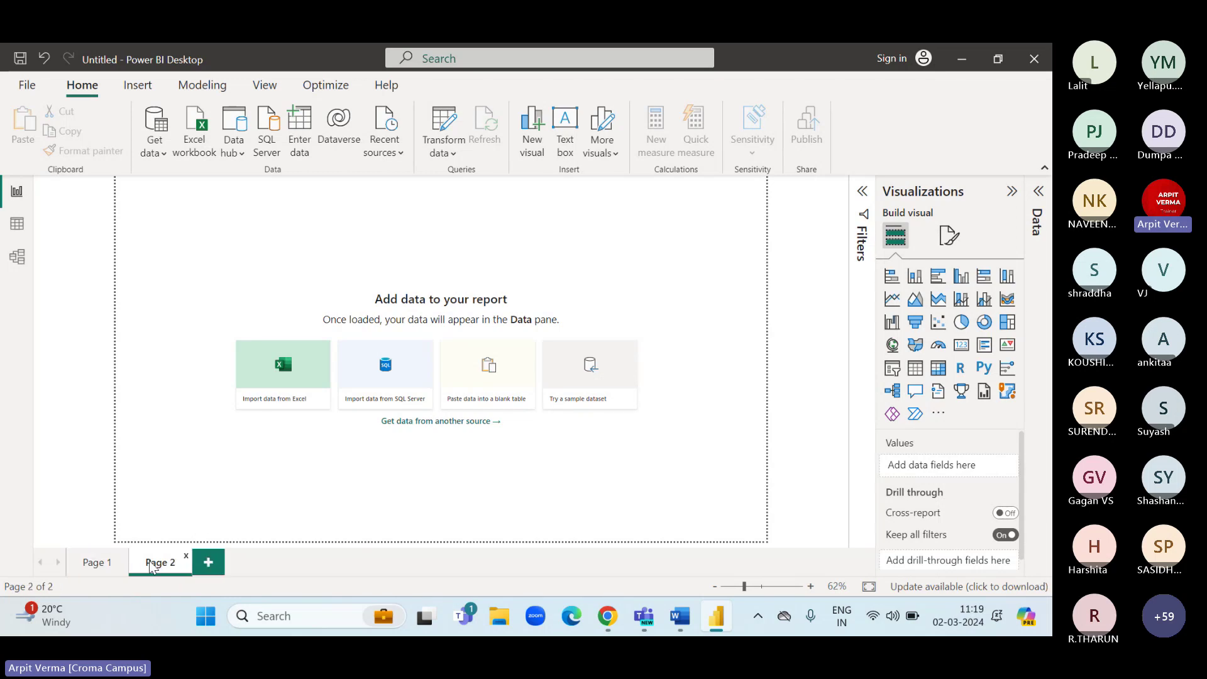
left_click(216, 565)
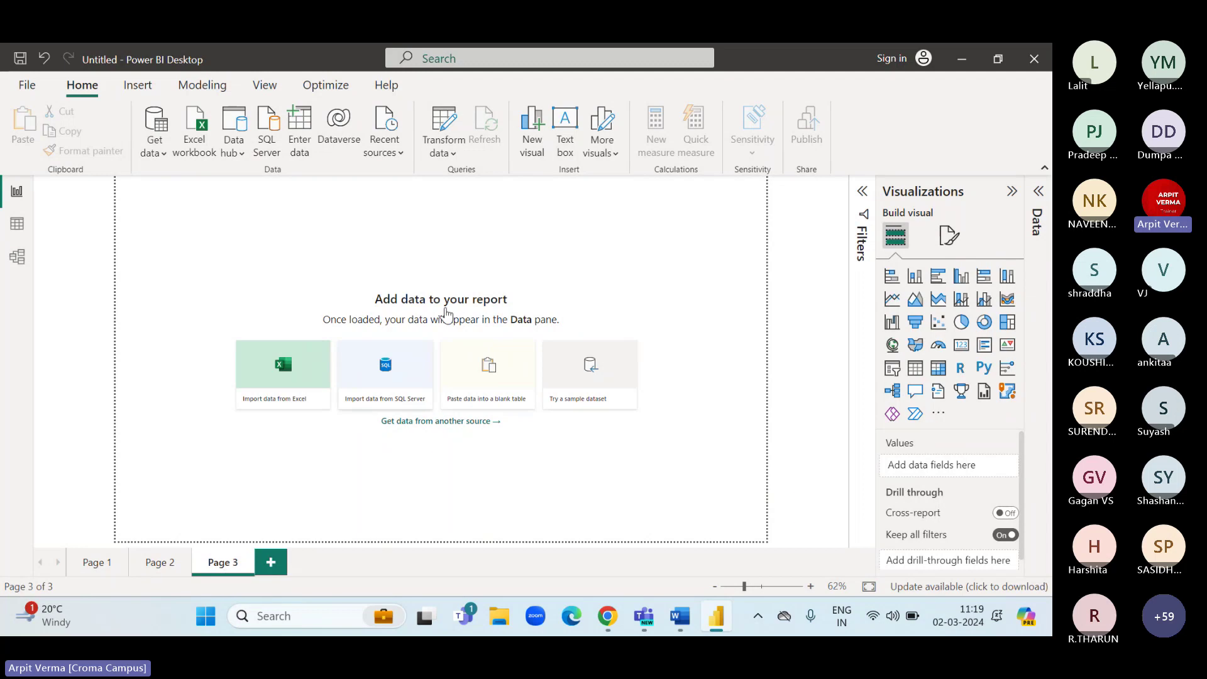
right_click(219, 566)
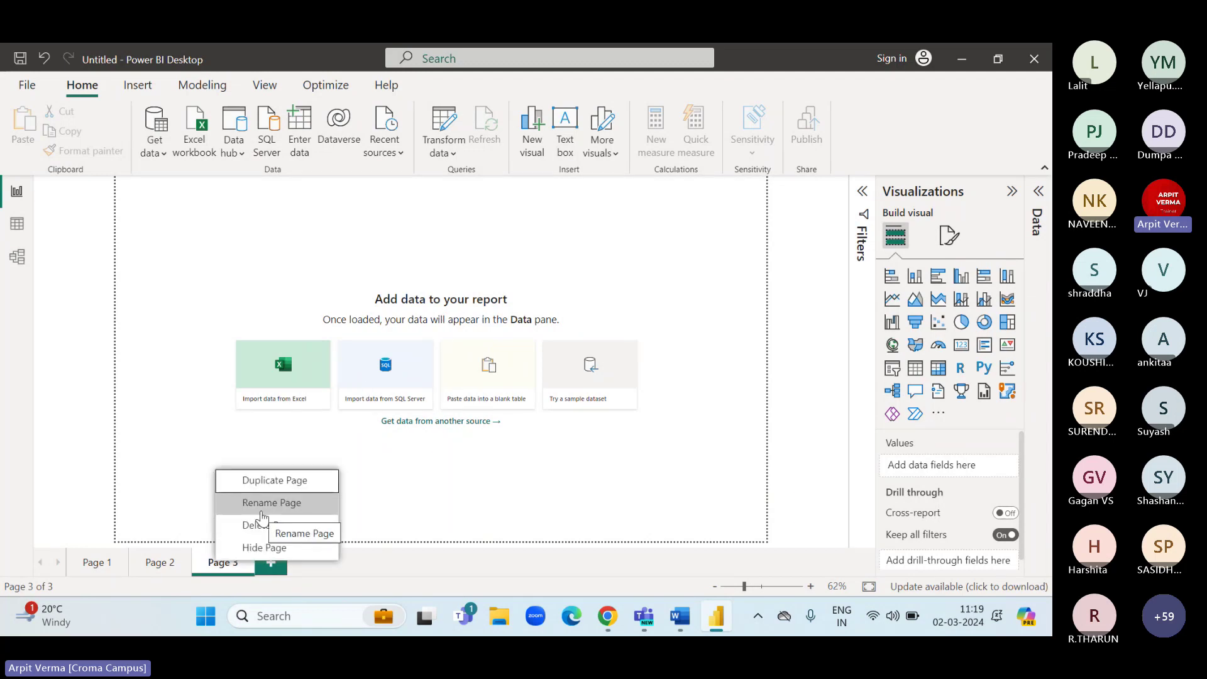
left_click(197, 431)
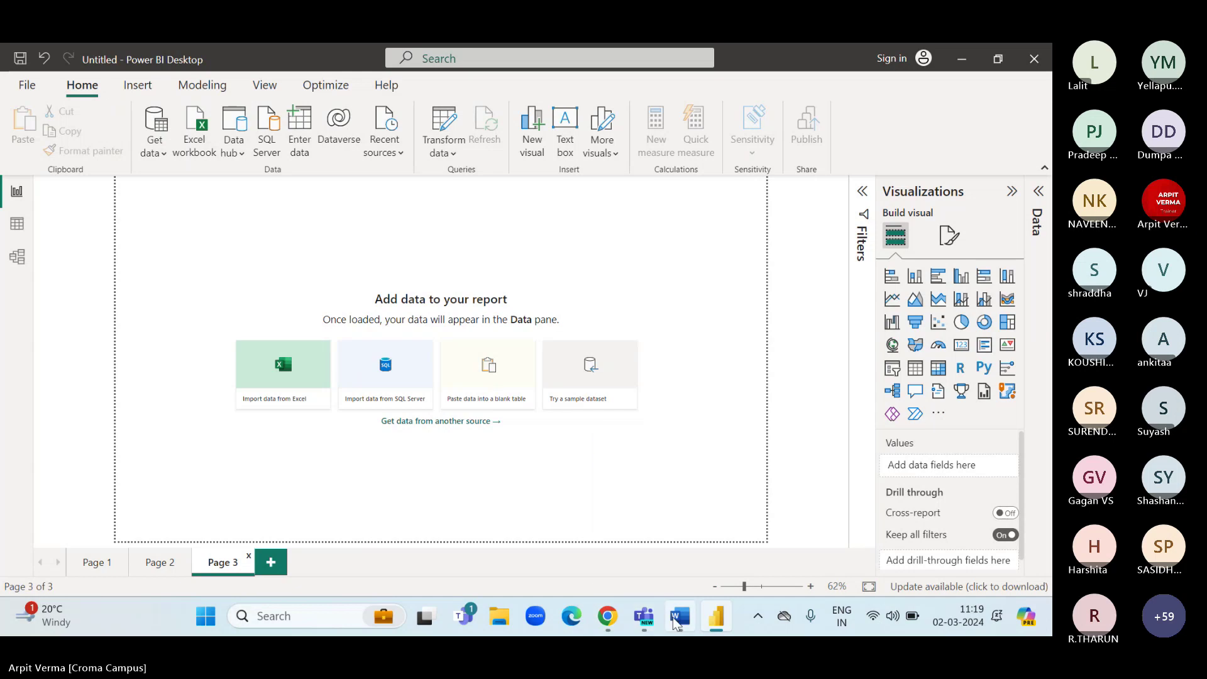
Look over the first bullet of the Power bi Fundamentals outline, then minimize Word and Power BI Desktop.
left_click(615, 503)
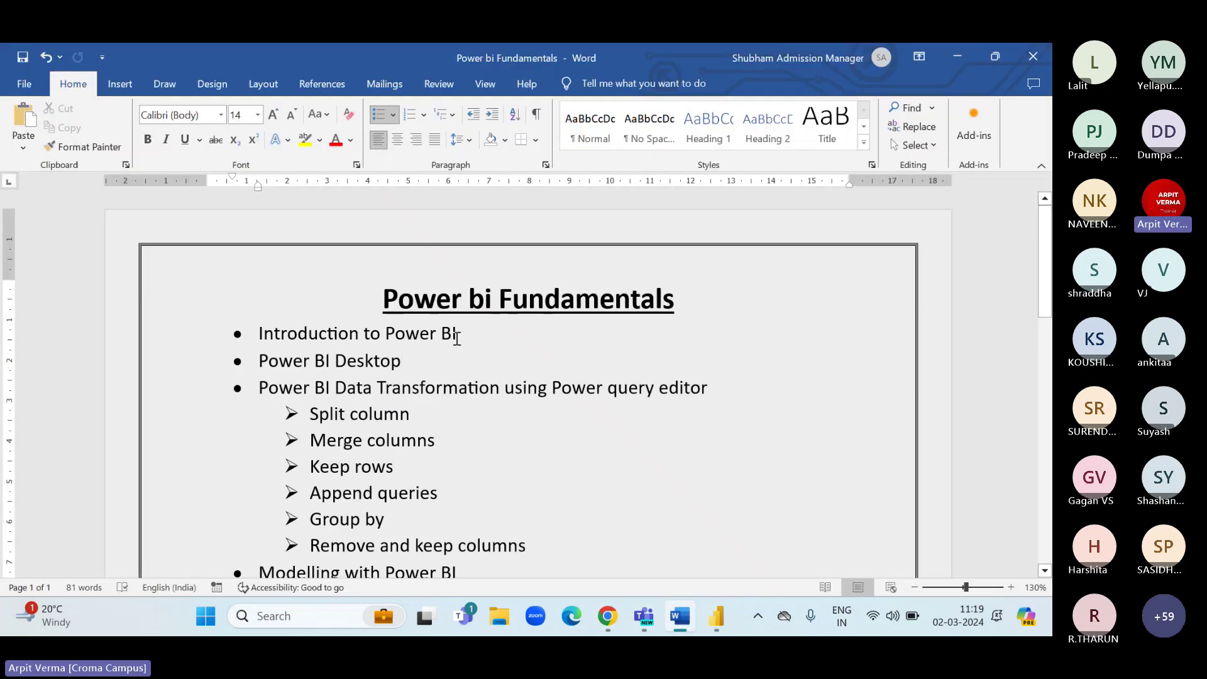
left_click_drag(457, 338, 365, 336)
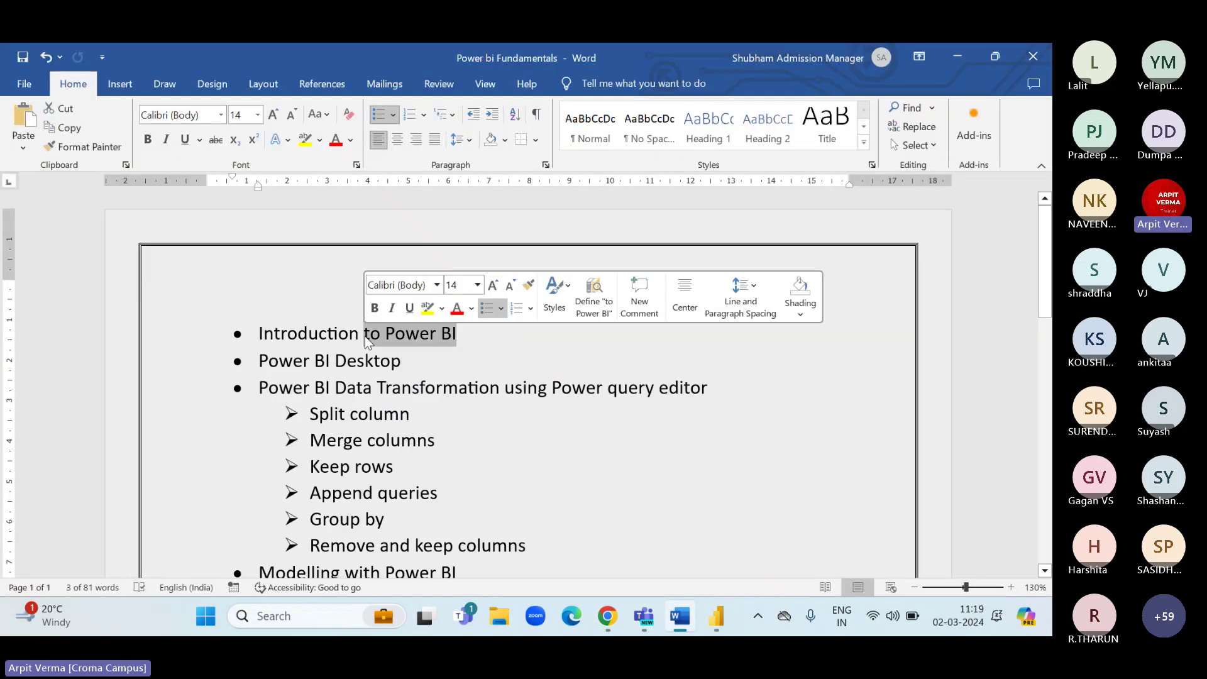
left_click(454, 337)
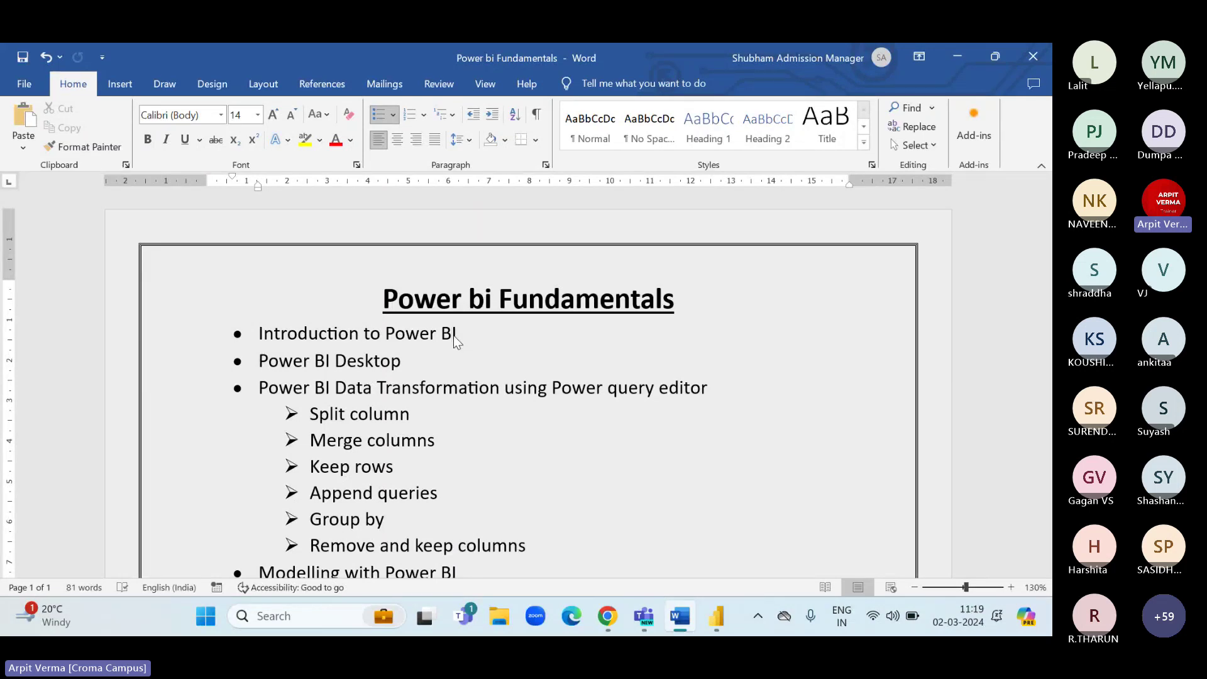
left_click(959, 63)
left_click(961, 67)
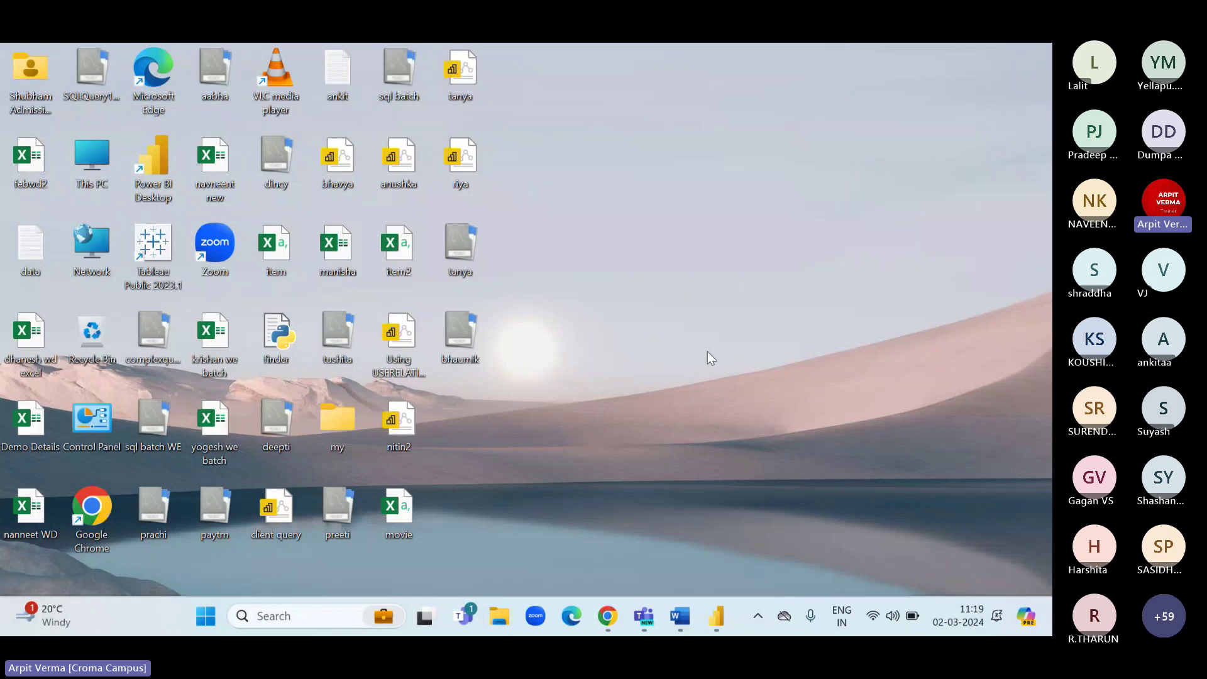
Open the movie file in Excel, widen the Title column B, and close it without saving.
key("super+e")
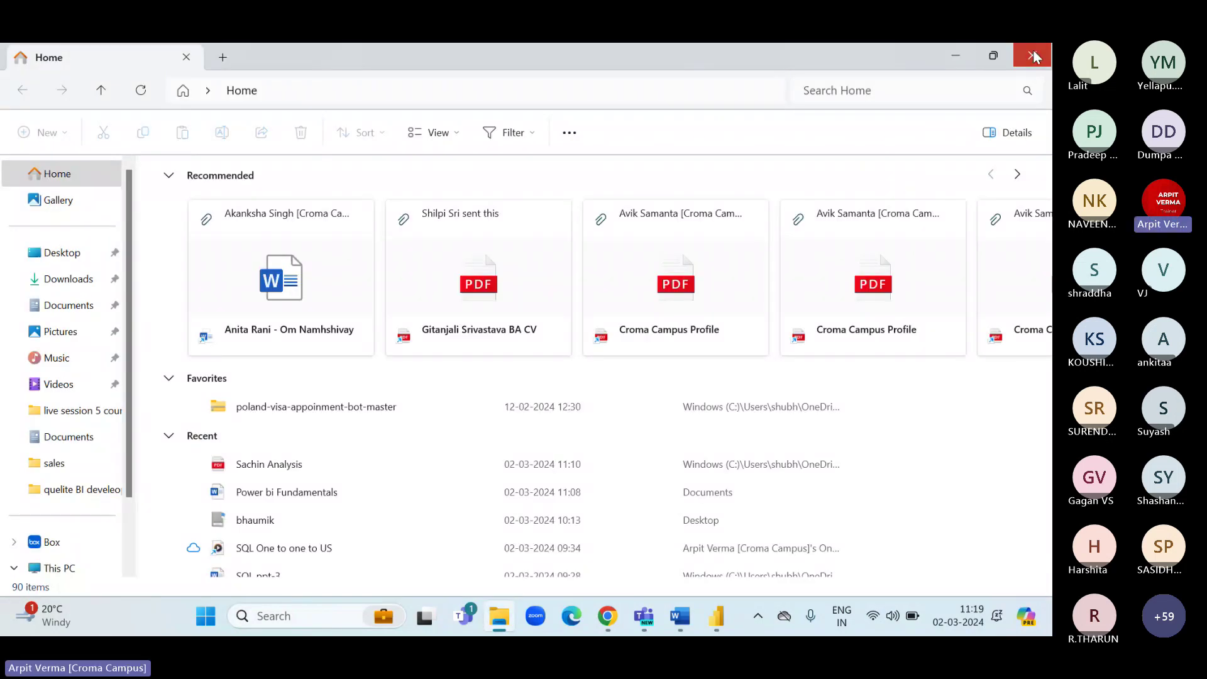
left_click(1034, 57)
double_click(399, 509)
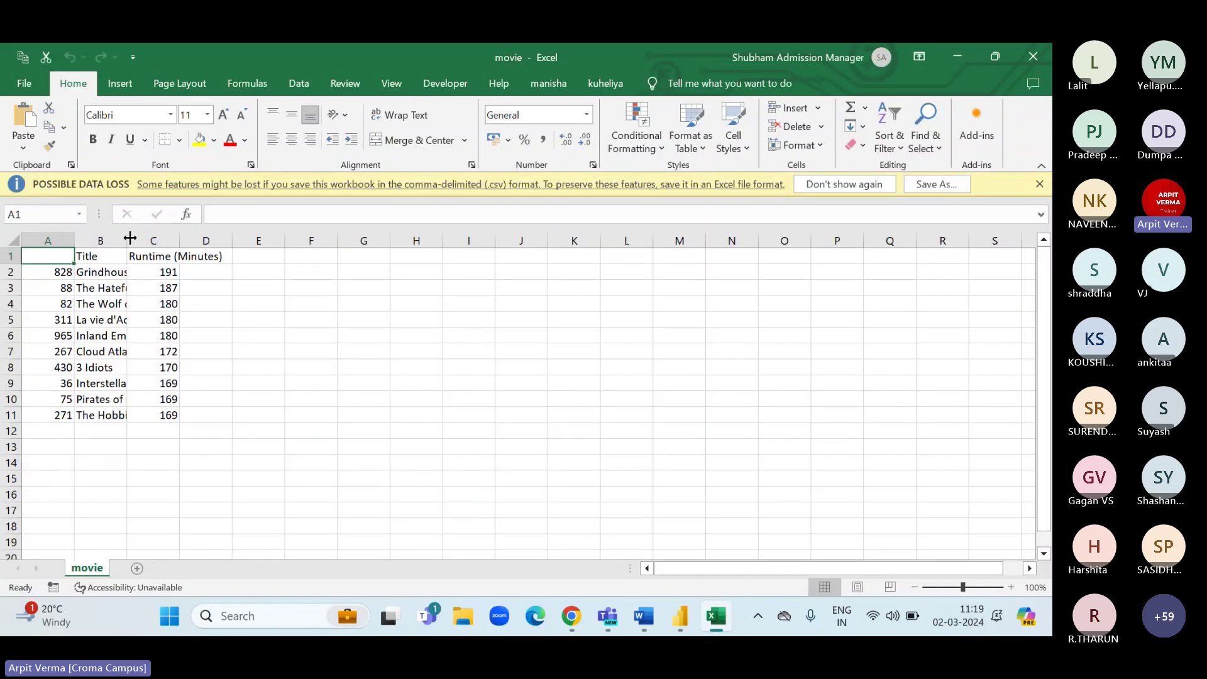
left_click_drag(129, 237, 222, 239)
left_click_drag(75, 239, 151, 382)
left_click(302, 234)
left_click_drag(270, 255, 248, 399)
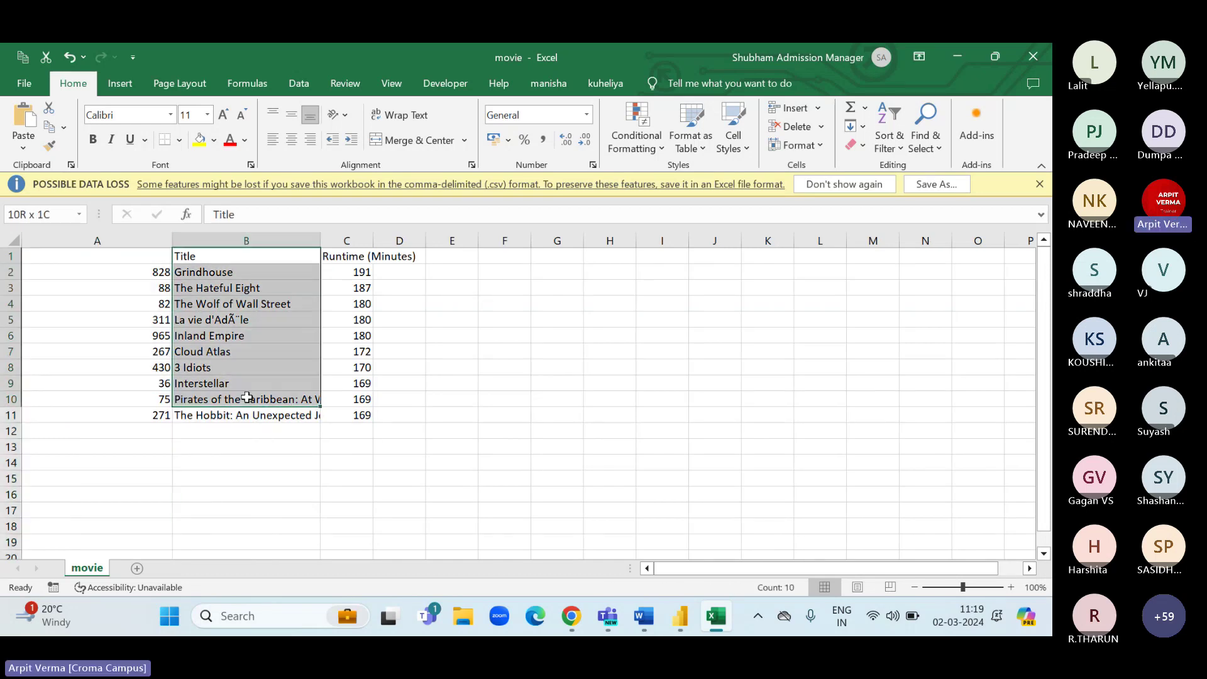
left_click_drag(352, 255, 361, 399)
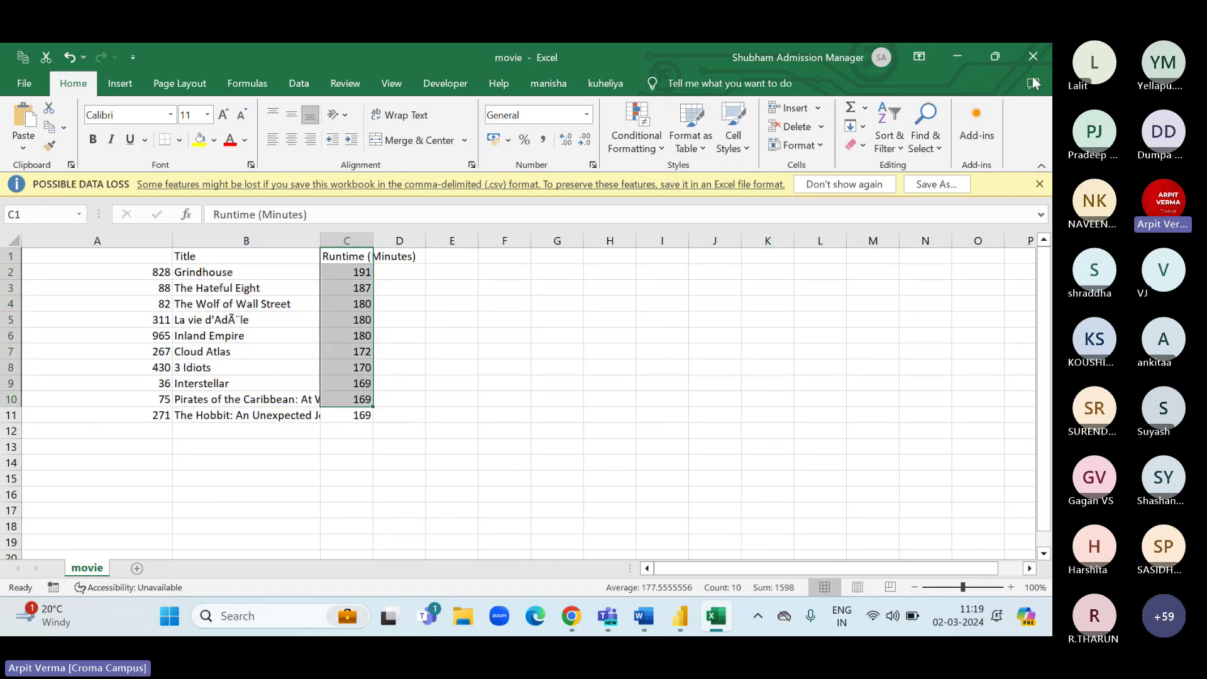
left_click(1032, 56)
left_click(547, 349)
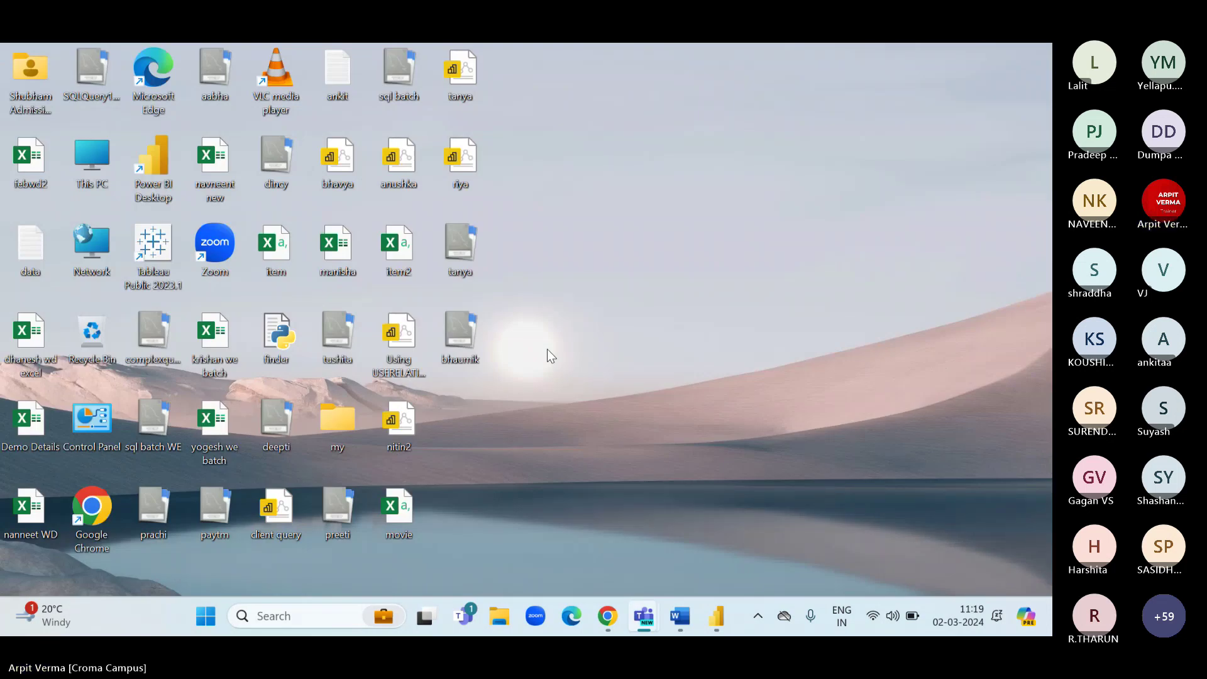
Go to the quelite BI develeoper folder under Documents in File Explorer.
key("super+e")
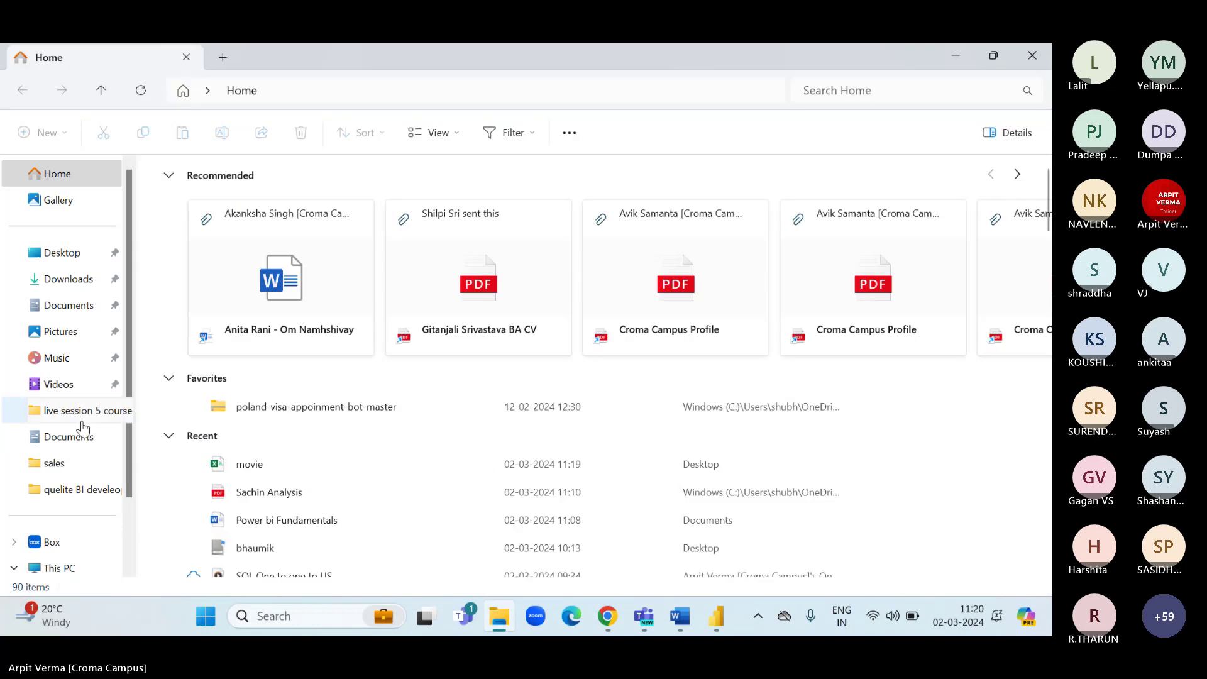
left_click(76, 438)
left_click(81, 490)
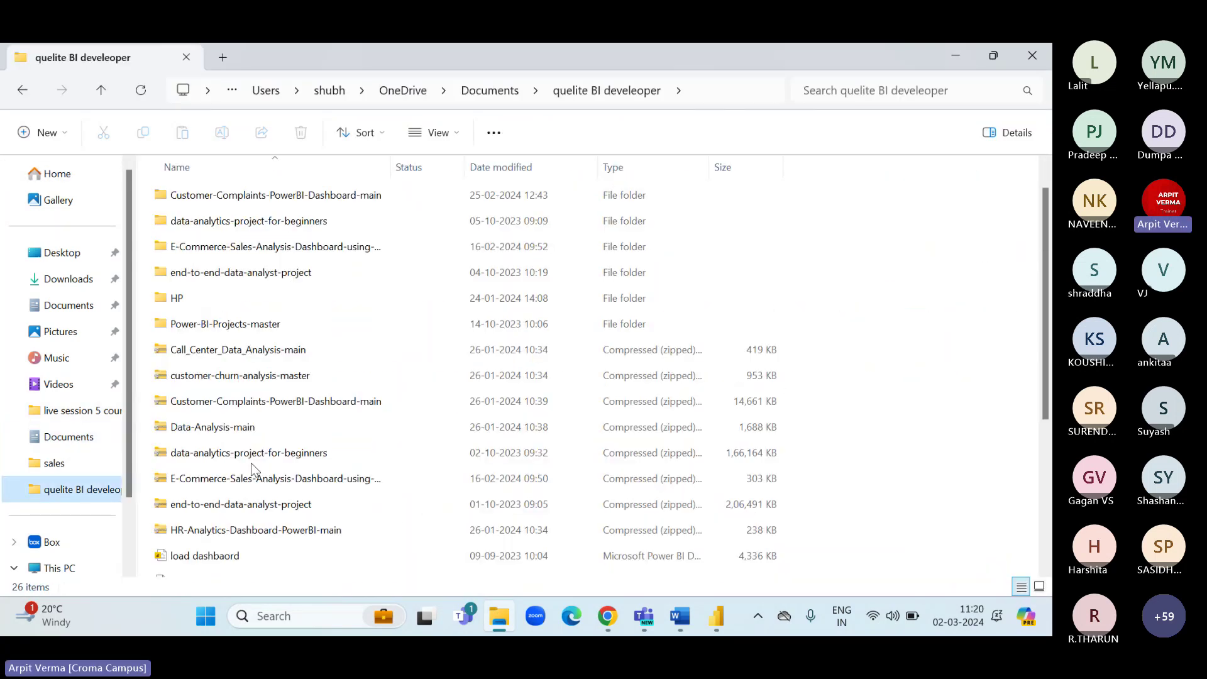
Open odi-batting in Excel and AutoFit every column's width.
scroll(219, 498, "down", 3)
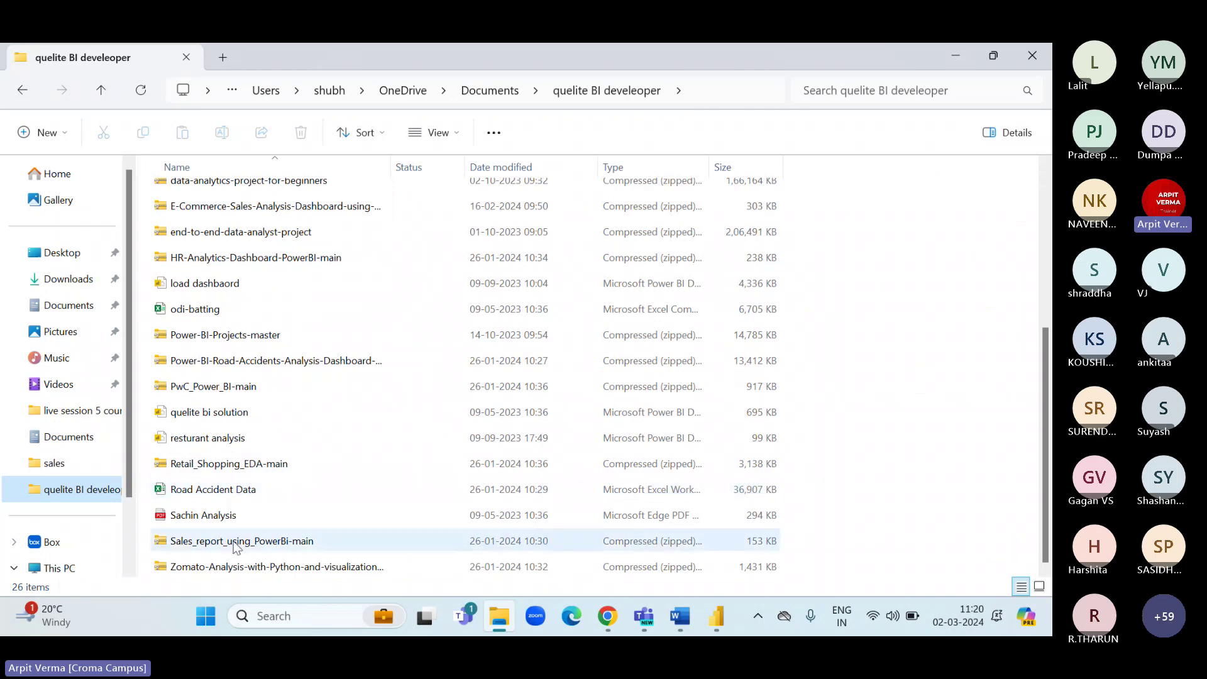
scroll(233, 544, "up", 1)
scroll(234, 547, "up", 2)
double_click(216, 385)
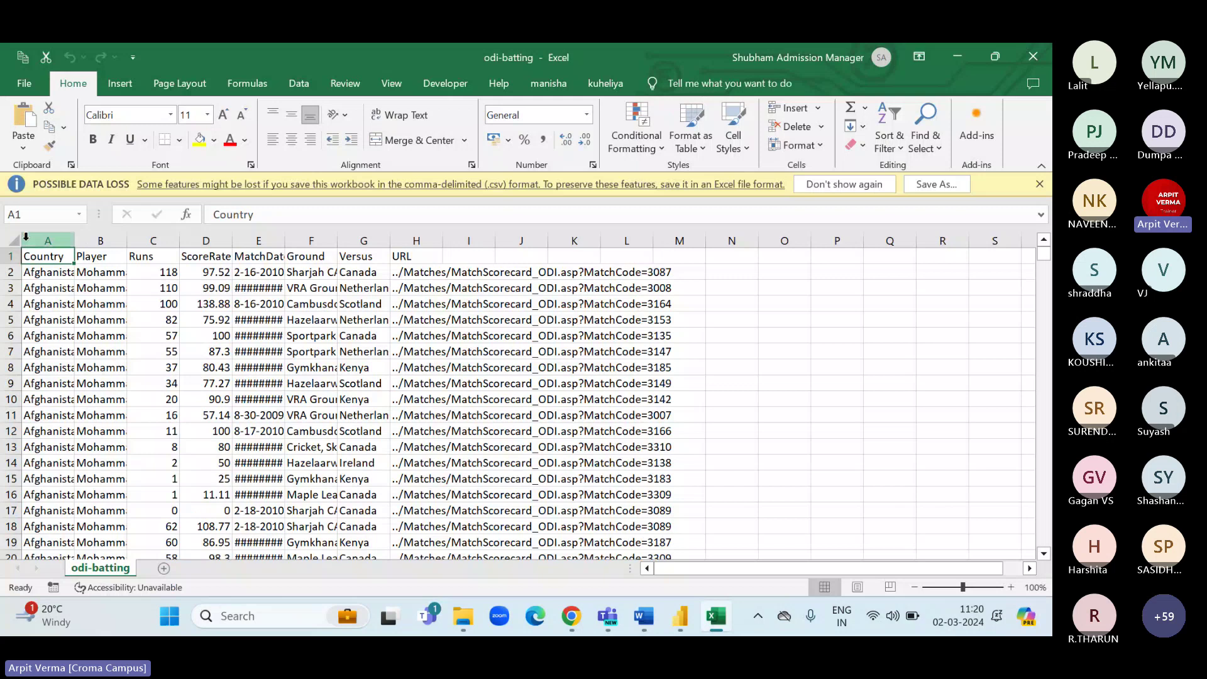
left_click(13, 241)
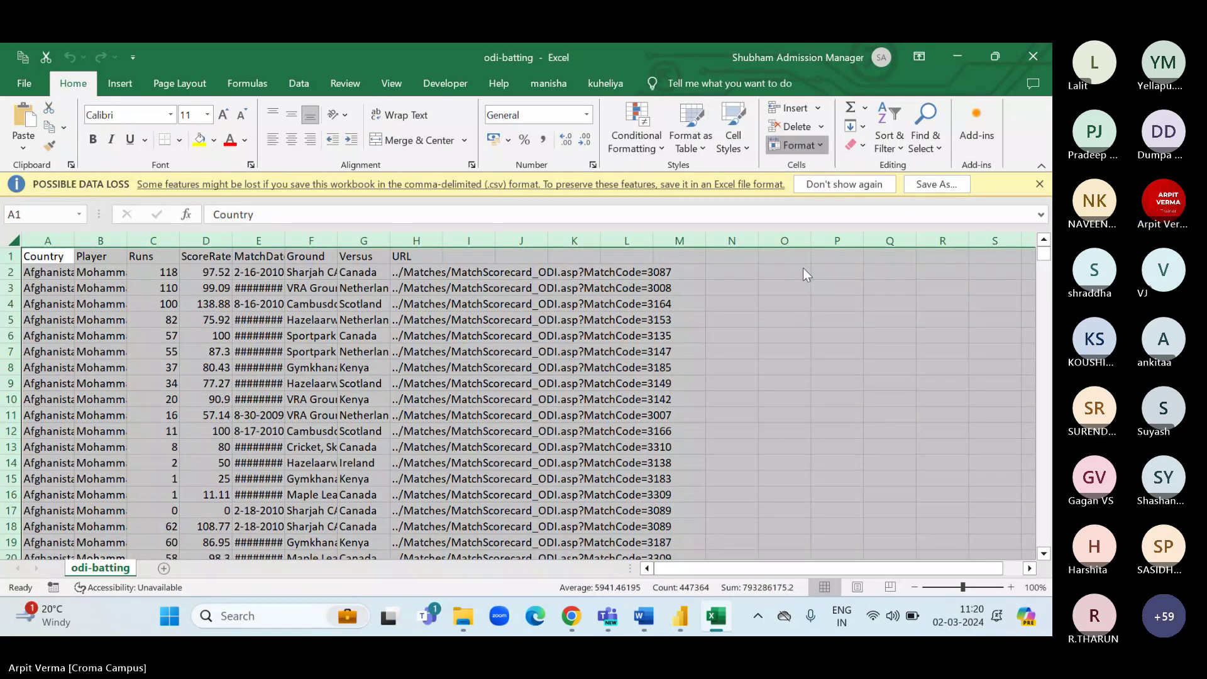
key("alt+h")
key("o")
key("i")
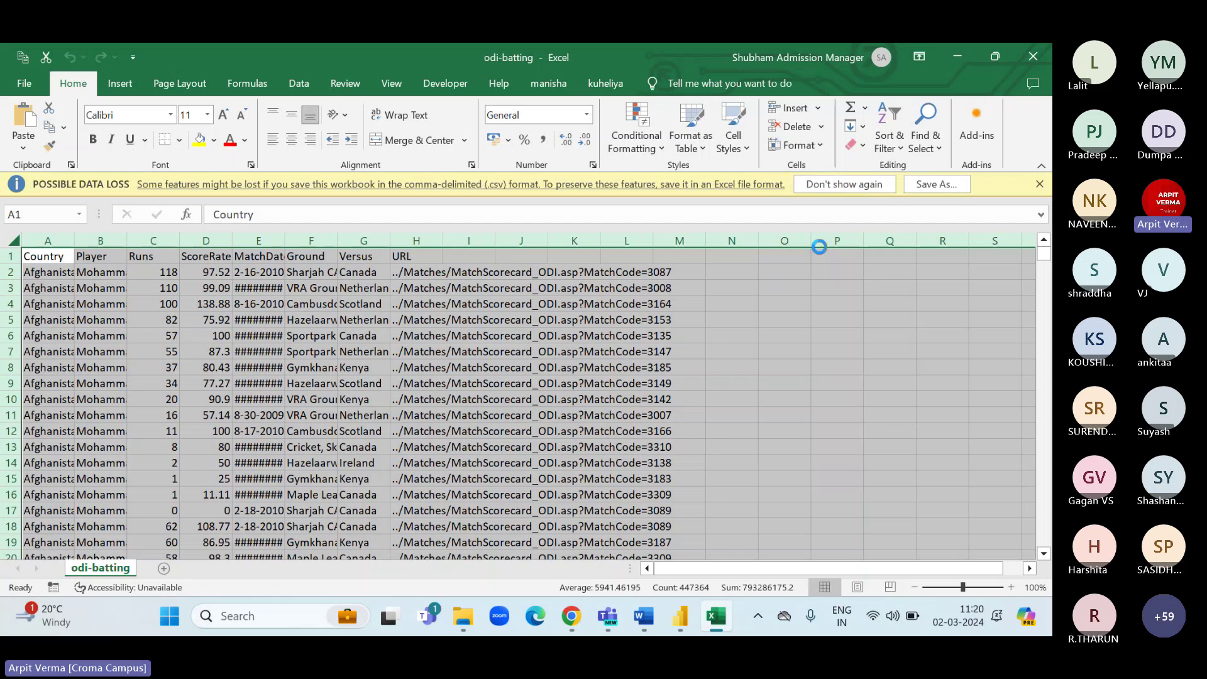
left_click(198, 331)
left_click_drag(63, 256, 80, 430)
left_click_drag(188, 256, 235, 365)
left_click_drag(327, 255, 321, 415)
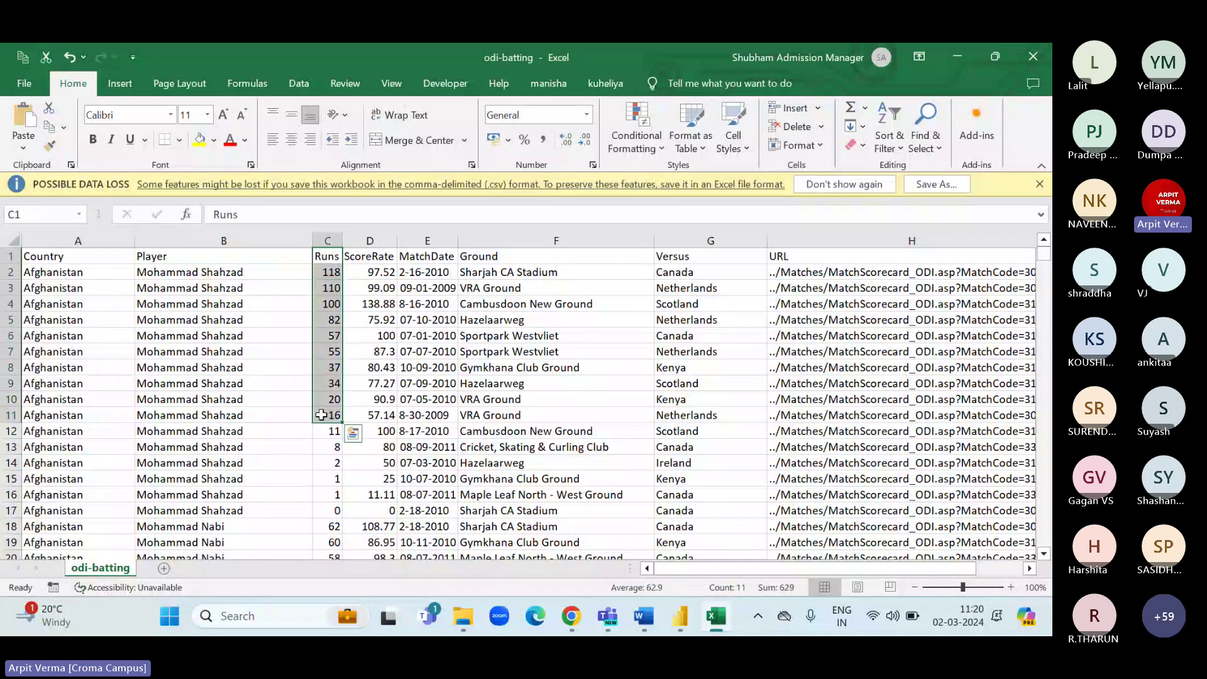
left_click_drag(427, 256, 425, 402)
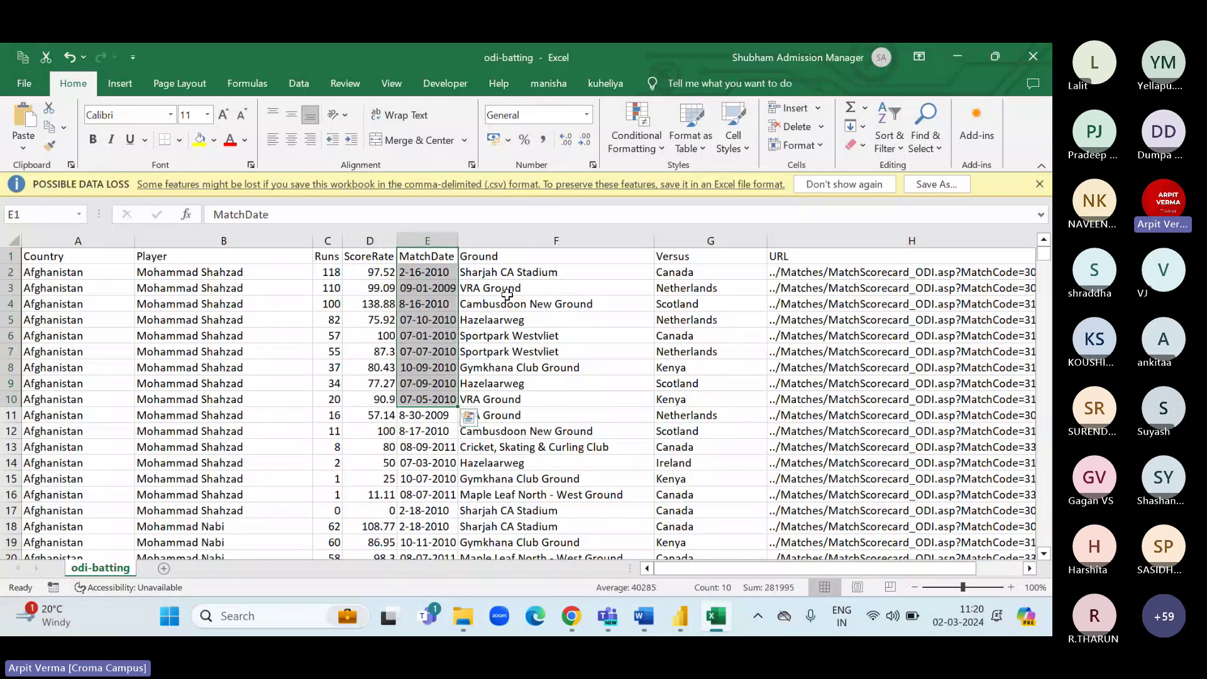
left_click_drag(673, 255, 693, 387)
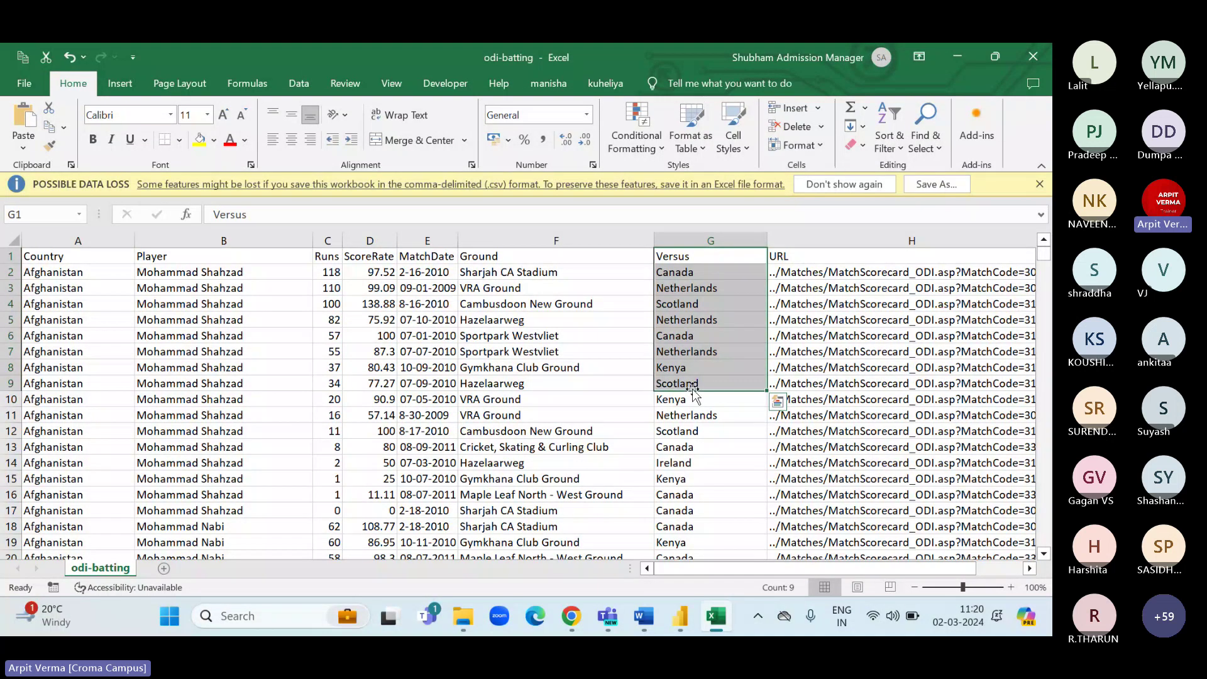
left_click_drag(69, 271, 220, 288)
left_click_drag(355, 340, 654, 468)
left_click(692, 448)
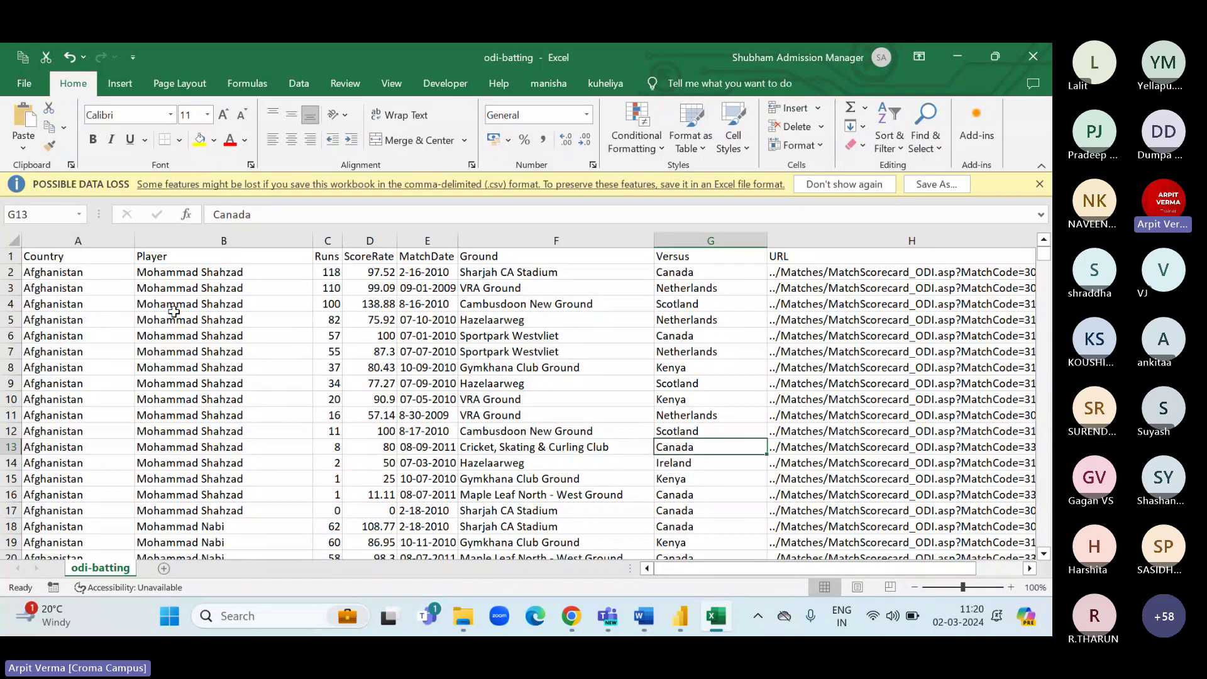
left_click_drag(167, 272, 197, 371)
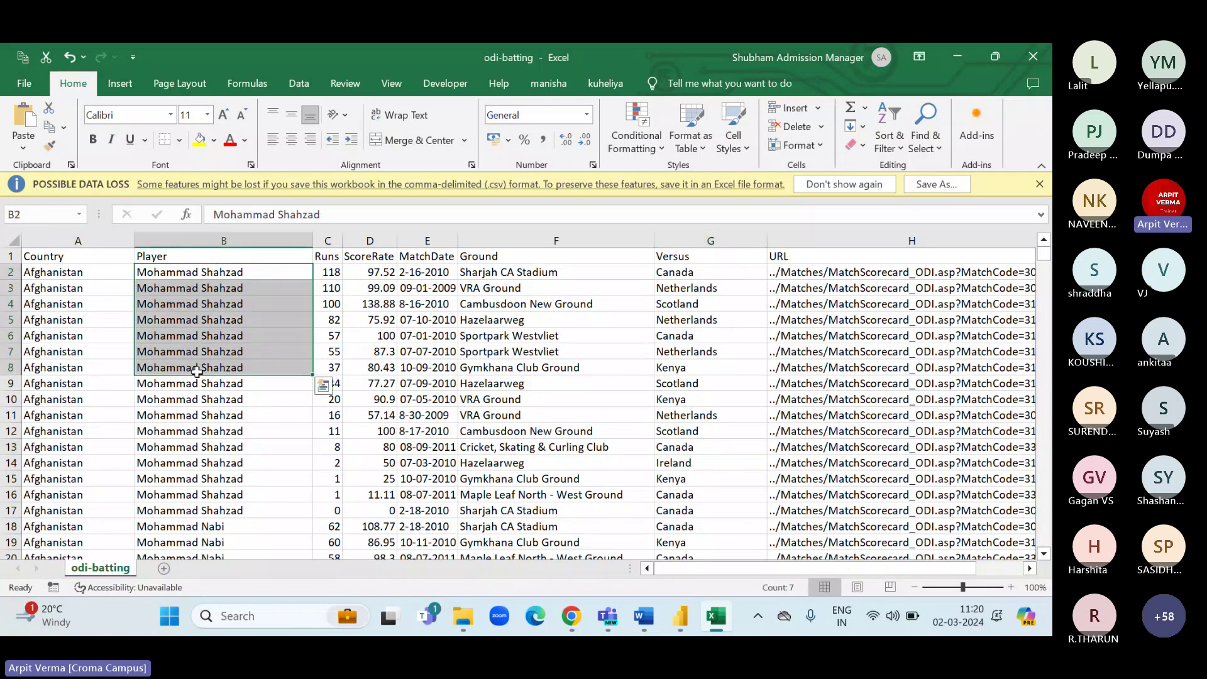
left_click(147, 278)
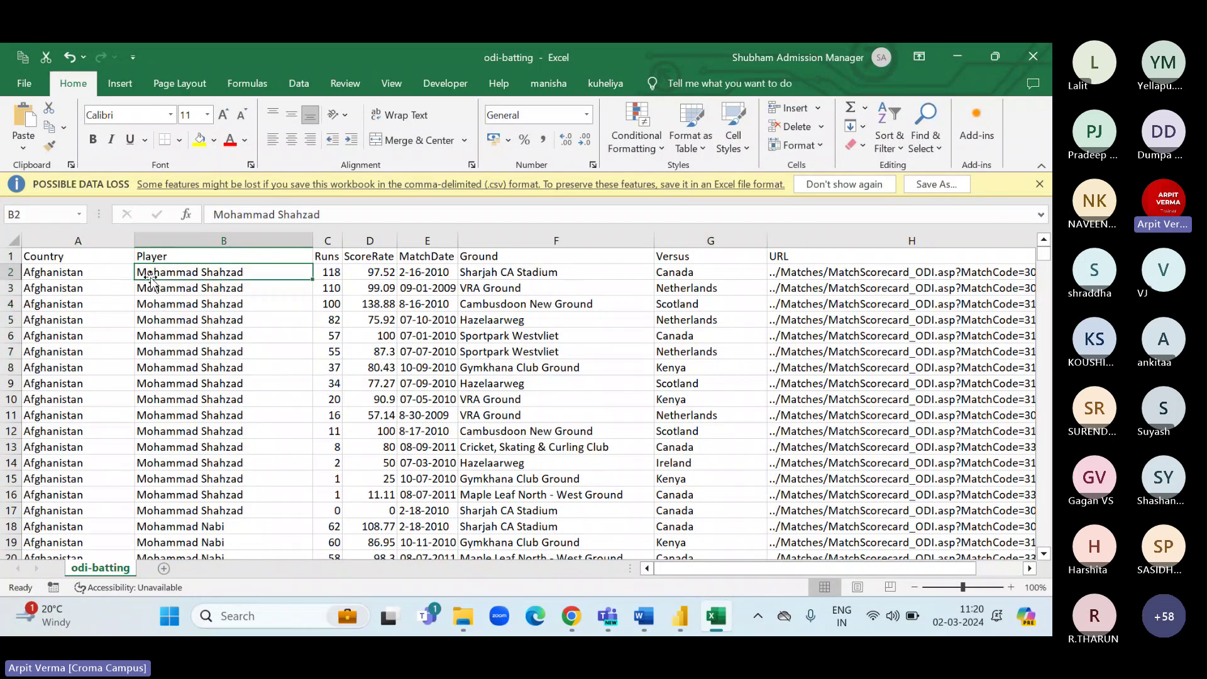
left_click(76, 284)
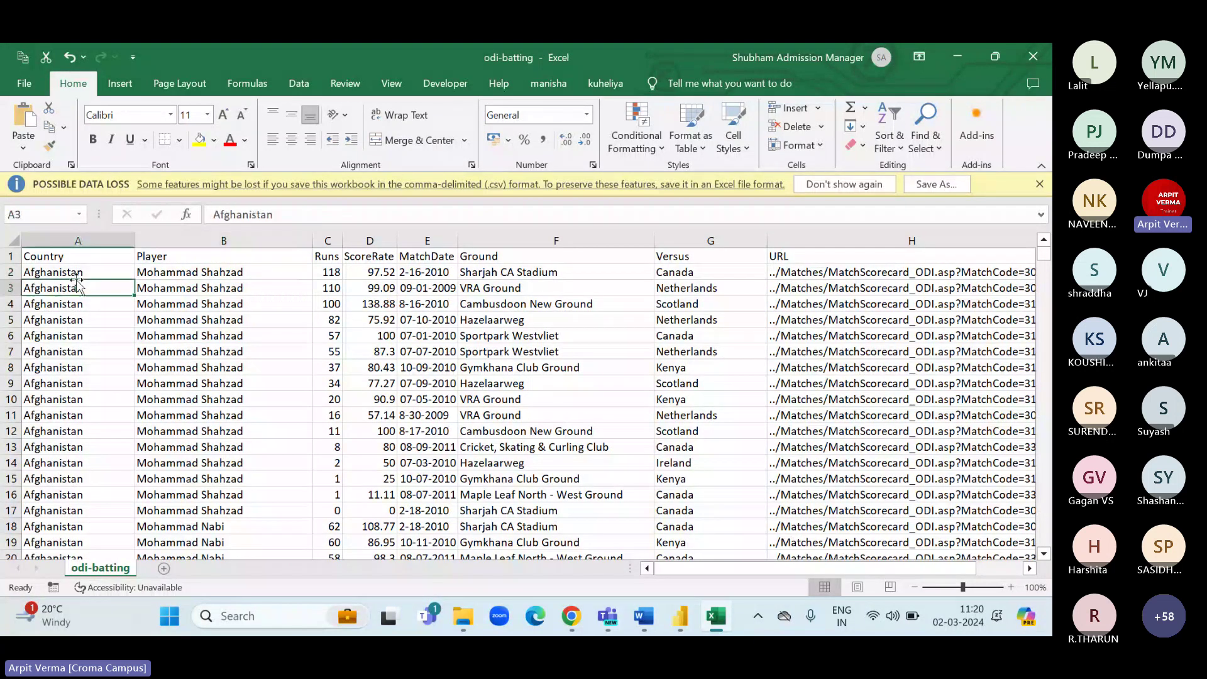
left_click(328, 274)
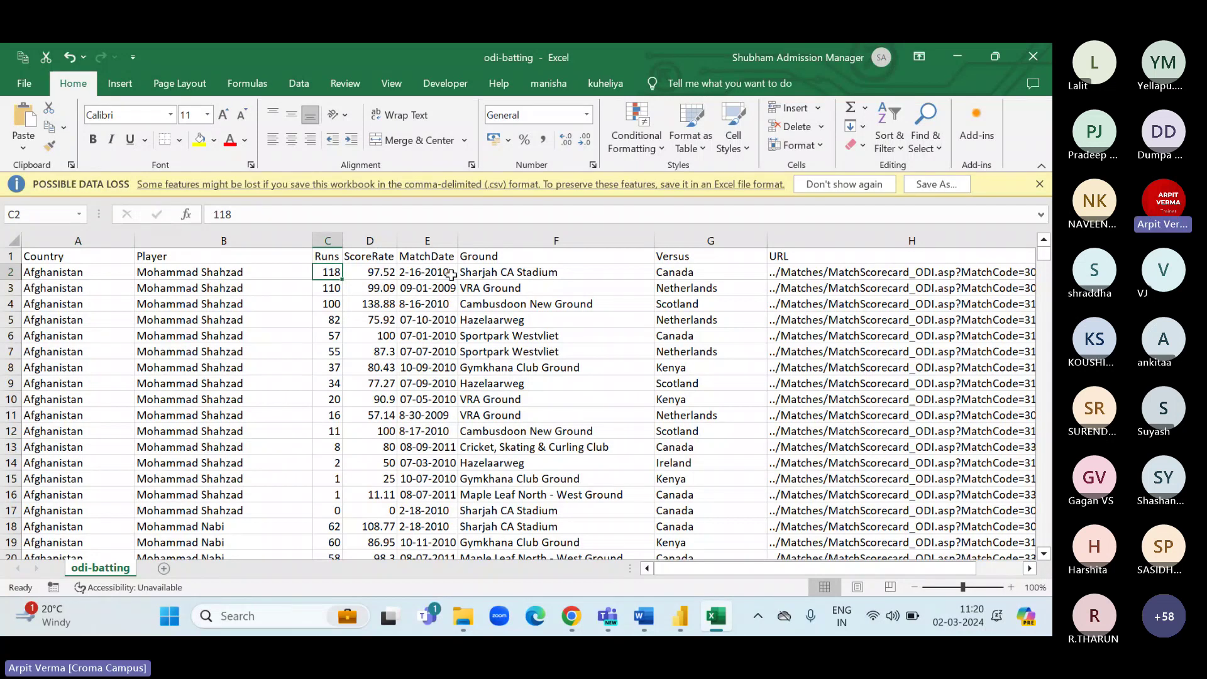
left_click(500, 276)
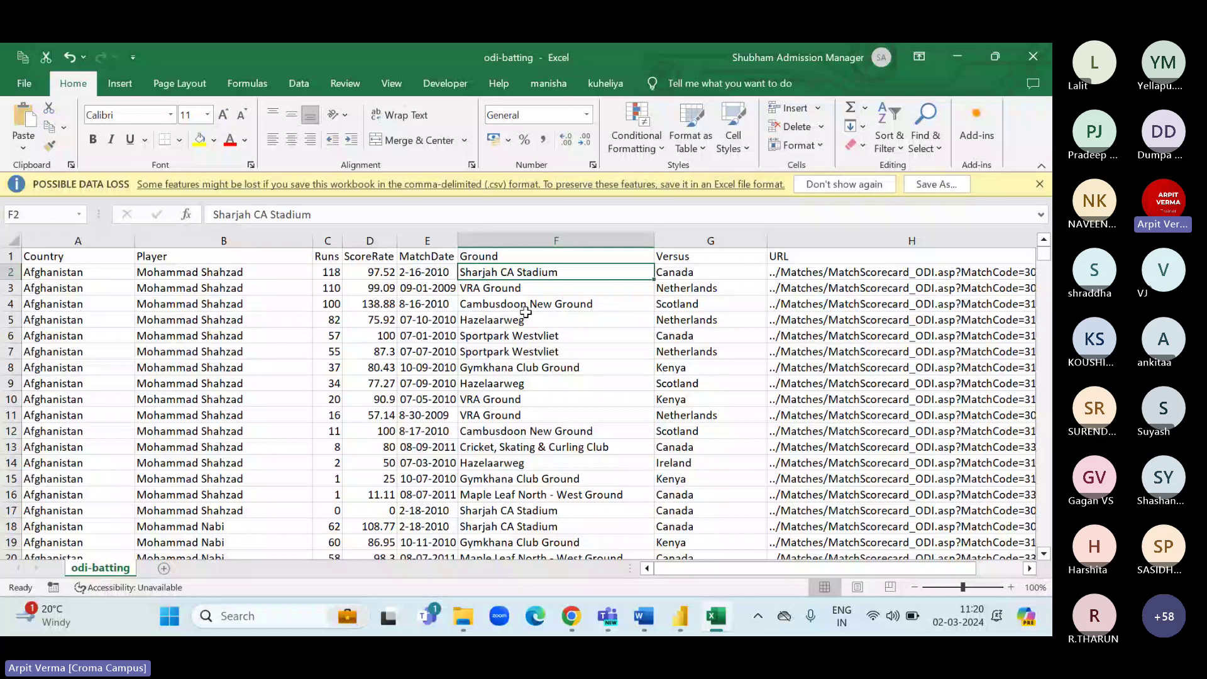
left_click(687, 273)
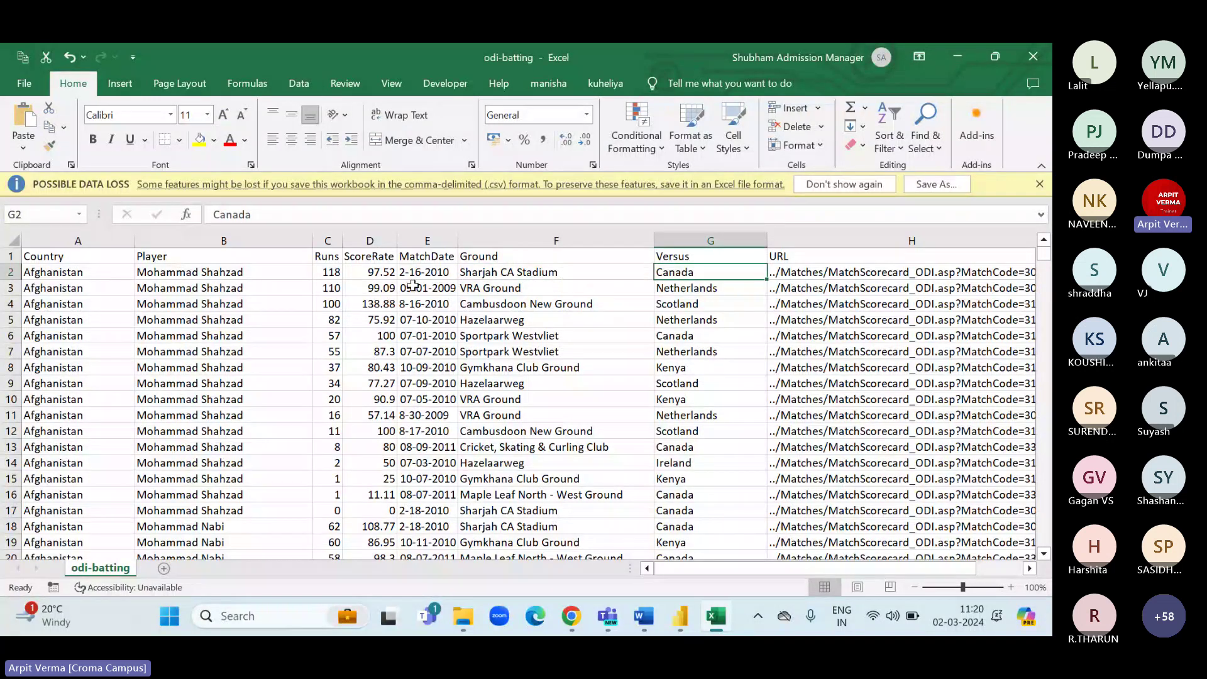
left_click(316, 273)
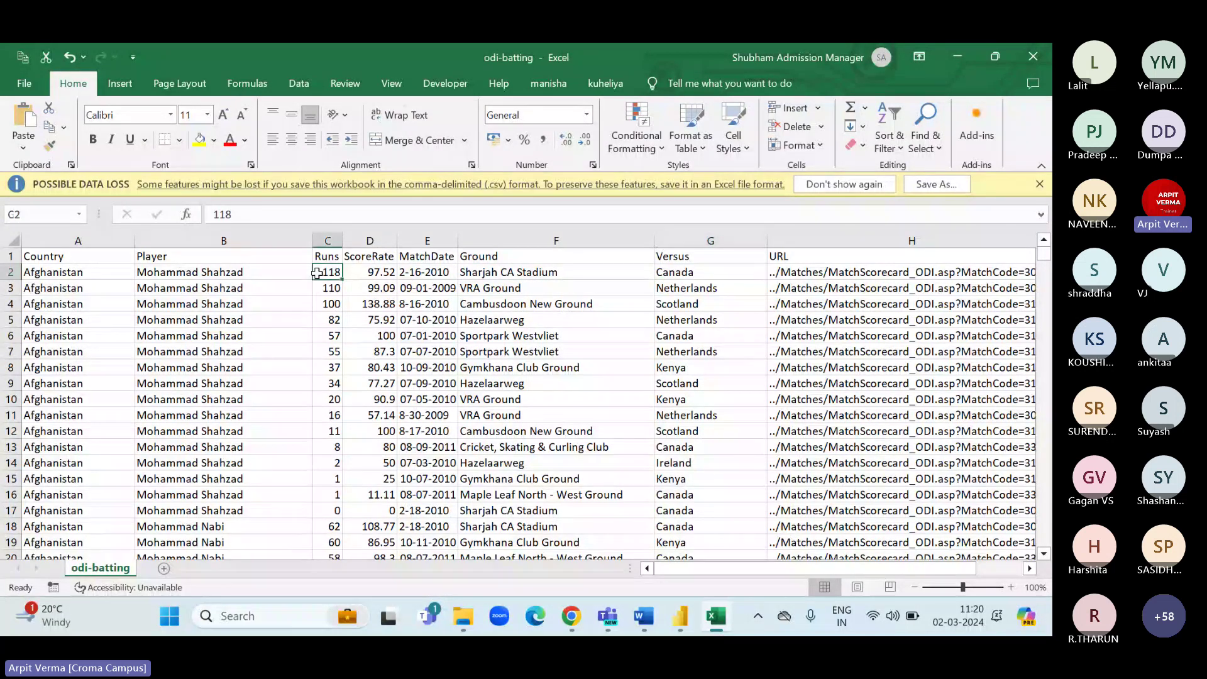
left_click(438, 272)
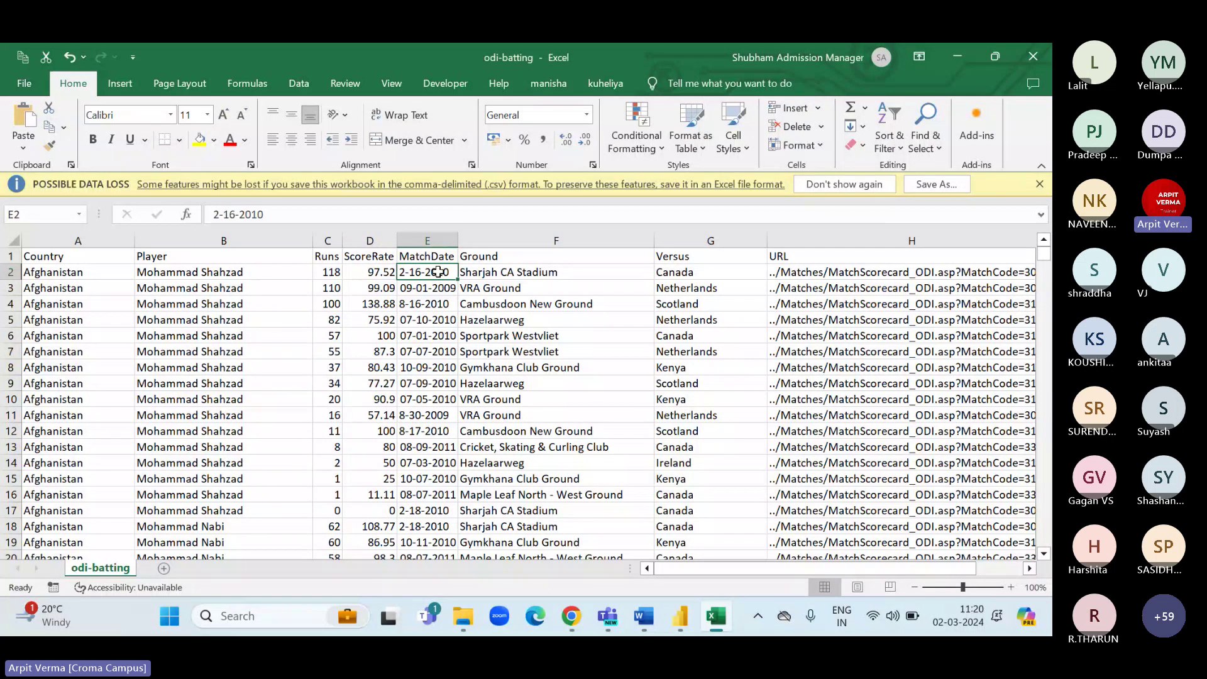
left_click(201, 287)
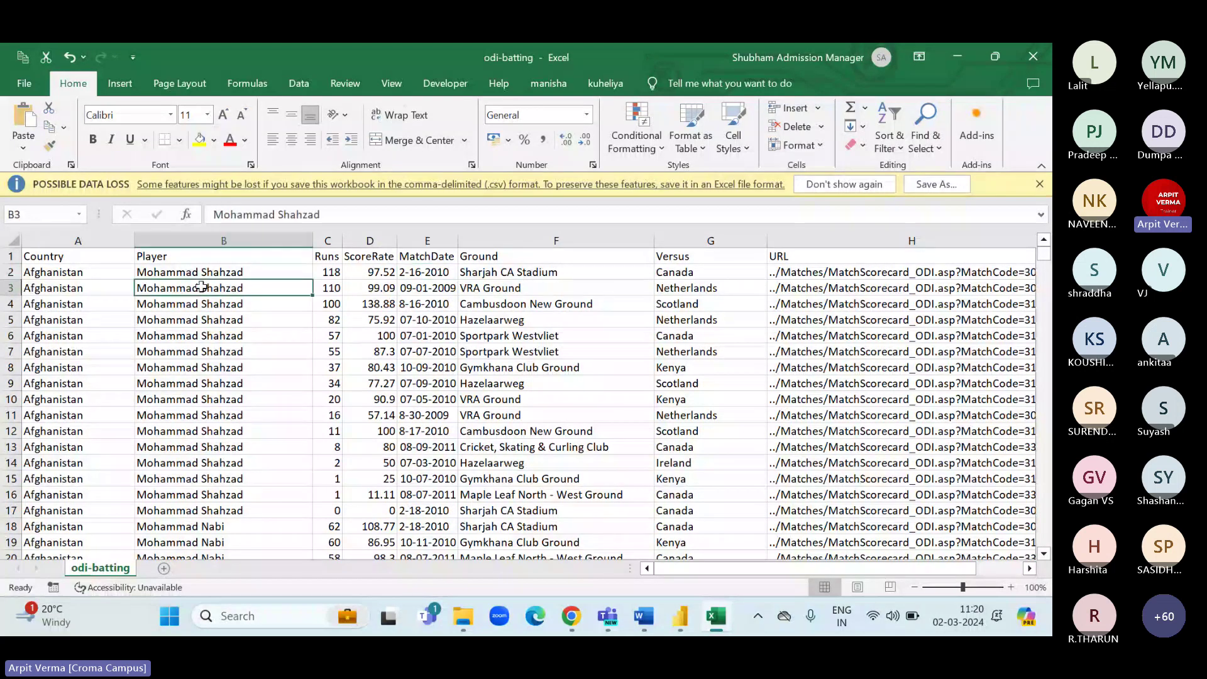
left_click(425, 291)
left_click(553, 286)
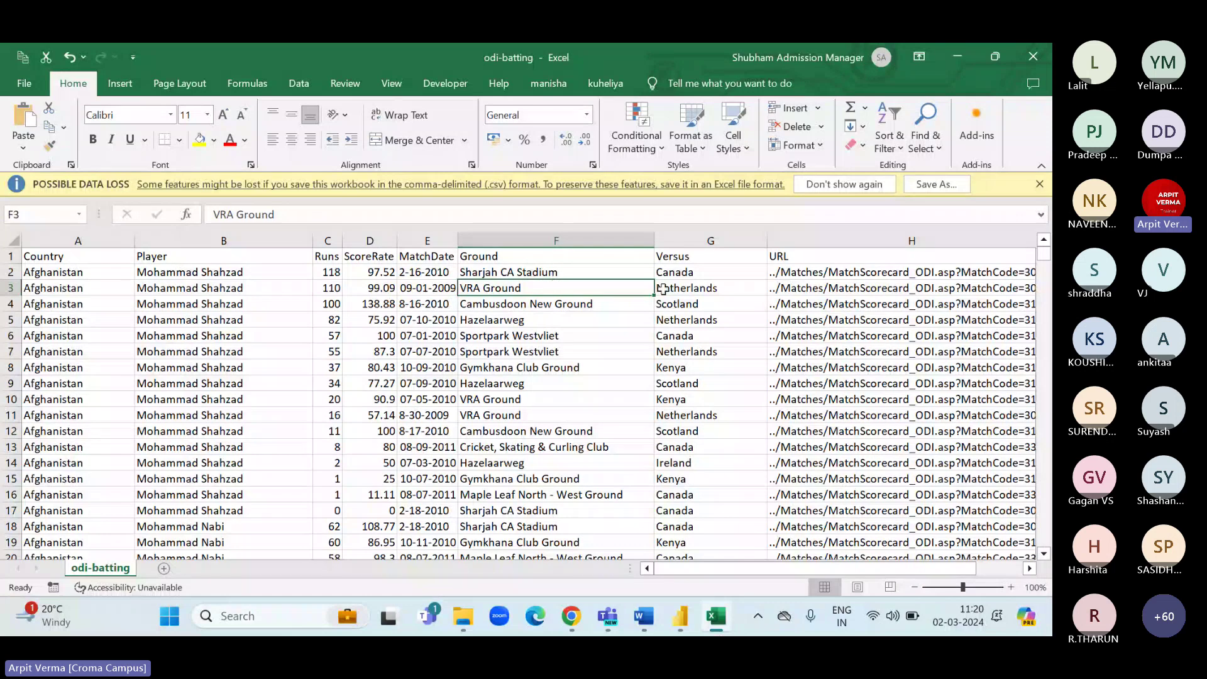
left_click(667, 288)
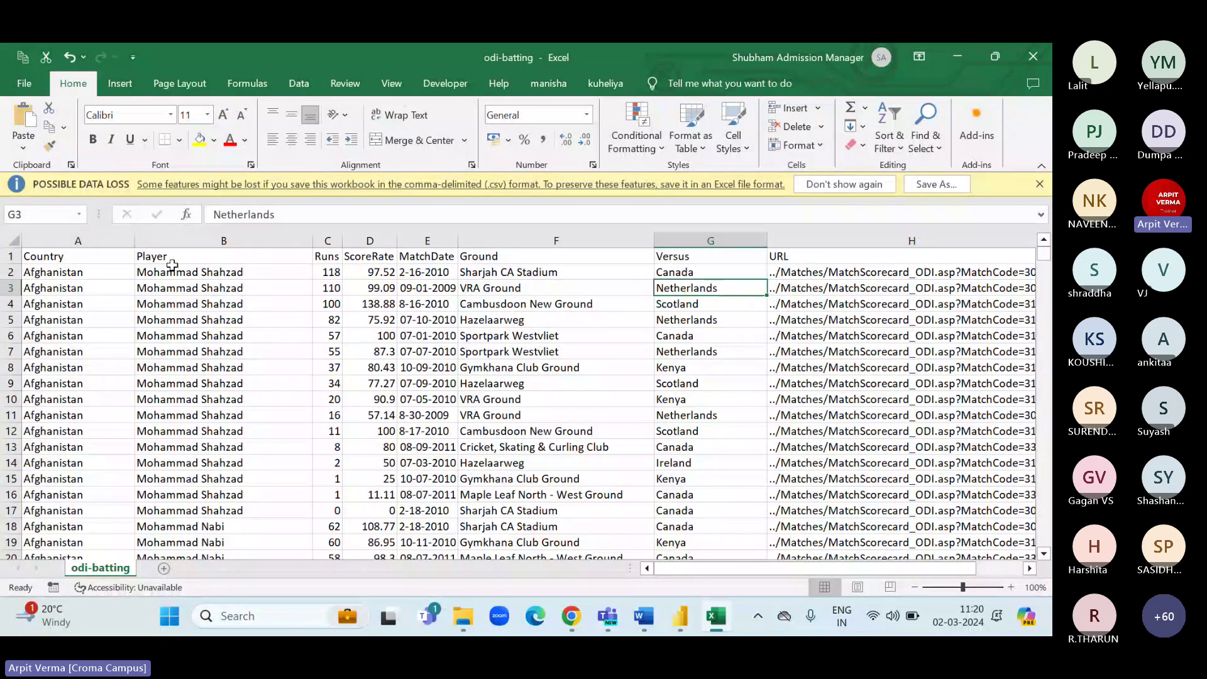
left_click_drag(170, 271, 205, 448)
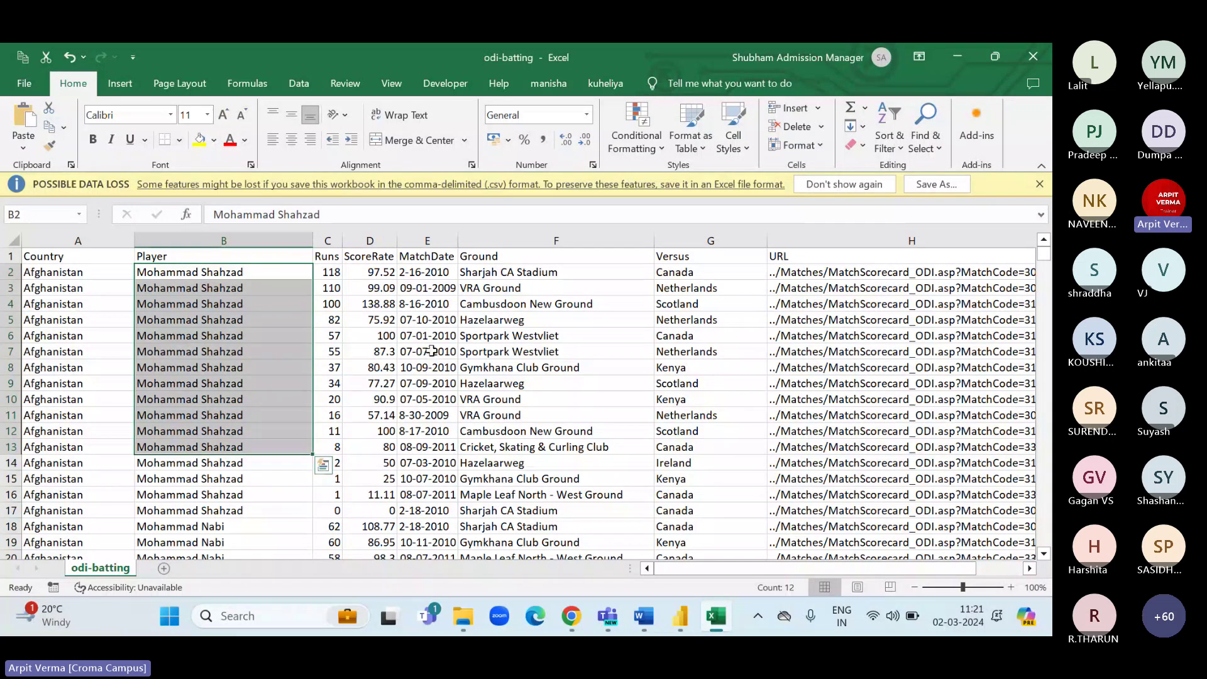
left_click_drag(428, 271, 427, 446)
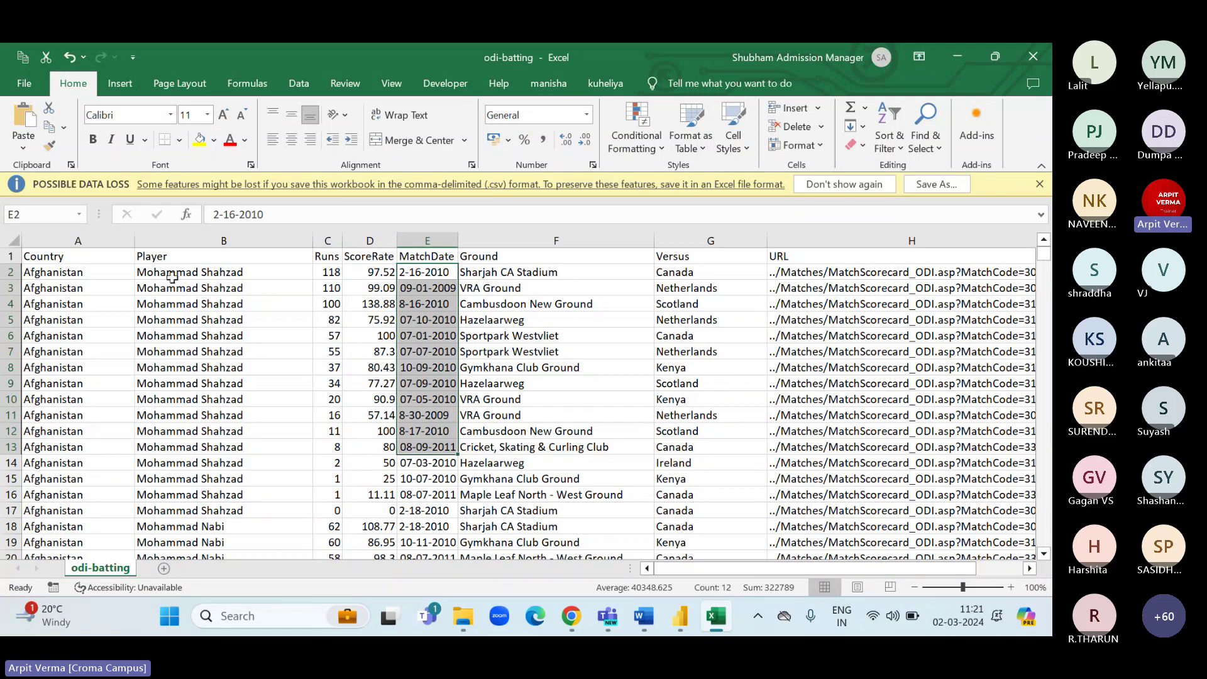
left_click_drag(173, 272, 190, 432)
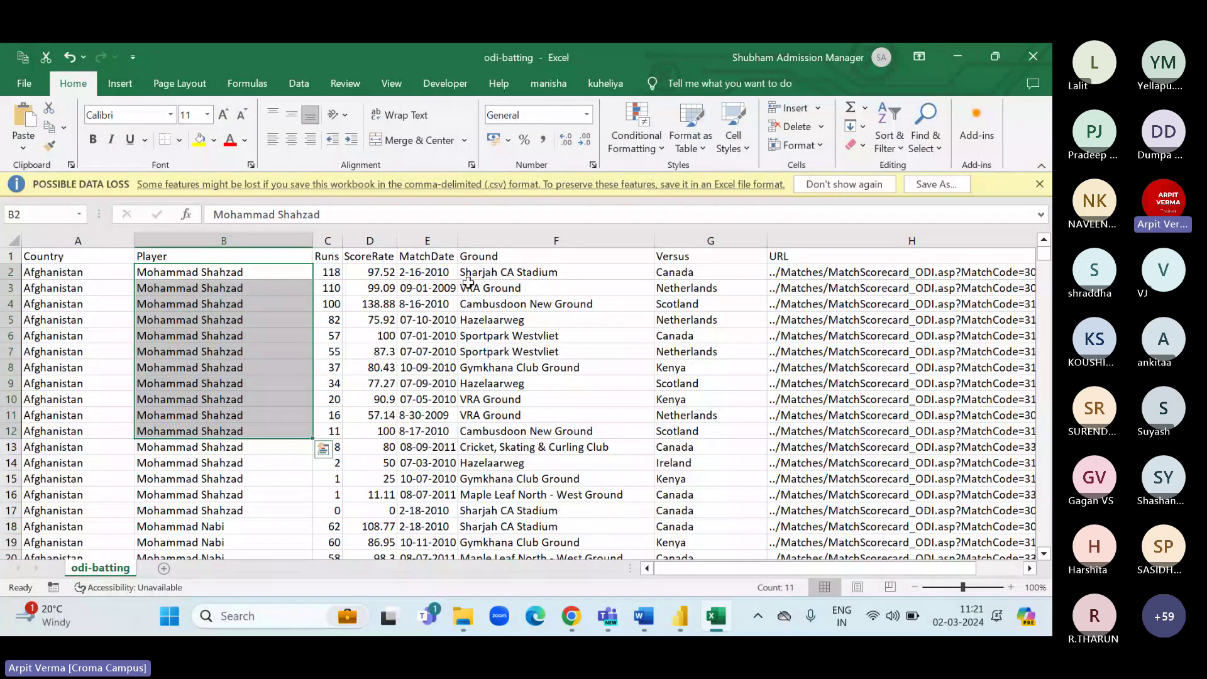
left_click_drag(433, 272, 438, 407)
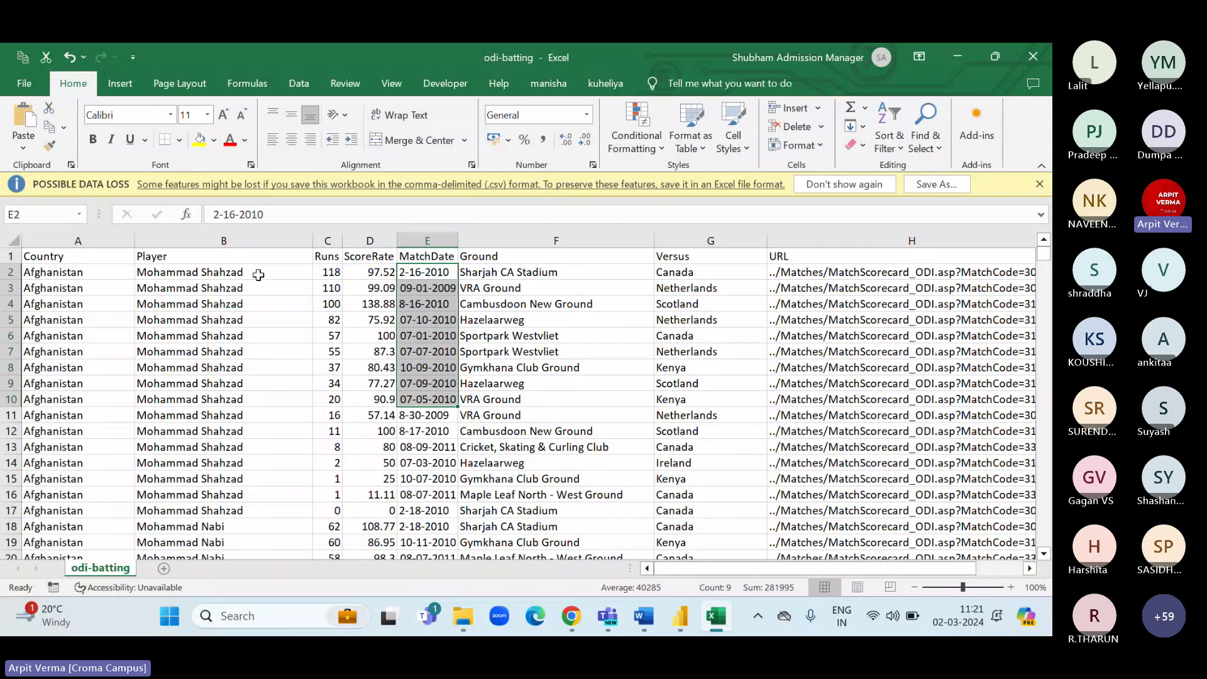
left_click_drag(327, 271, 334, 442)
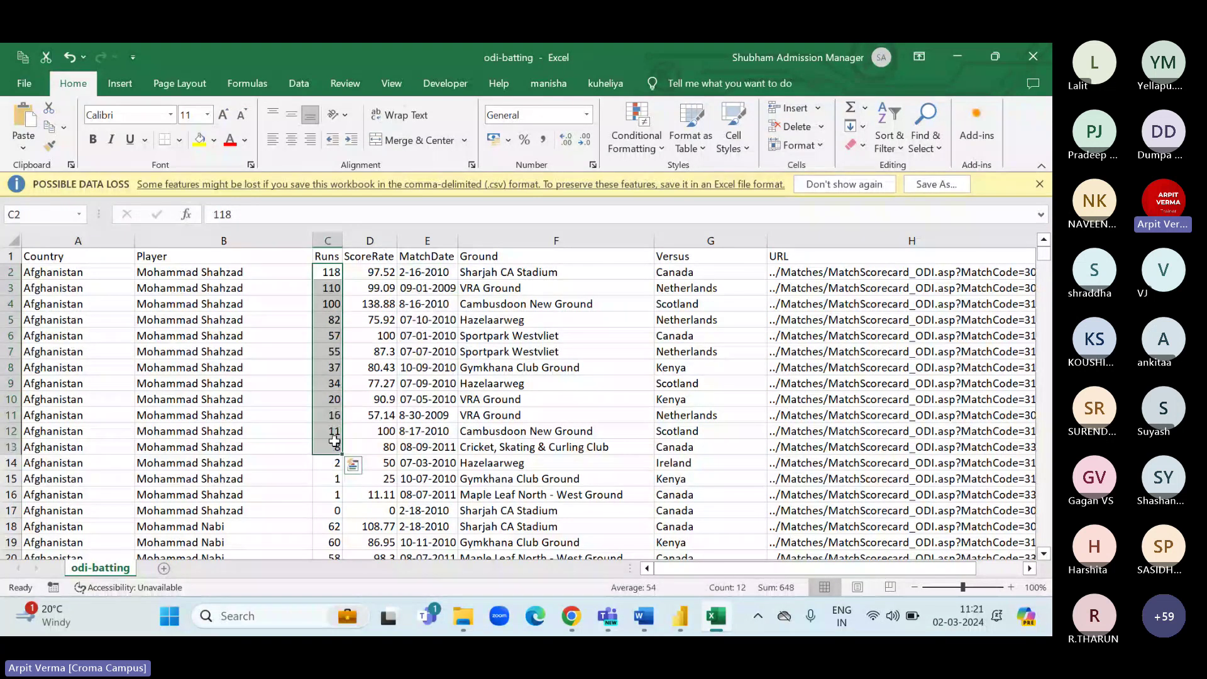
left_click(334, 444)
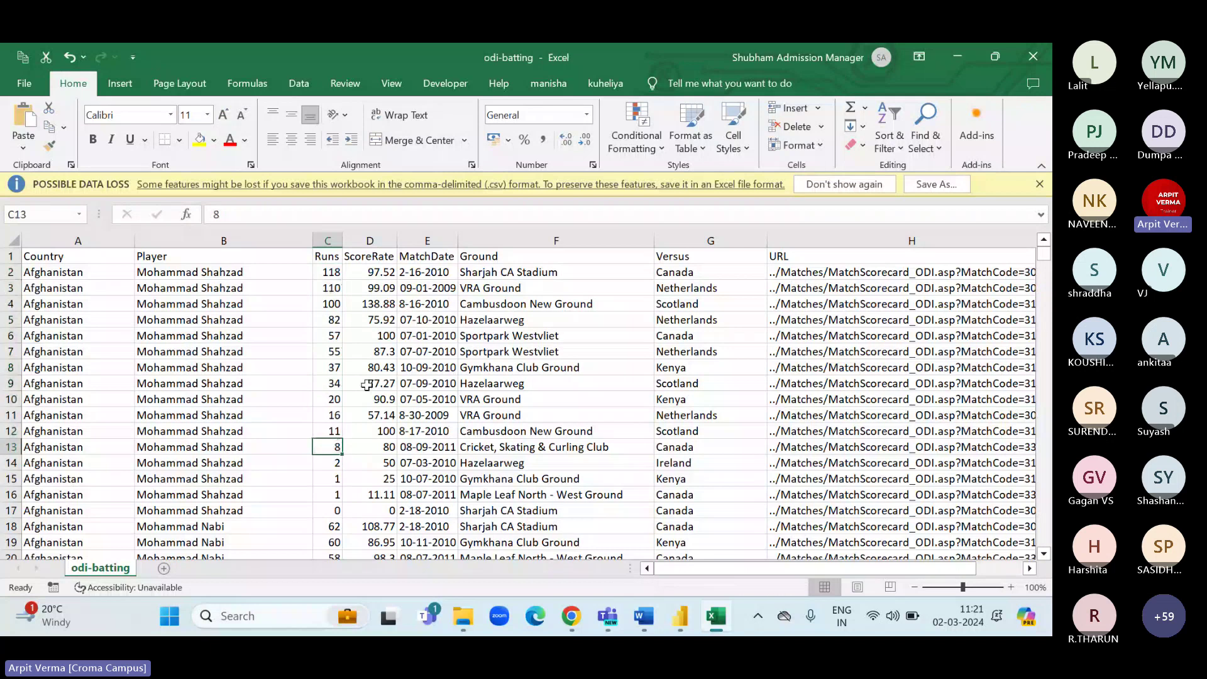
left_click(327, 271)
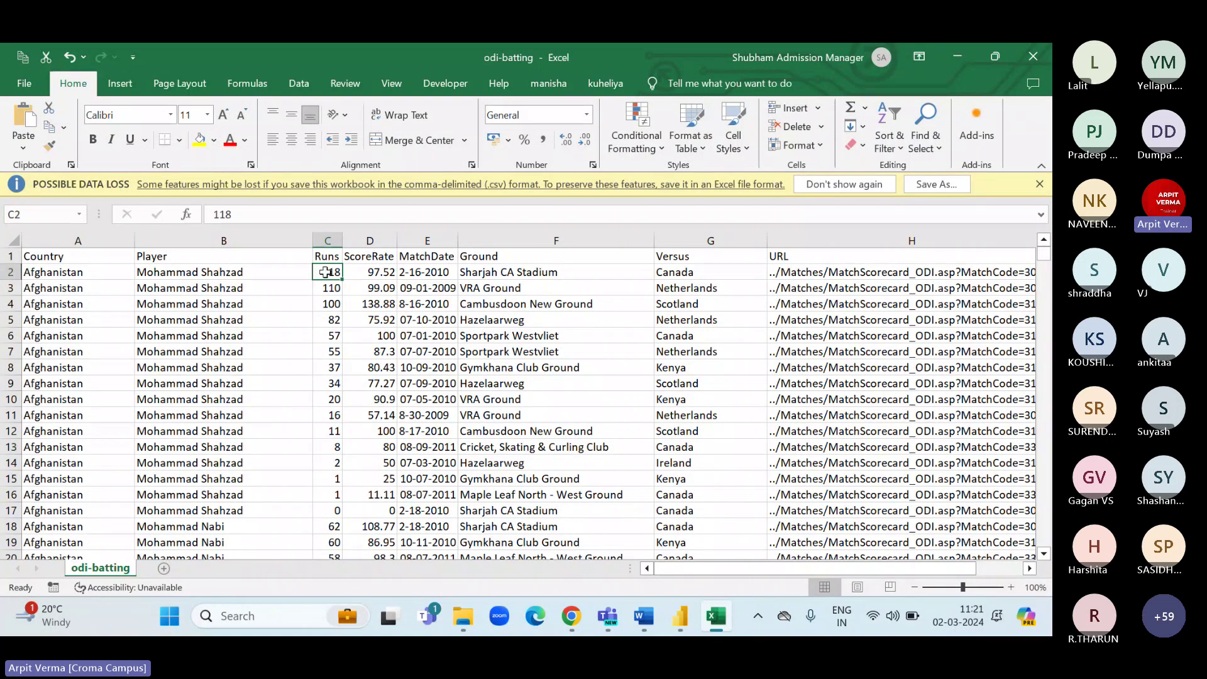
left_click(330, 303)
left_click(331, 335)
left_click(332, 357)
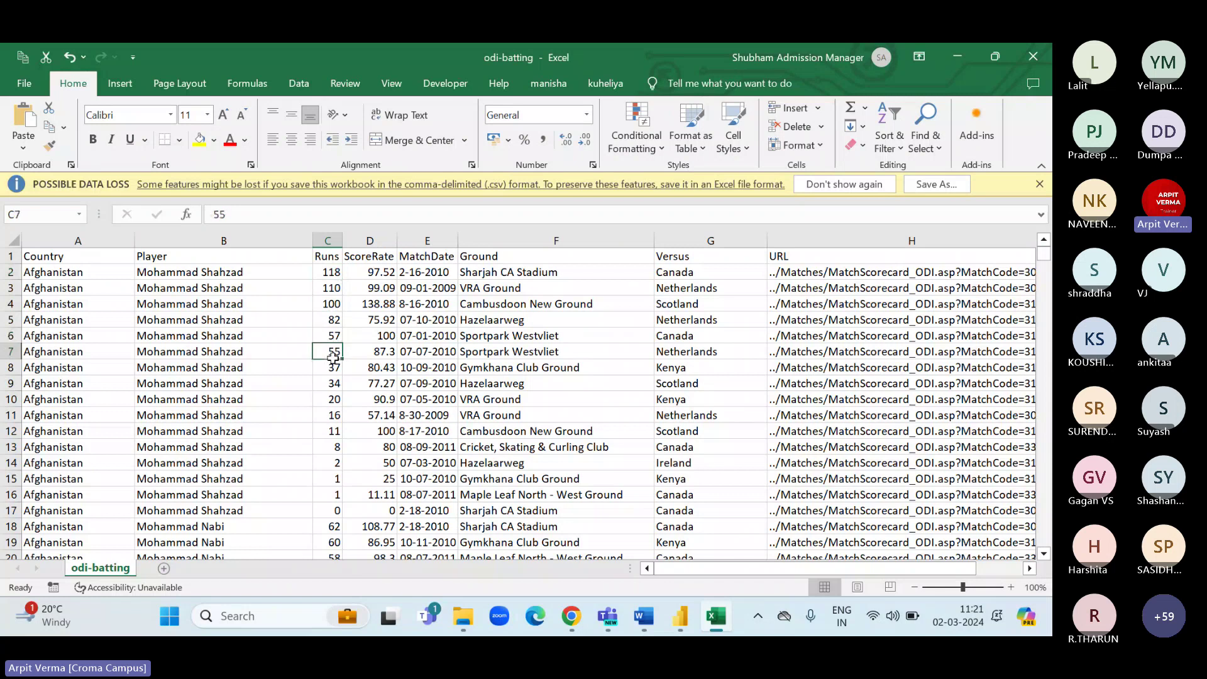
left_click(331, 400)
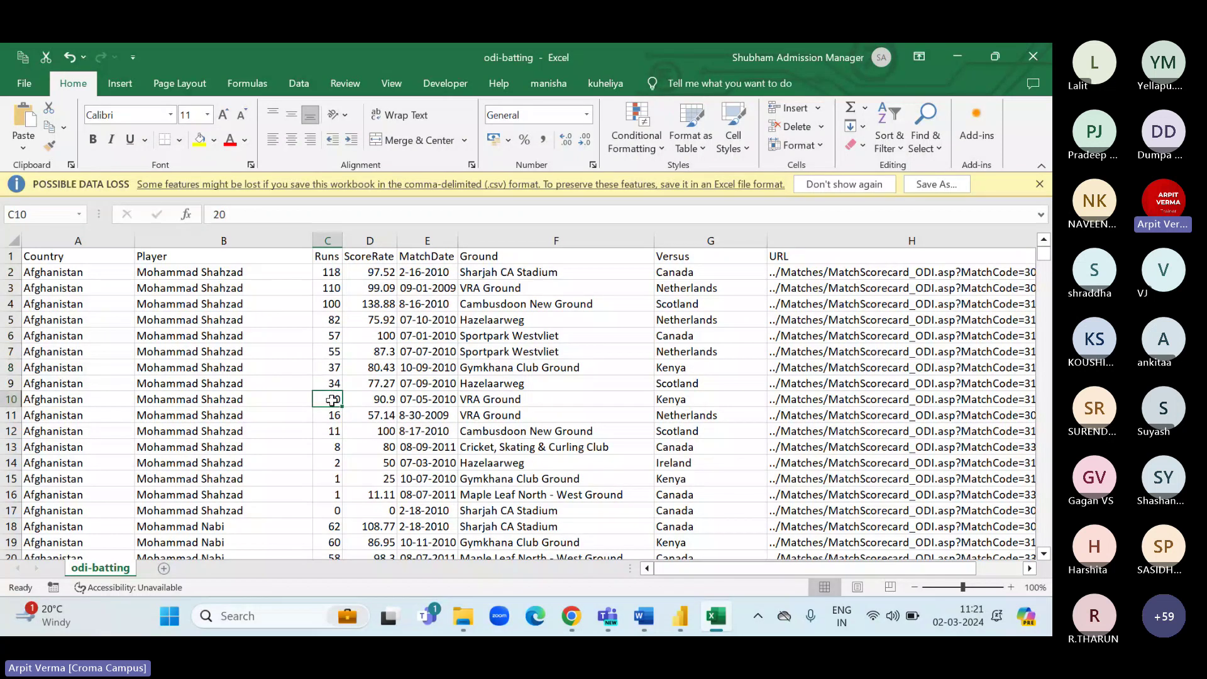
left_click(330, 430)
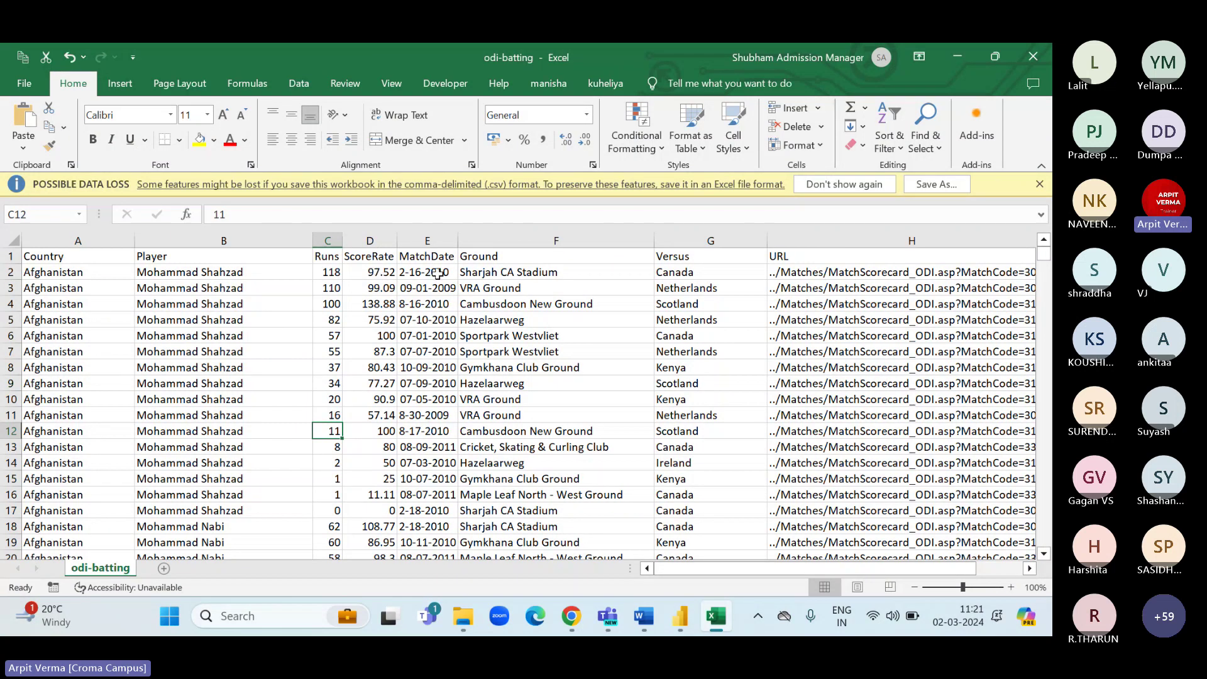
left_click_drag(438, 274, 434, 431)
left_click(540, 286)
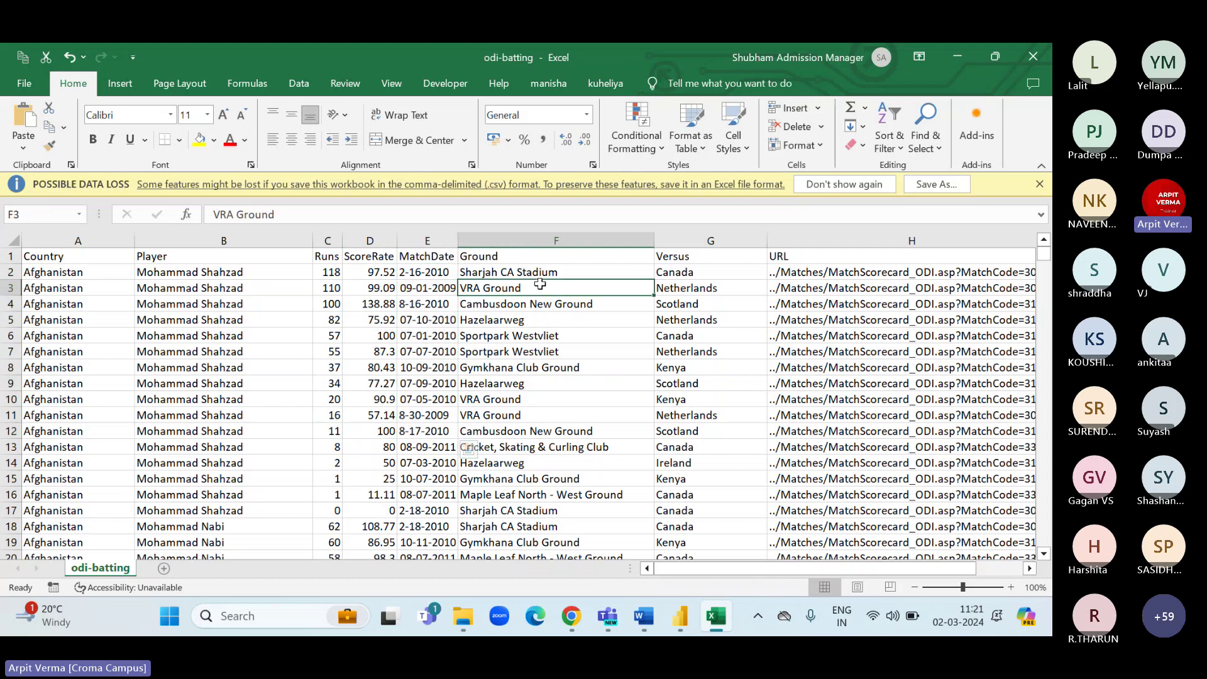
left_click_drag(540, 284, 553, 431)
left_click_drag(702, 276, 702, 431)
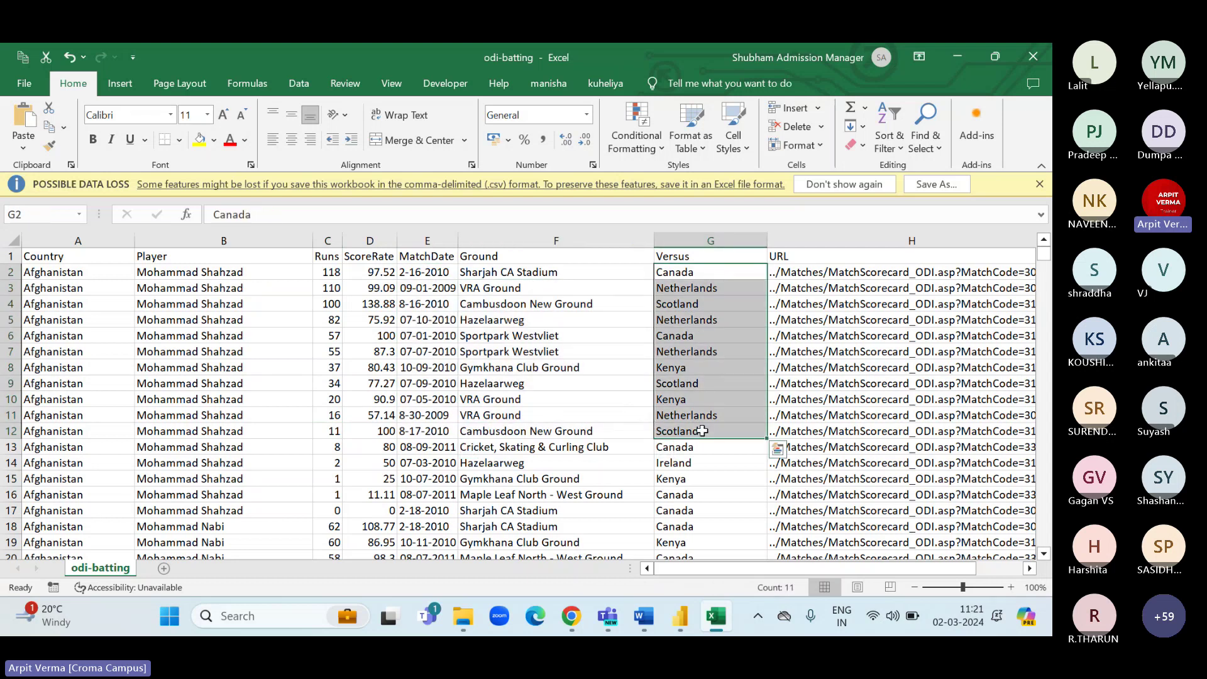
left_click_drag(333, 272, 334, 446)
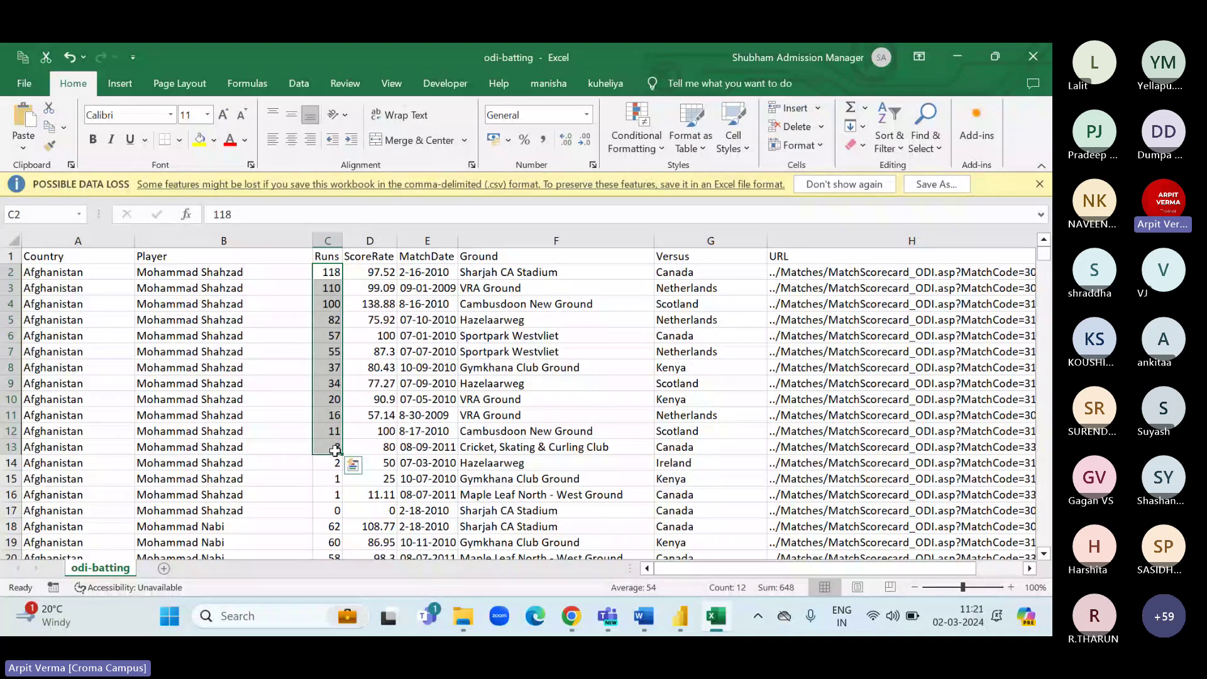
left_click(64, 274)
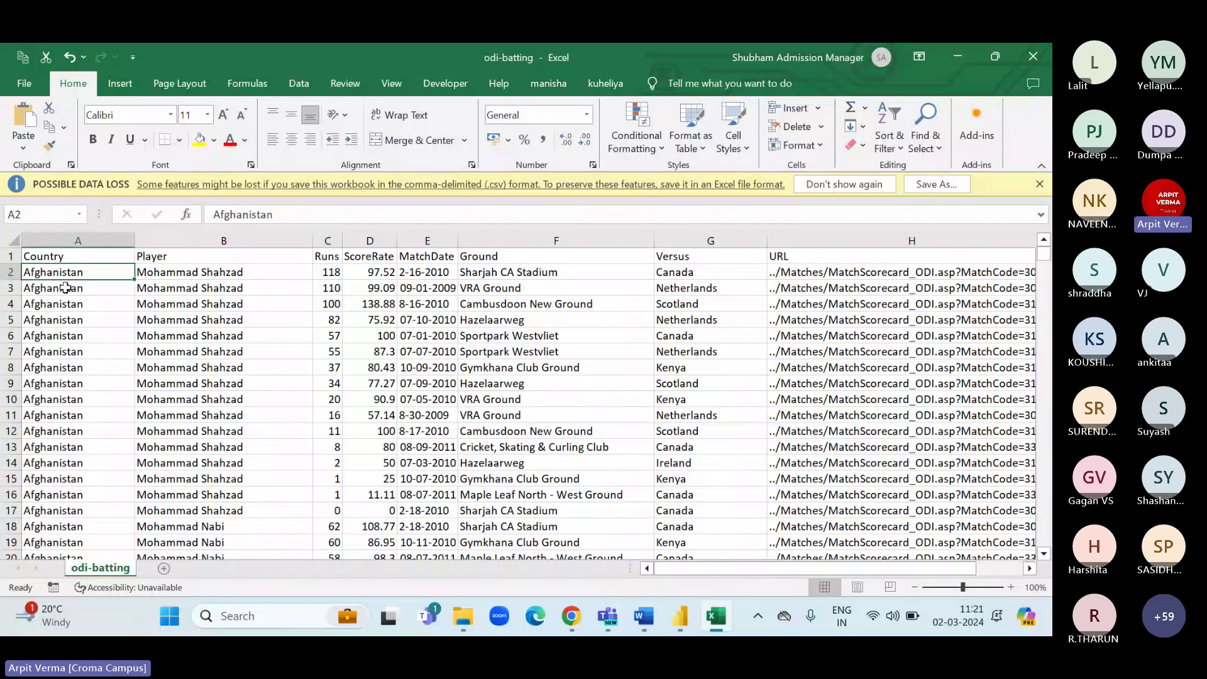
left_click(88, 446, "shift")
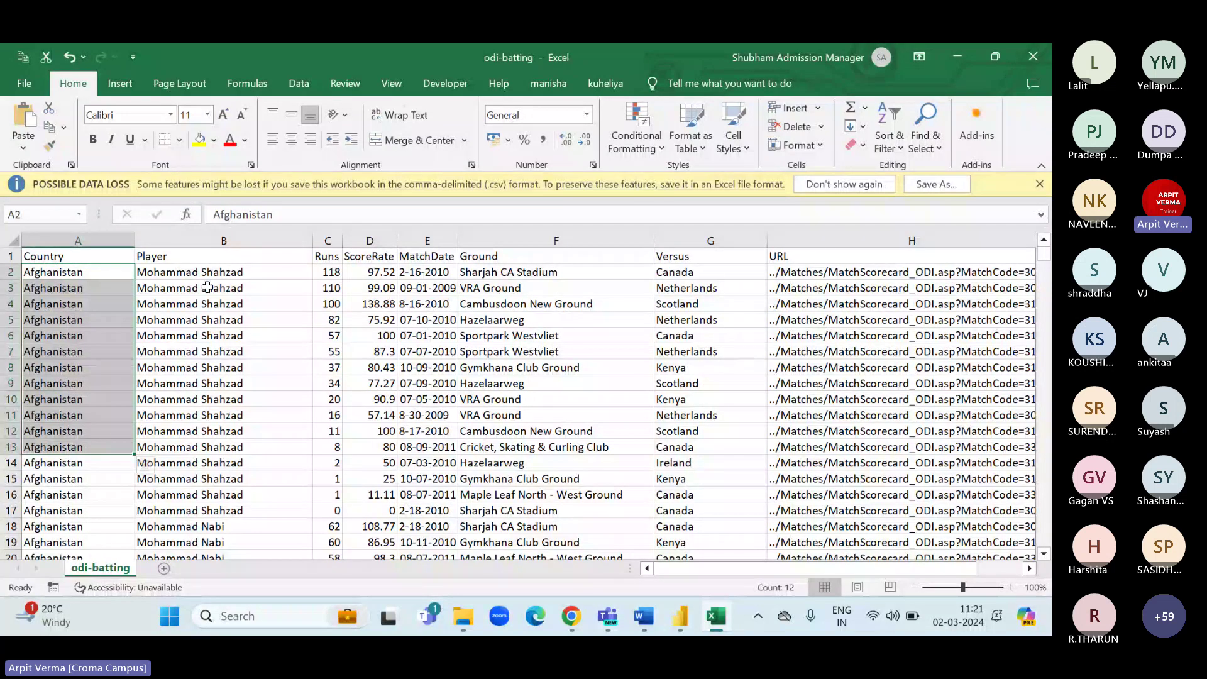
left_click_drag(204, 273, 195, 429)
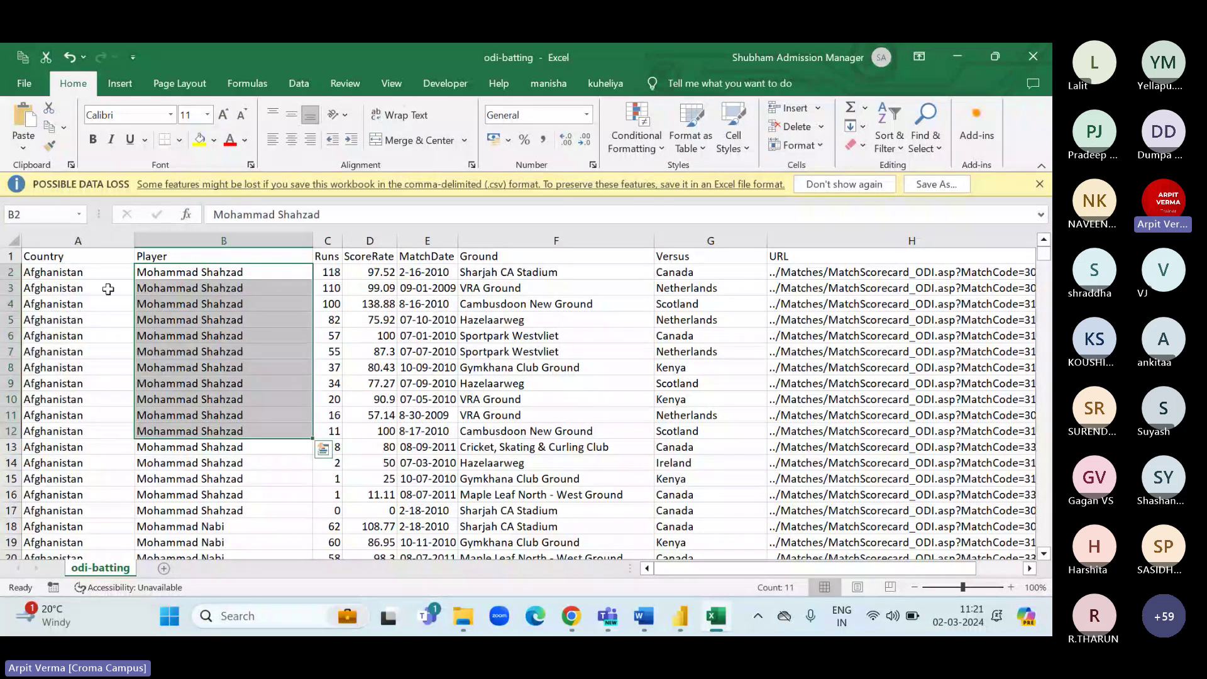
left_click_drag(81, 274, 53, 321)
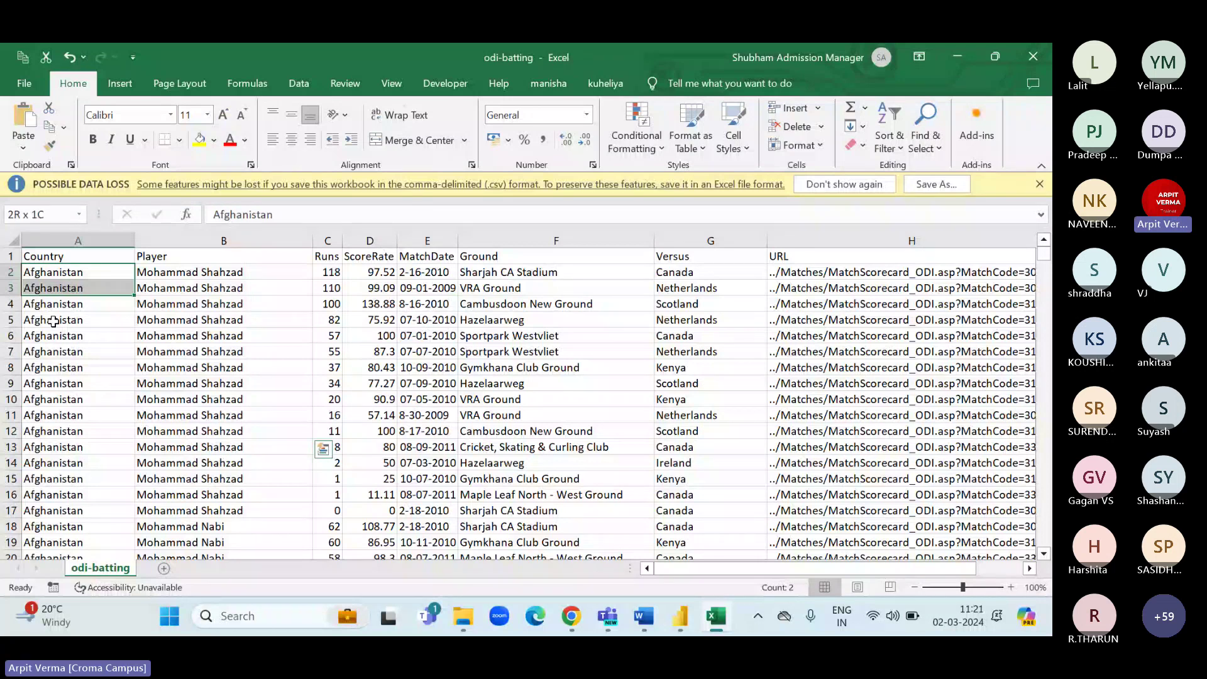
left_click(236, 399)
scroll(237, 399, "down", 18)
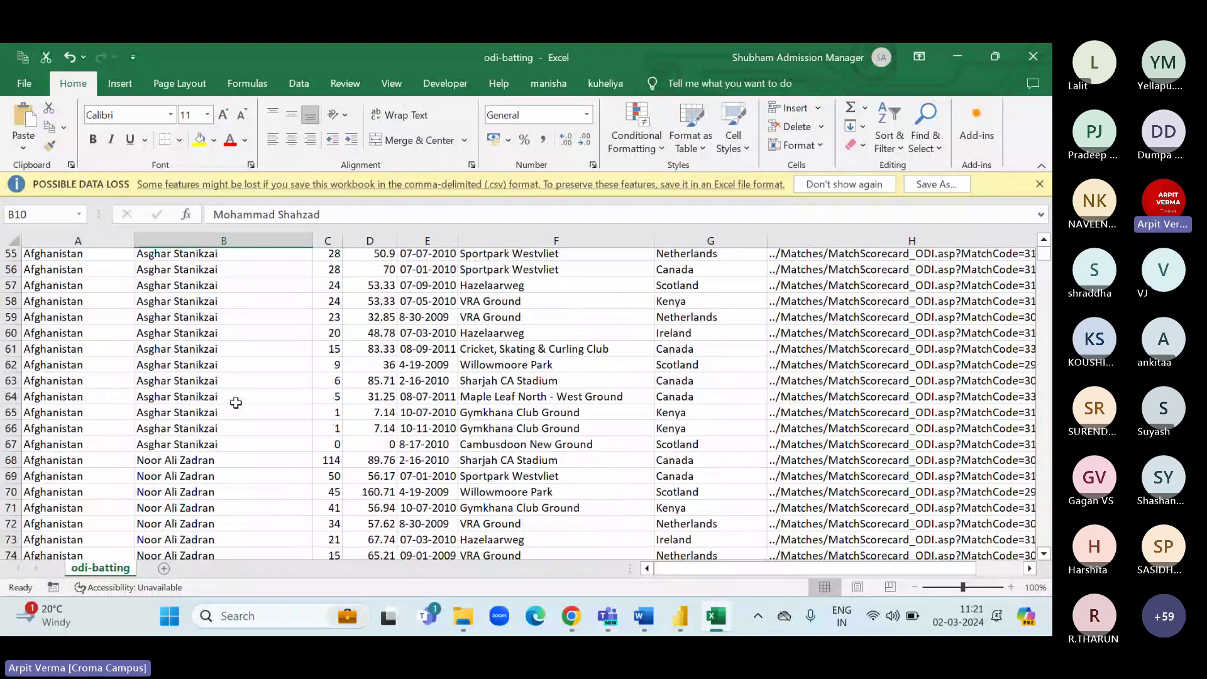
scroll(236, 402, "down", 9)
scroll(236, 402, "down", 8)
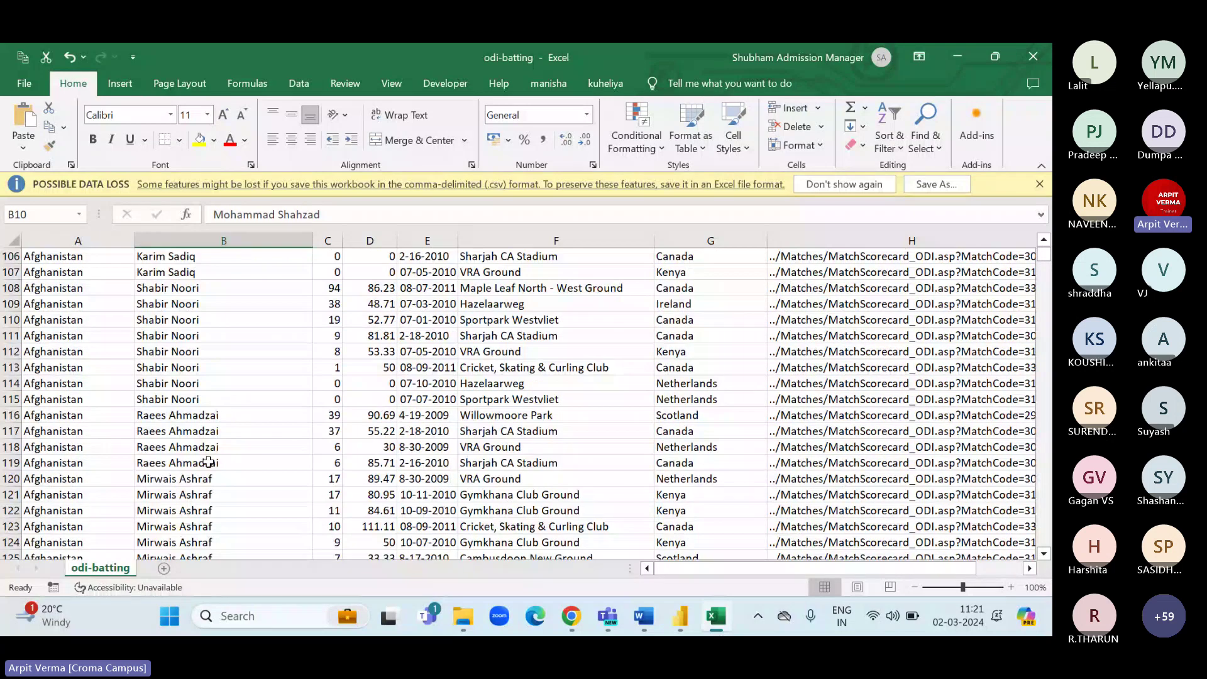
scroll(208, 462, "down", 10)
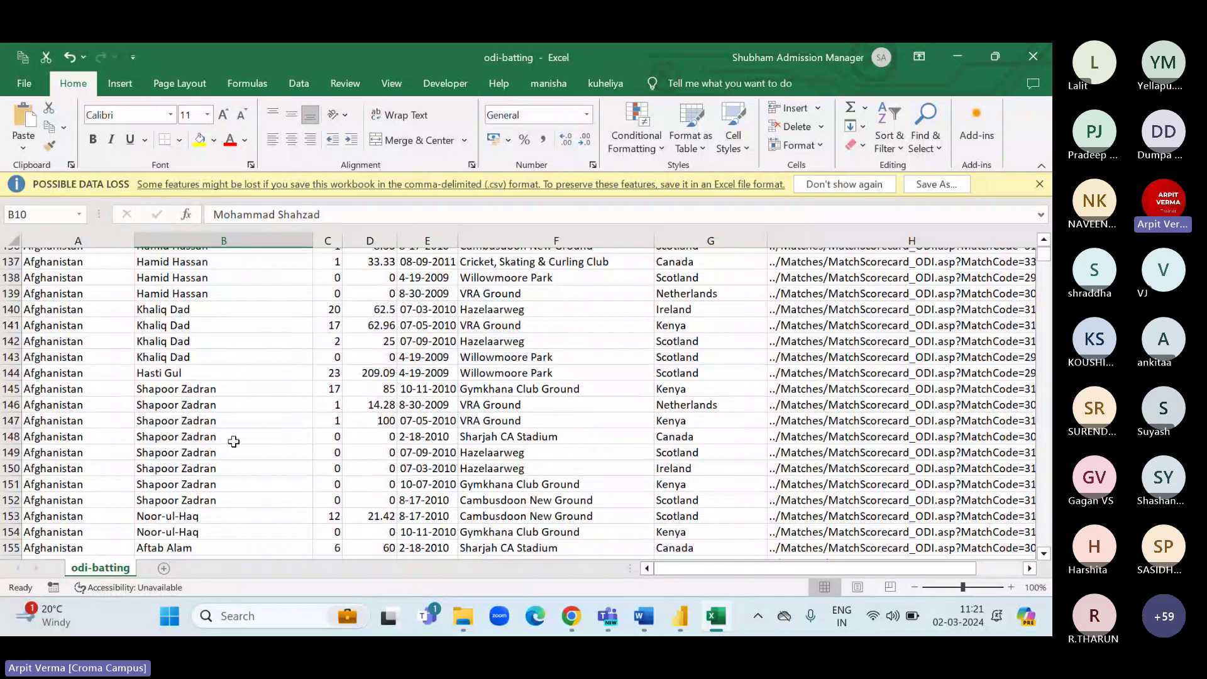
scroll(233, 441, "down", 16)
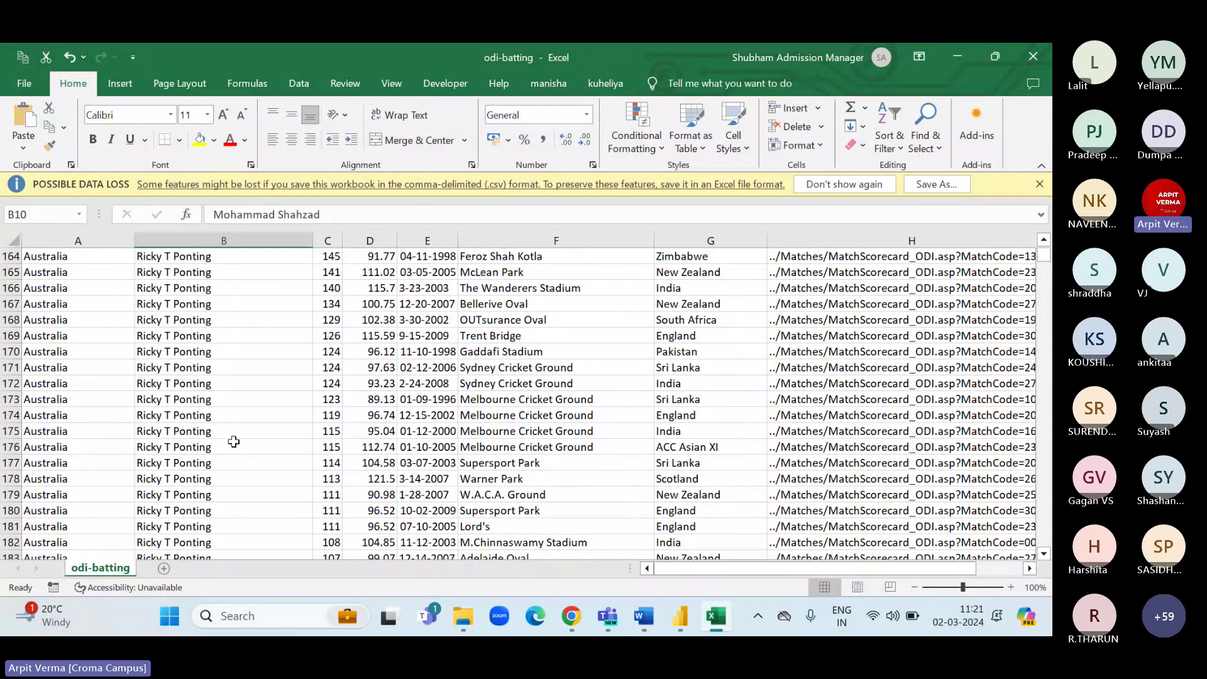
scroll(233, 442, "down", 2)
scroll(233, 442, "down", 15)
scroll(233, 441, "down", 20)
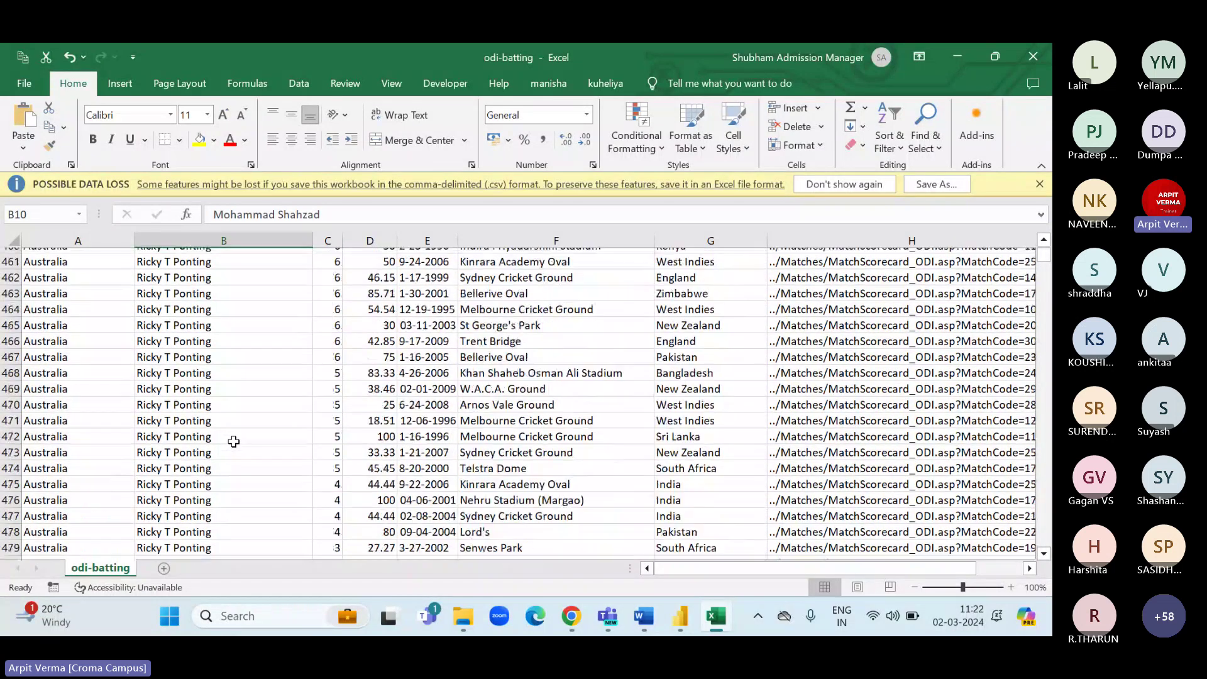
scroll(234, 442, "down", 20)
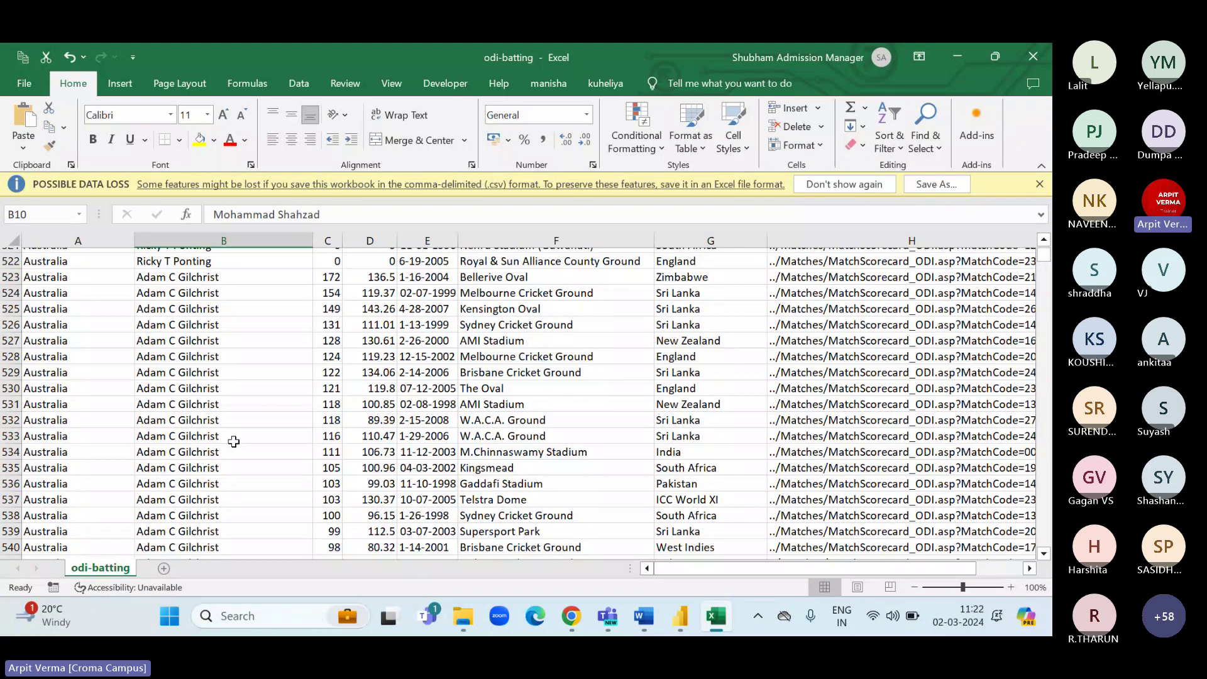
scroll(233, 441, "down", 20)
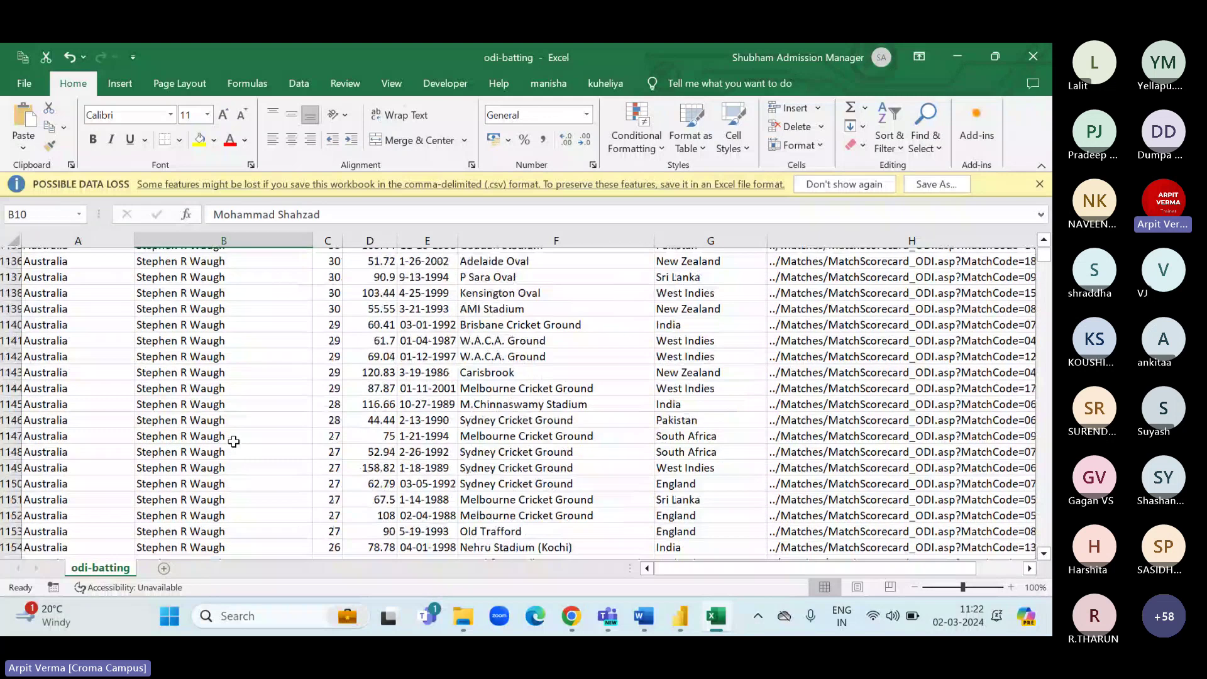
scroll(233, 442, "down", 20)
scroll(233, 441, "down", 11)
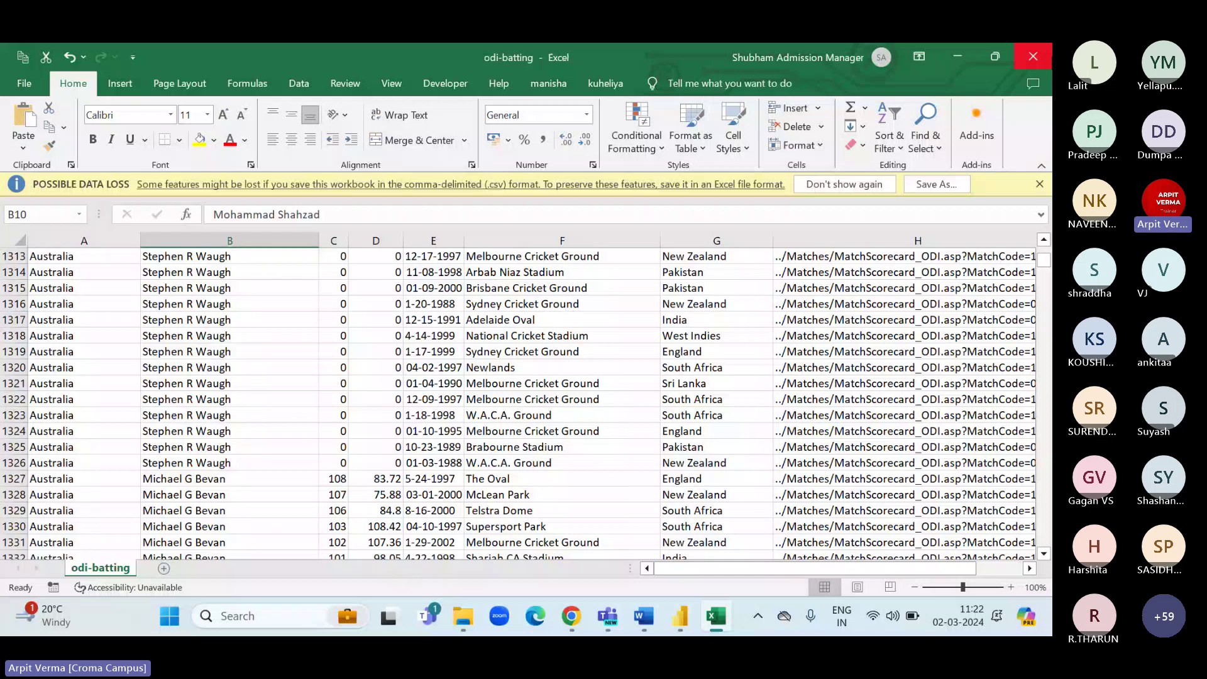
Close the odi-batting workbook and open Sachin Analysis.pdf from File Explorer.
left_click(1033, 56)
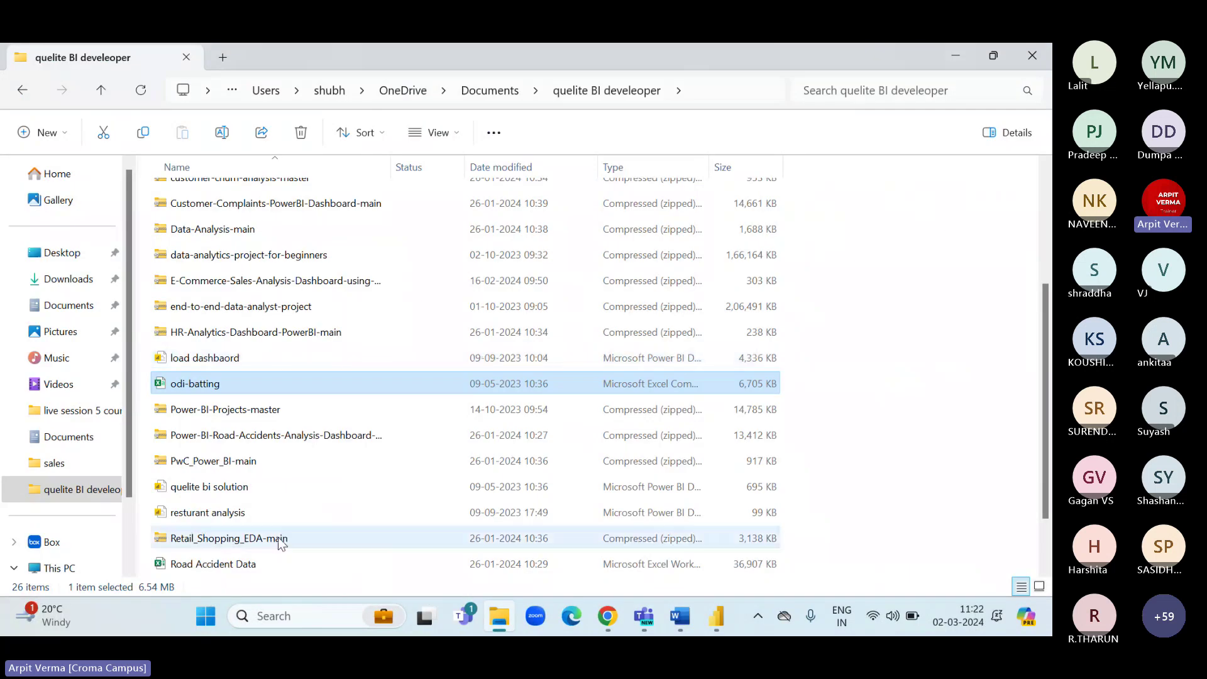
scroll(281, 543, "down", 1)
left_click(230, 519)
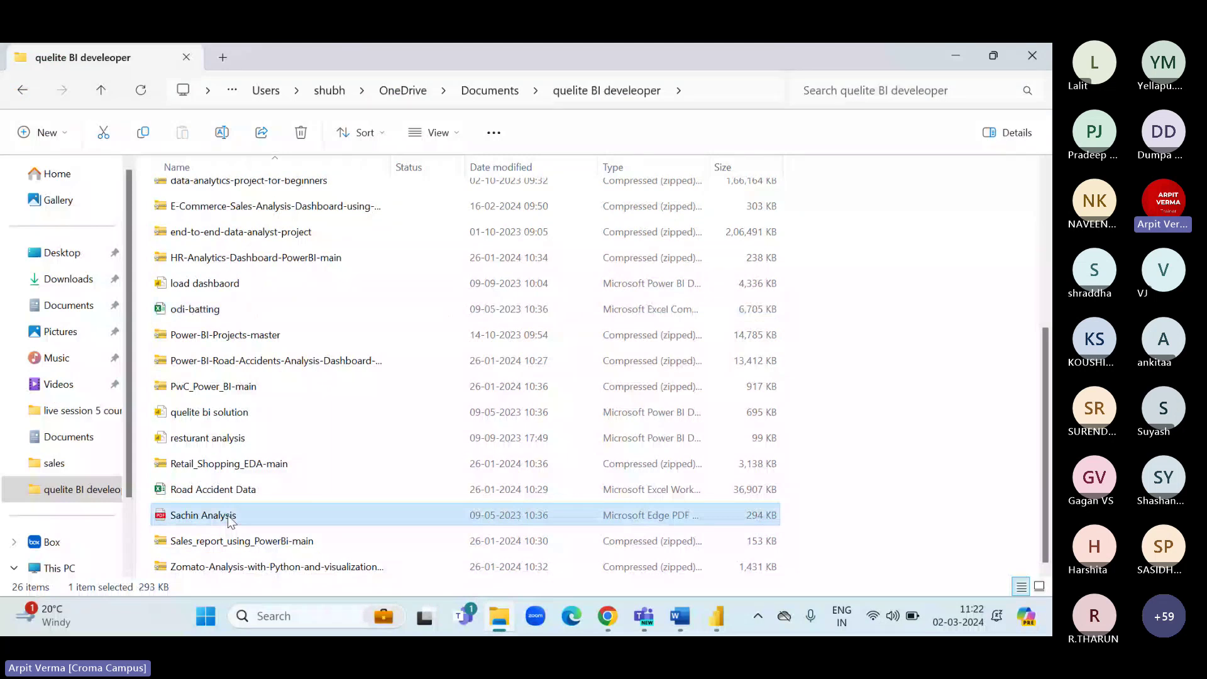
double_click(230, 519)
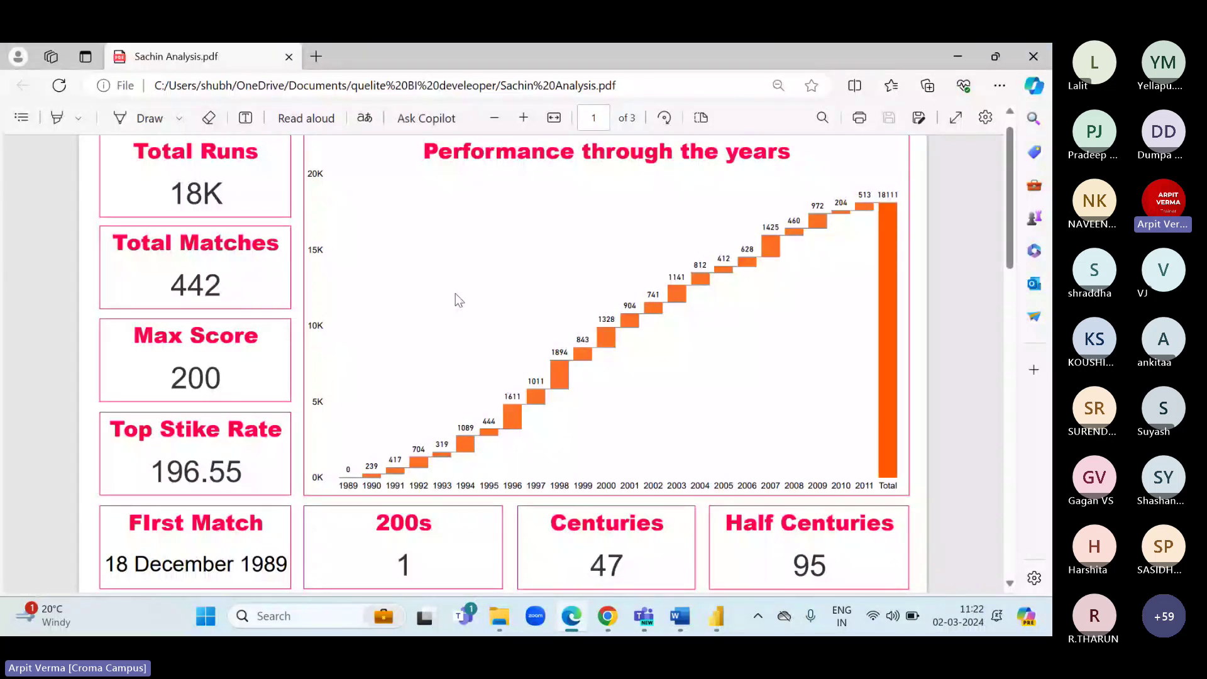
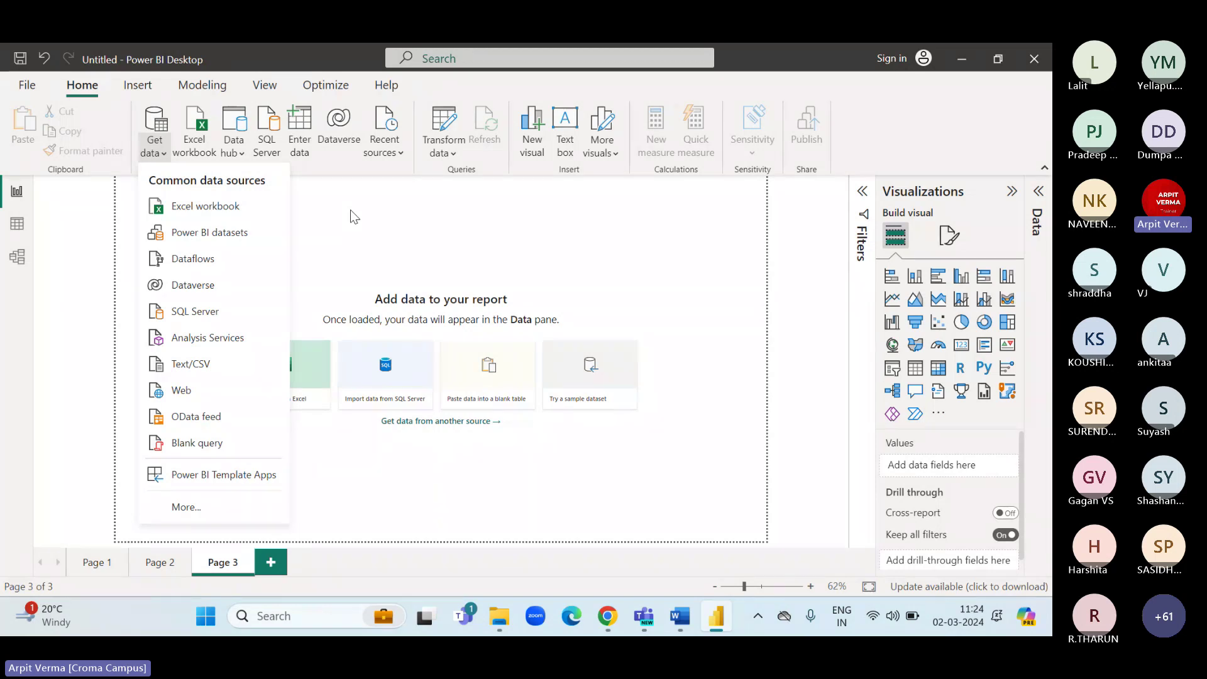
Start an Excel workbook import and browse to the Downloads folder.
left_click(157, 153)
left_click(158, 155)
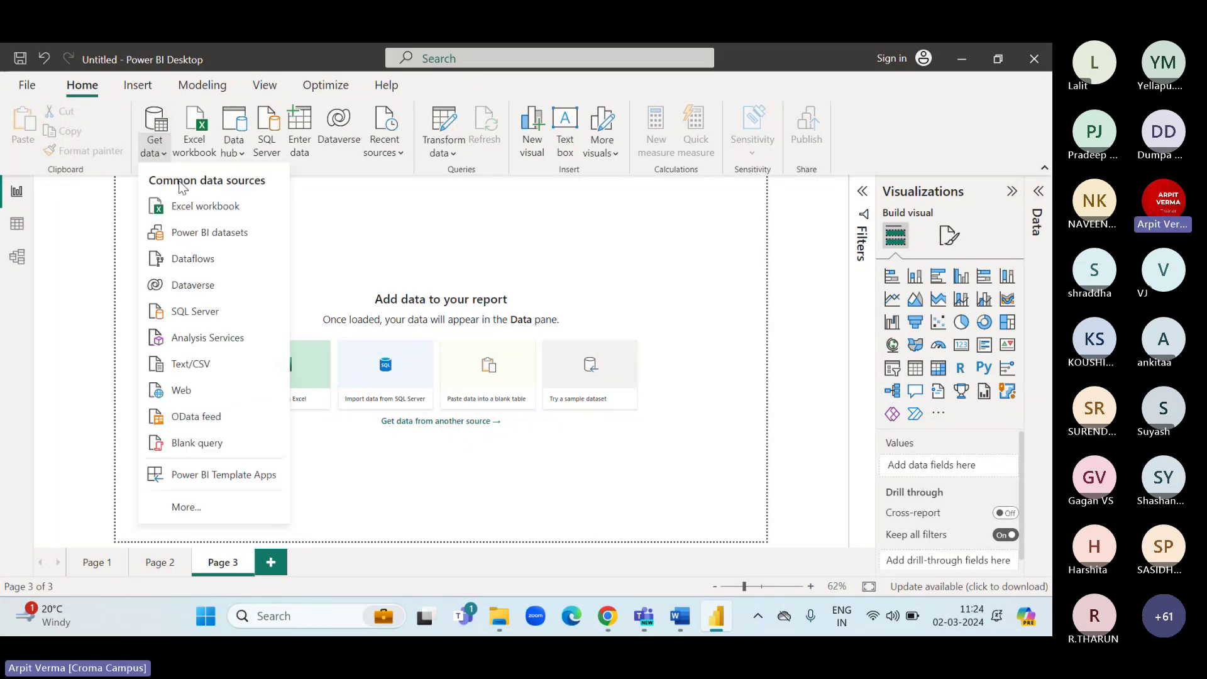
left_click(196, 209)
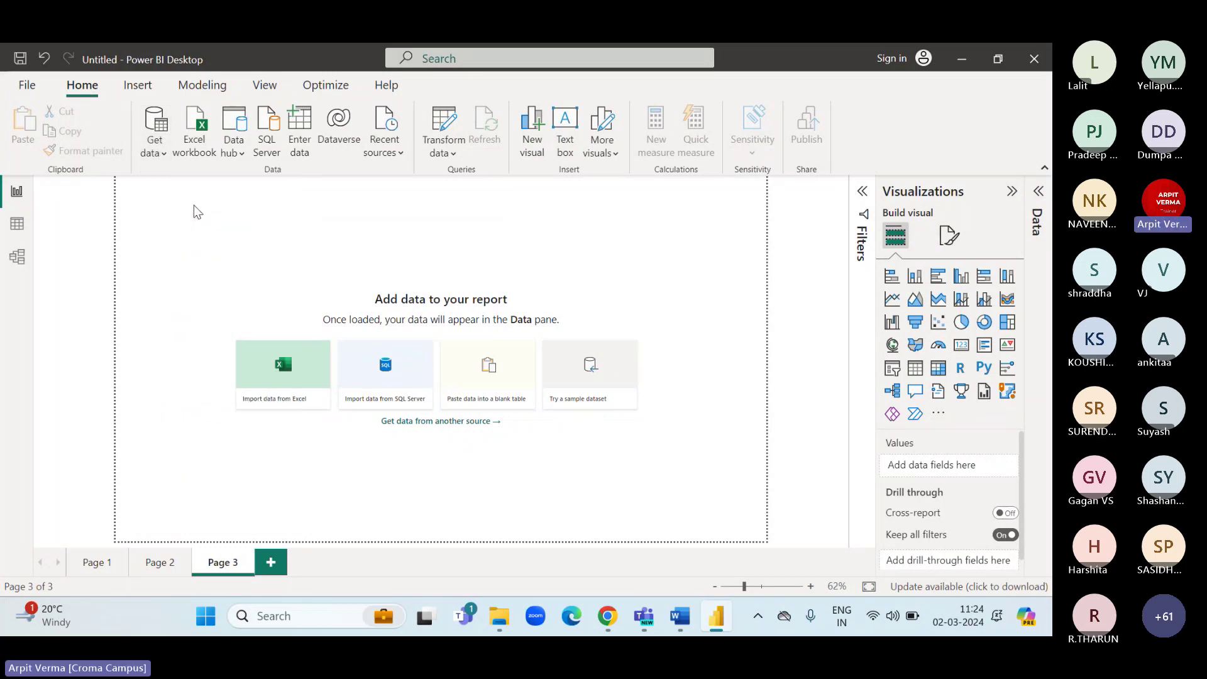
left_click(95, 254)
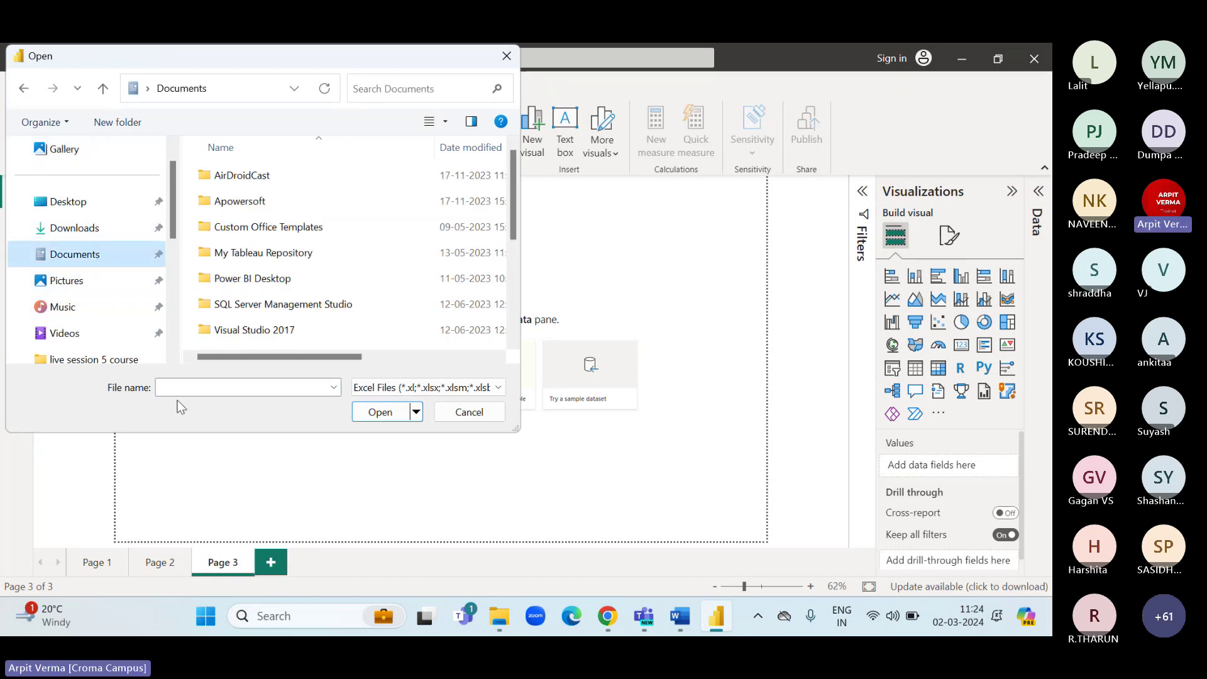
left_click(201, 384)
type("sample")
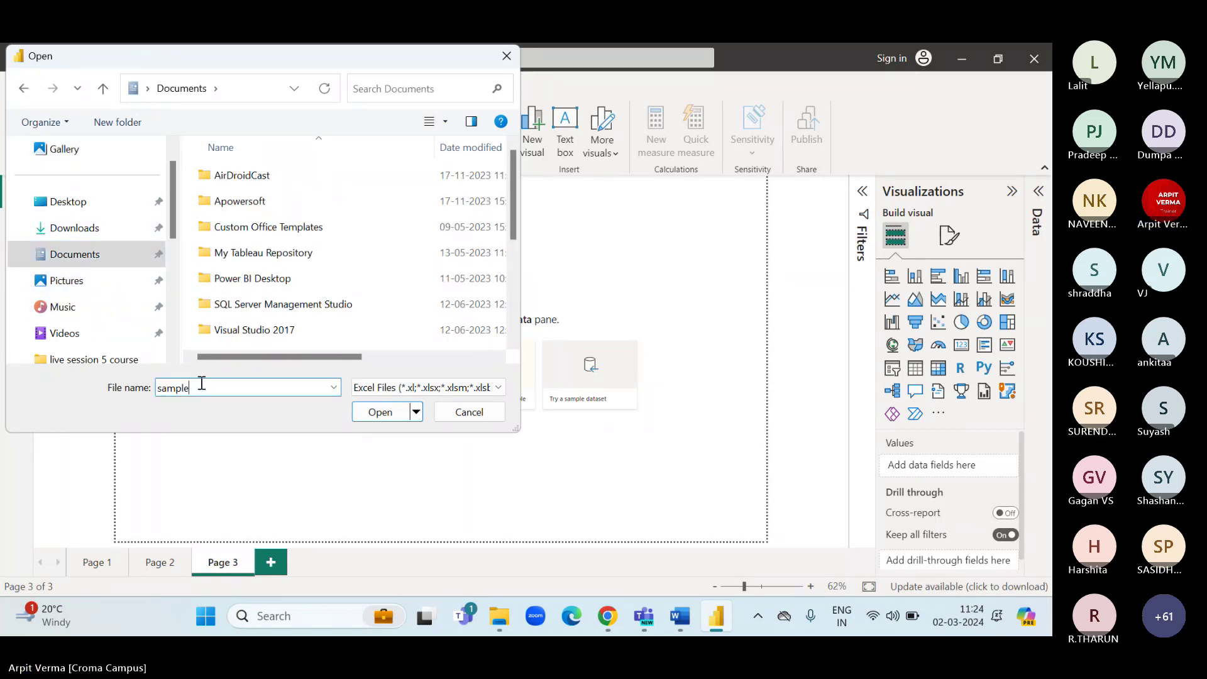
left_click(80, 230)
scroll(264, 314, "down", 10)
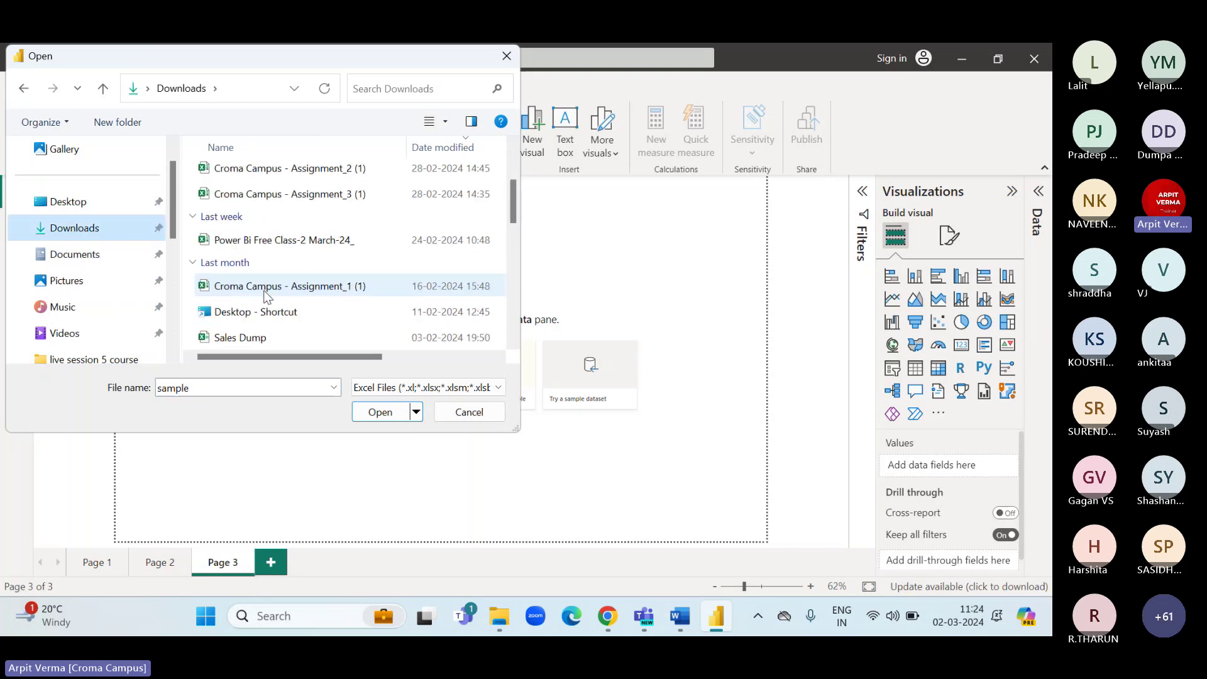
Pick Sample - Superstore.xlsx from the file name suggestions and open it.
left_click(231, 384)
left_click(231, 384)
key("BackSpace")
key("BackSpace")
key("BackSpace")
key("BackSpace")
key("BackSpace")
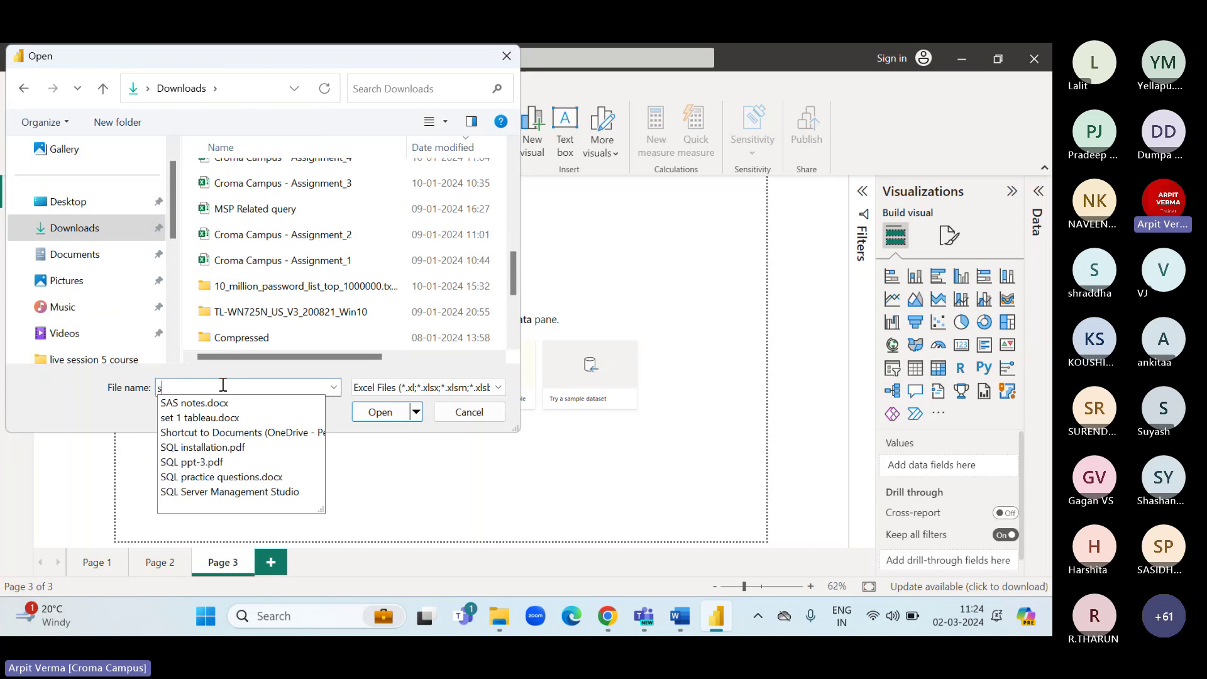
type("am")
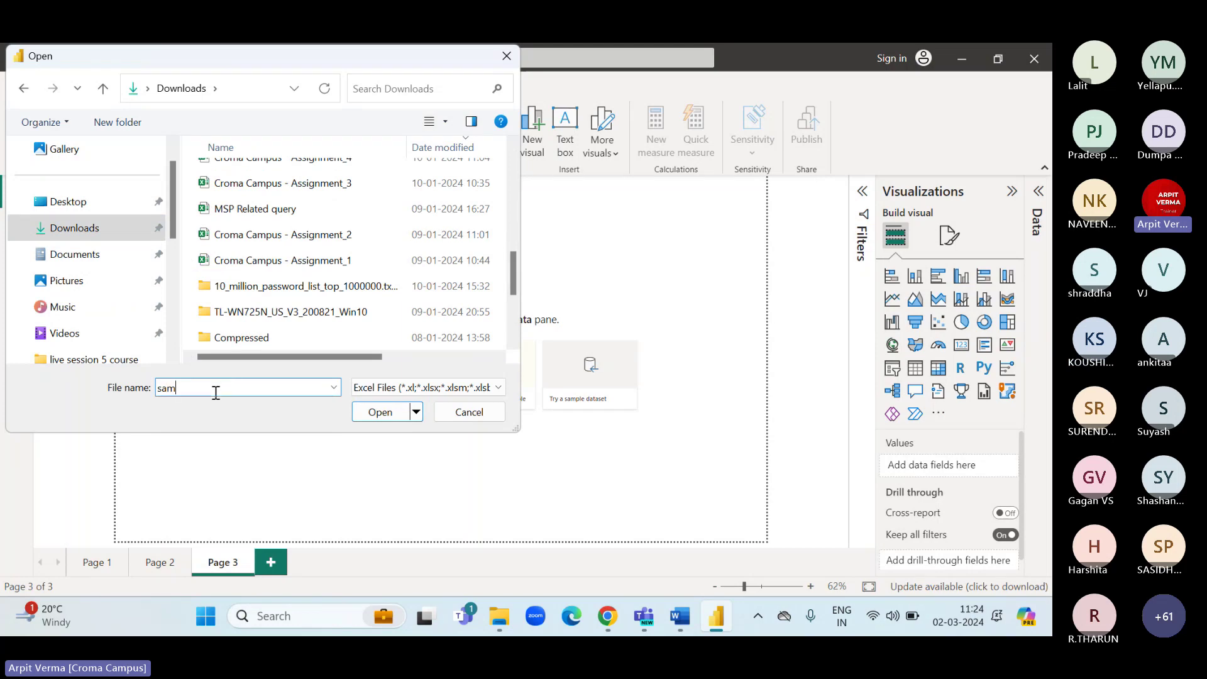
key("BackSpace")
type("mp")
key("BackSpace")
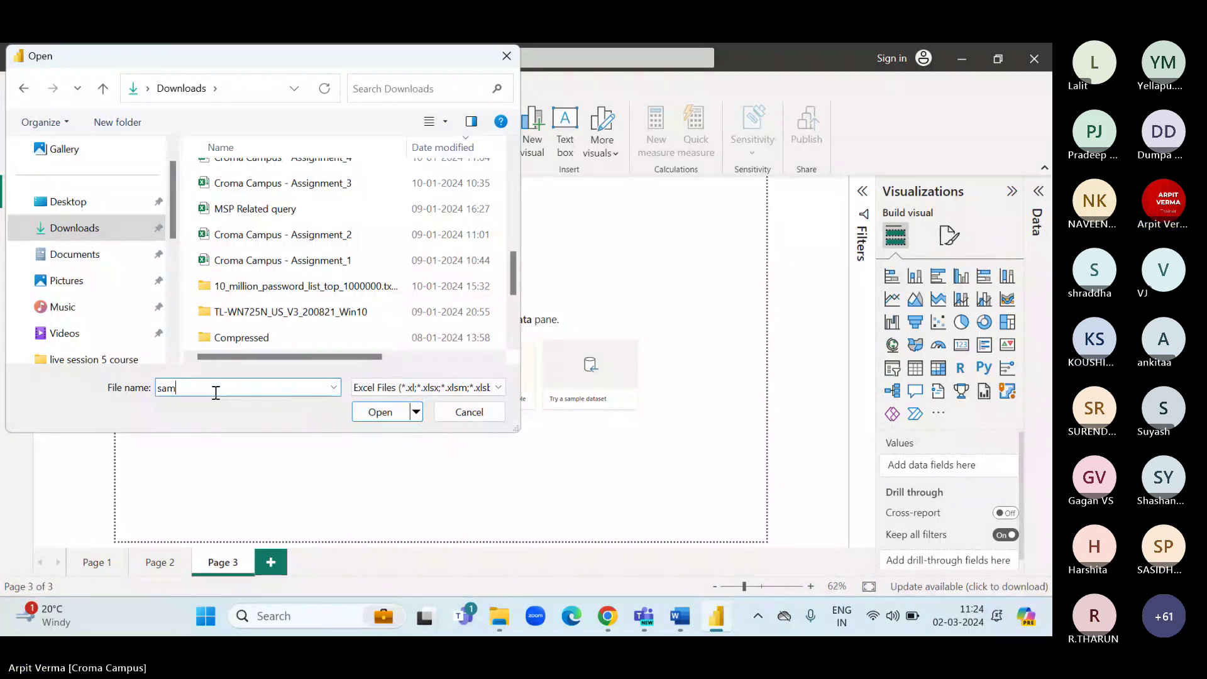
key("BackSpace")
key("BackSpace")
key("BackSpace")
scroll(259, 295, "up", 3)
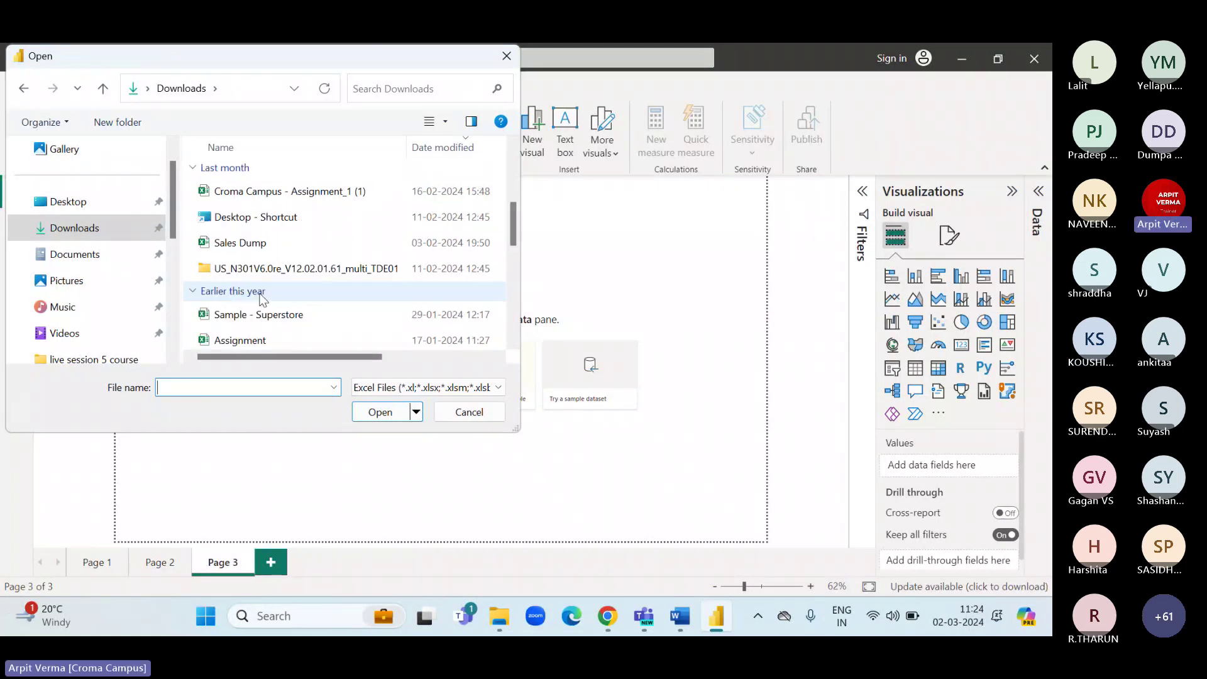
scroll(261, 298, "up", 2)
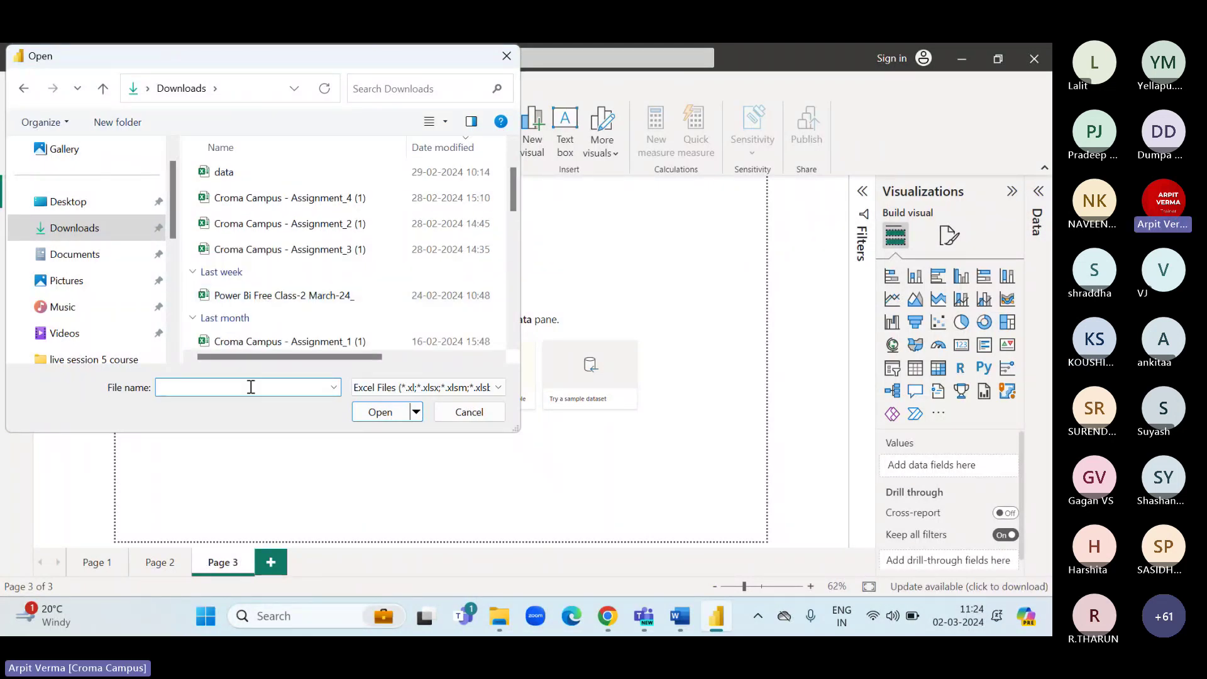
type("sa")
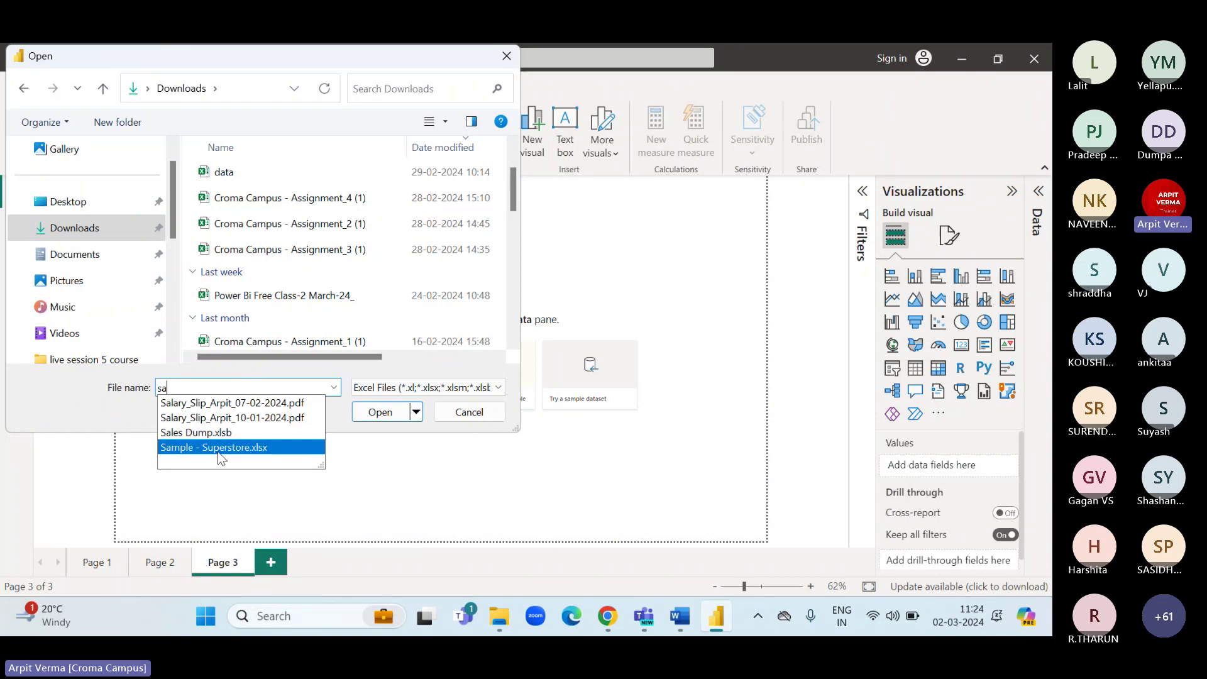
left_click(218, 448)
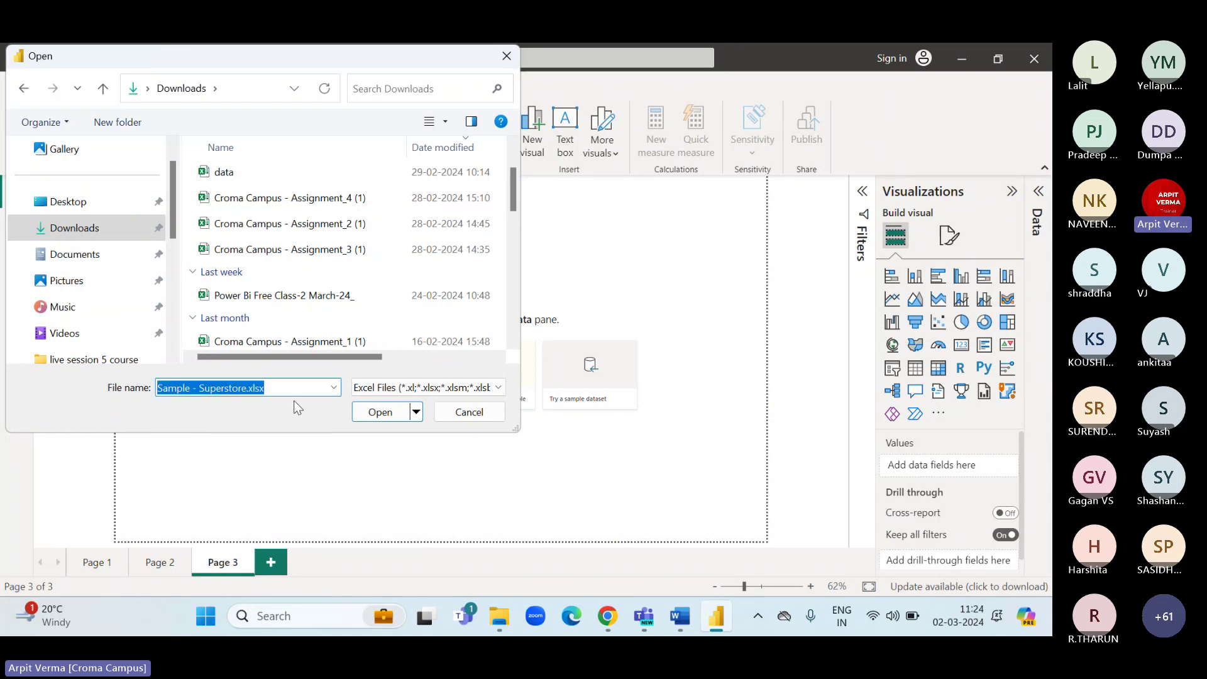
left_click(380, 412)
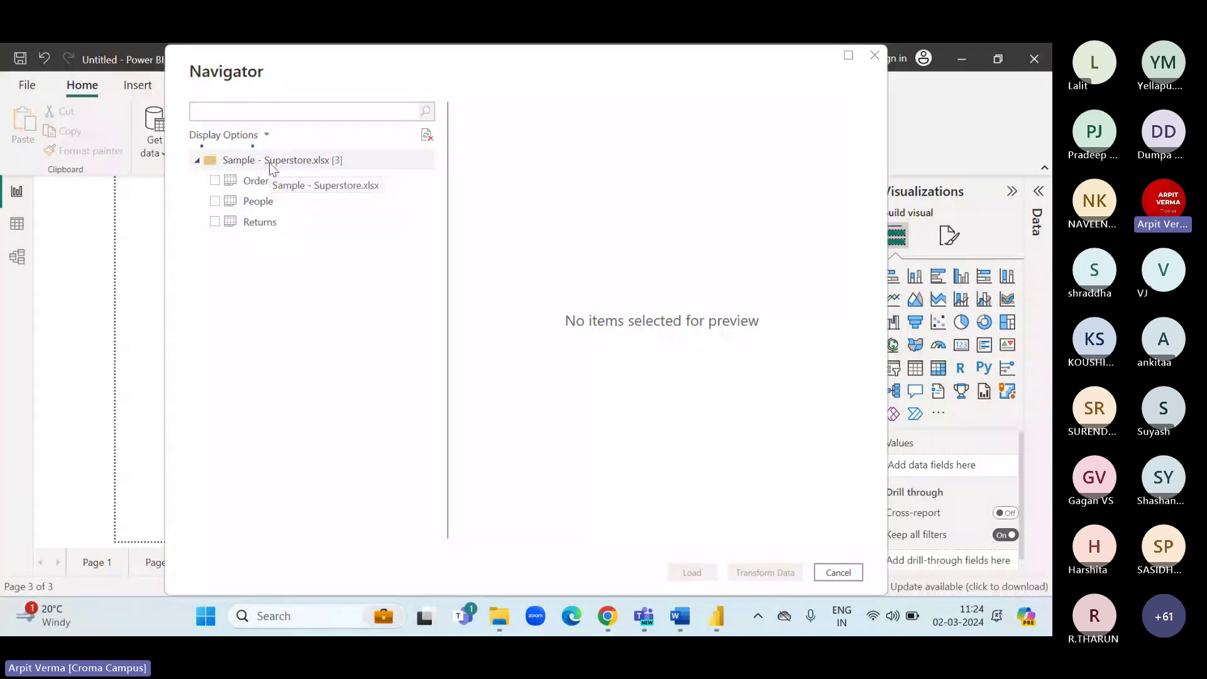
Check the Orders, People and Returns sheets in the Navigator and send them to Transform Data.
left_click(215, 181)
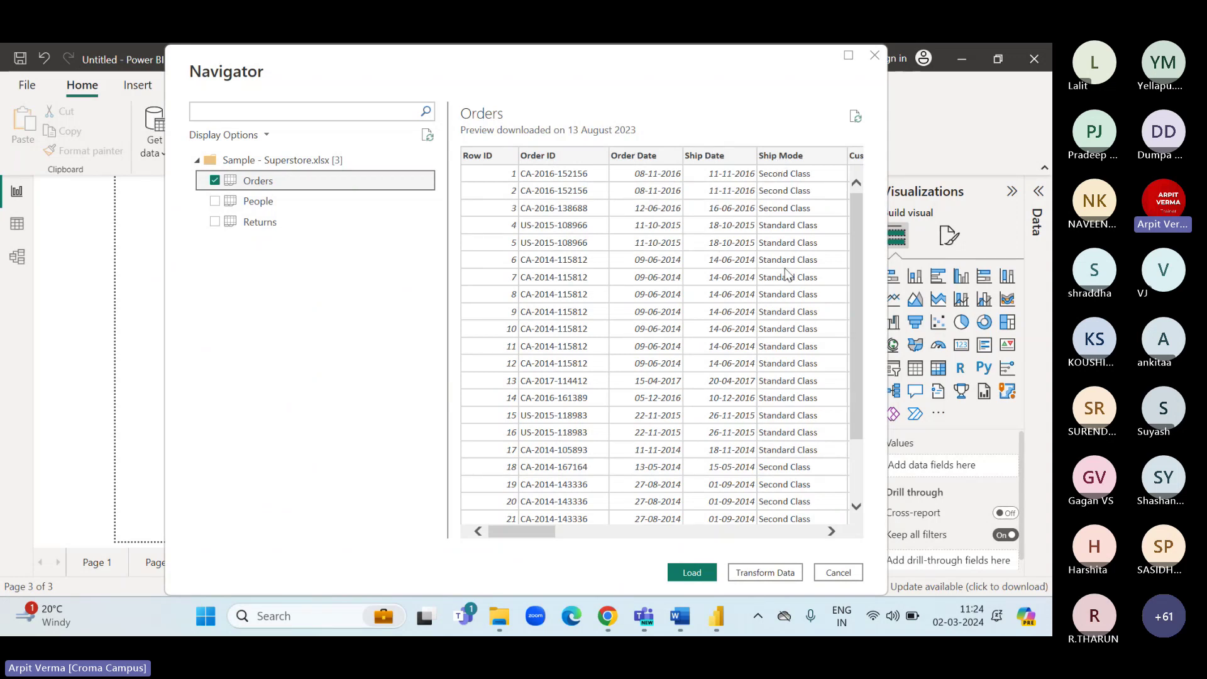
scroll(787, 273, "right", 3)
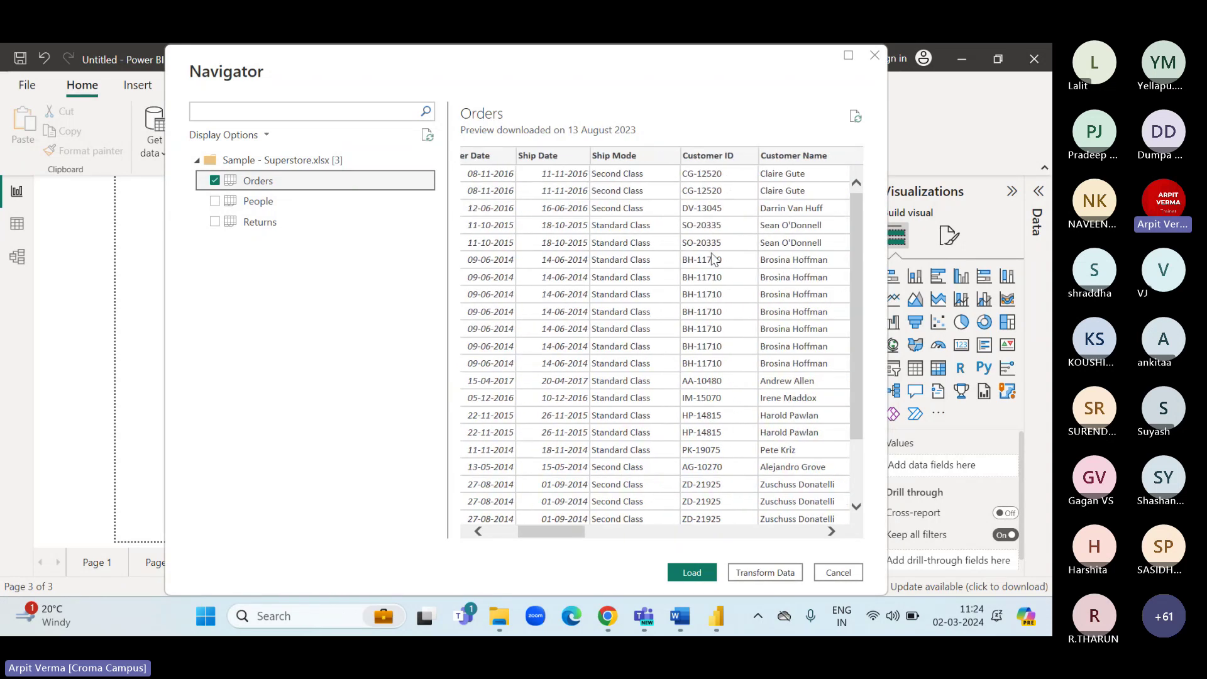
scroll(790, 258, "right", 5)
scroll(790, 258, "right", 4)
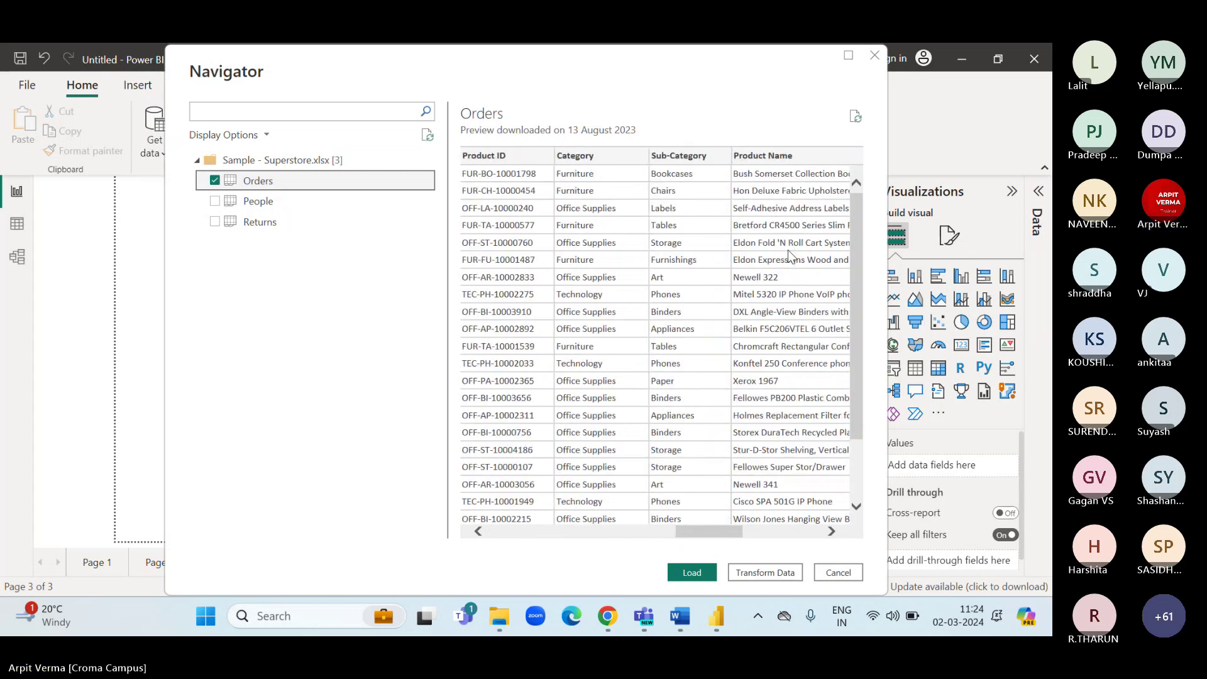
scroll(691, 264, "left", 10)
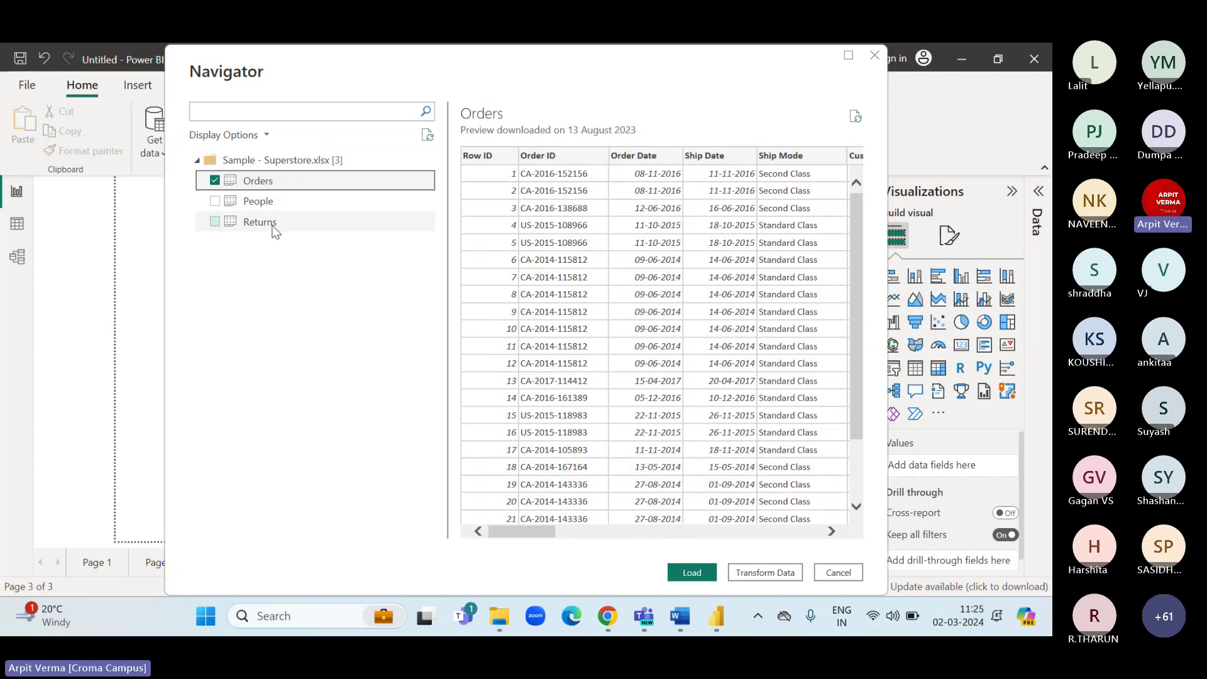
left_click(248, 201)
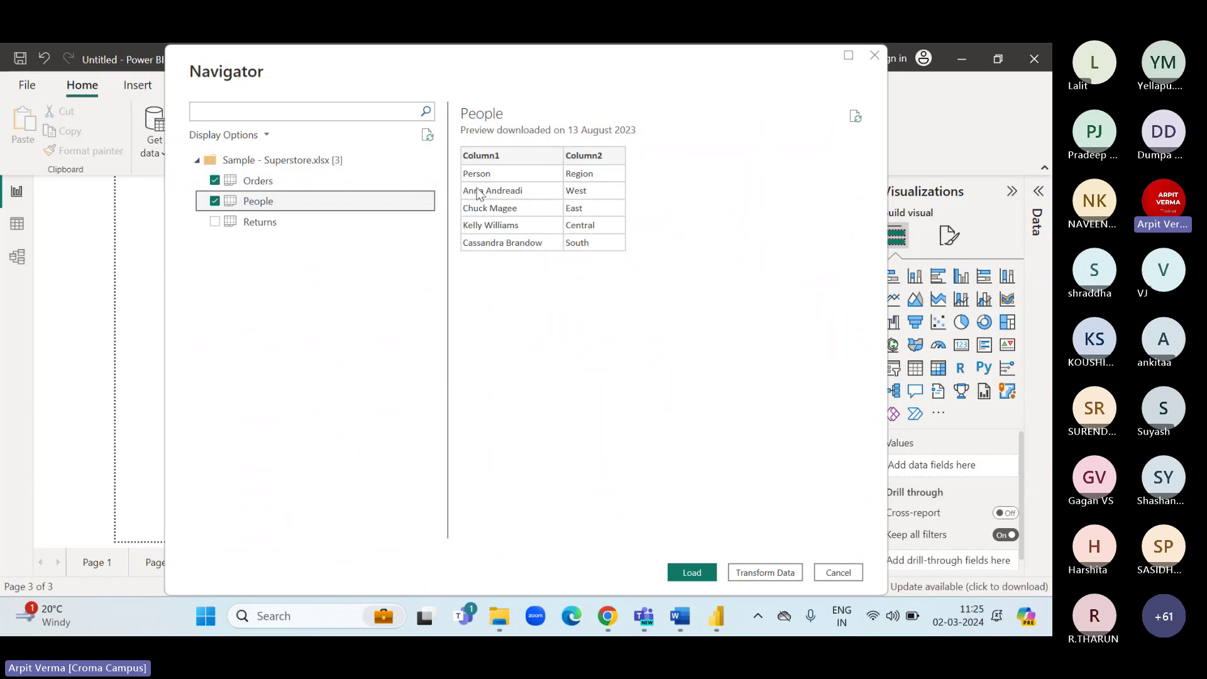
left_click(215, 221)
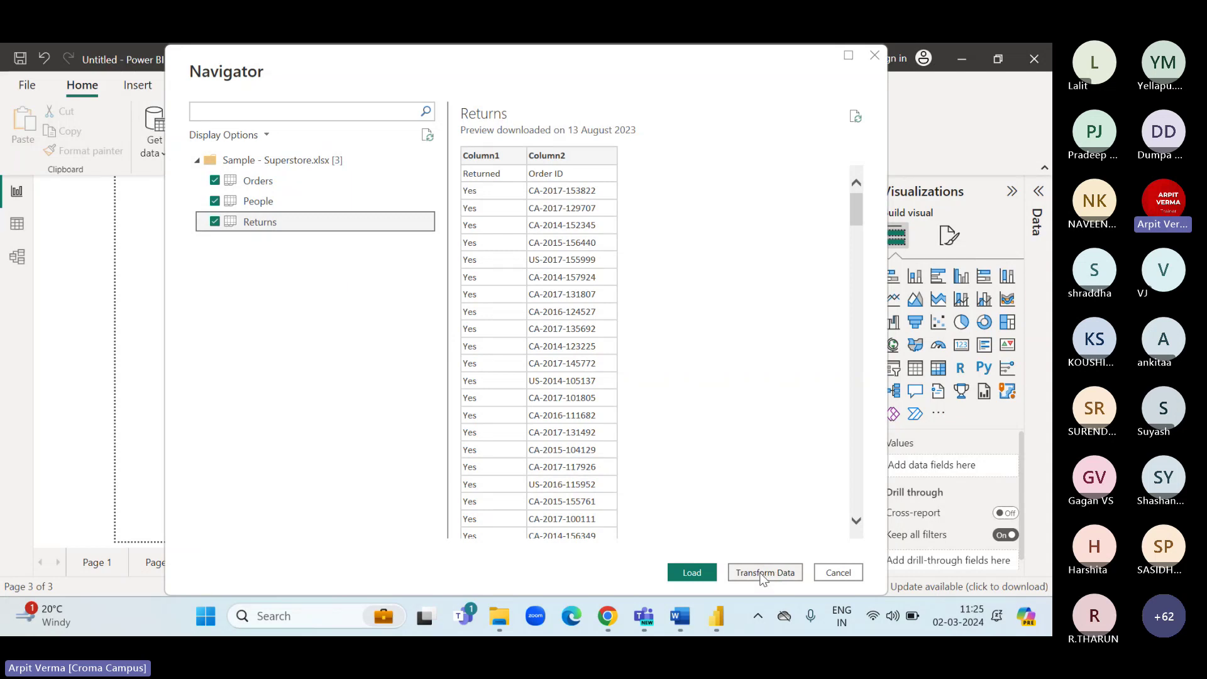
left_click(762, 575)
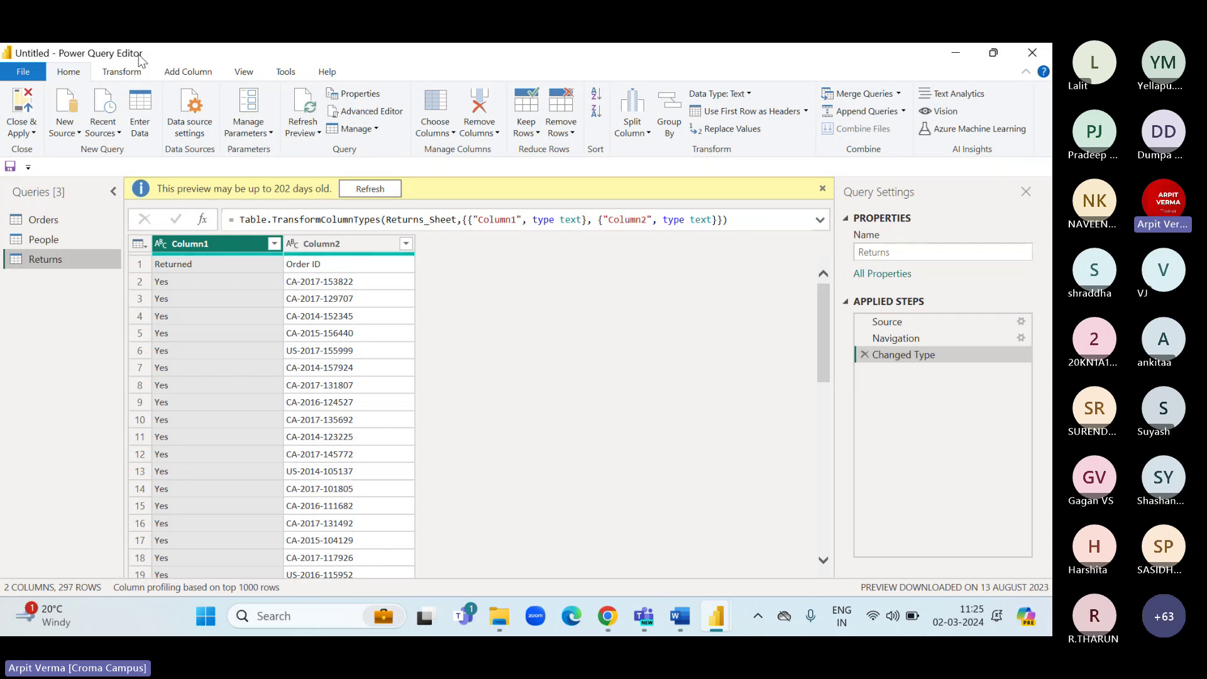
In the Orders query, select the Postal Code column and remove it.
left_click(56, 222)
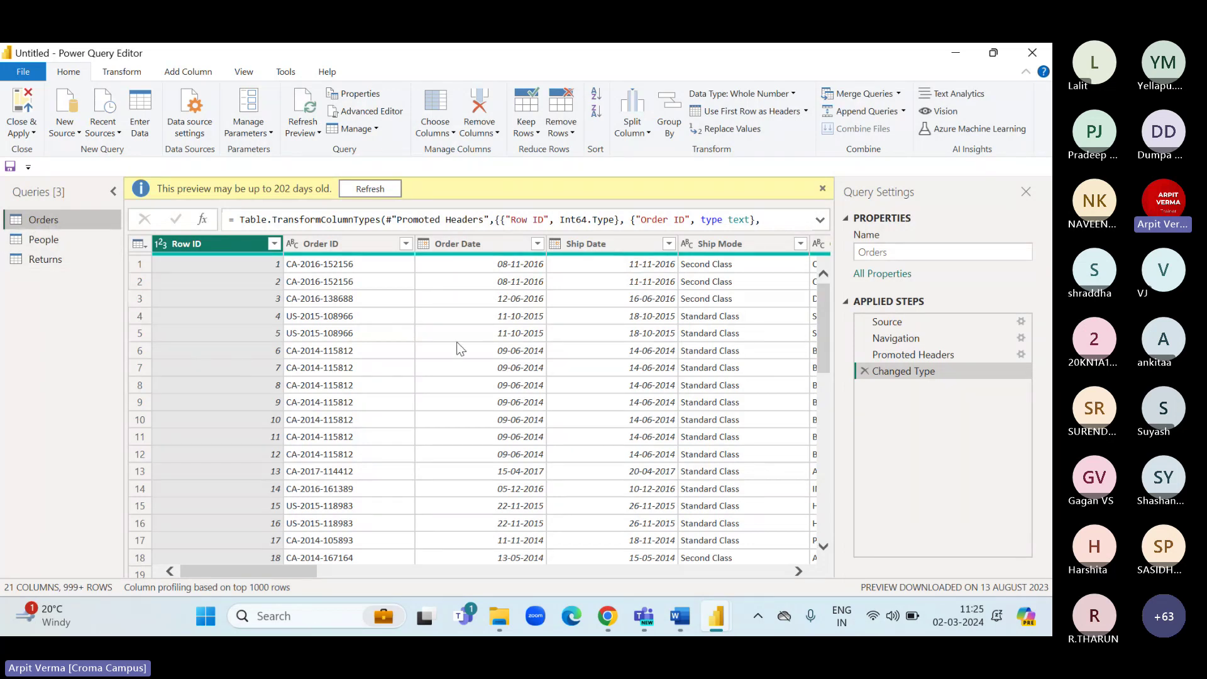
scroll(496, 333, "right", 3)
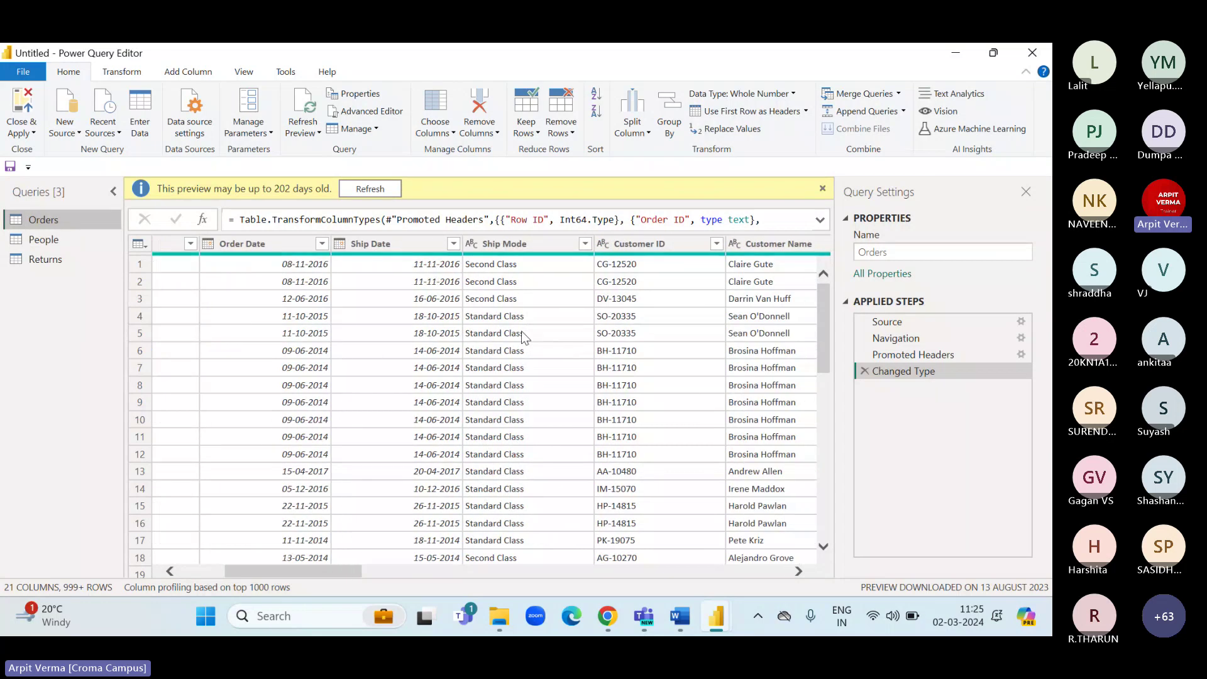
left_click(505, 246)
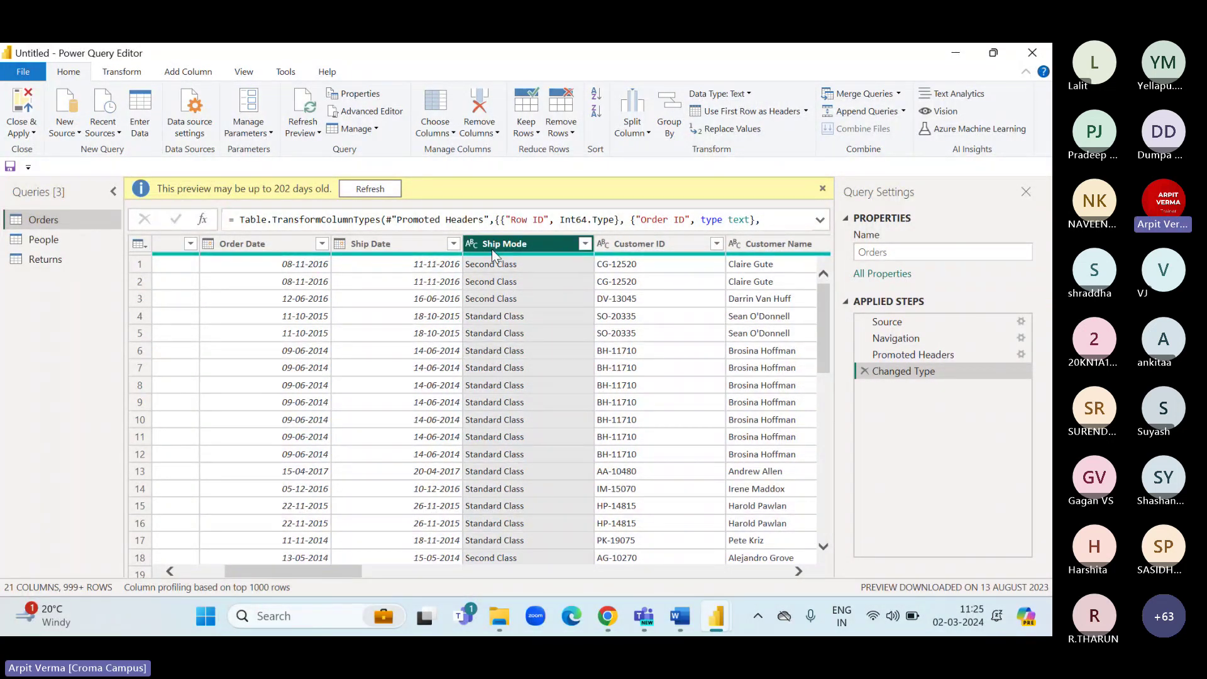
scroll(622, 349, "right", 3)
scroll(622, 349, "right", 4)
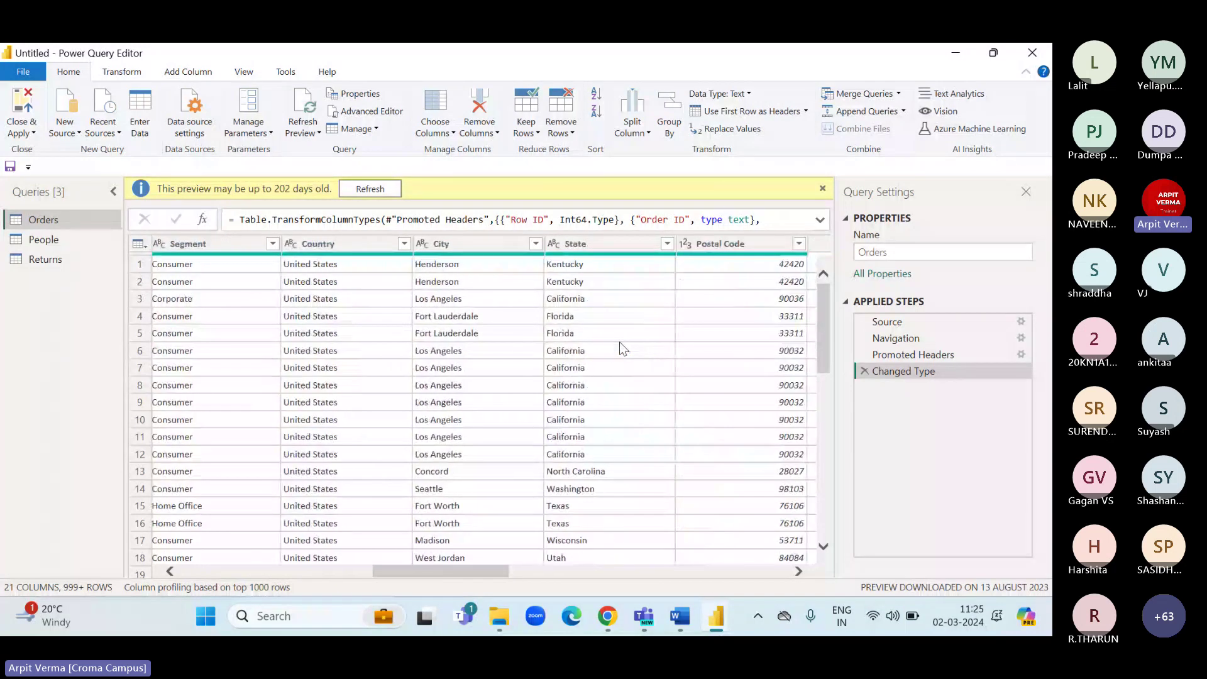
scroll(620, 347, "right", 4)
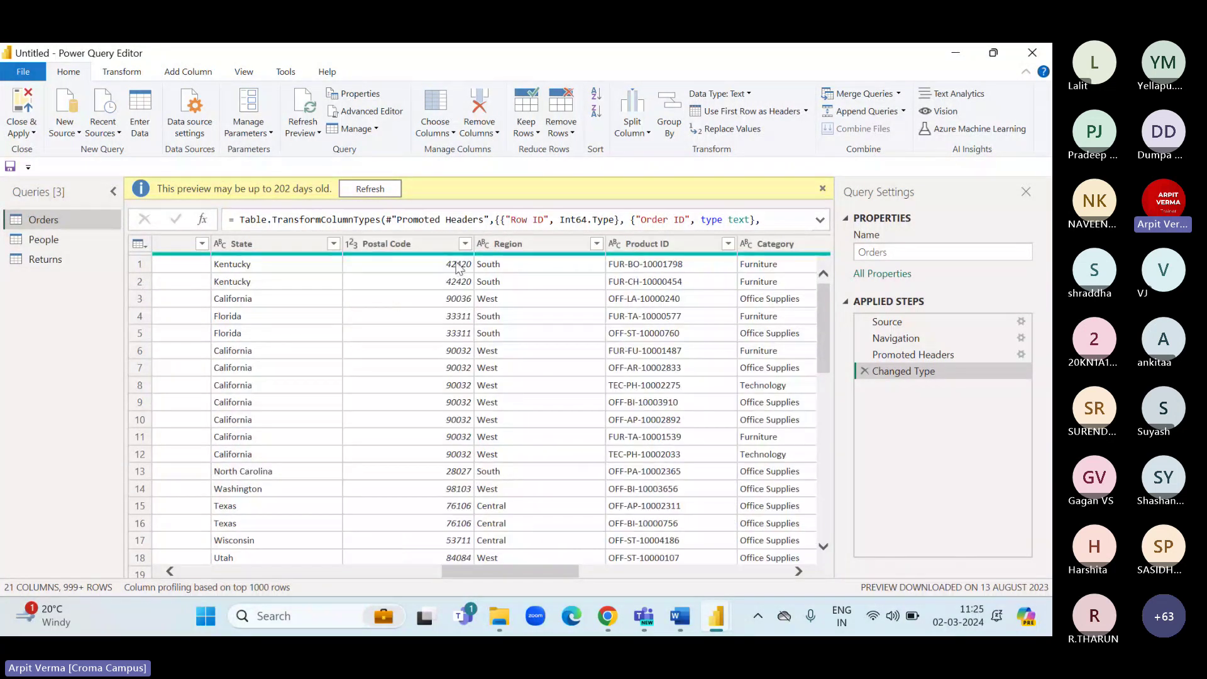
left_click(416, 245)
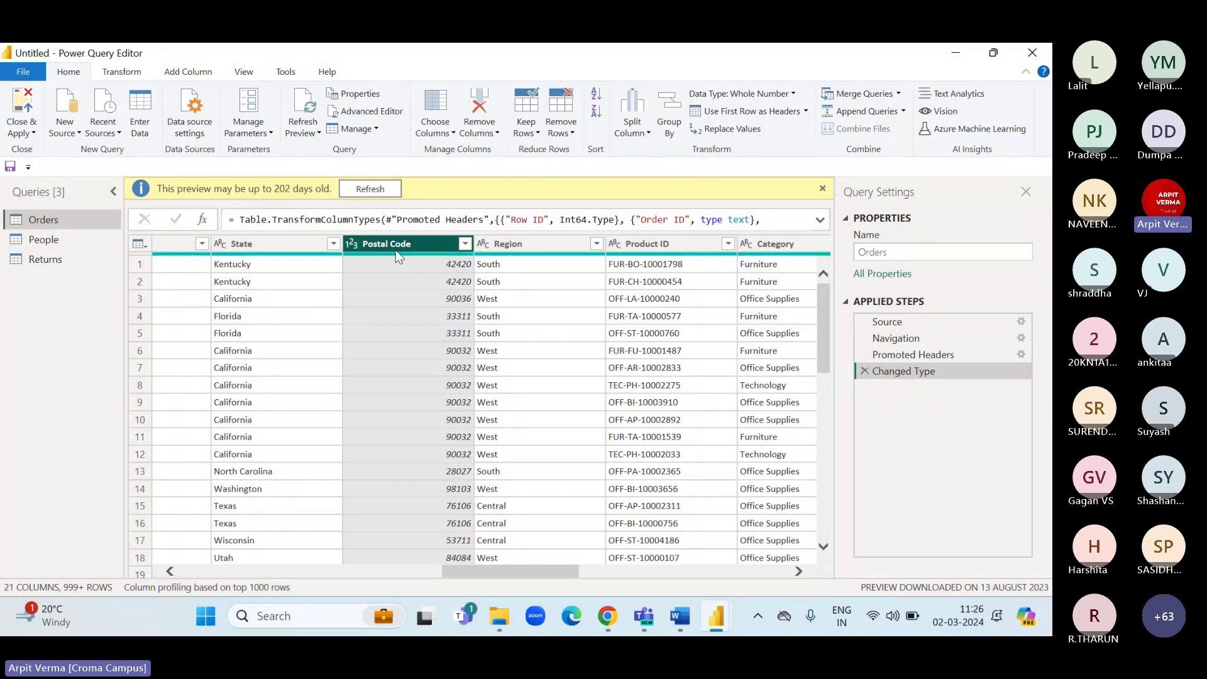
left_click(479, 132)
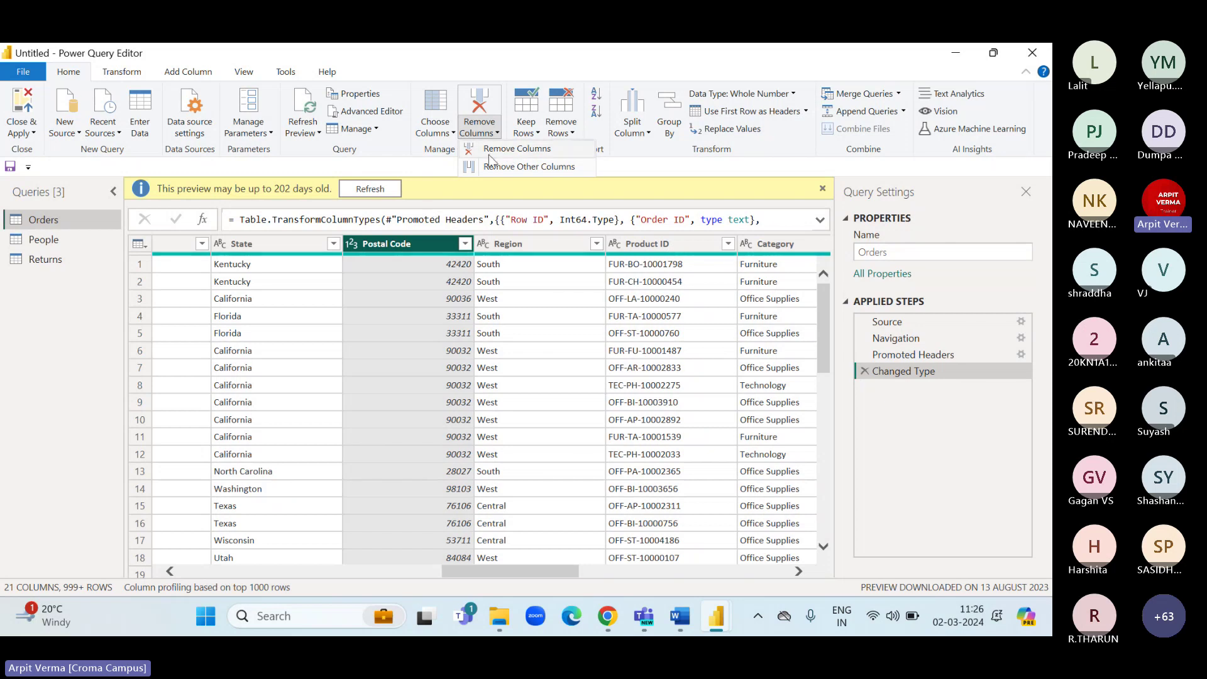
left_click(489, 155)
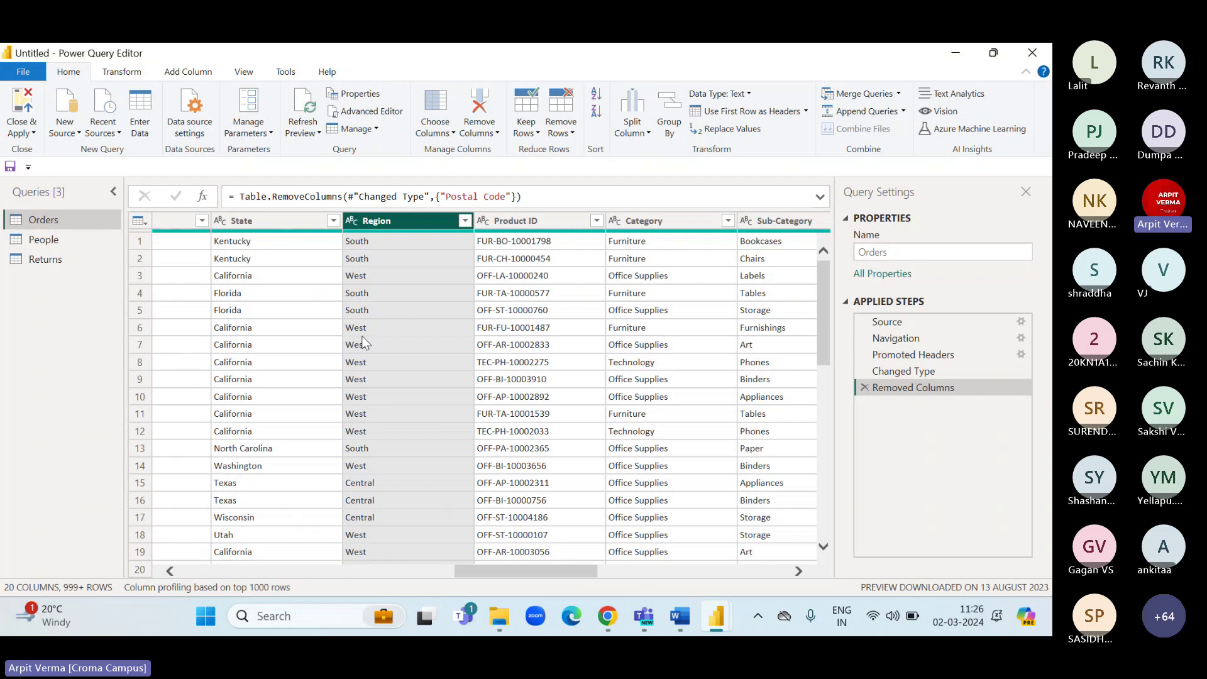
scroll(637, 397, "right", 6)
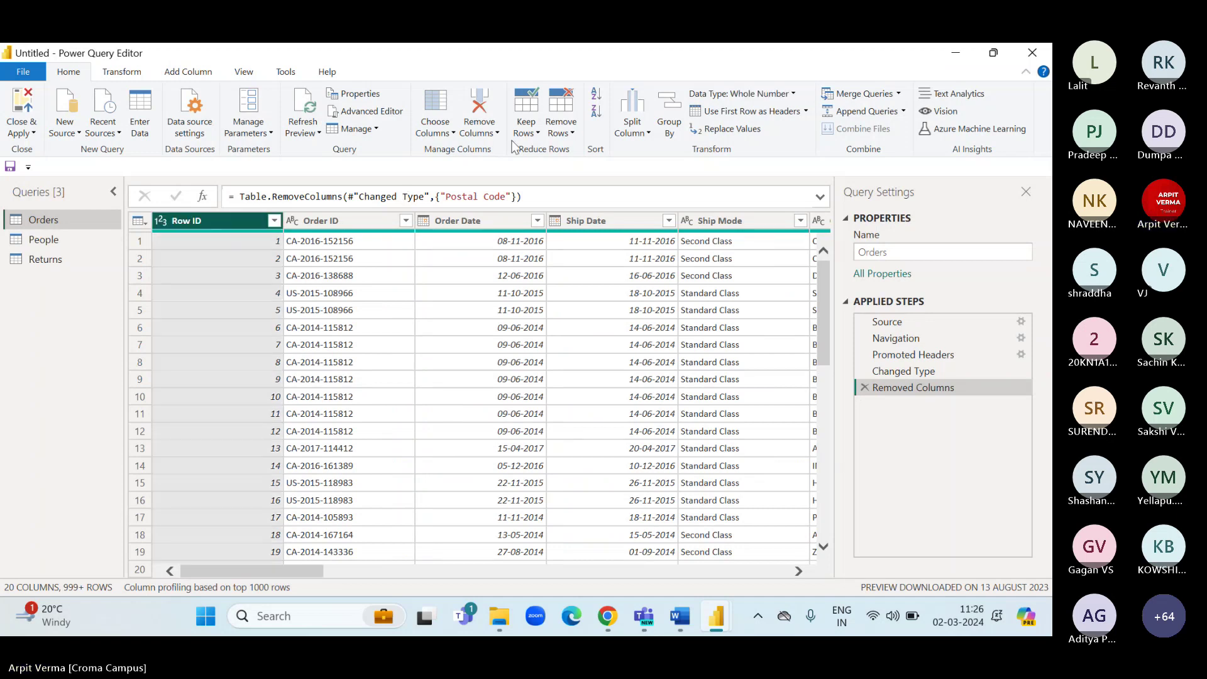
left_click(481, 128)
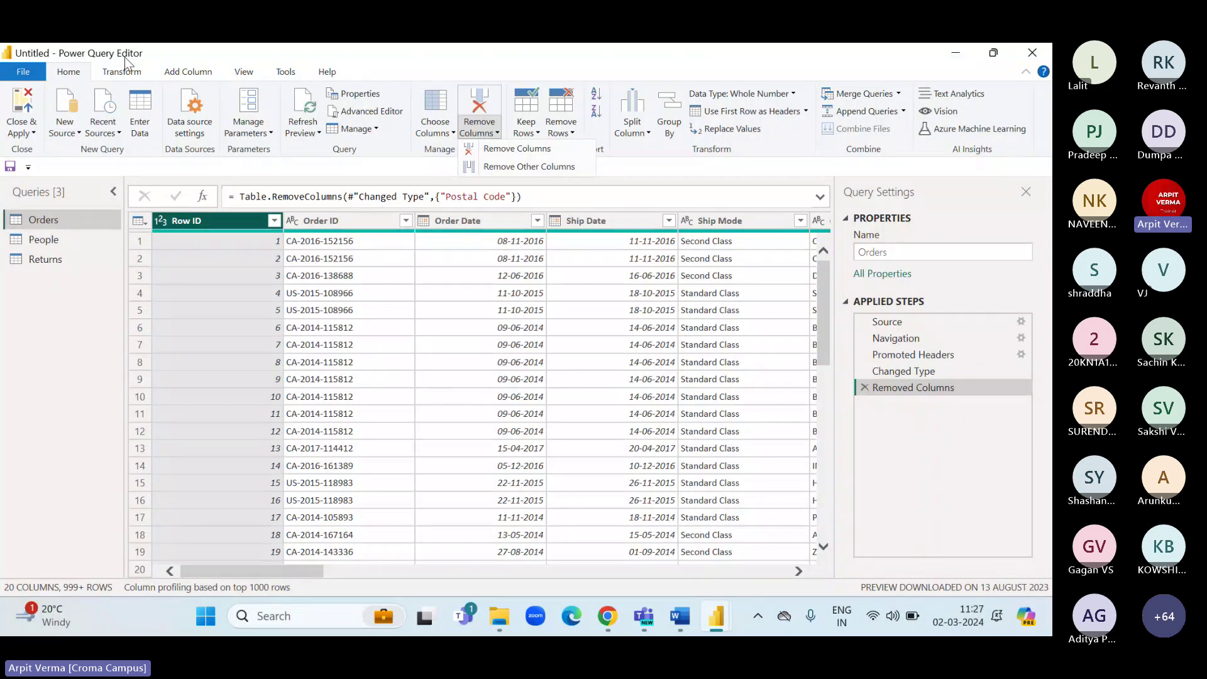
Rename the Orders query's Row ID column to 'S.No.'.
right_click(192, 230)
left_click(239, 517)
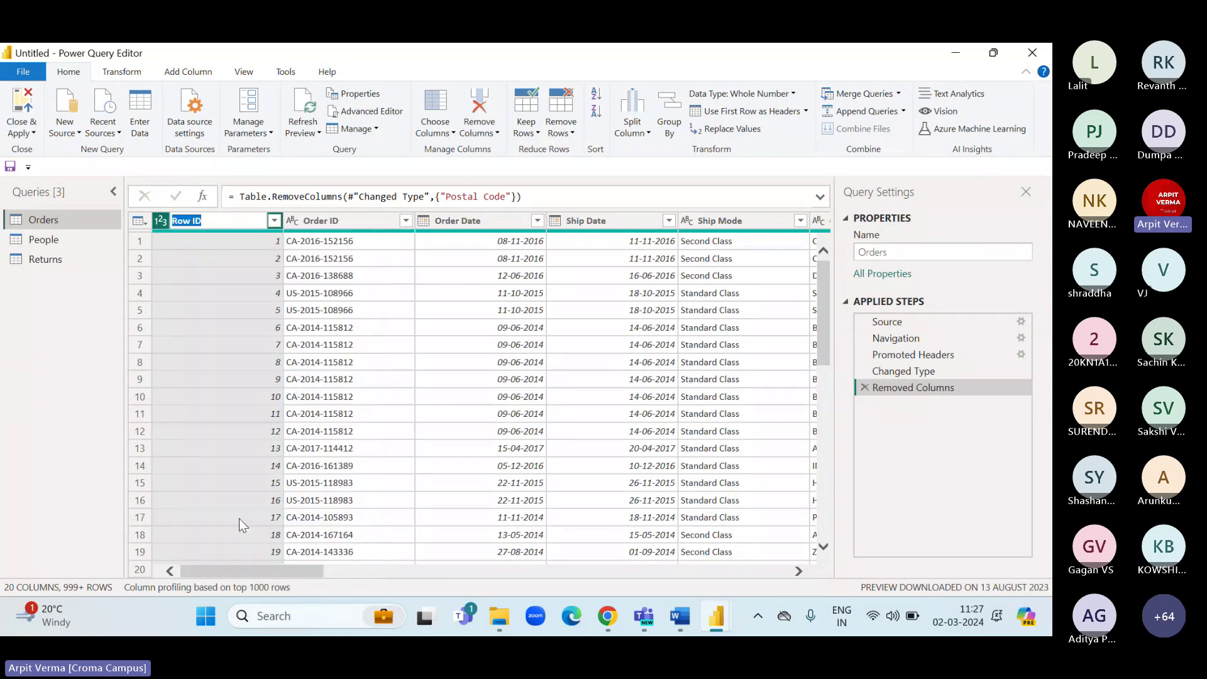
type("S.N")
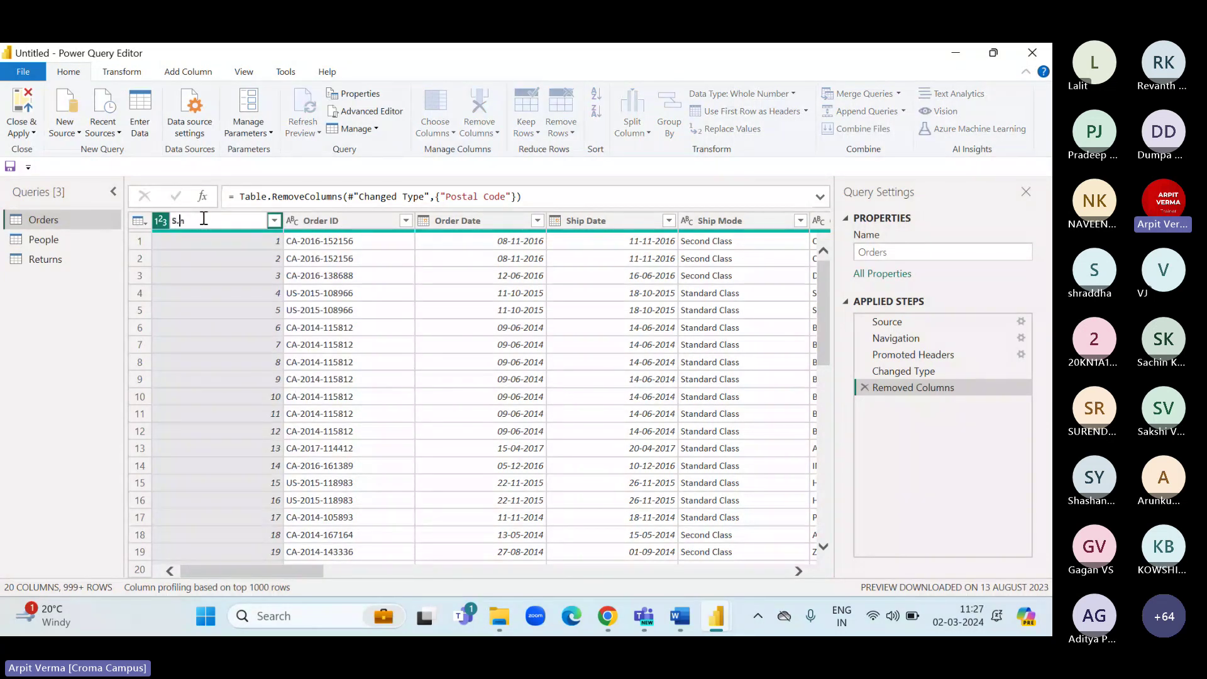
type("o.")
key("Return")
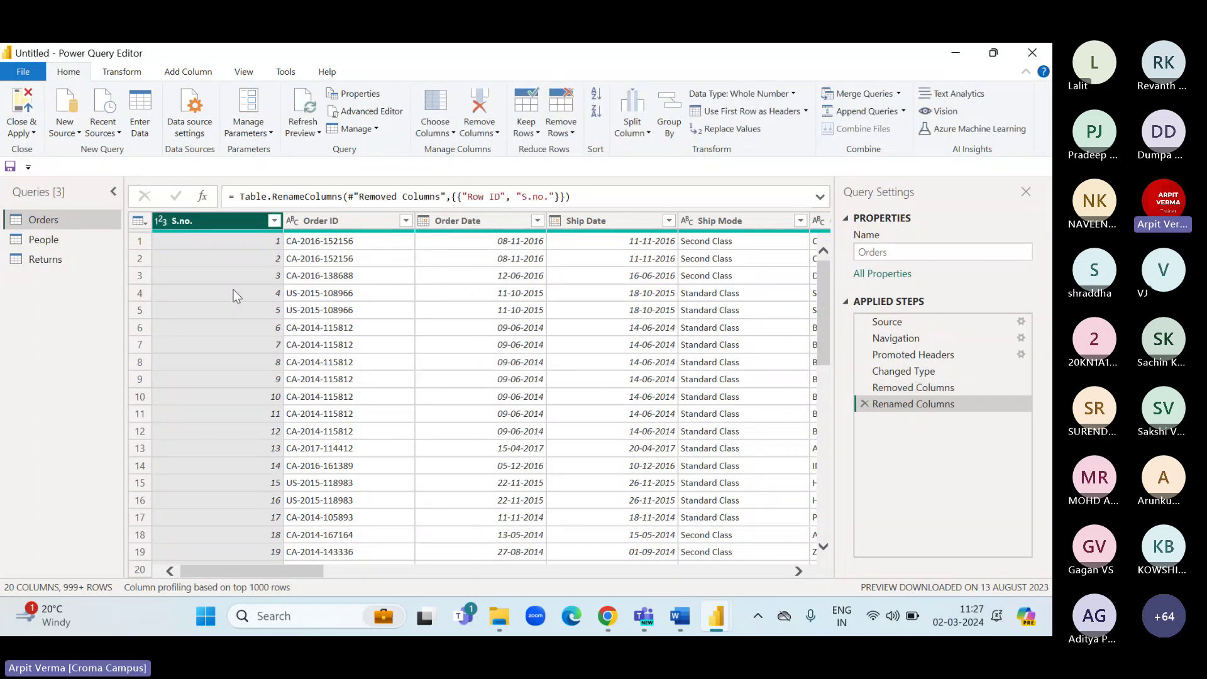
Promote the People table's first row to headers, giving Person and Region columns.
left_click(61, 243)
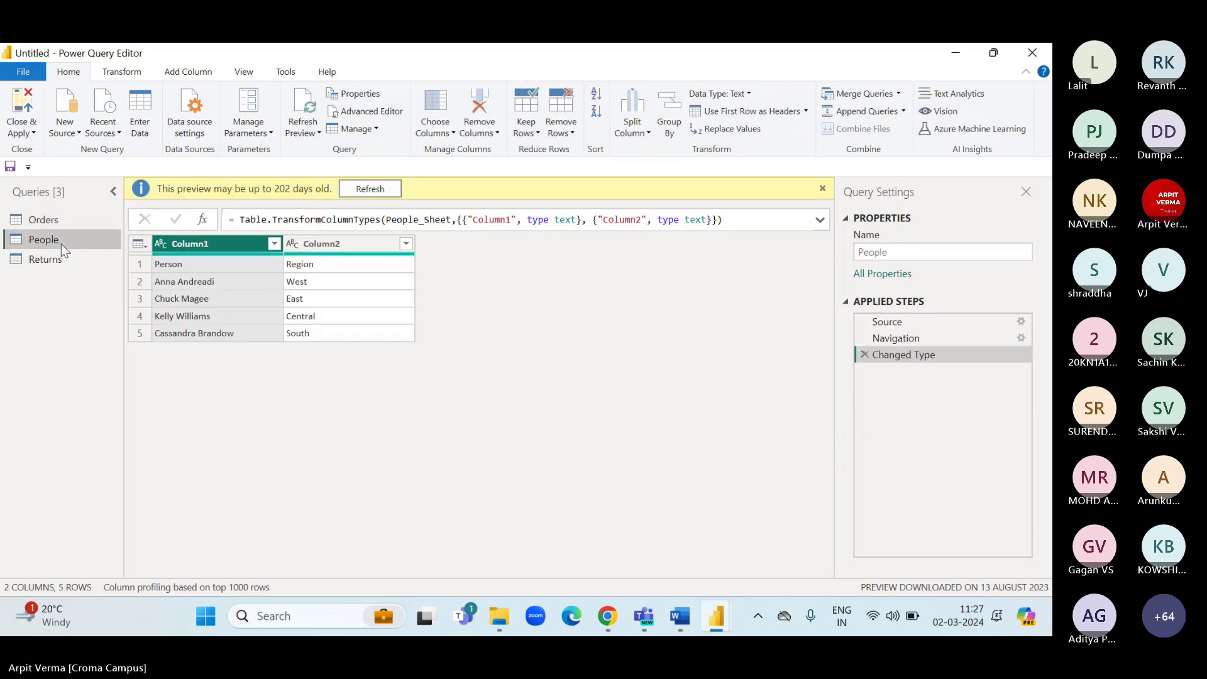
left_click(141, 264)
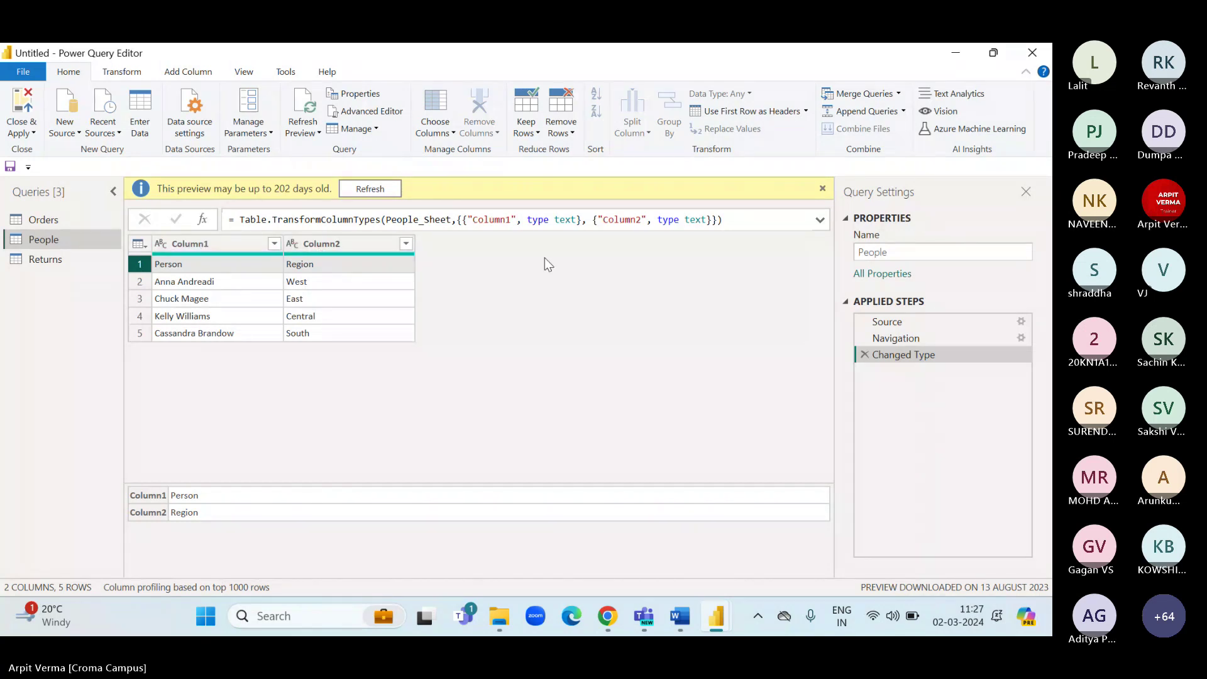
left_click(739, 117)
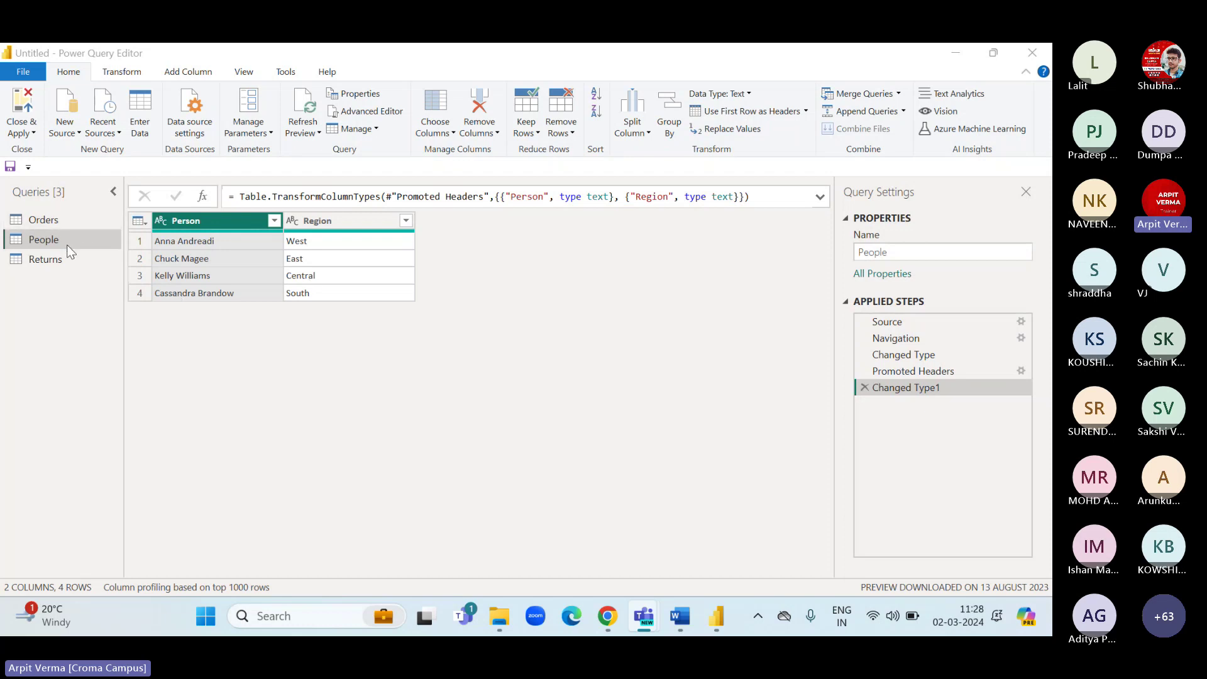
left_click(864, 387)
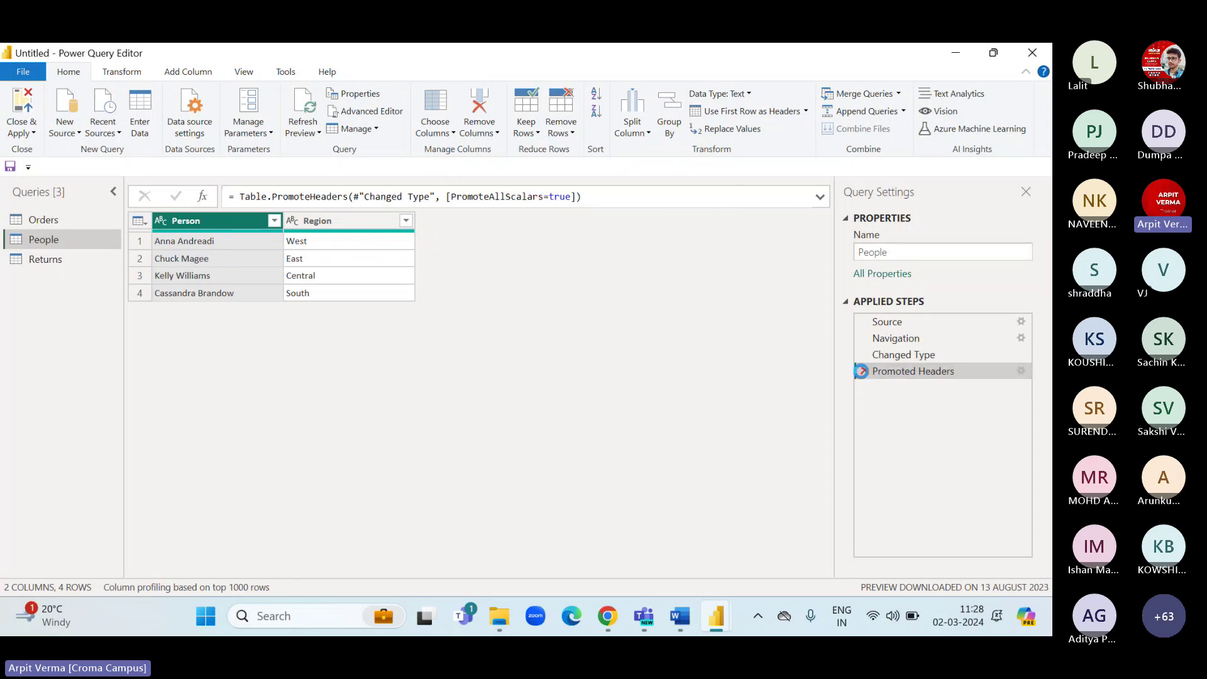
left_click(864, 371)
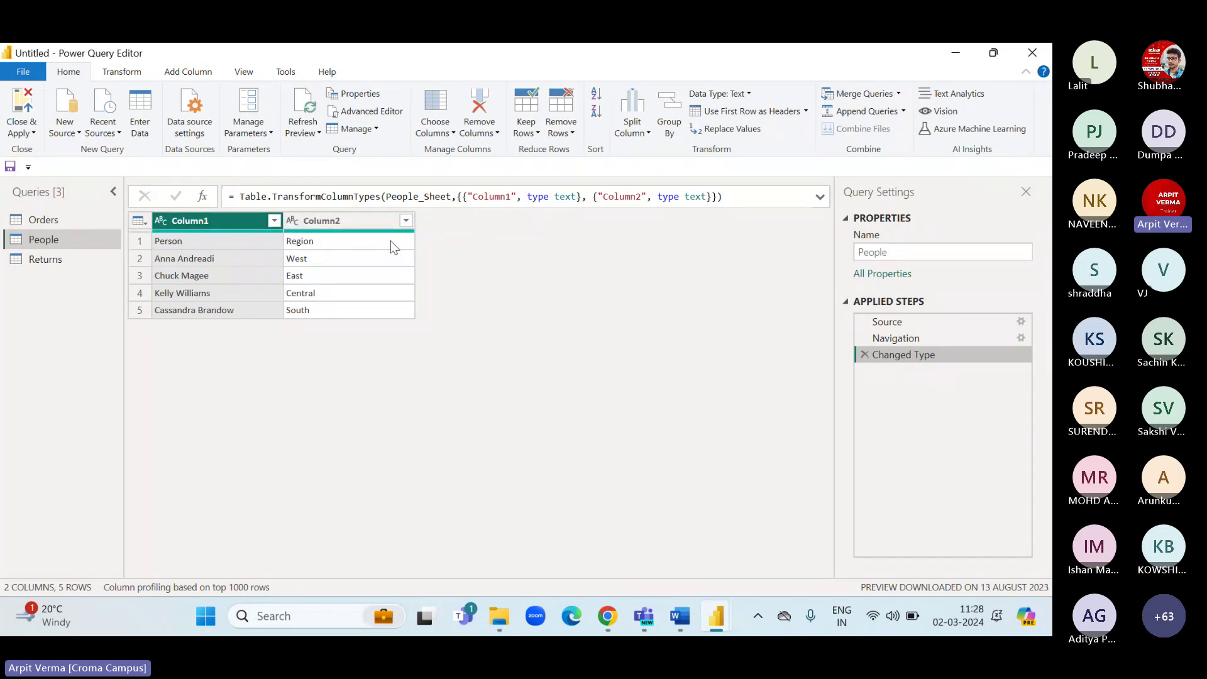
left_click(716, 113)
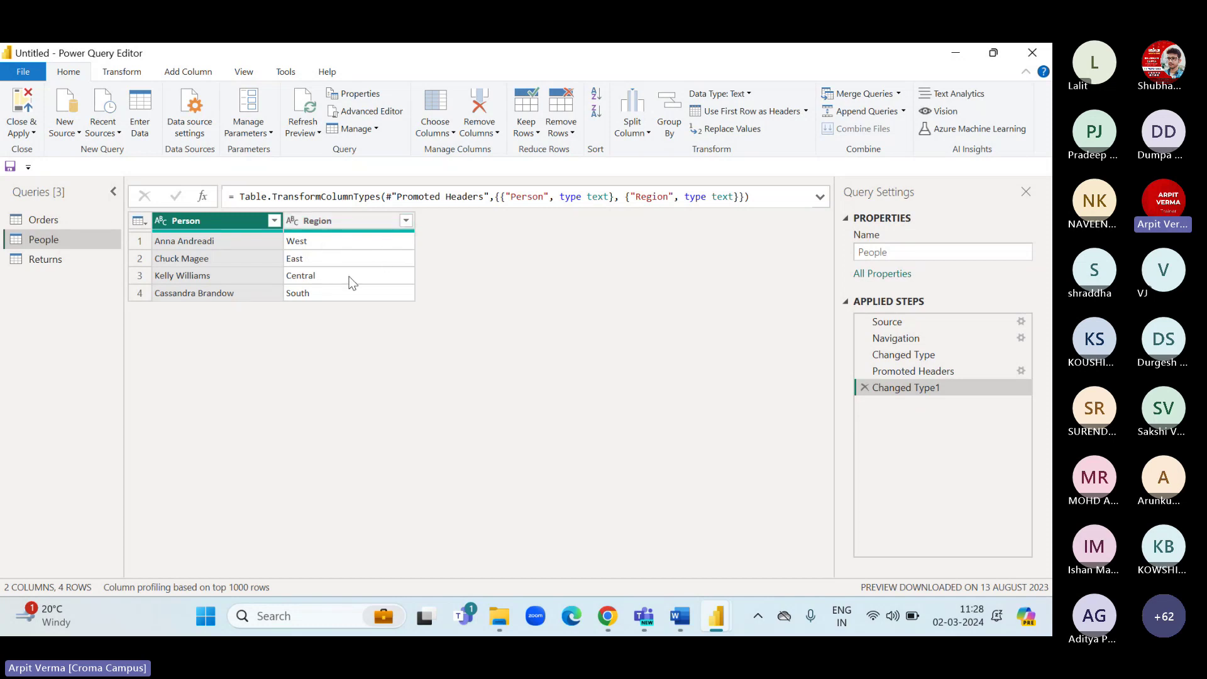
Use the Returns table's first row as headers (Returned, Order ID), then return to Orders.
left_click(51, 259)
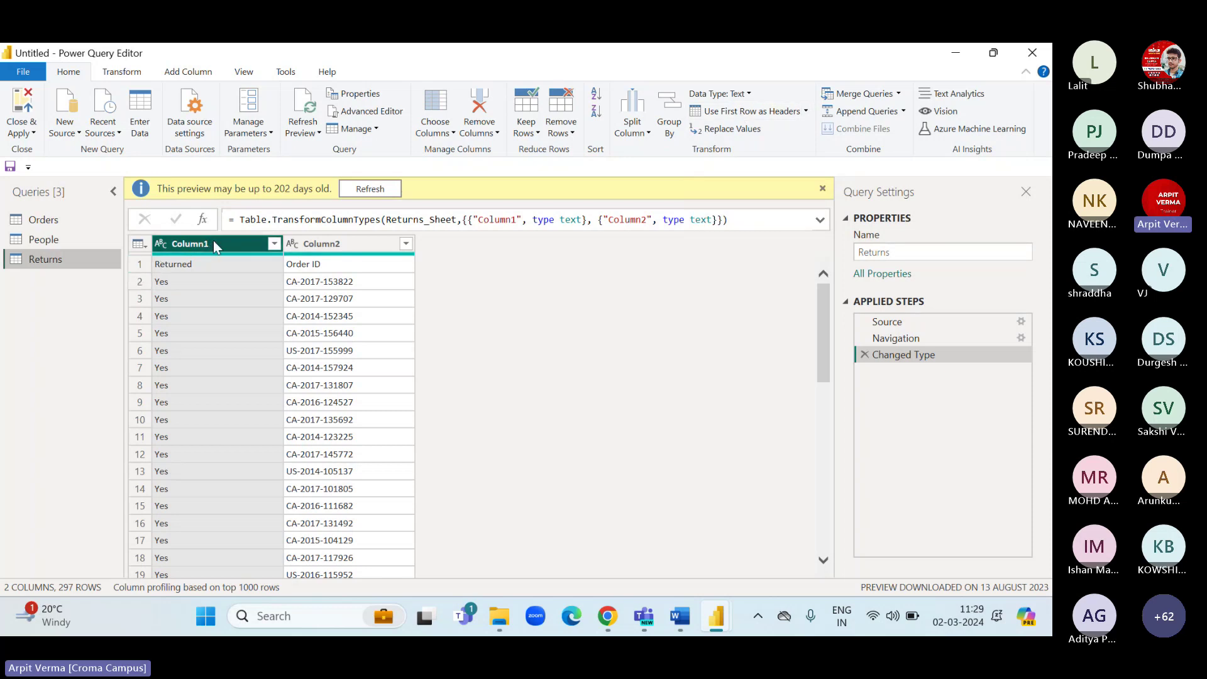
left_click(714, 112)
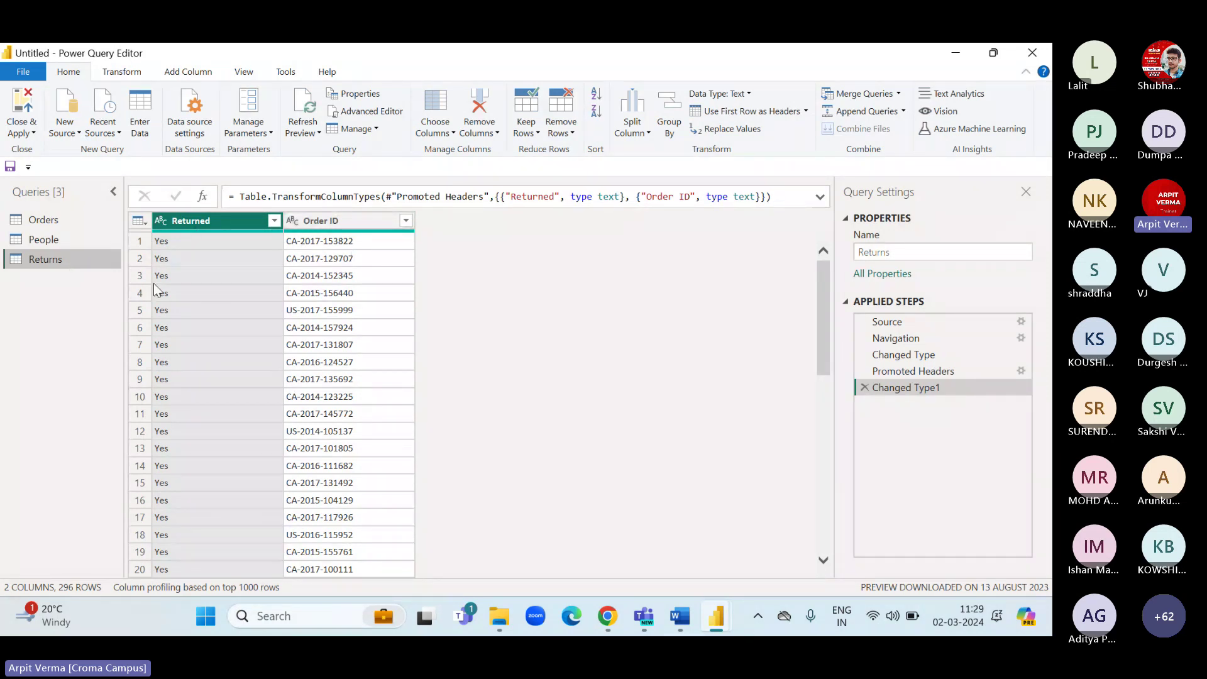
left_click(69, 246)
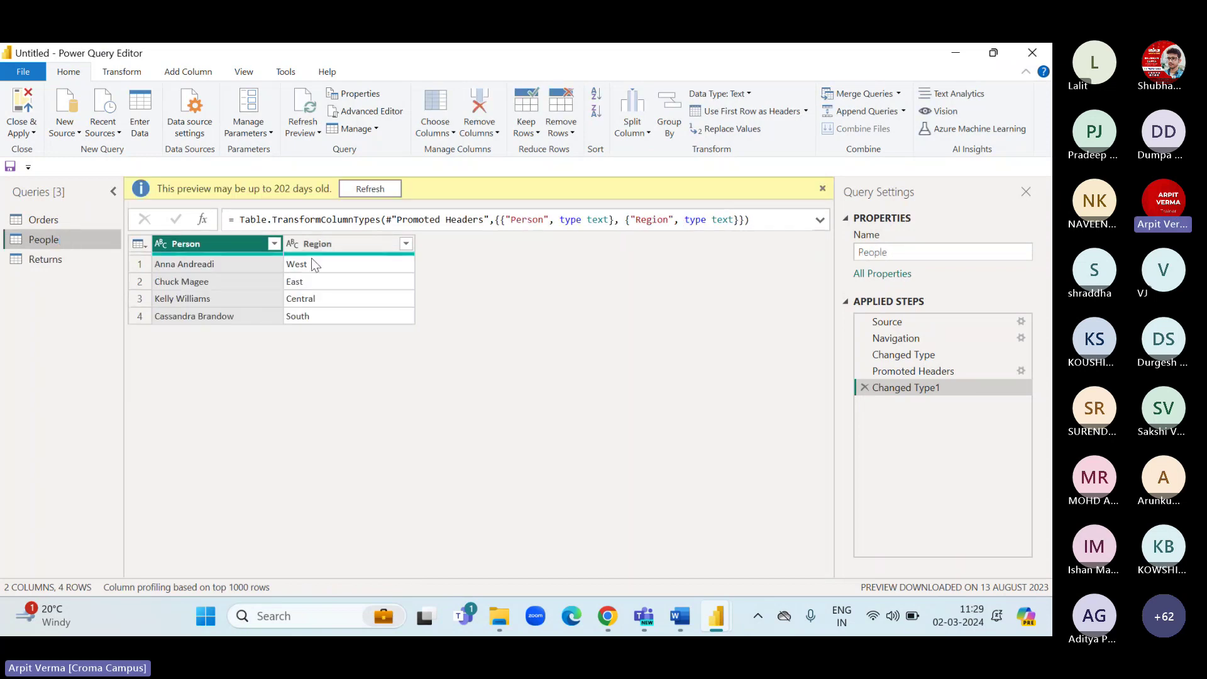
left_click(44, 219)
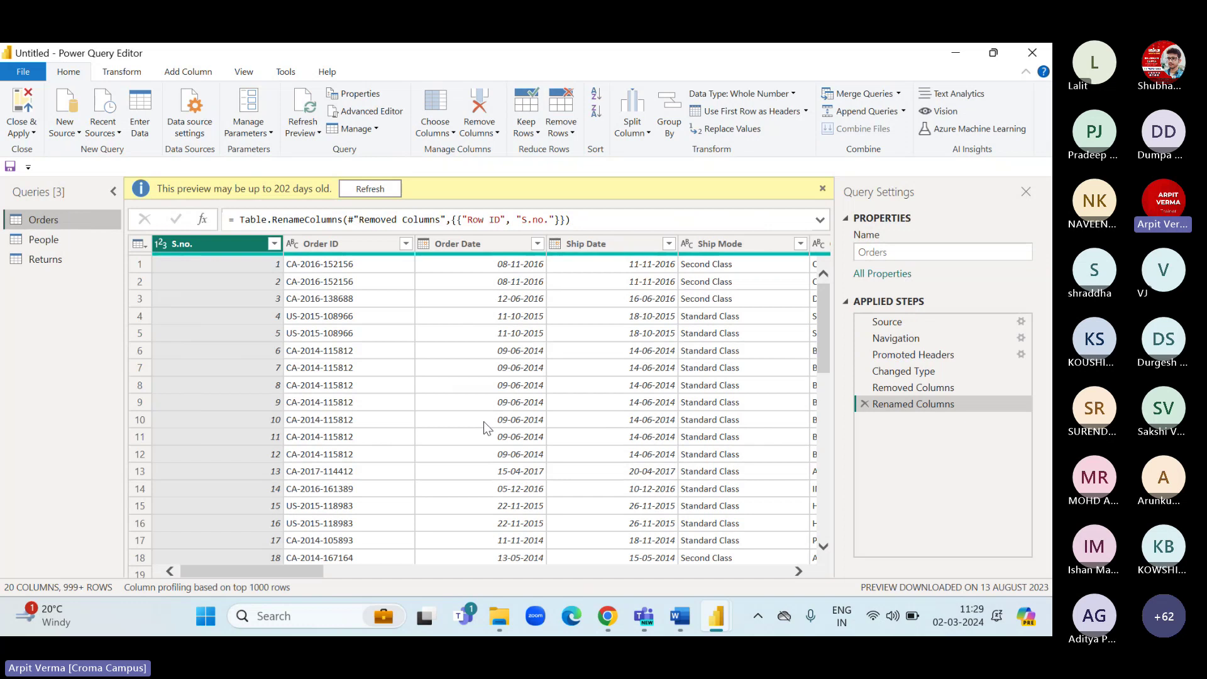
scroll(484, 421, "right", 10)
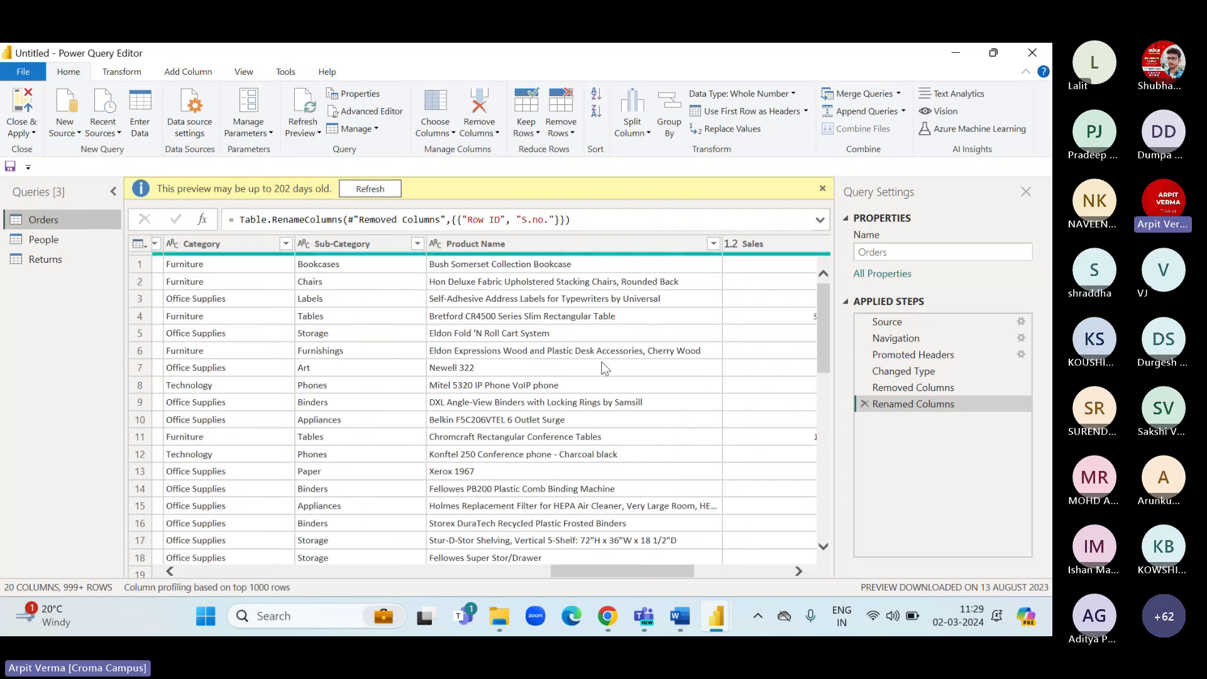
scroll(603, 367, "right", 5)
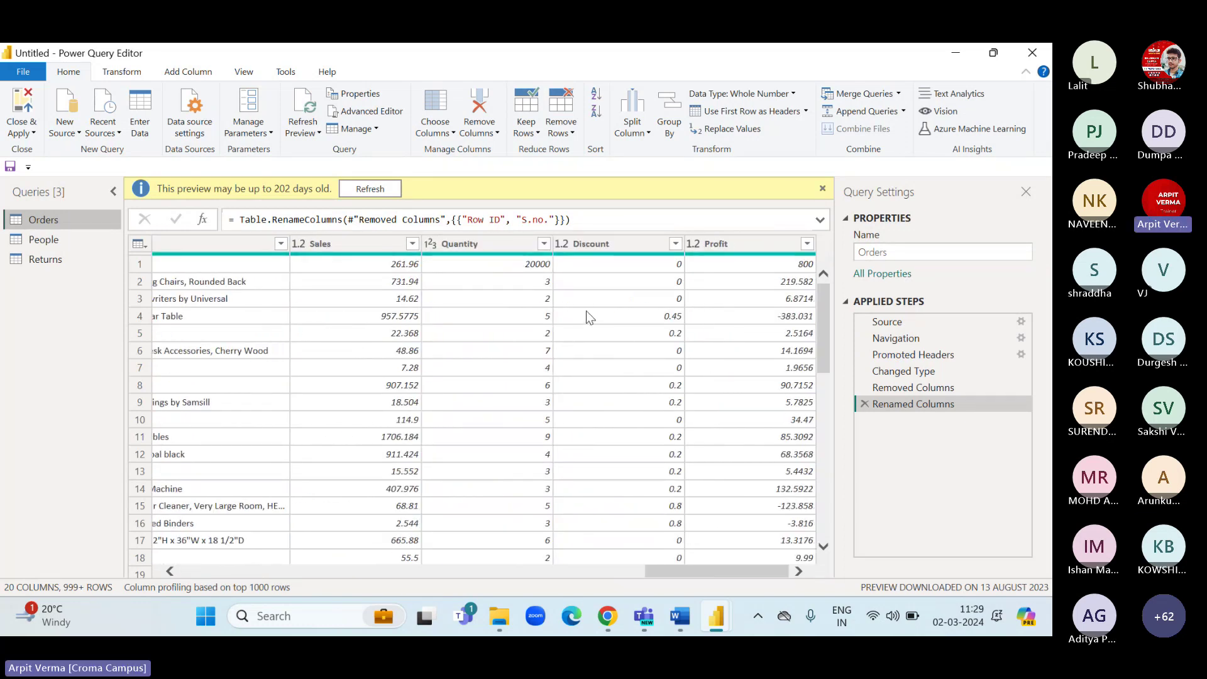
left_click(586, 247)
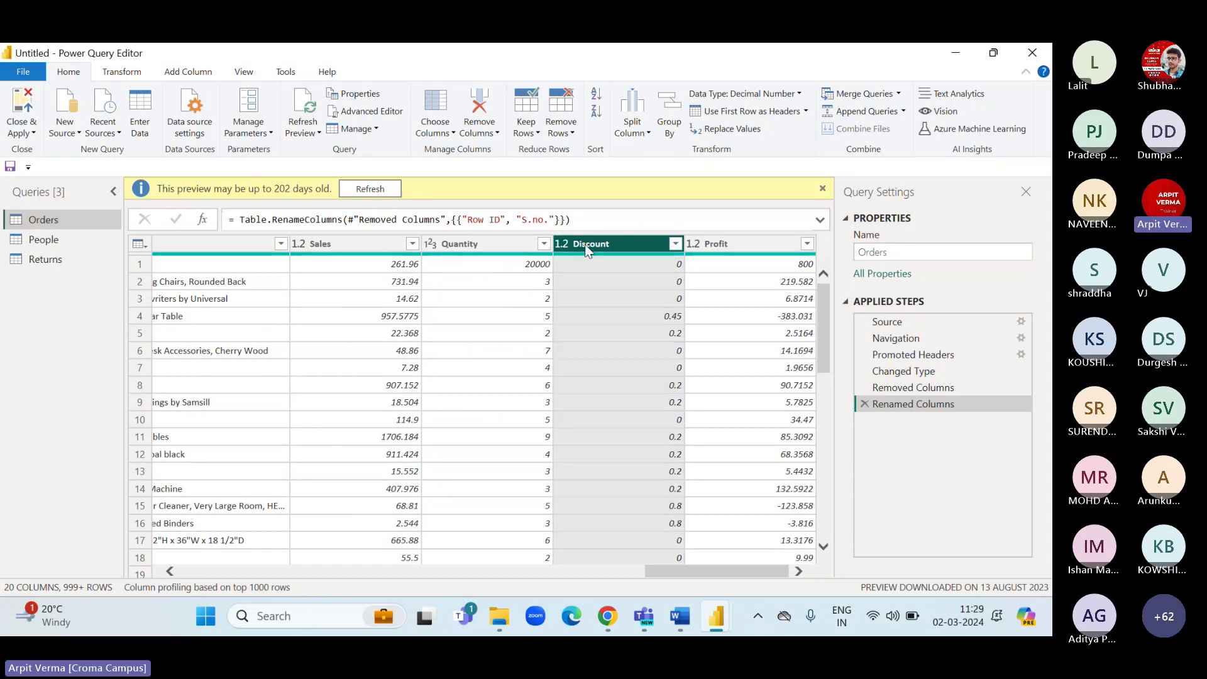
left_click(487, 128)
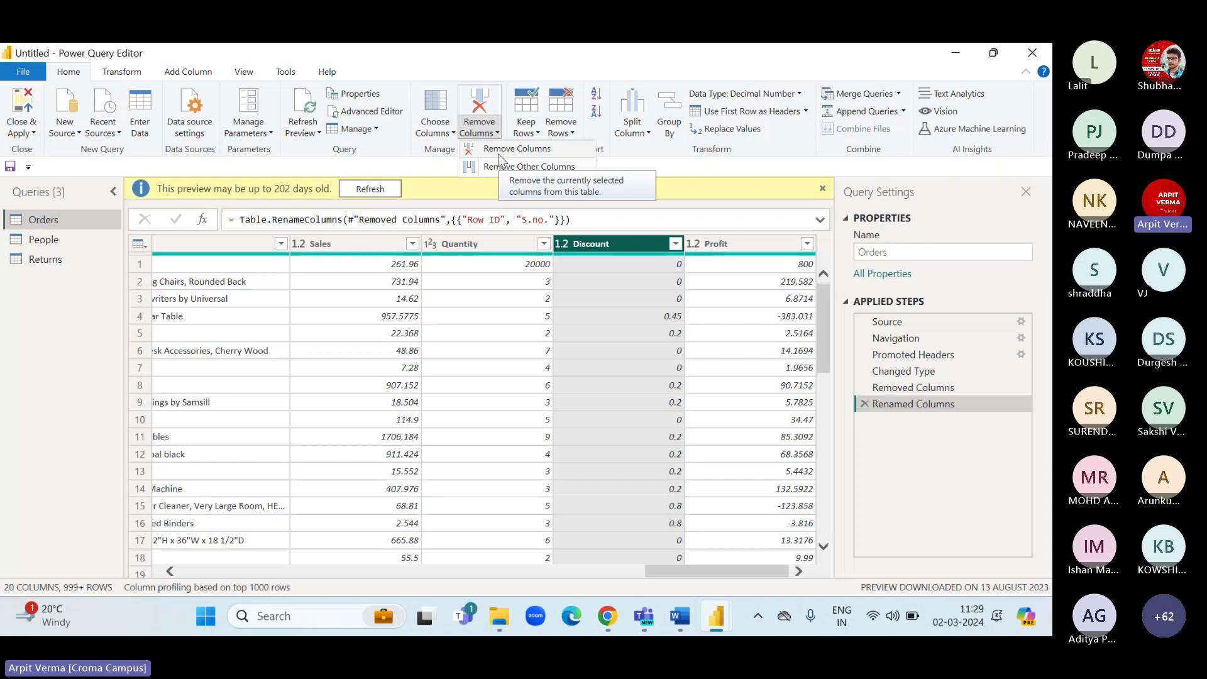
left_click(499, 153)
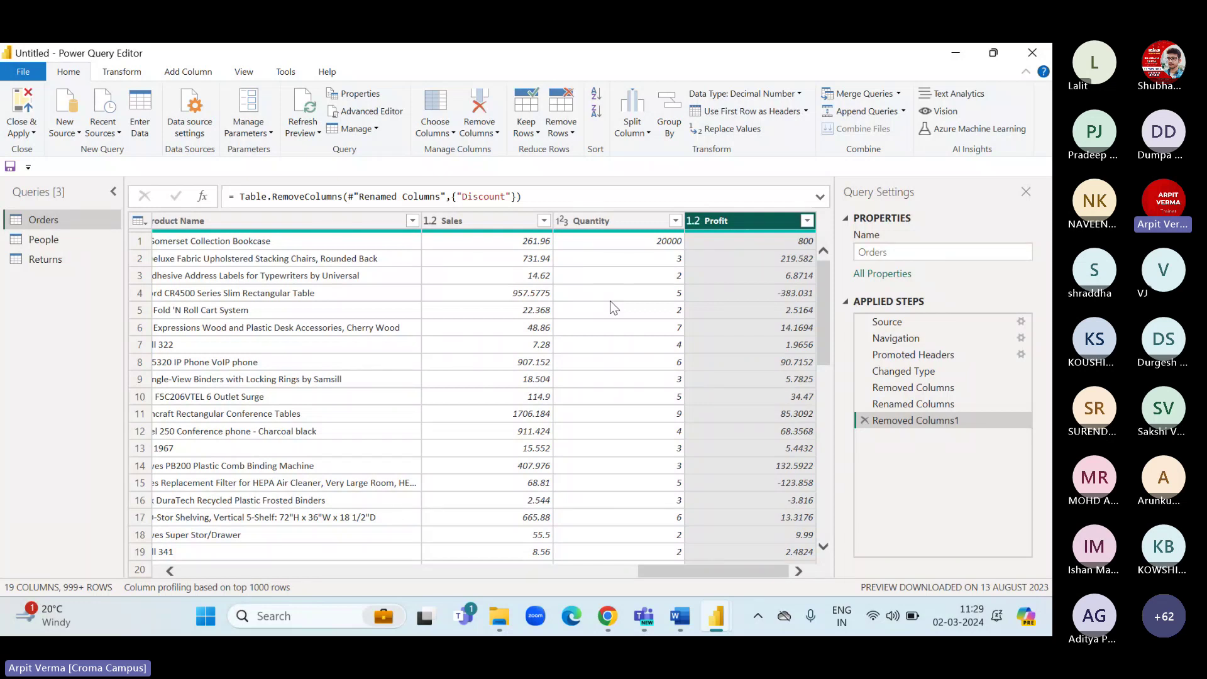
left_click(485, 130)
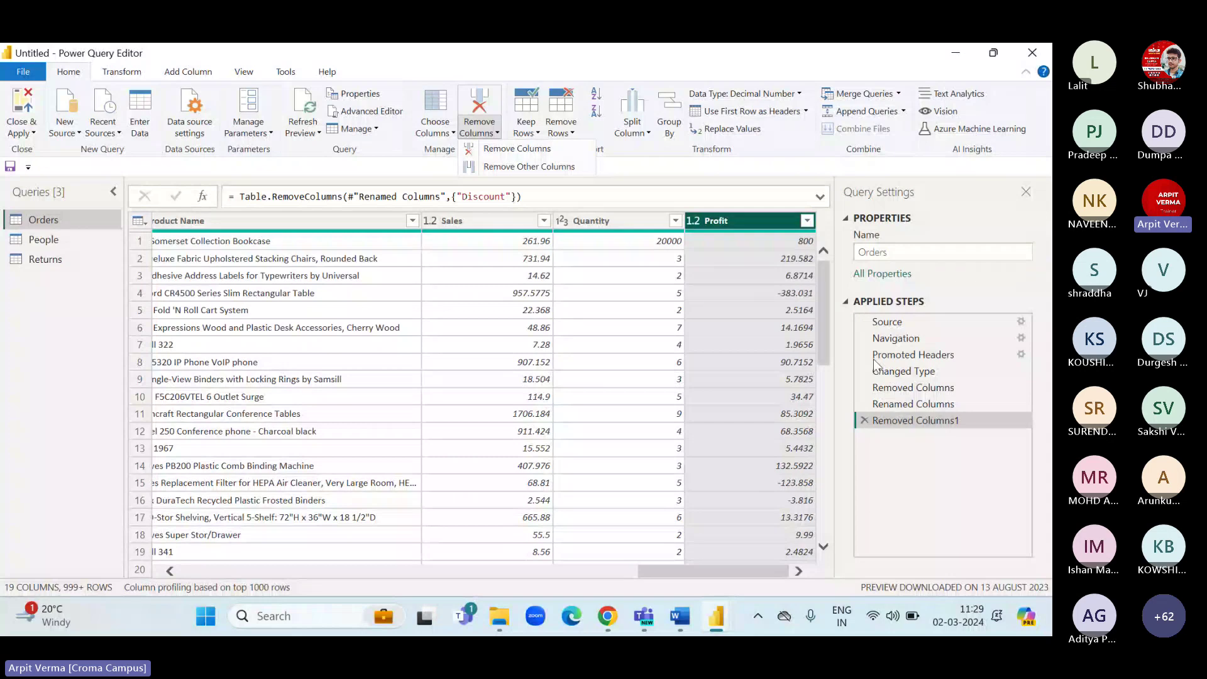
left_click(862, 419)
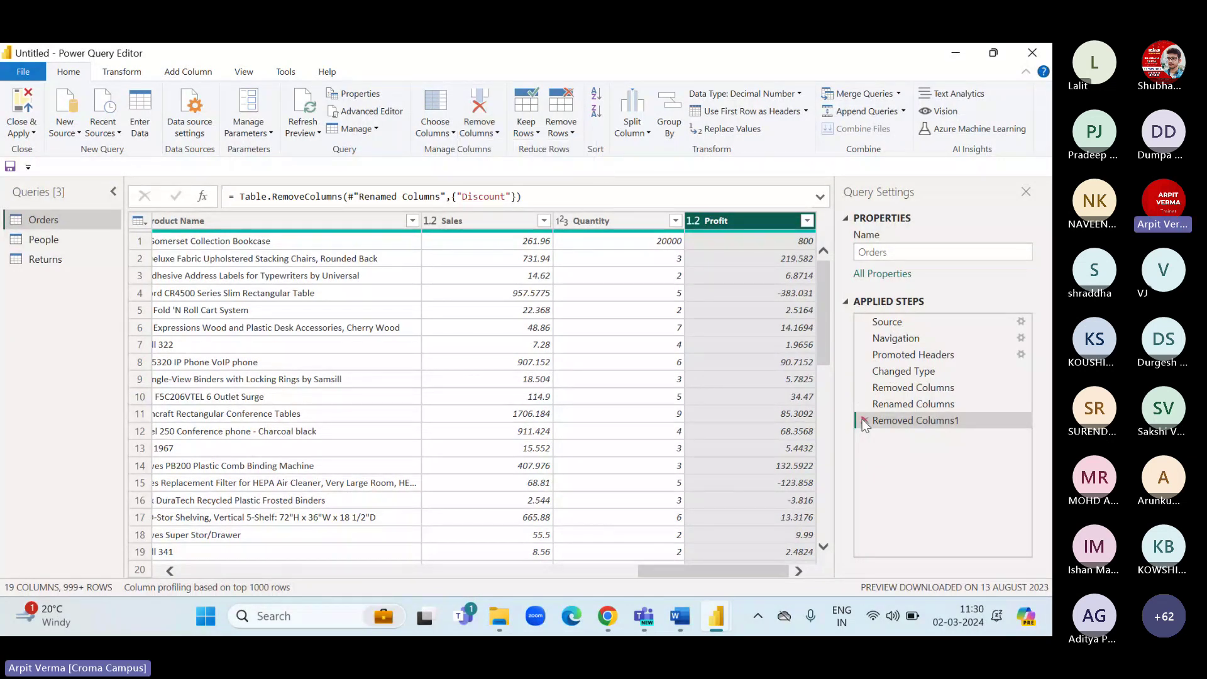
left_click(861, 418)
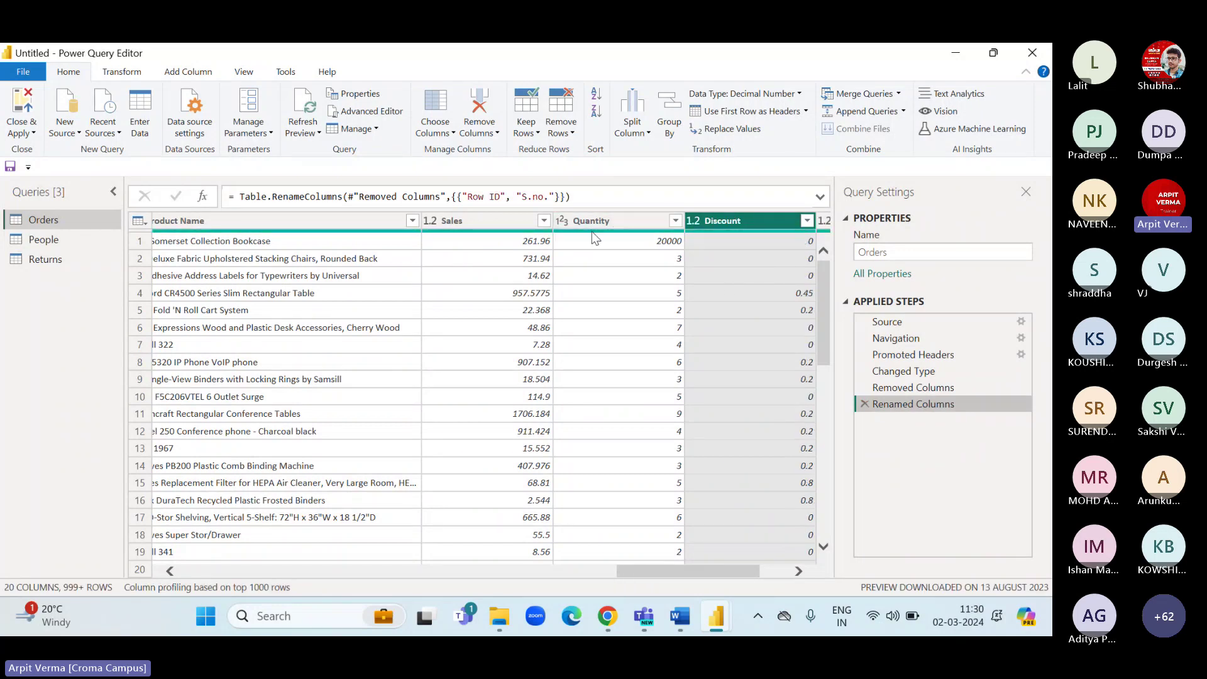
Scroll across the Orders grid and select the Ship Mode column.
scroll(632, 225, "right", 2)
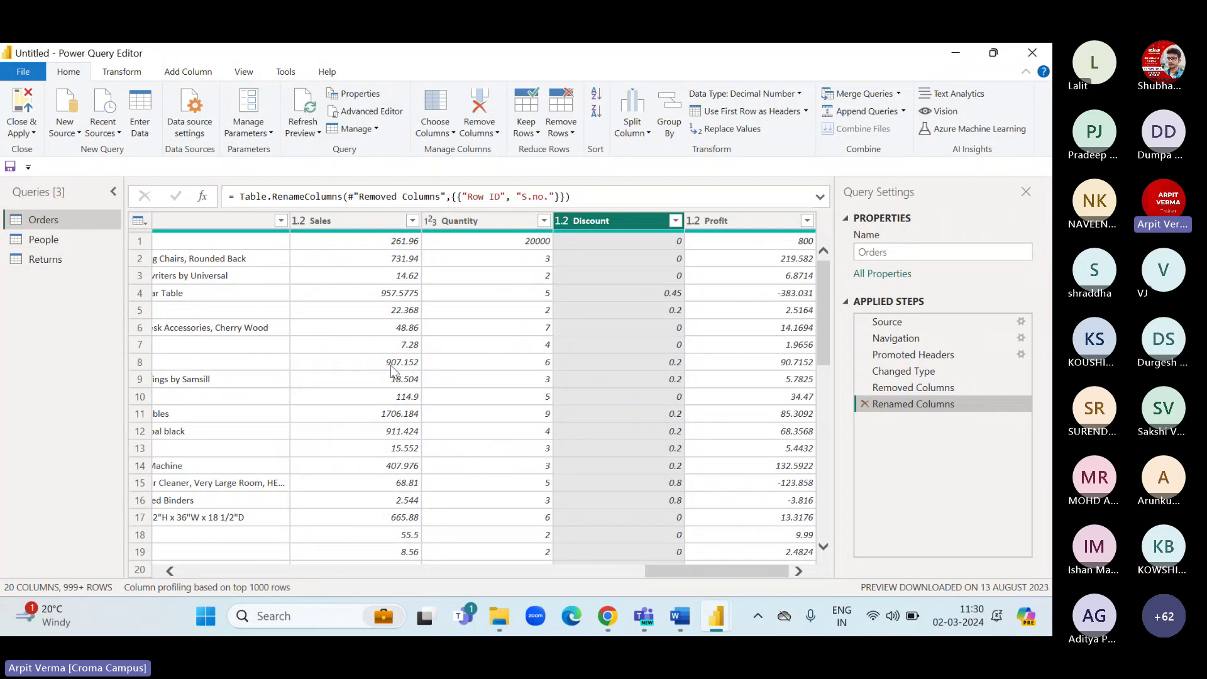
scroll(391, 369, "left", 5)
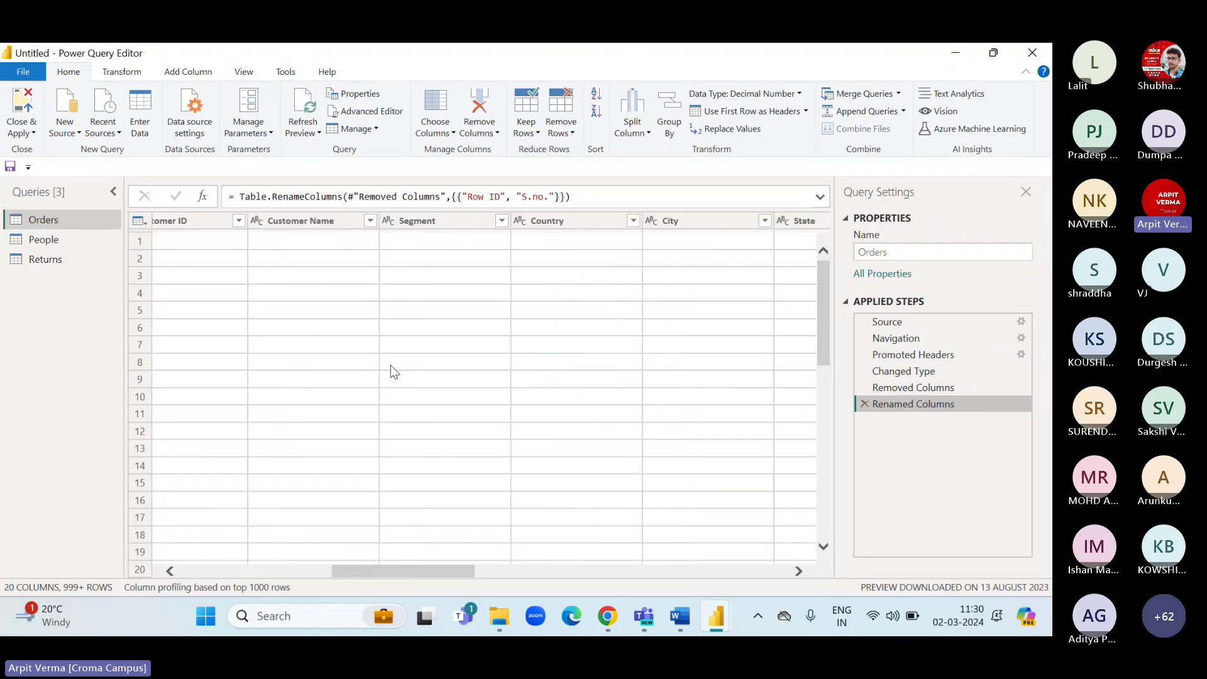
scroll(391, 365, "left", 3)
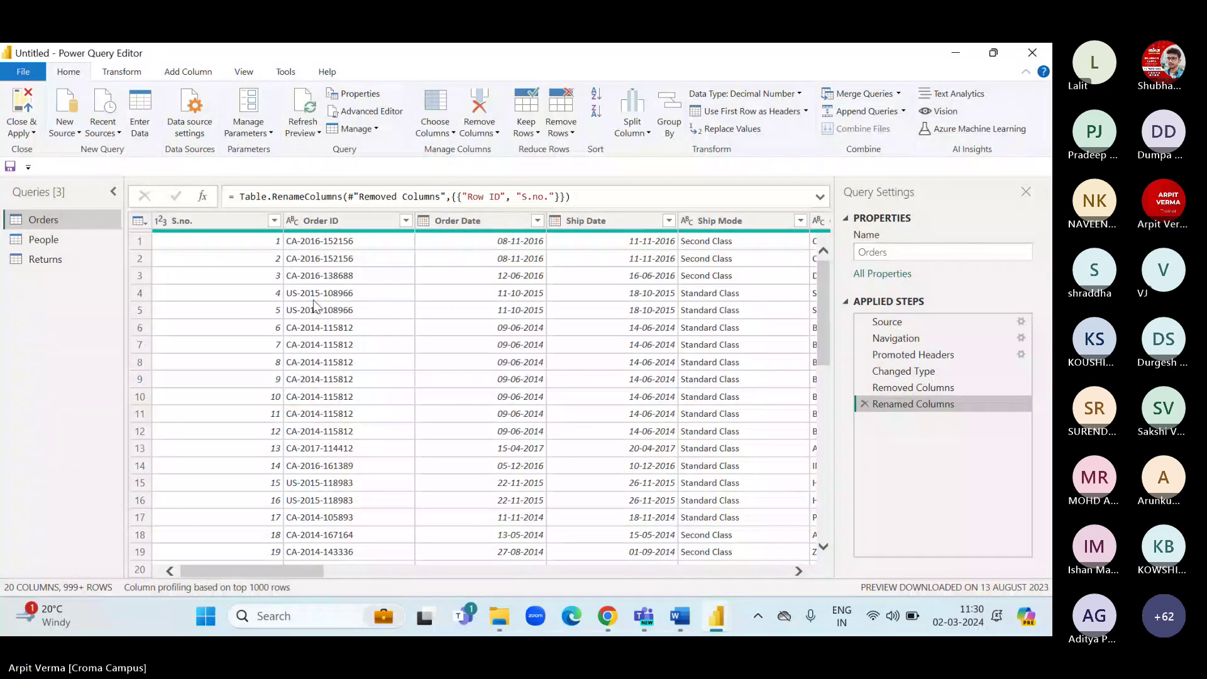
scroll(560, 353, "right", 5)
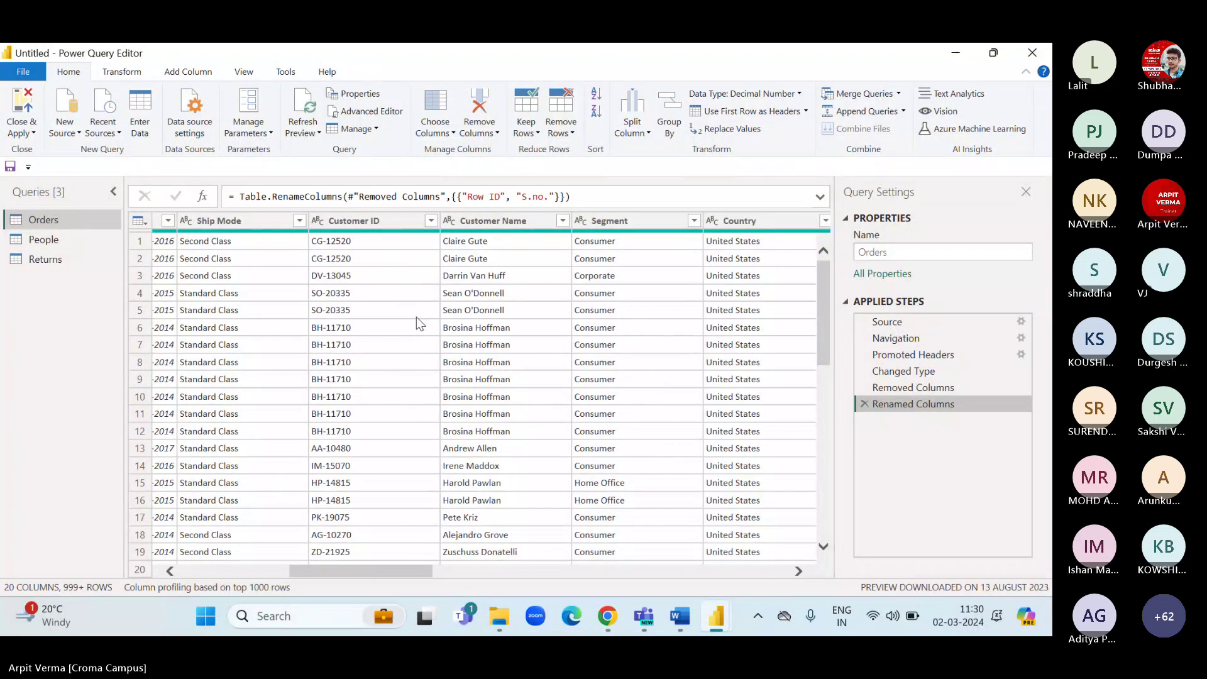
scroll(377, 339, "left", 2)
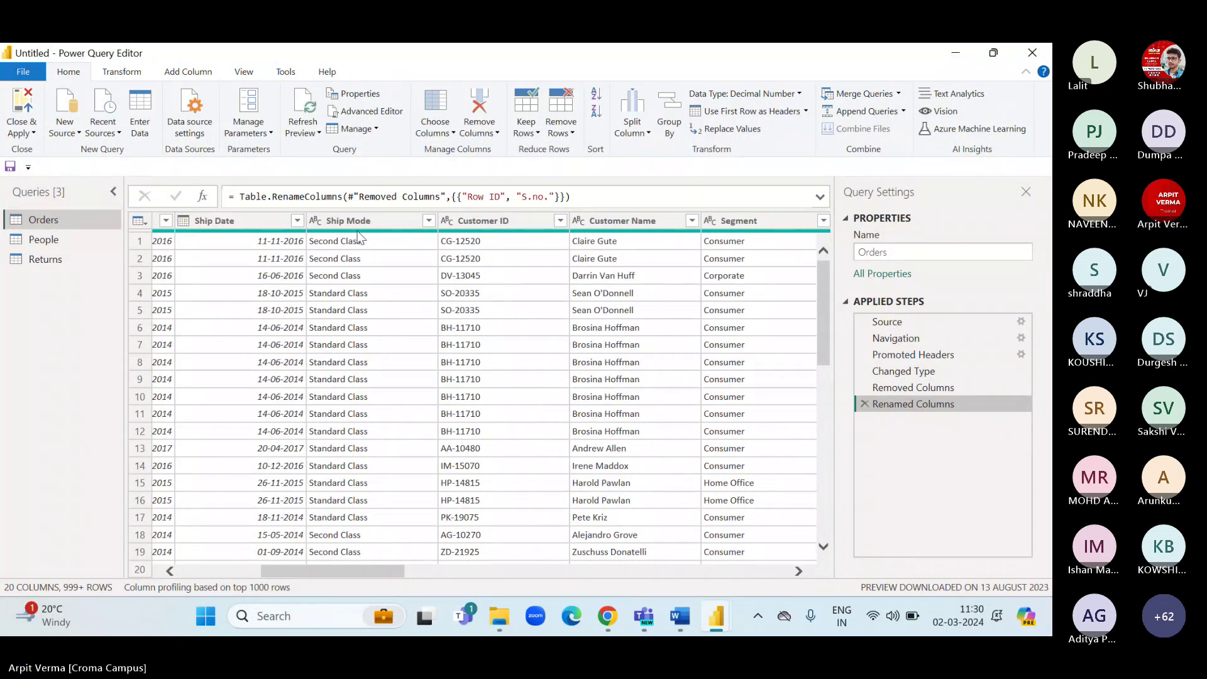
left_click(354, 225)
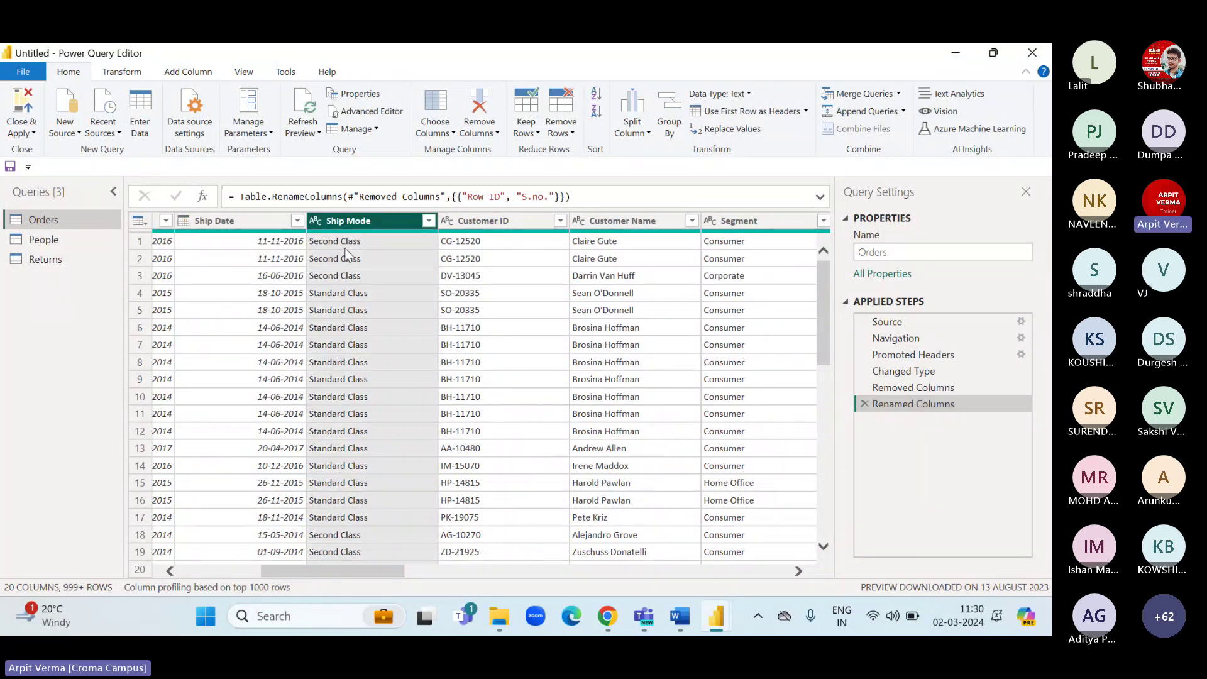
left_click(428, 221)
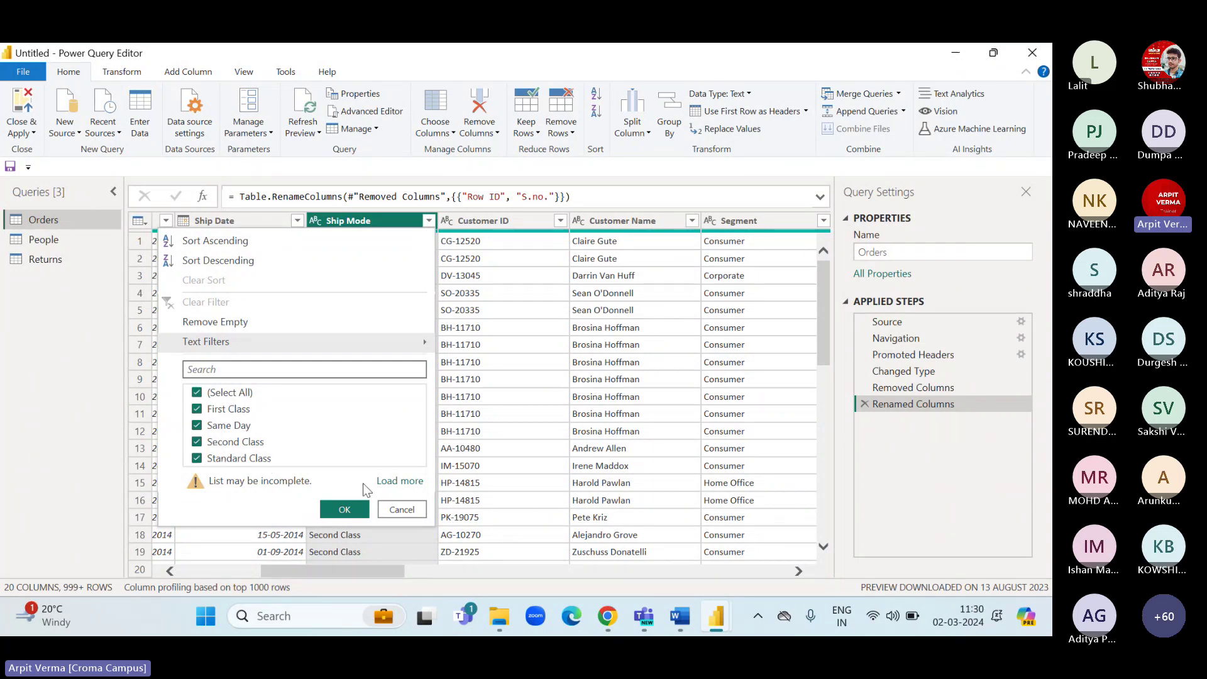
left_click(397, 509)
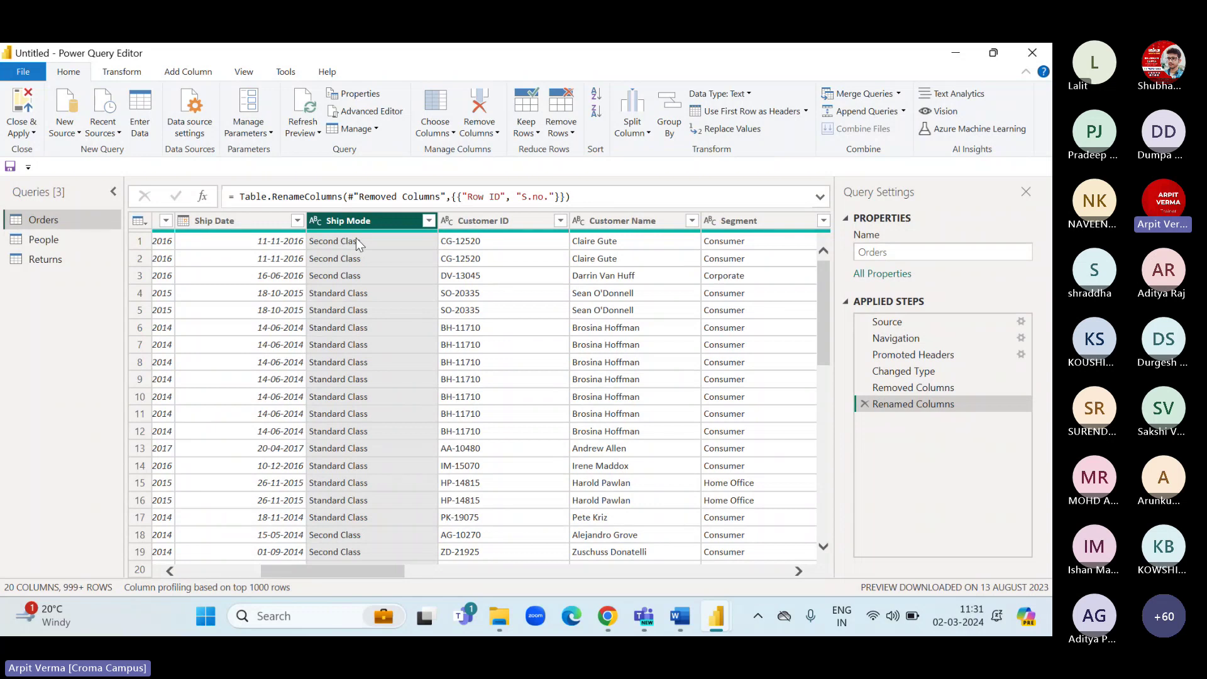
Replace 'Second Class' with '2nd' in the Ship Mode column.
left_click(713, 134)
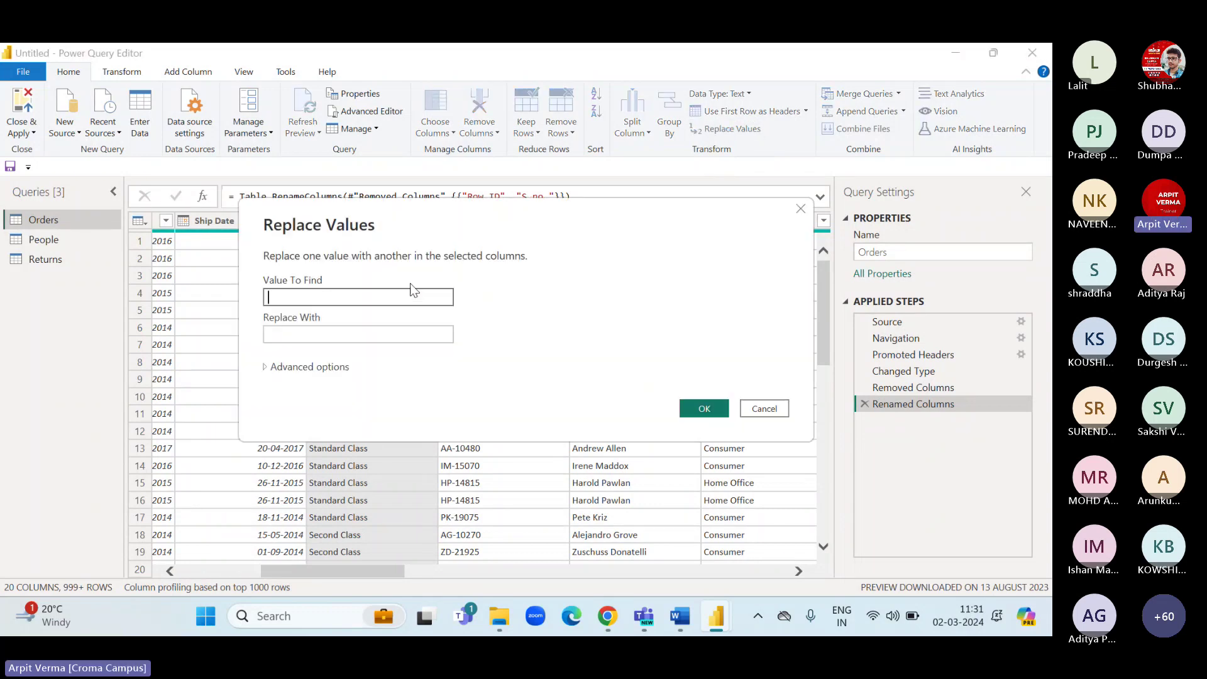
left_click(349, 394)
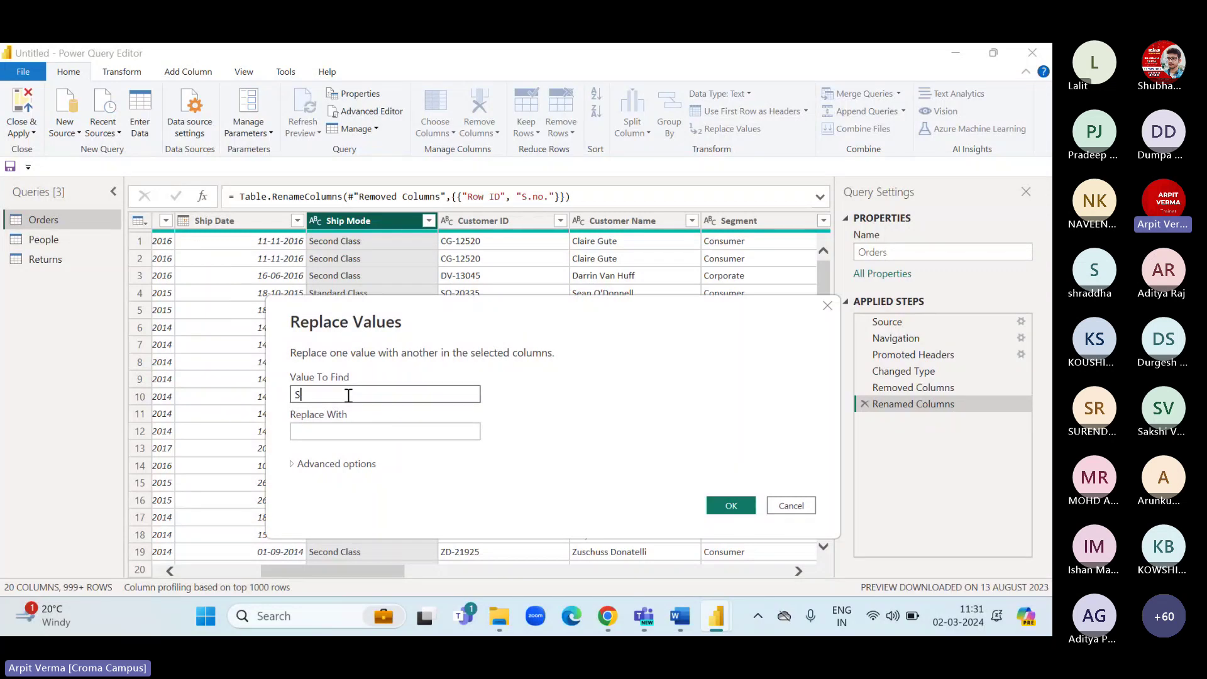
type("Second cla")
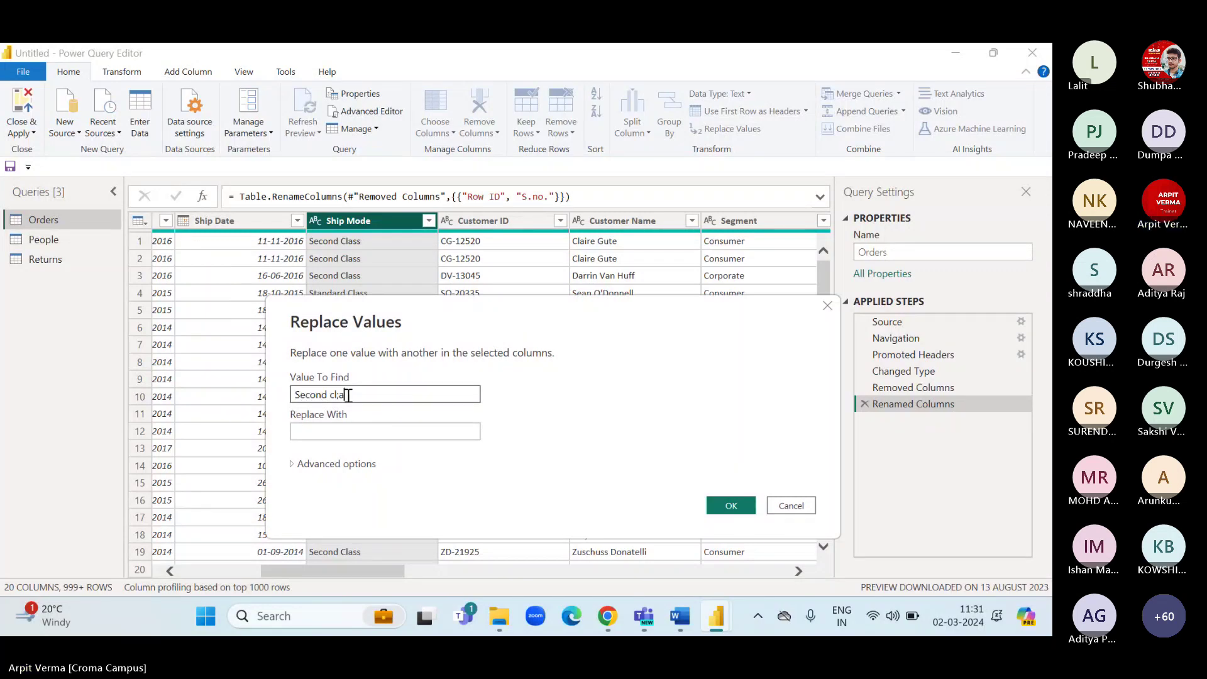
key("BackSpace")
key("BackSpace")
type("Class")
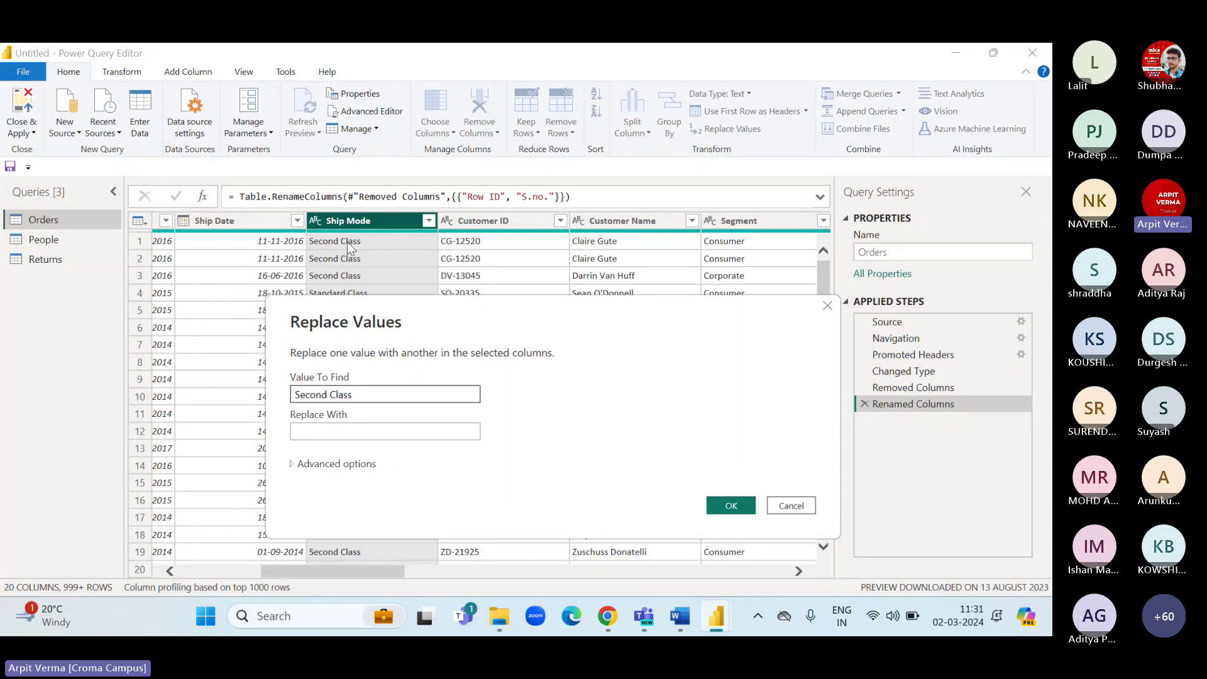
left_click(330, 433)
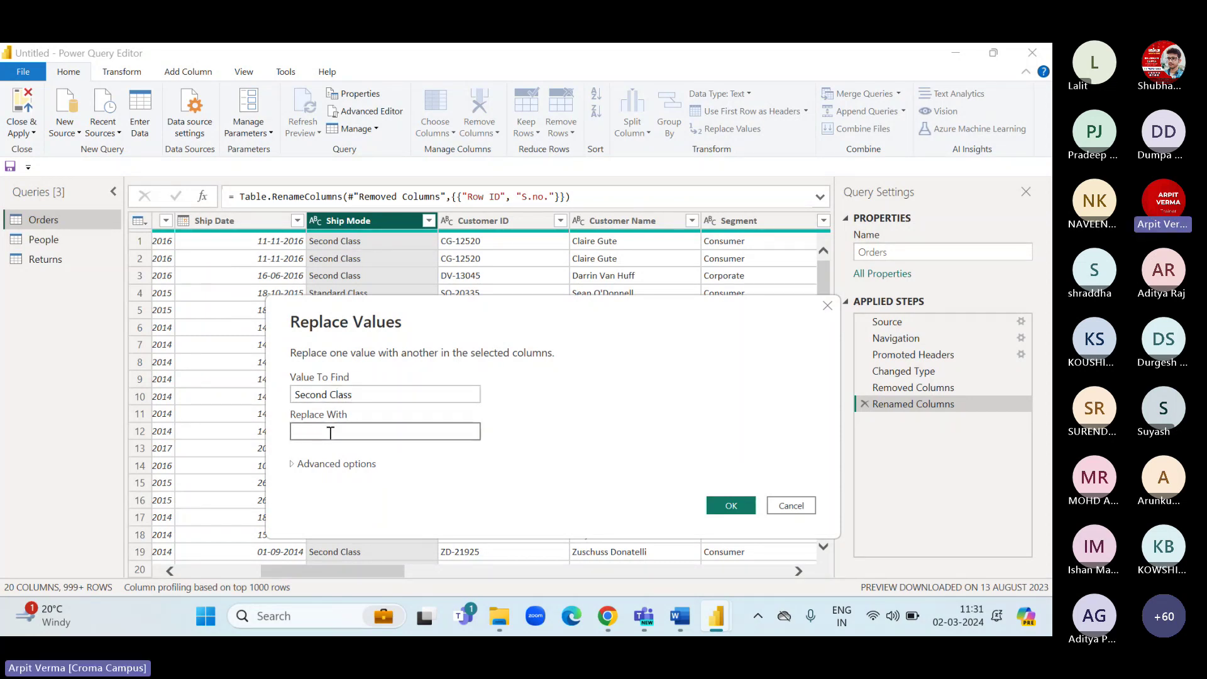
type("2nd")
left_click(728, 505)
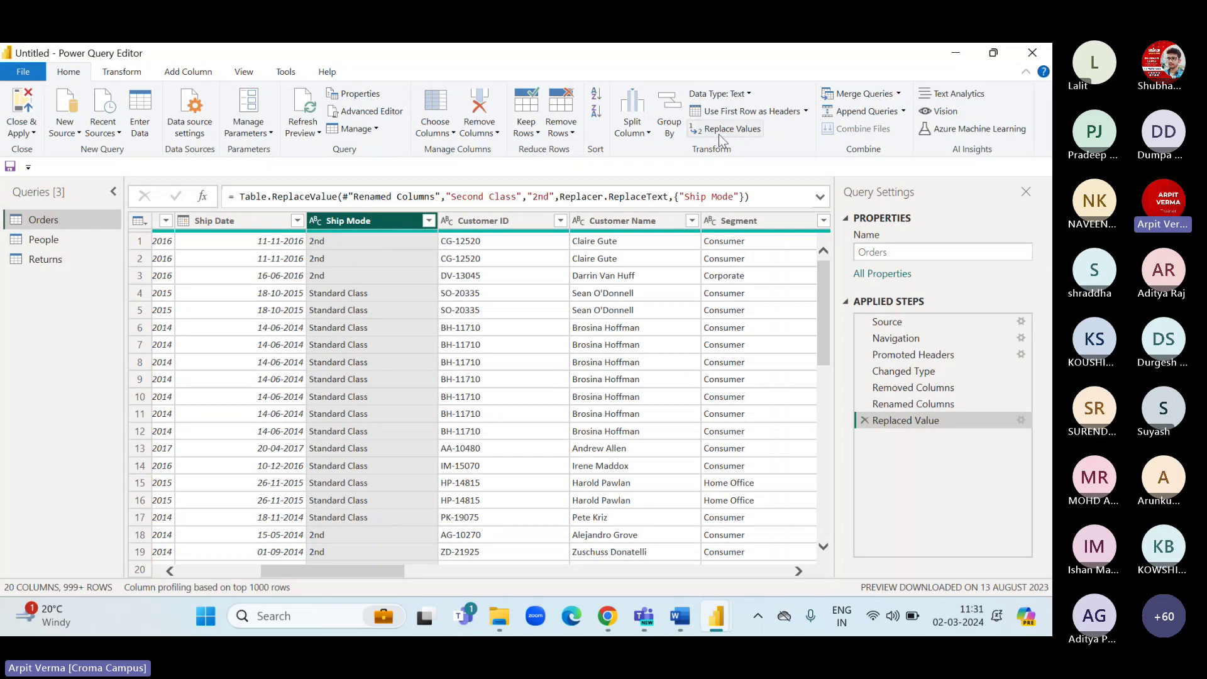
Review the replaced Ship Mode values in the grid and filter list, then expand the Close & Apply menu.
scroll(341, 341, "down", 1)
scroll(341, 341, "down", 9)
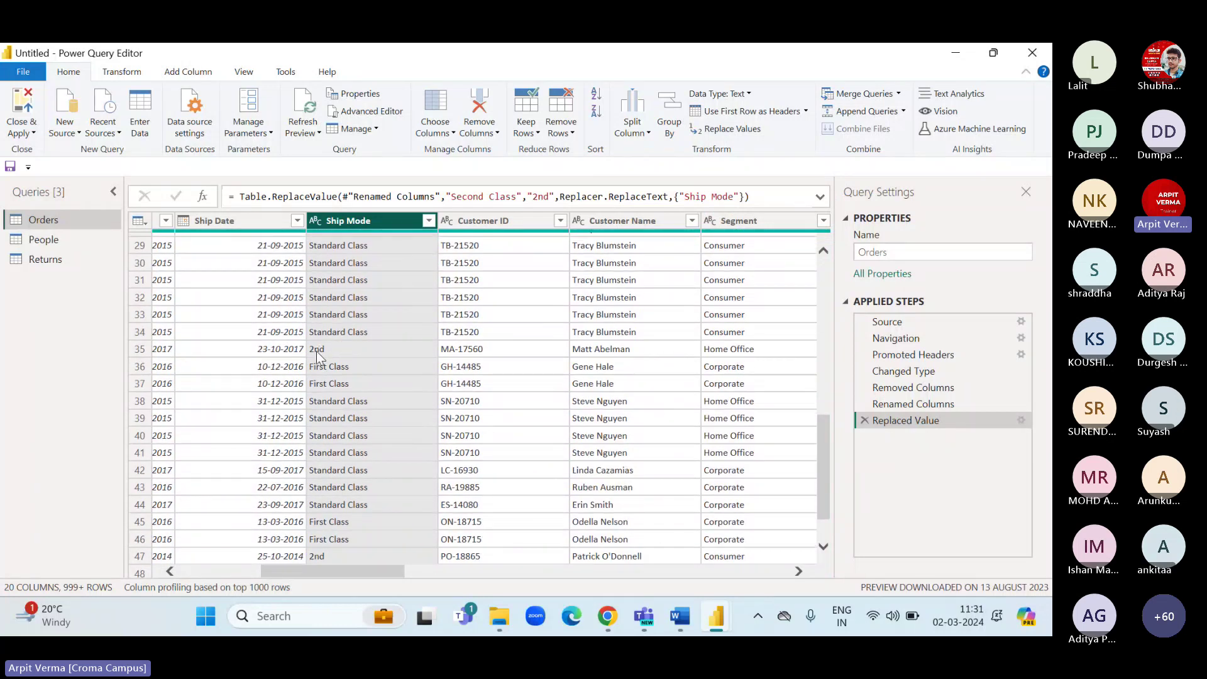
scroll(355, 454, "down", 5)
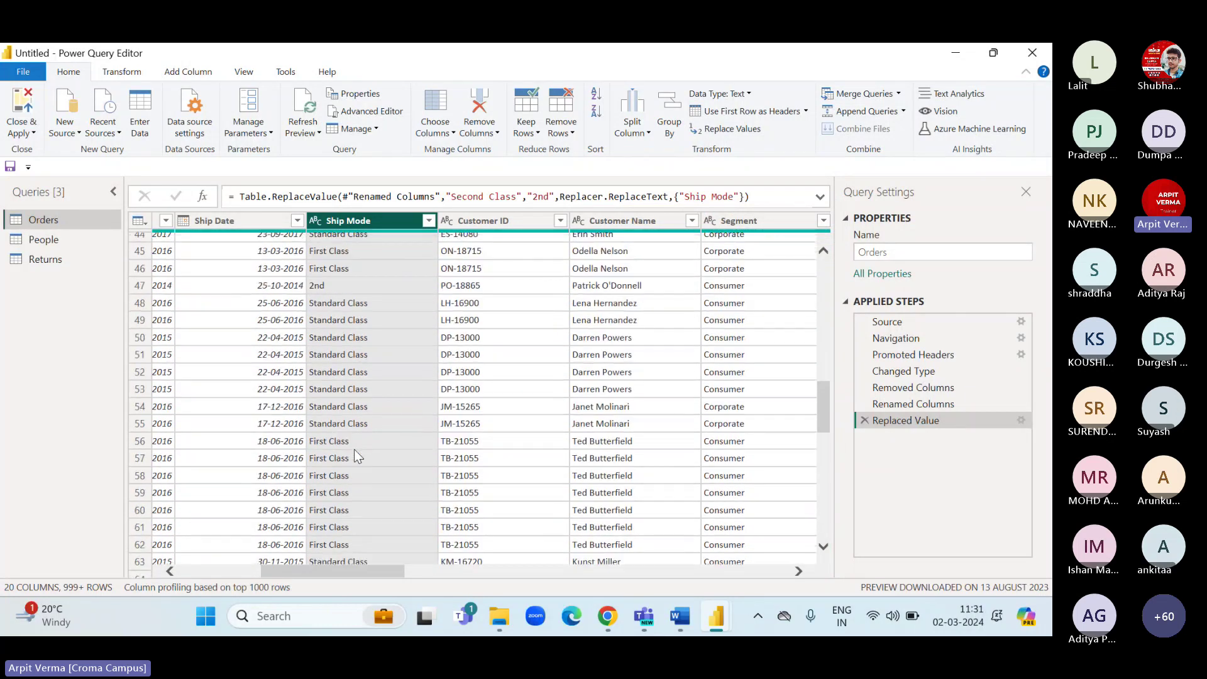
scroll(353, 449, "down", 2)
left_click(428, 220)
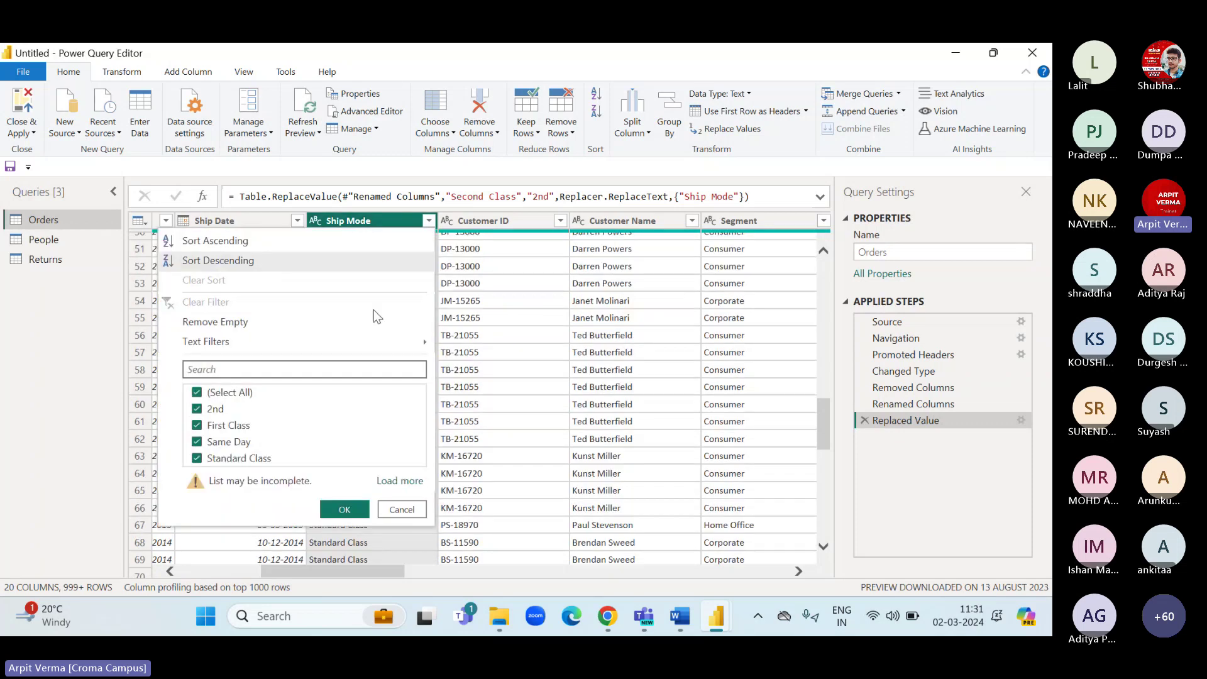
left_click(388, 507)
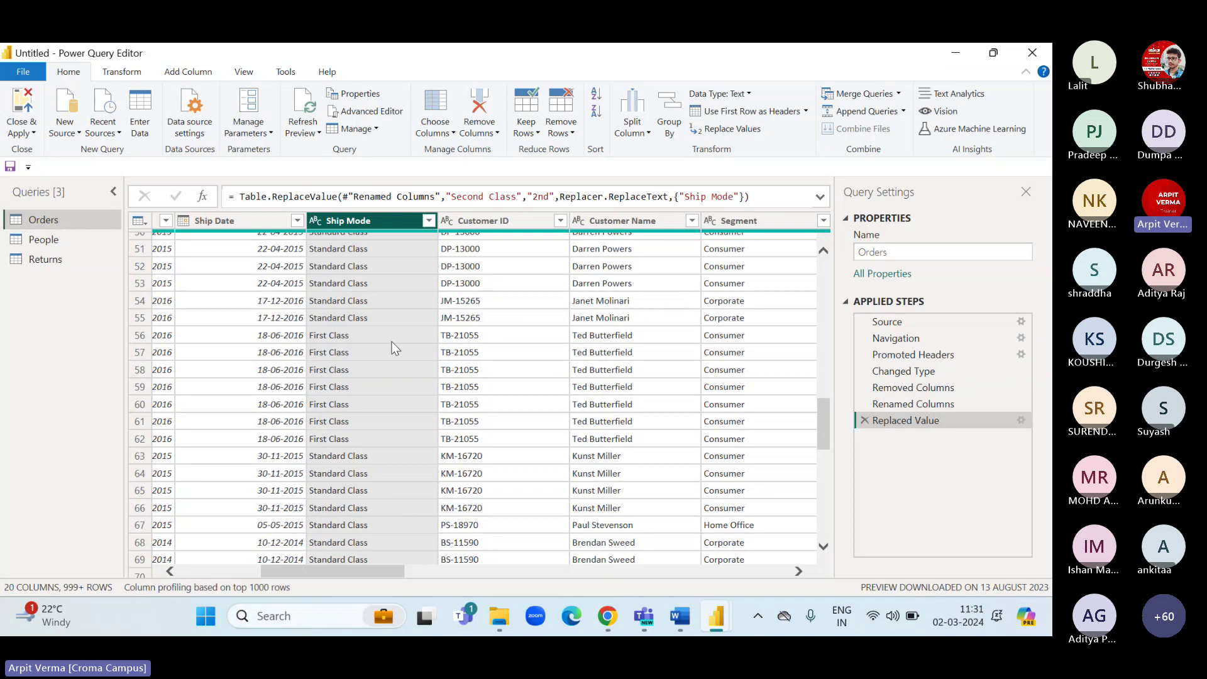
scroll(360, 345, "up", 12)
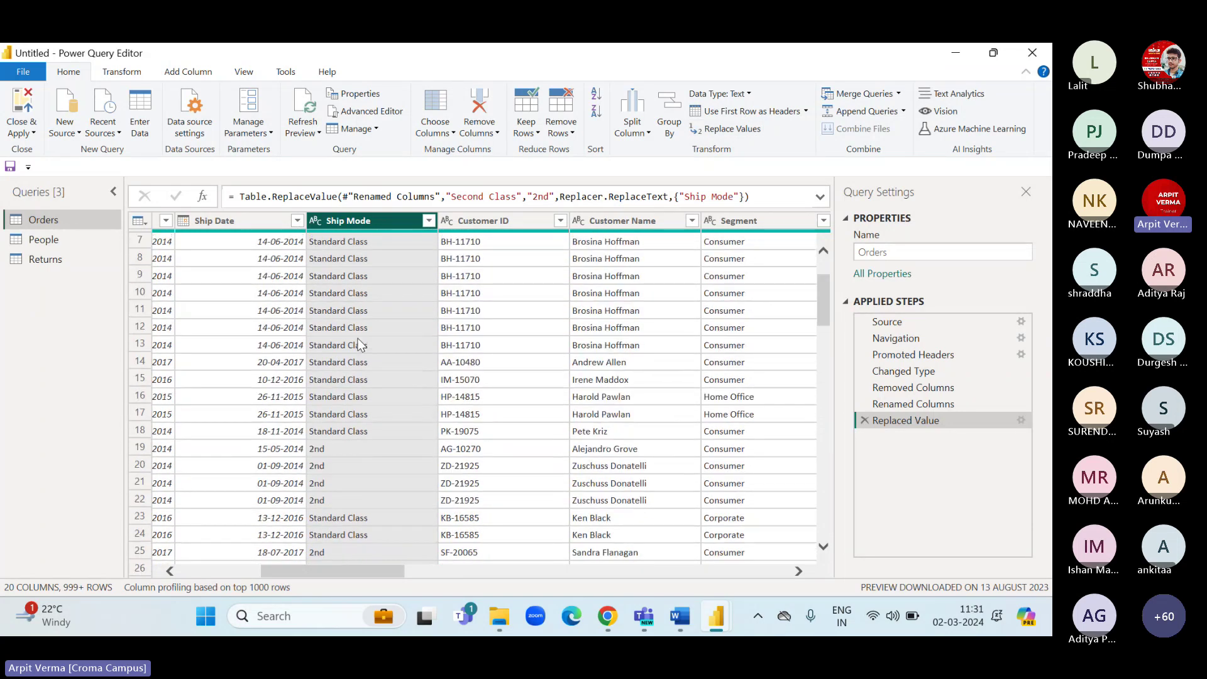
scroll(359, 344, "up", 2)
scroll(359, 345, "left", 5)
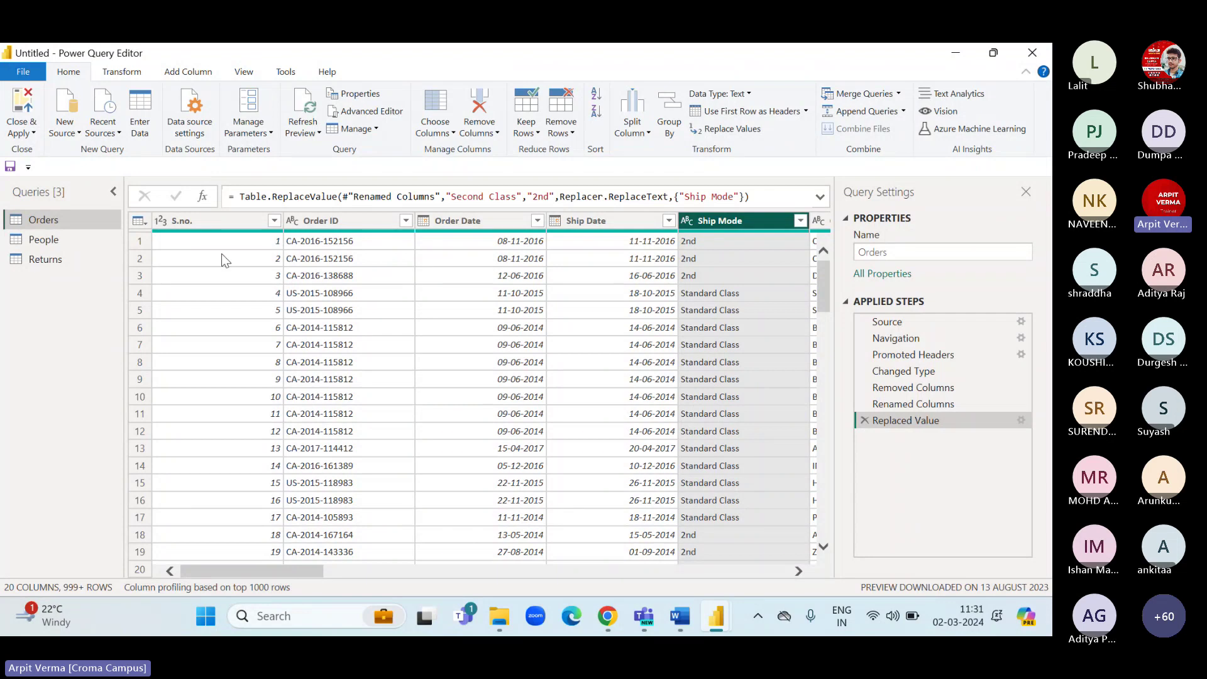
left_click(20, 133)
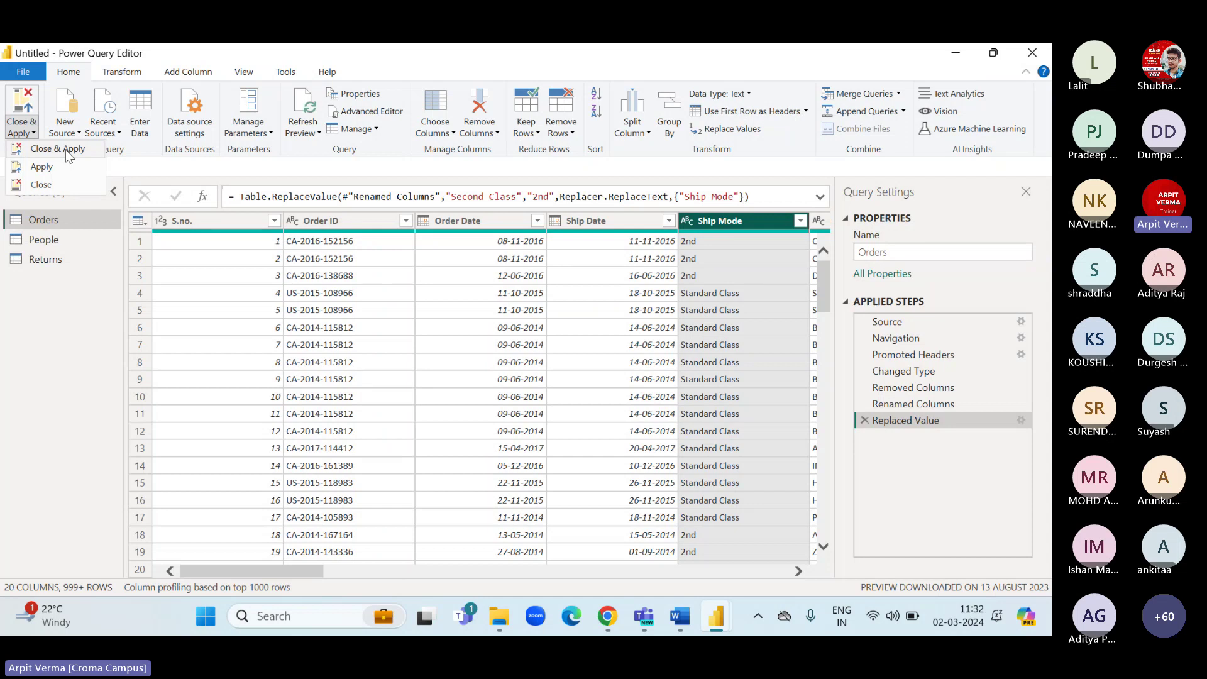
Apply the query changes and look over the Orders table's fields in the Data pane.
left_click(66, 150)
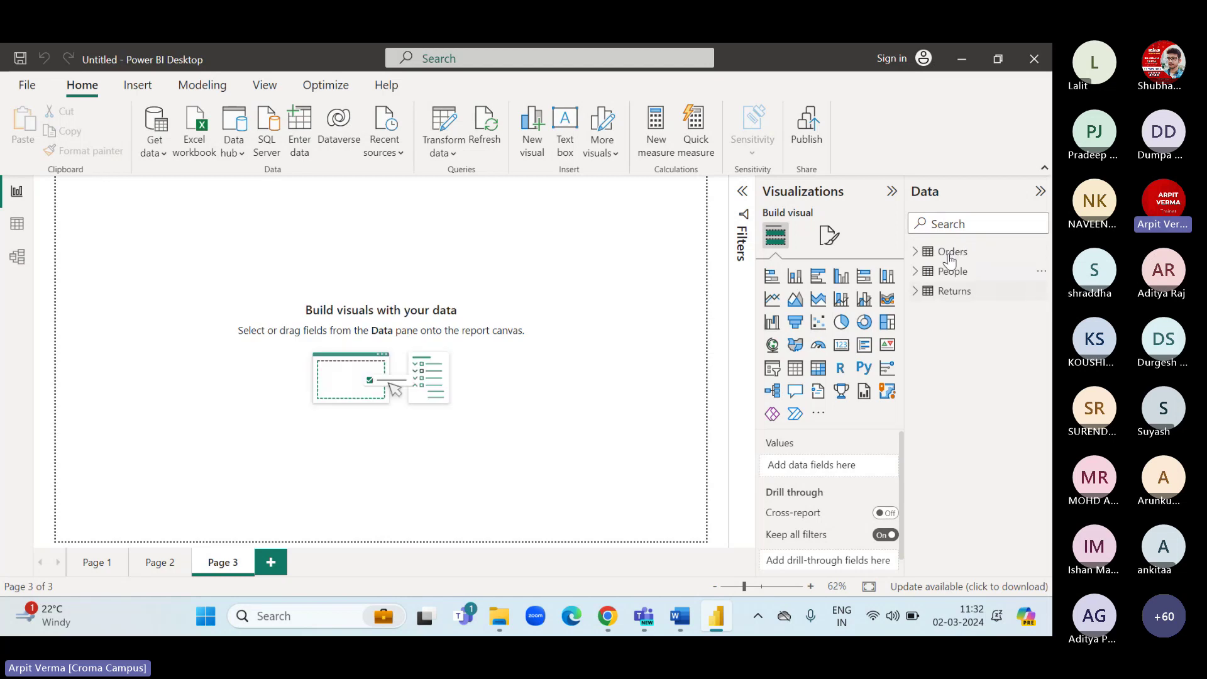
left_click(916, 252)
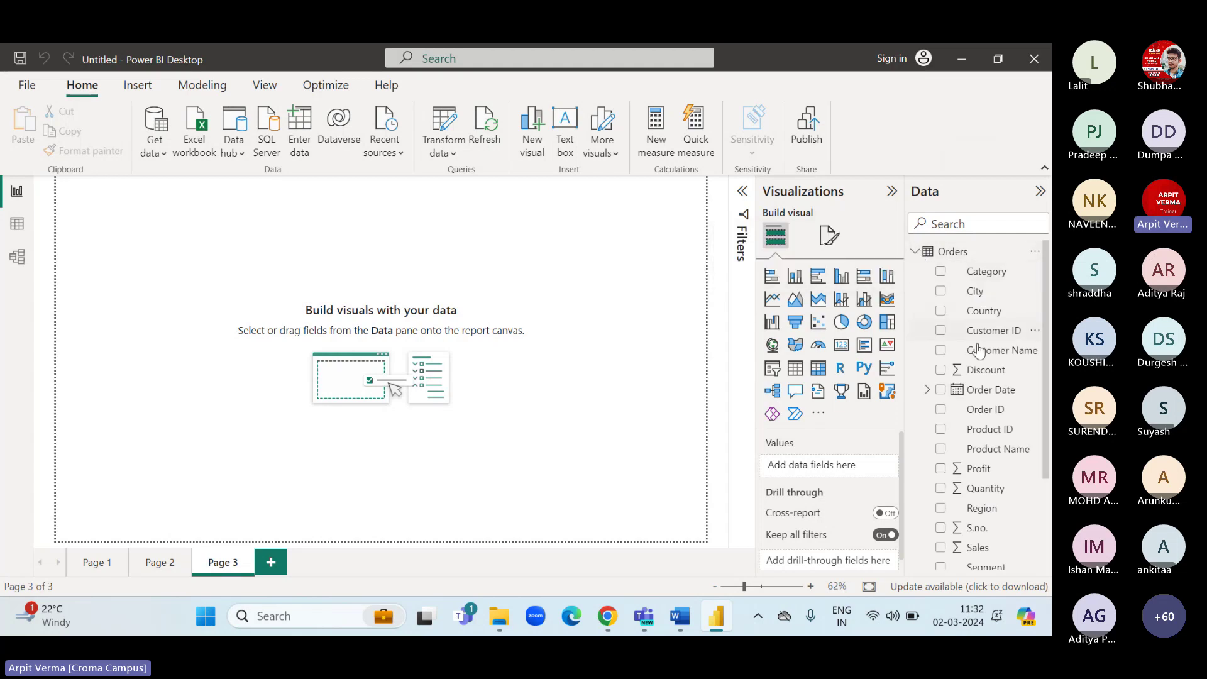
scroll(970, 434, "down", 3)
scroll(969, 434, "up", 3)
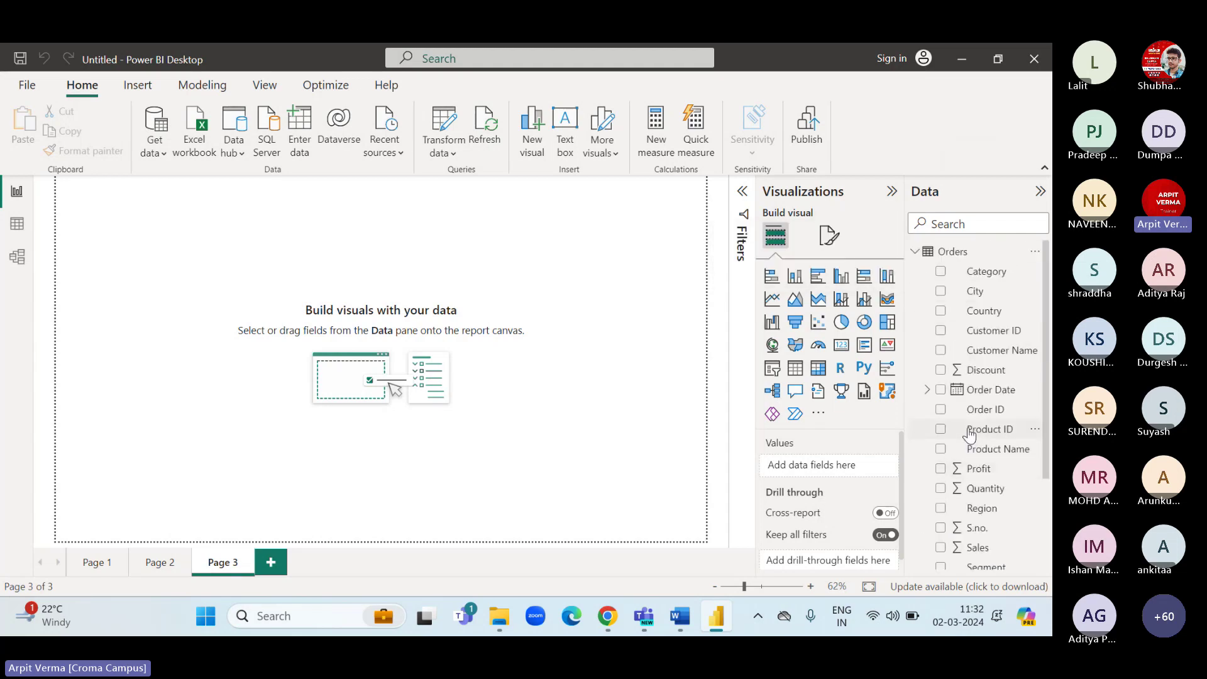
left_click(916, 252)
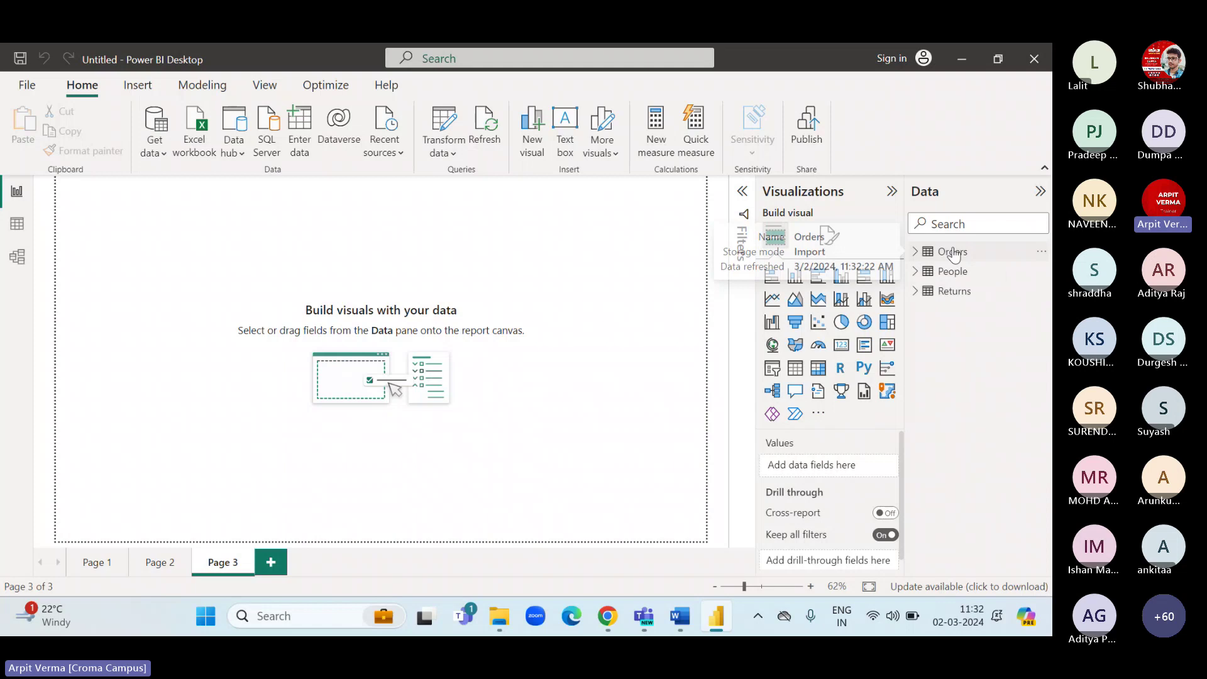
Expand the People and Returns fields in the Data pane, then switch to the Word course outline.
left_click(915, 271)
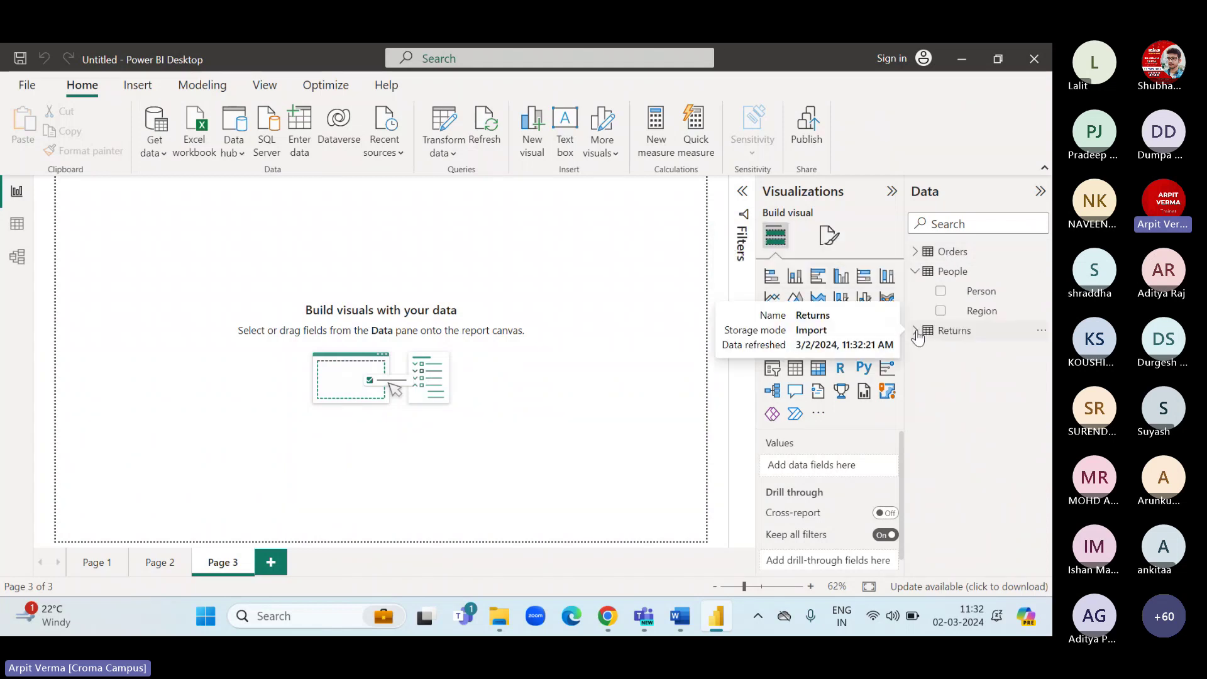
left_click(914, 330)
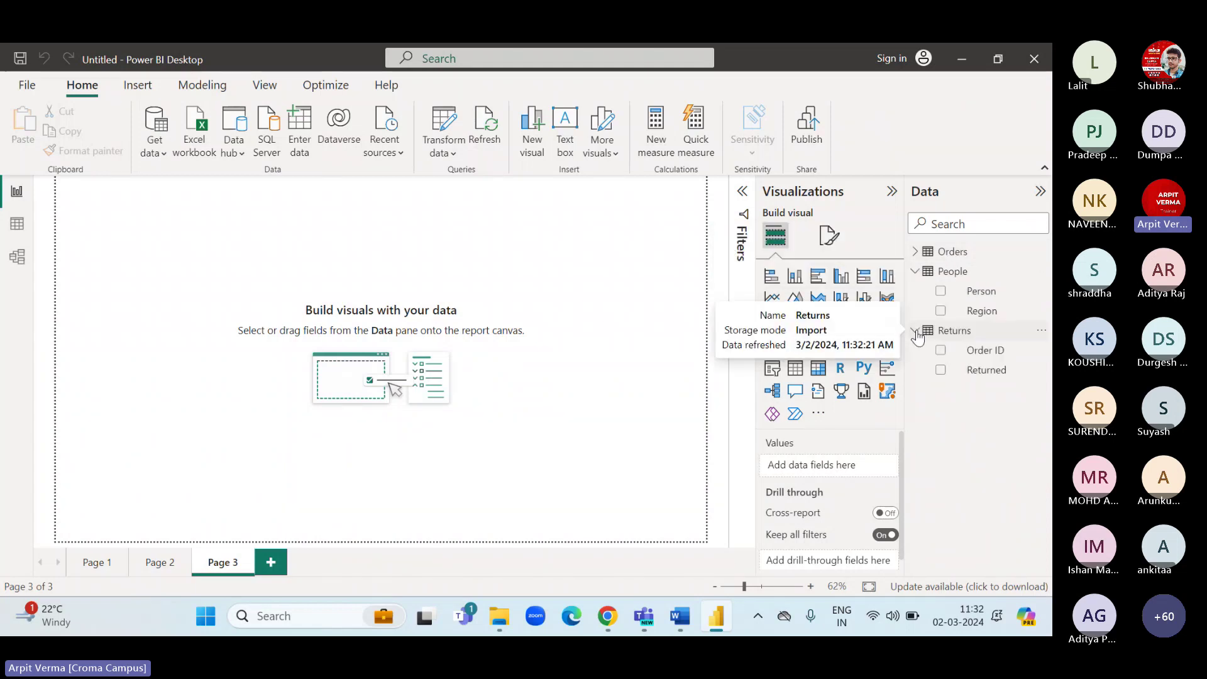
left_click(915, 251)
left_click(915, 252)
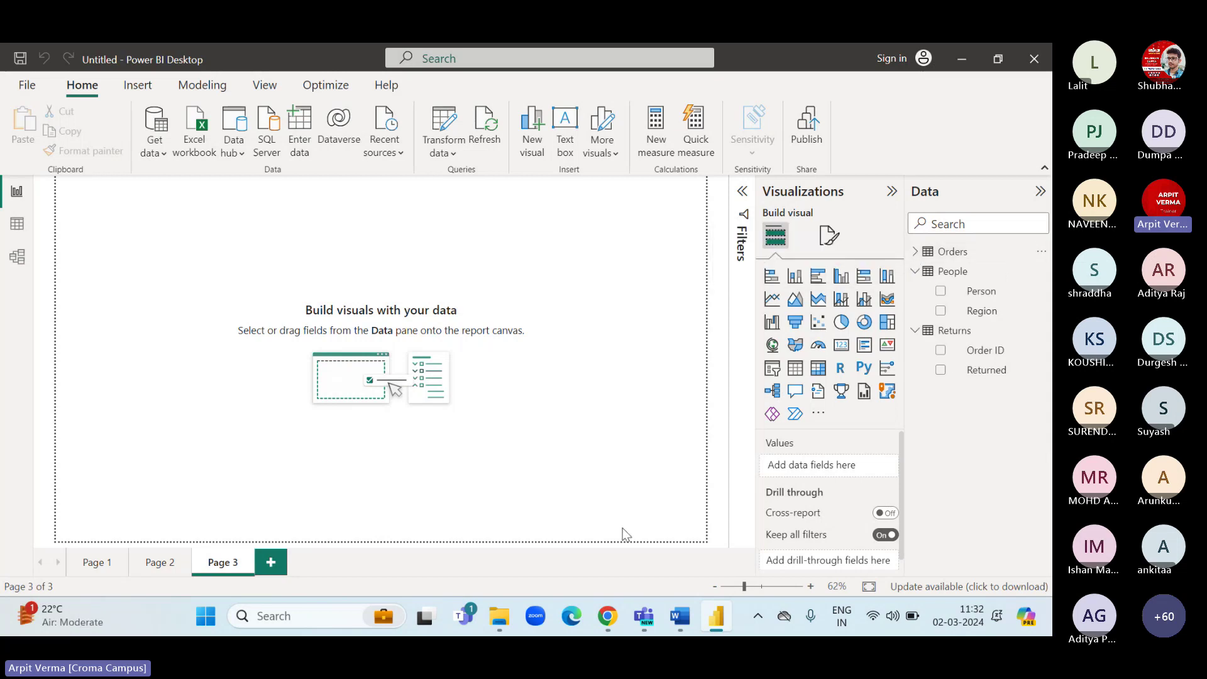
left_click(668, 614)
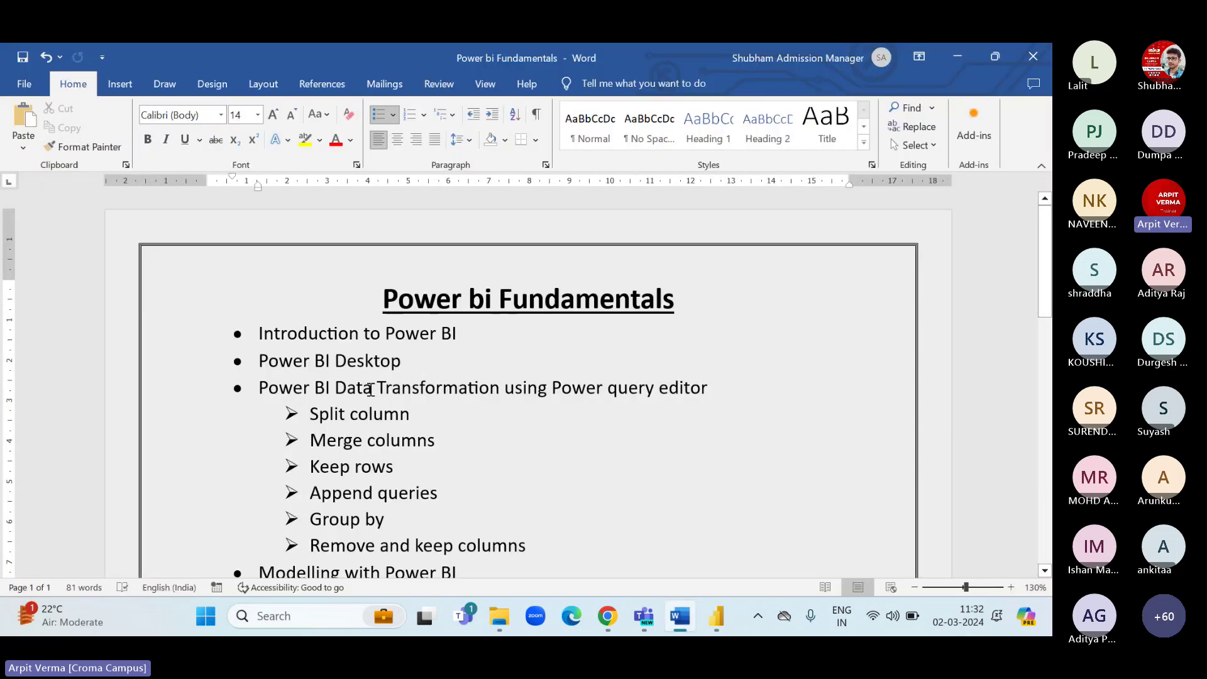
Highlight the Data Transformation line in the Word outline, deselect it, and minimize Word.
left_click_drag(370, 390, 707, 387)
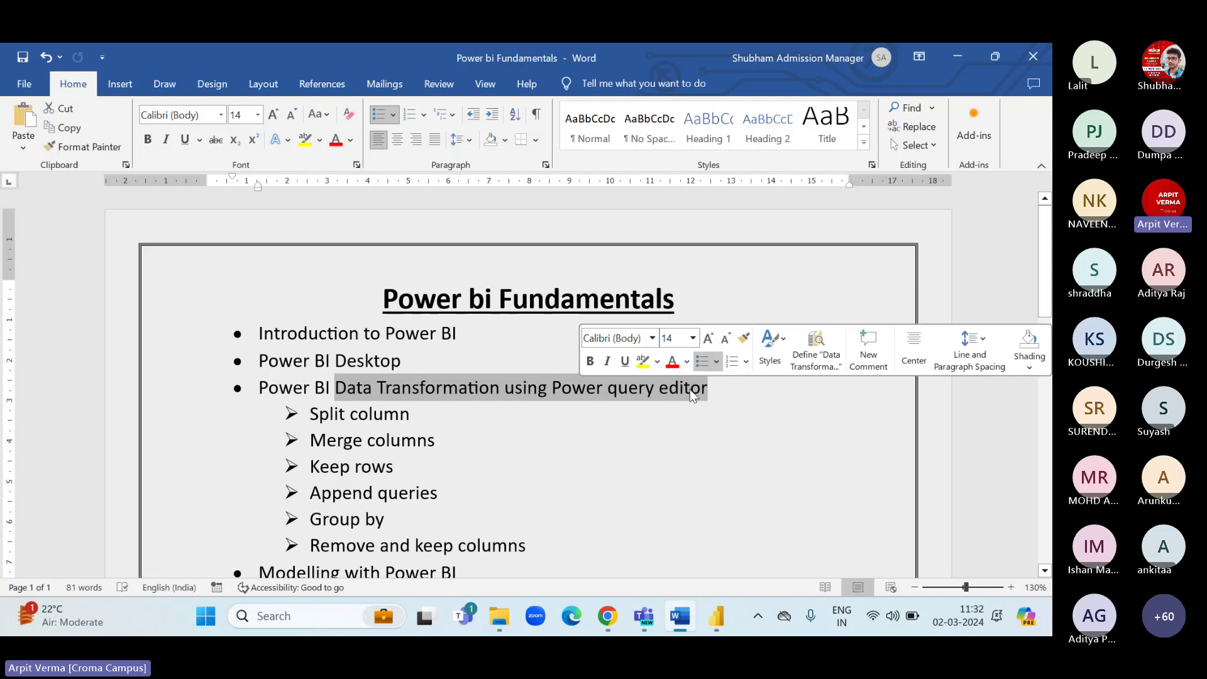
left_click(694, 387)
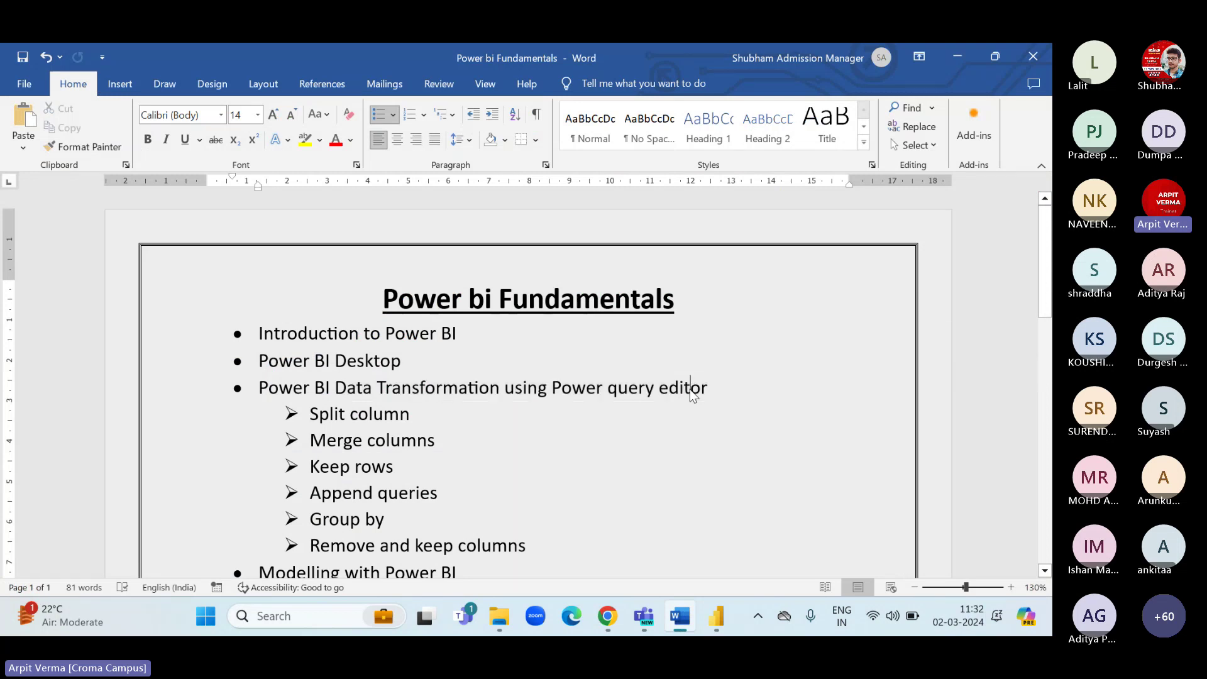
left_click(958, 58)
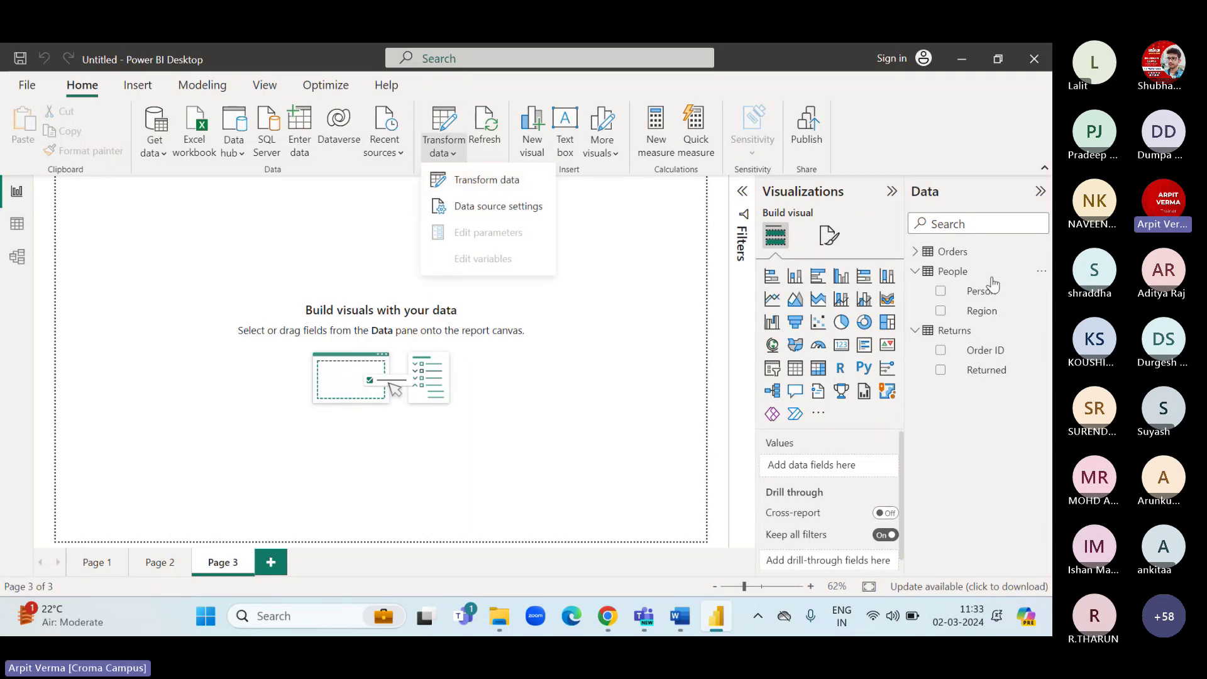
left_click(489, 181)
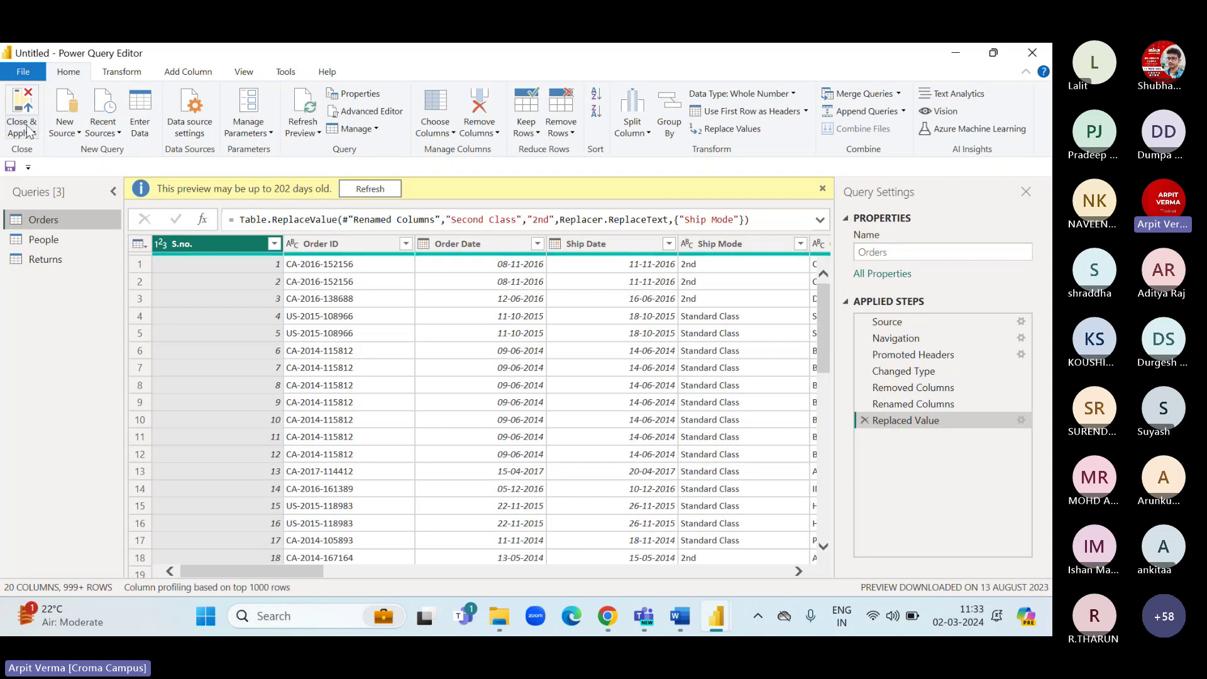
left_click(1031, 60)
left_click(434, 146)
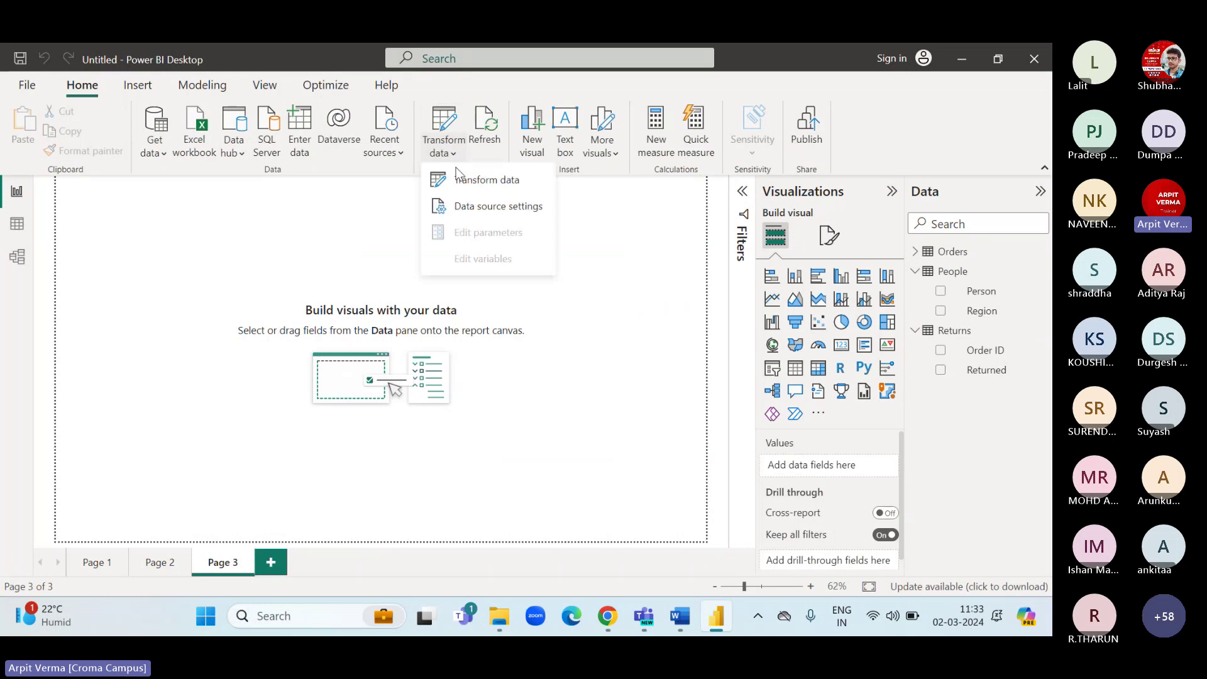
left_click(308, 251)
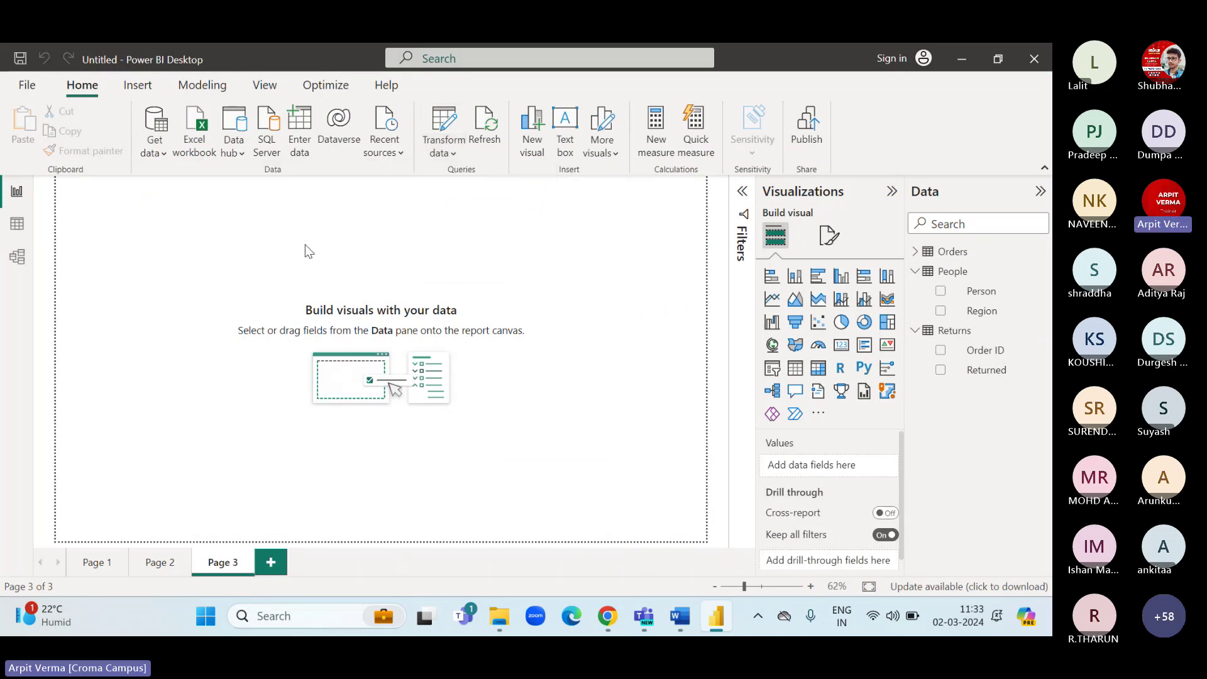
left_click(160, 156)
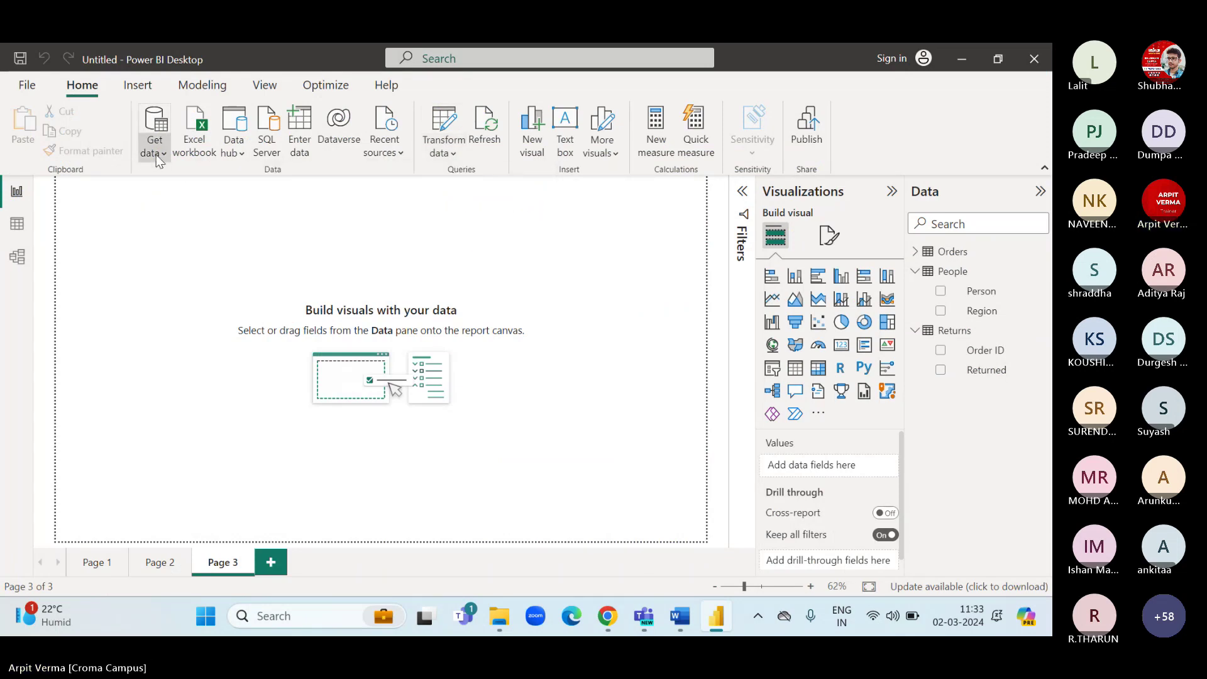
left_click(397, 238)
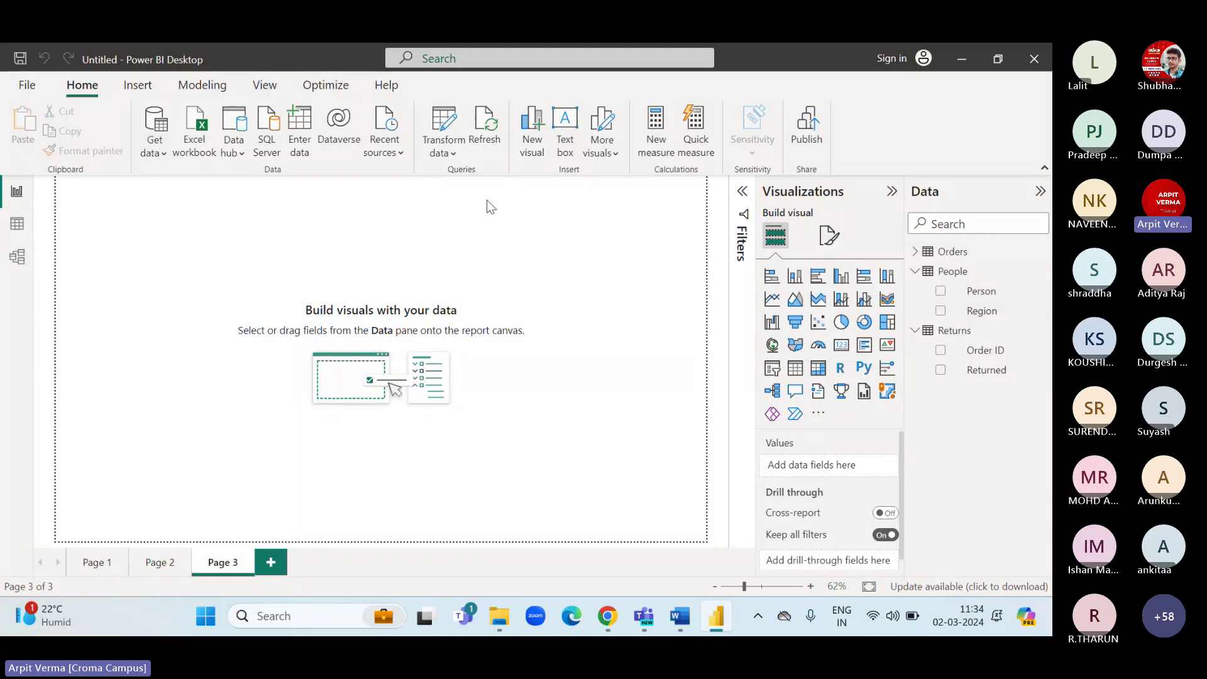
left_click(444, 155)
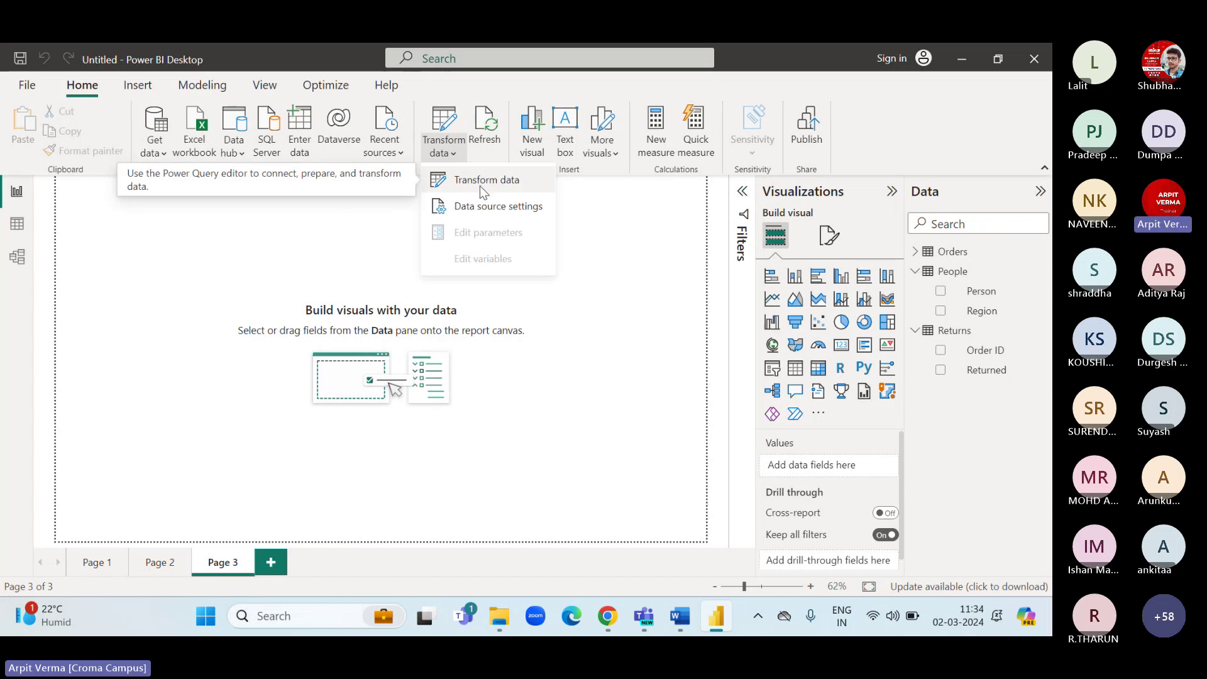
left_click(288, 243)
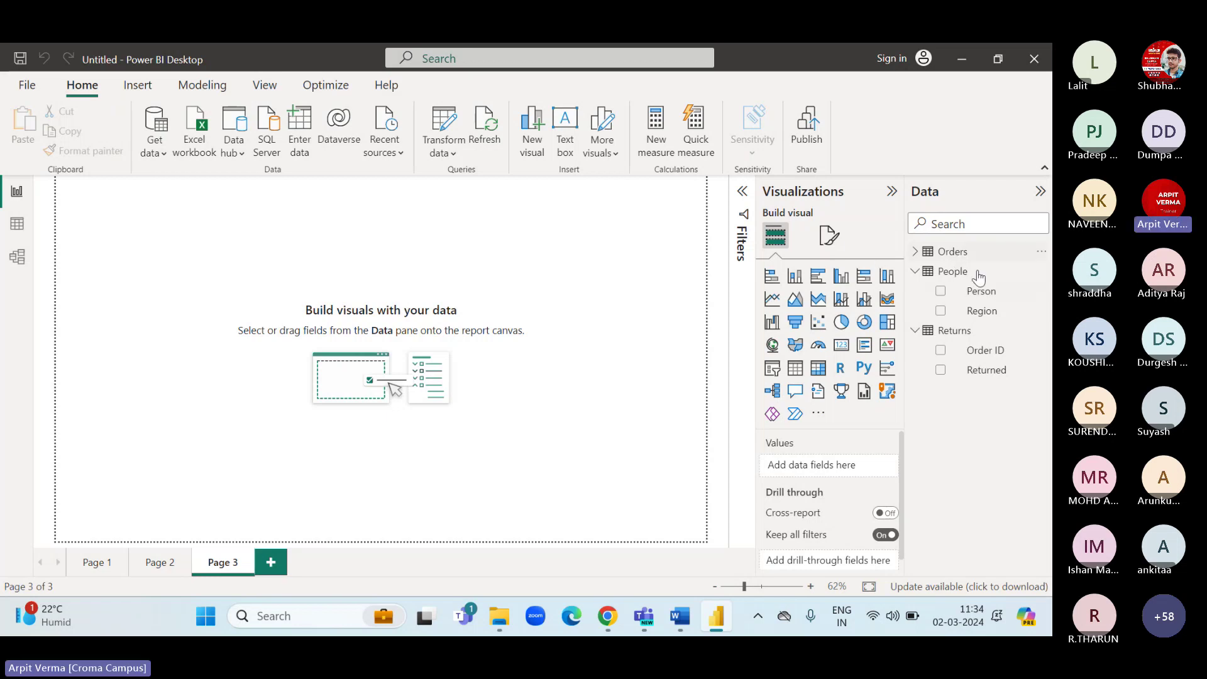
left_click(453, 153)
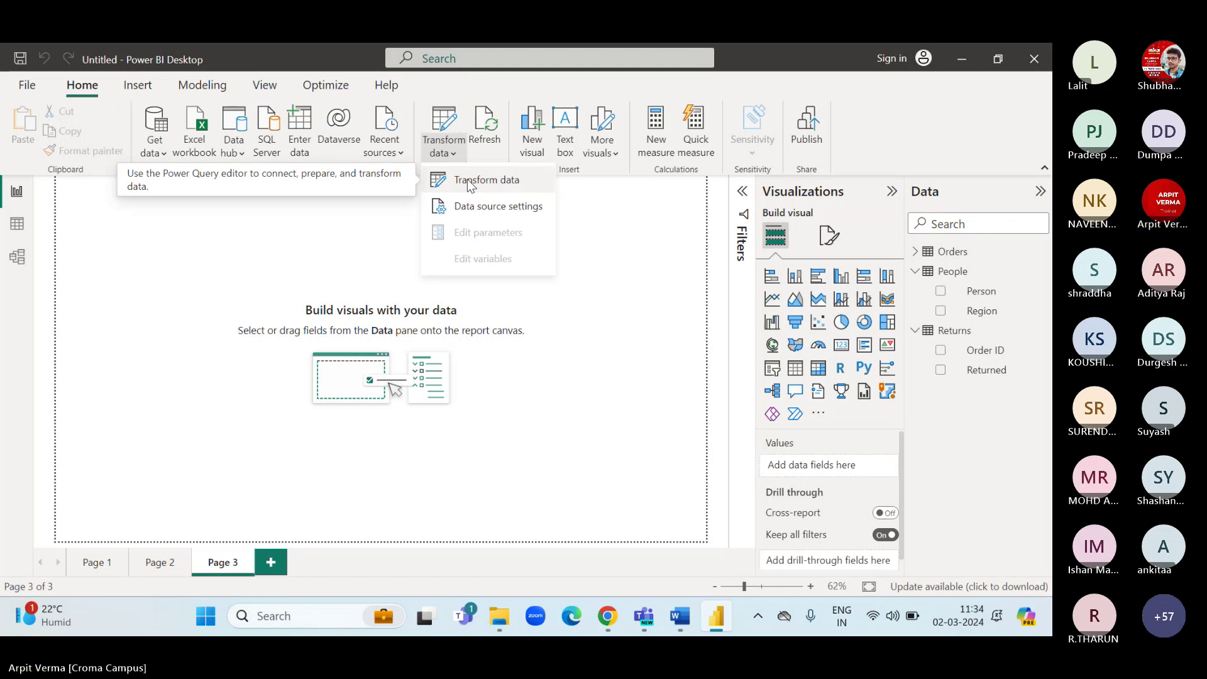
left_click(296, 270)
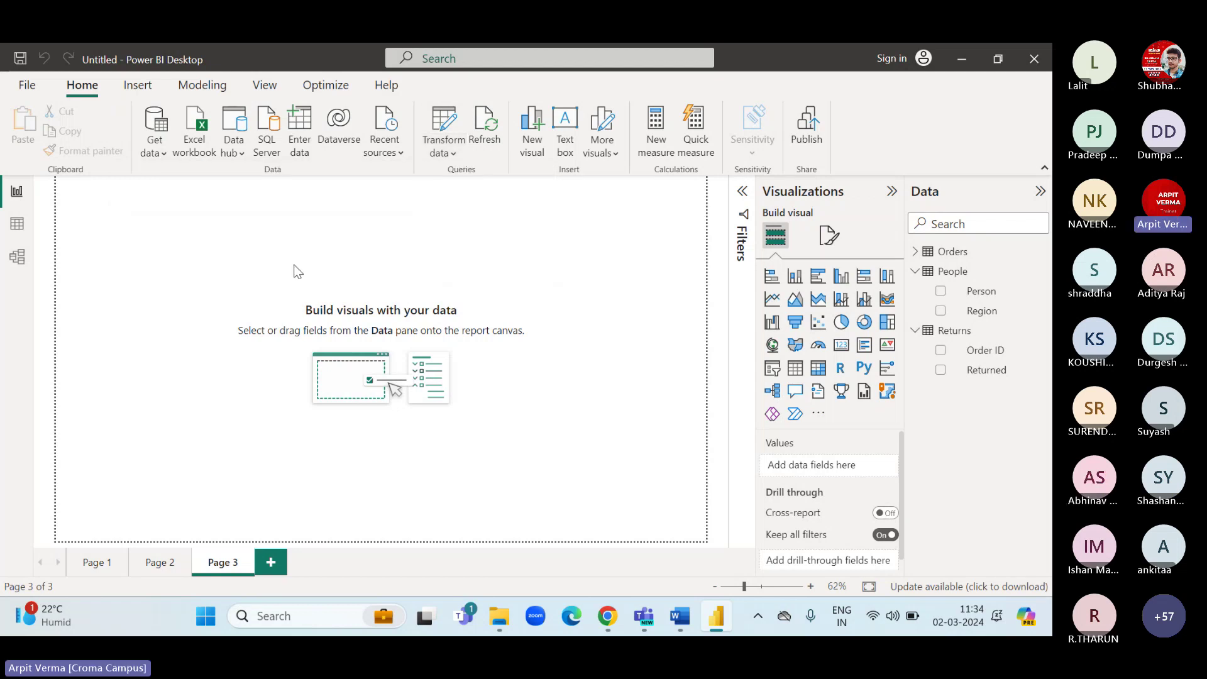
Select the Orders table and briefly expand its field list before collapsing it.
left_click(949, 254)
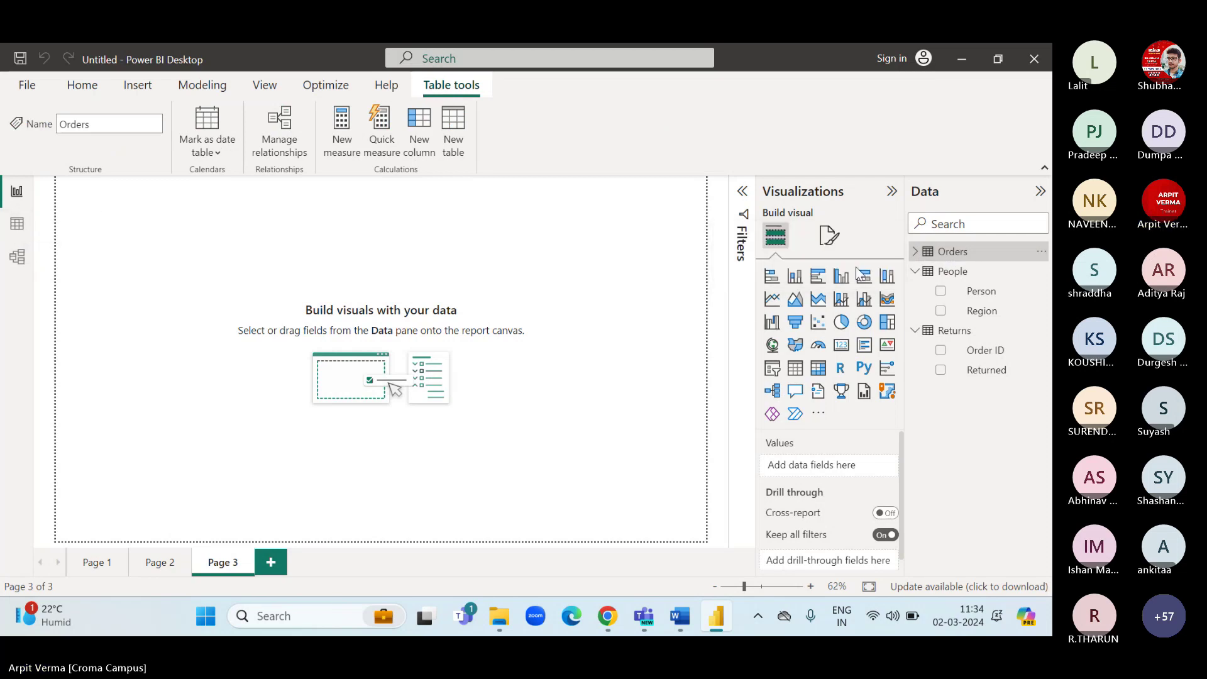
left_click(915, 251)
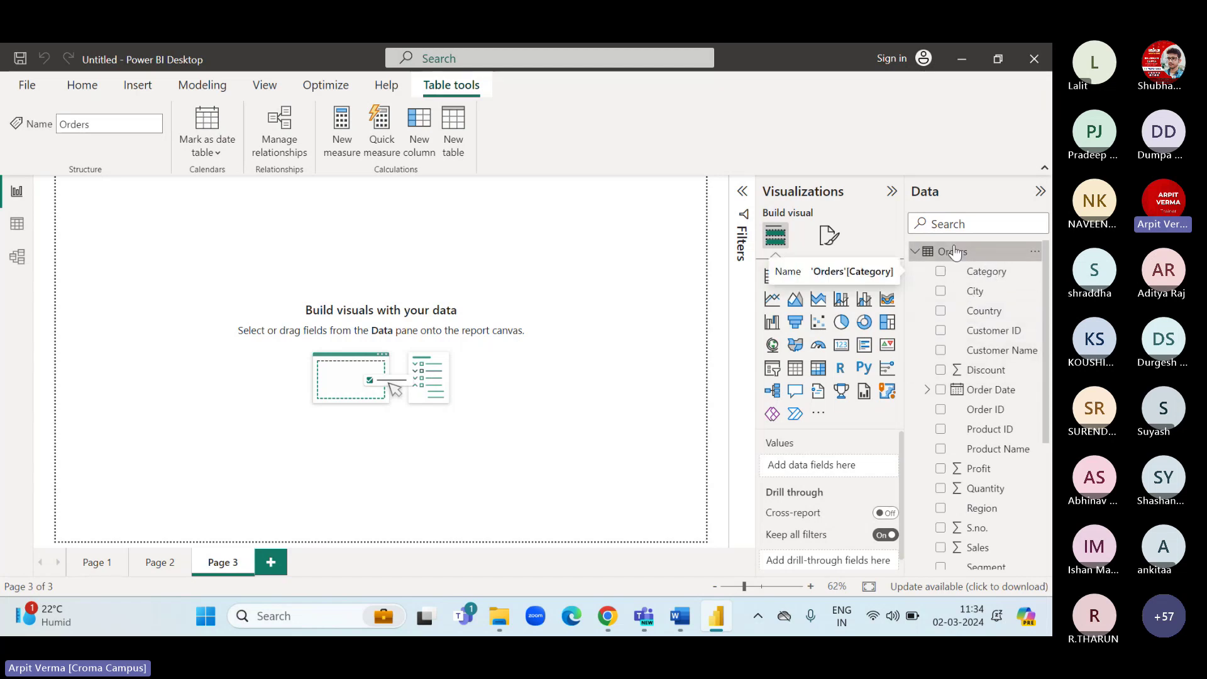
left_click(916, 252)
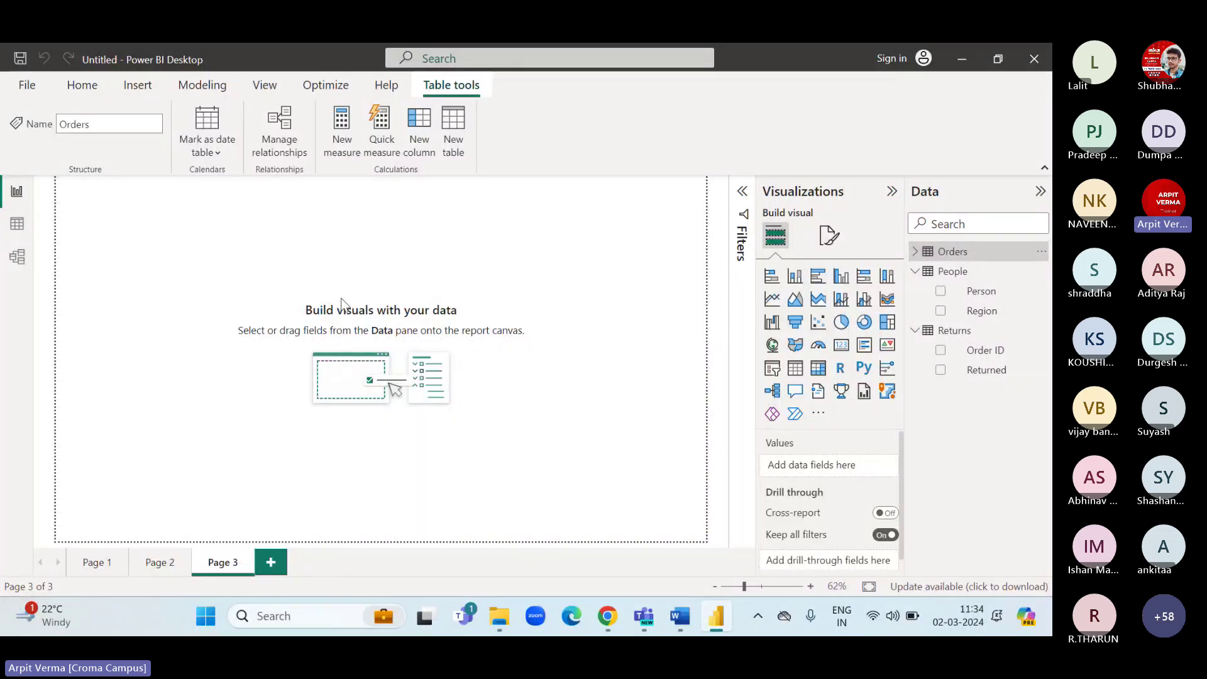
left_click(22, 234)
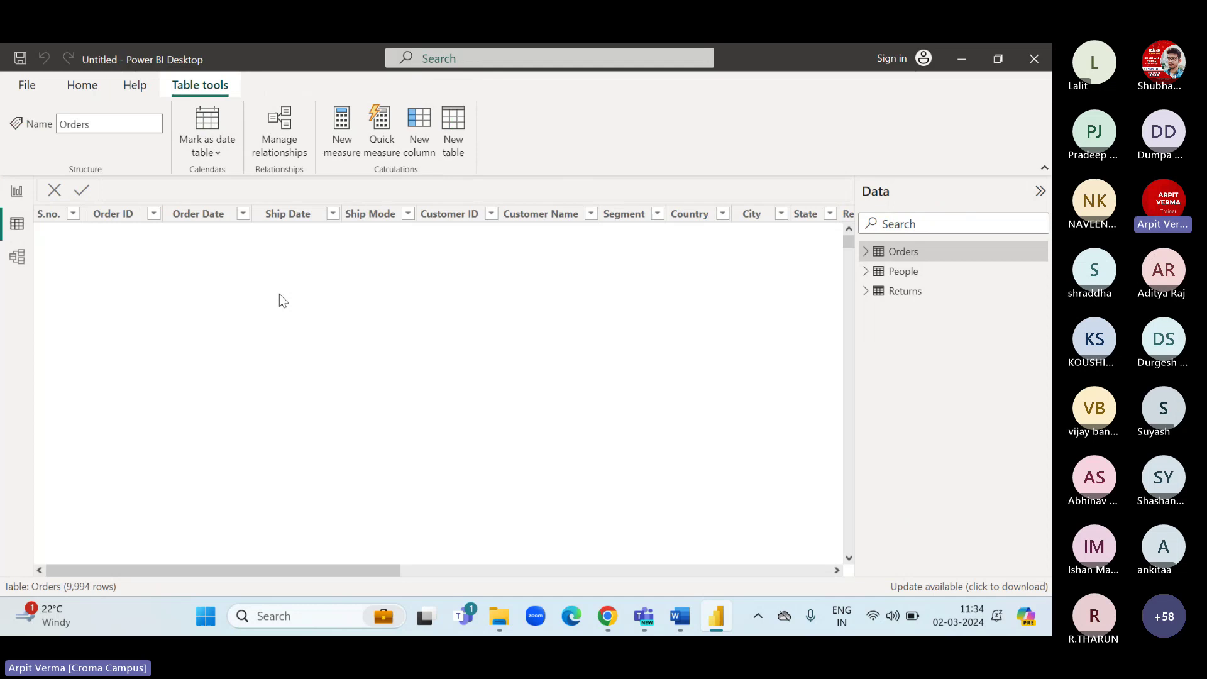
left_click(279, 293)
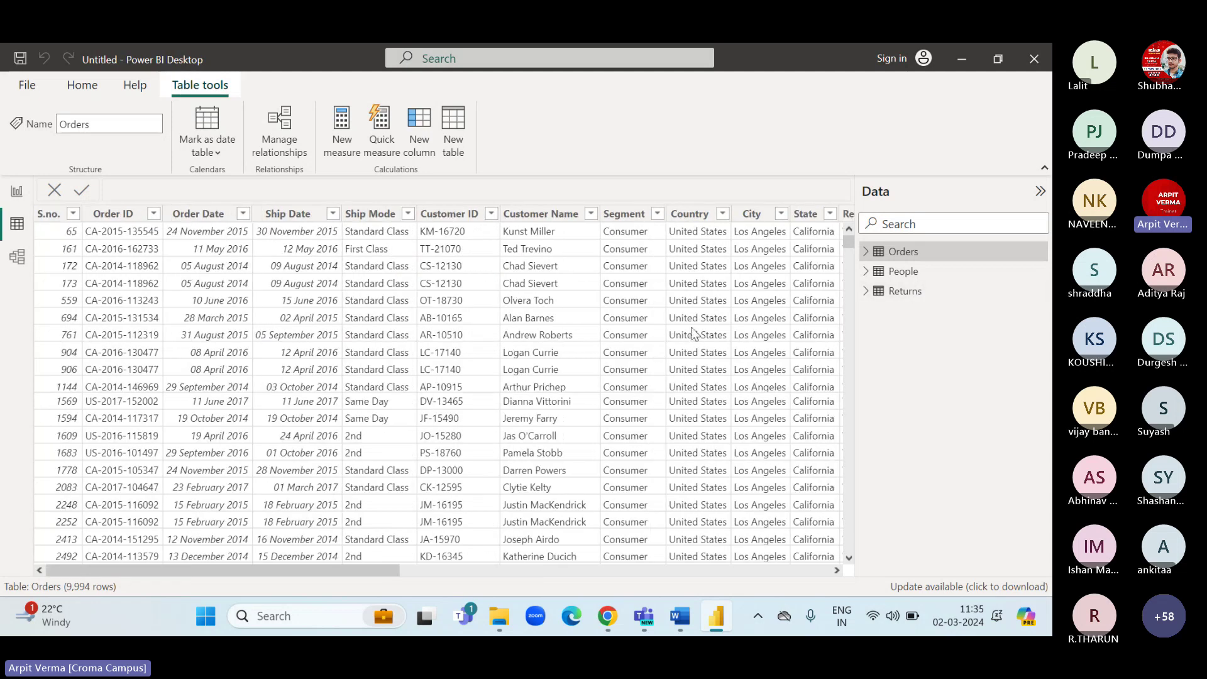
left_click(909, 272)
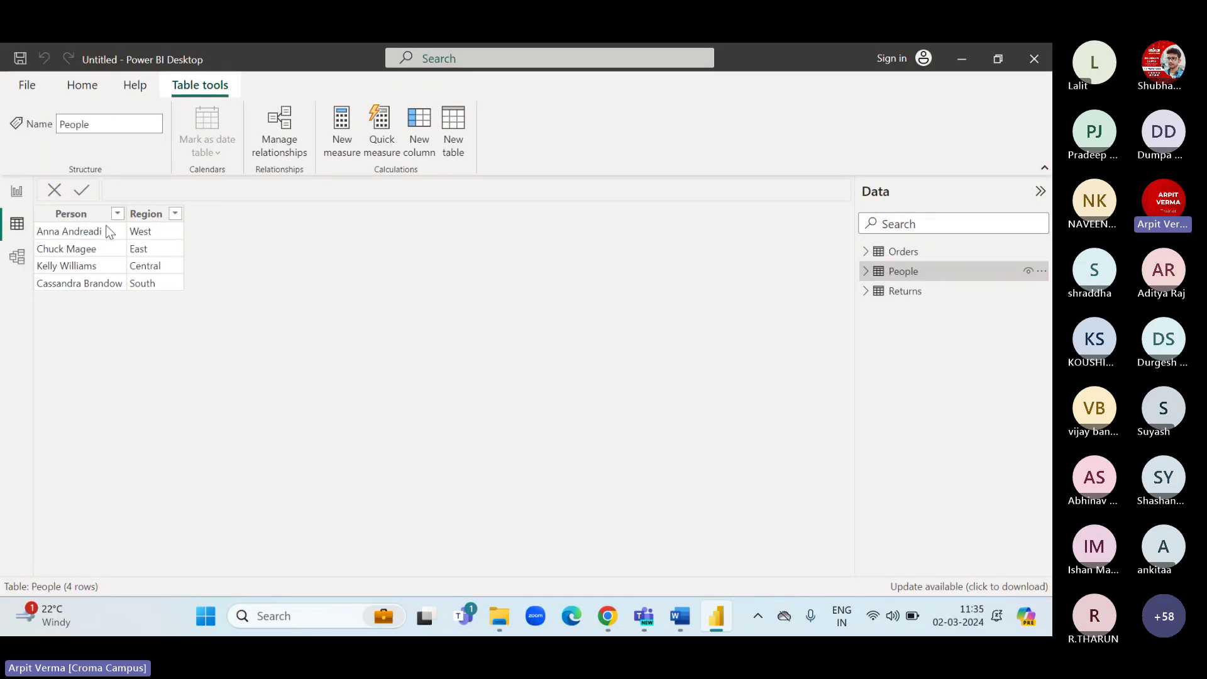
left_click(906, 292)
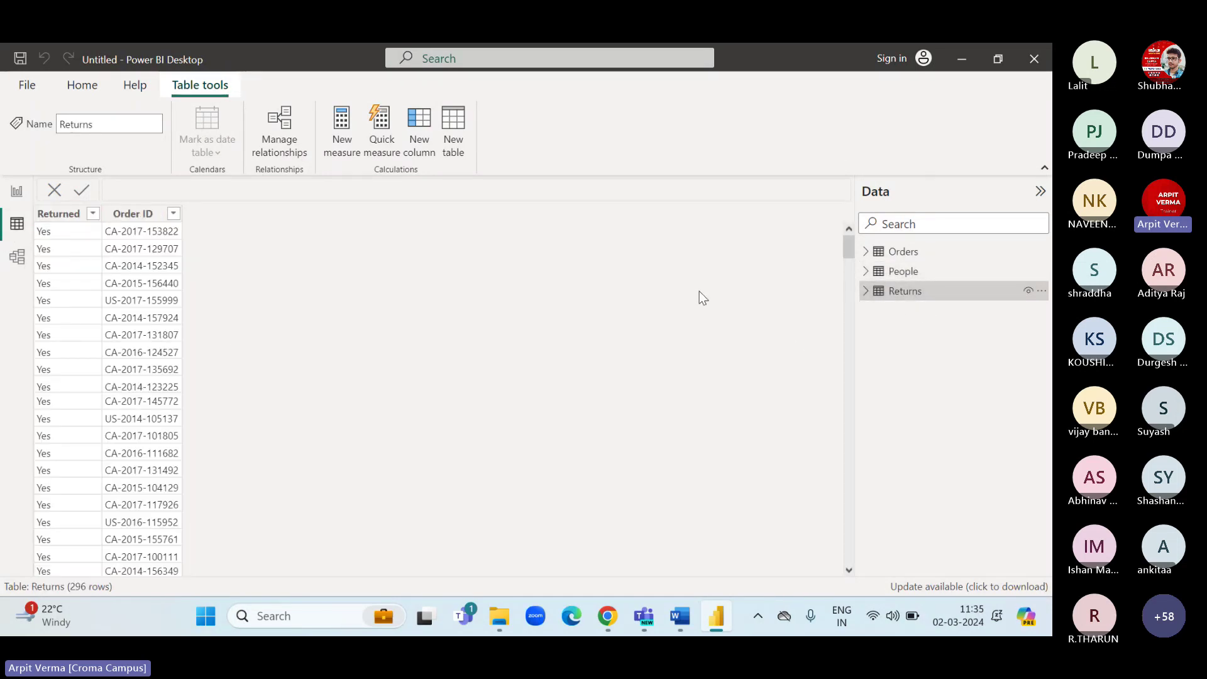
left_click(909, 252)
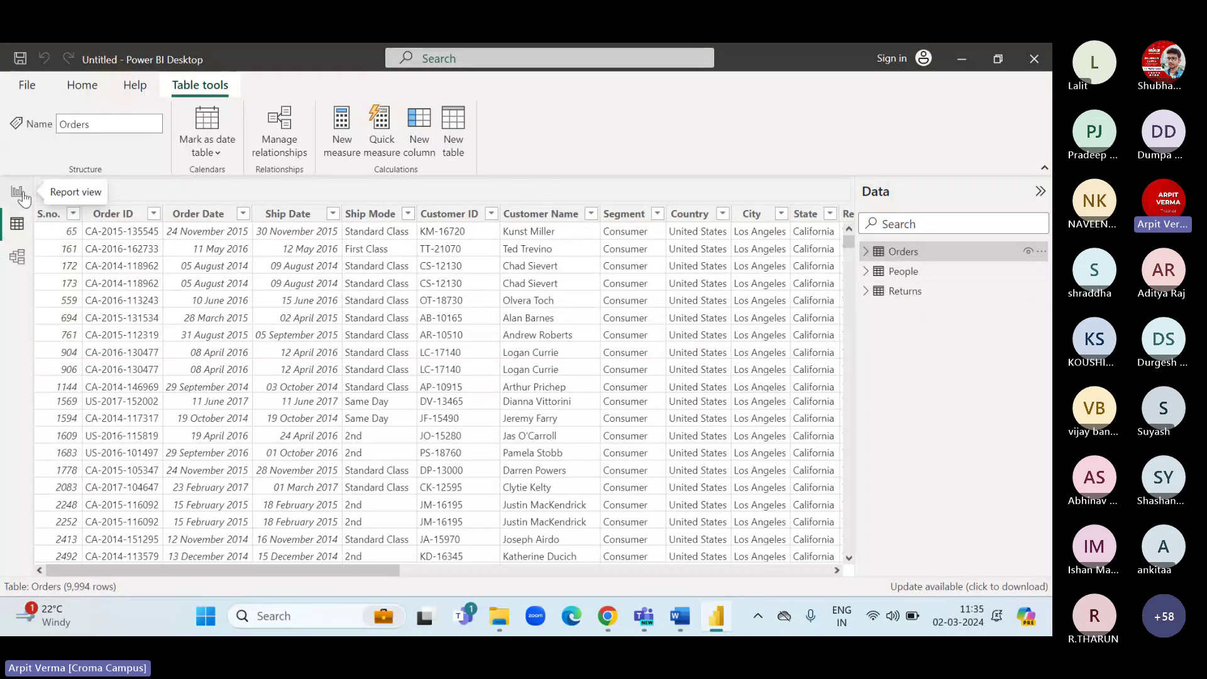
List the Orders fields in Report view, glance at Data view, and return to Page 3's canvas.
left_click(19, 192)
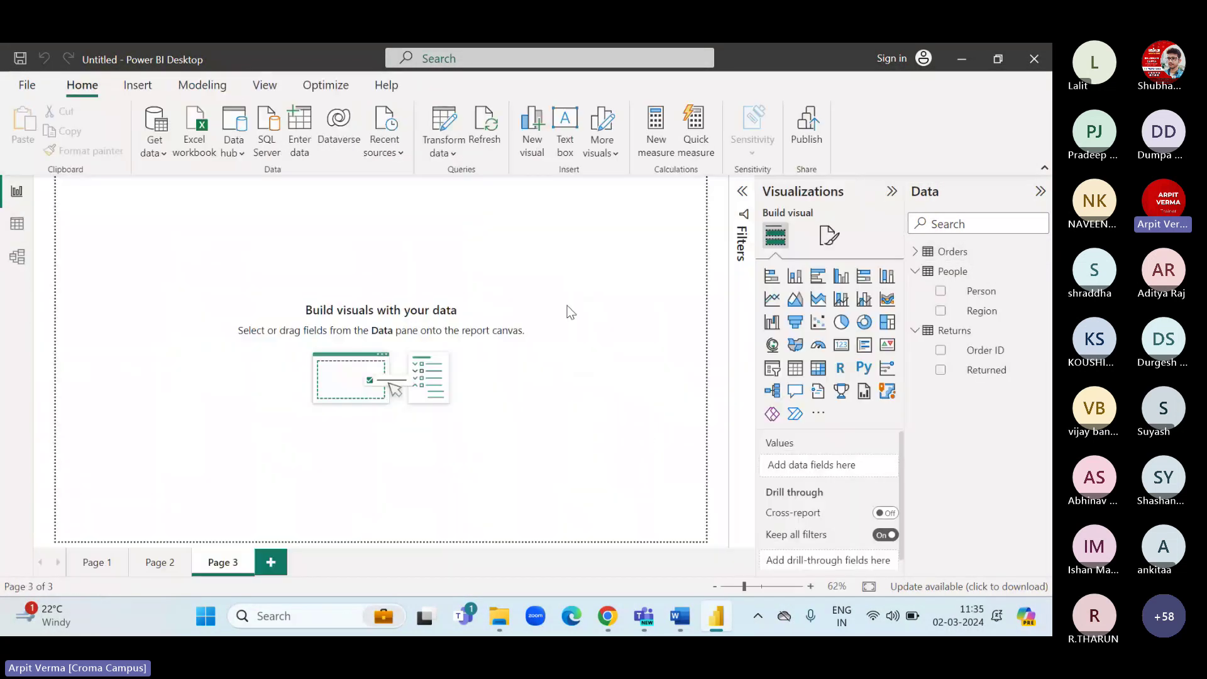
left_click(923, 254)
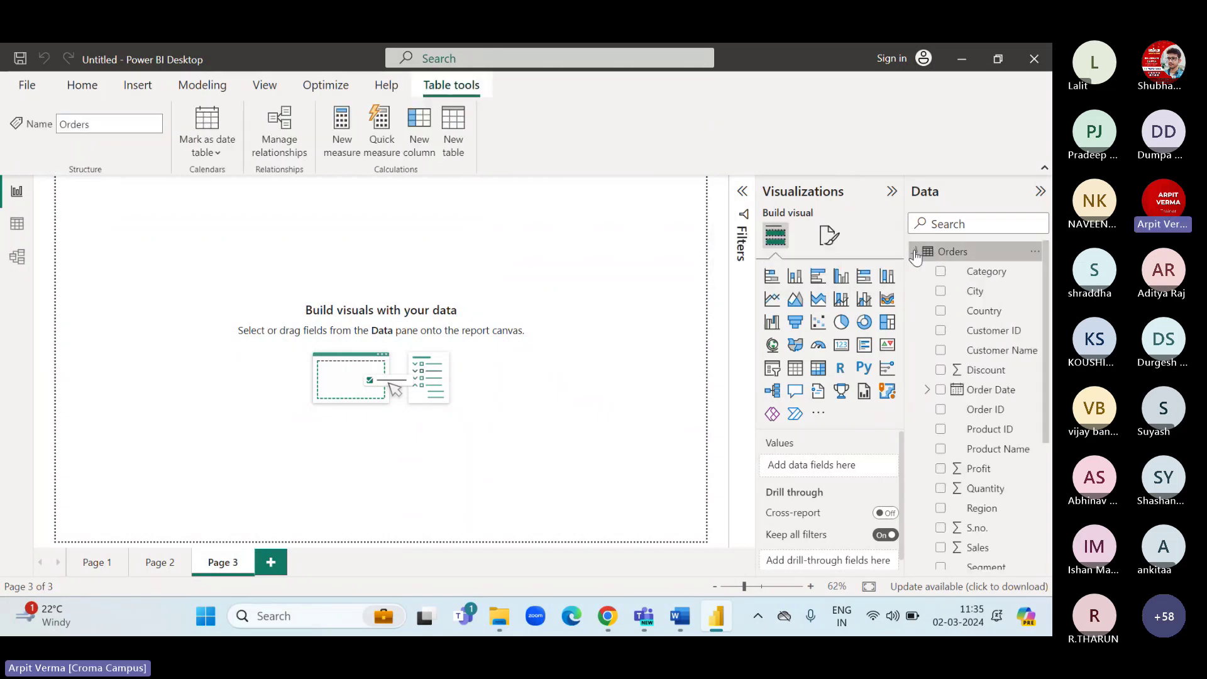
left_click(979, 274)
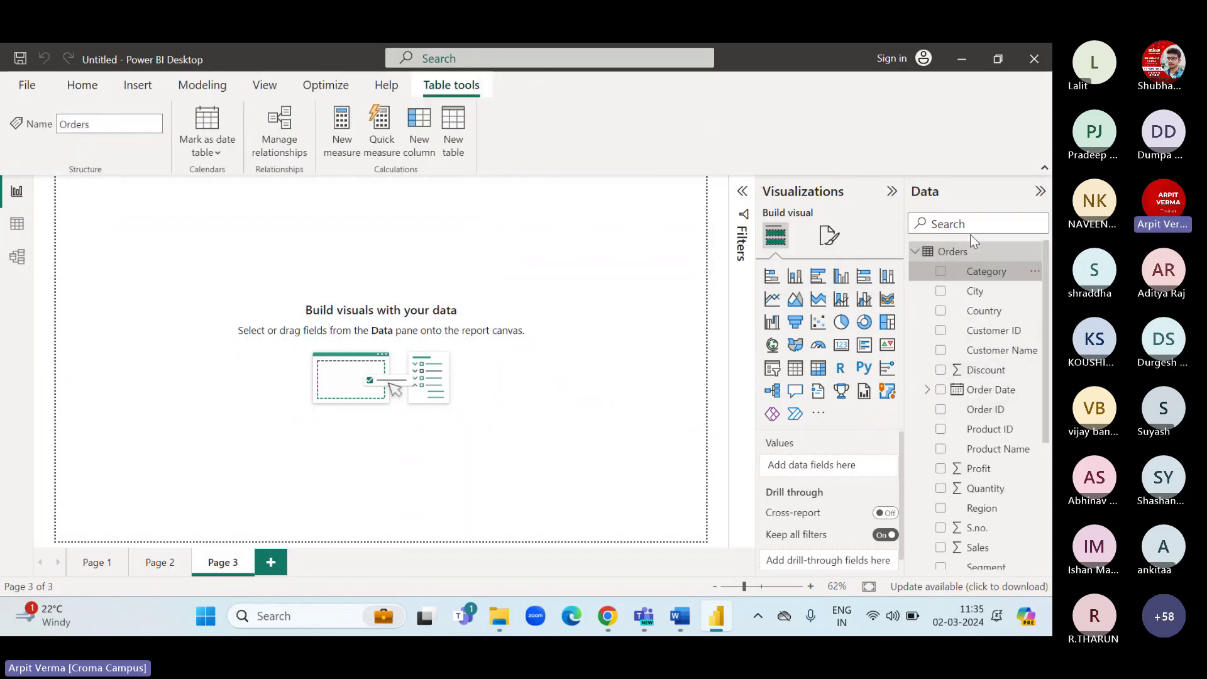
left_click(953, 252)
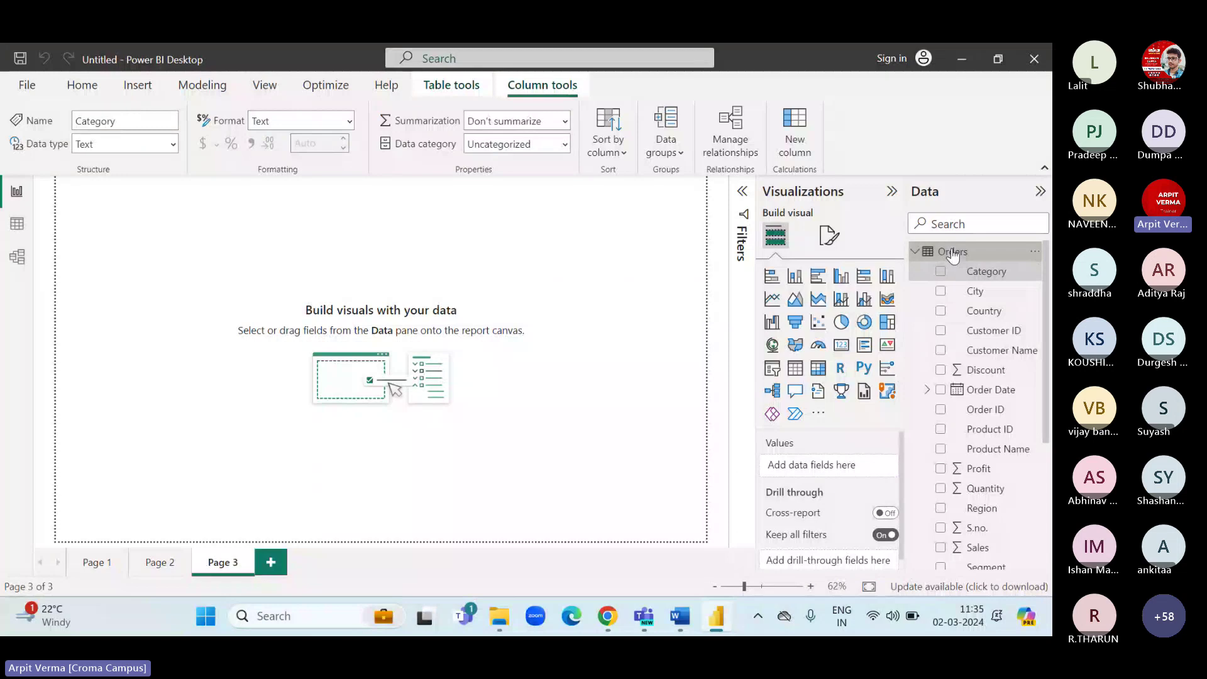
left_click(17, 224)
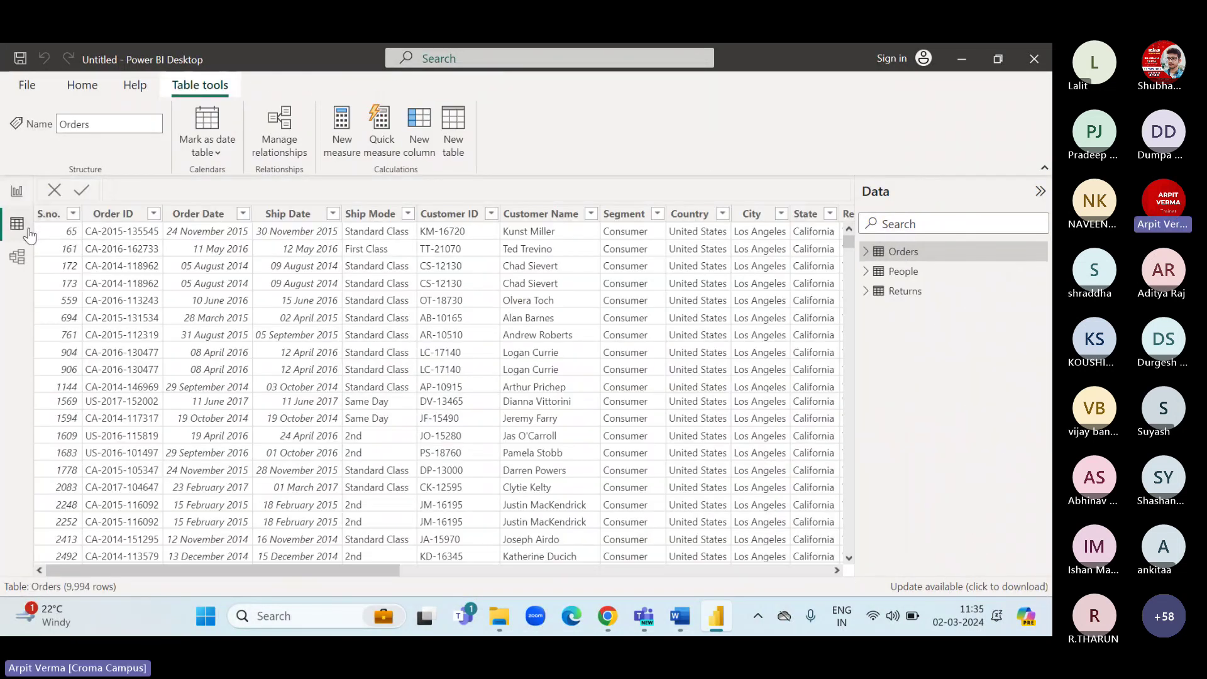
left_click(17, 192)
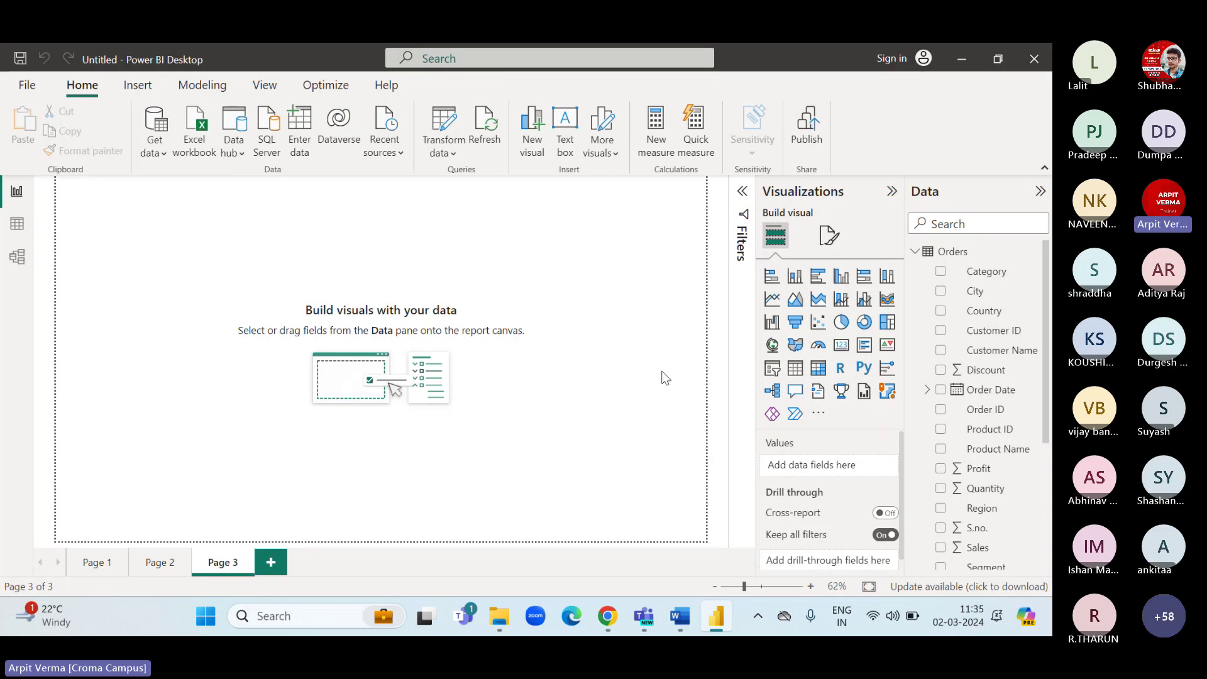
Add a stacked column chart to Page 3, enlarge it, and collapse the Filters pane.
left_click(795, 277)
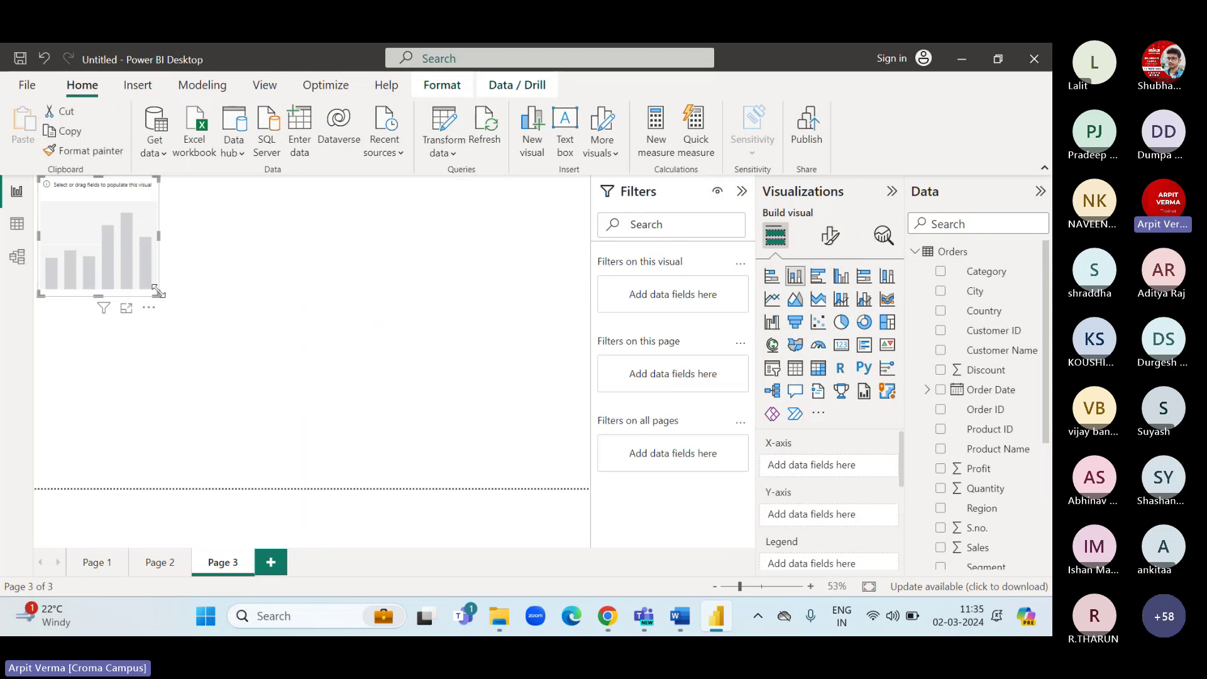
left_click_drag(345, 444, 385, 485)
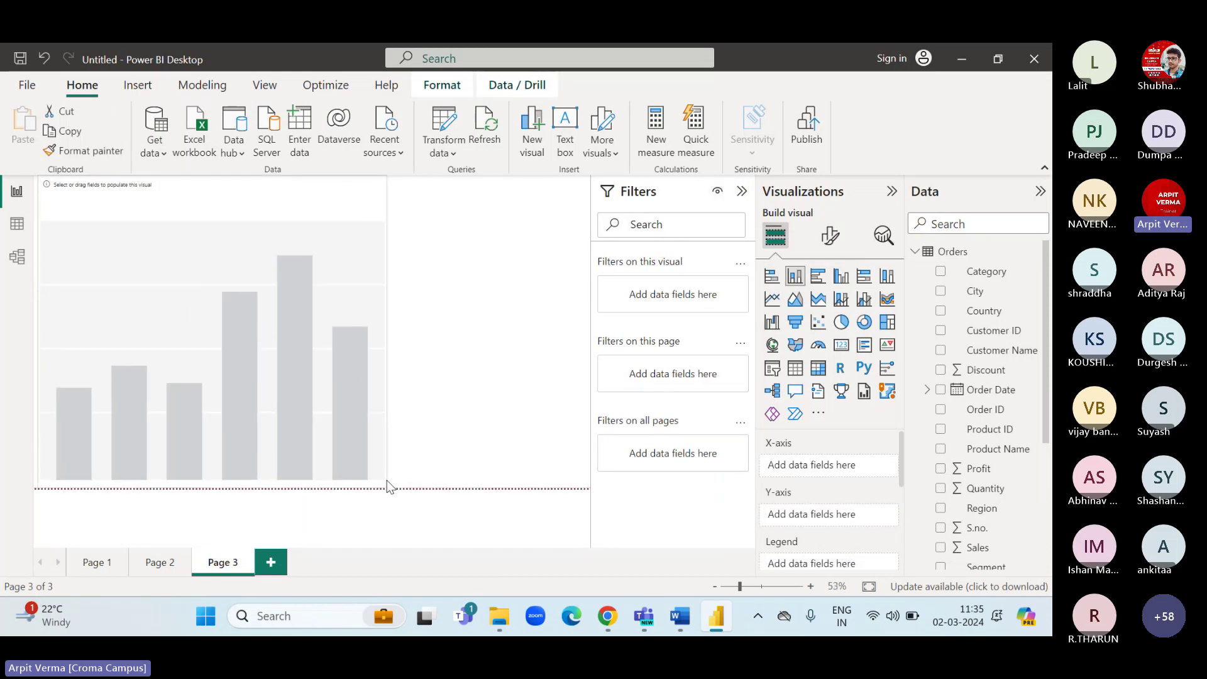
left_click(741, 192)
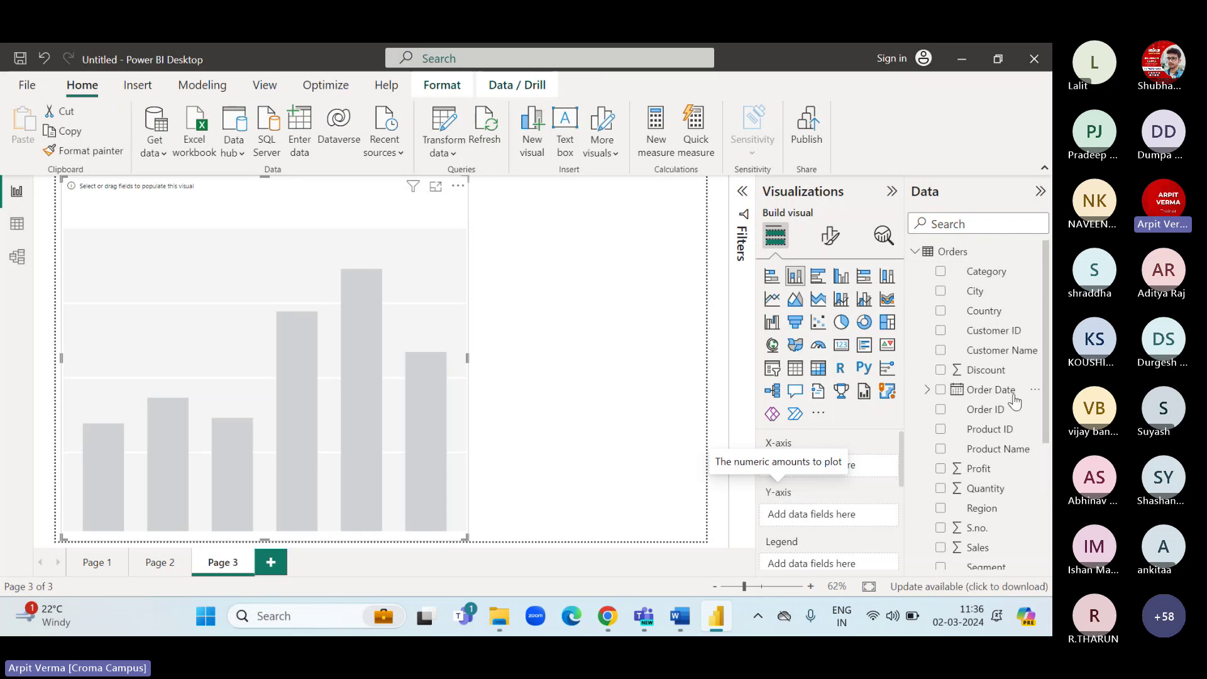
scroll(1014, 408, "down", 2)
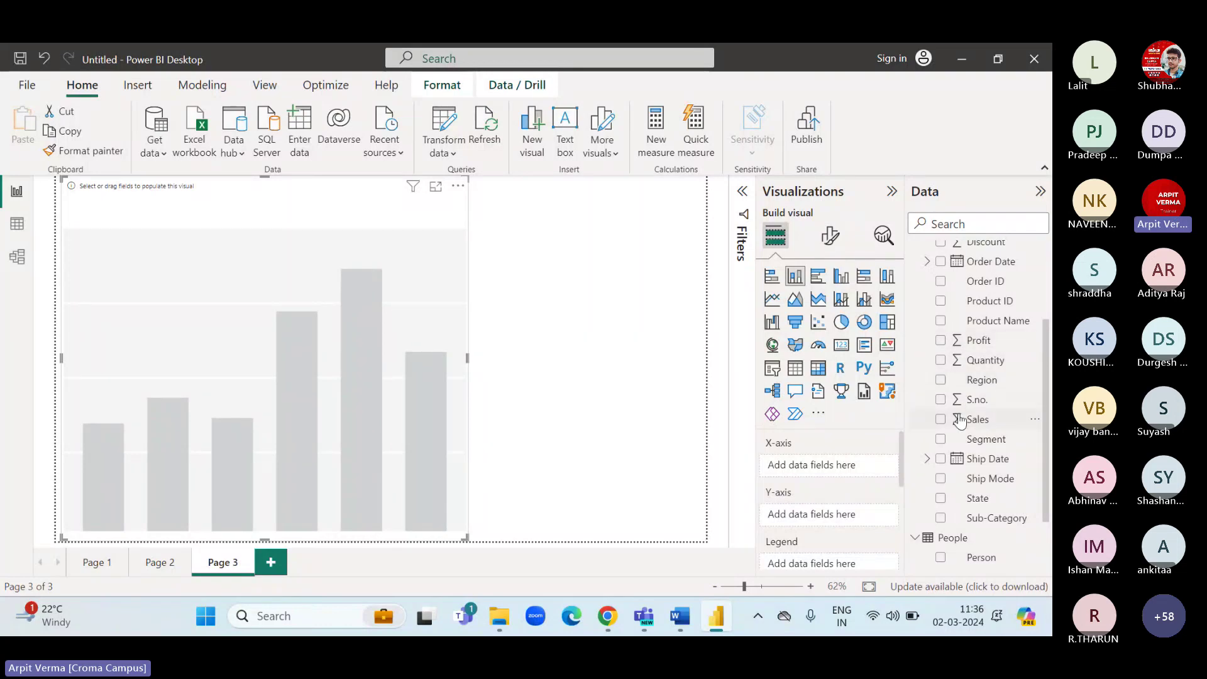
scroll(959, 418, "up", 3)
scroll(960, 415, "up", 1)
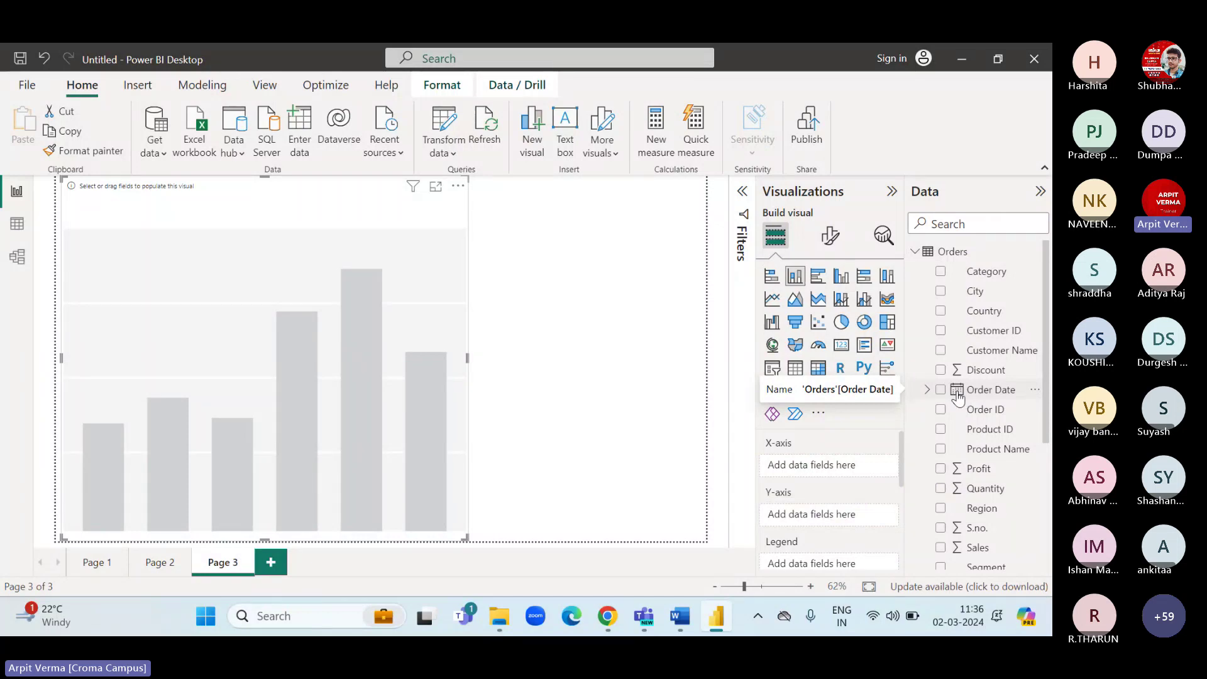
scroll(958, 399, "down", 3)
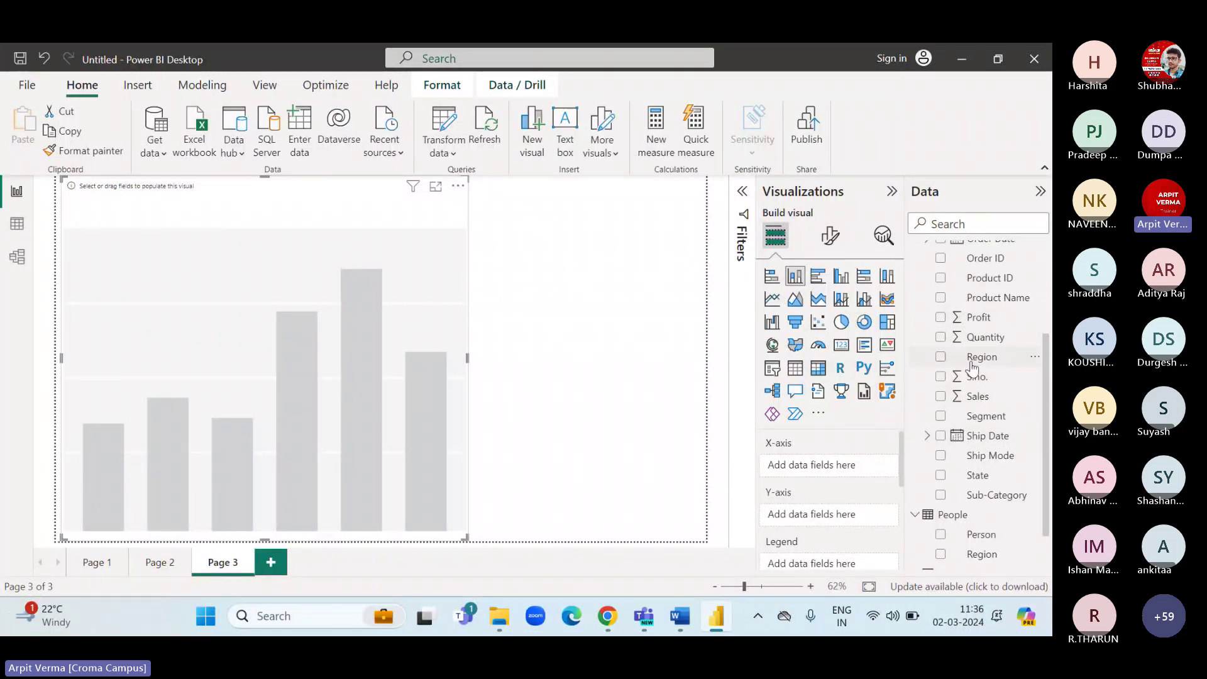
scroll(971, 314, "up", 3)
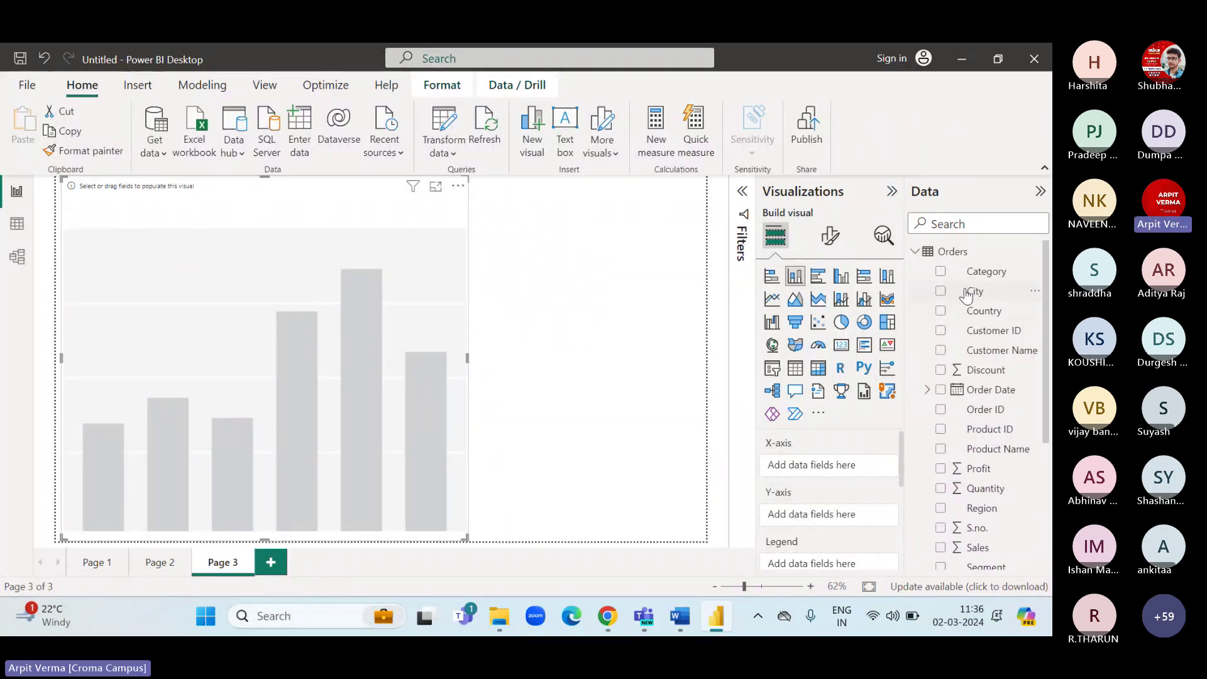
Put Category on the X-axis and Sales on the Y-axis, confirming the Sum aggregation.
left_click_drag(984, 272, 816, 465)
scroll(973, 463, "down", 3)
scroll(972, 463, "down", 1)
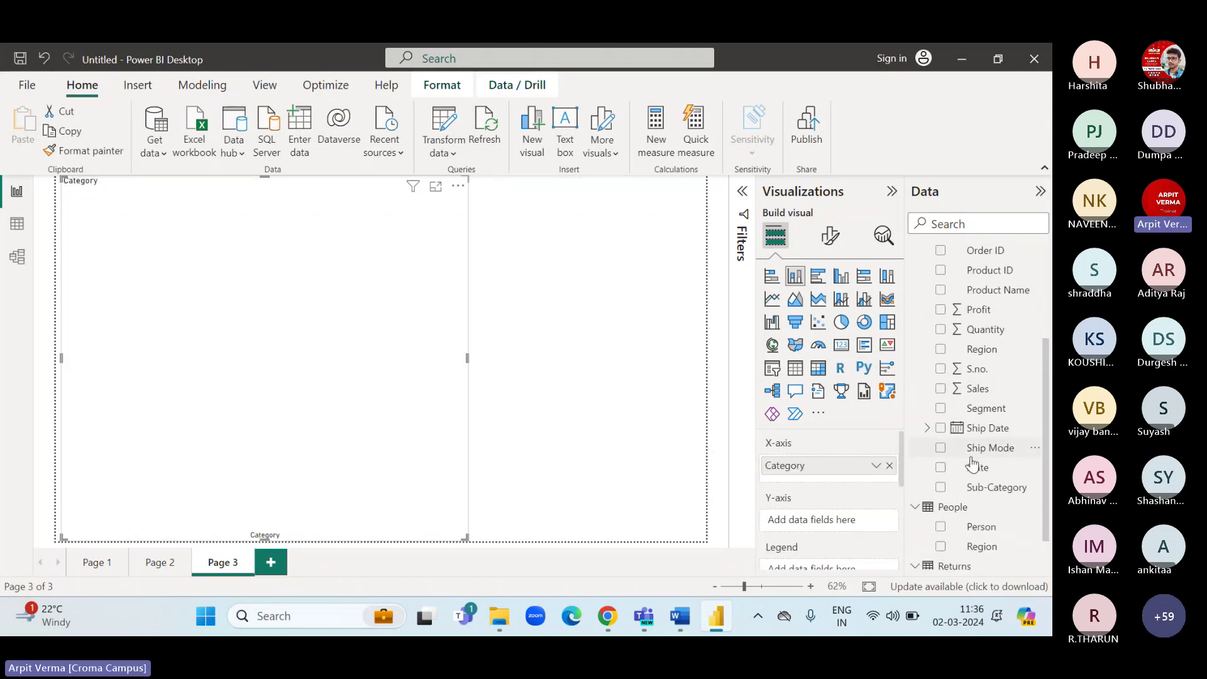
left_click_drag(978, 386, 839, 525)
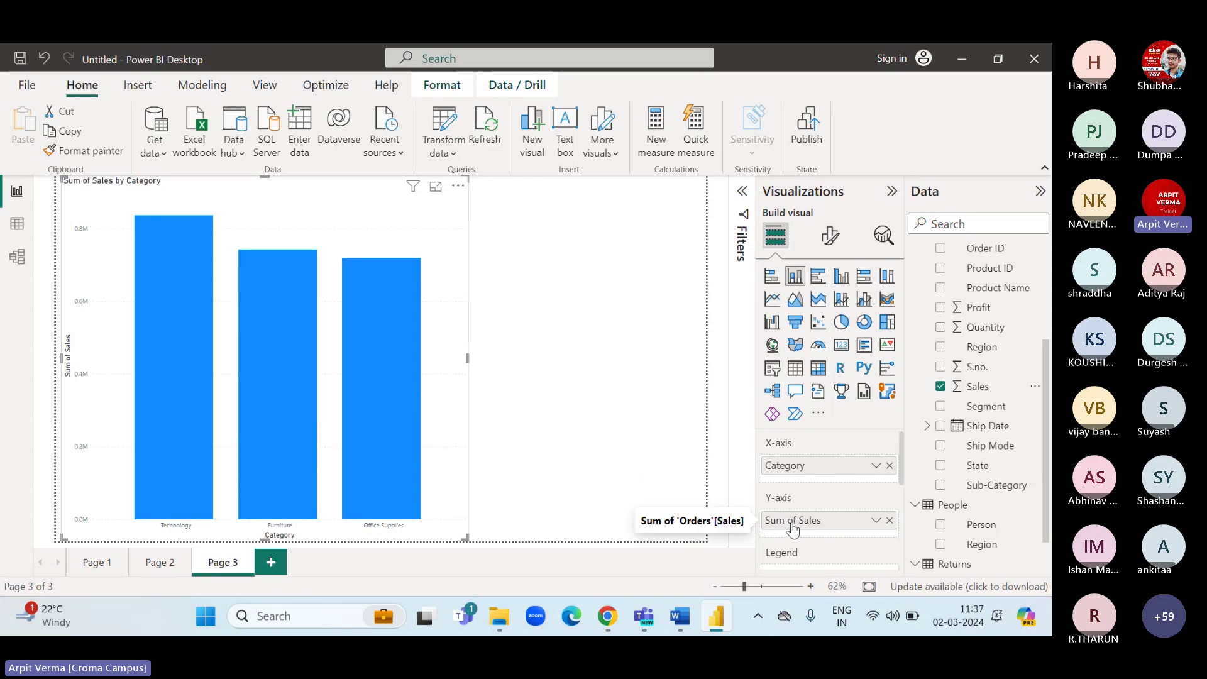
left_click(875, 521)
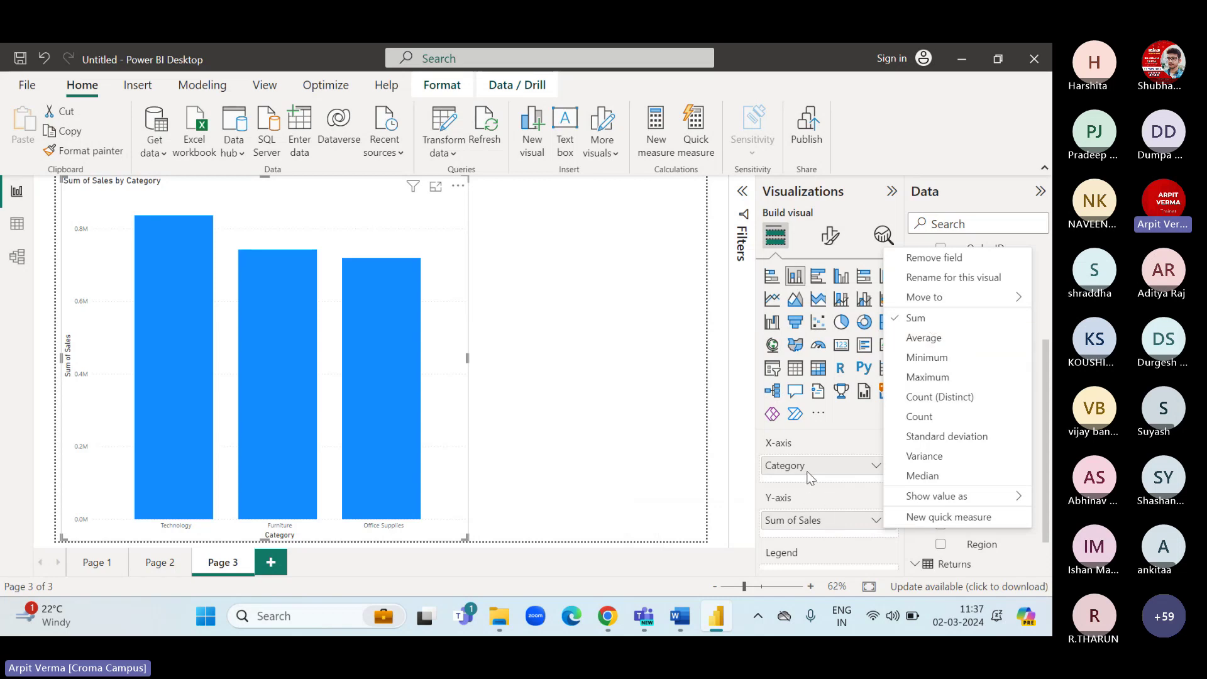
left_click(221, 511)
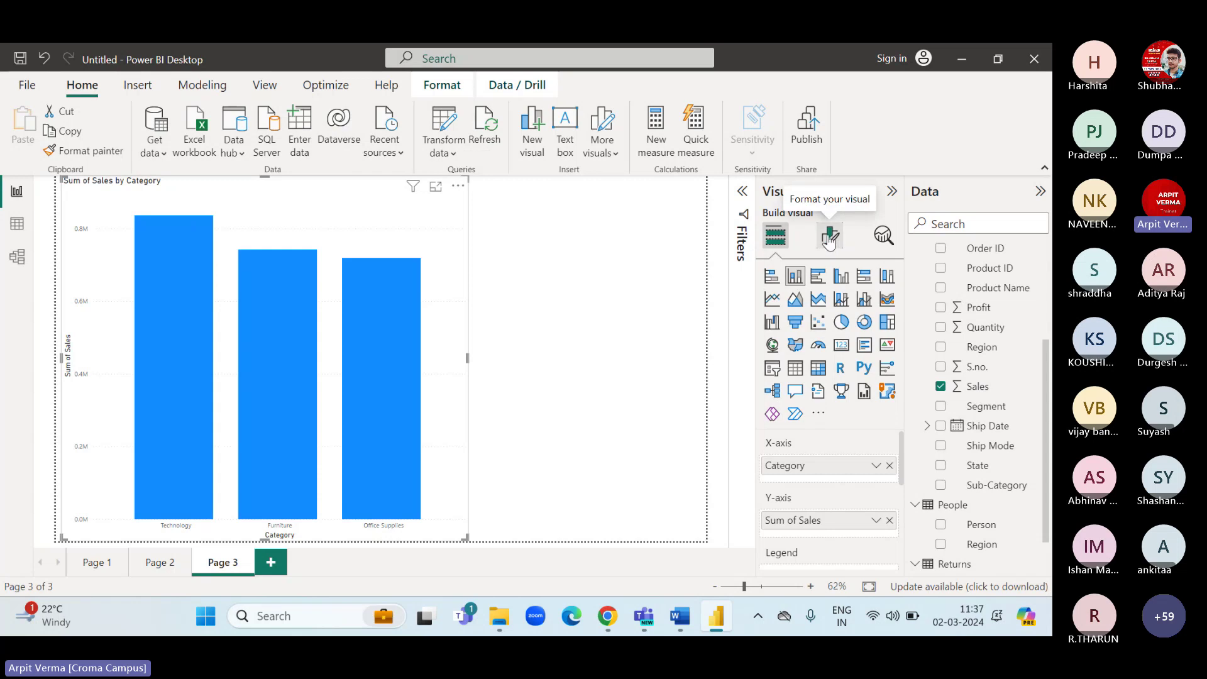
Make the X-axis category labels bold, black and size 21.
left_click(830, 237)
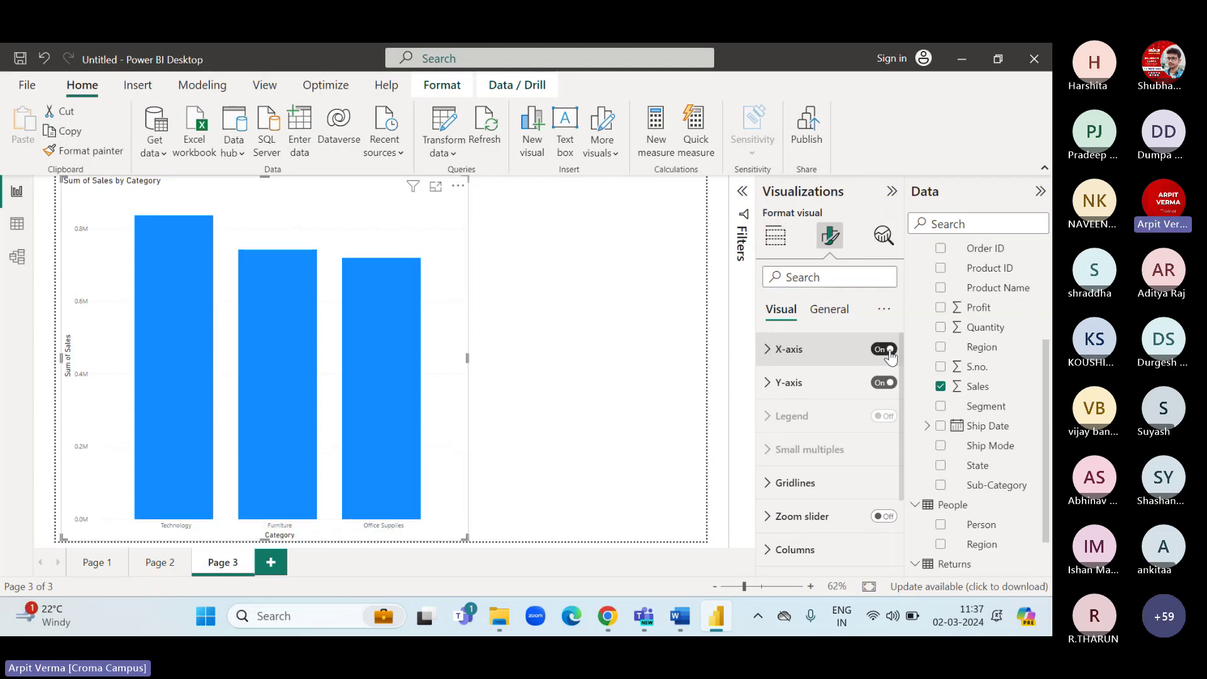
left_click(888, 350)
left_click(889, 350)
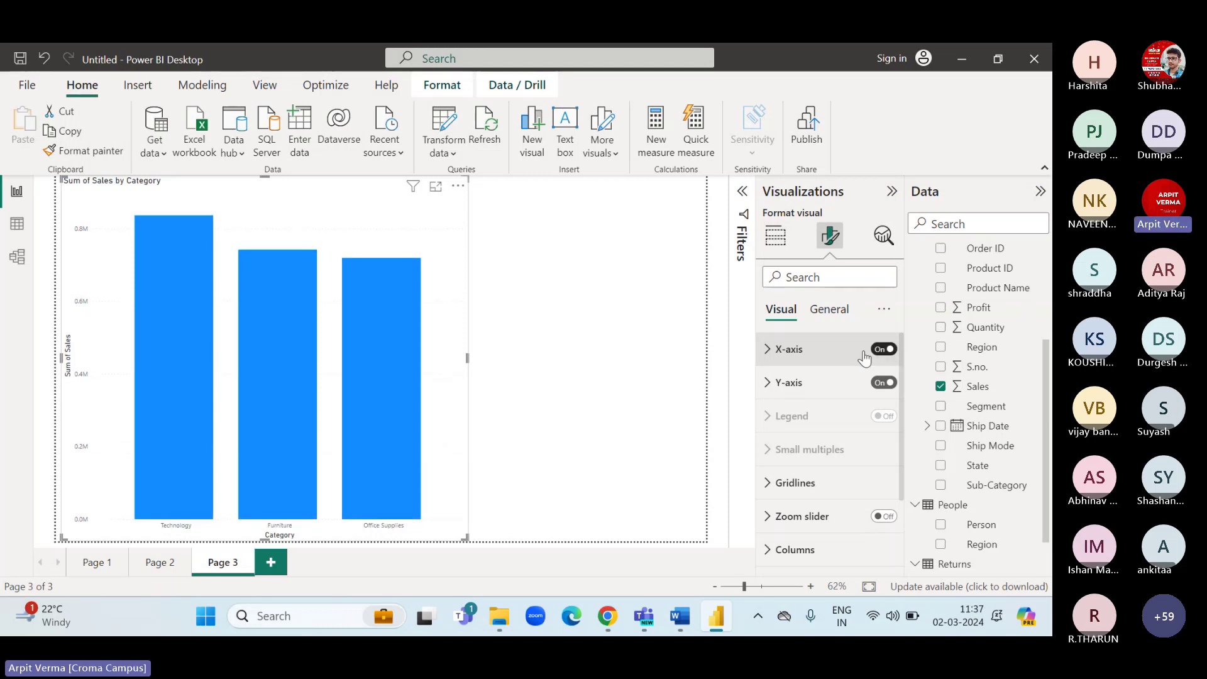
left_click(762, 357)
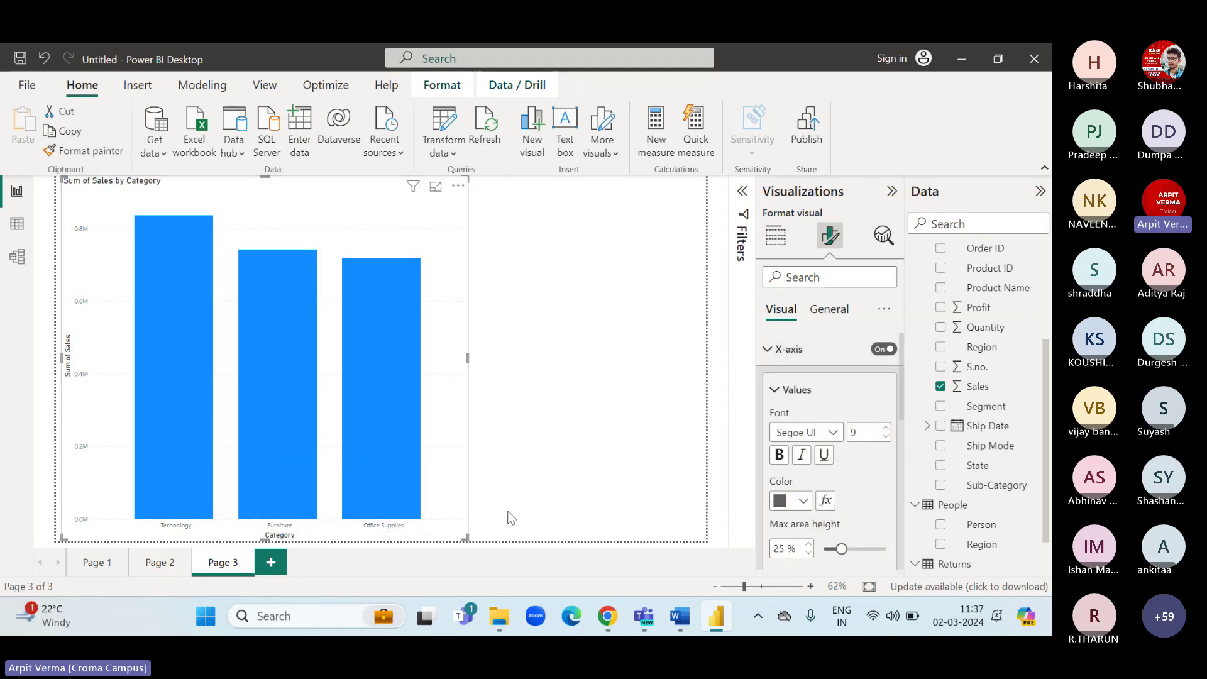
left_click(780, 454)
left_click(885, 428)
left_click(886, 427)
left_click(885, 427)
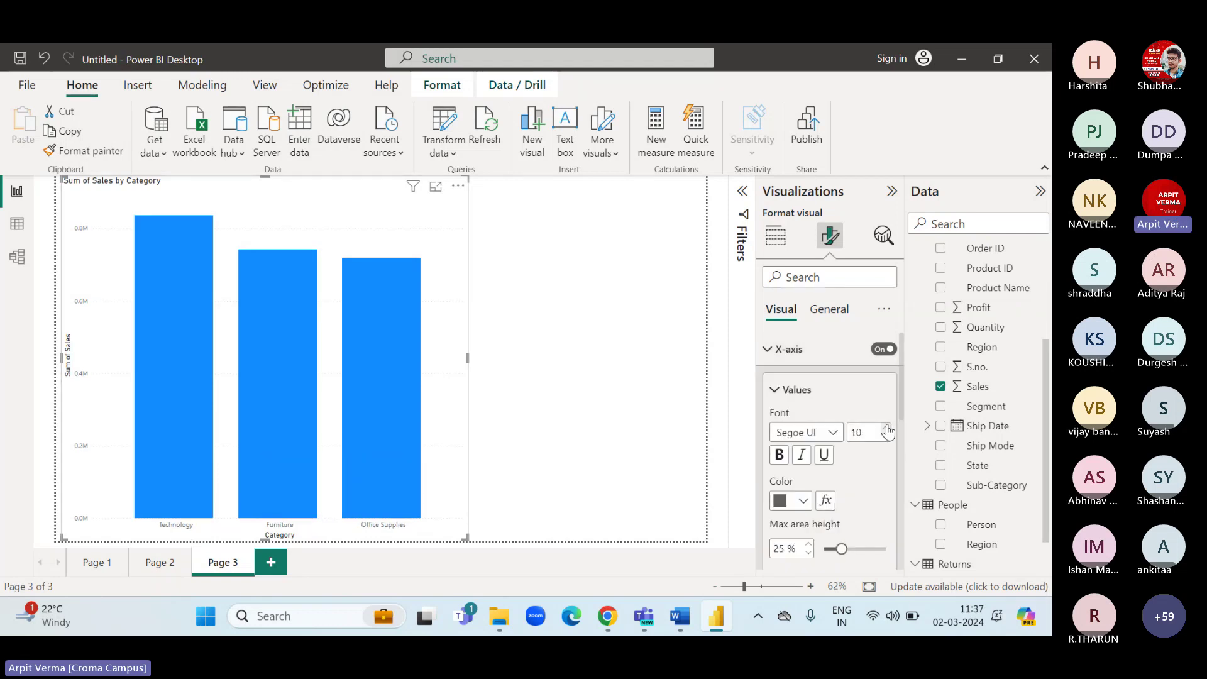
left_click(885, 427)
left_click(885, 428)
left_click(885, 428)
left_click(885, 427)
left_click(885, 427)
left_click(886, 427)
left_click(885, 427)
left_click(885, 427)
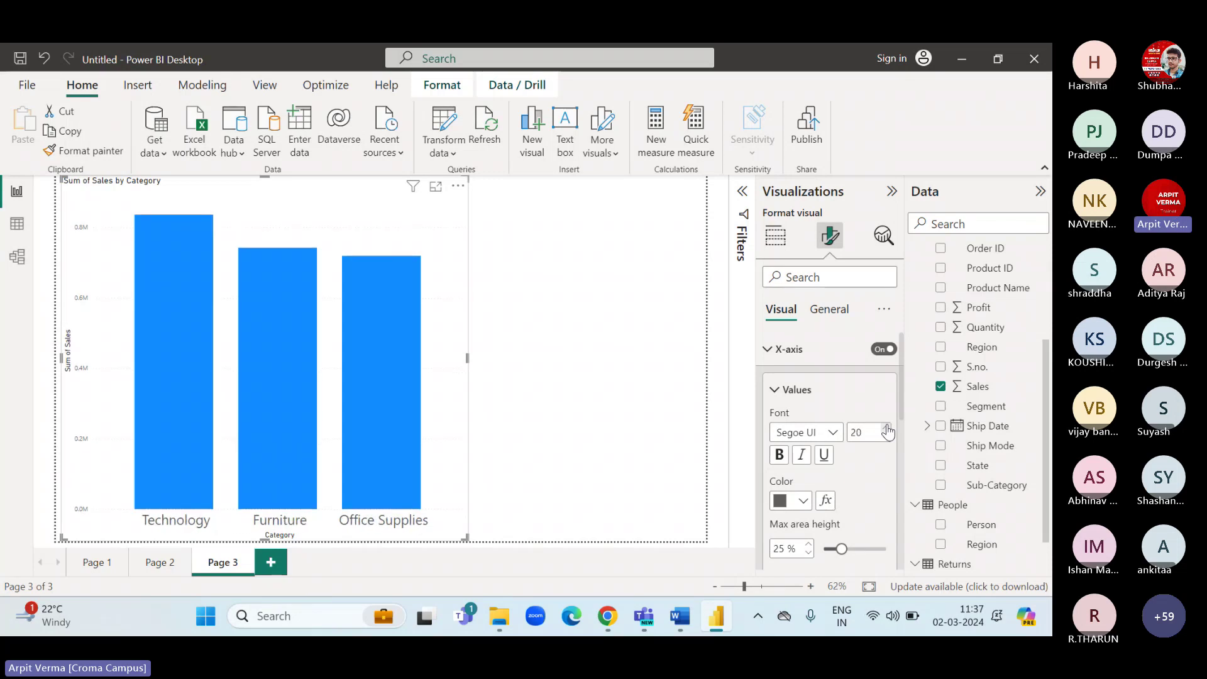
left_click(778, 455)
left_click(799, 507)
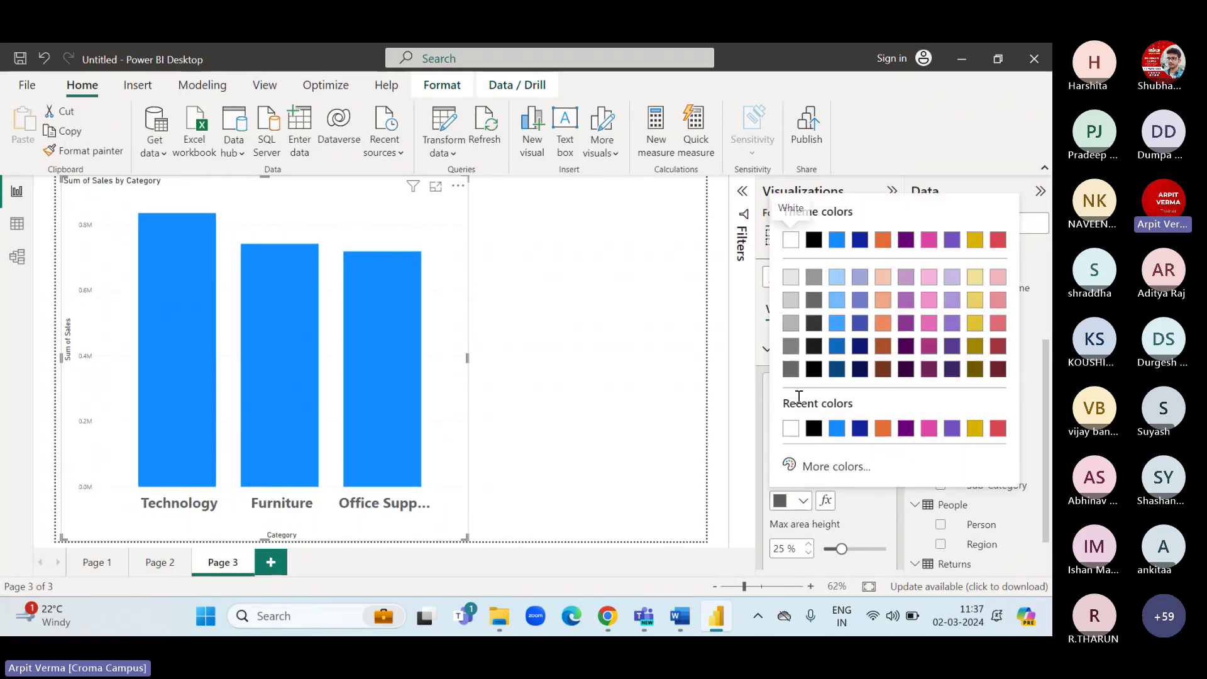
left_click(817, 426)
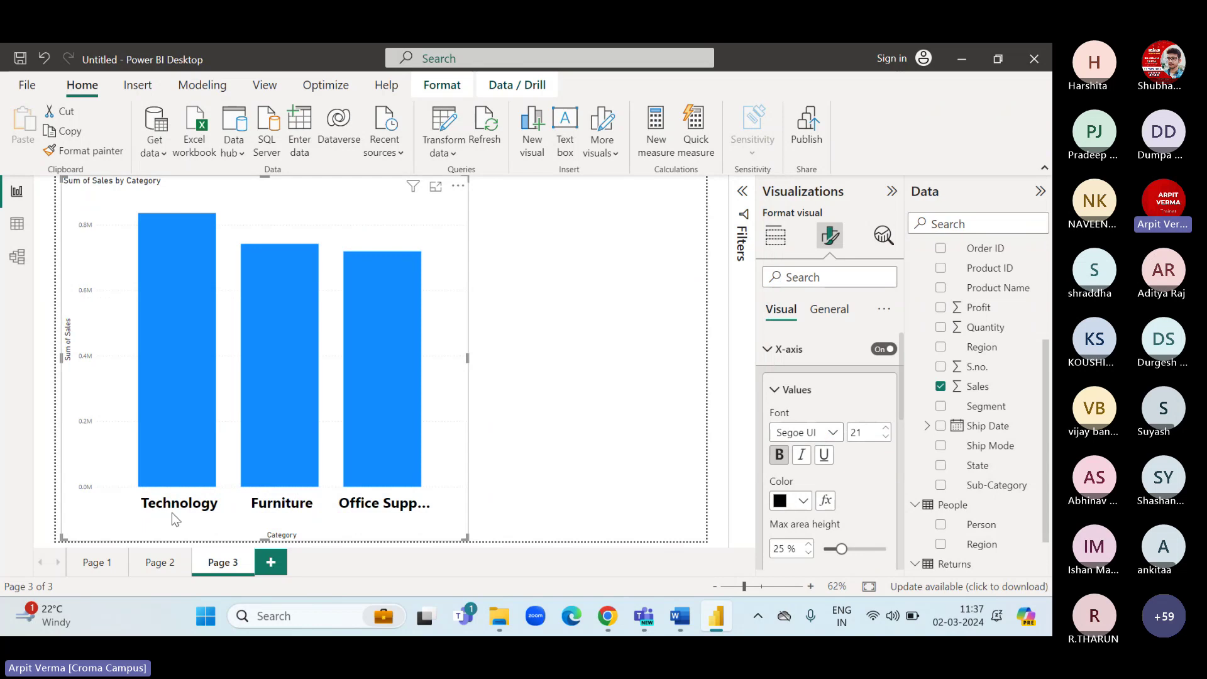
Widen the chart so Office Supplies fits and hide the X-axis Category title.
left_click_drag(467, 357, 630, 357)
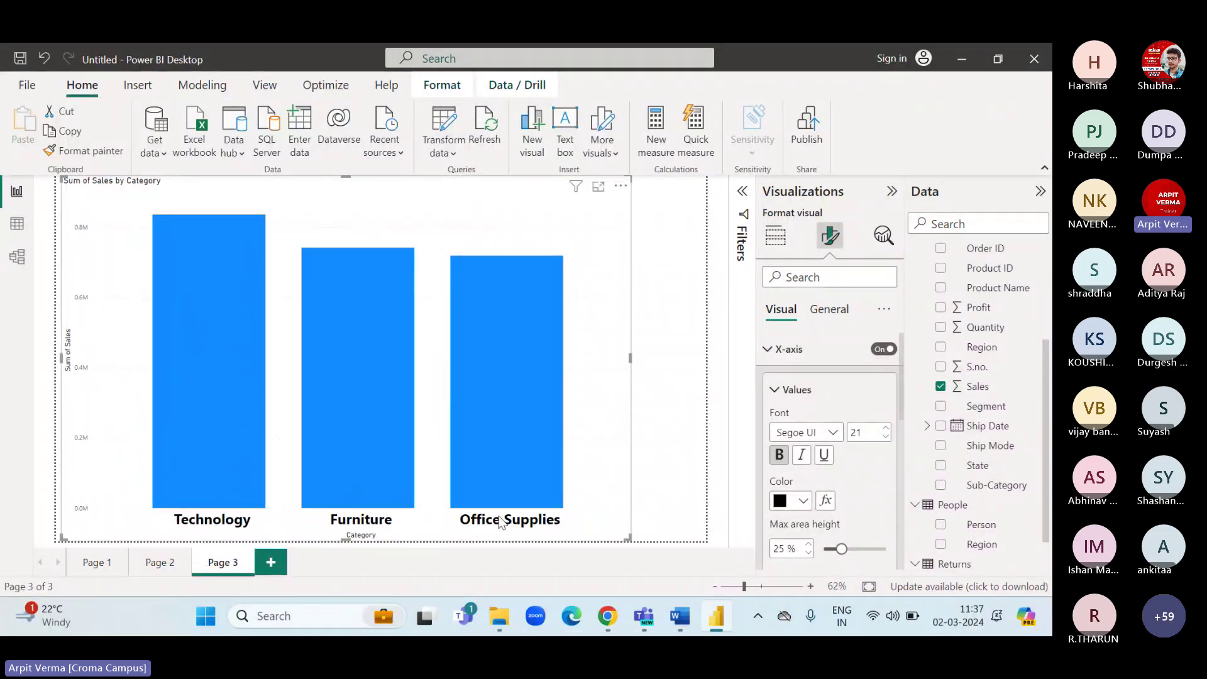
scroll(846, 415, "down", 3)
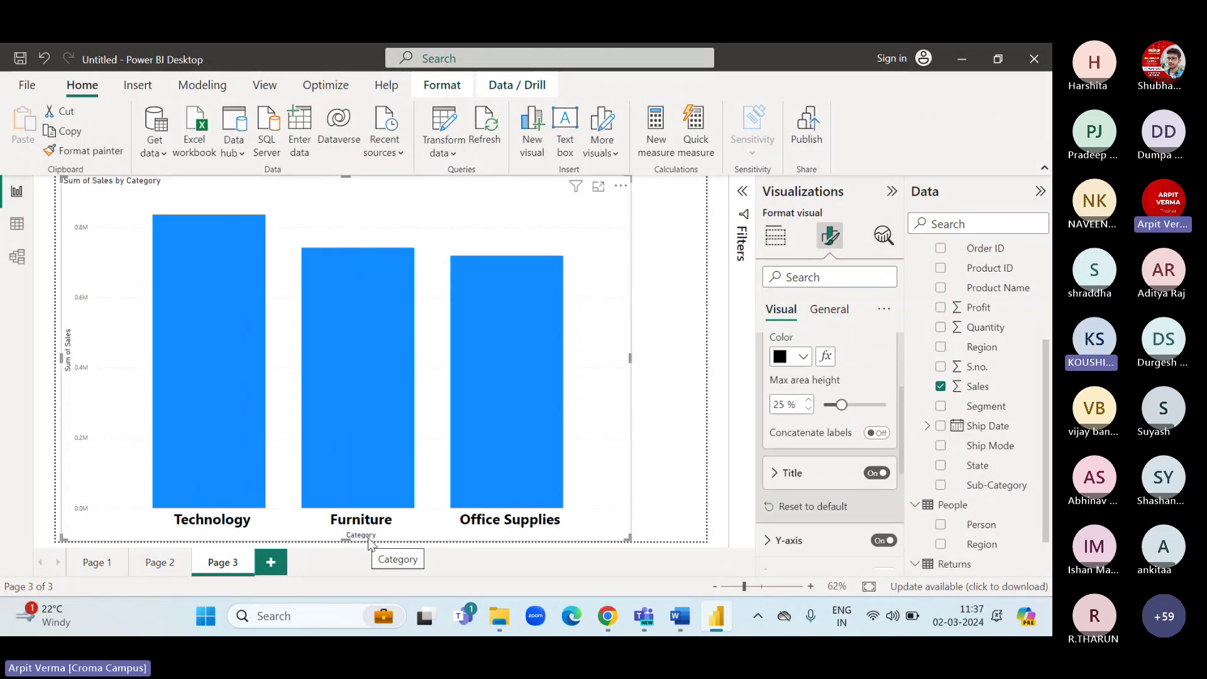
left_click(876, 473)
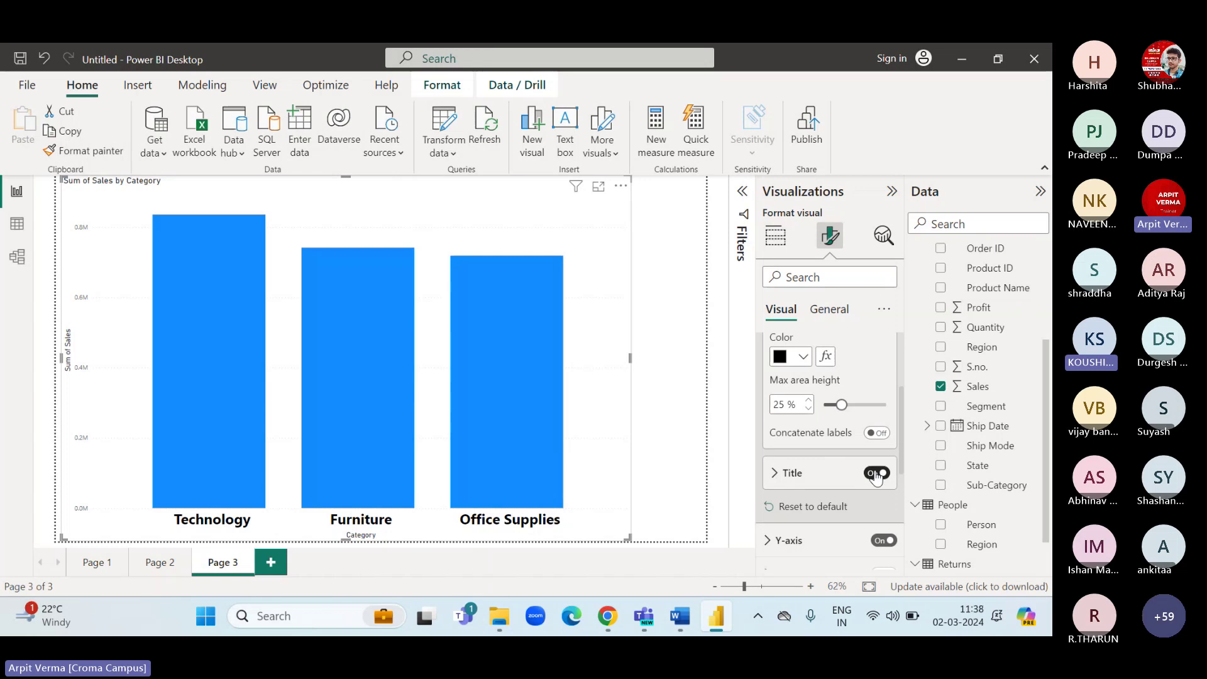
left_click(876, 473)
left_click(877, 473)
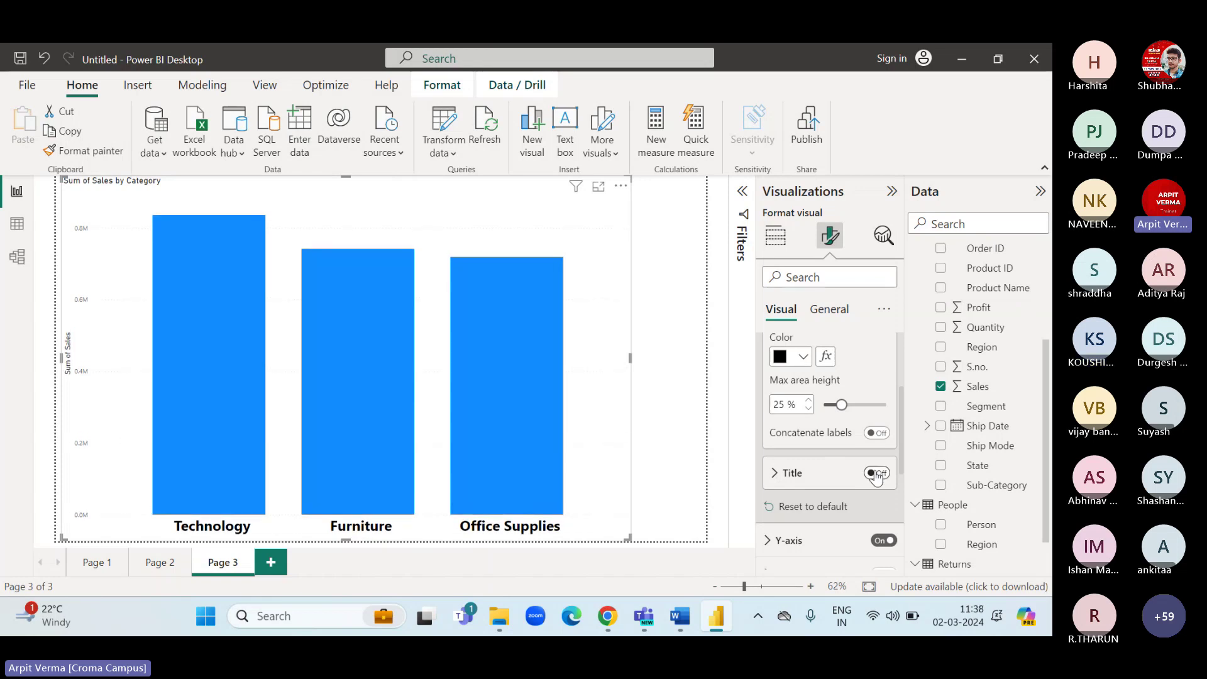
left_click(876, 473)
left_click(877, 473)
scroll(836, 427, "up", 3)
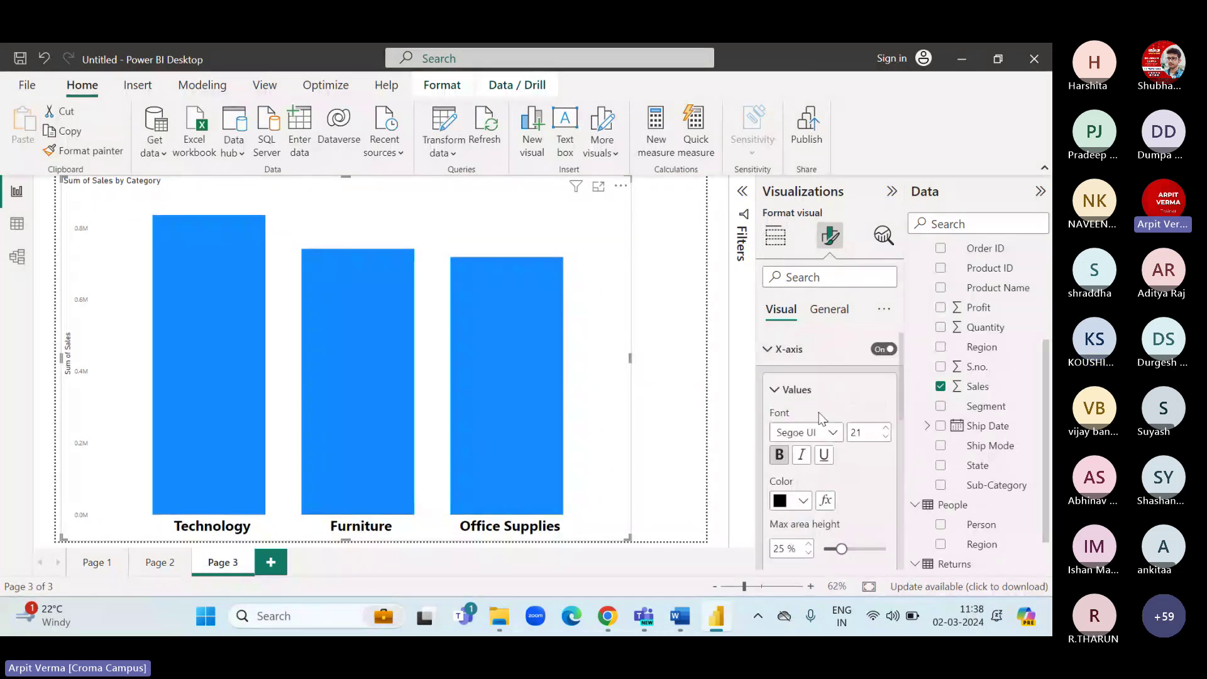
left_click(762, 349)
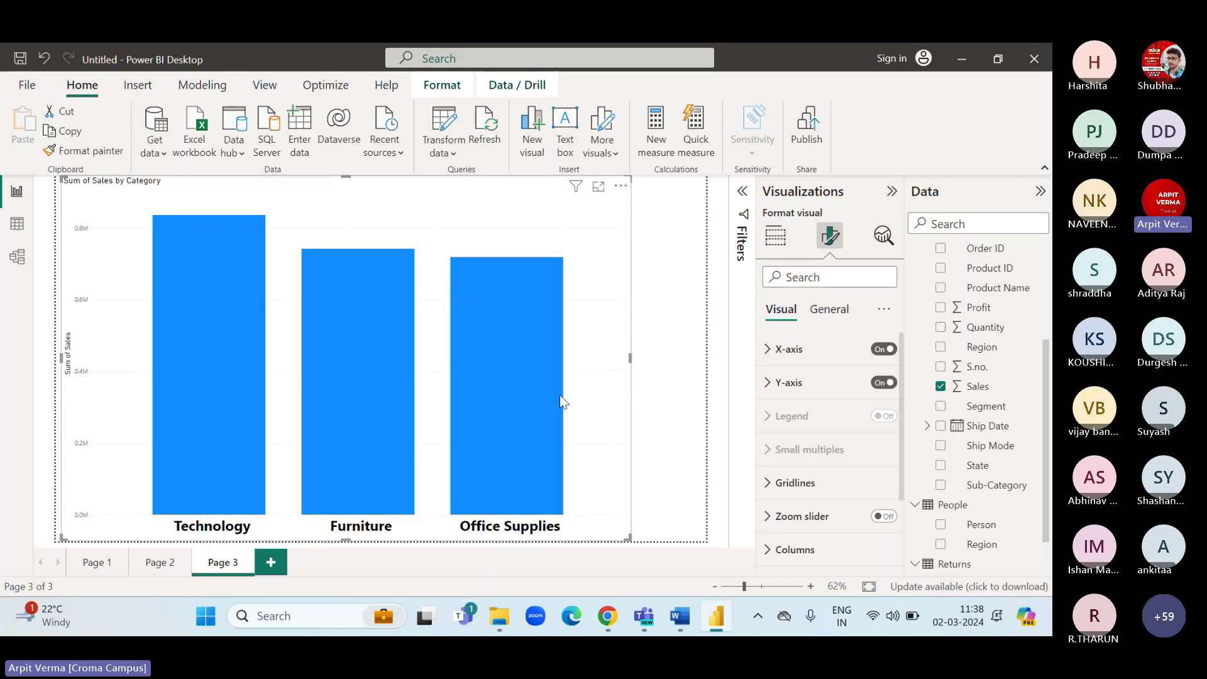
Hide the Sum of Sales title on the Y-axis.
left_click(778, 384)
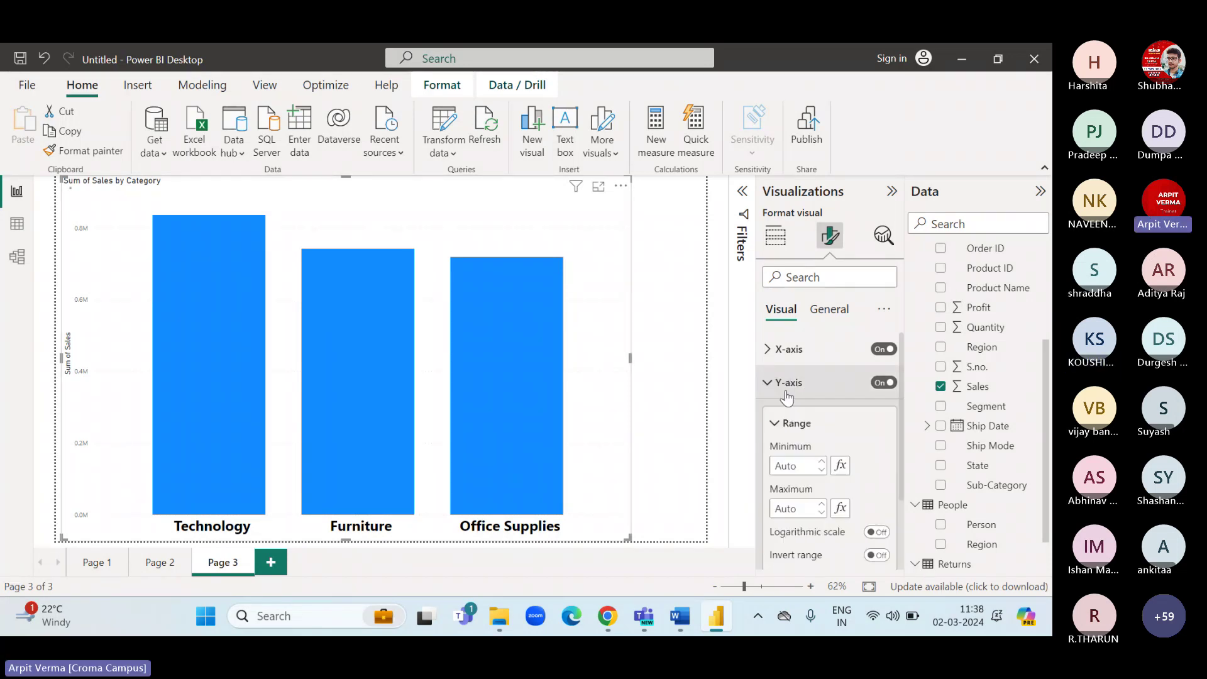
scroll(835, 443, "down", 3)
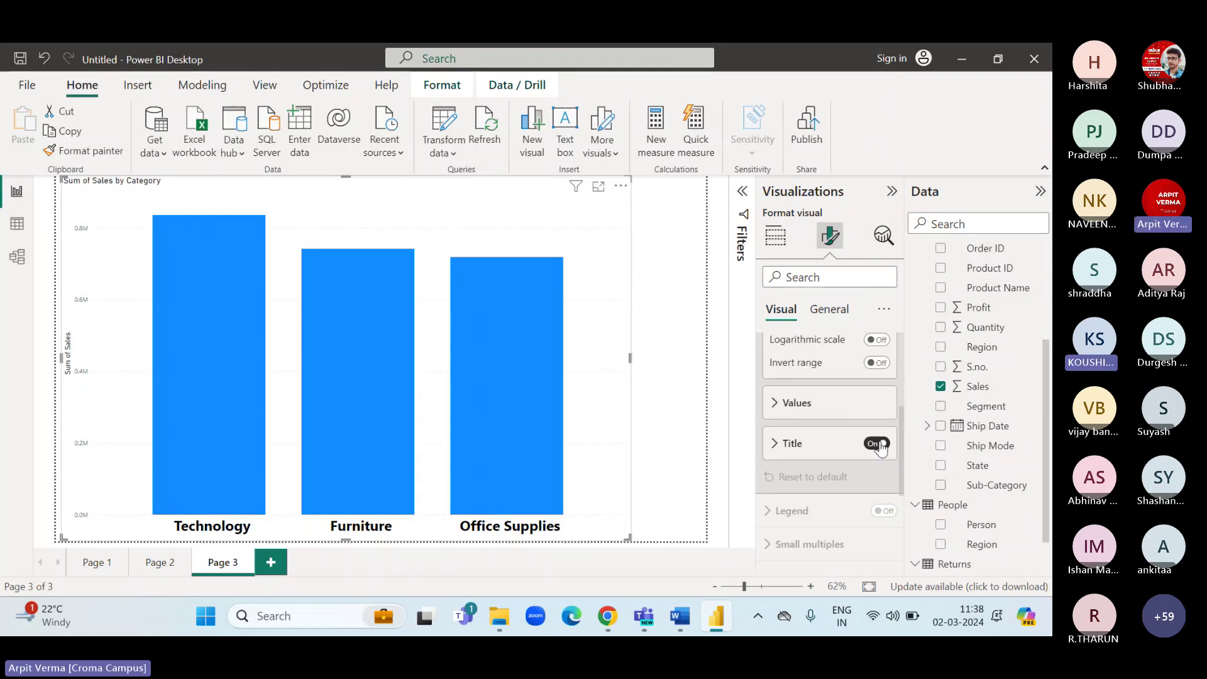
left_click(876, 444)
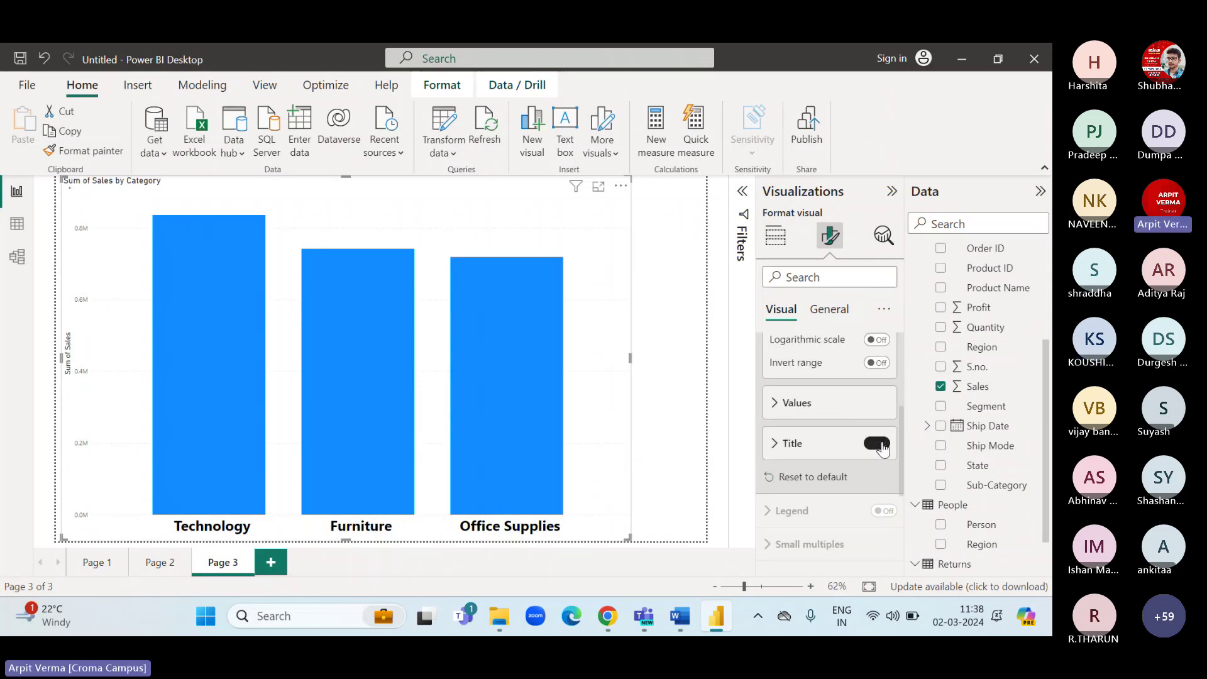
Make the Y-axis value labels bold, black and size 20.
left_click(836, 402)
scroll(846, 424, "down", 1)
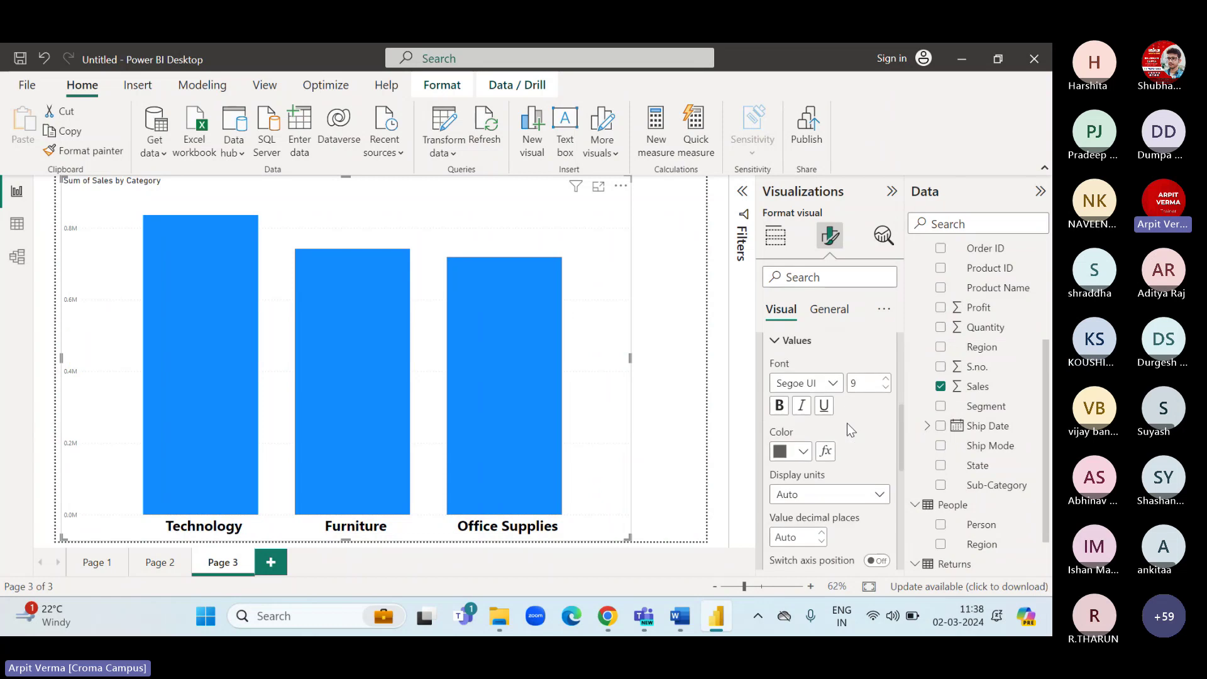
left_click(886, 380)
left_click(886, 380)
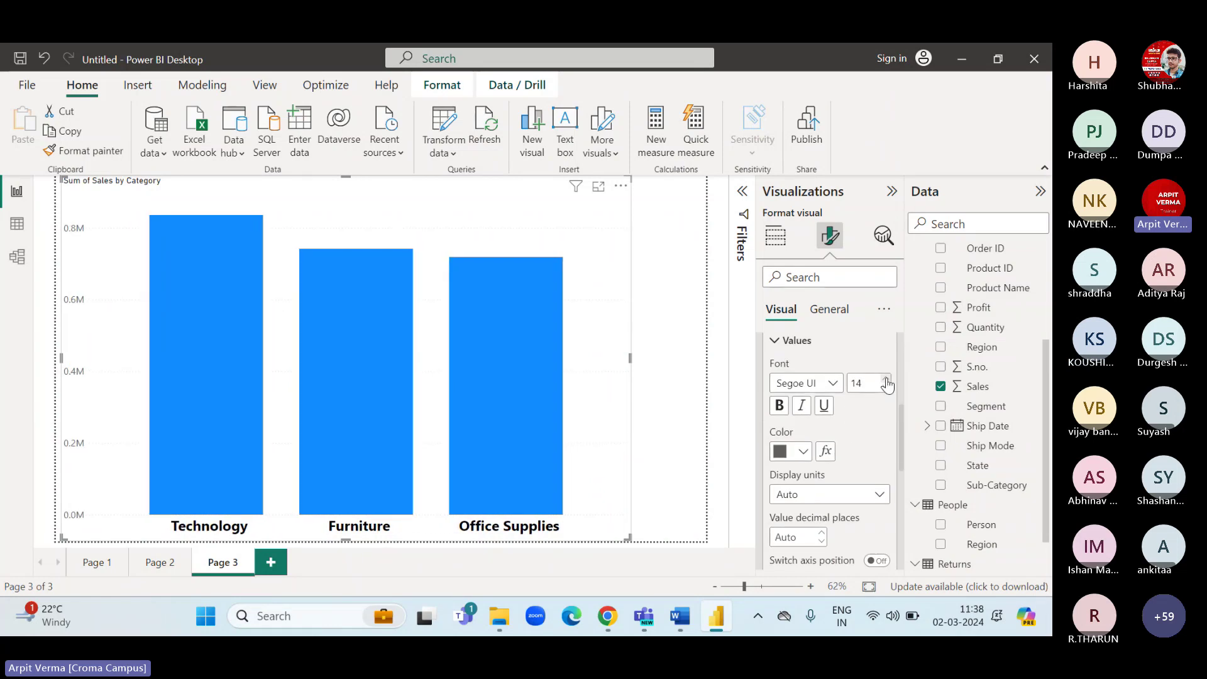
left_click(885, 380)
left_click(886, 380)
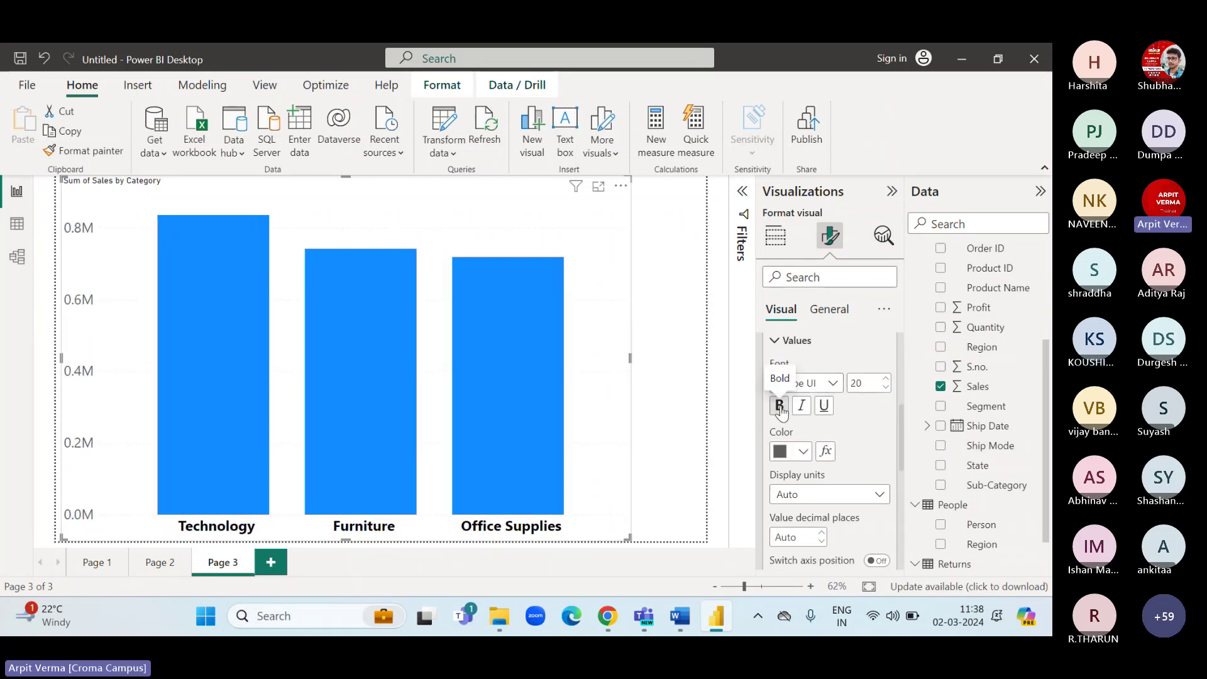
left_click(779, 405)
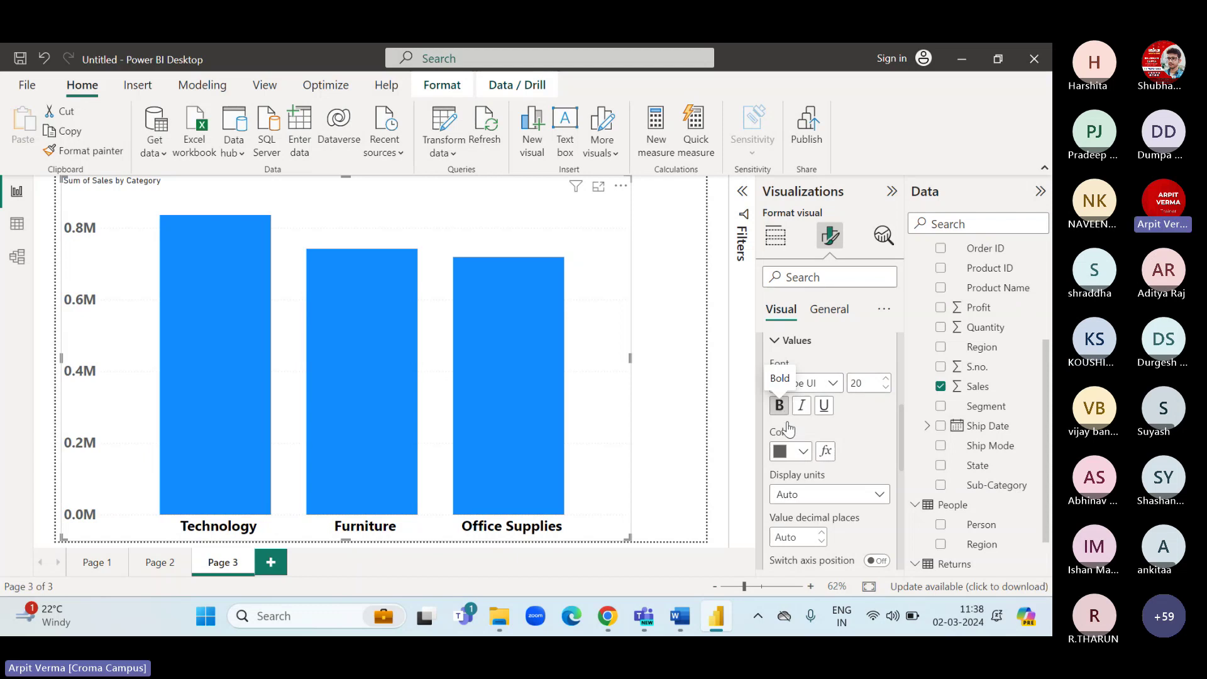
left_click(803, 450)
left_click(808, 191)
Set the Y-axis display units to Thousands.
scroll(863, 425, "down", 1)
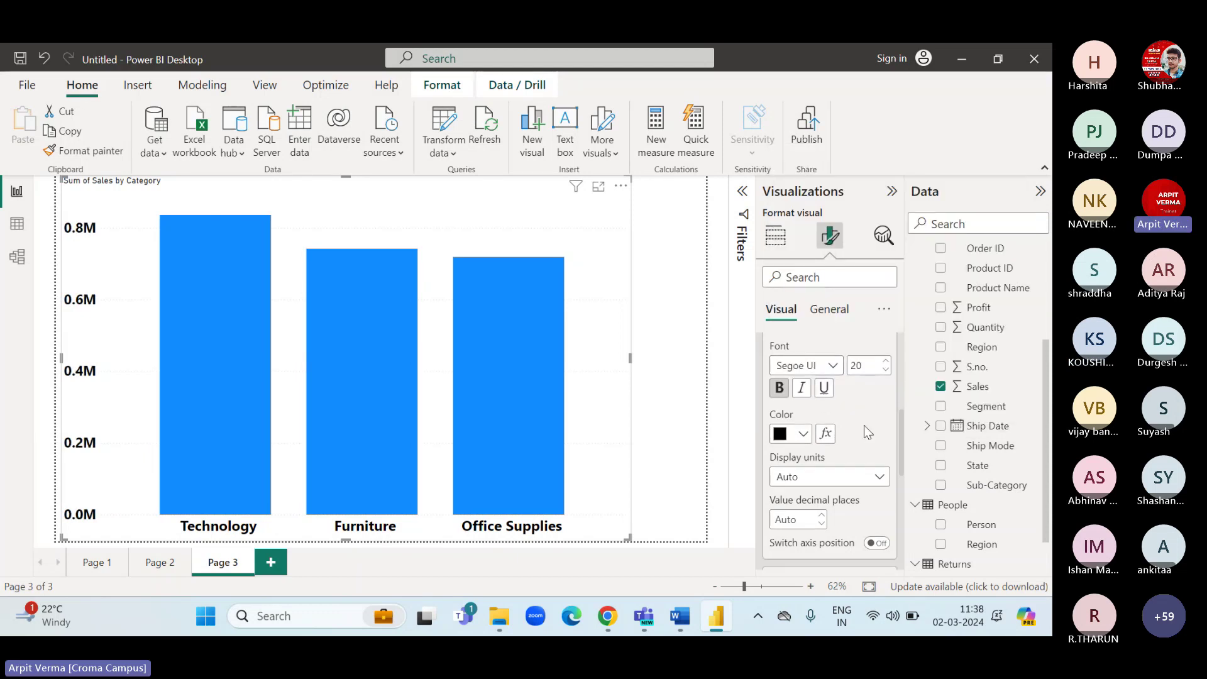
scroll(863, 425, "down", 1)
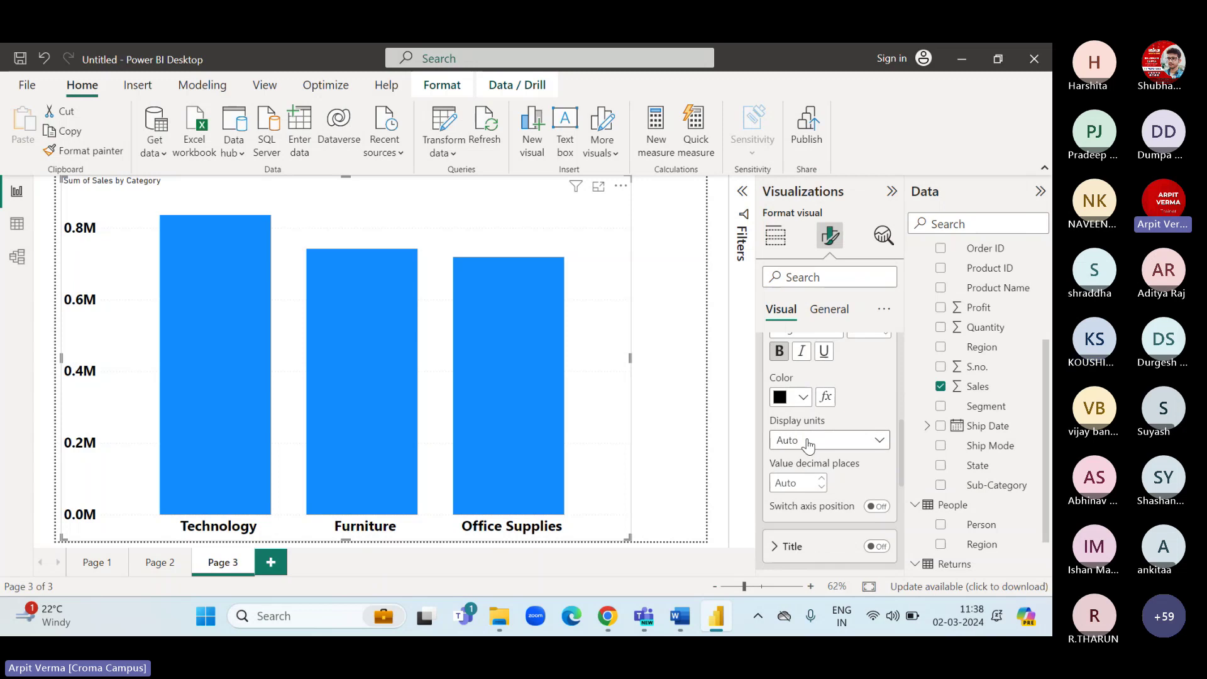
left_click(809, 442)
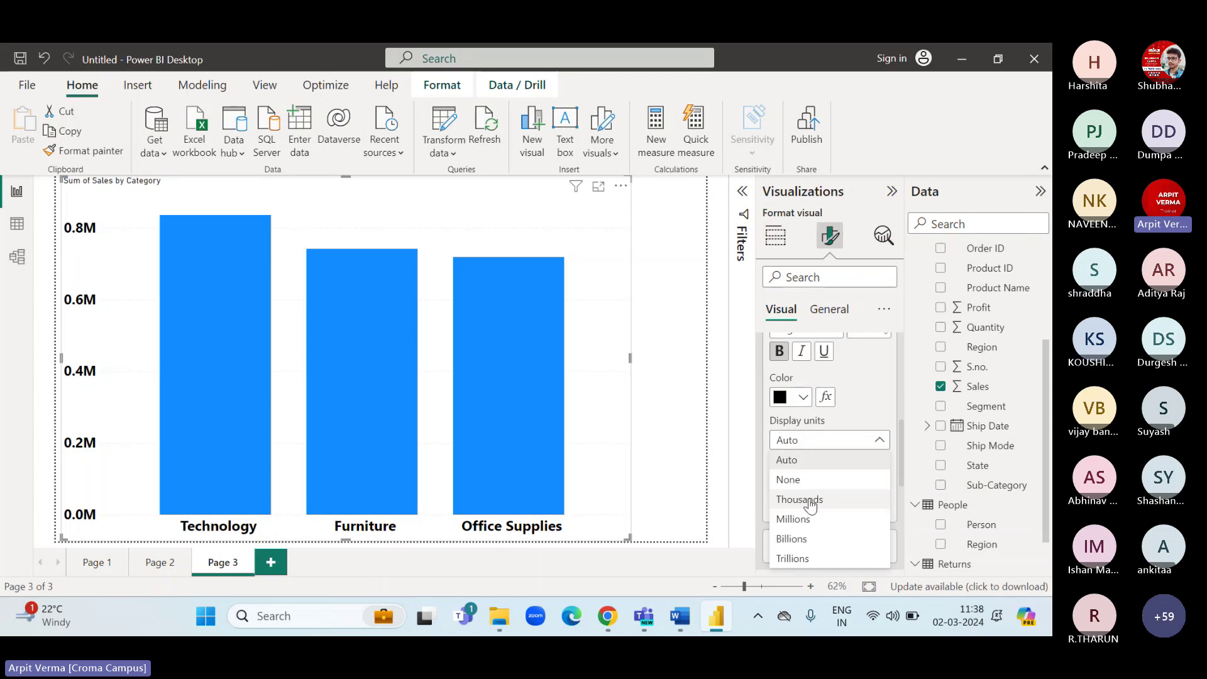
left_click(810, 501)
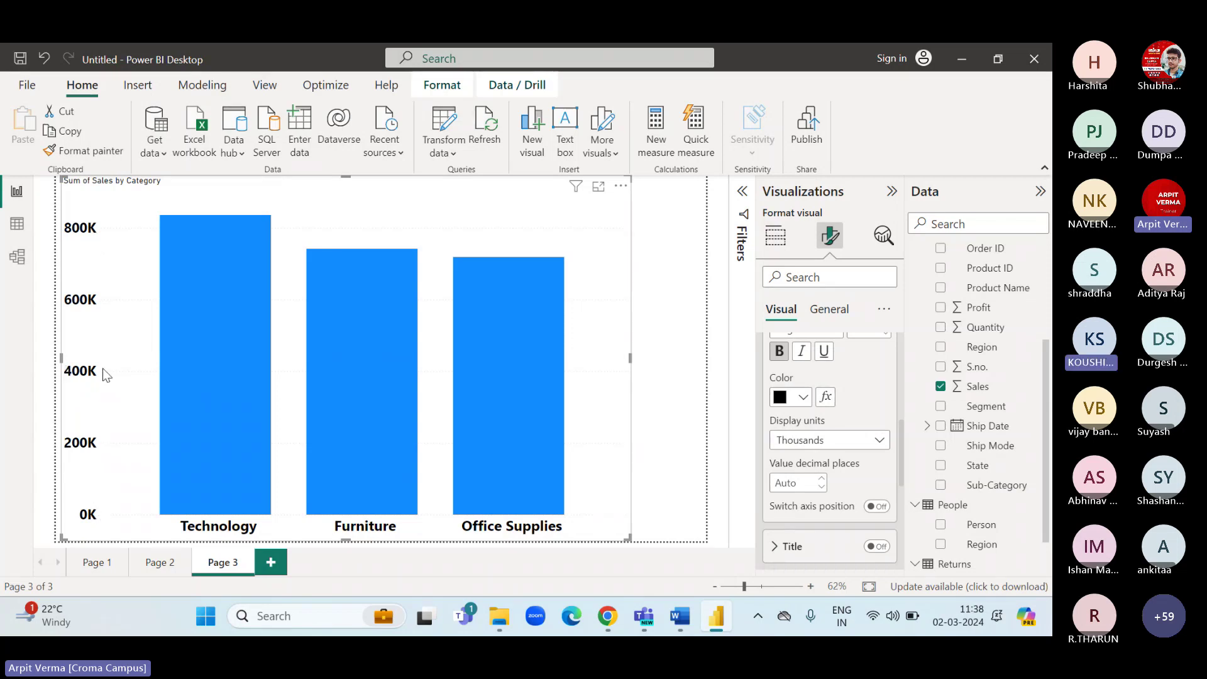
scroll(867, 421, "up", 5)
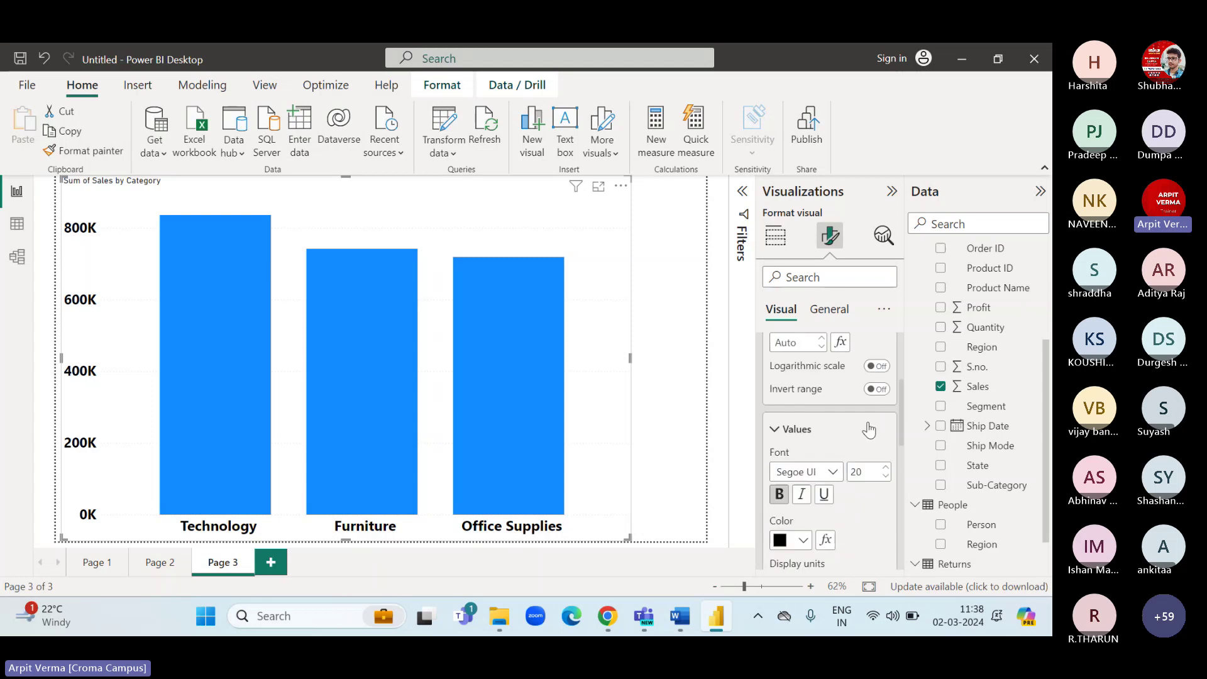
Turn on data labels so sales values appear on the columns.
left_click(778, 342)
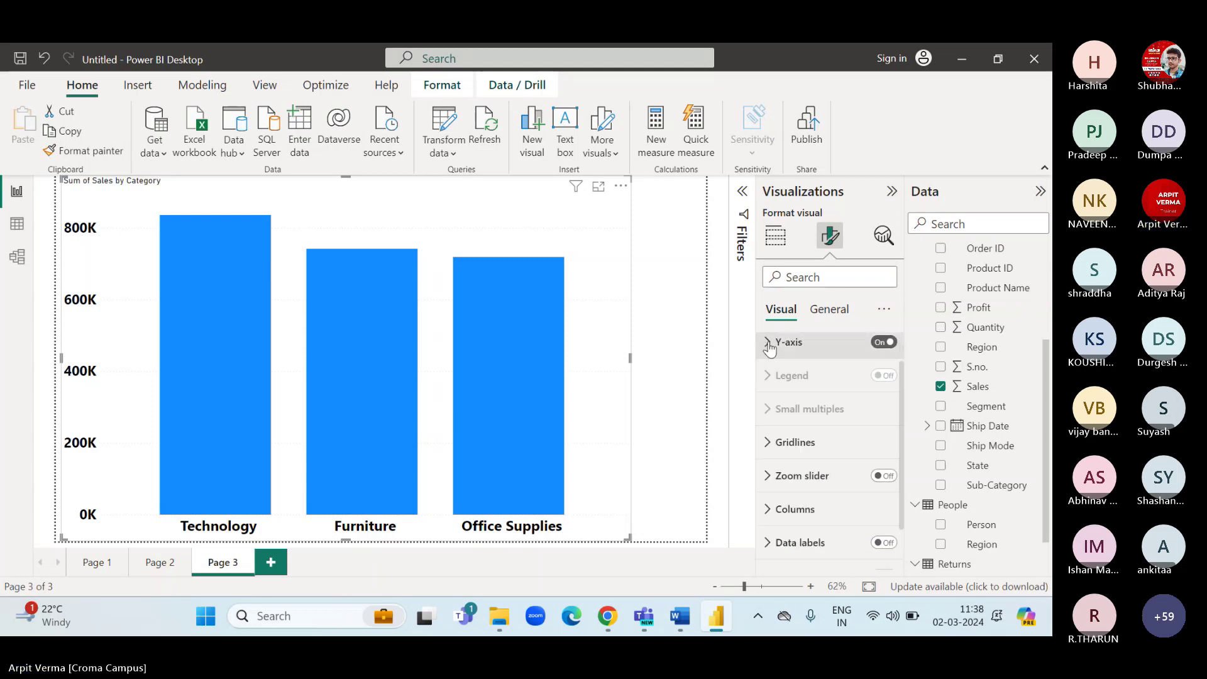
scroll(810, 482, "down", 1)
scroll(809, 481, "down", 1)
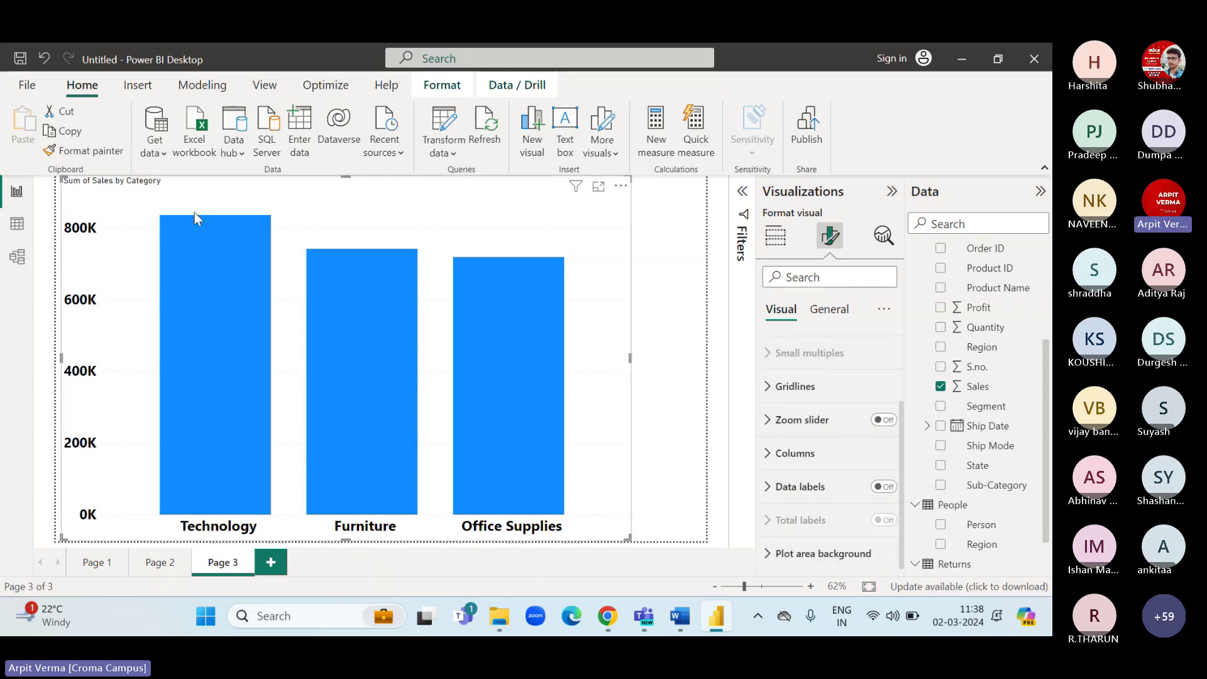
mouse_move(212, 325)
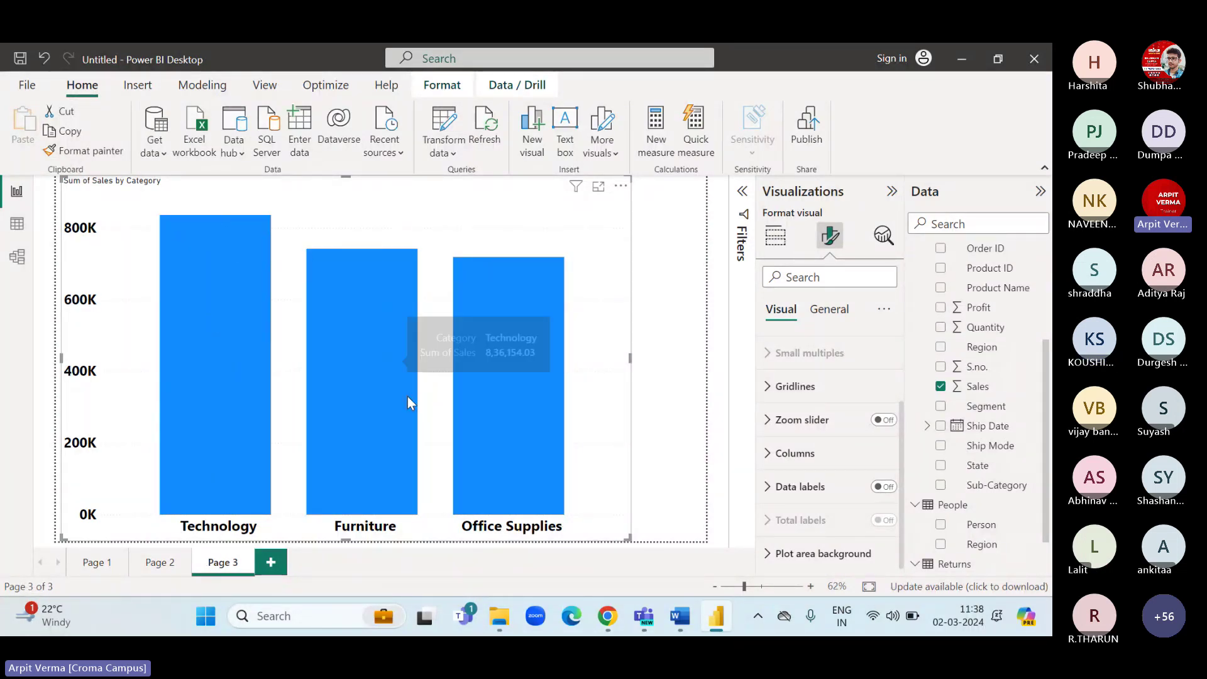
left_click(883, 486)
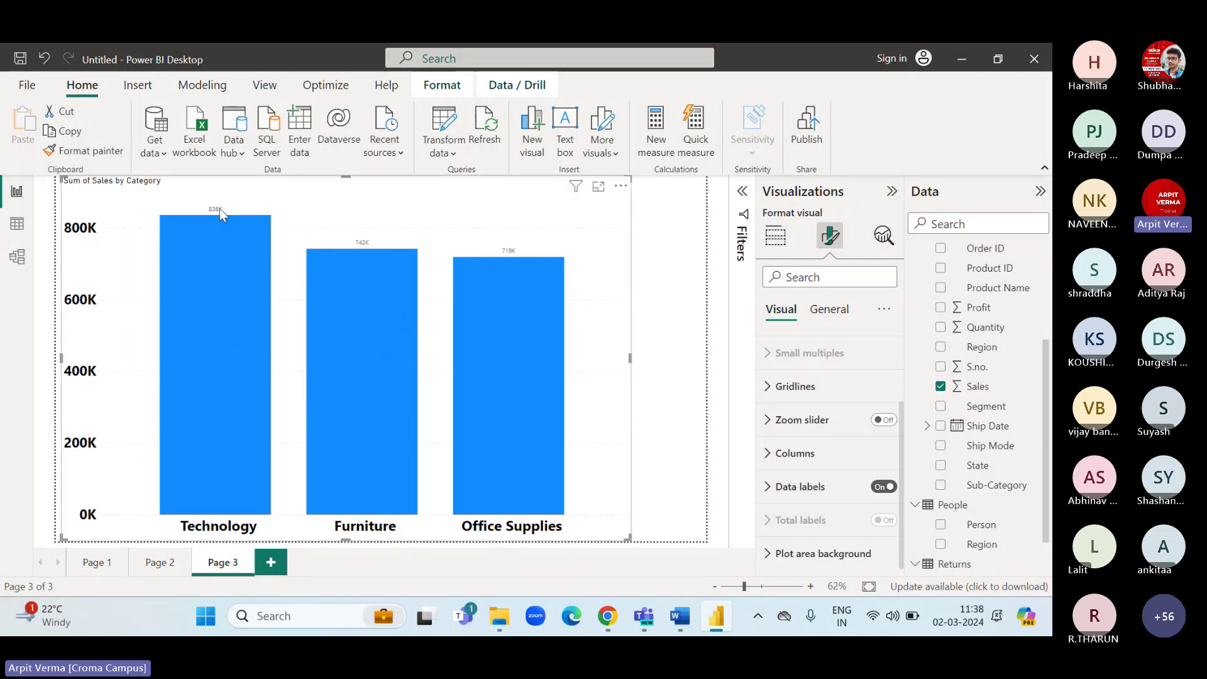
Format the data label values as bold orange at size 28.
left_click(773, 498)
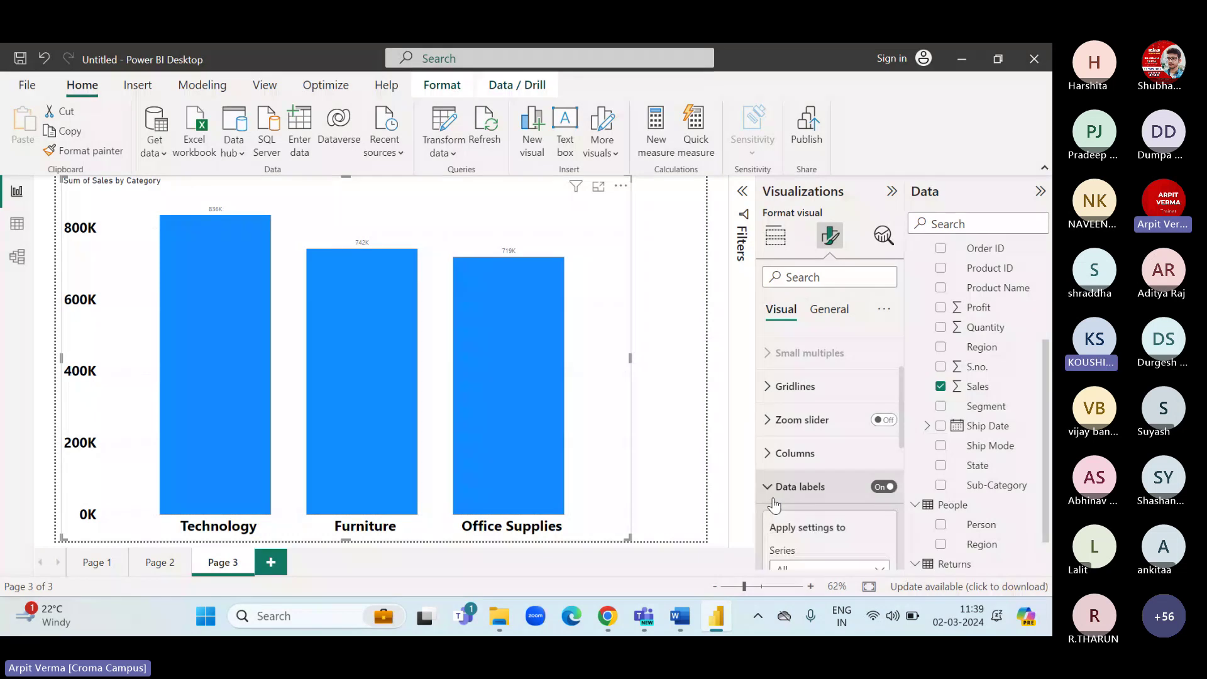
scroll(774, 509, "down", 5)
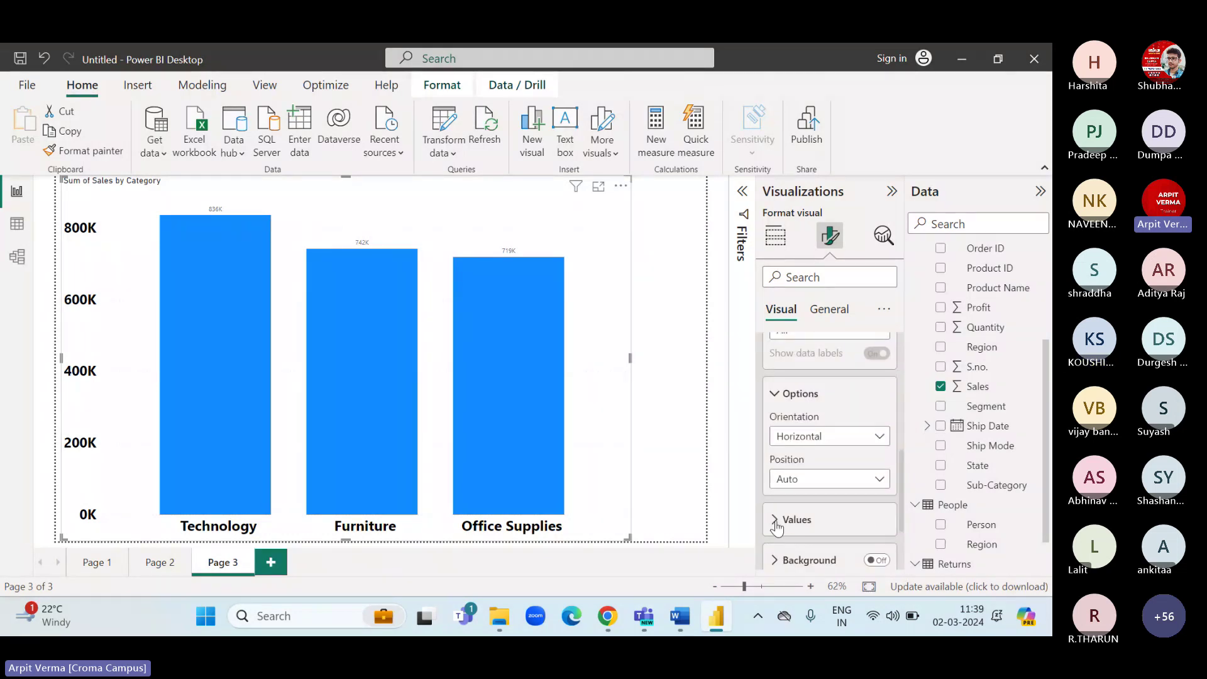
left_click(776, 526)
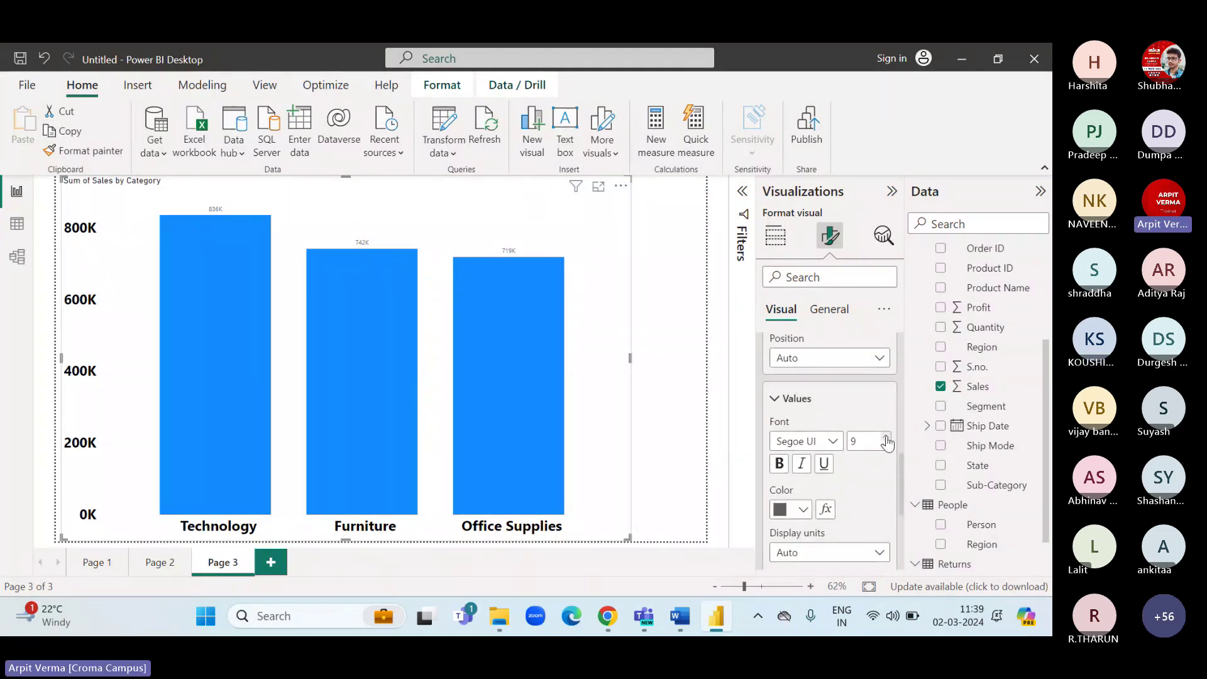
left_click(886, 438)
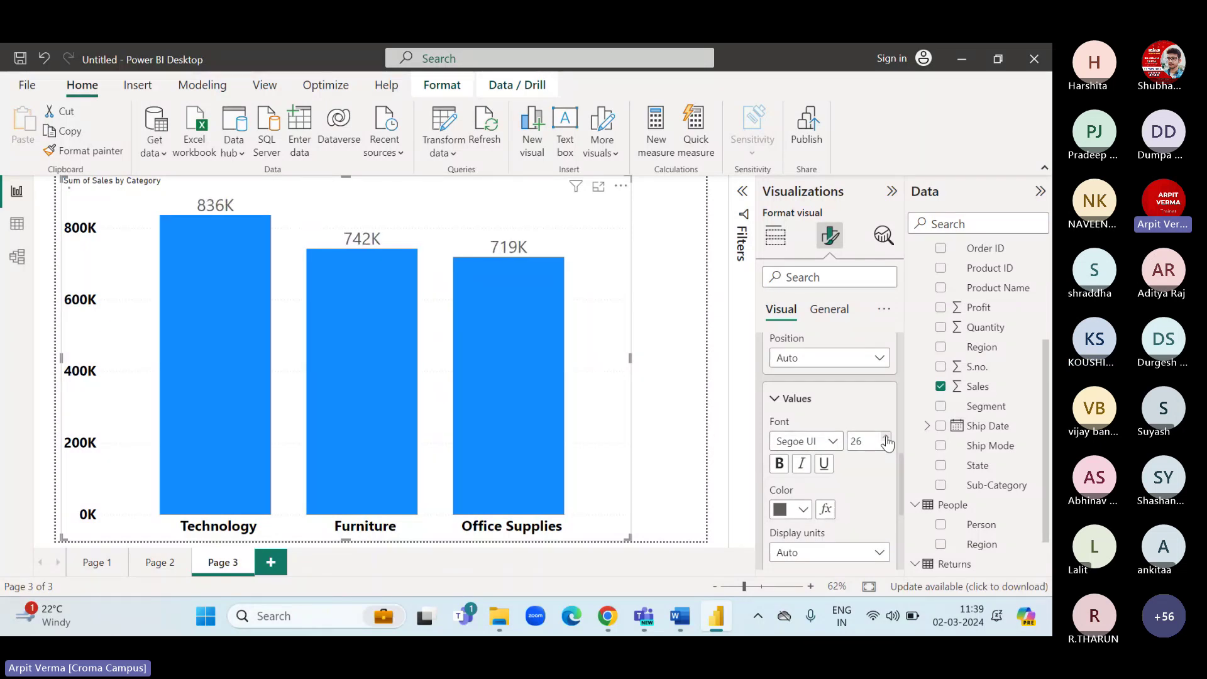
left_click(779, 463)
left_click(791, 509)
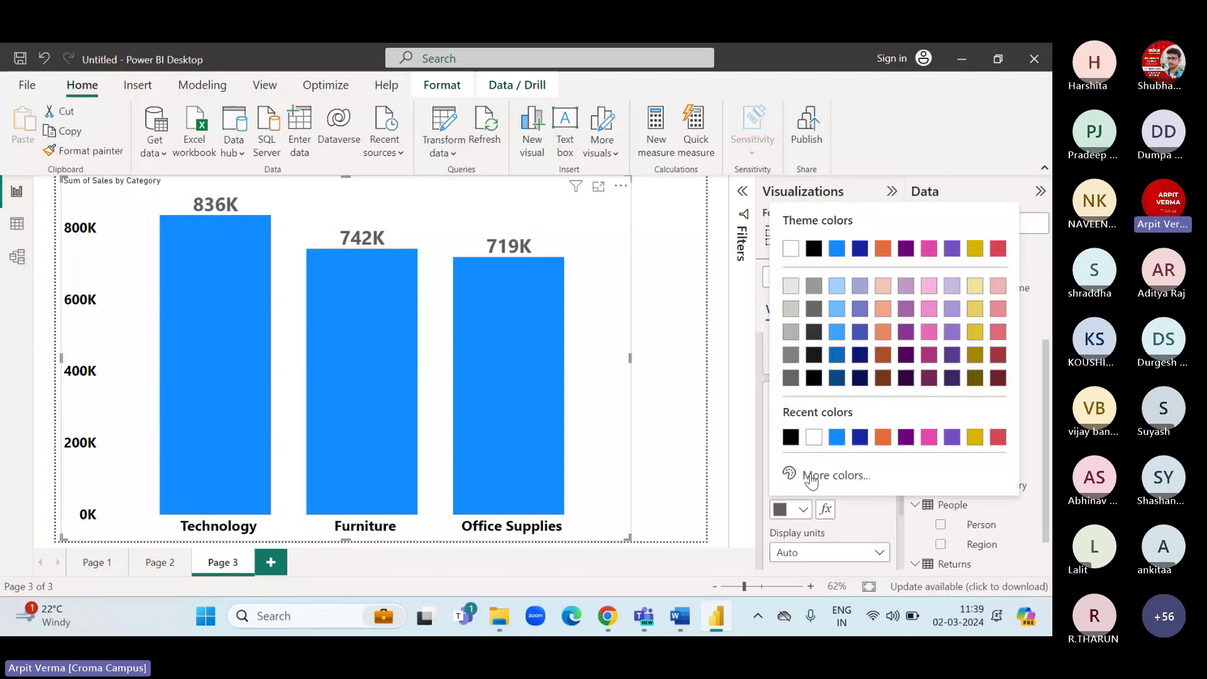
left_click(883, 440)
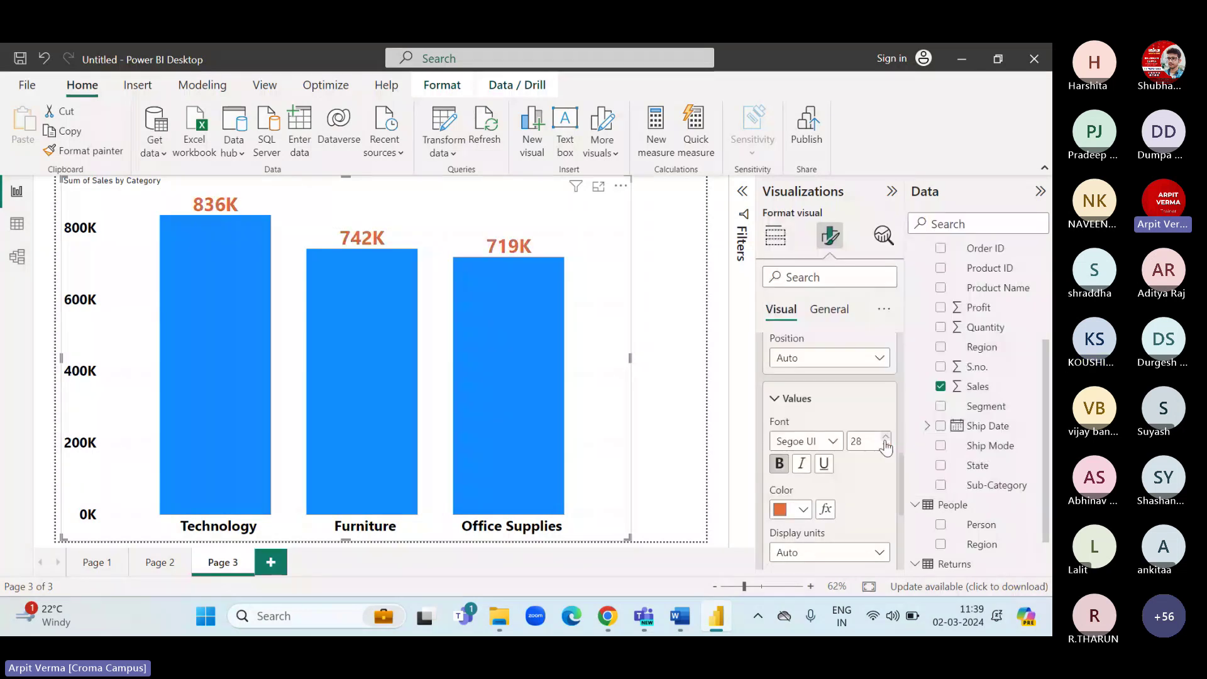
left_click(804, 512)
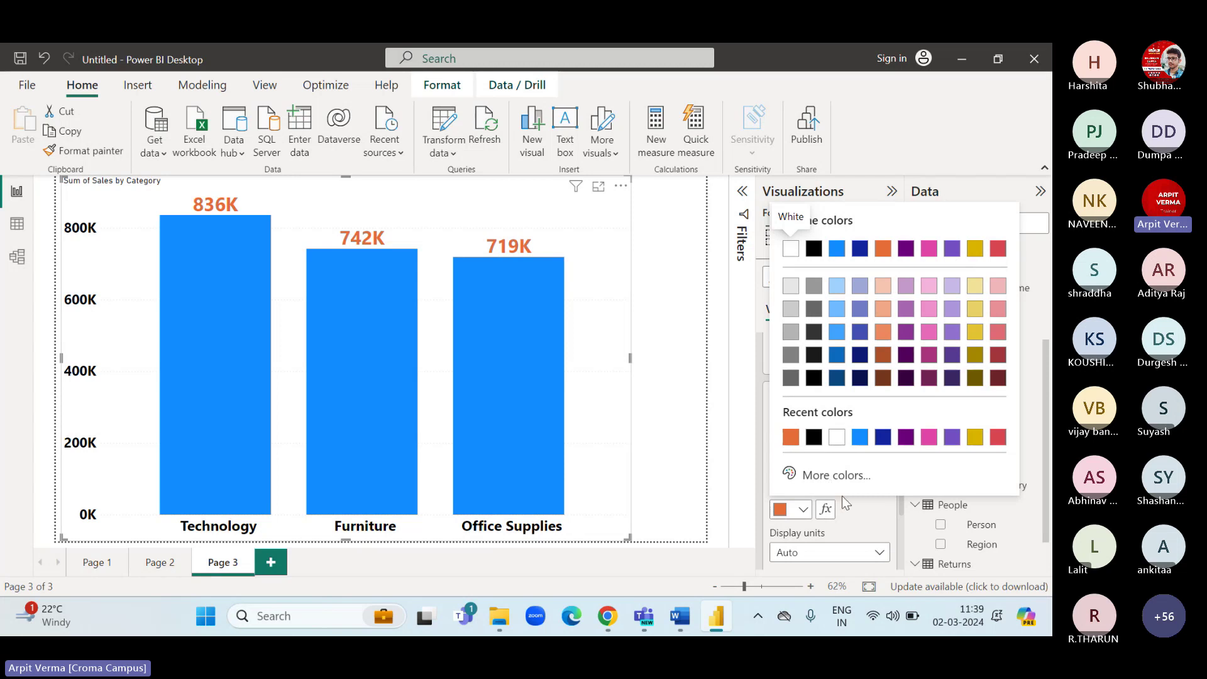
left_click(857, 513)
Try vertical data label orientation, then set it back to Horizontal.
scroll(823, 484, "up", 3)
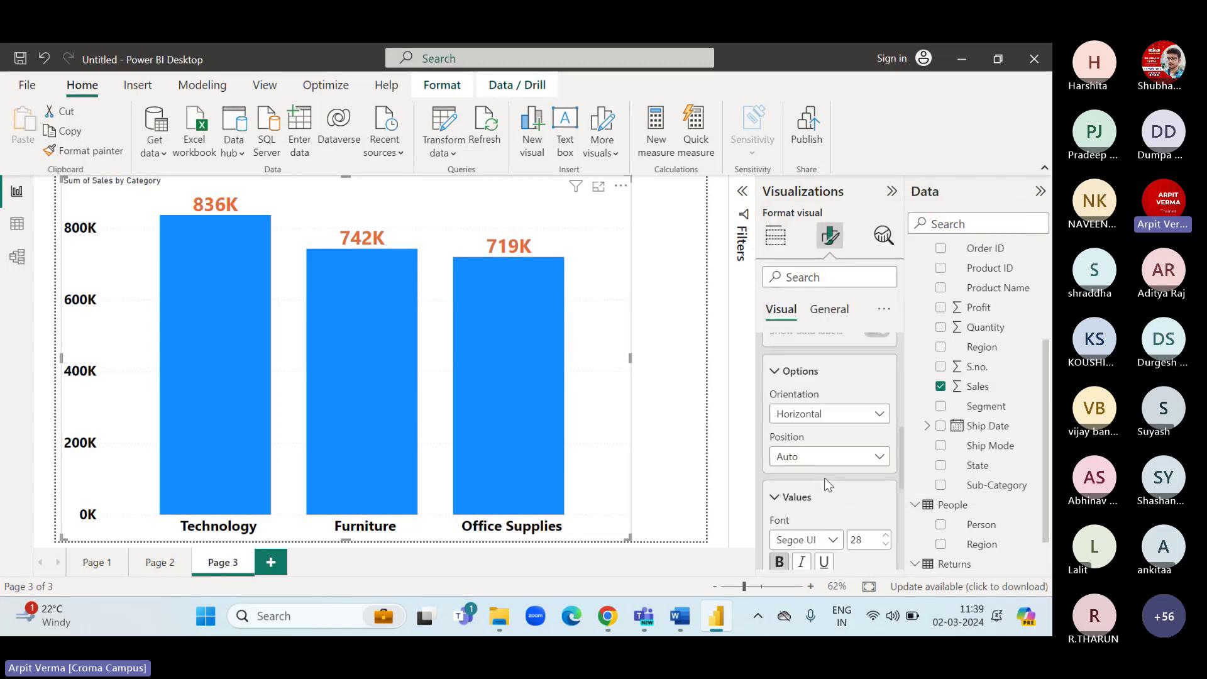
left_click(803, 478)
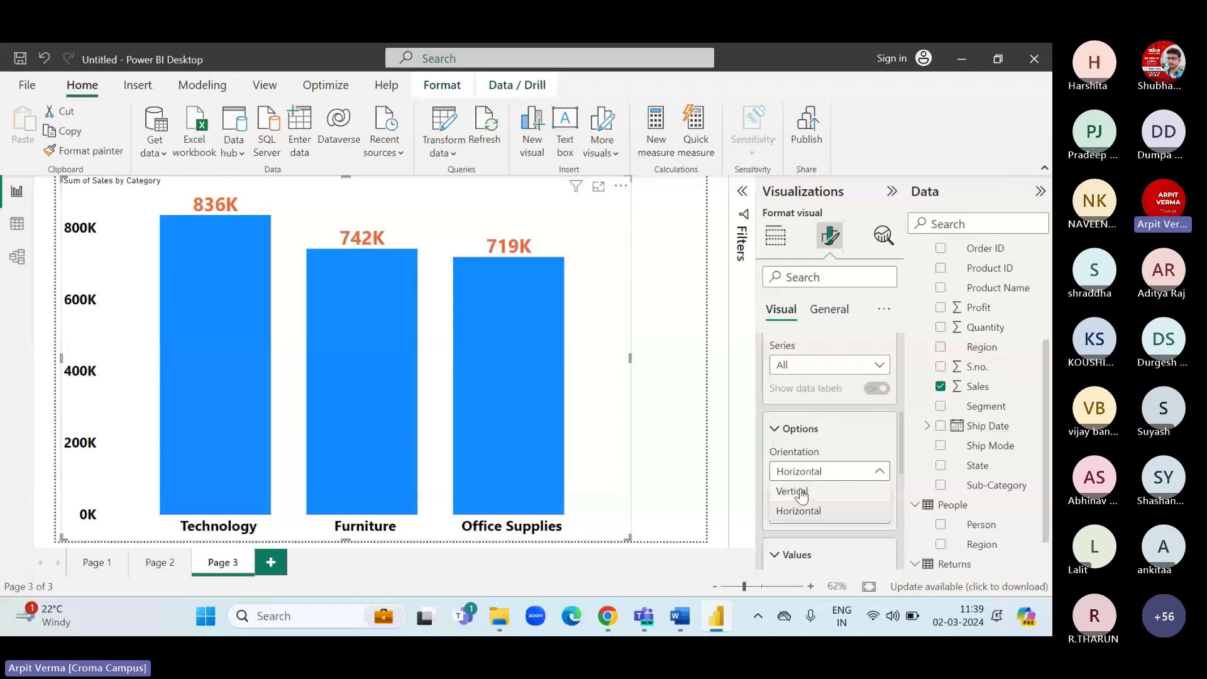
left_click(801, 493)
left_click(801, 475)
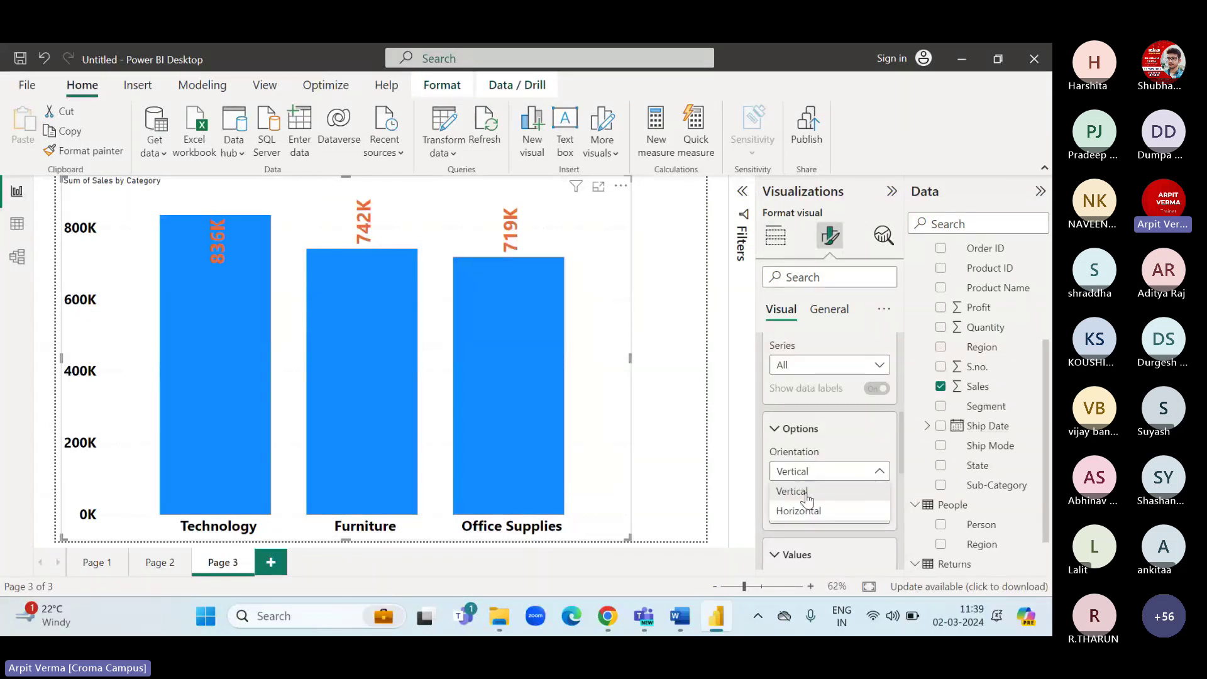
left_click(809, 511)
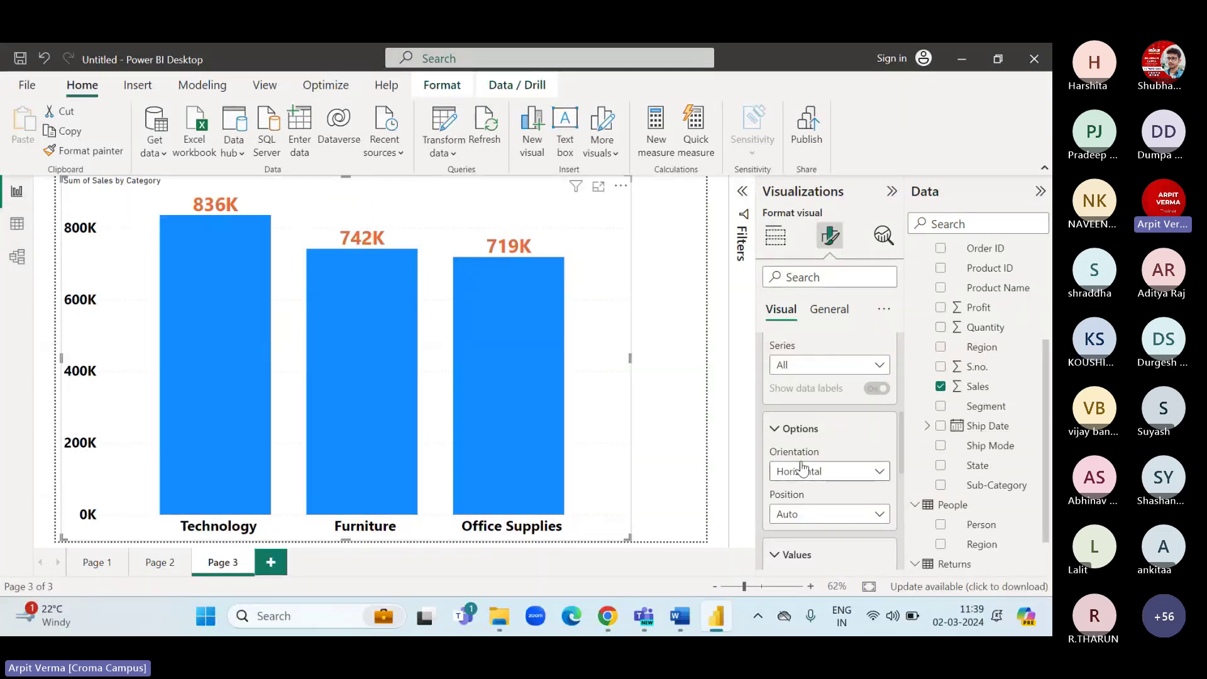
scroll(802, 472, "up", 3)
left_click(769, 415)
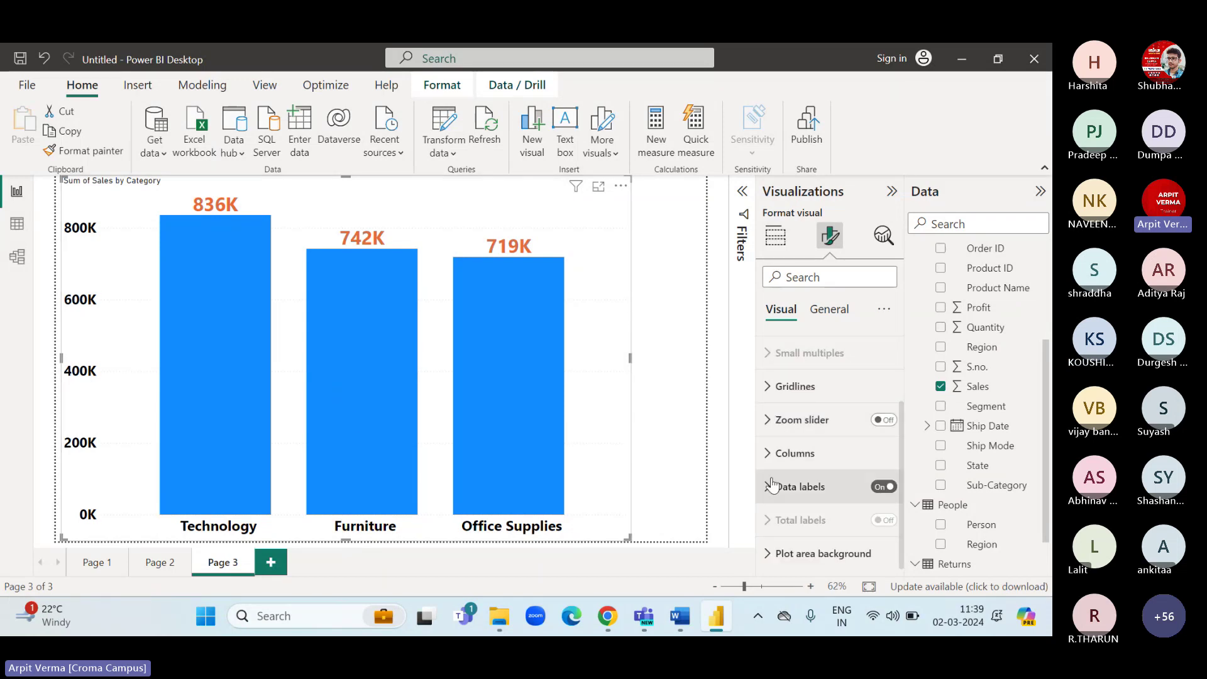
Make the columns purple, show all categories, then set Technology blue and Furniture orange.
left_click(768, 457)
scroll(792, 462, "down", 2)
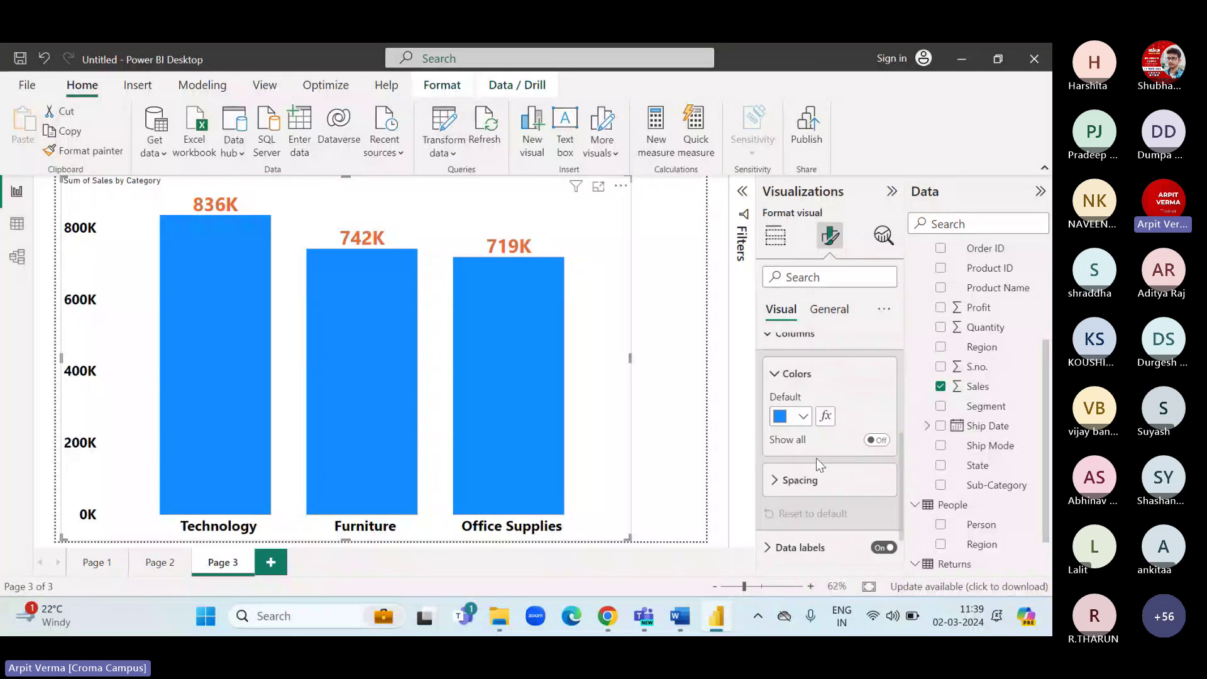
left_click(802, 405)
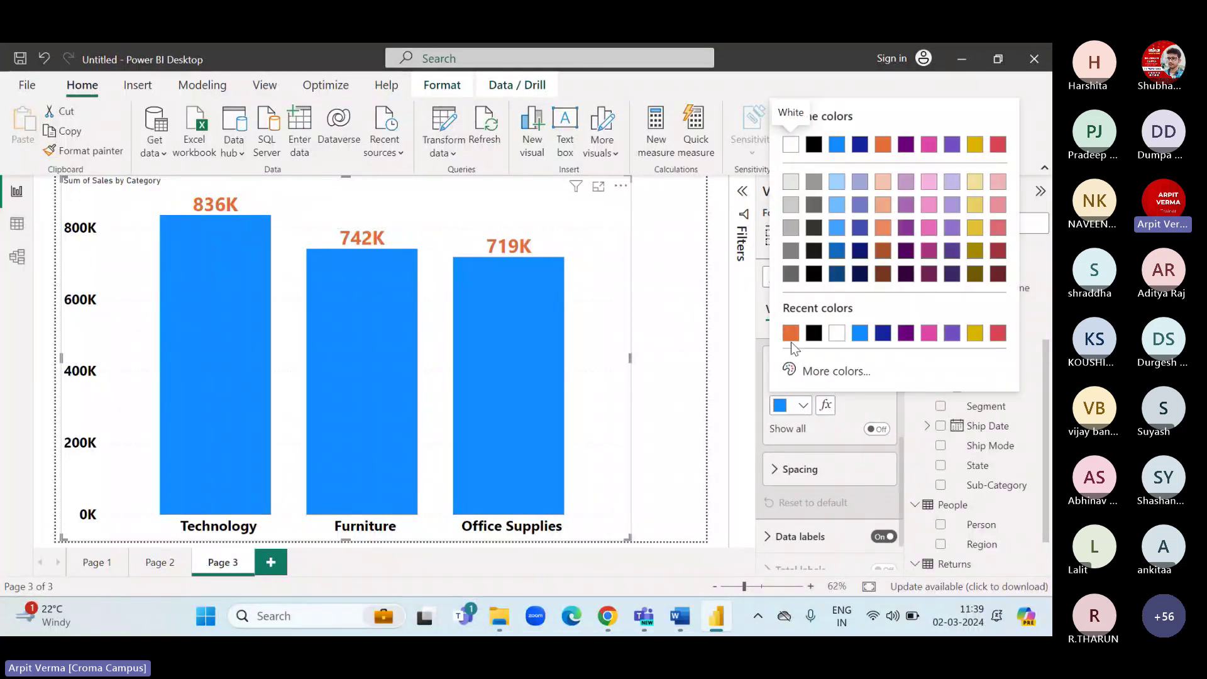
left_click(951, 334)
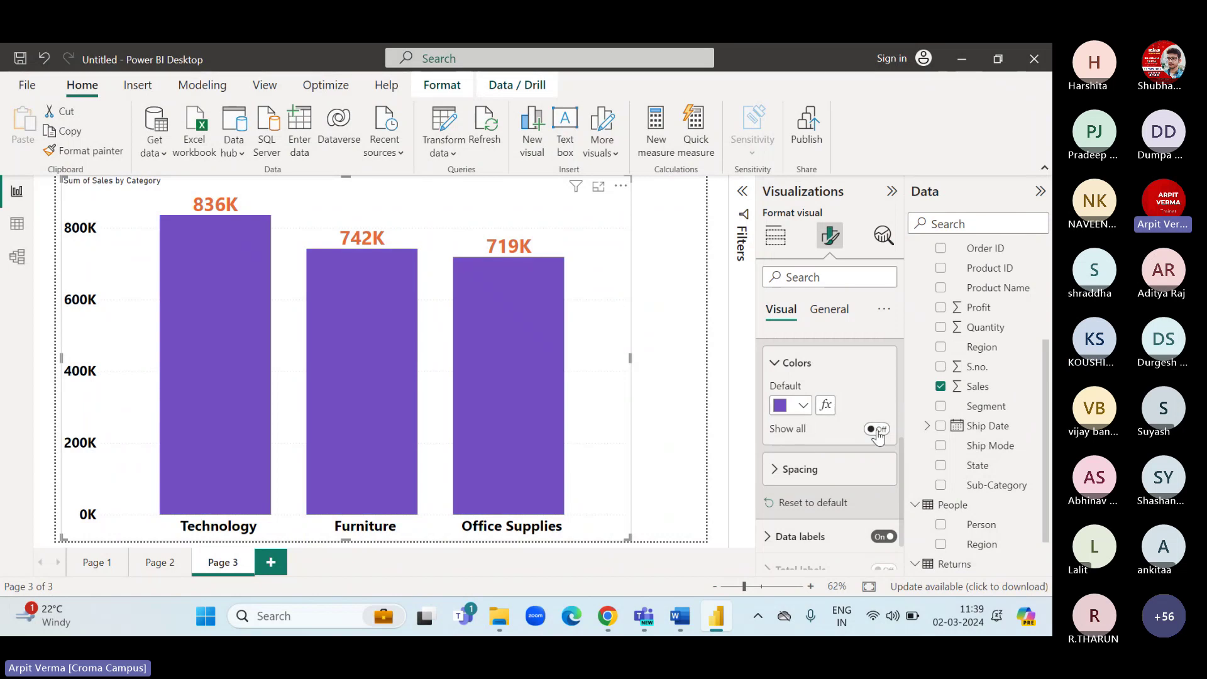
left_click(877, 429)
scroll(817, 434, "down", 1)
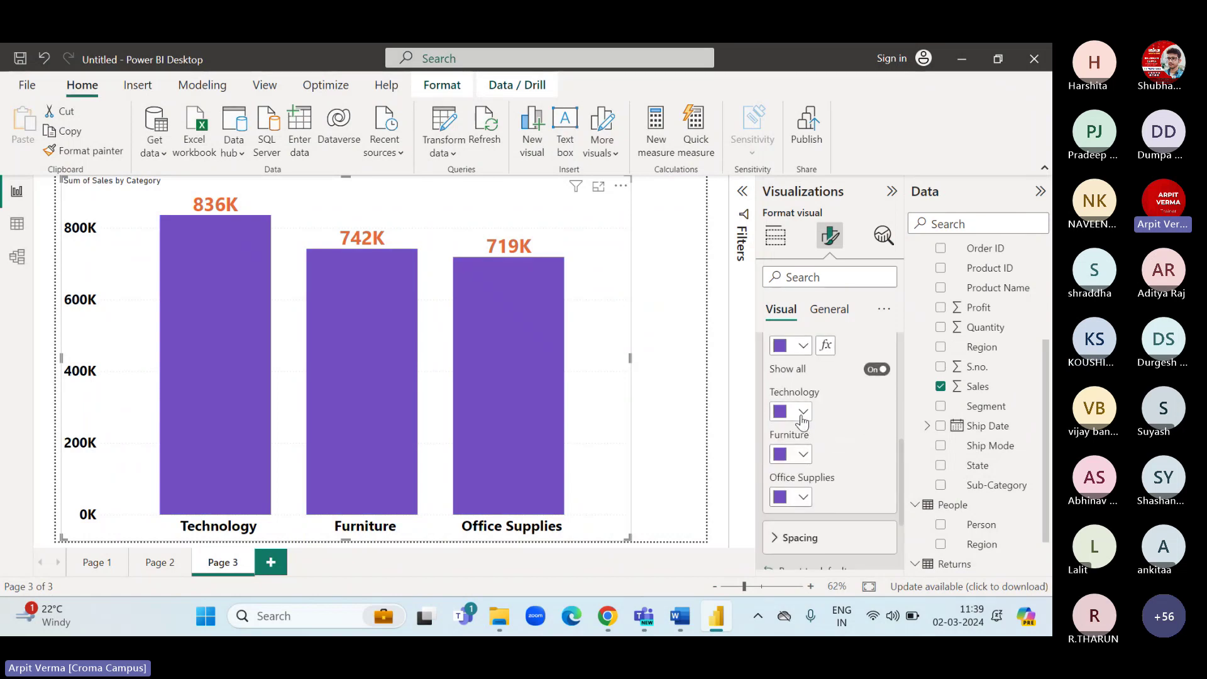
left_click(802, 411)
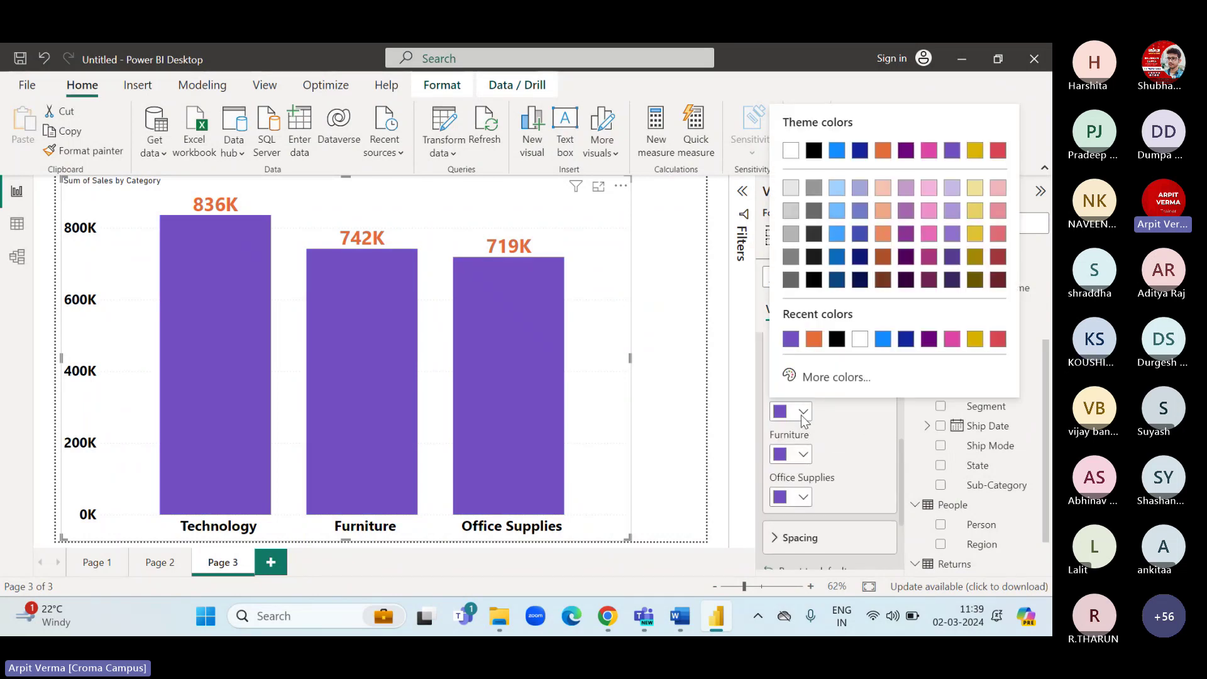
left_click(883, 339)
left_click(796, 455)
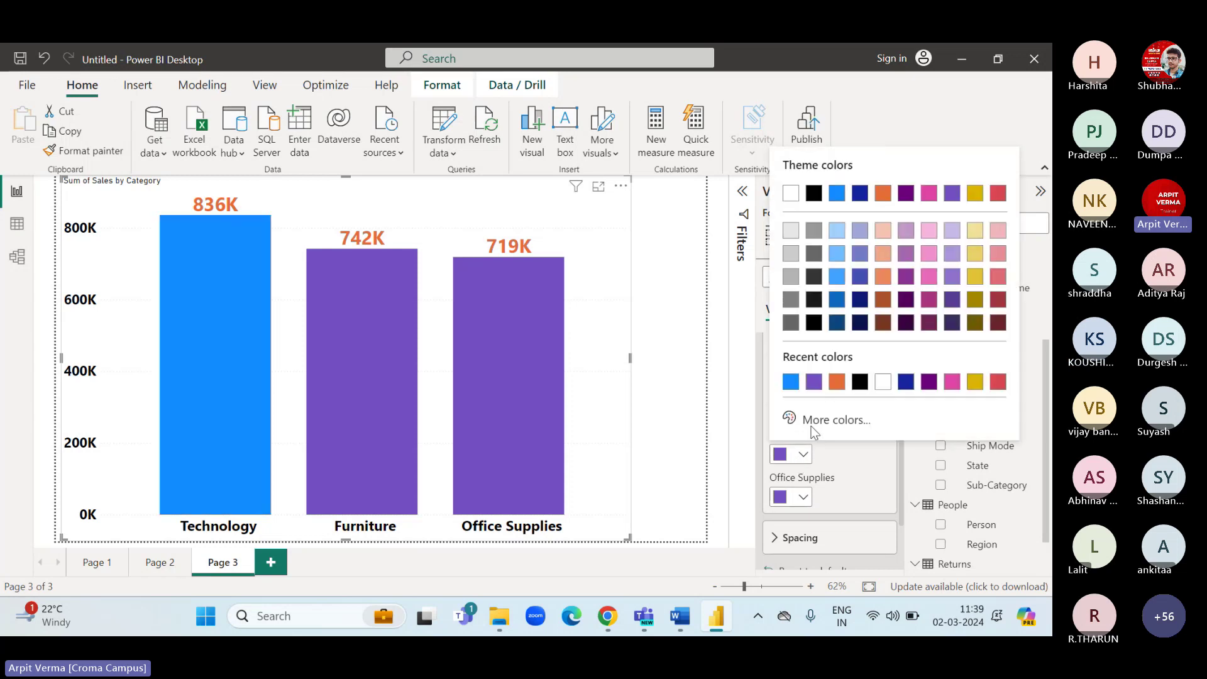
left_click(836, 382)
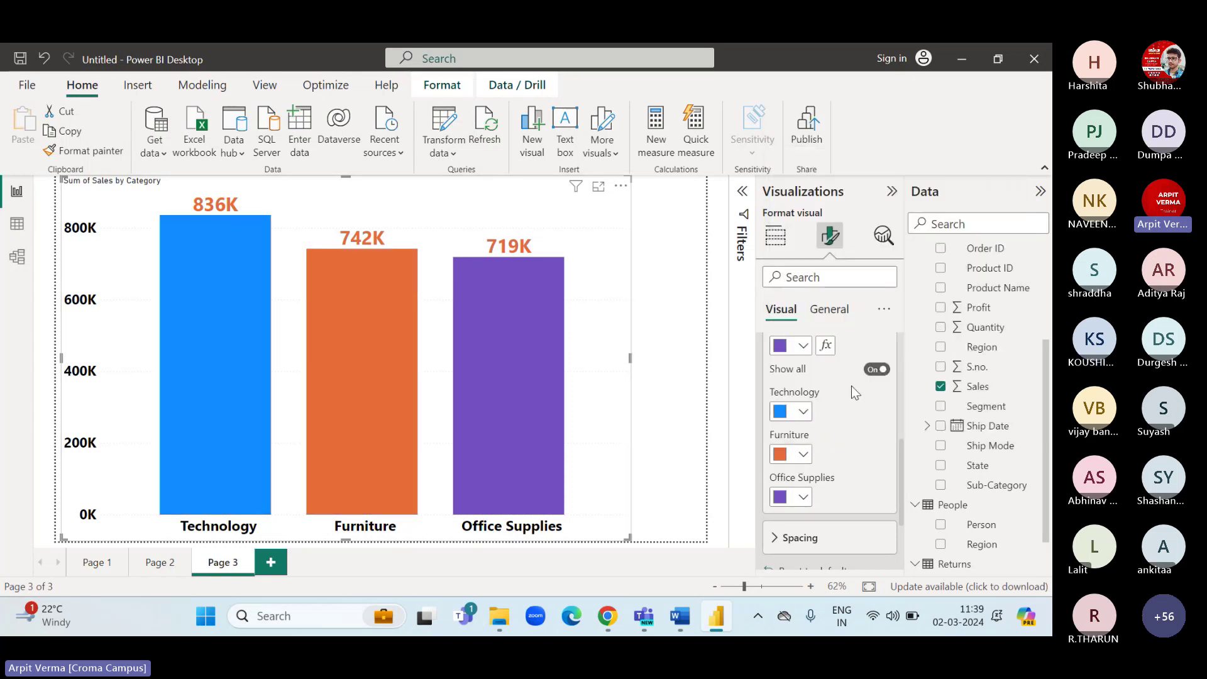
scroll(851, 386, "up", 5)
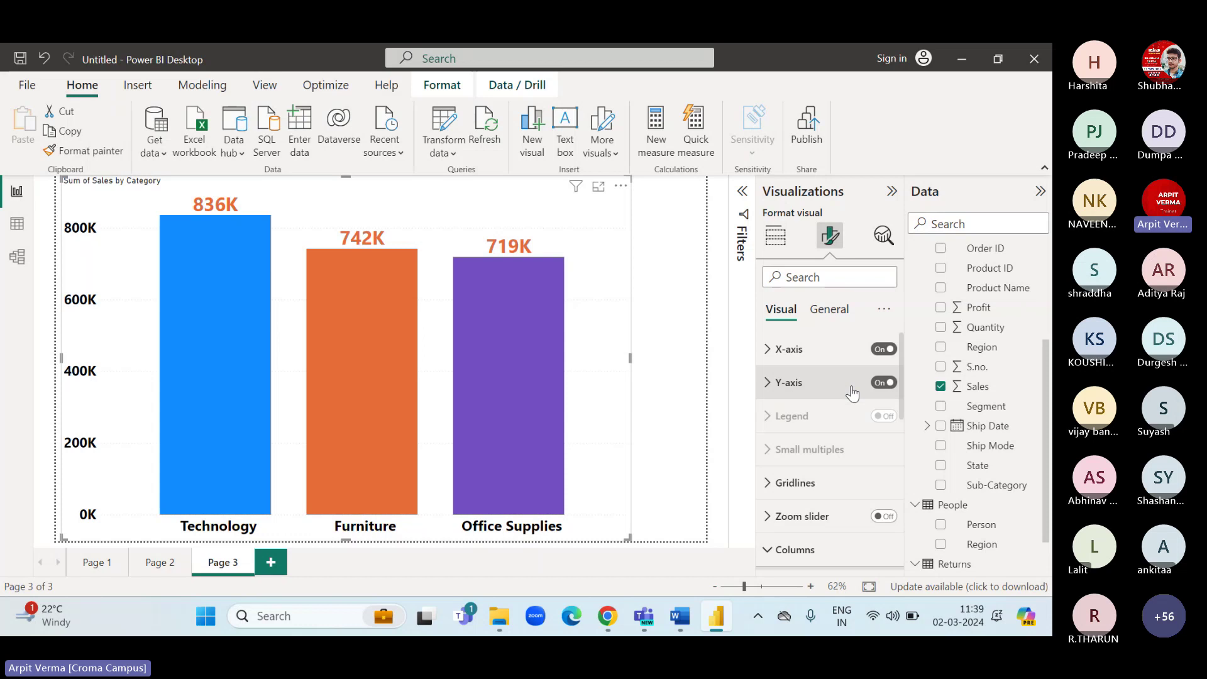
Check the chart's Sum of Sales aggregation in Build visual, then switch to Data view.
left_click(774, 245)
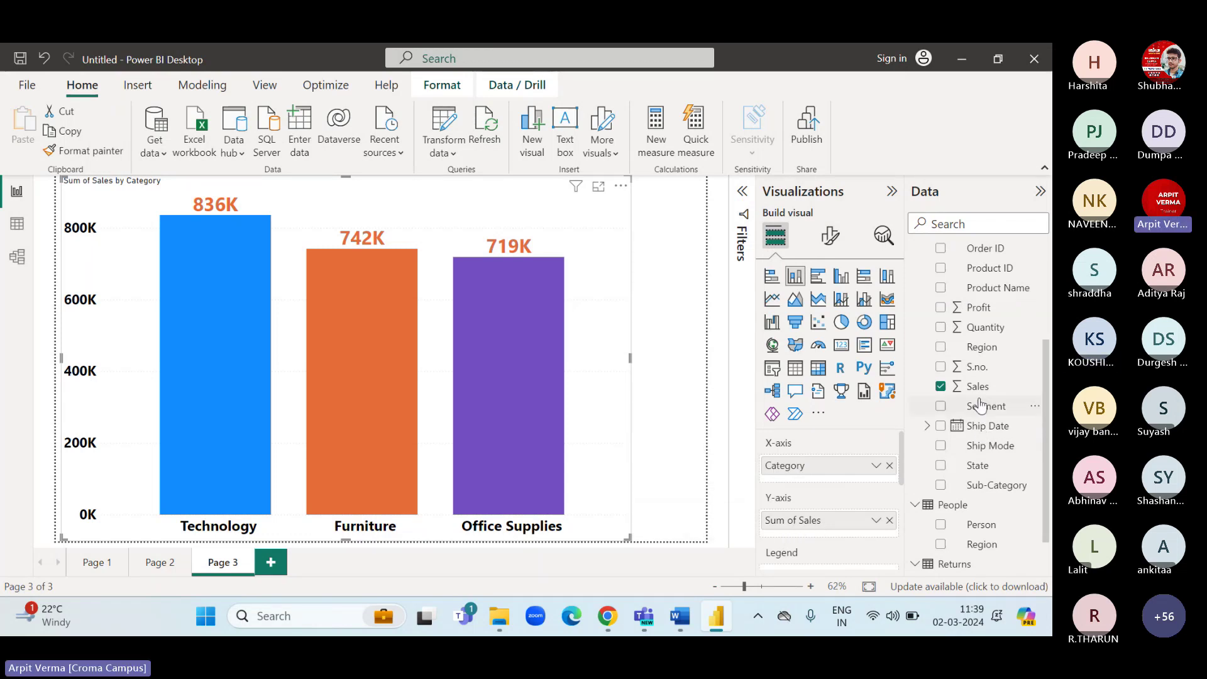
left_click(875, 521)
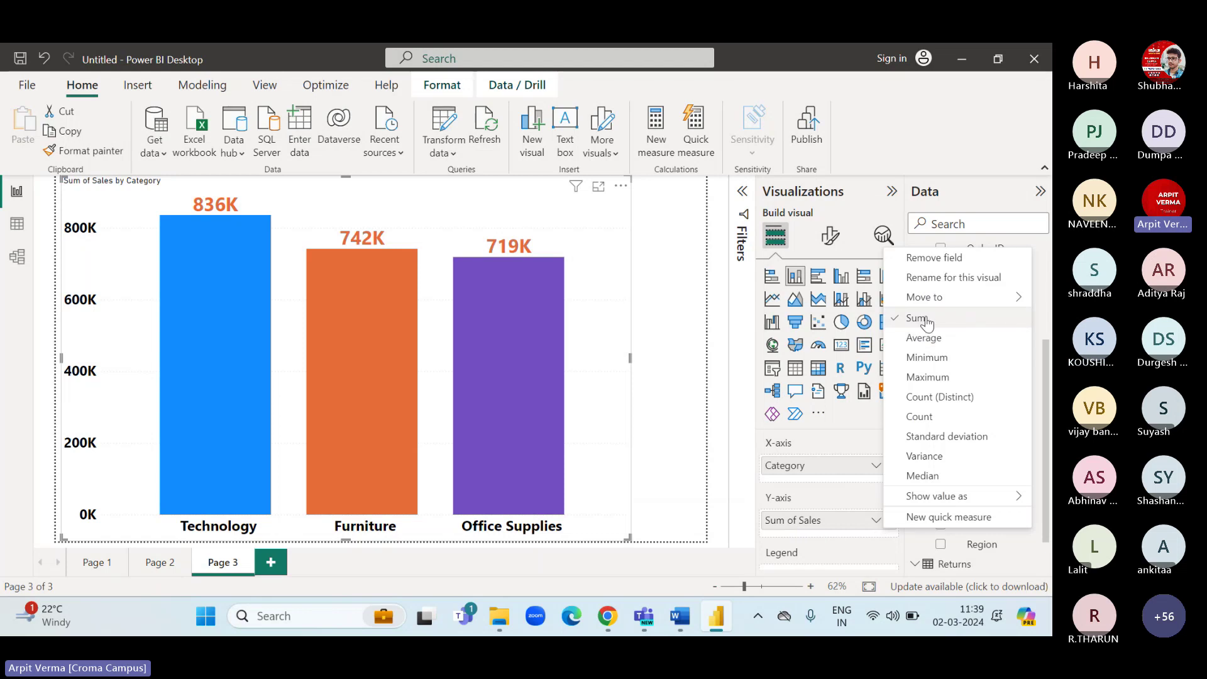
left_click(787, 452)
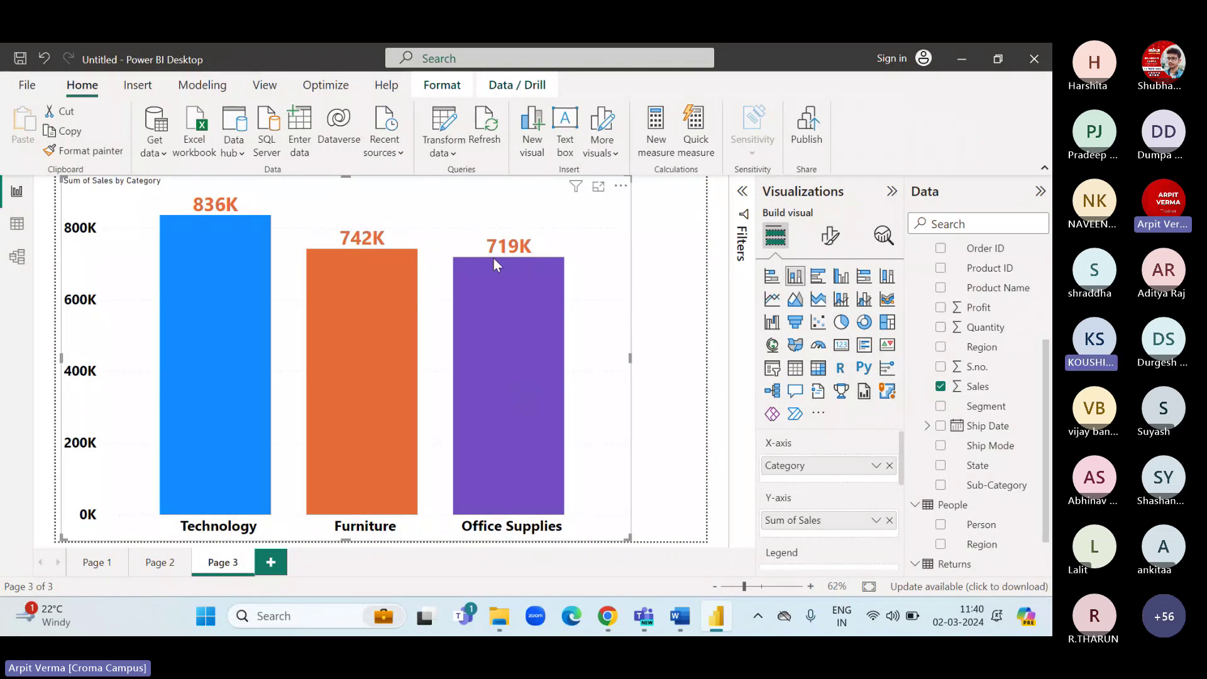
mouse_move(494, 264)
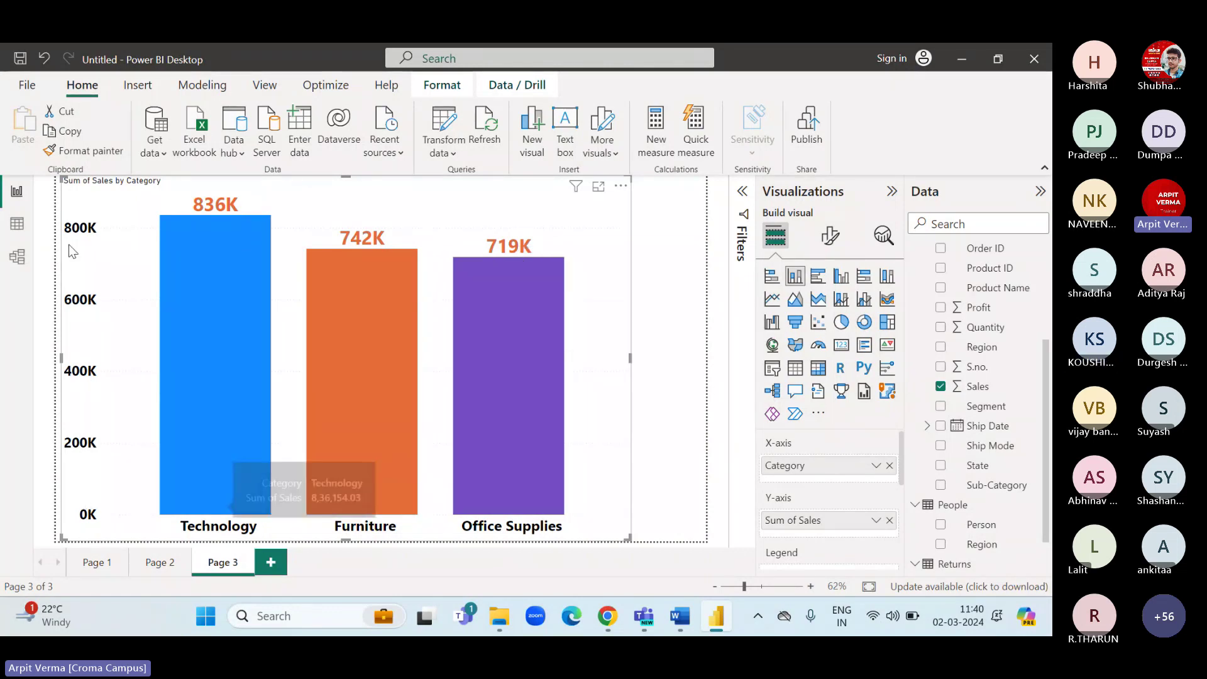
left_click(17, 225)
scroll(605, 386, "right", 5)
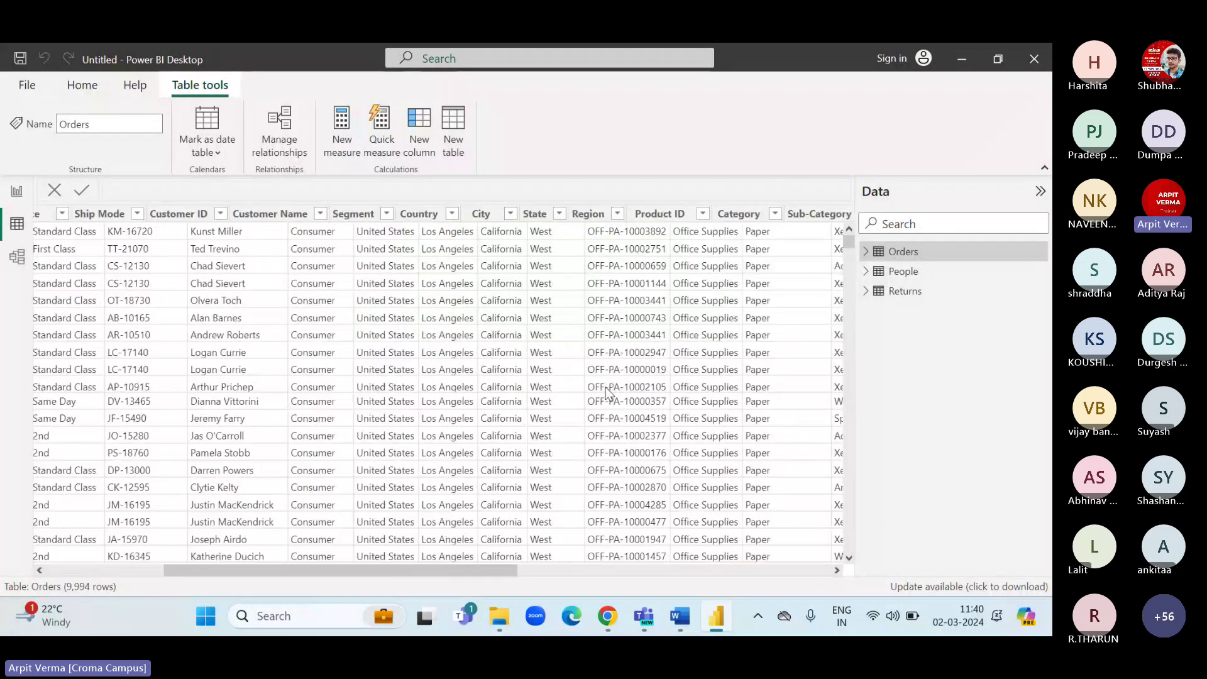
scroll(605, 386, "right", 3)
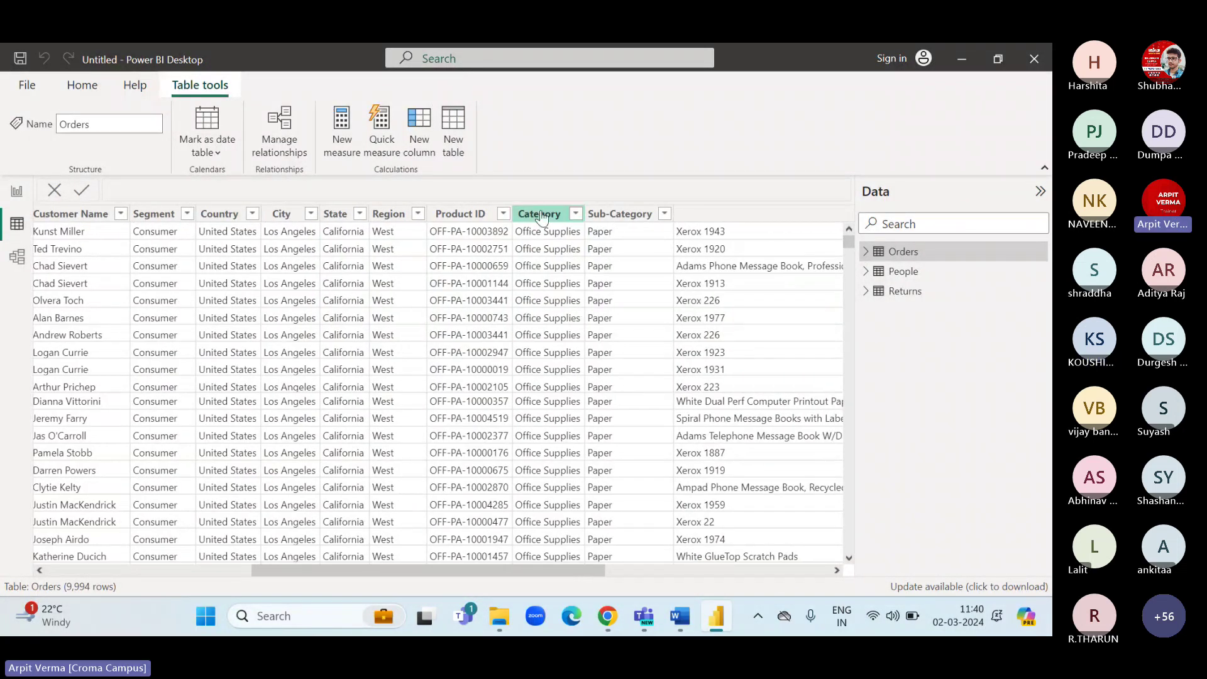
left_click(541, 215)
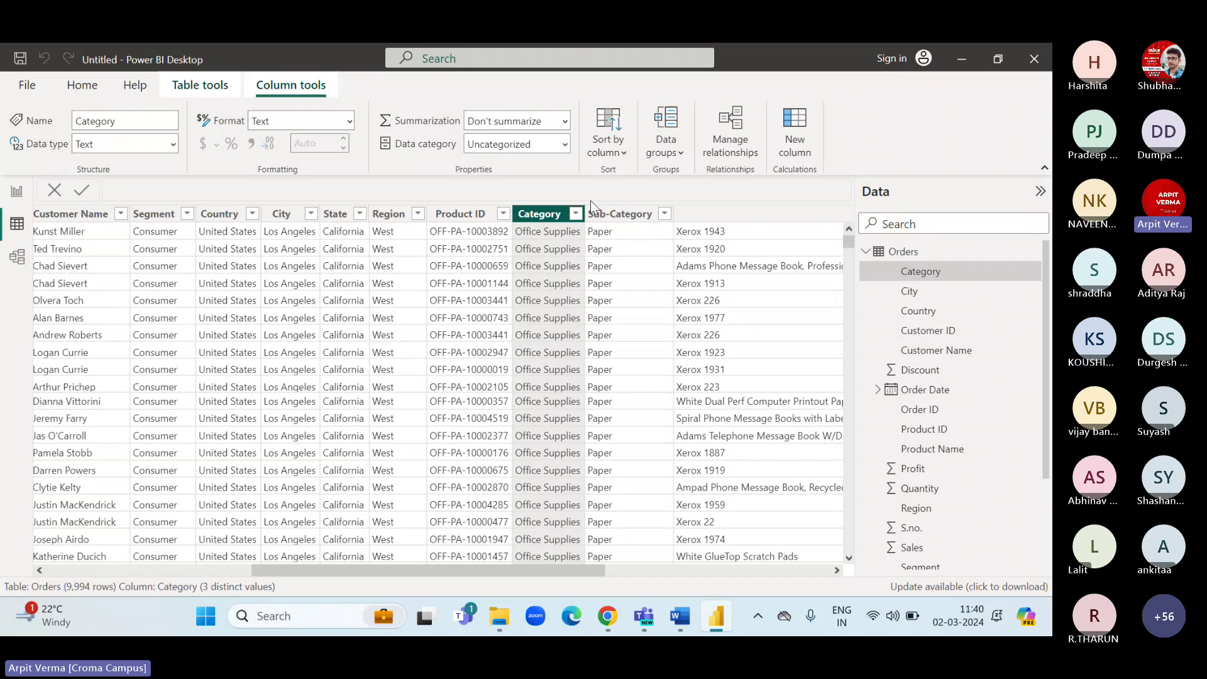
left_click(575, 214)
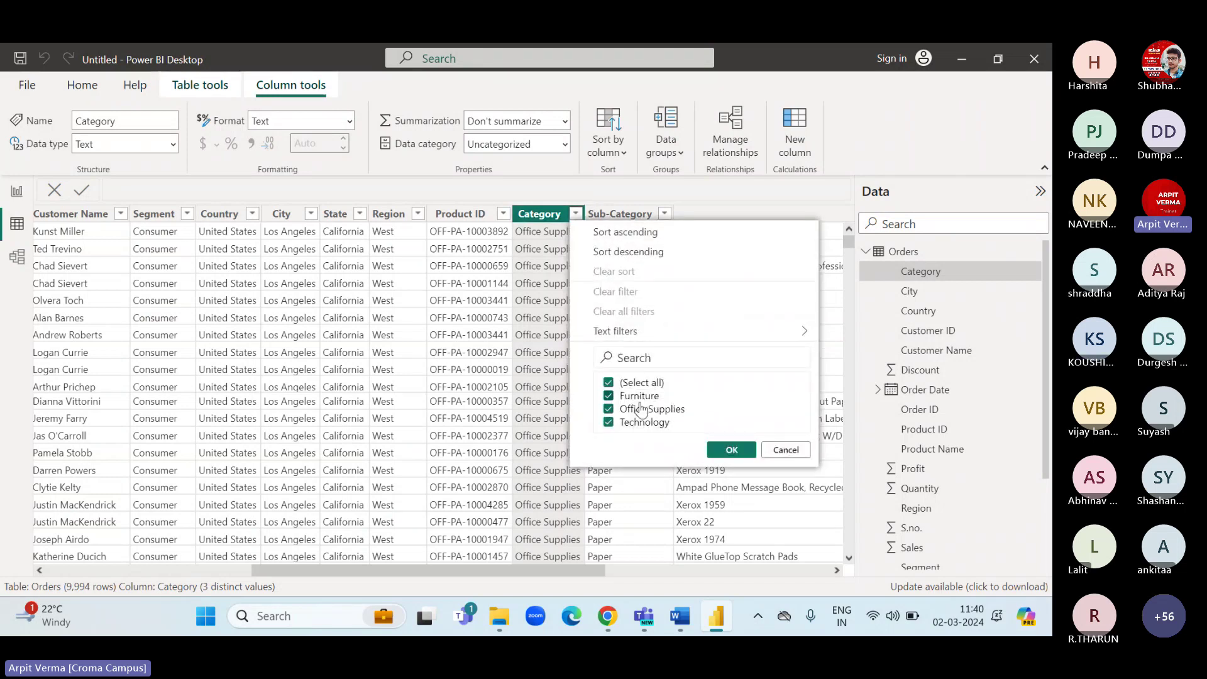
left_click(782, 450)
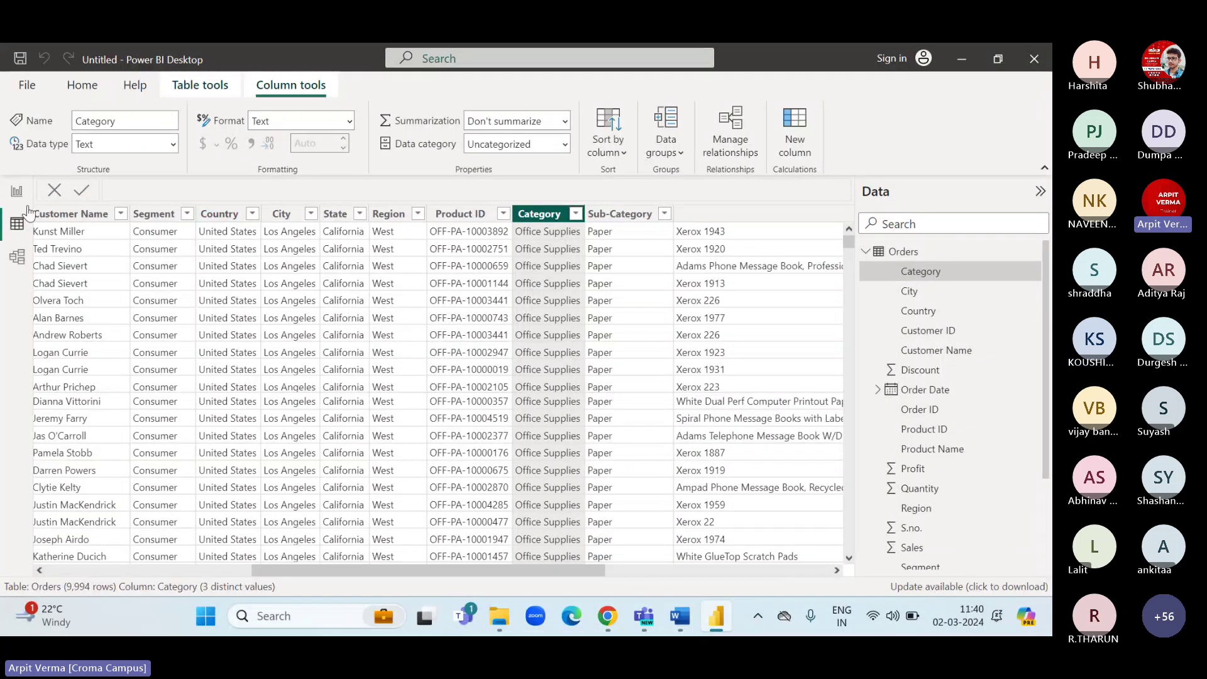
left_click(17, 191)
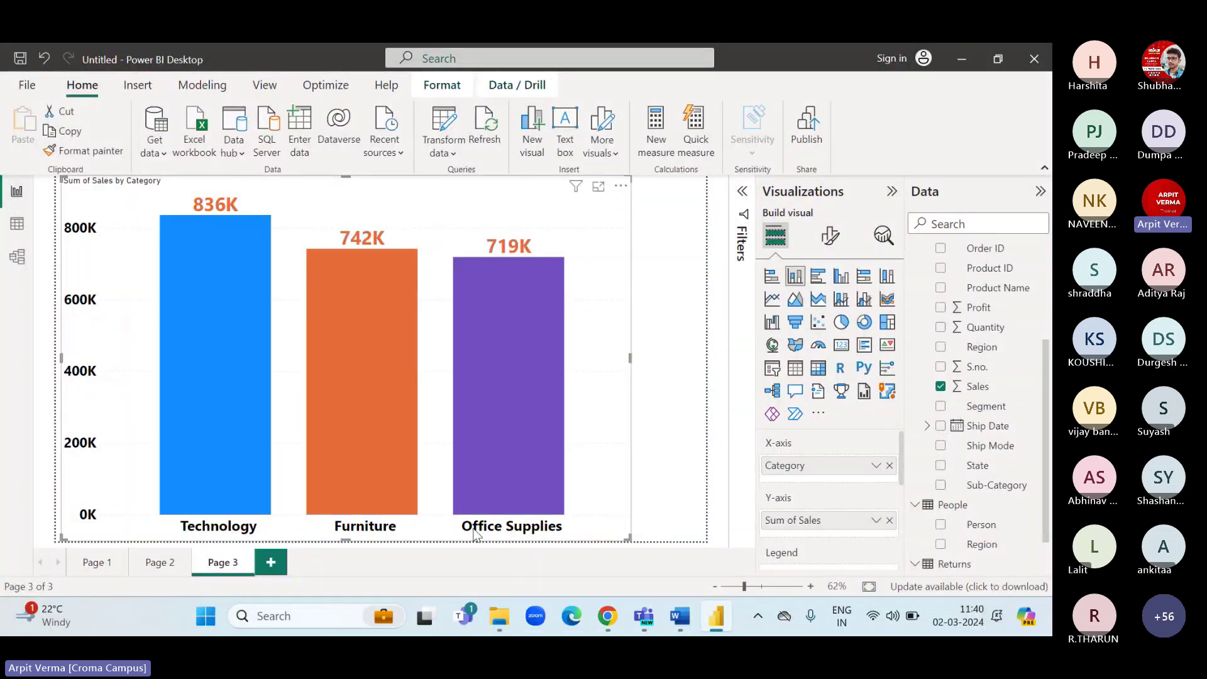
left_click(15, 228)
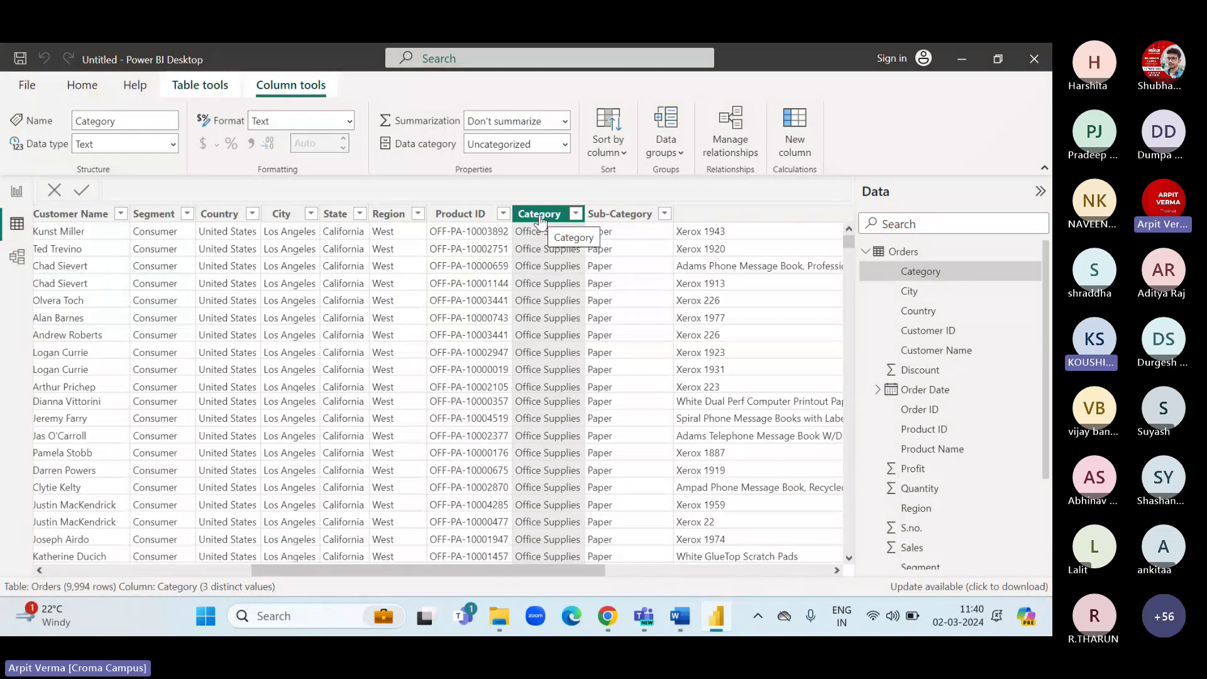
left_click(16, 191)
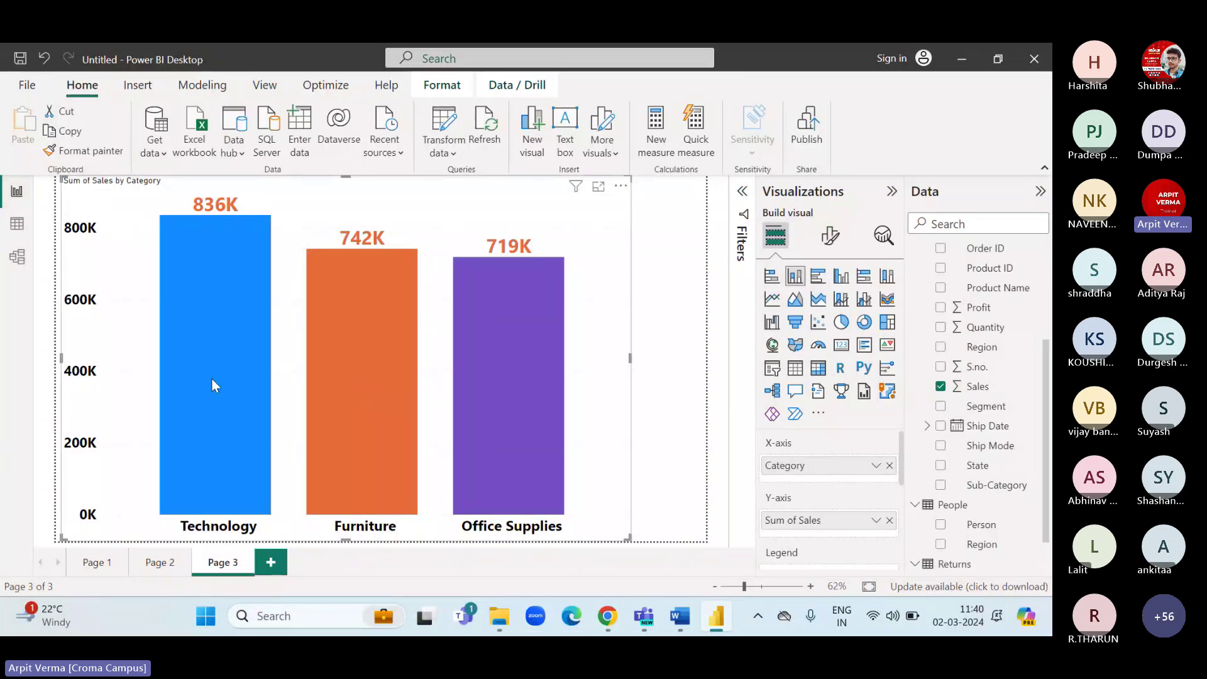
mouse_move(212, 384)
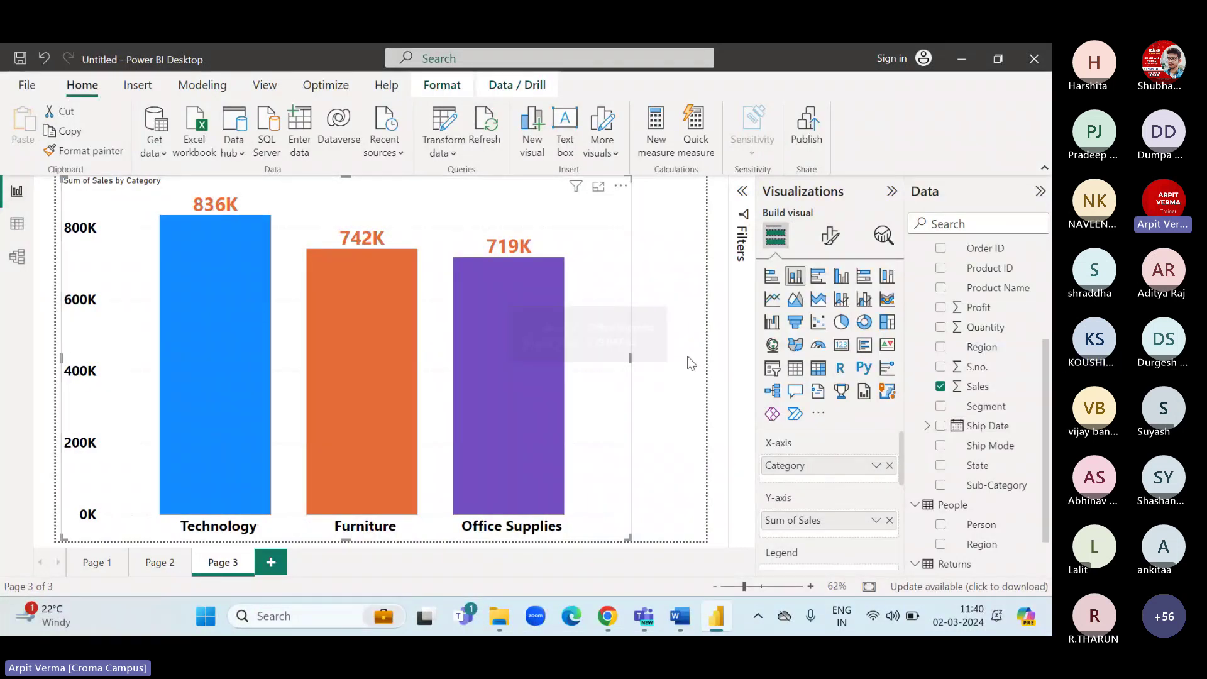
left_click(16, 223)
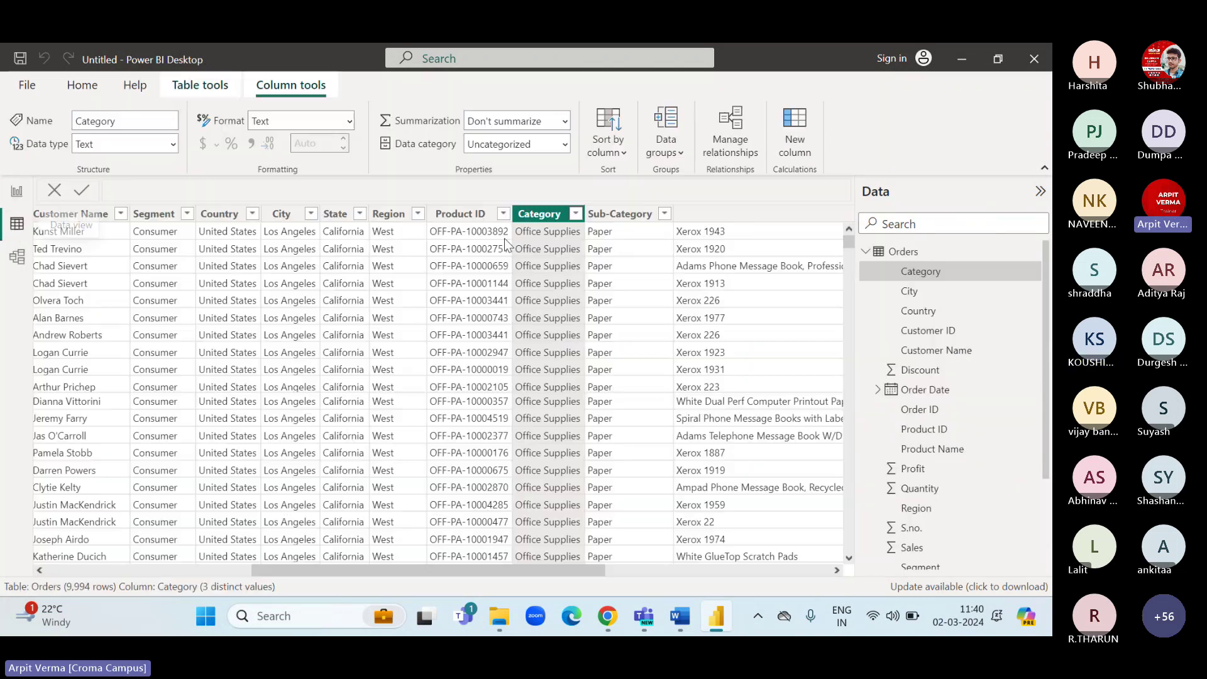
left_click(575, 214)
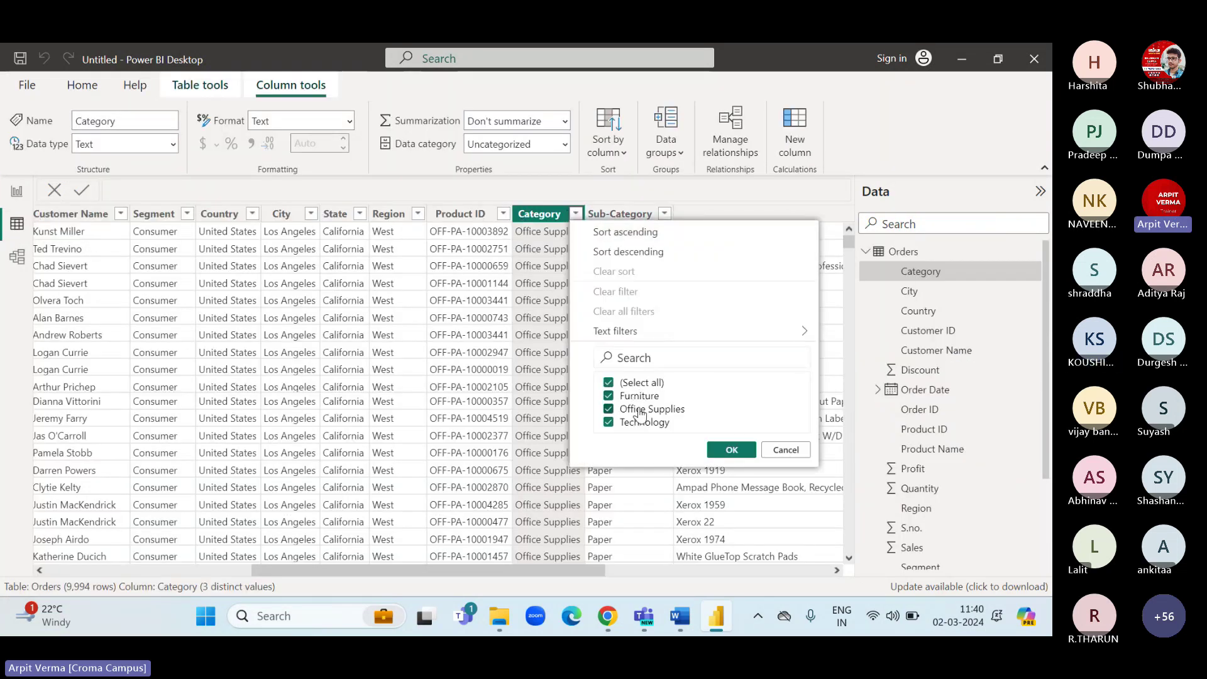
left_click(575, 568)
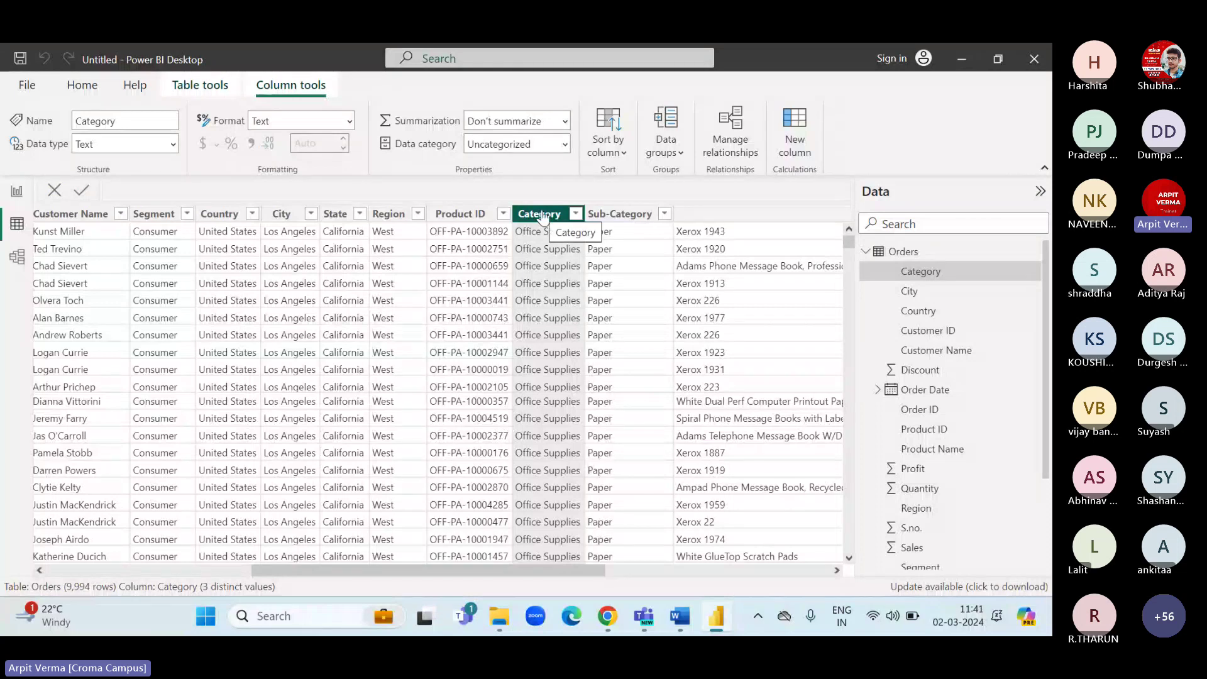
left_click(575, 214)
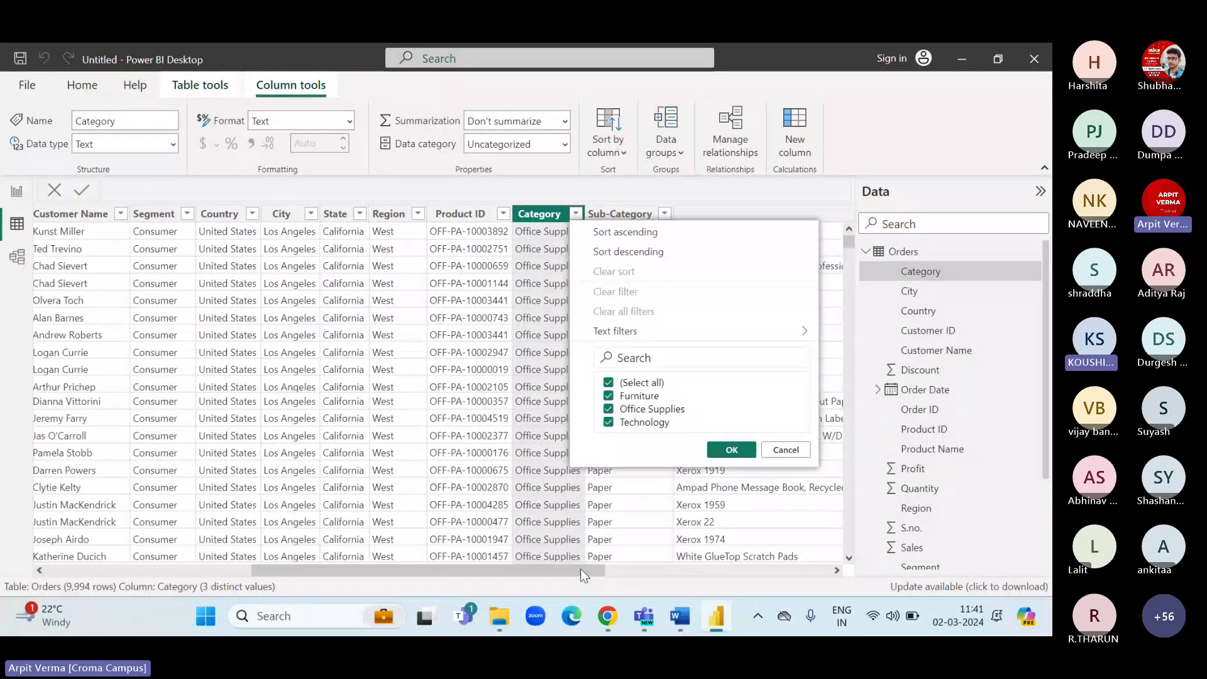
left_click_drag(579, 568, 688, 566)
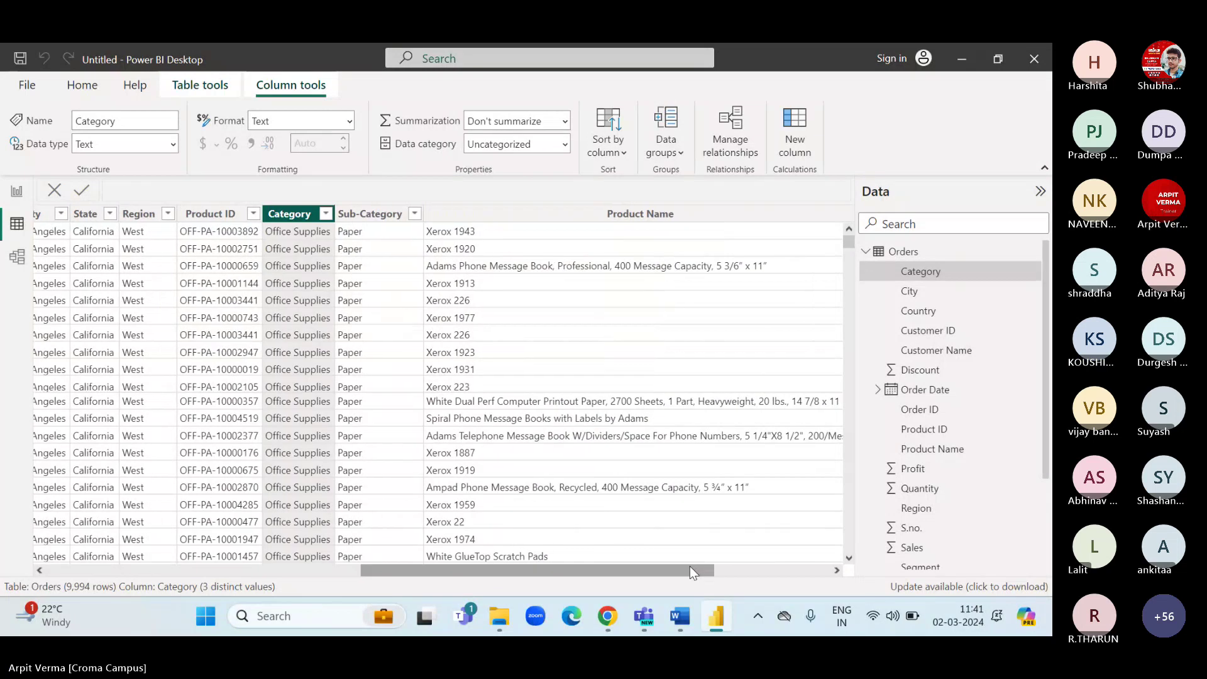
left_click(17, 191)
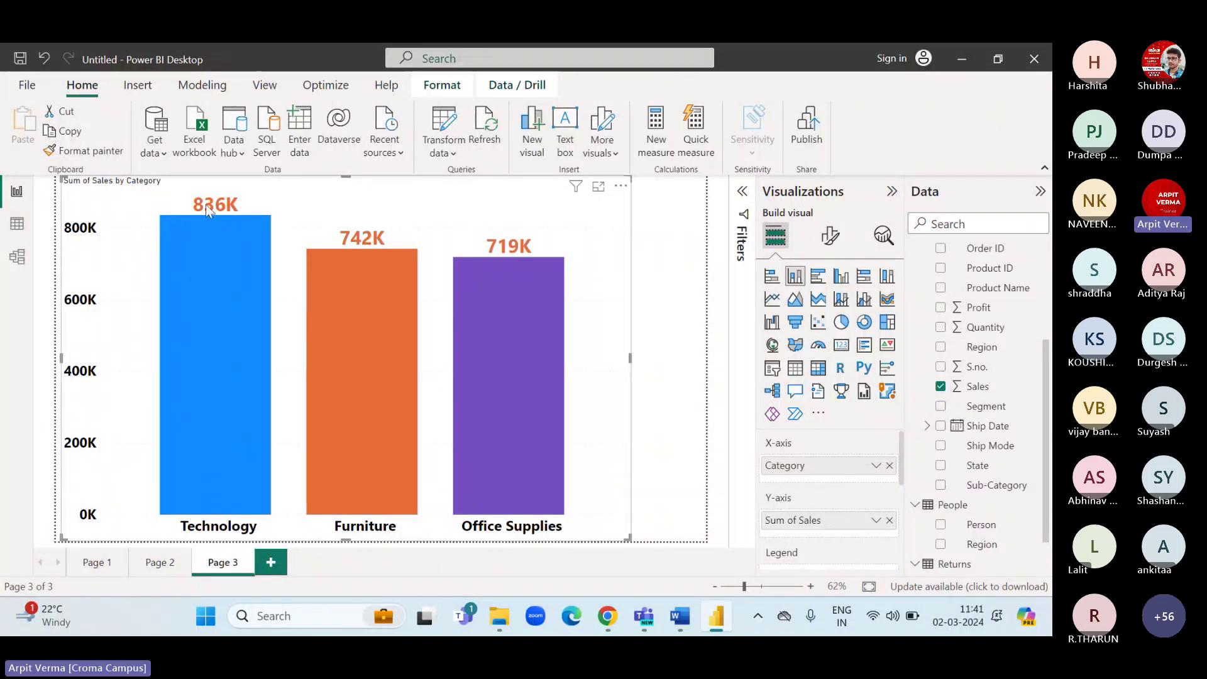
Inspect the Orders table's Sales column, then return to Page 3's Sum of Sales by Category chart.
left_click(17, 225)
scroll(542, 433, "right", 3)
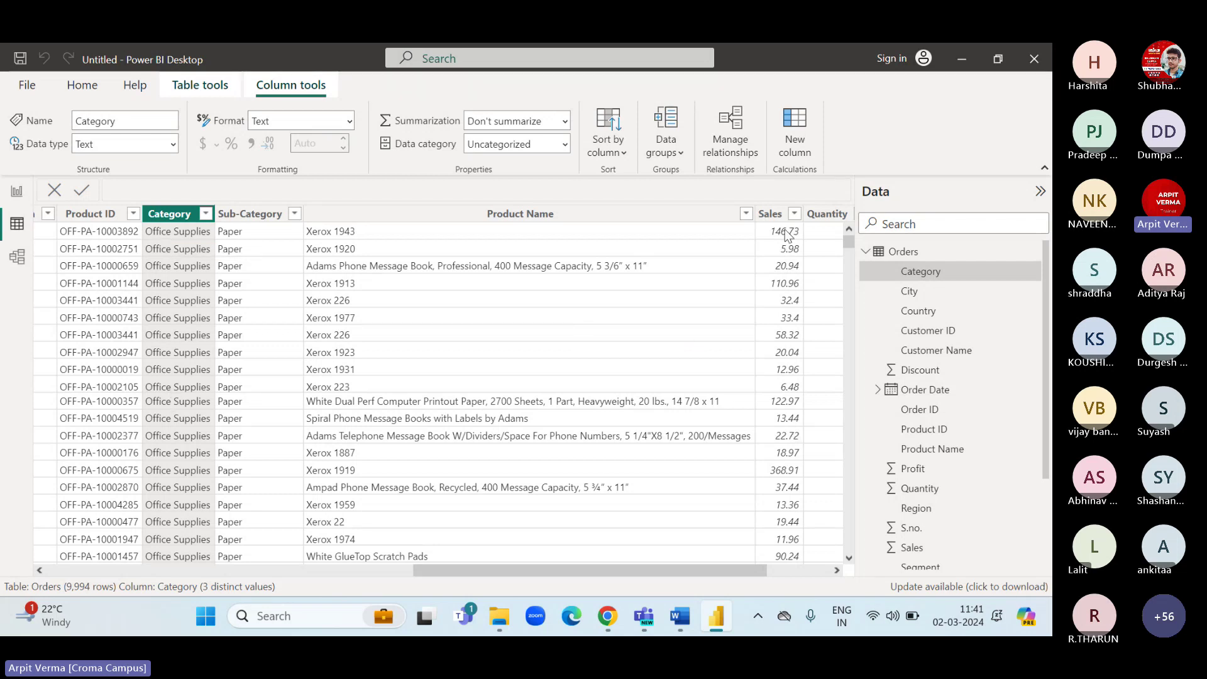
left_click(17, 192)
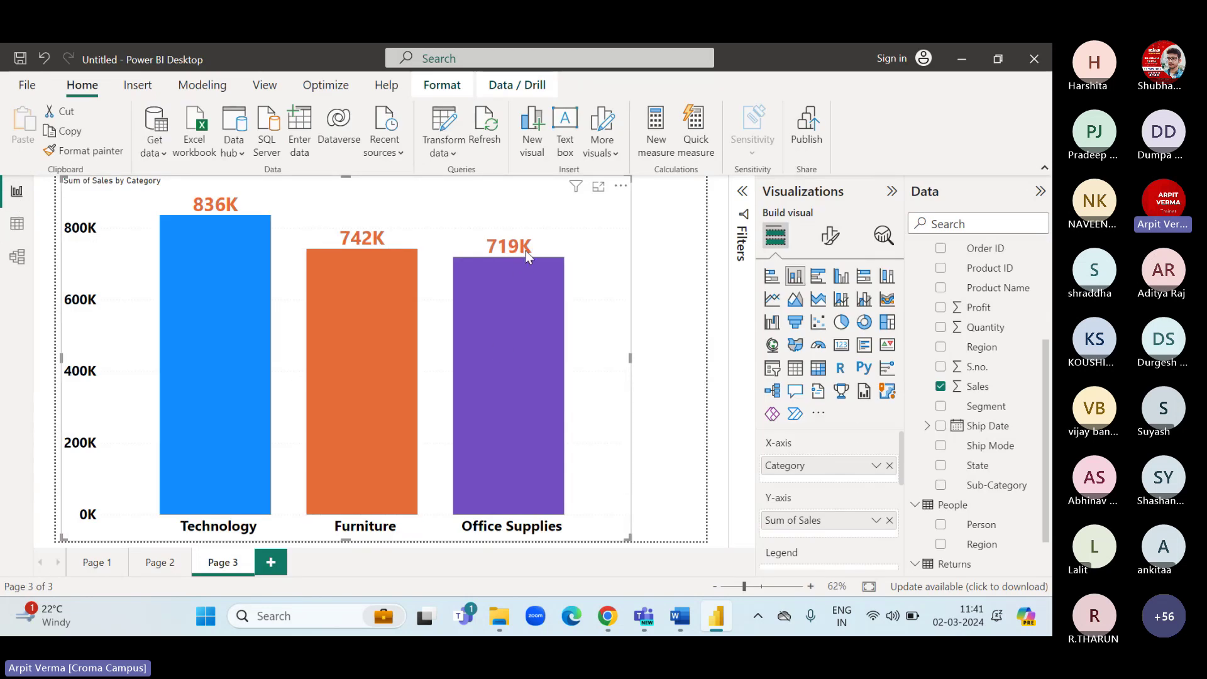
left_click(17, 225)
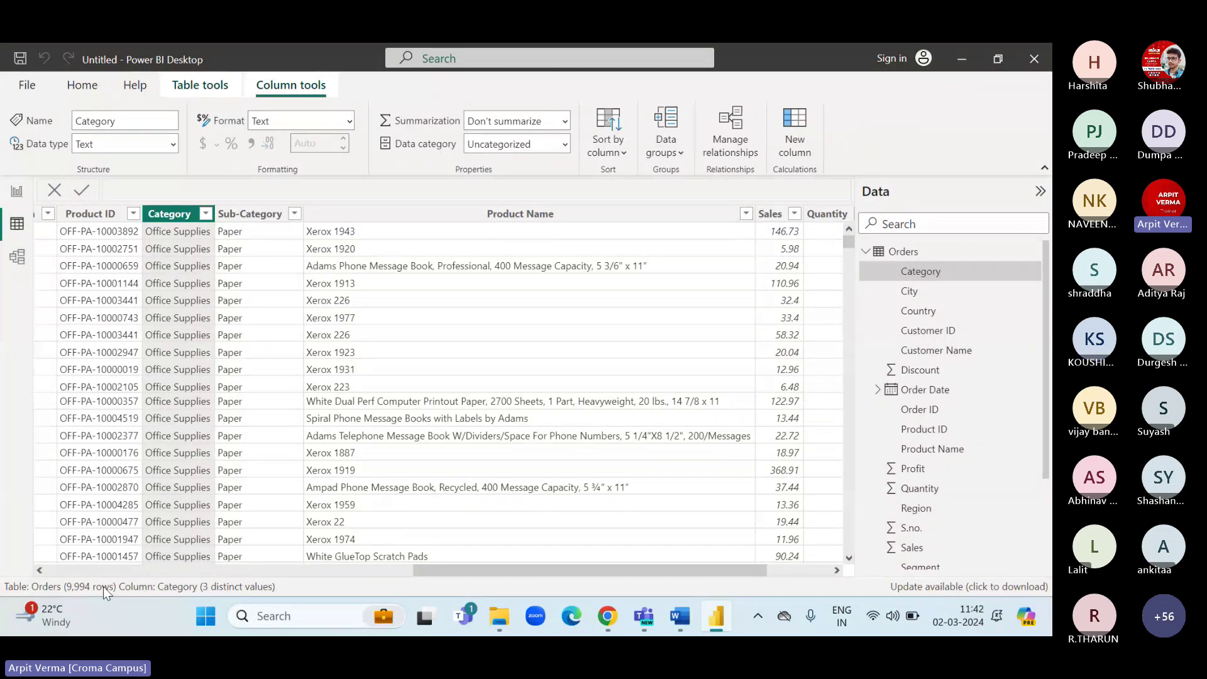
scroll(181, 395, "down", 20)
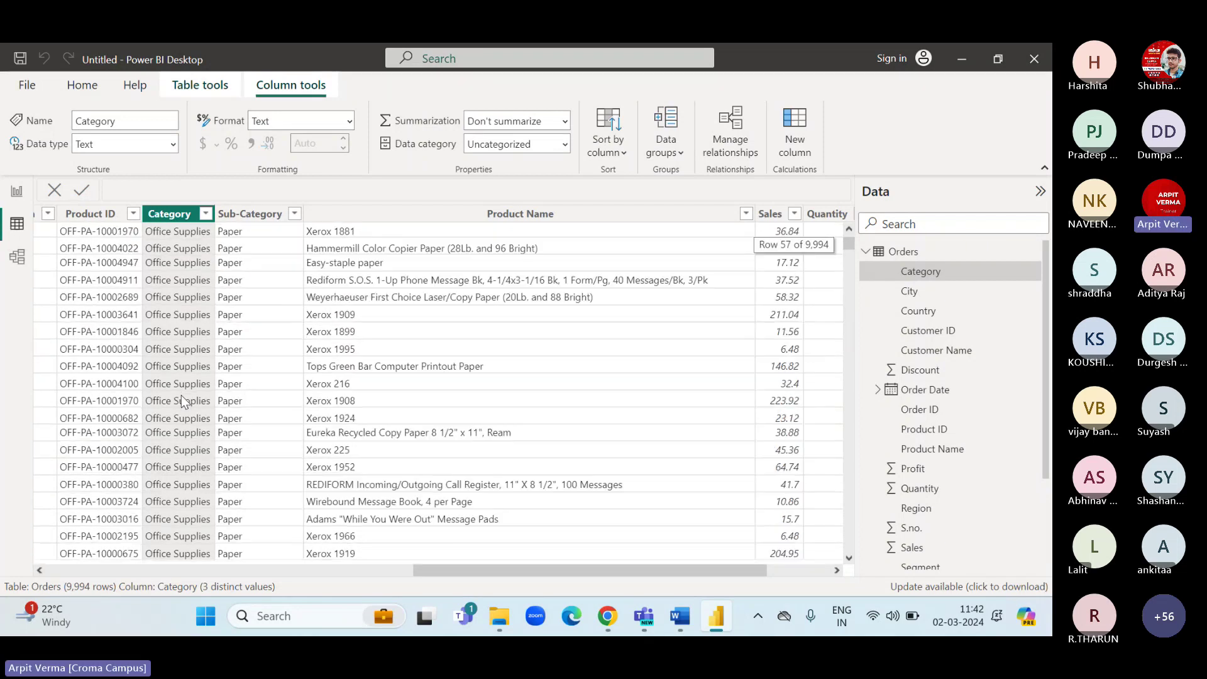
left_click_drag(854, 246, 853, 292)
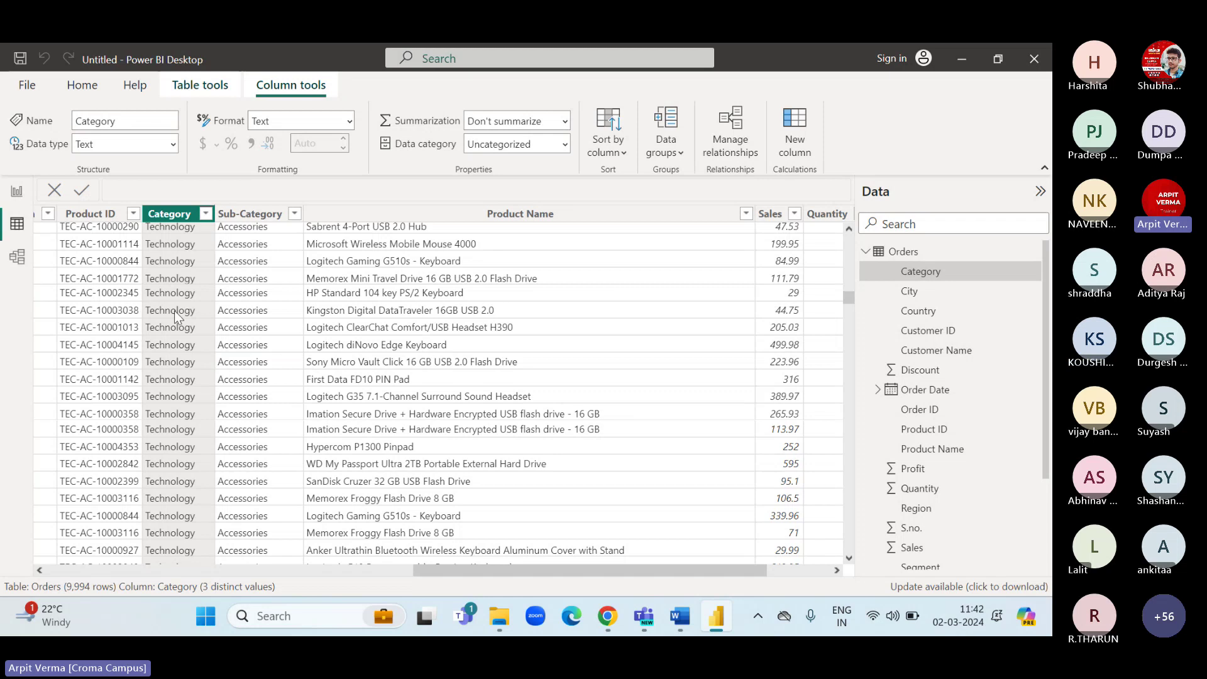
left_click(775, 252)
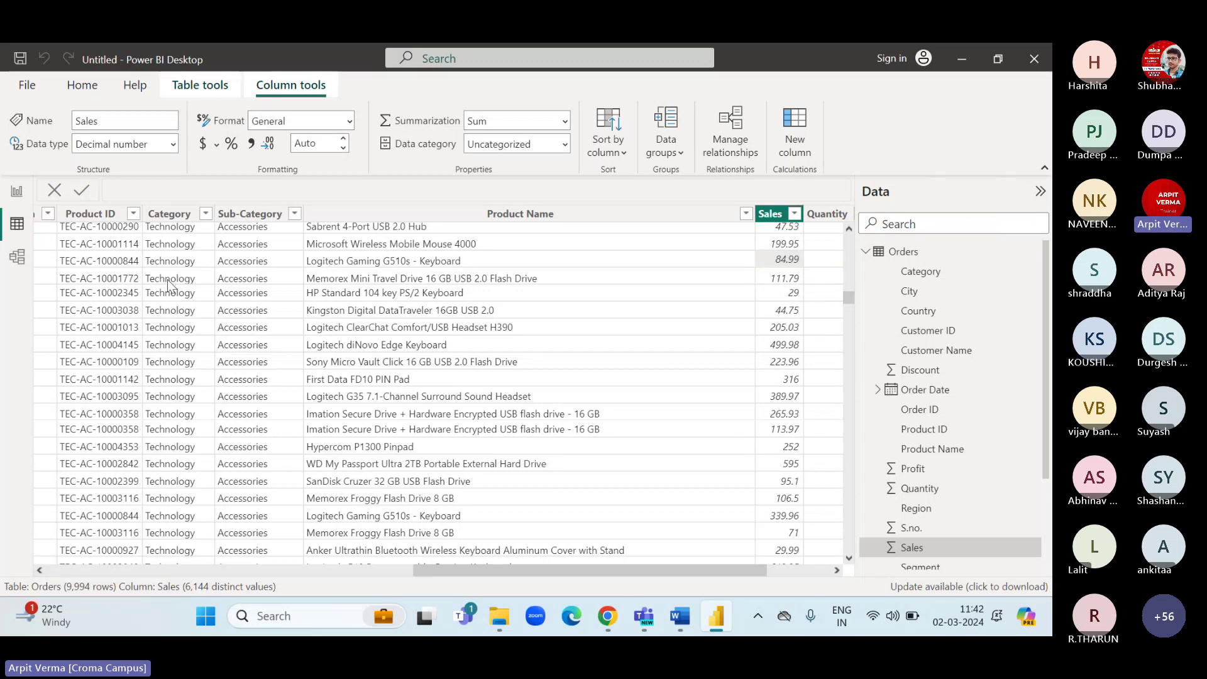
left_click(12, 193)
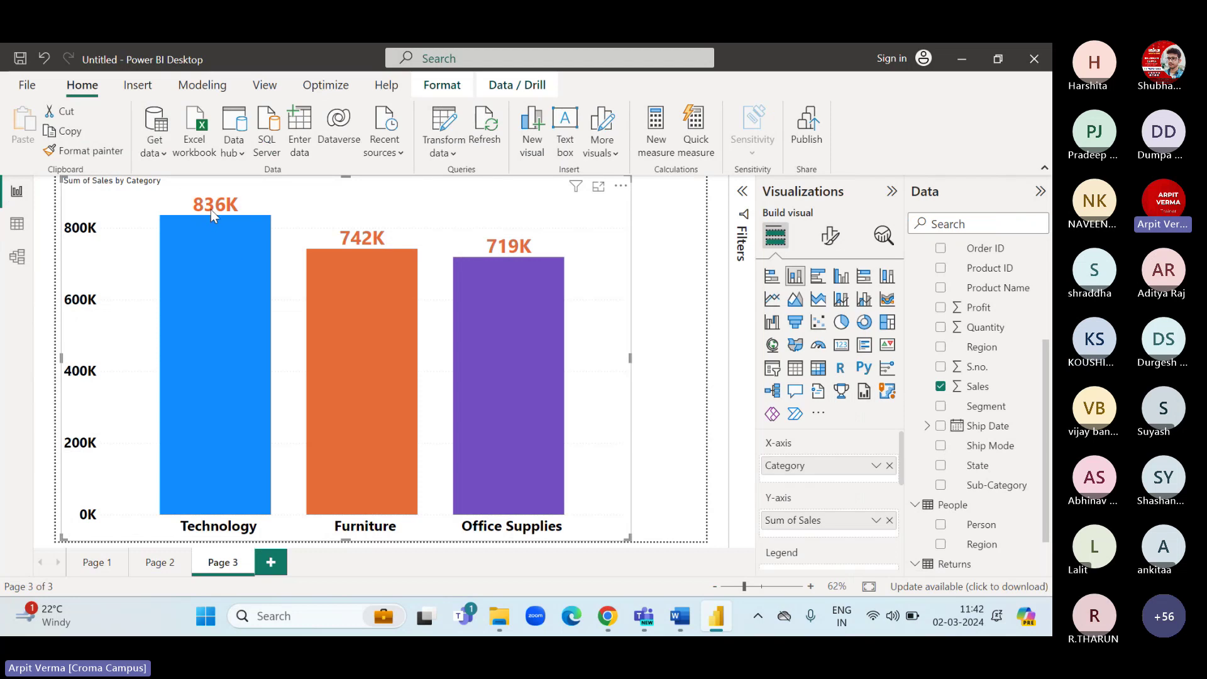
left_click(17, 224)
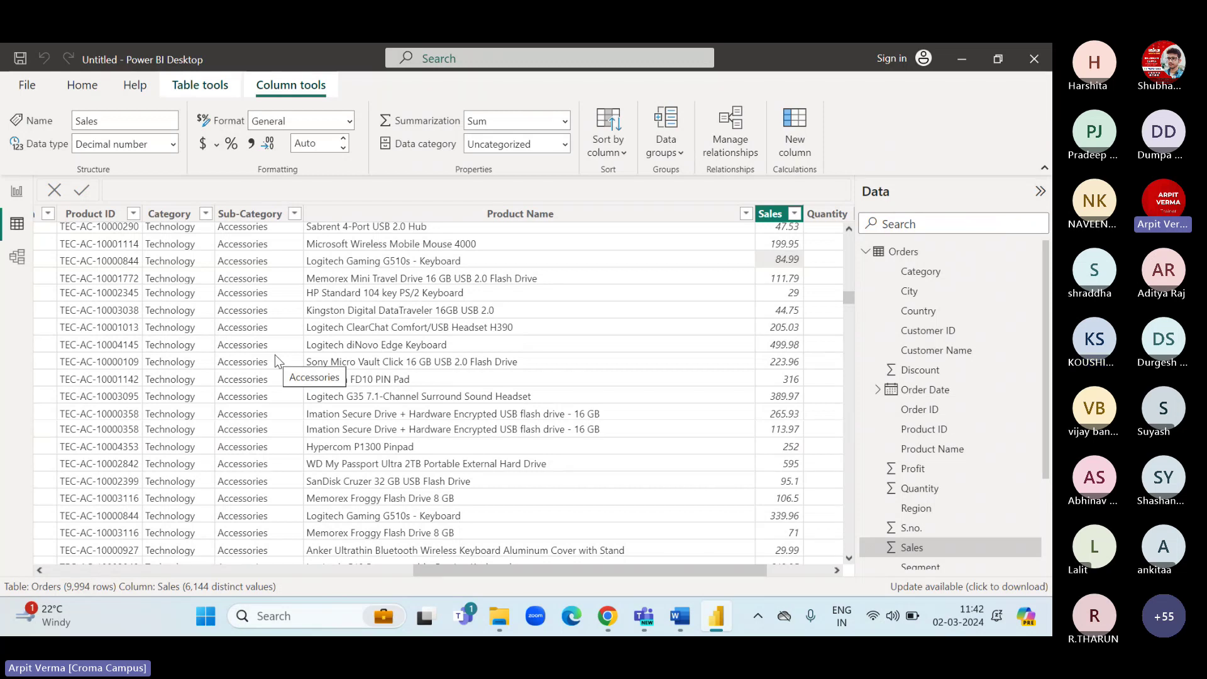
left_click(15, 194)
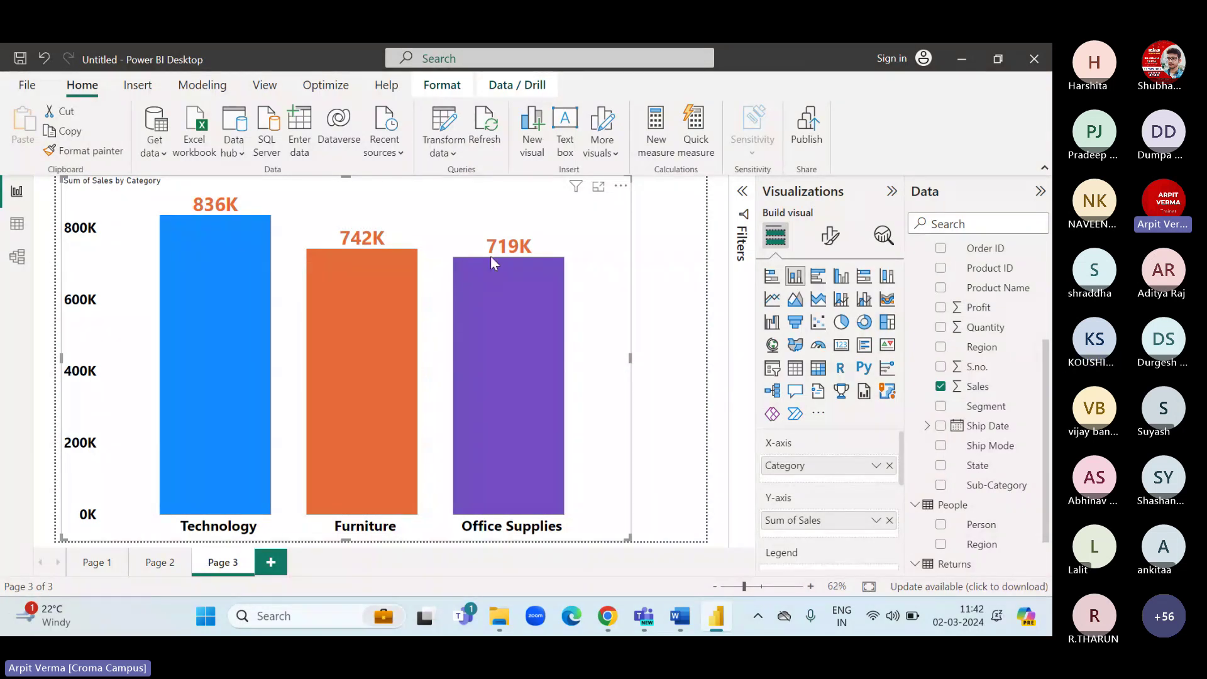
Rename the Page 3 tab to 'barc hart' and move to the empty Page 2.
double_click(227, 559)
type("barc hart")
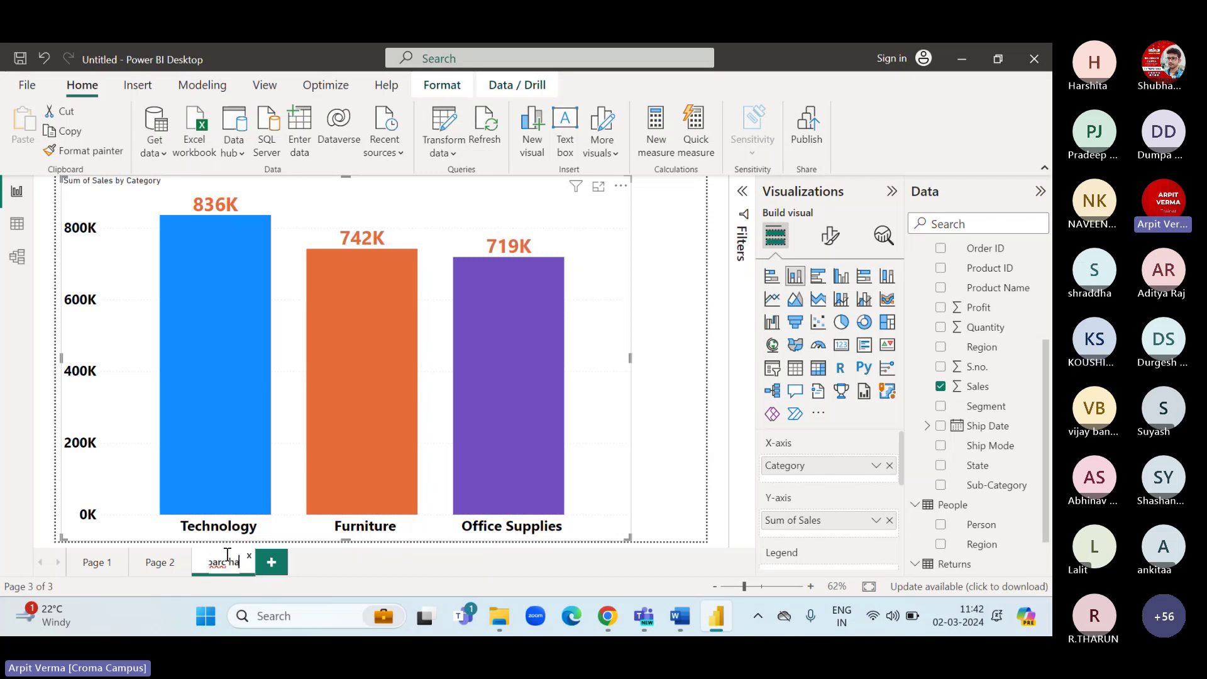
left_click(158, 561)
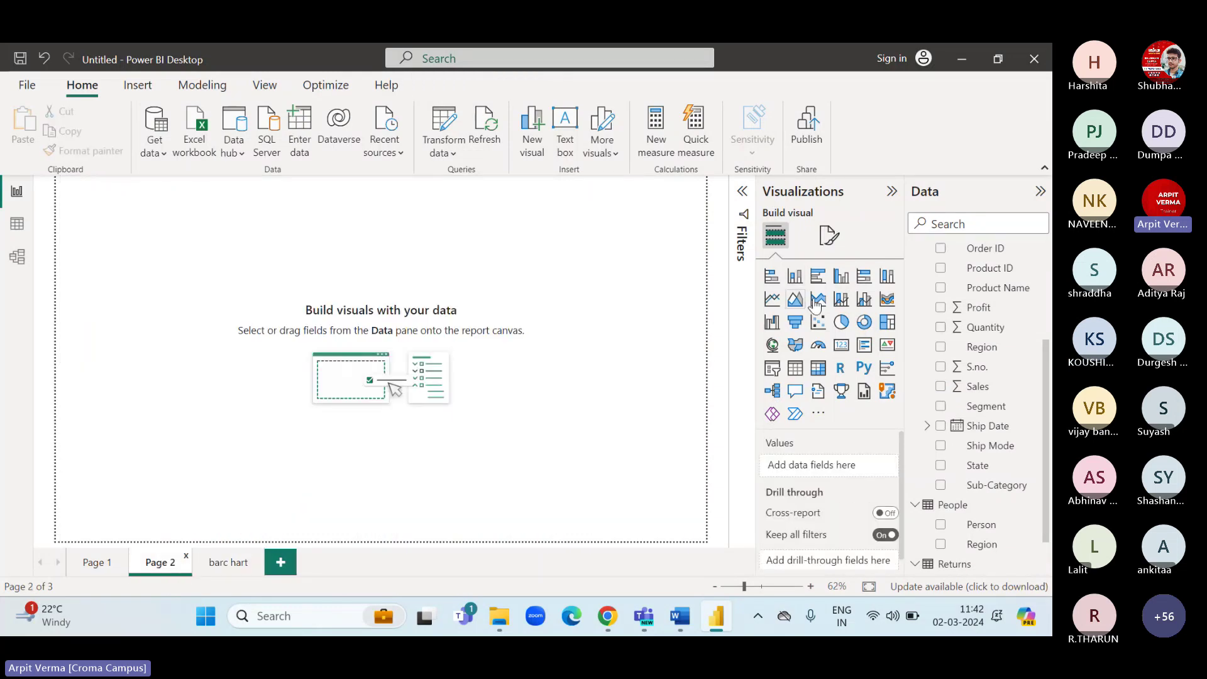
Add a large pie chart of Sum of Sales to Page 2, then view the Orders table.
left_click(842, 322)
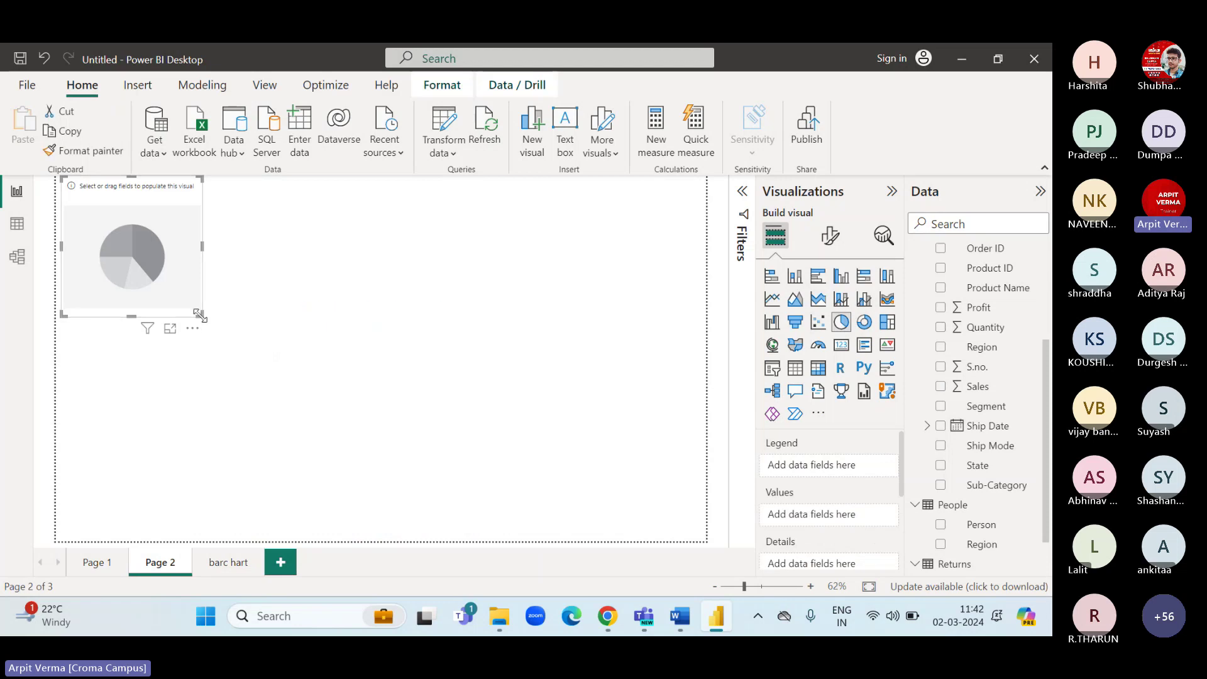
left_click_drag(201, 330, 506, 555)
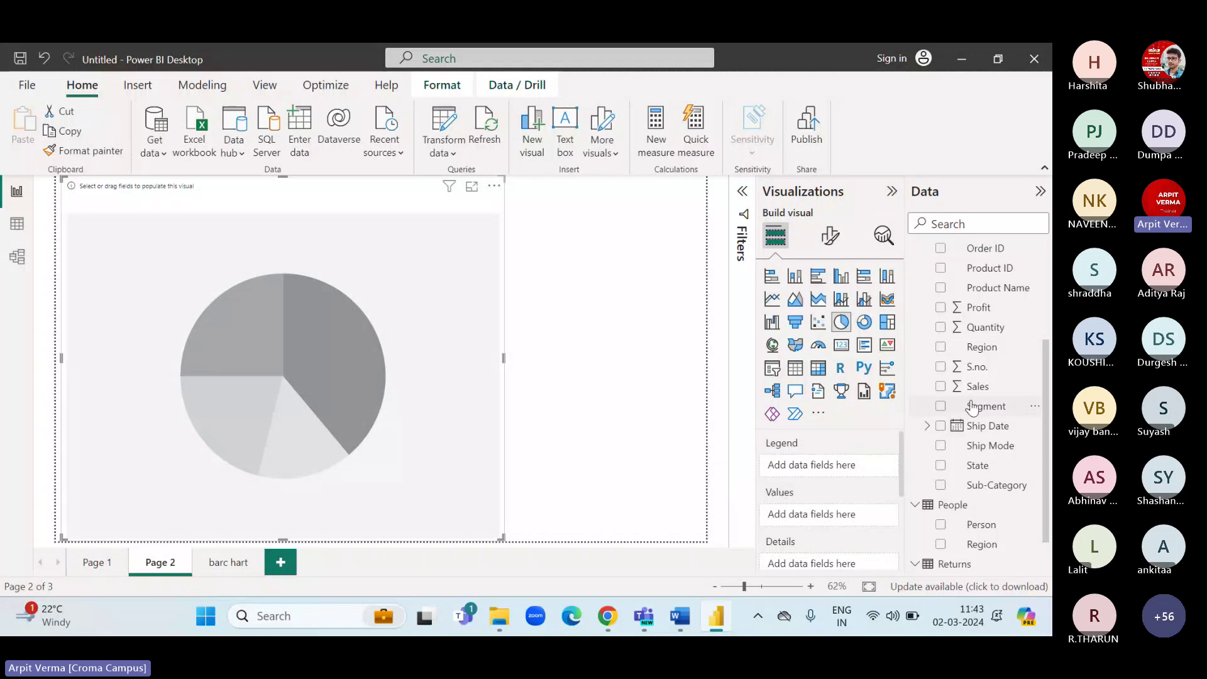
left_click_drag(979, 385, 810, 514)
mouse_move(292, 352)
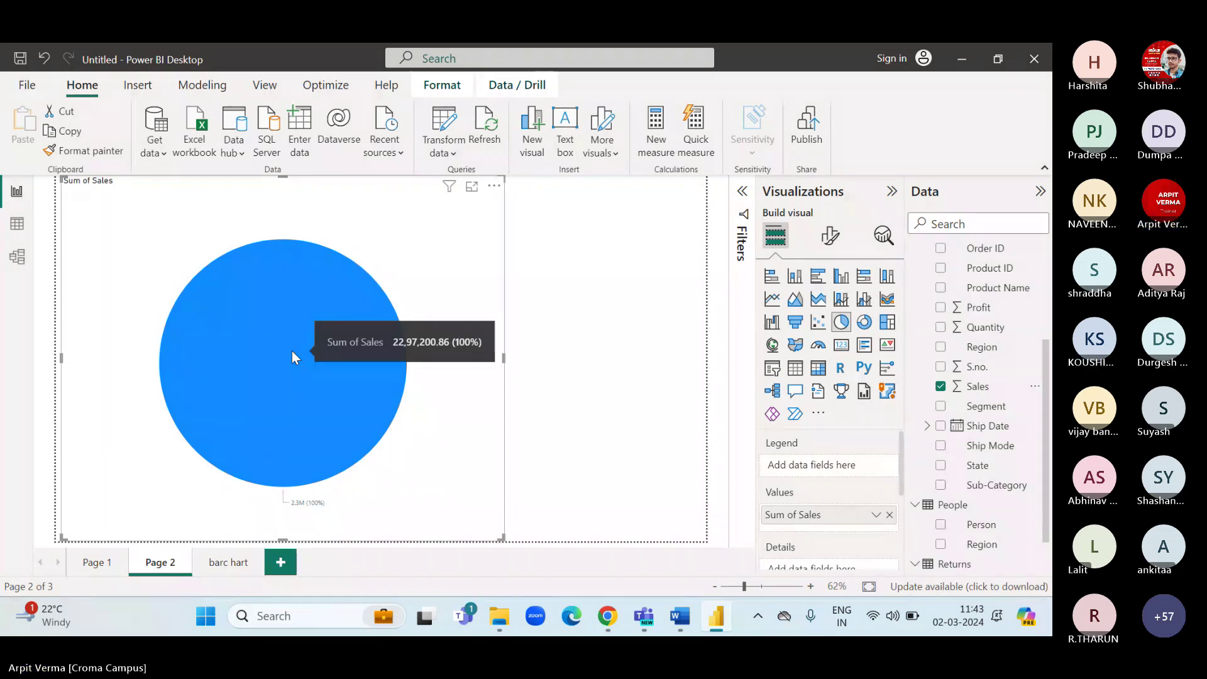
left_click(17, 232)
scroll(695, 432, "right", 3)
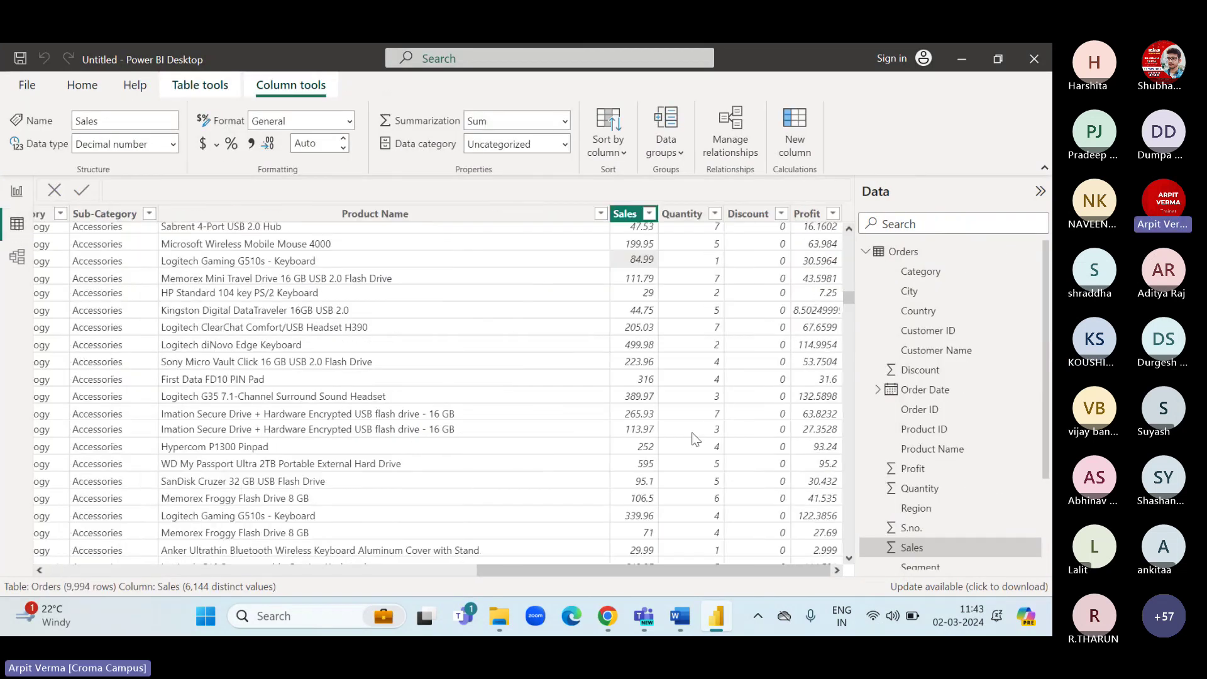
left_click(623, 215)
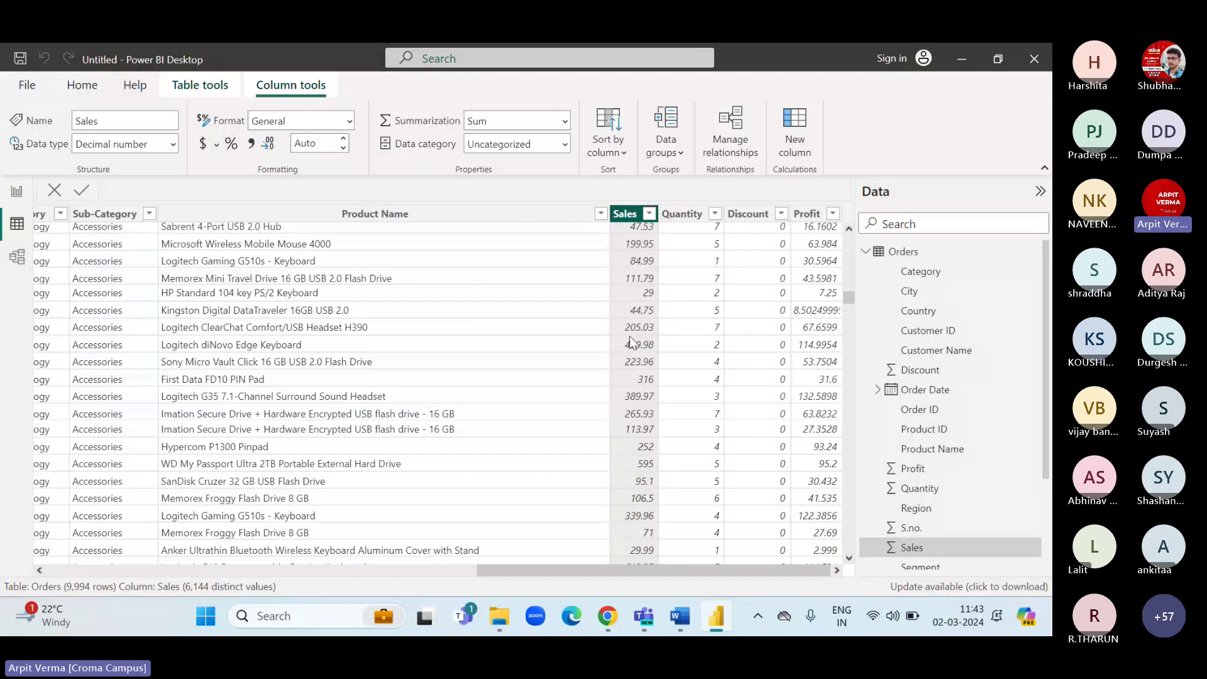
left_click_drag(848, 297, 846, 198)
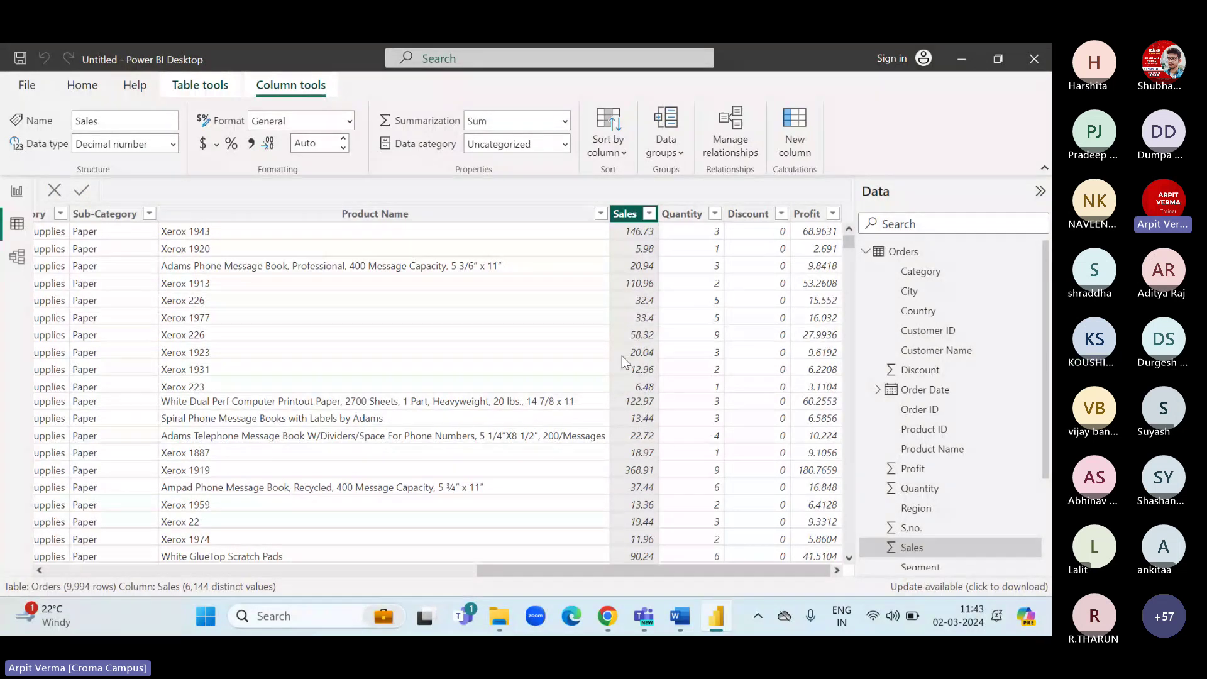
left_click(17, 192)
mouse_move(322, 361)
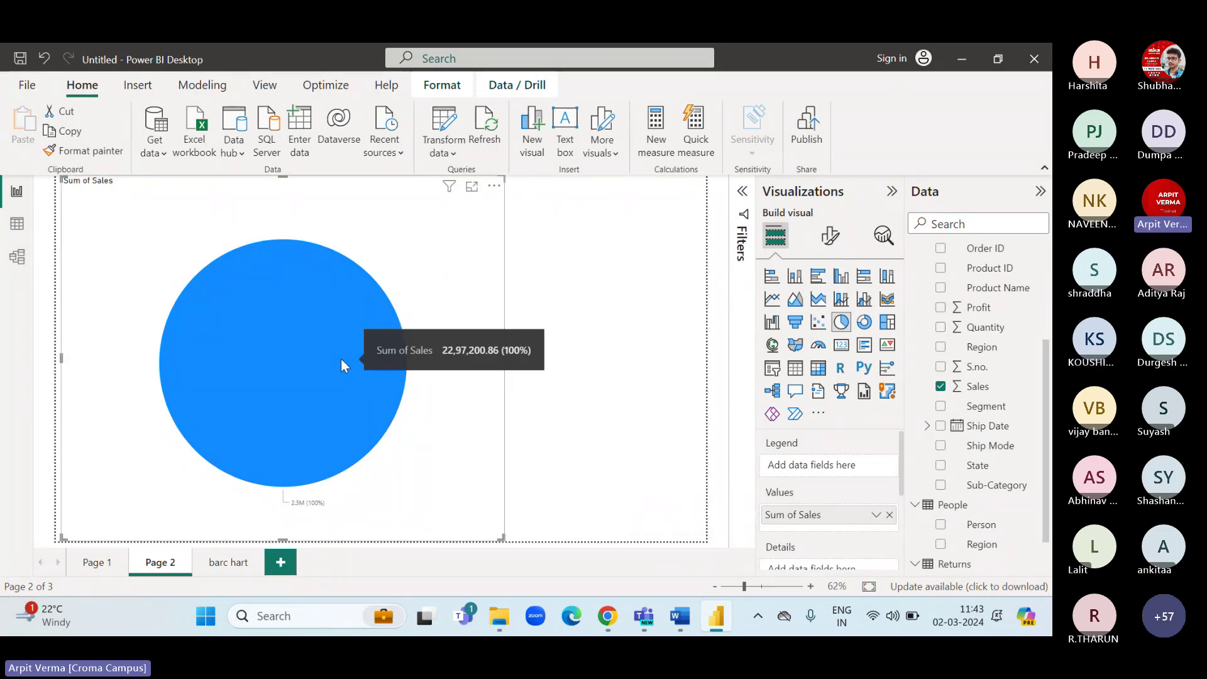
Put Category in the pie's Legend and widen the pie visual to the right.
scroll(981, 283, "up", 5)
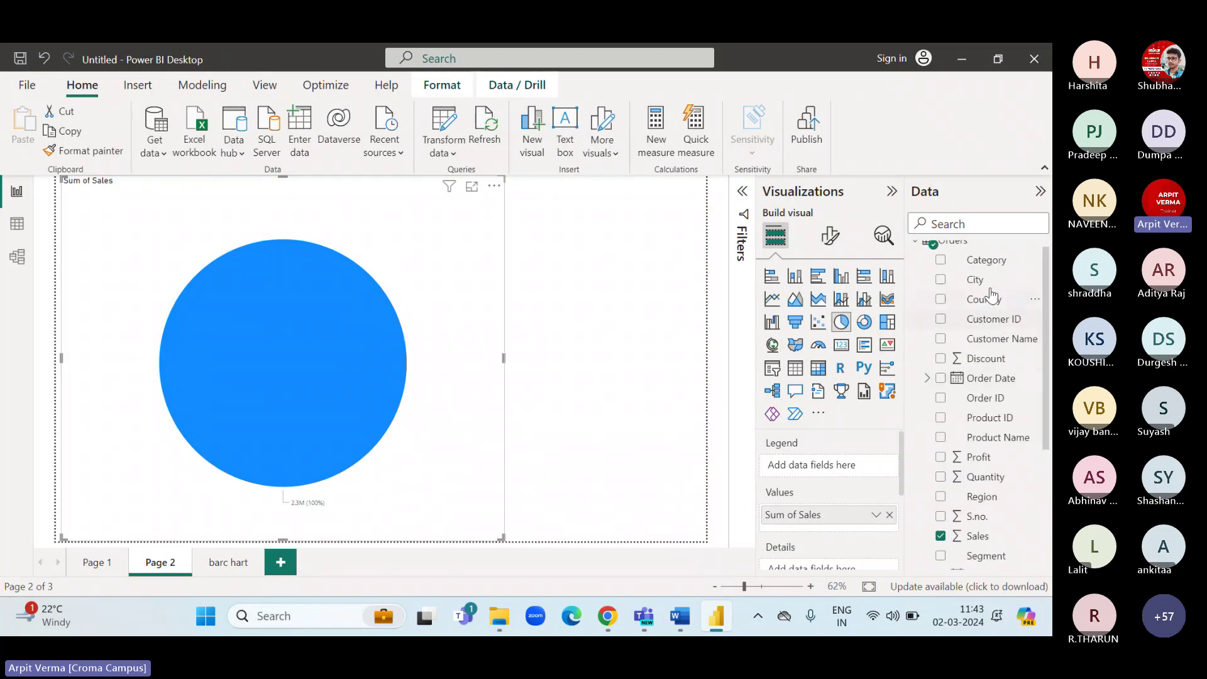
left_click_drag(983, 260, 836, 465)
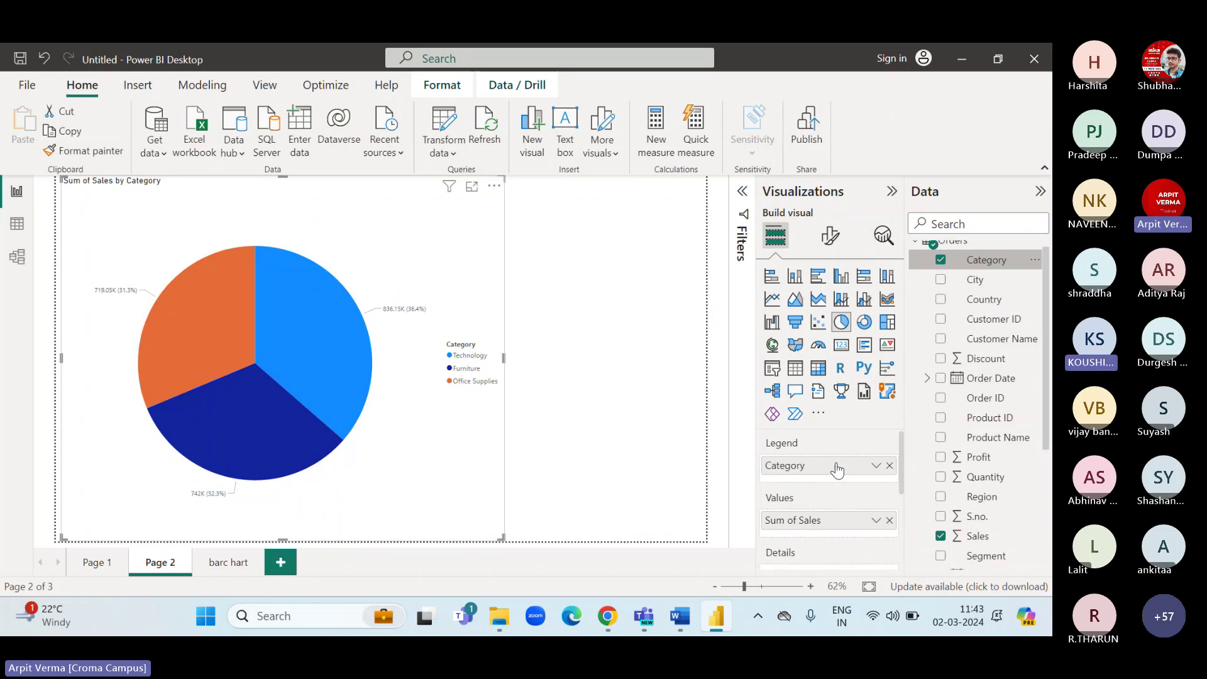
left_click_drag(503, 535, 617, 539)
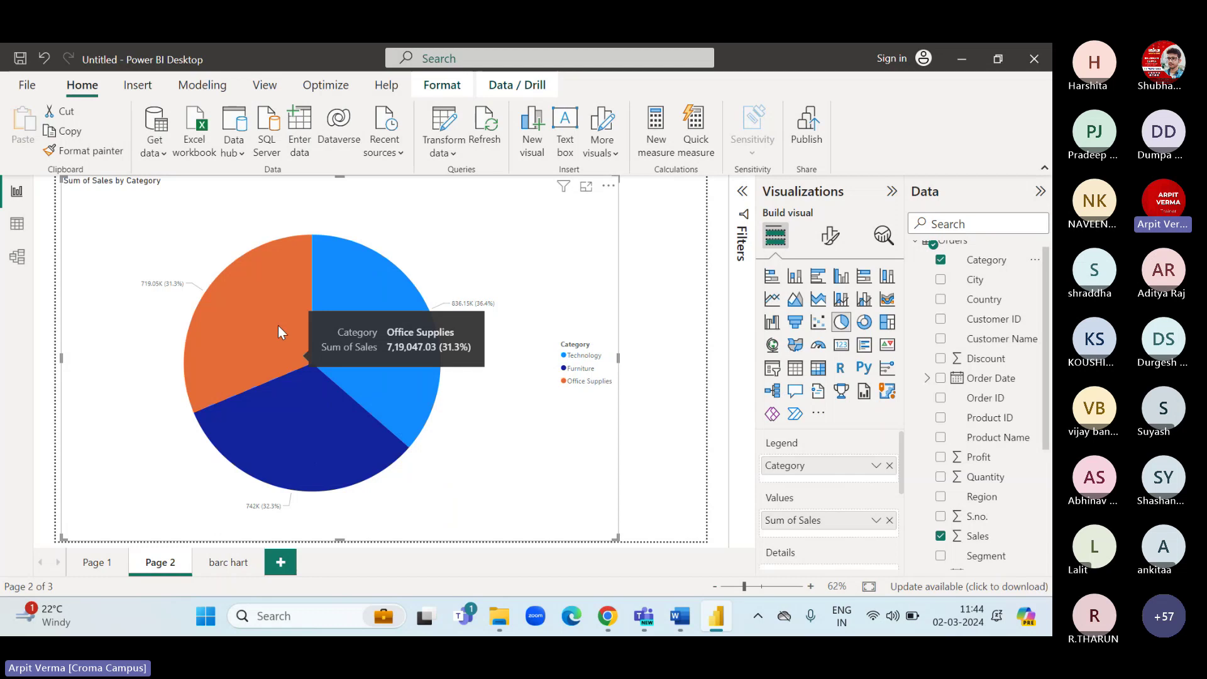
Cycle through Page 1 and barc hart, then return to Page 2's pie chart.
left_click(97, 562)
left_click(226, 562)
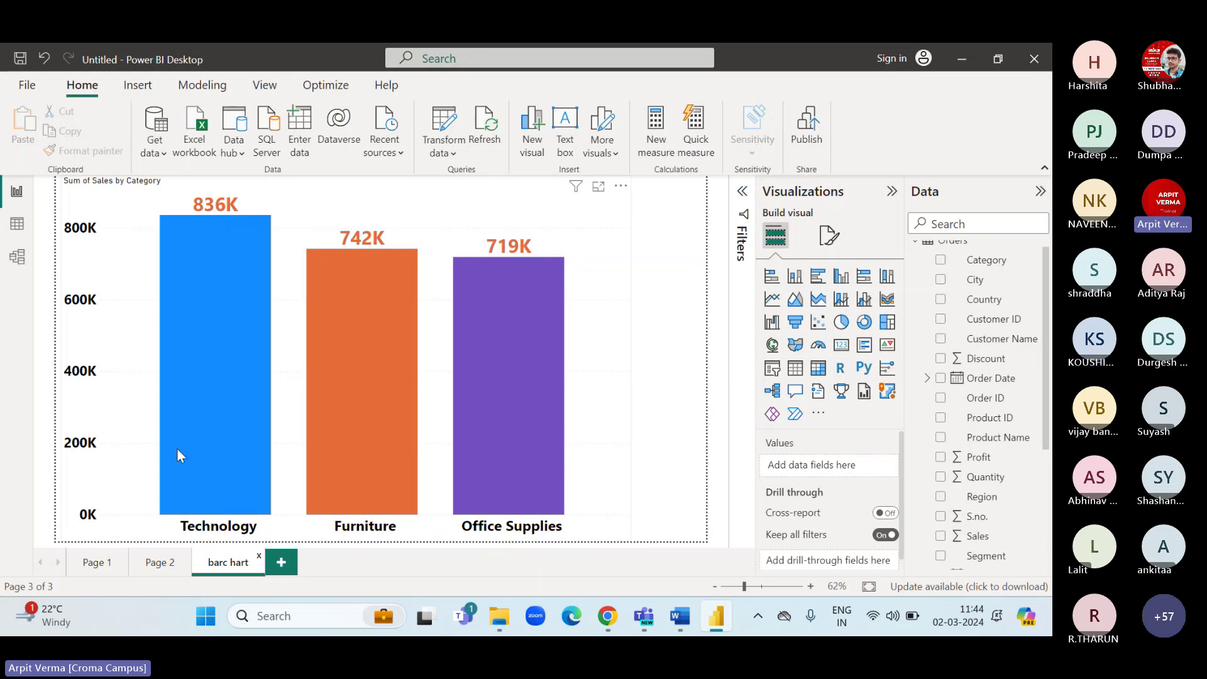
left_click(161, 562)
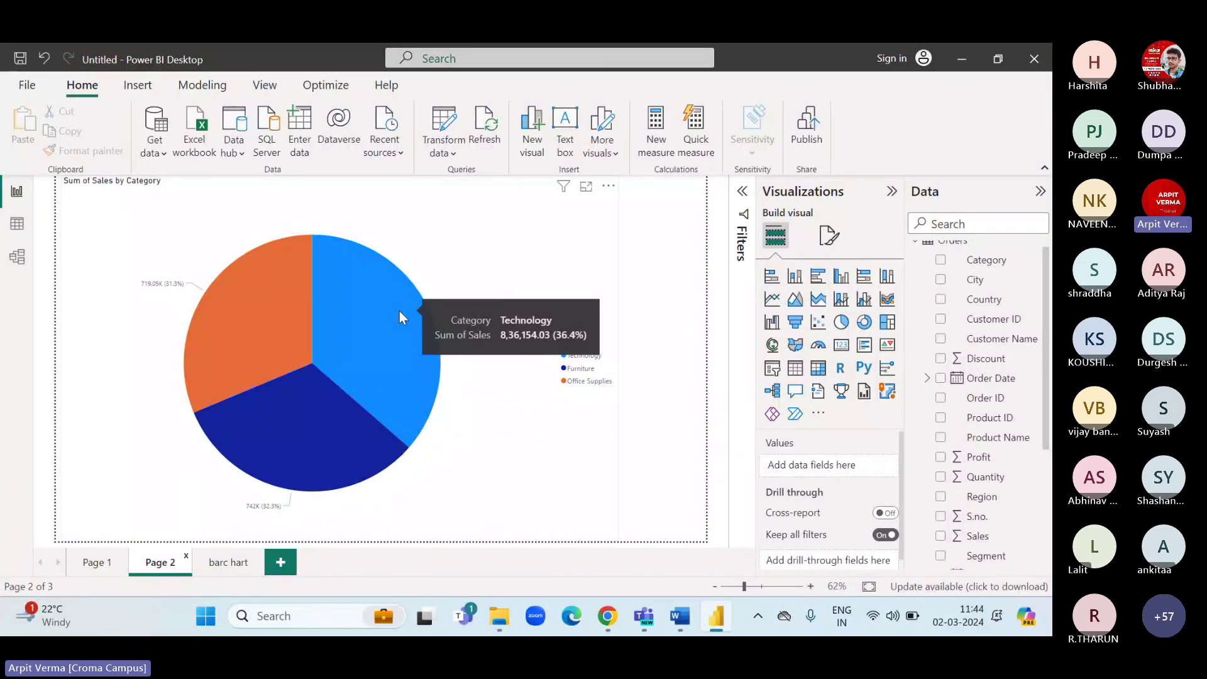
left_click(827, 236)
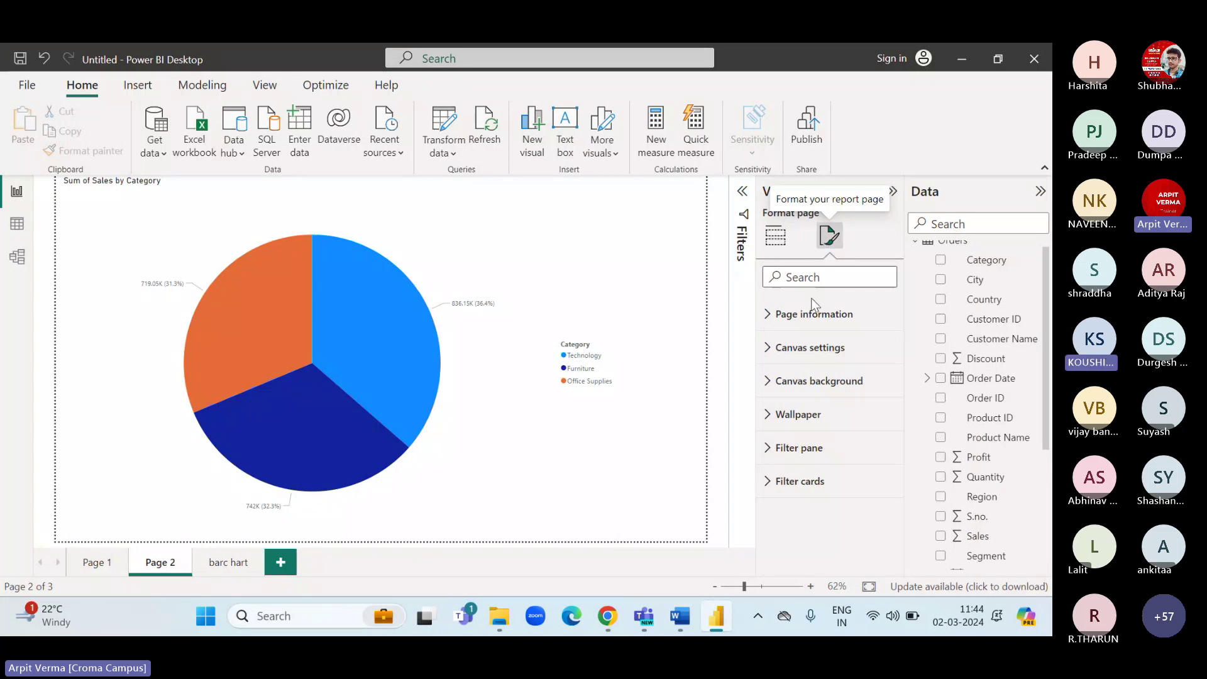
Keep the pie's legend on, raise its text size to 26, and set its position to Top right.
left_click(490, 239)
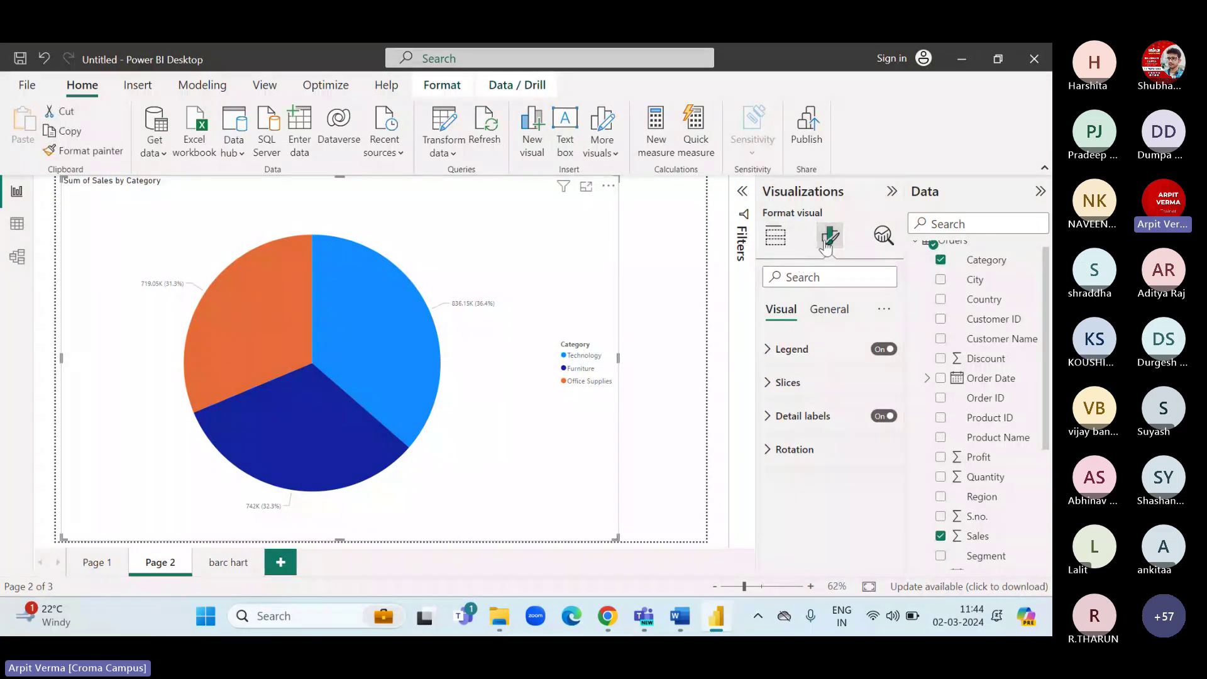
left_click(884, 352)
left_click(885, 352)
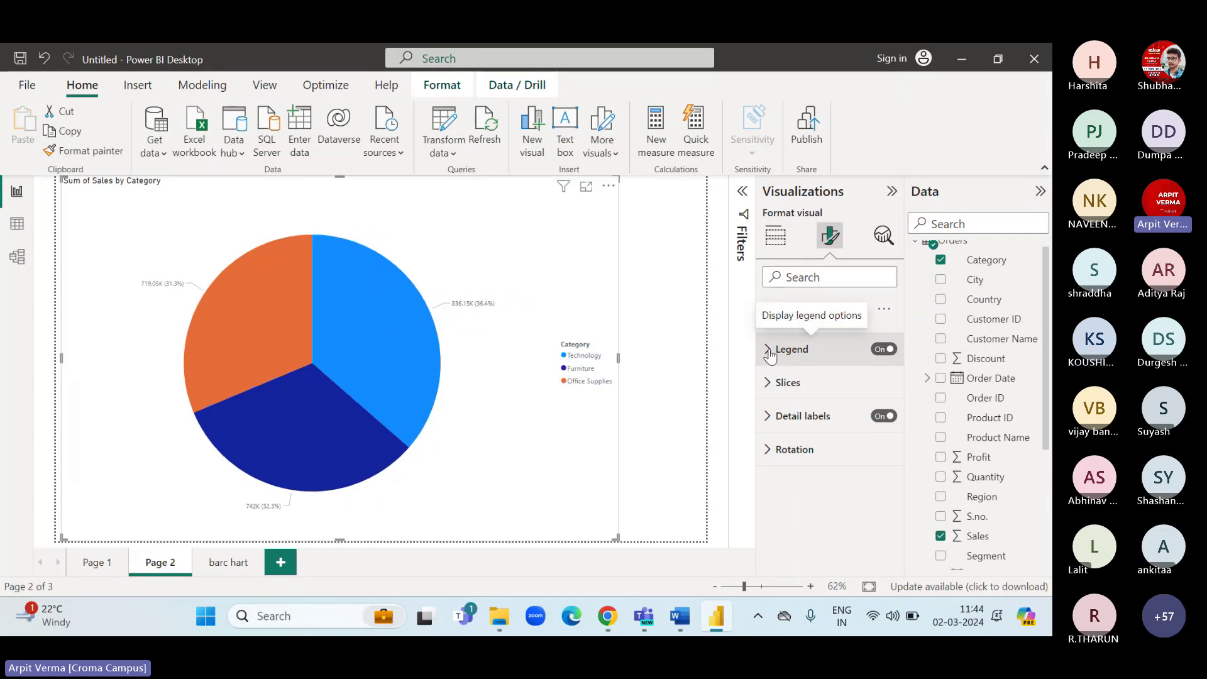
left_click(768, 351)
left_click(770, 471)
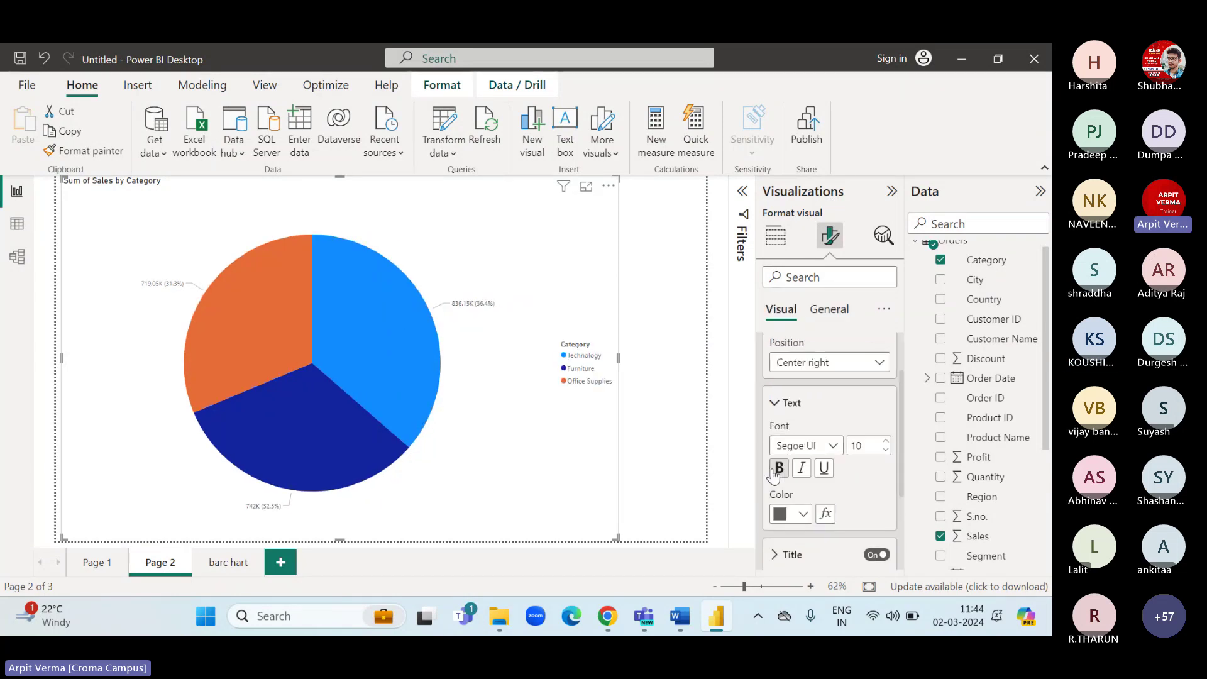
left_click(885, 443)
left_click(885, 443)
left_click(886, 443)
left_click(885, 443)
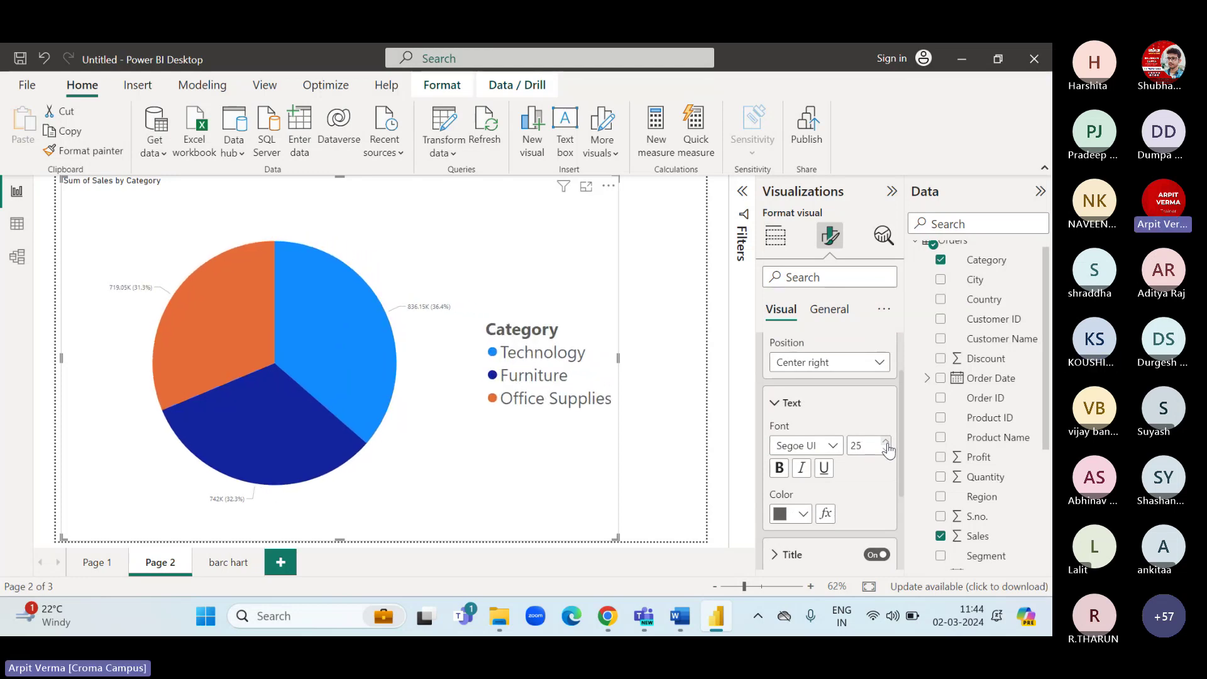
left_click(870, 362)
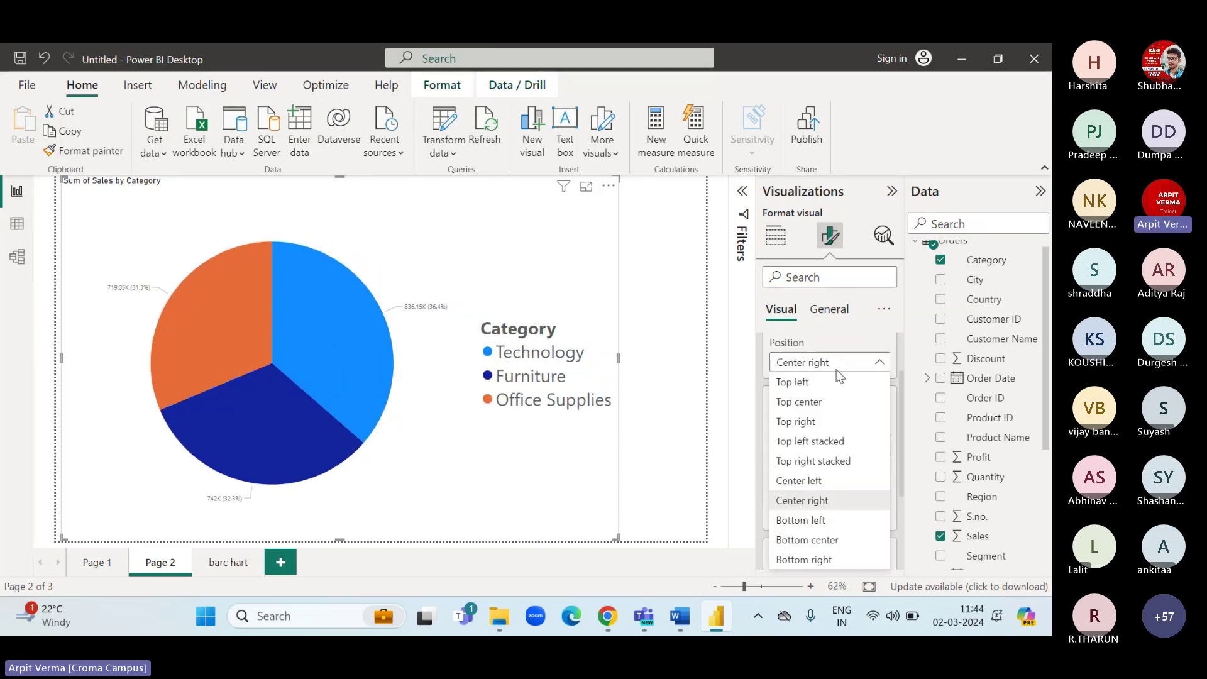
left_click(810, 422)
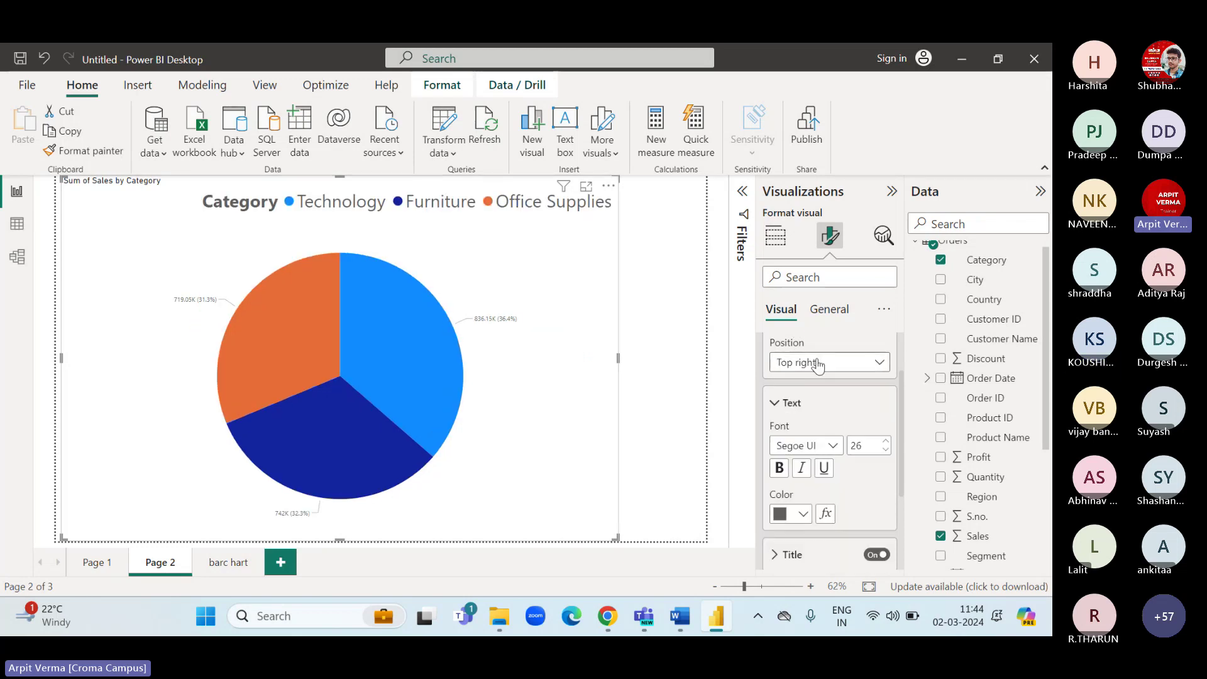
scroll(817, 364, "up", 2)
left_click(789, 349)
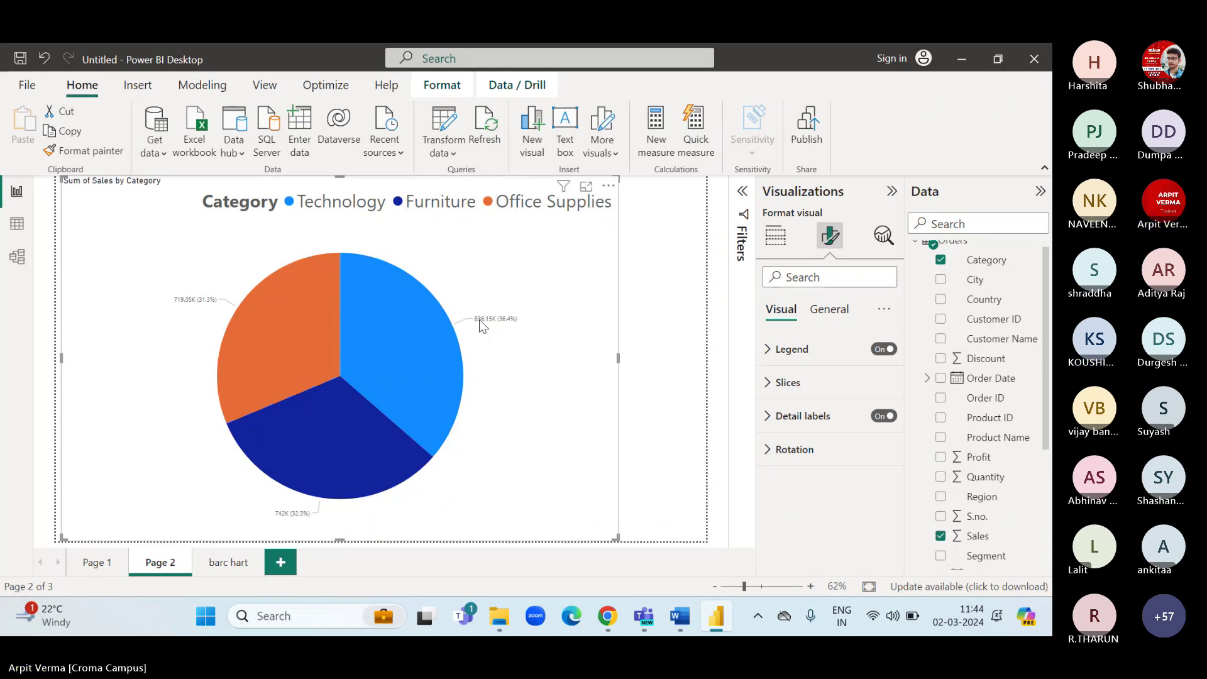
Make the pie's data label values bold and enlarge them to size 22.
left_click(768, 416)
scroll(767, 416, "down", 2)
scroll(767, 416, "down", 2)
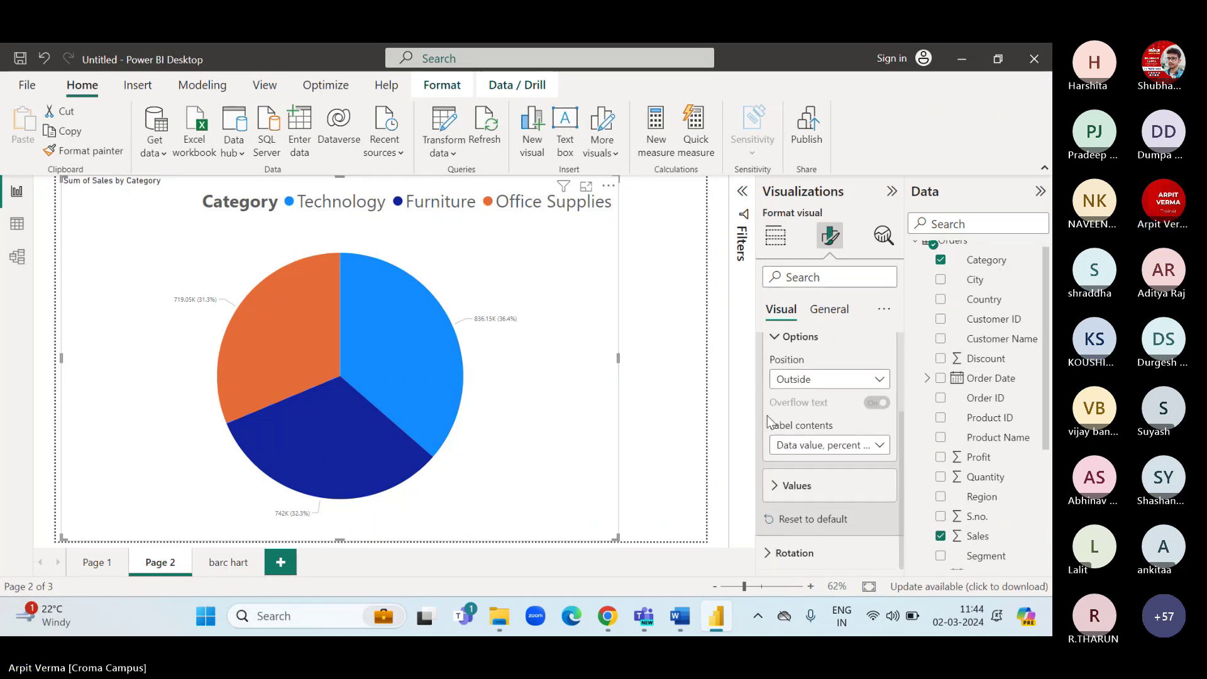
left_click(773, 489)
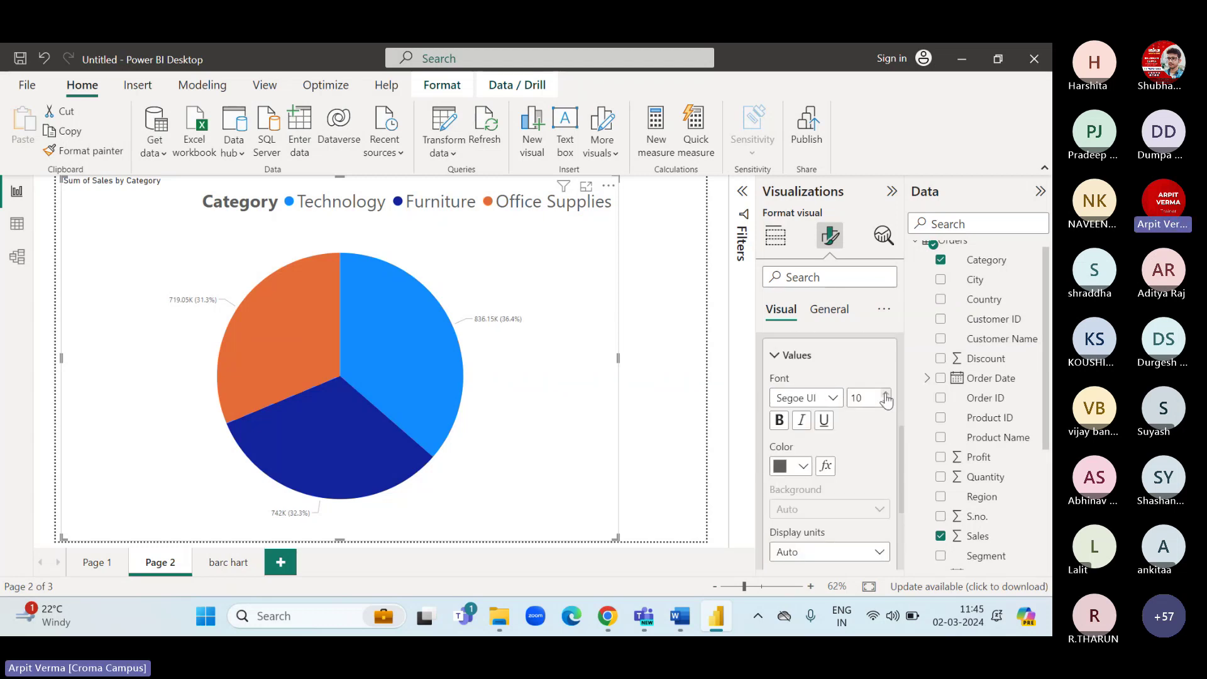
left_click(886, 394)
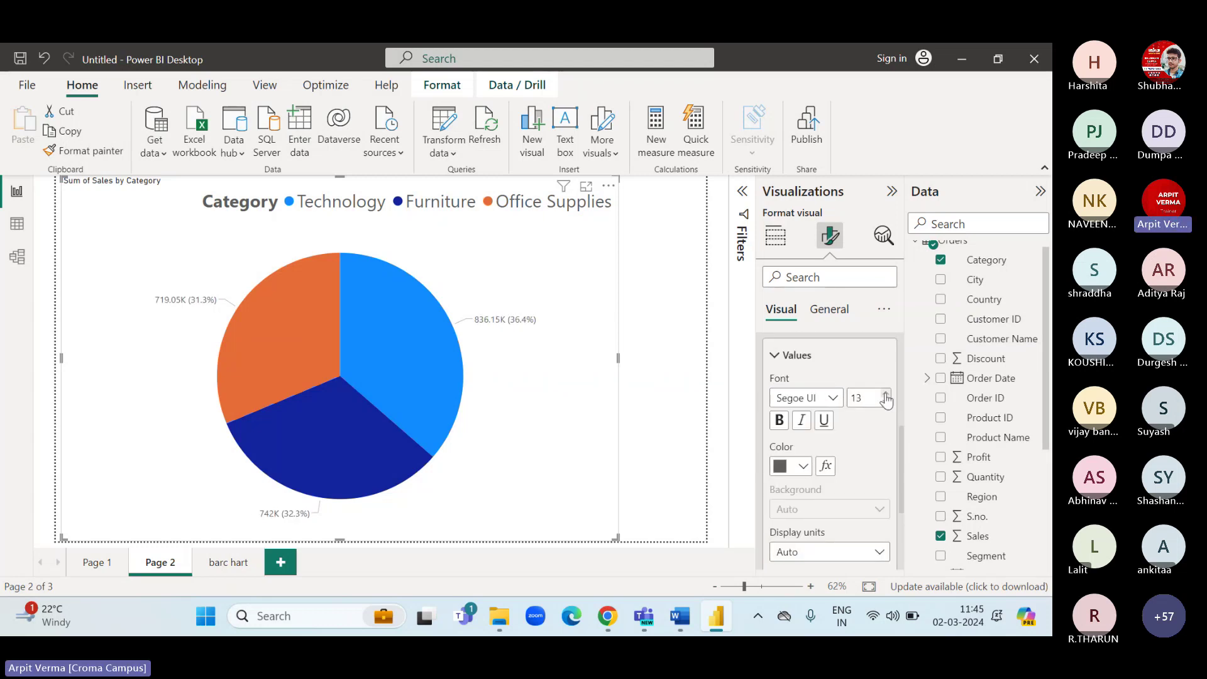
left_click(779, 420)
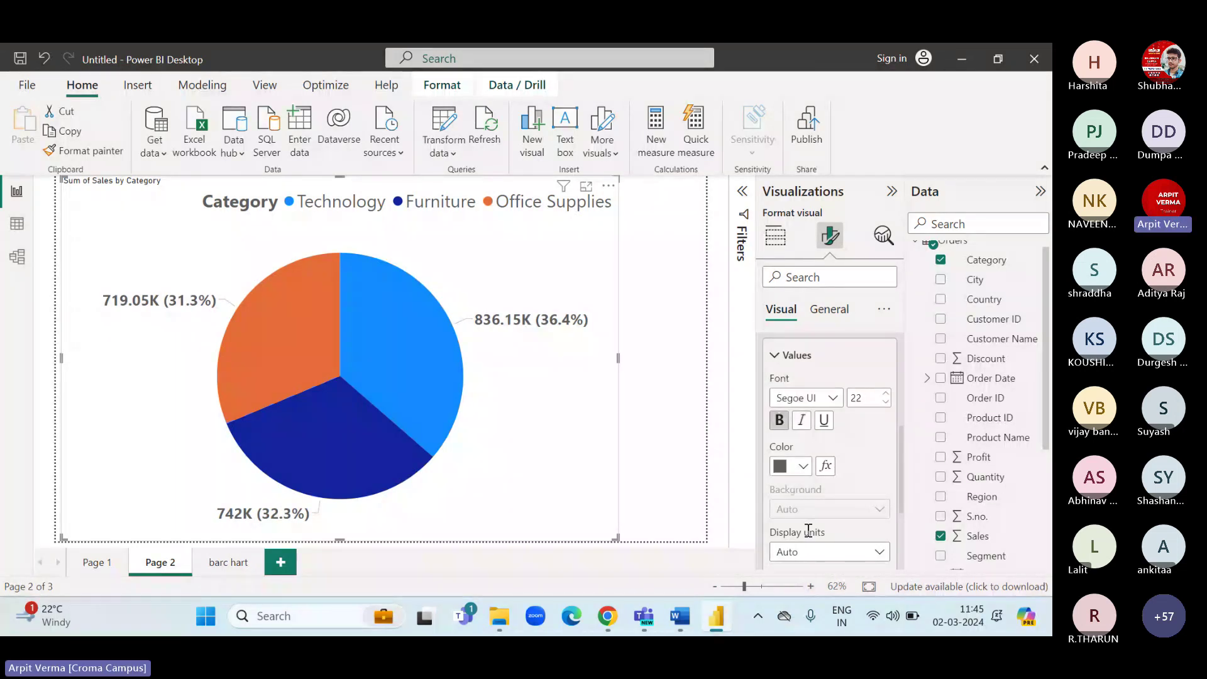
Show the data label values in thousands with no decimal places.
scroll(808, 531, "down", 2)
left_click(828, 497)
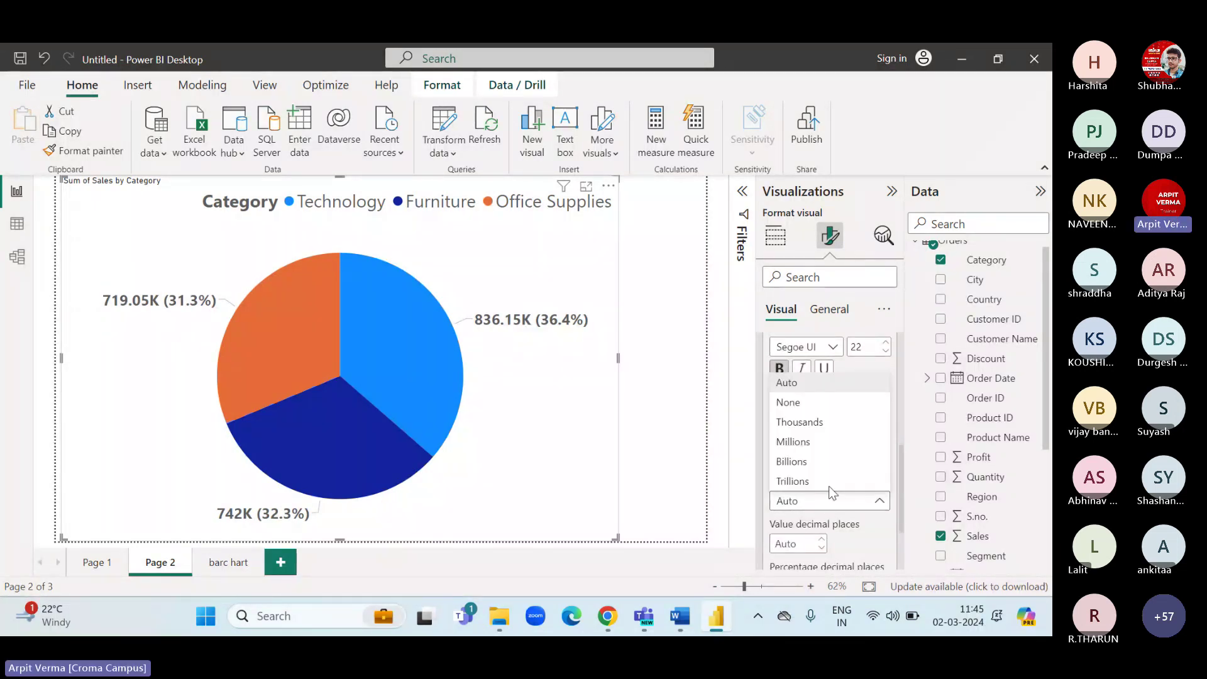
left_click(813, 422)
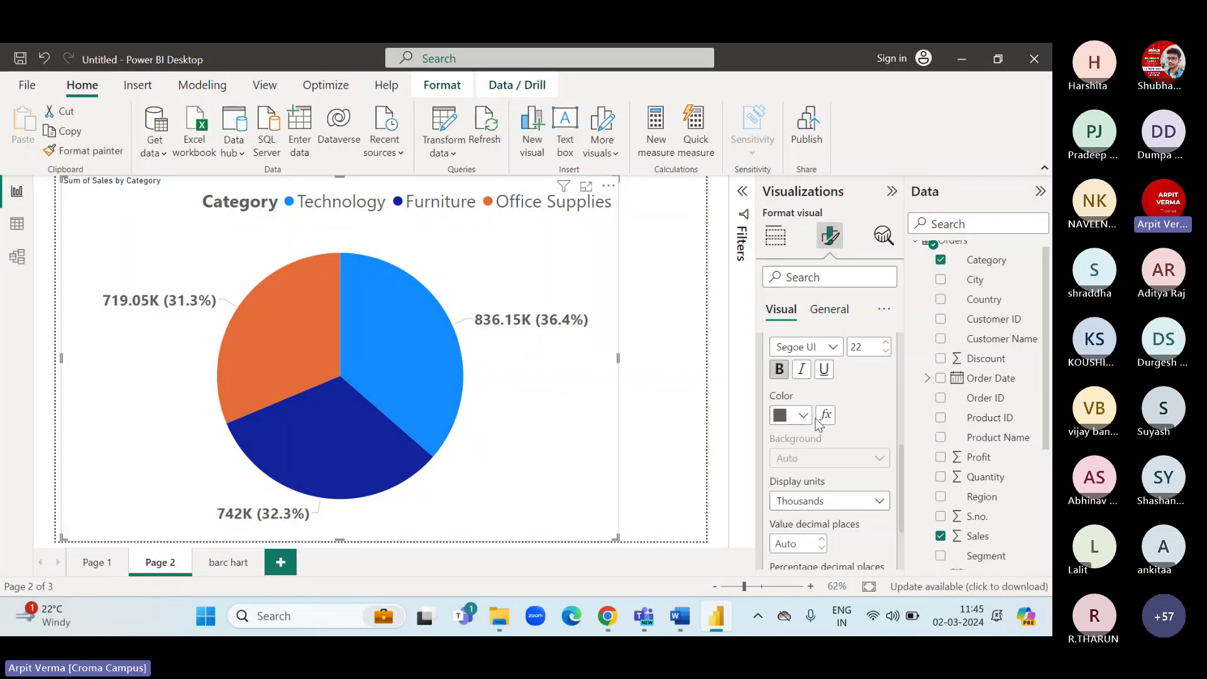
scroll(817, 481, "down", 1)
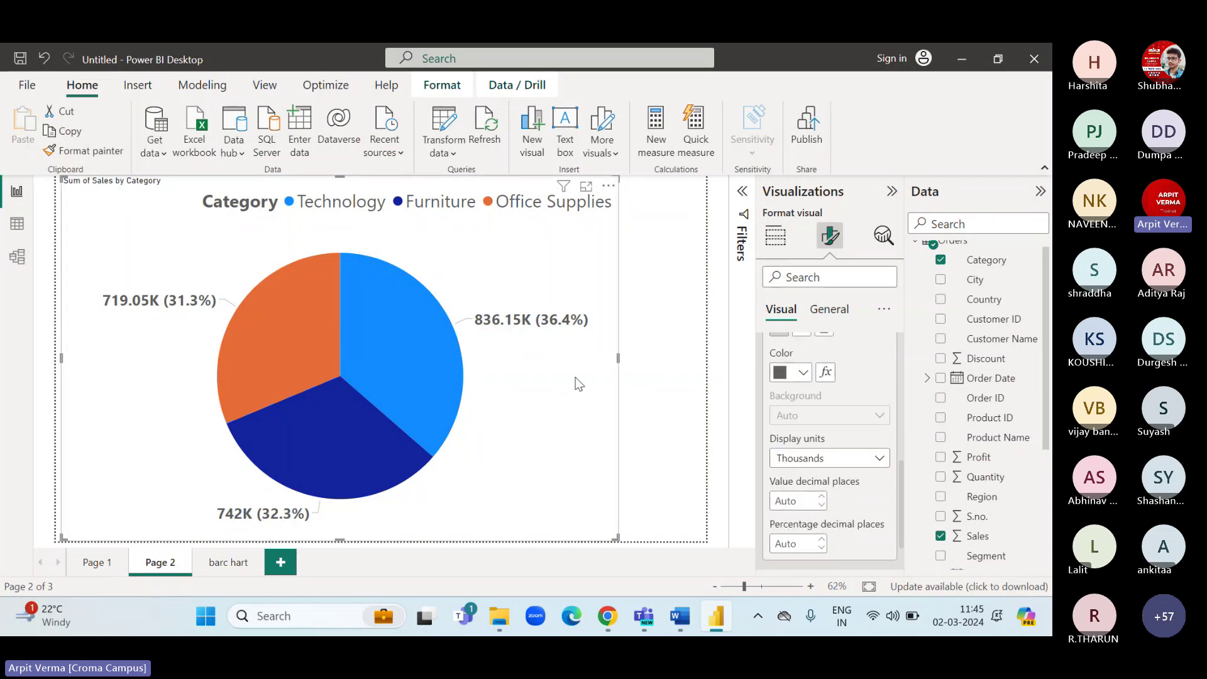
left_click(822, 506)
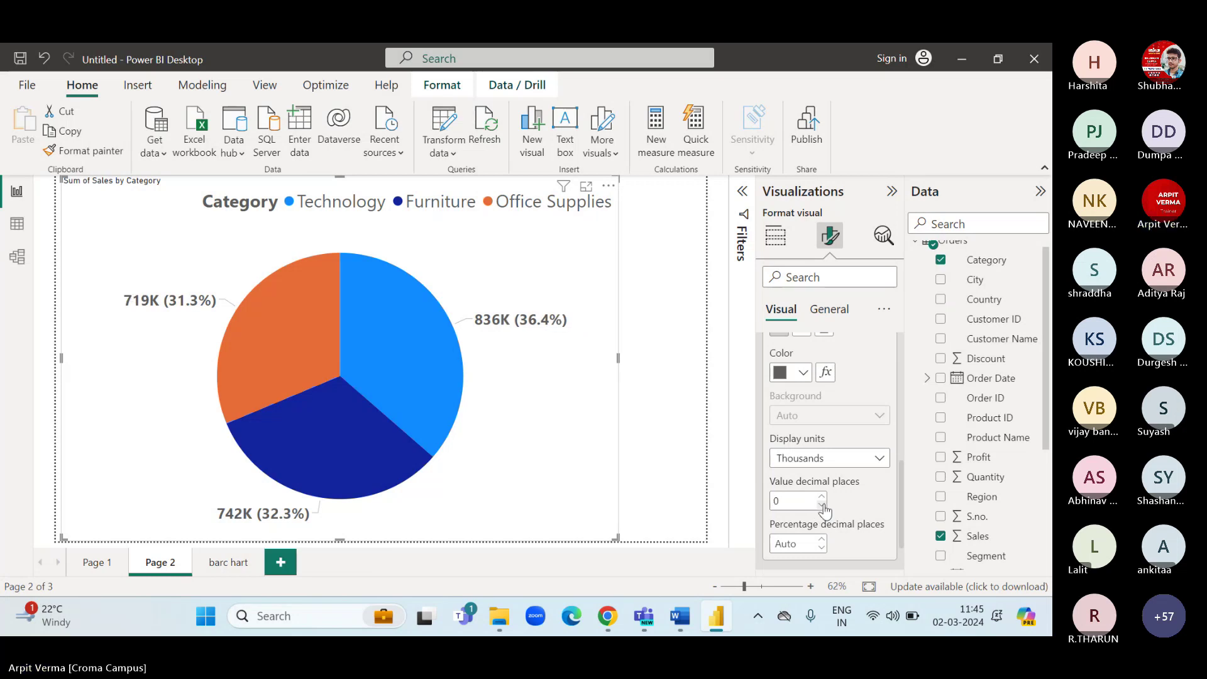
scroll(782, 392, "up", 2)
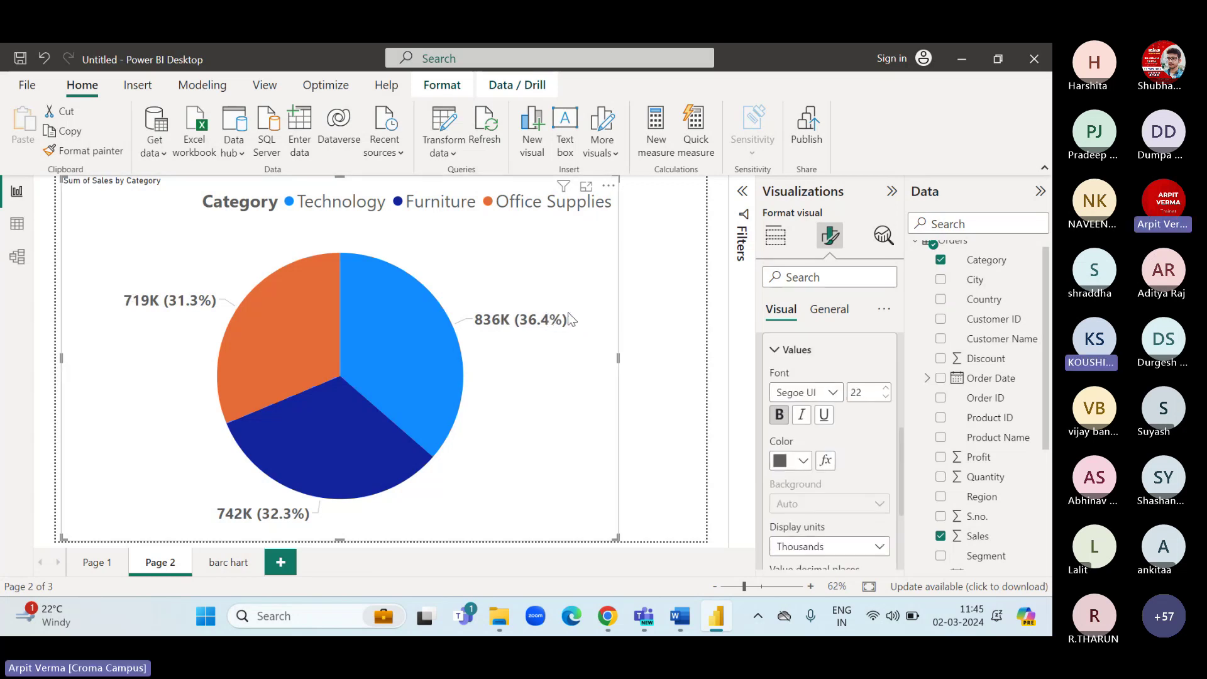
scroll(773, 409, "up", 2)
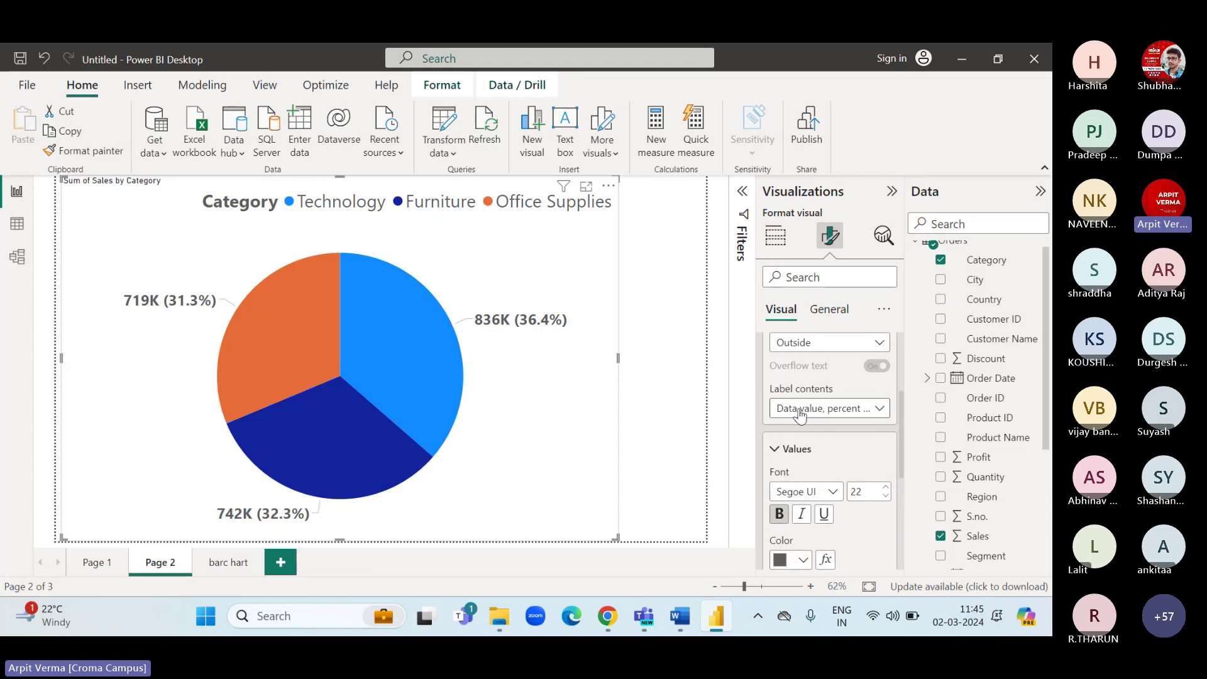
Try Category and Percent of total label contents, then settle on Data value only.
left_click(800, 409)
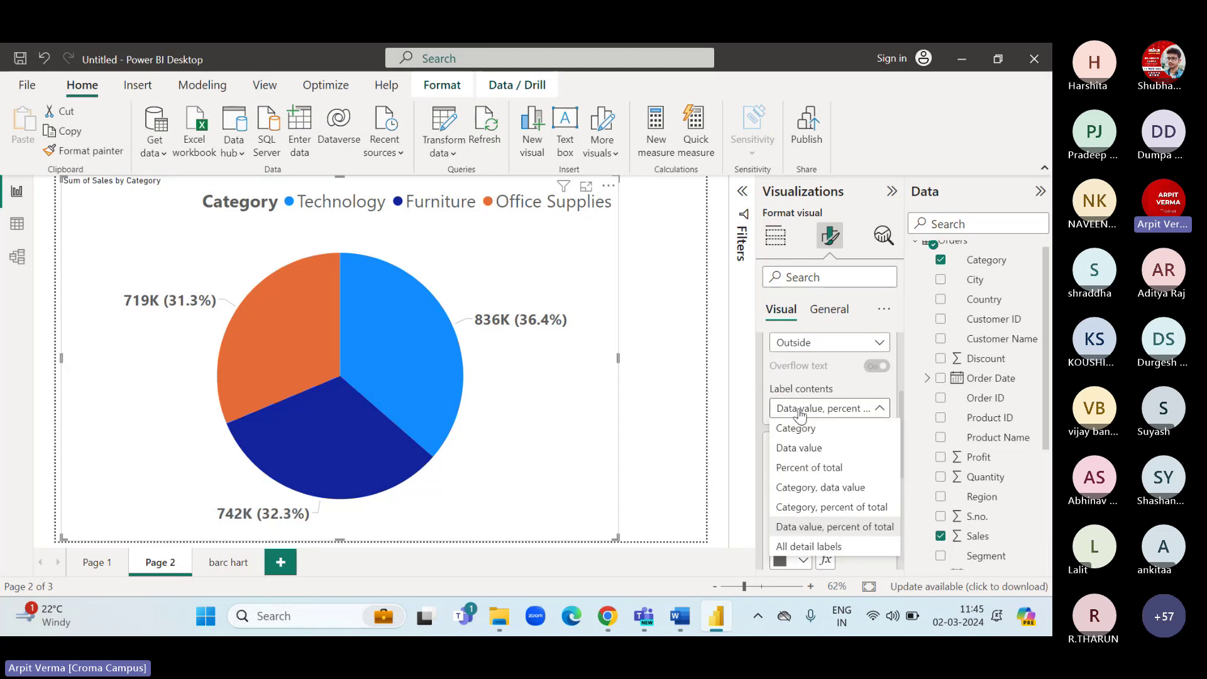
left_click(803, 450)
left_click(808, 414)
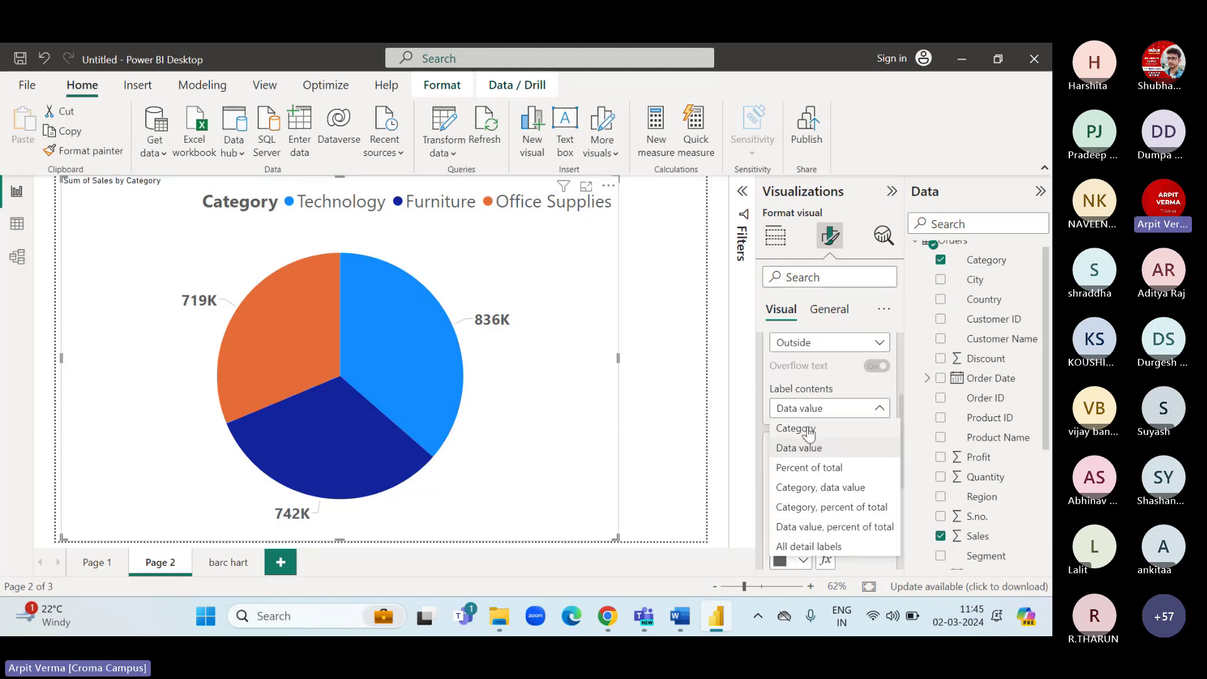
left_click(807, 415)
key("Up")
left_click(817, 409)
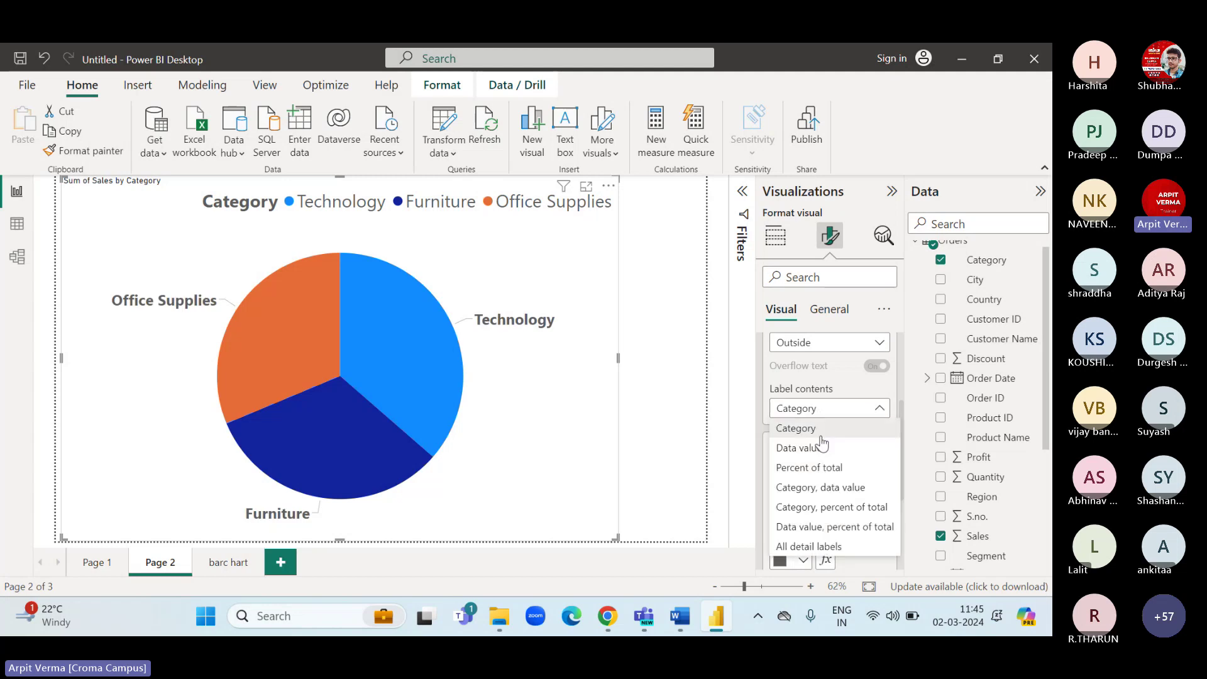
left_click(826, 469)
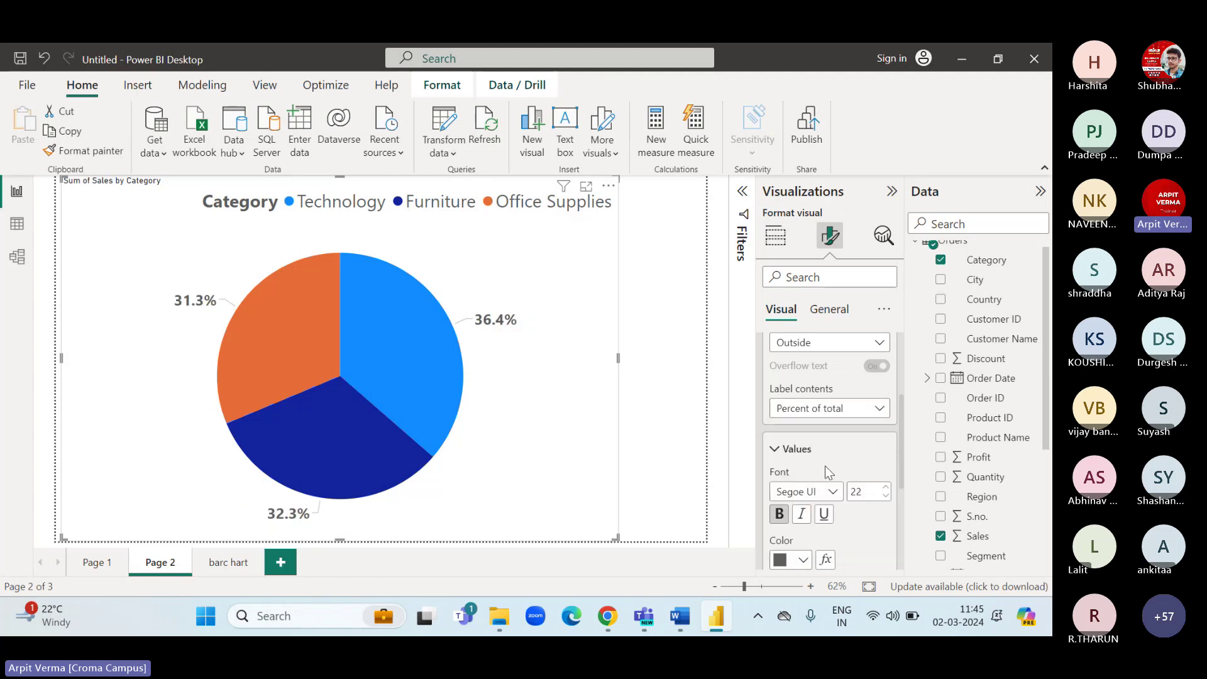
left_click(823, 409)
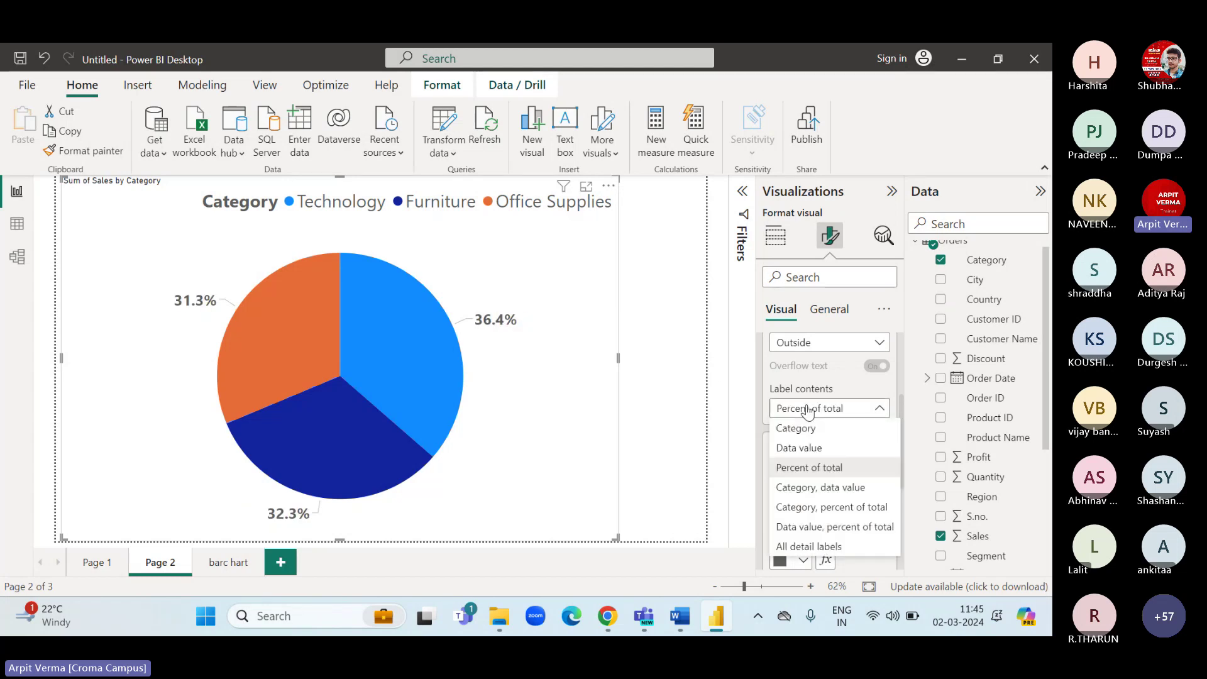
left_click(801, 448)
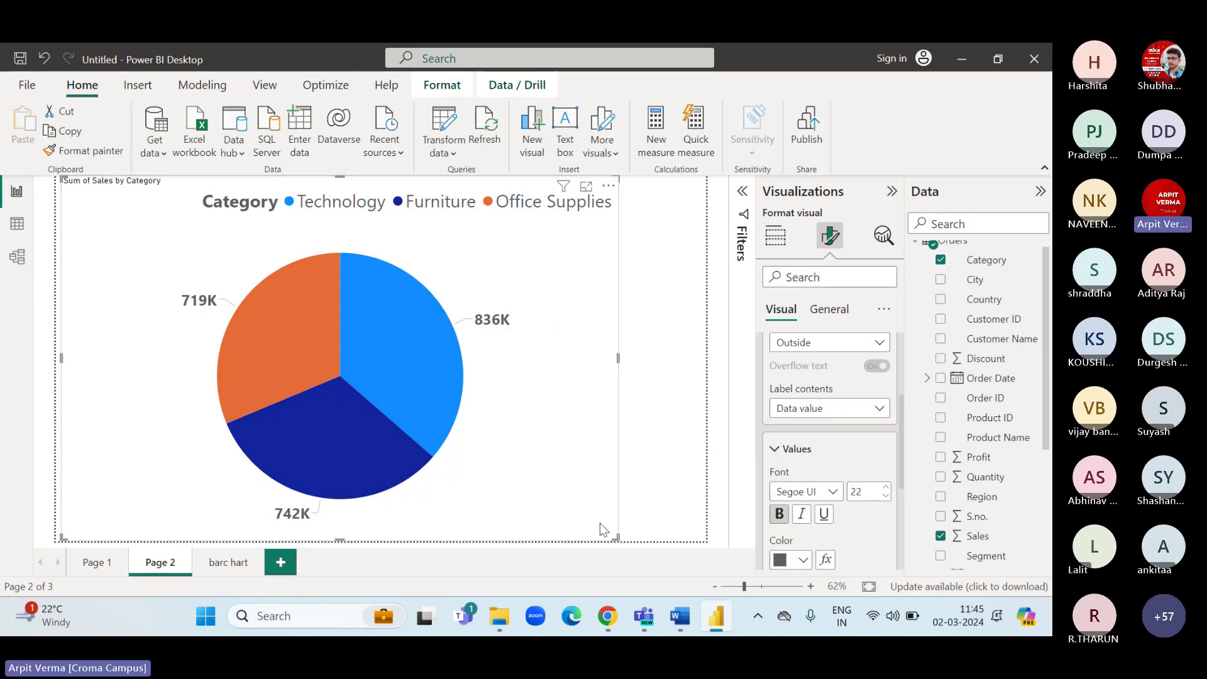
Shrink the pie chart, then copy it onto the barc hart page.
left_click_drag(617, 537, 407, 409)
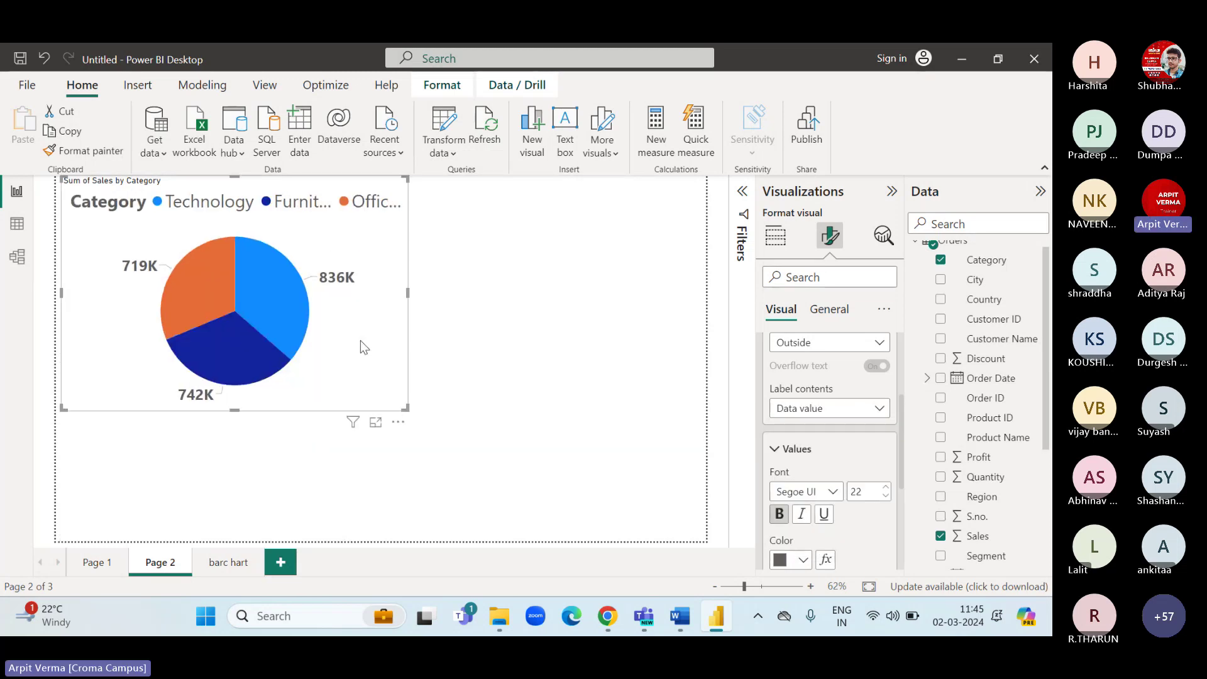
key("ctrl+c")
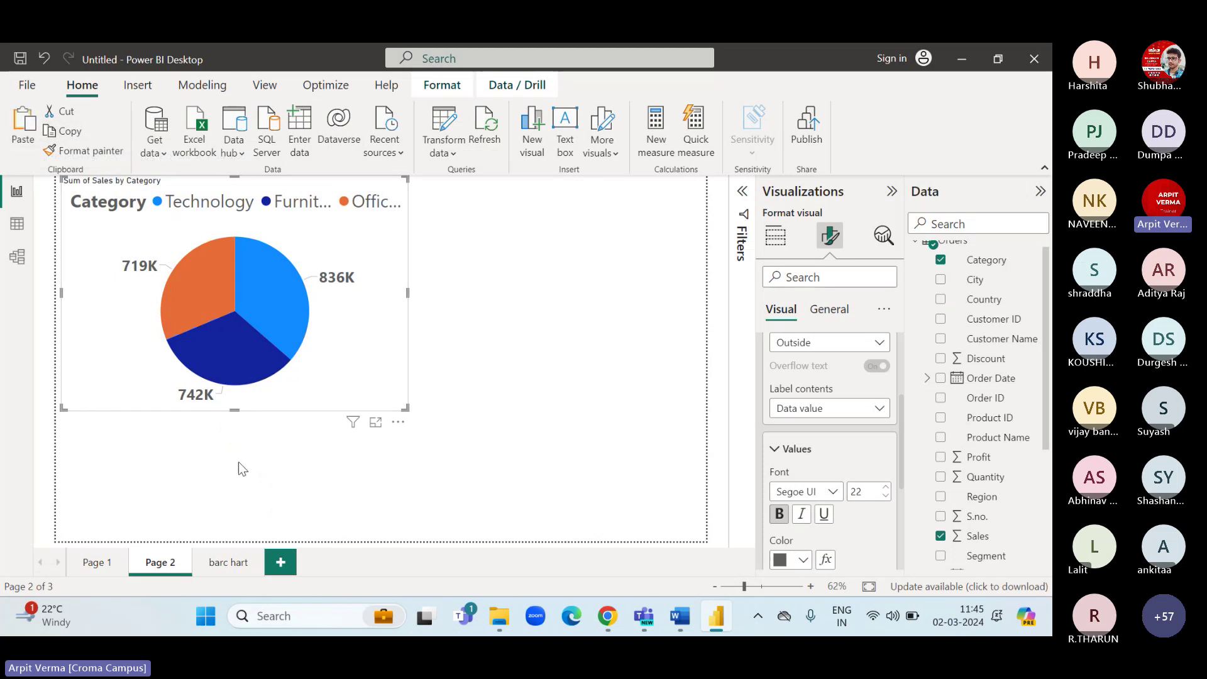
left_click(226, 564)
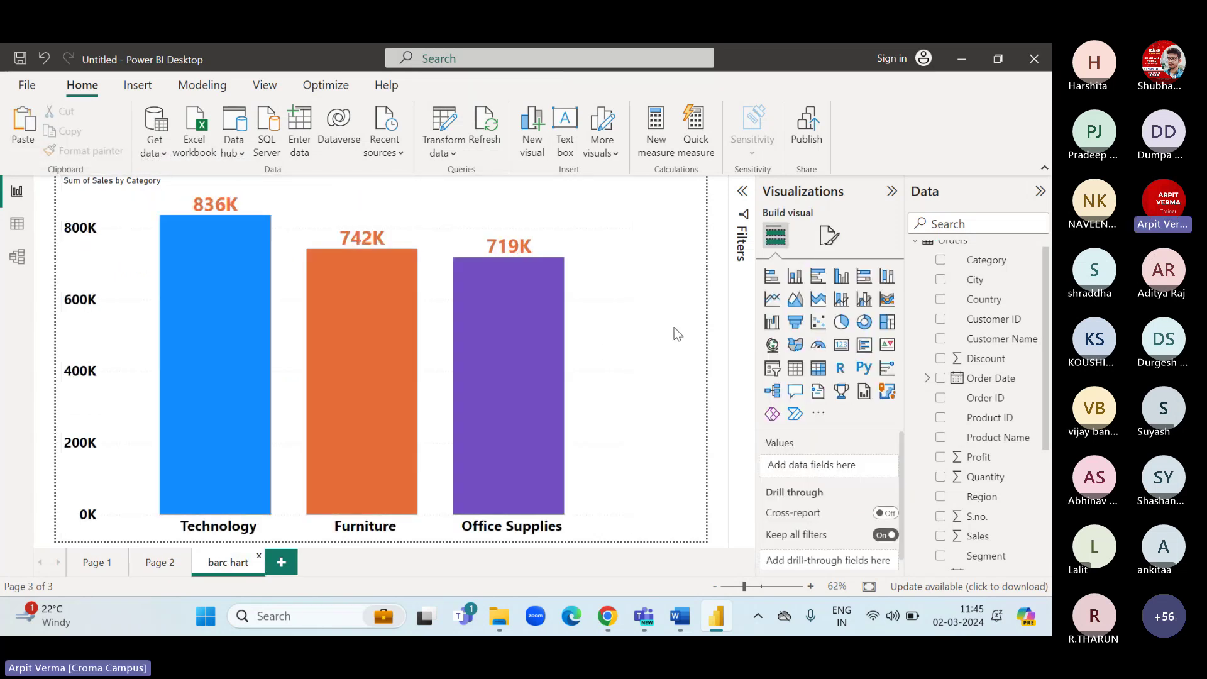
left_click(25, 125)
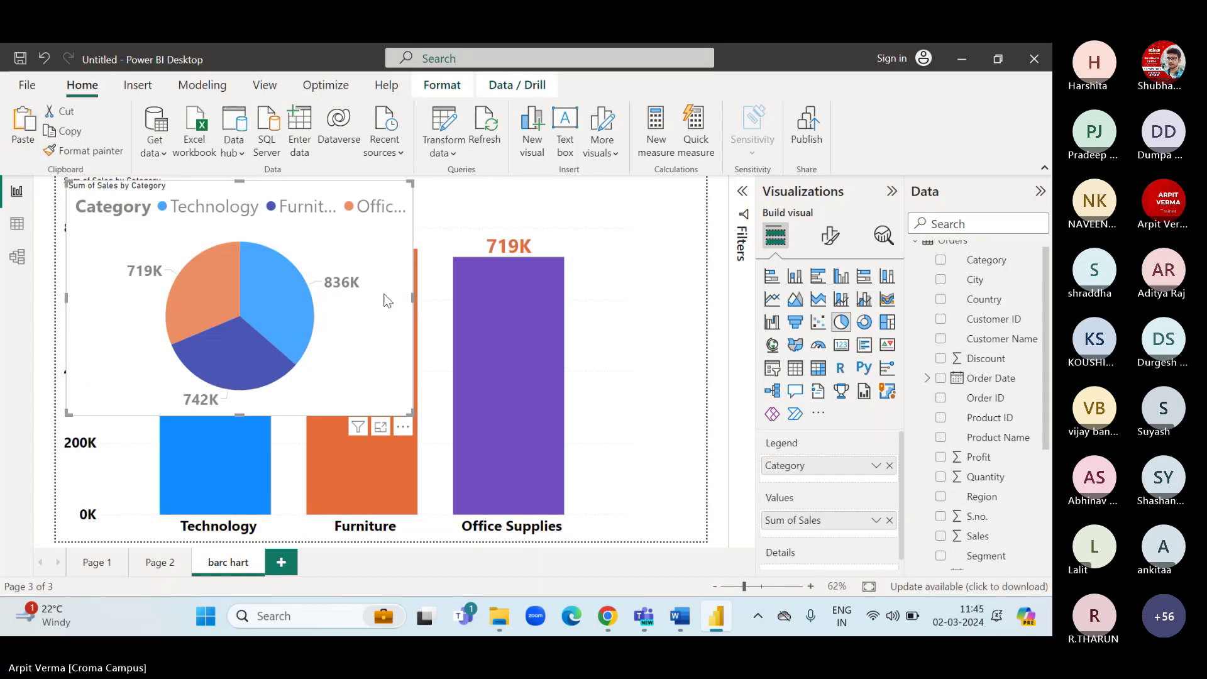
left_click_drag(385, 350, 686, 455)
Resize and align the pie and bar charts side by side across the page's lower half.
left_click(372, 305)
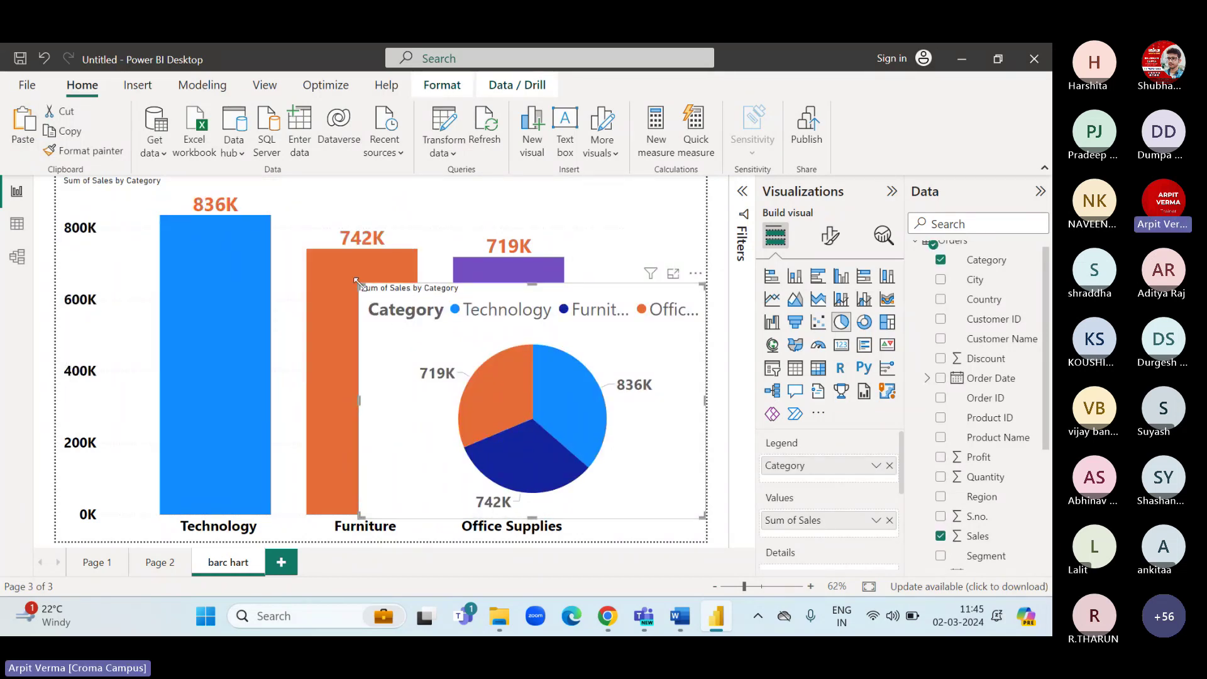
left_click_drag(357, 283, 423, 358)
left_click(568, 240)
left_click_drag(703, 539, 328, 528)
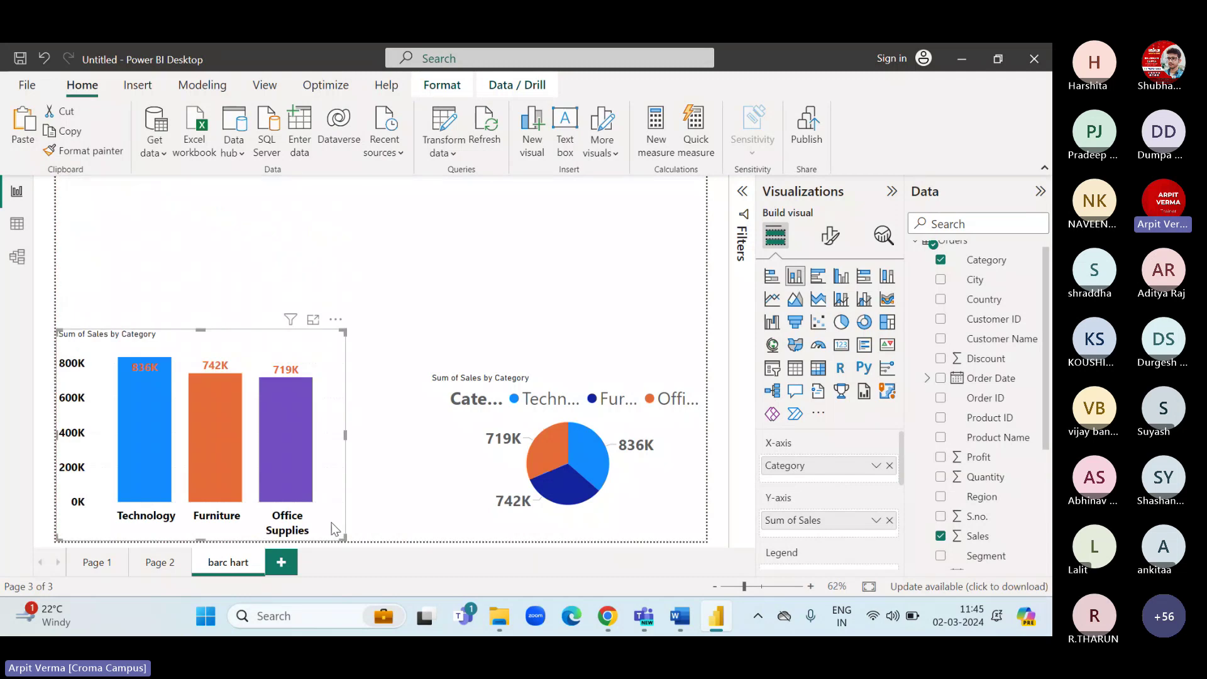
left_click(453, 456)
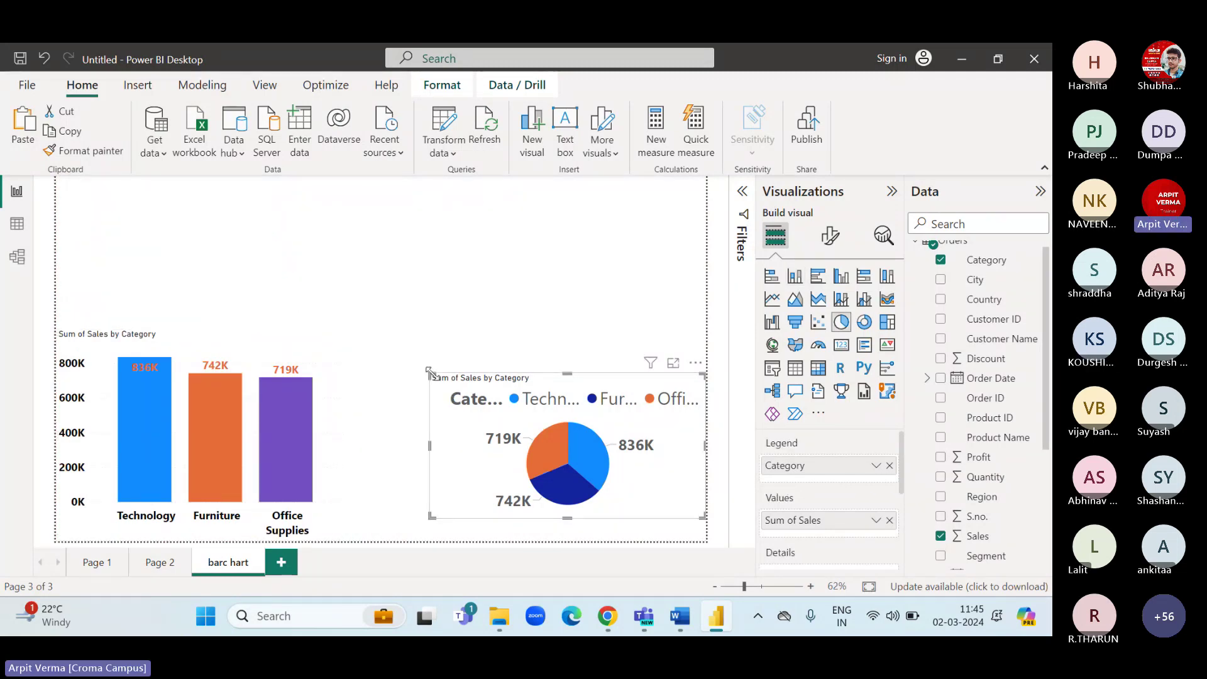
left_click_drag(429, 372, 326, 313)
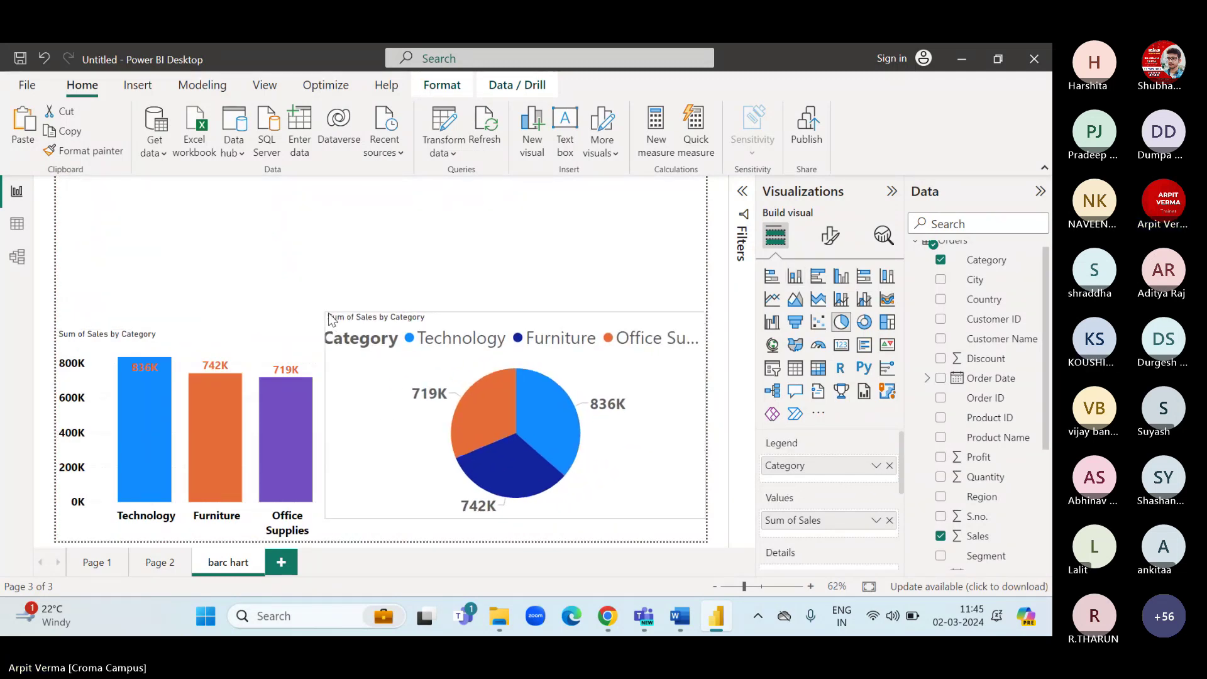
left_click_drag(518, 515, 517, 538)
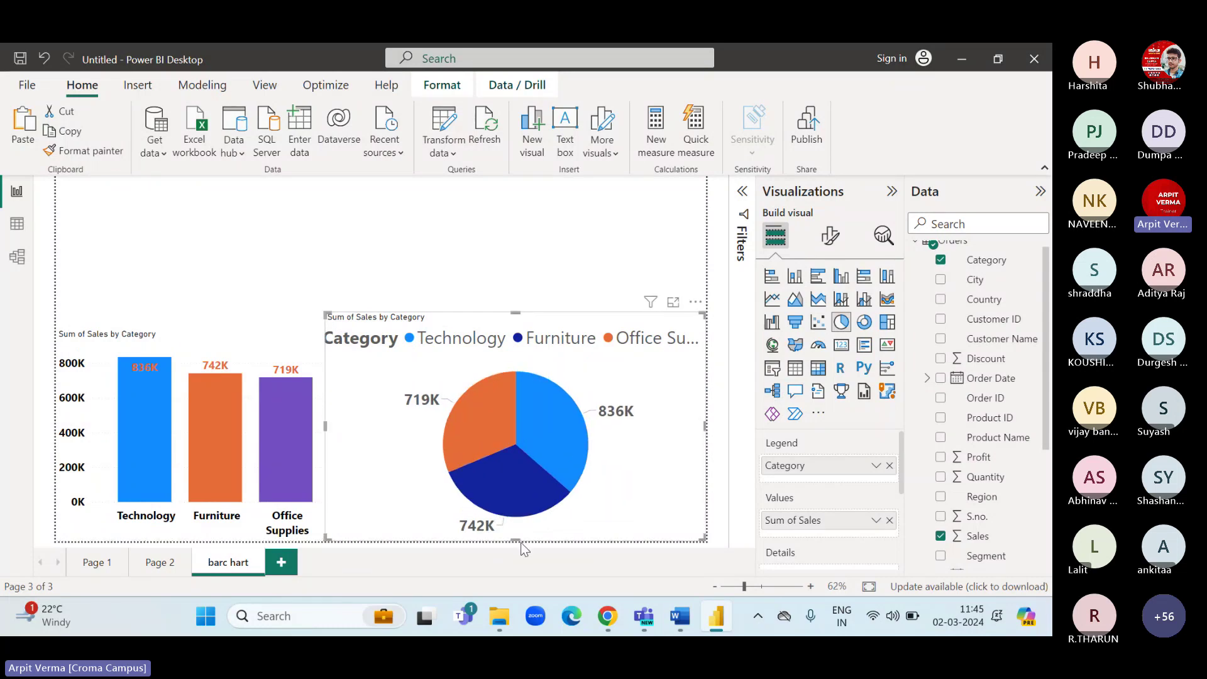
left_click_drag(326, 426, 347, 425)
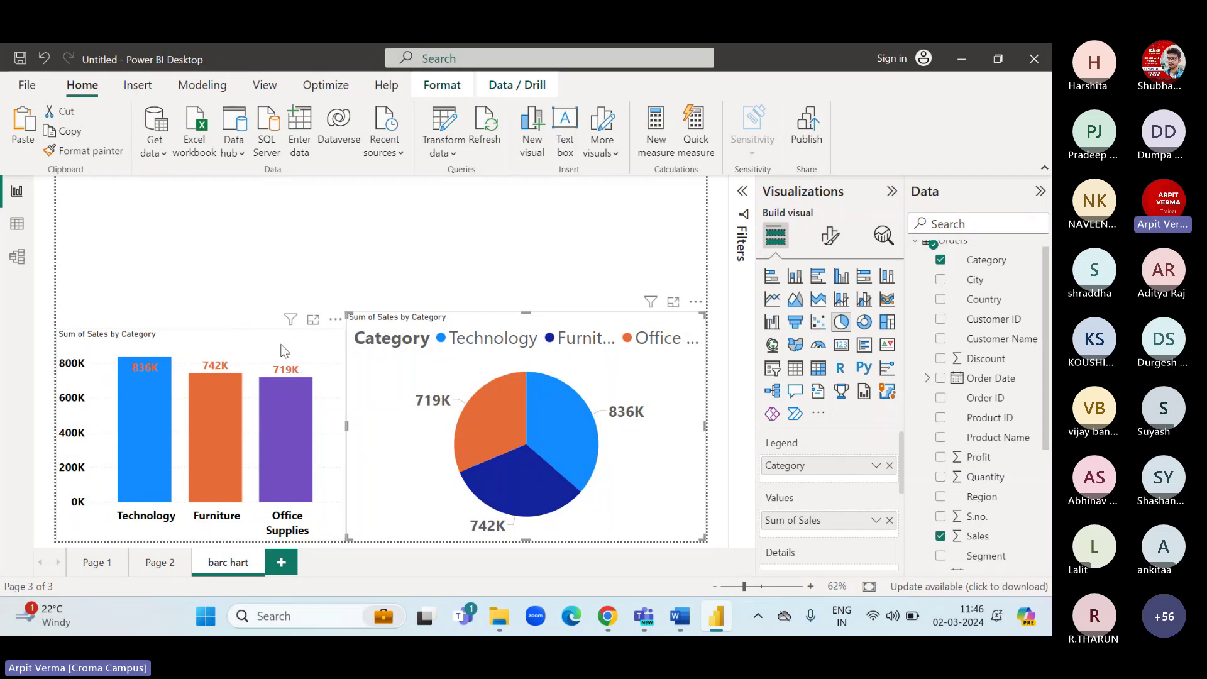
left_click(213, 326)
left_click_drag(197, 327, 199, 312)
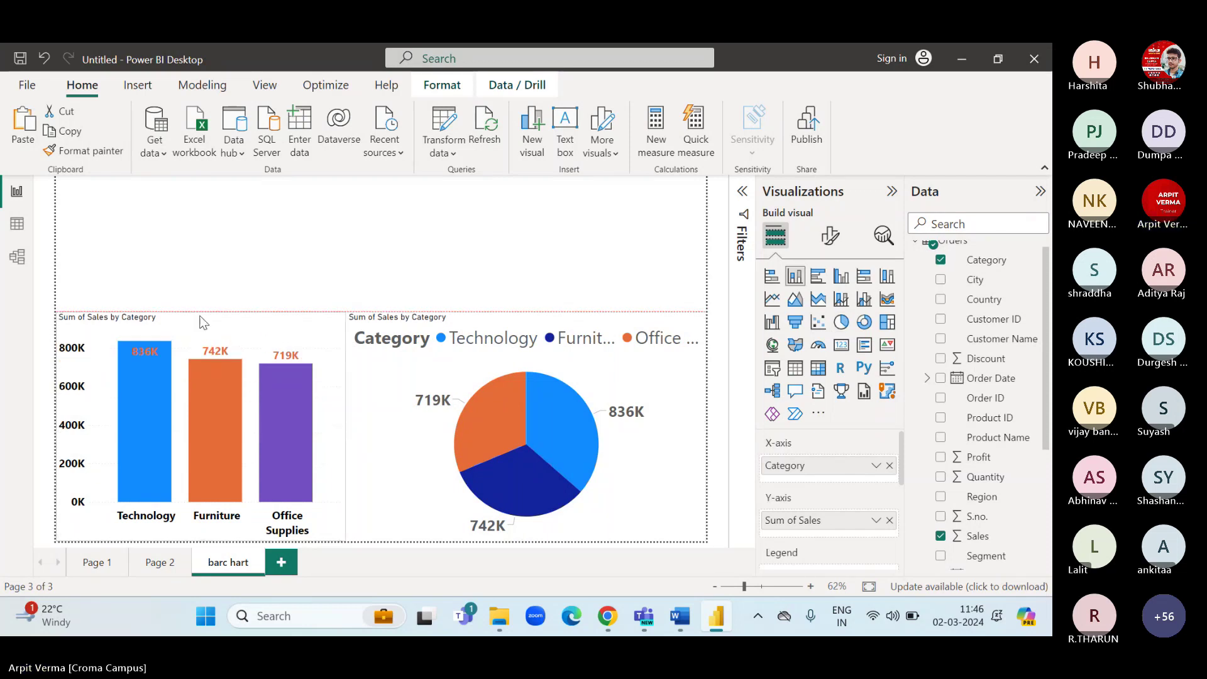
left_click(316, 259)
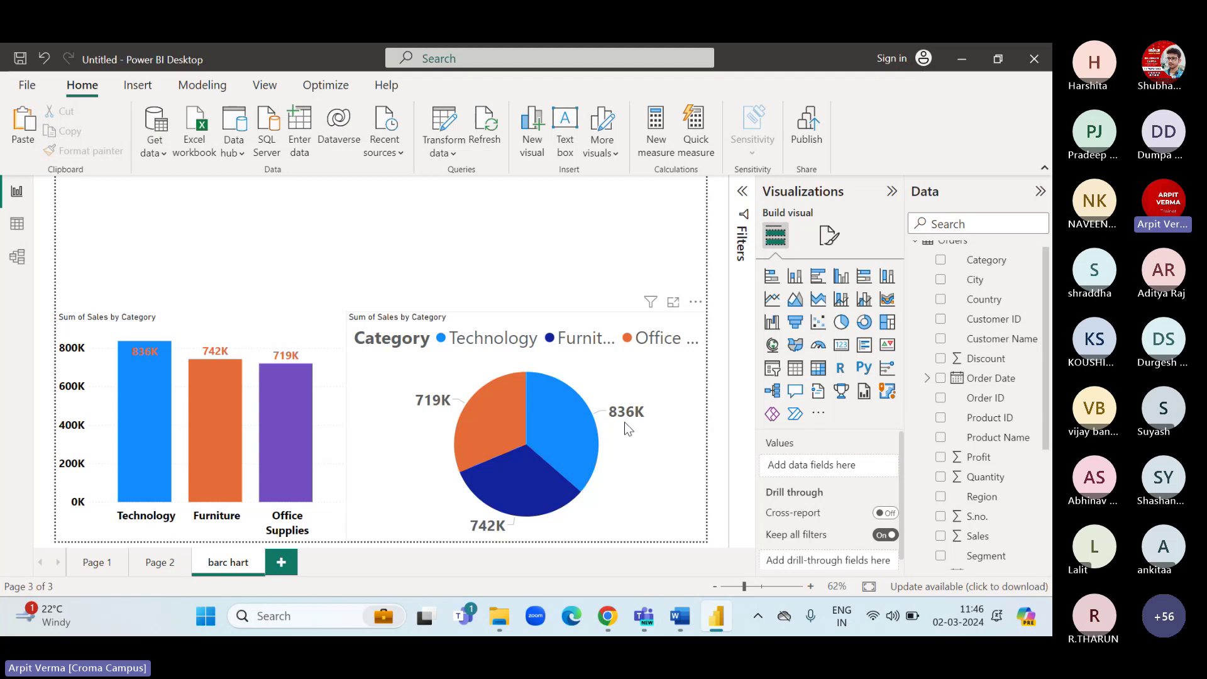
mouse_move(150, 356)
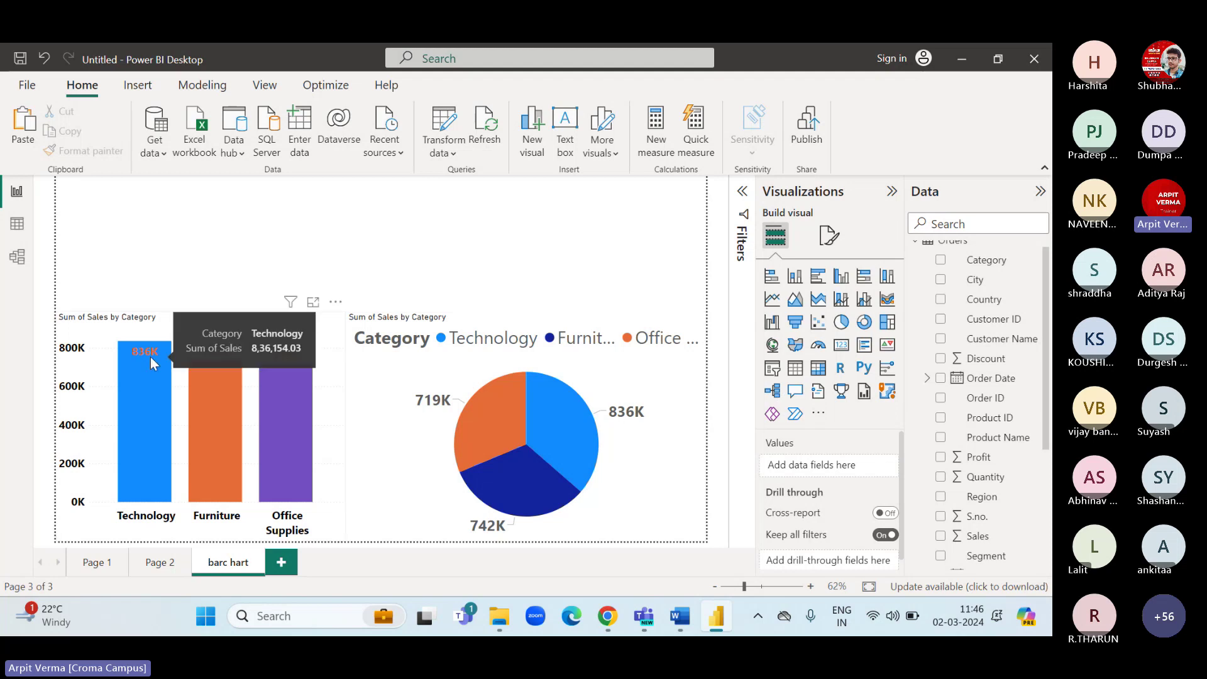
left_click(635, 381)
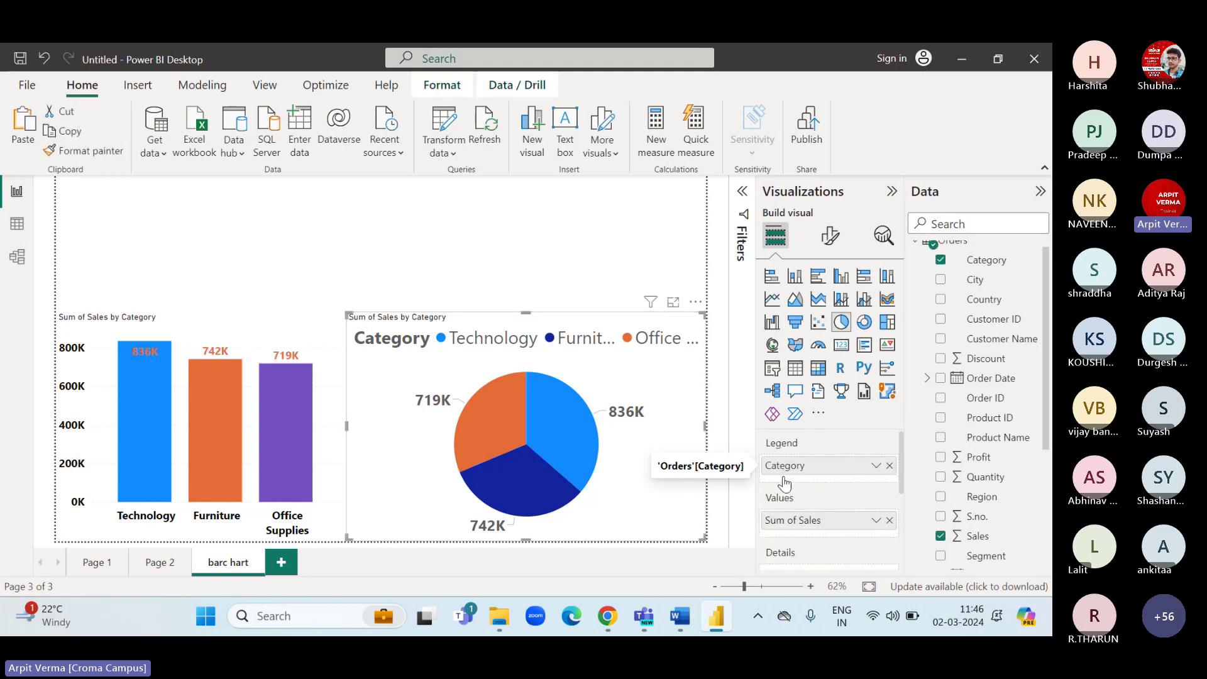
left_click(277, 341)
left_click(658, 360)
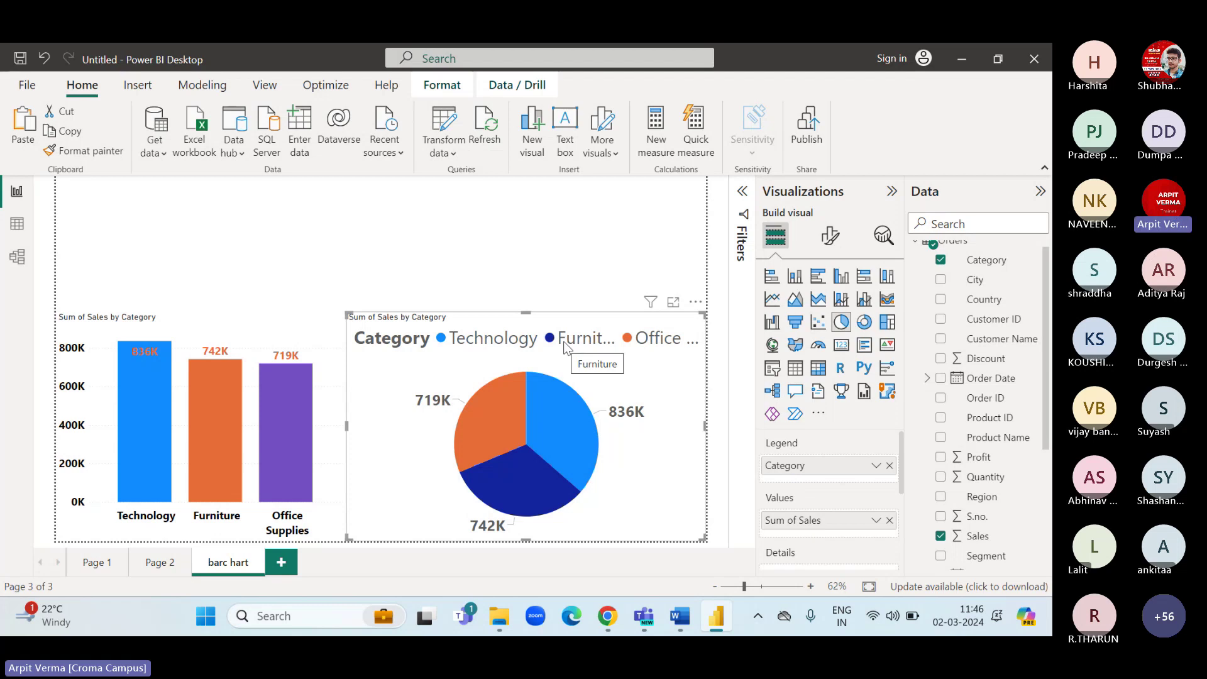
mouse_move(280, 372)
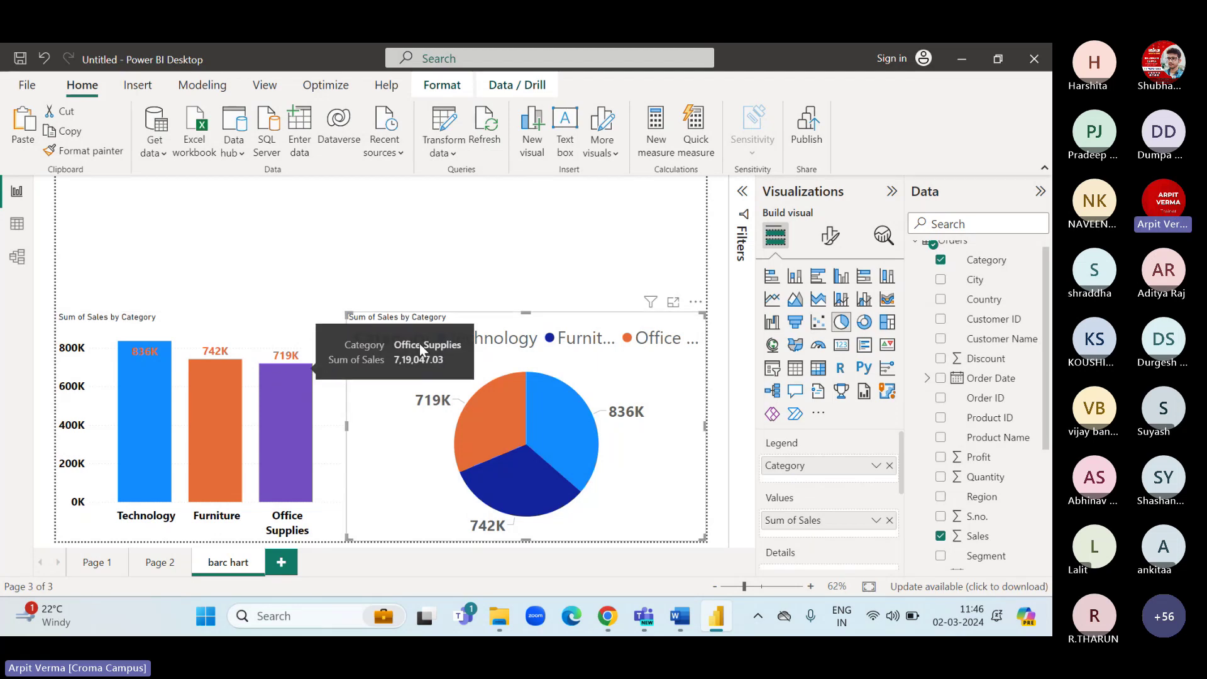
Replace Category with Region in the pie's legend, giving West, East, Central and South slices.
left_click(889, 465)
scroll(982, 431, "down", 2)
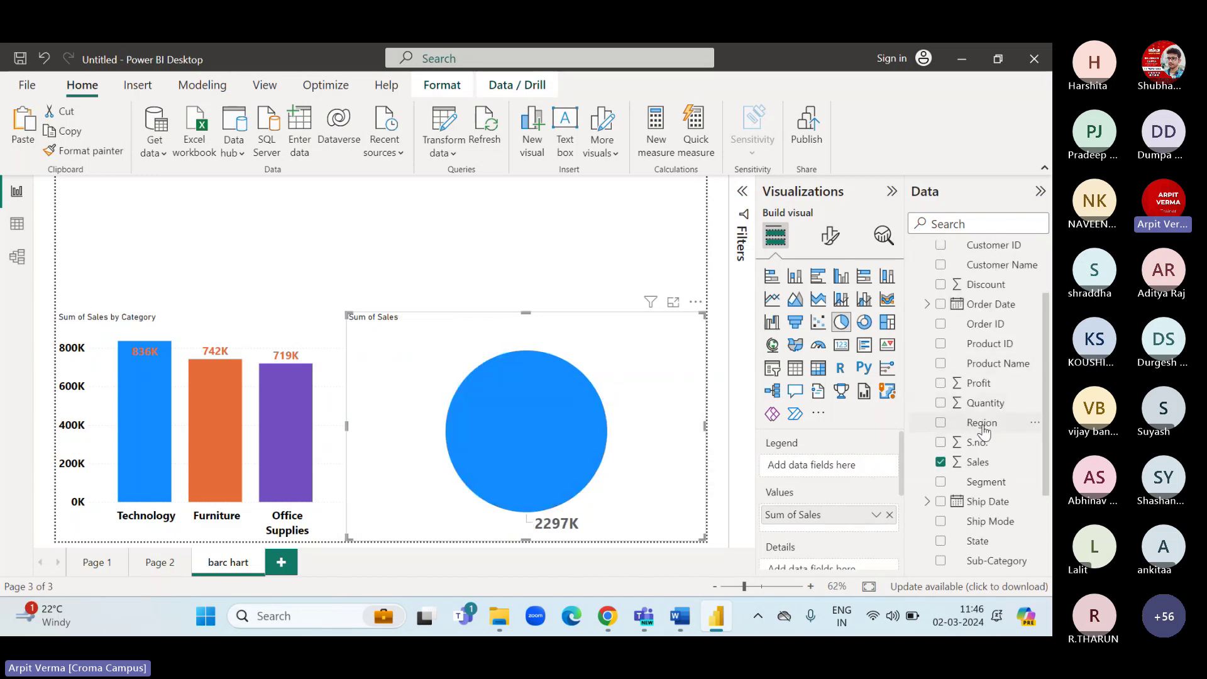
left_click(982, 427)
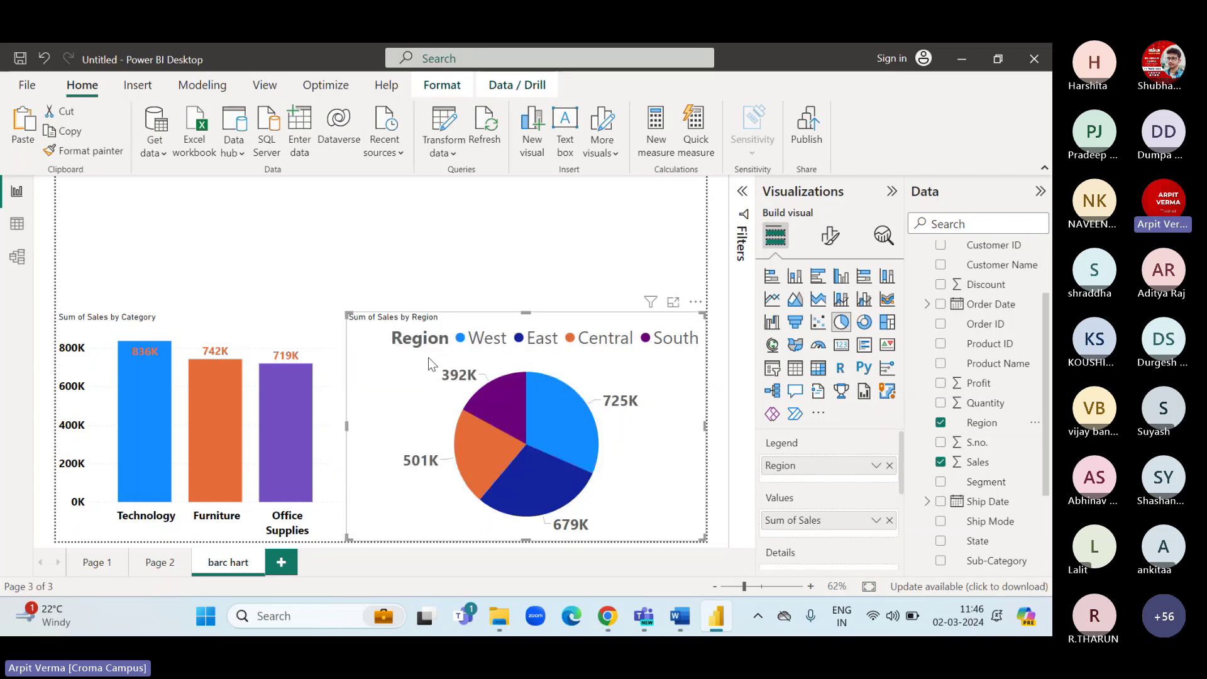
Show the Orders table in Data view, select Region, and open then cancel its filter.
left_click(16, 227)
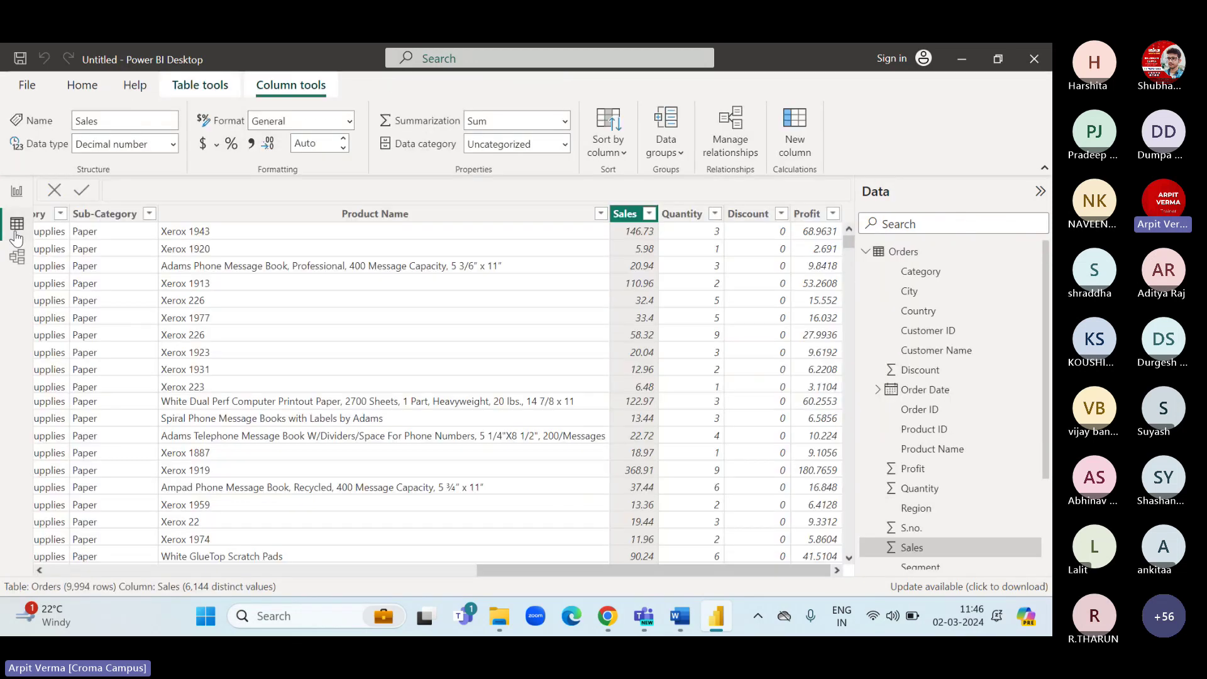
scroll(321, 432, "left", 5)
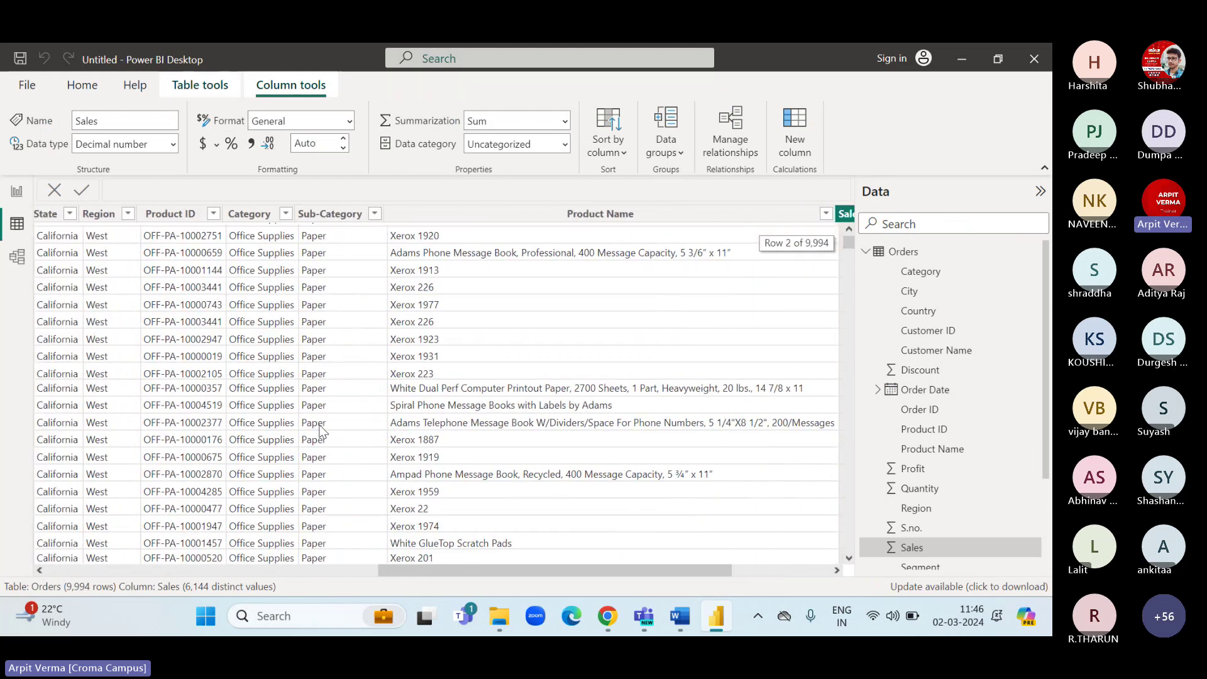
left_click(127, 217)
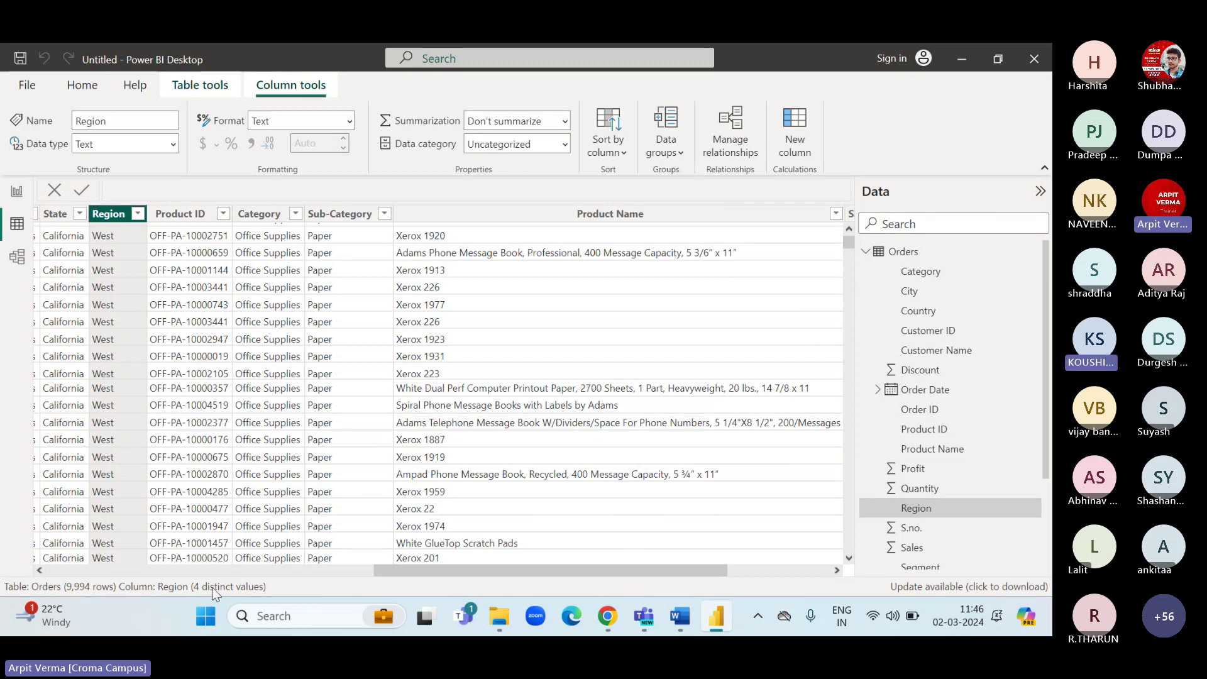
left_click(137, 213)
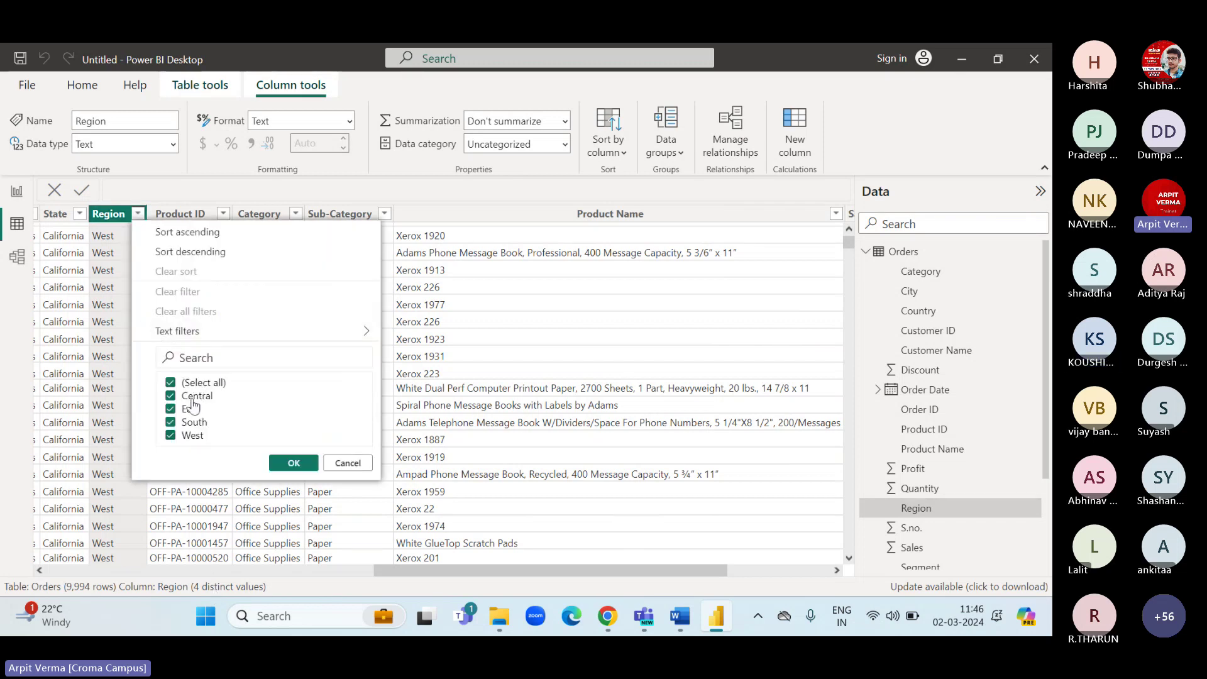
left_click(343, 463)
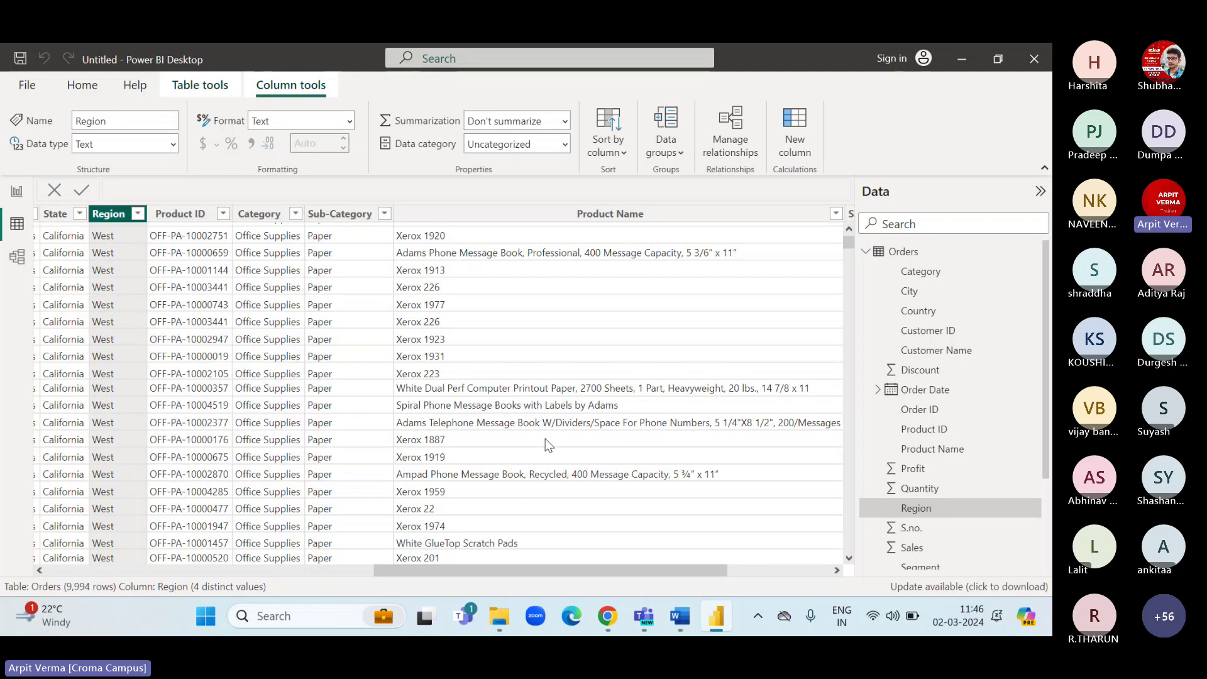
scroll(545, 439, "right", 1)
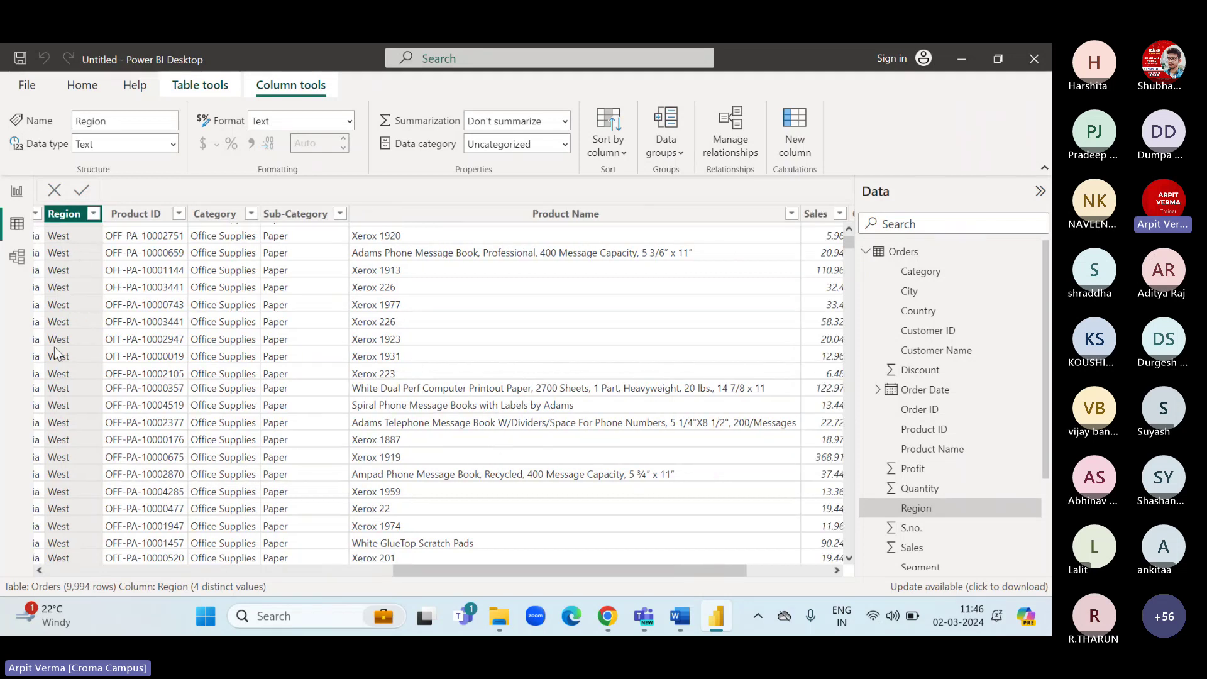
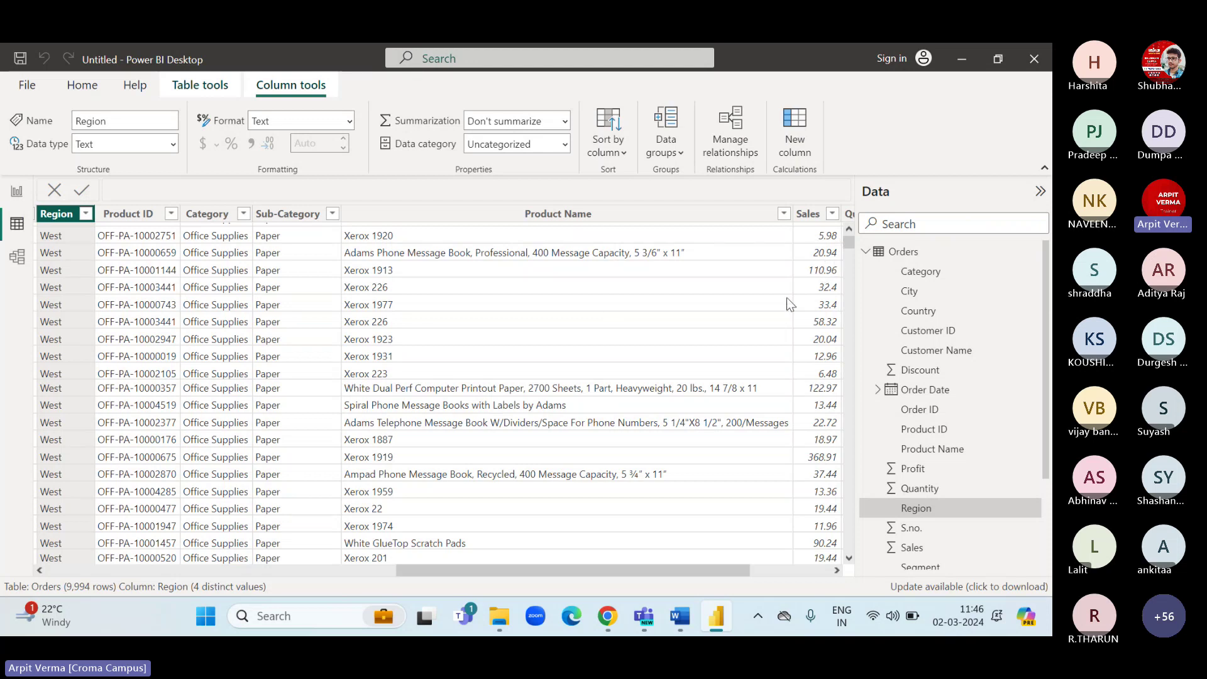
Return to the barc hart report page and read the Sales-by-Region pie slice values.
left_click(17, 191)
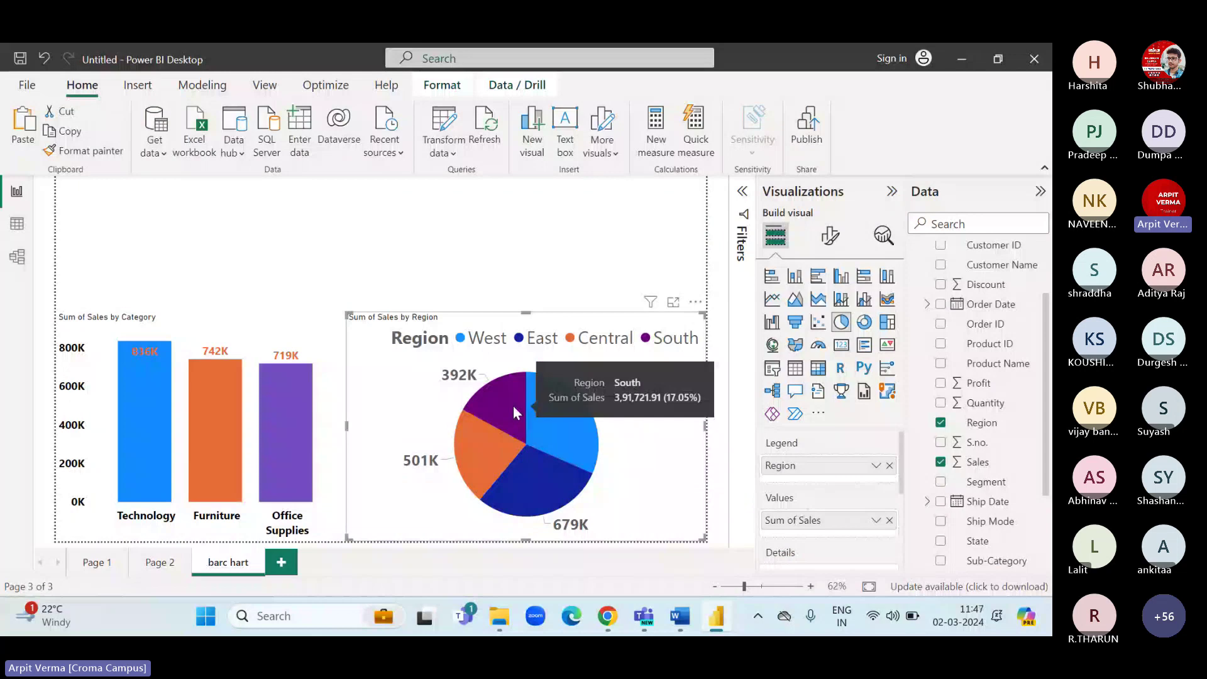
mouse_move(572, 401)
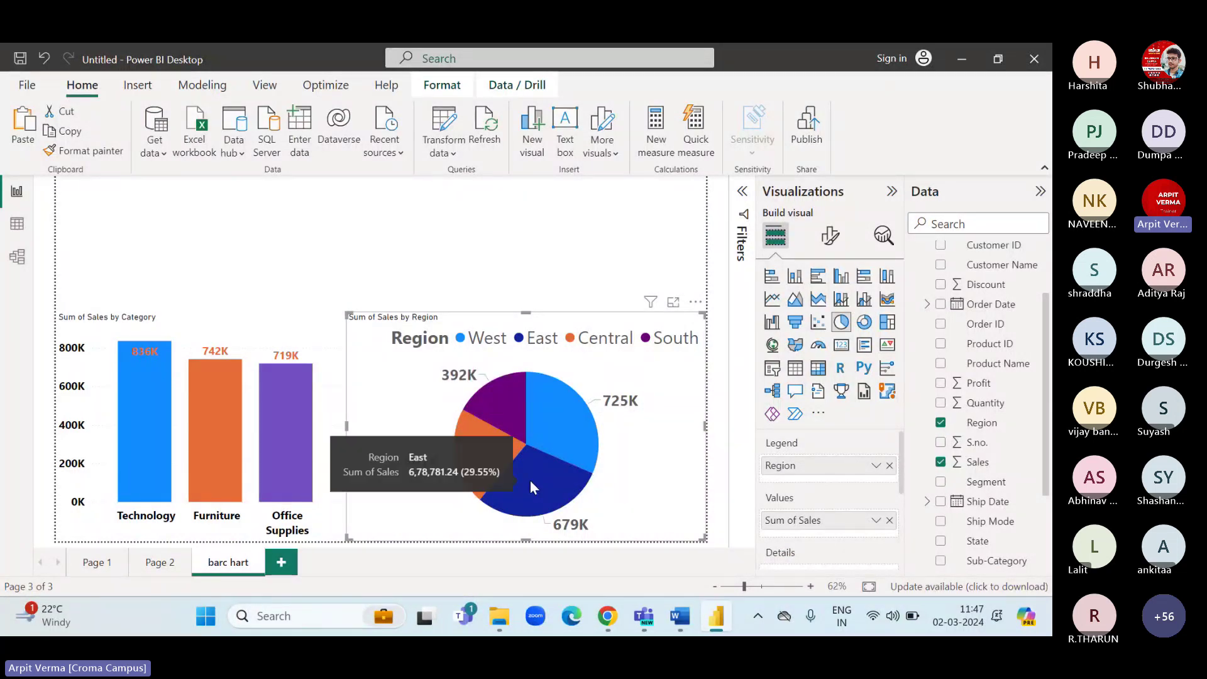
mouse_move(489, 453)
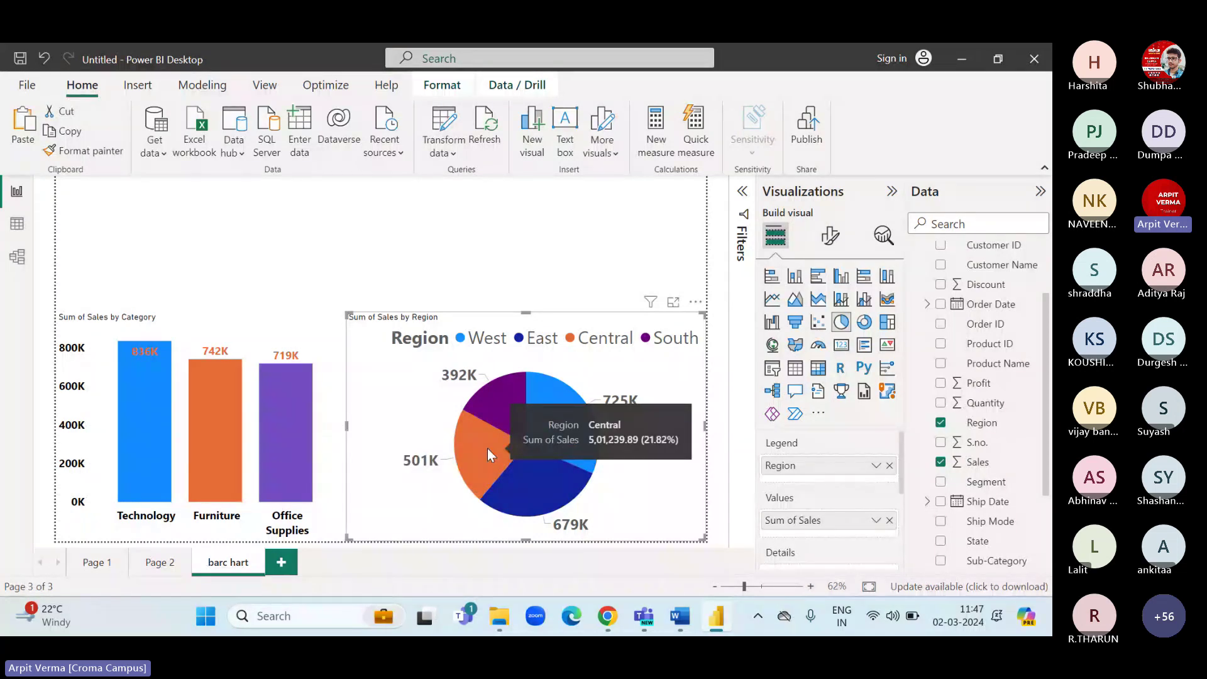
mouse_move(500, 390)
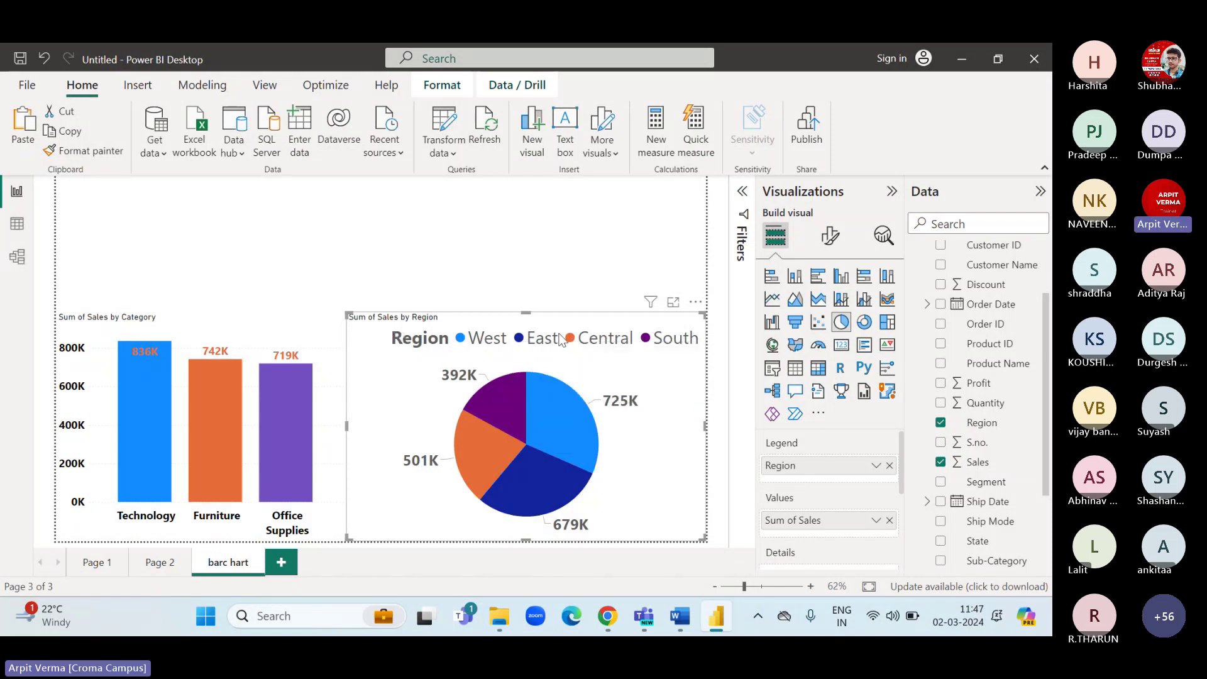
Replace the pie chart's title text with 'Region wise sales'.
left_click(819, 245)
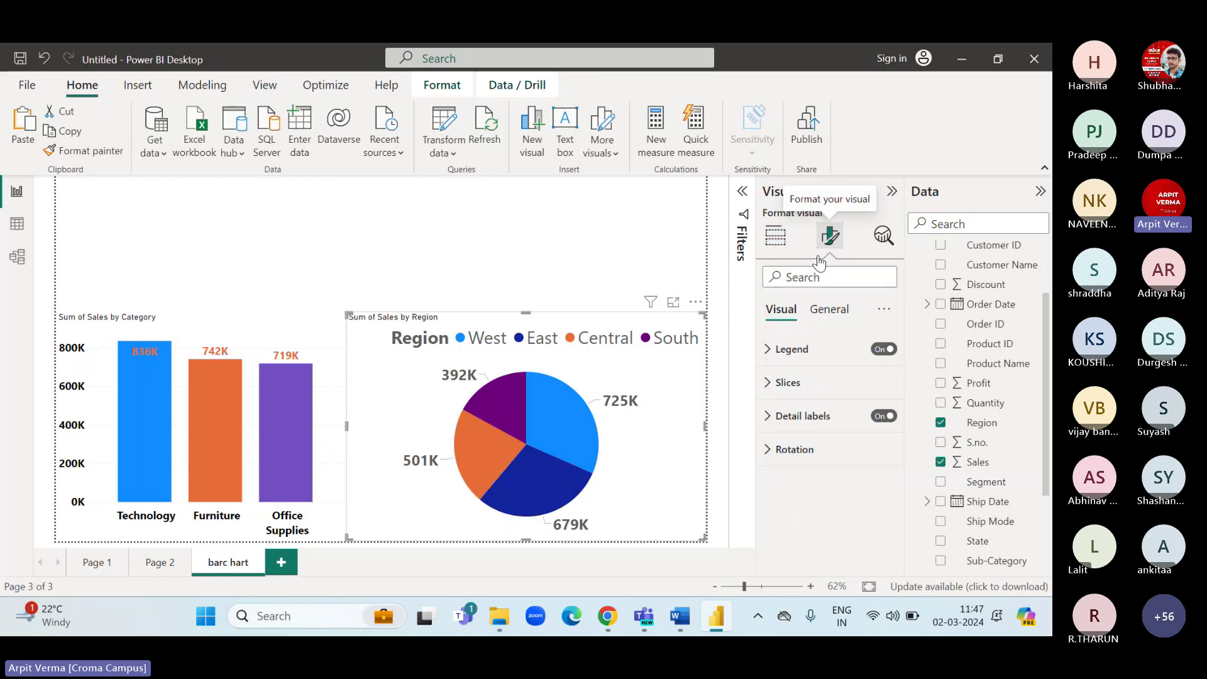
left_click(822, 319)
left_click(783, 382)
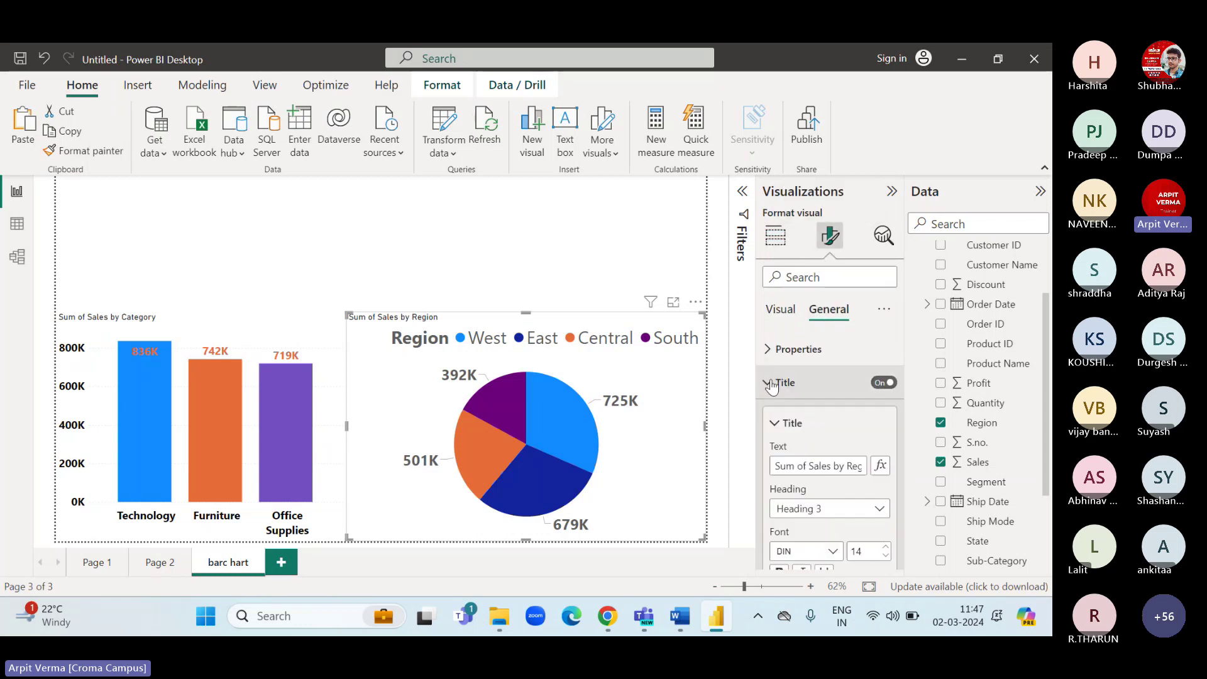
triple_click(774, 459)
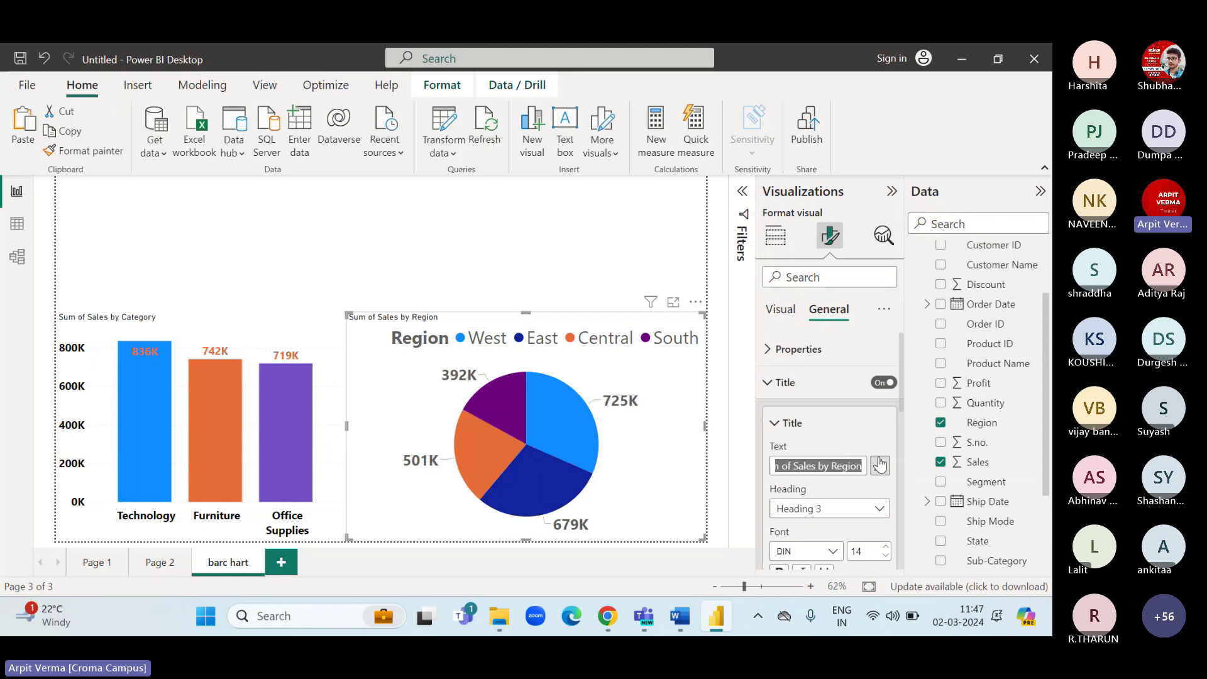
key("BackSpace")
type("Region")
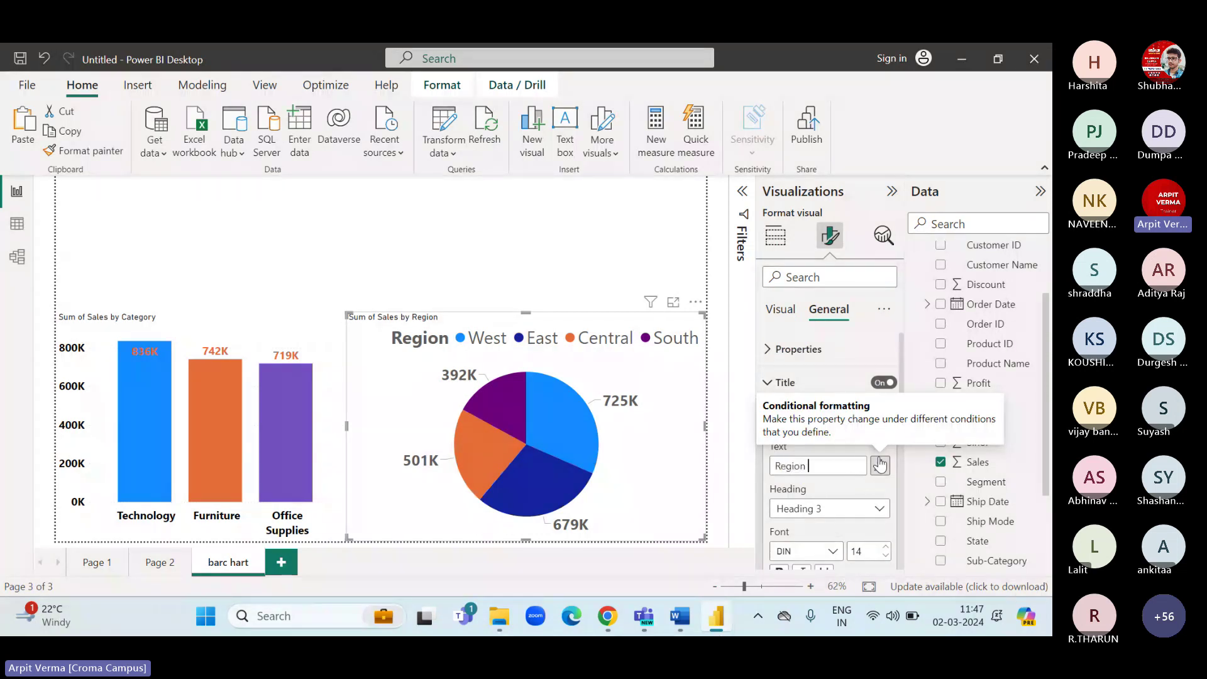
type(" wise sal")
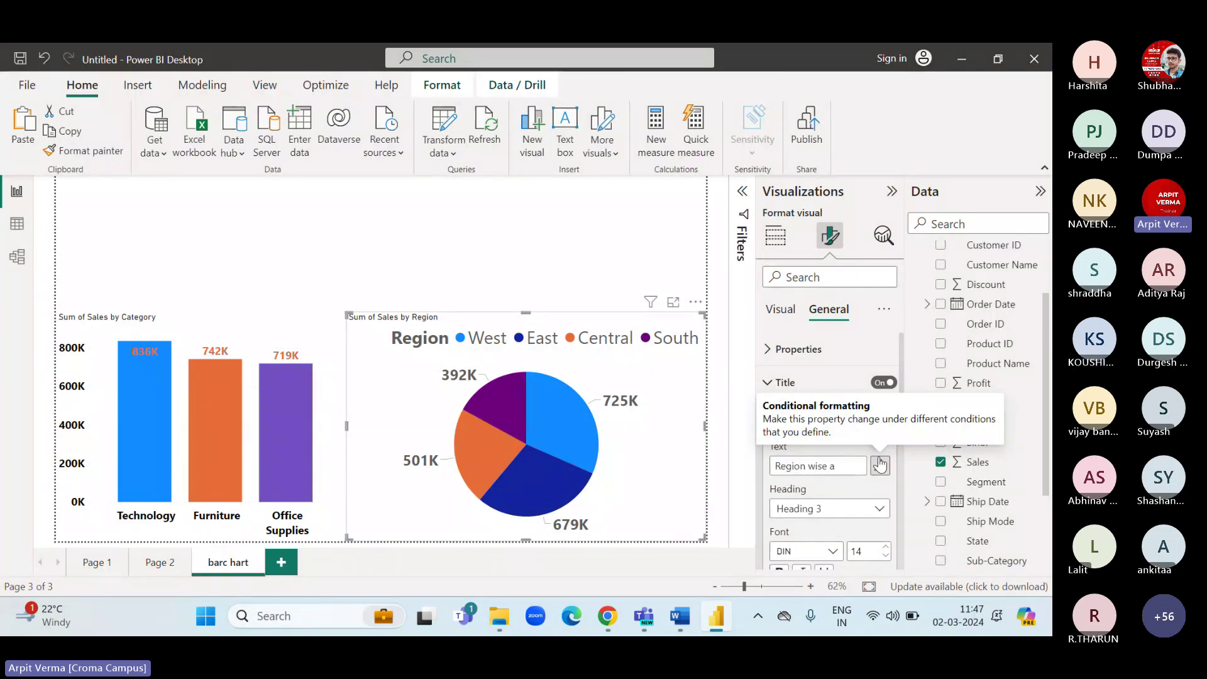
type("es")
scroll(882, 477, "down", 1)
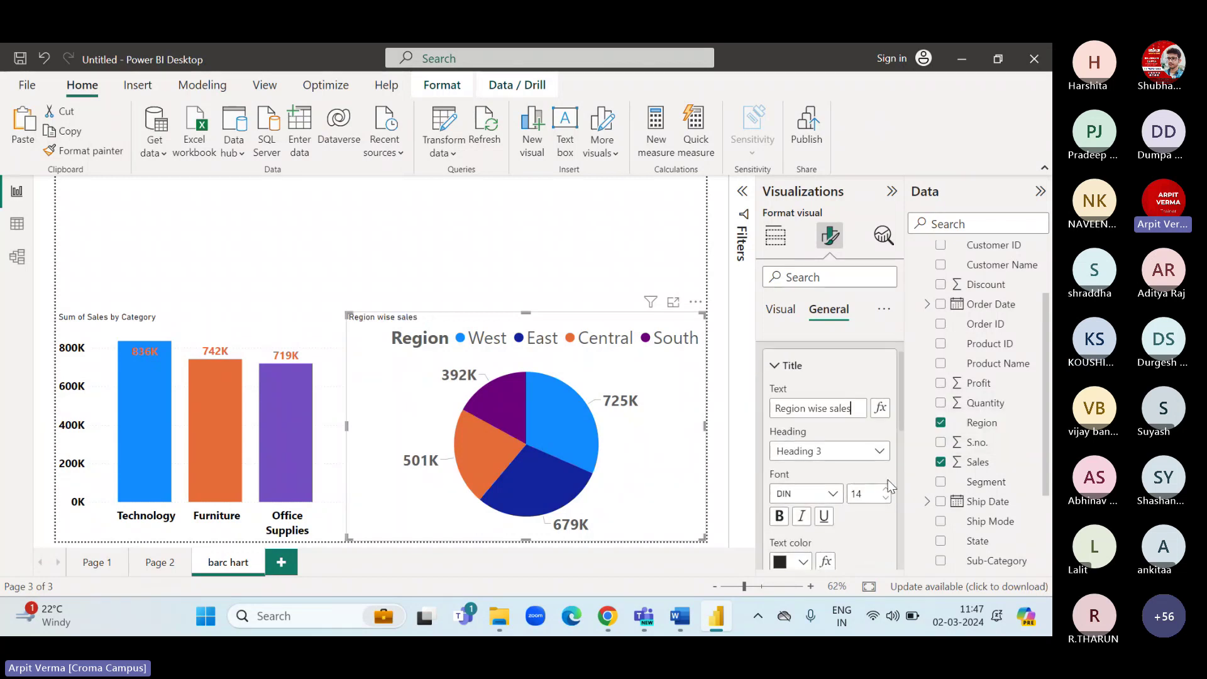
Make the pie chart title size 27, bold, centred and red.
left_click(885, 491)
left_click(885, 491)
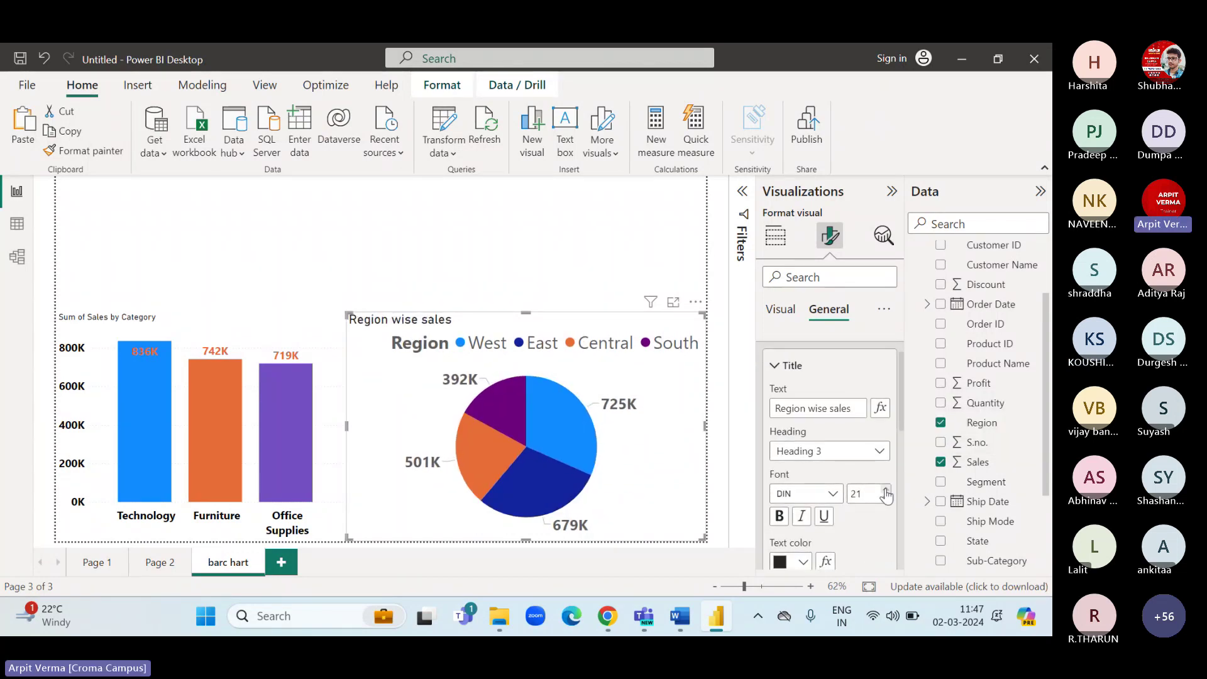
left_click(886, 490)
left_click(885, 491)
left_click(885, 491)
left_click(779, 516)
scroll(783, 515, "down", 2)
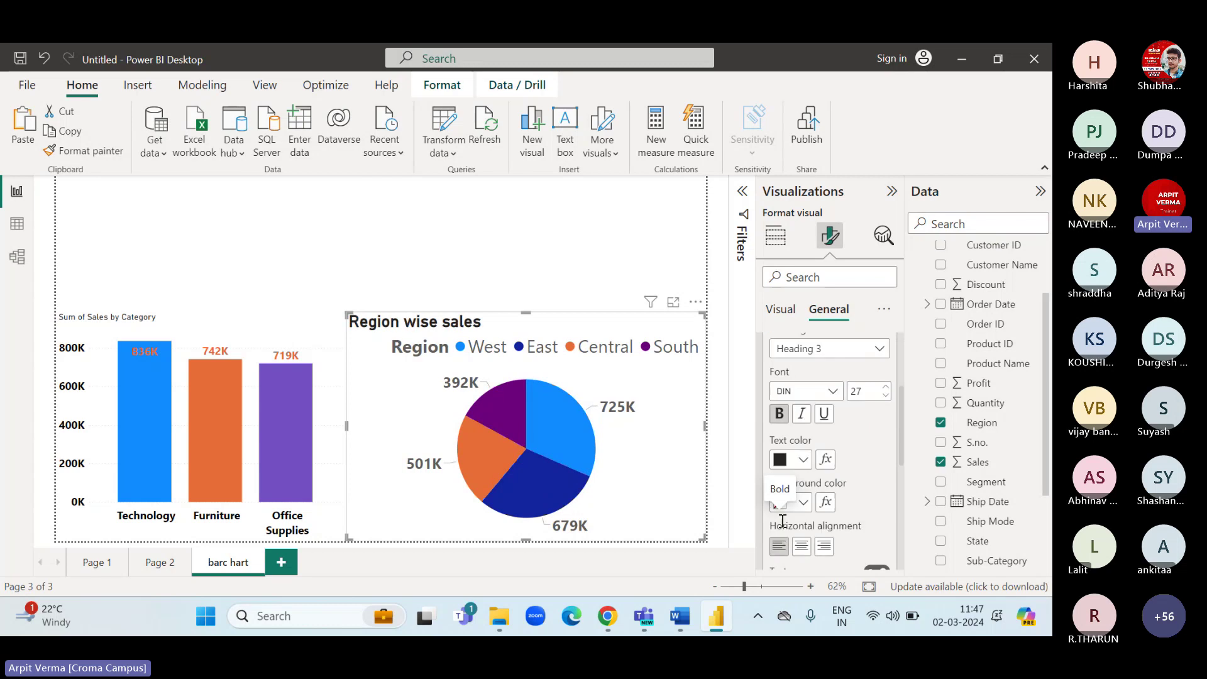
left_click(801, 544)
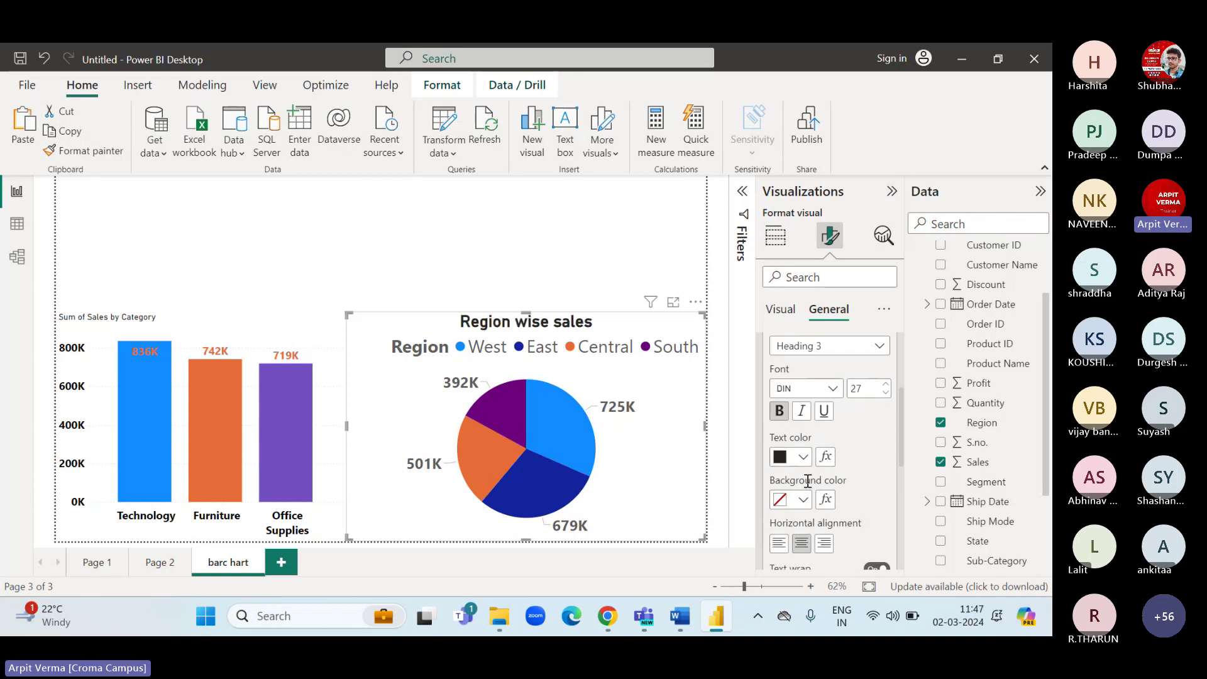
left_click(802, 457)
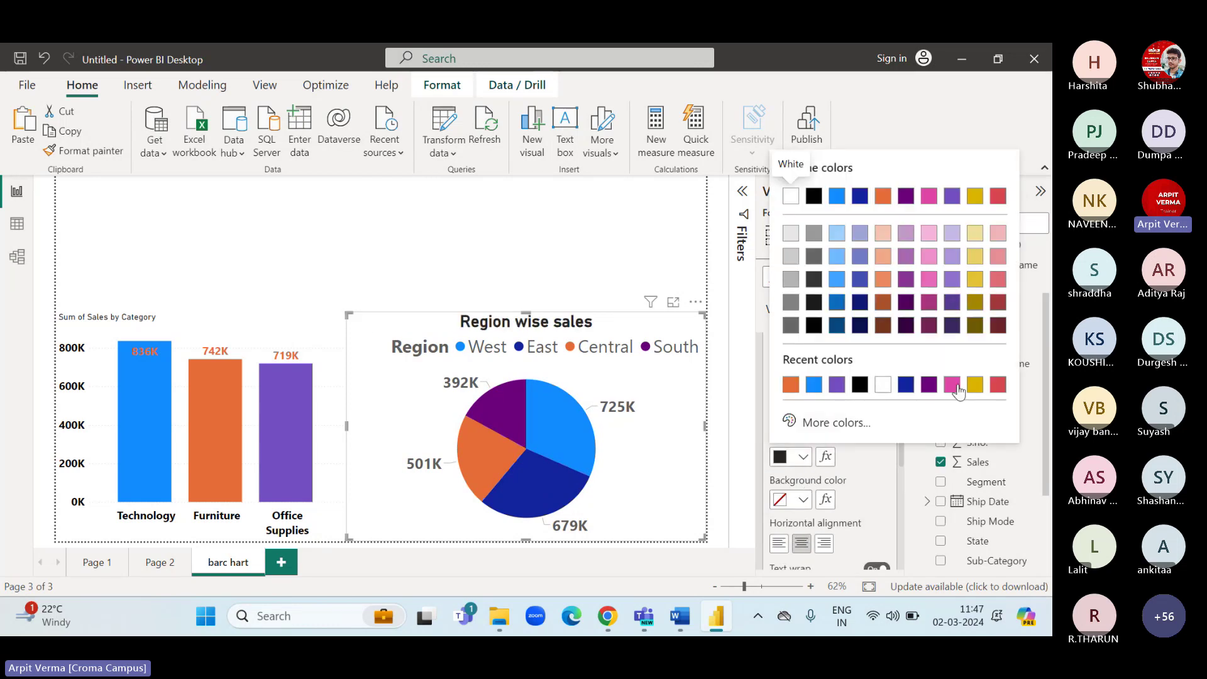
left_click(997, 383)
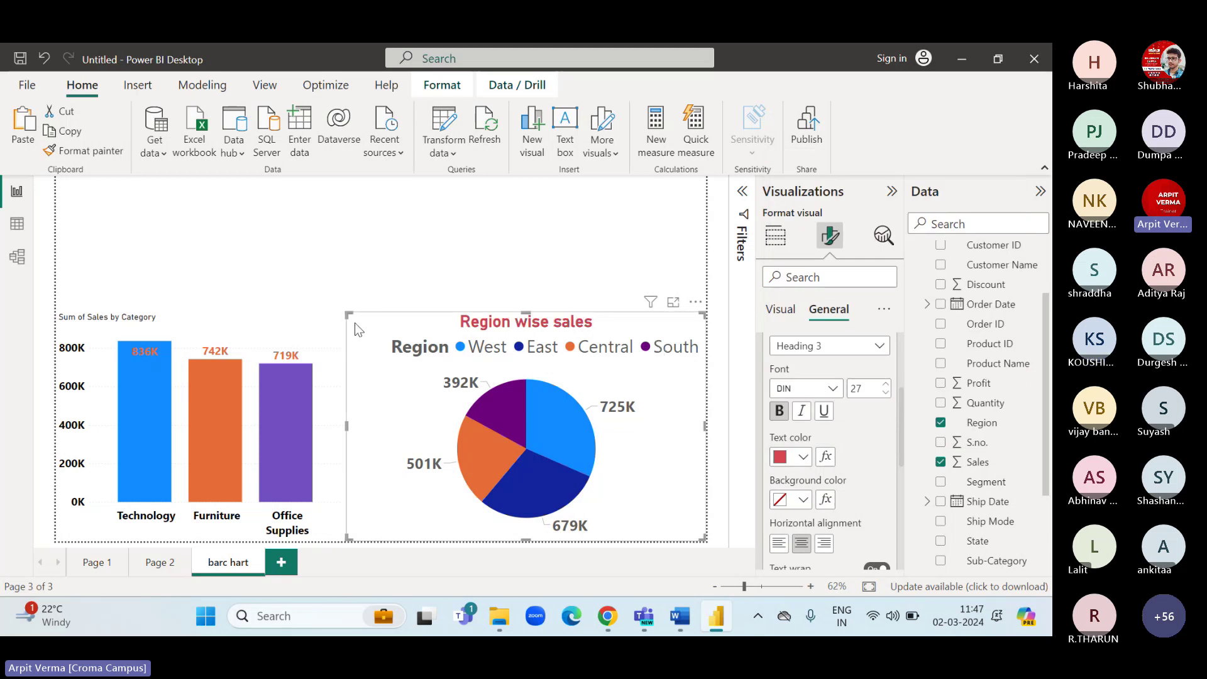
left_click(223, 319)
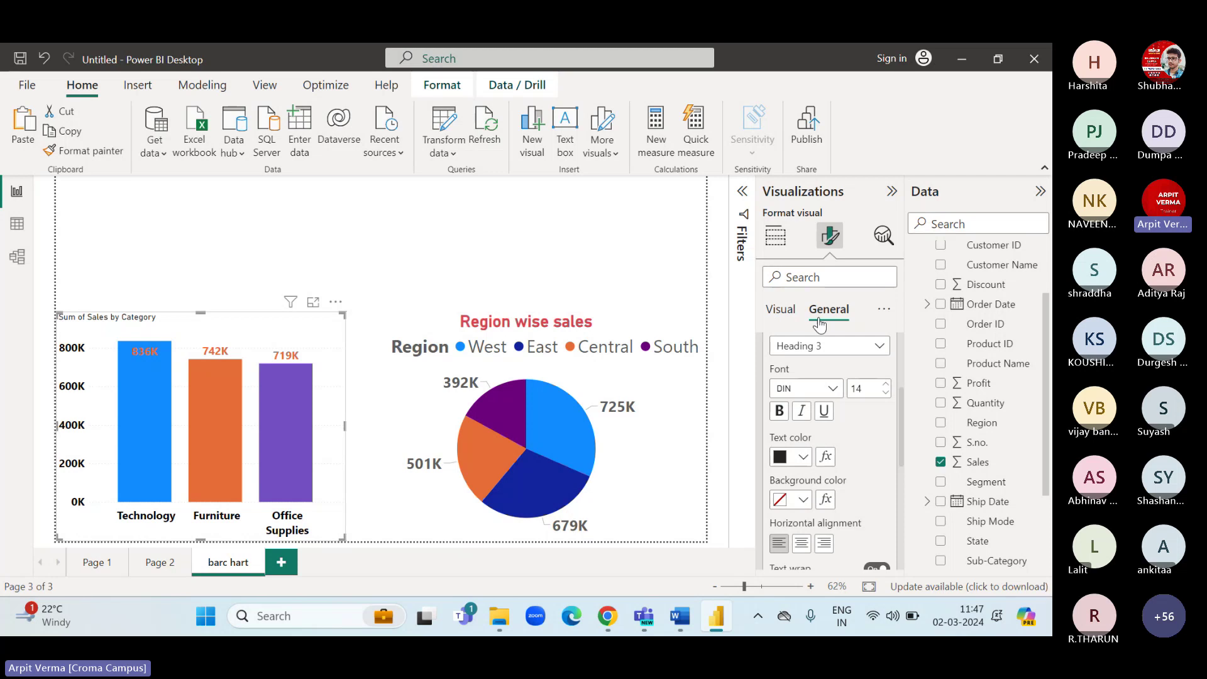
Replace the bar chart's title text with 'category wise sales'.
scroll(814, 393, "up", 2)
scroll(815, 393, "up", 2)
left_click_drag(776, 465, 893, 458)
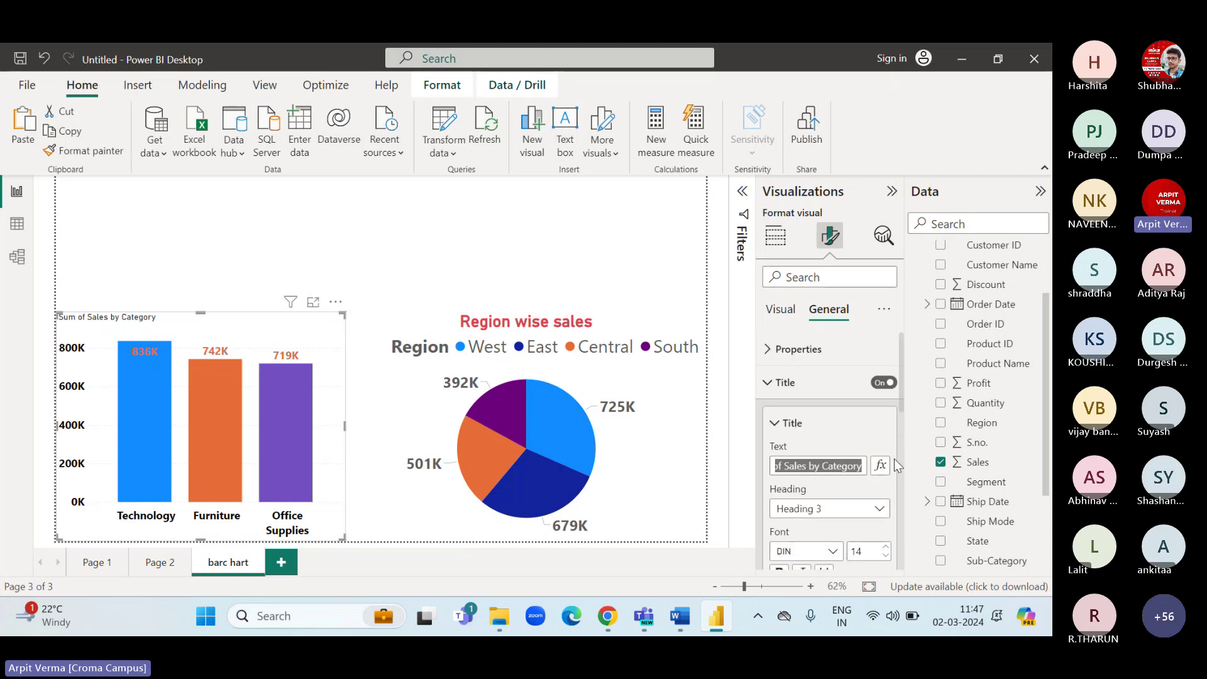
type("S")
key("BackSpace")
type("ca")
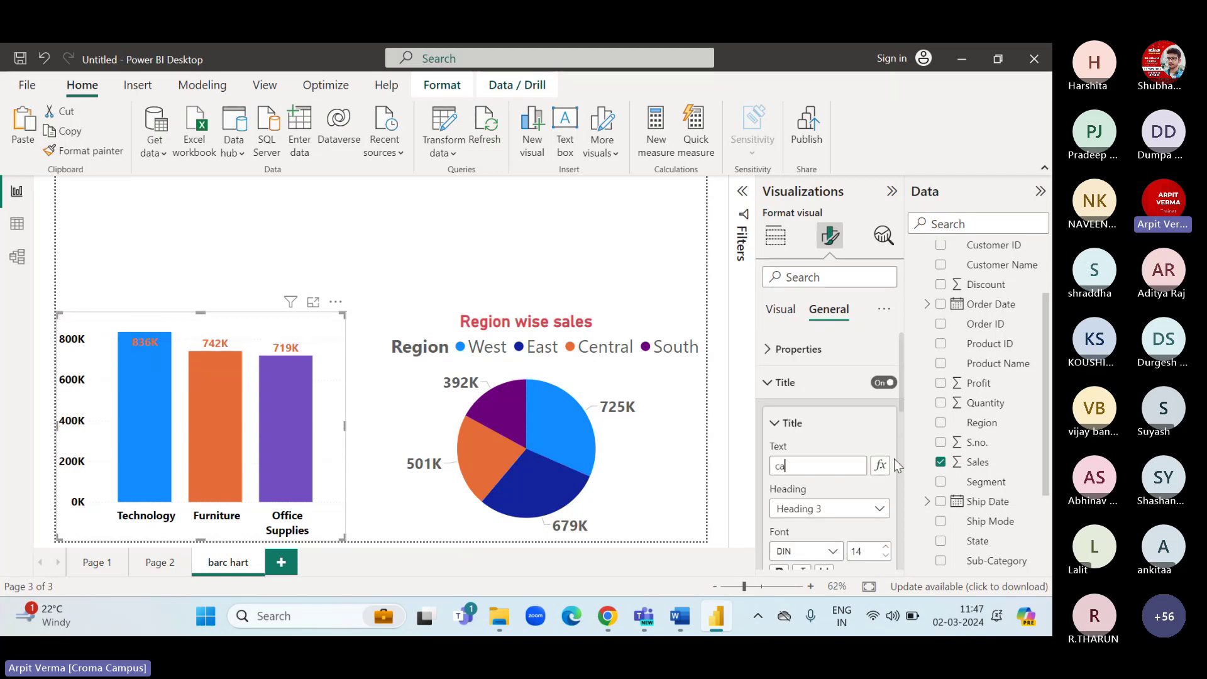
type("teof")
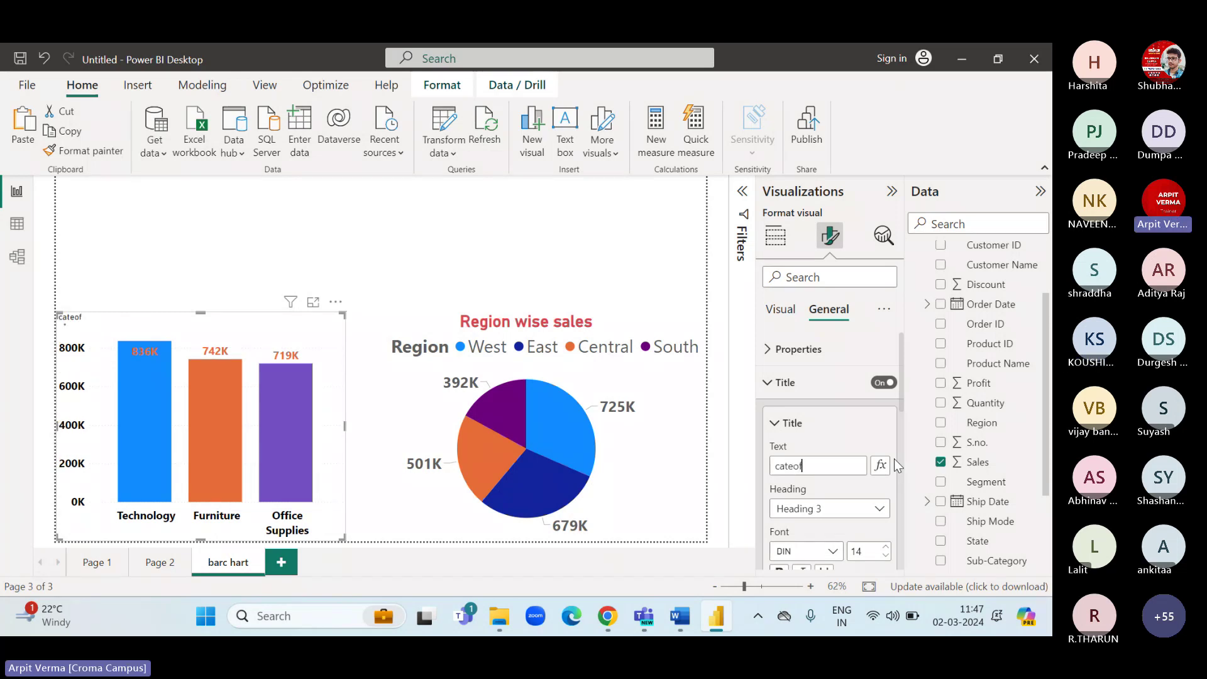
type("ory")
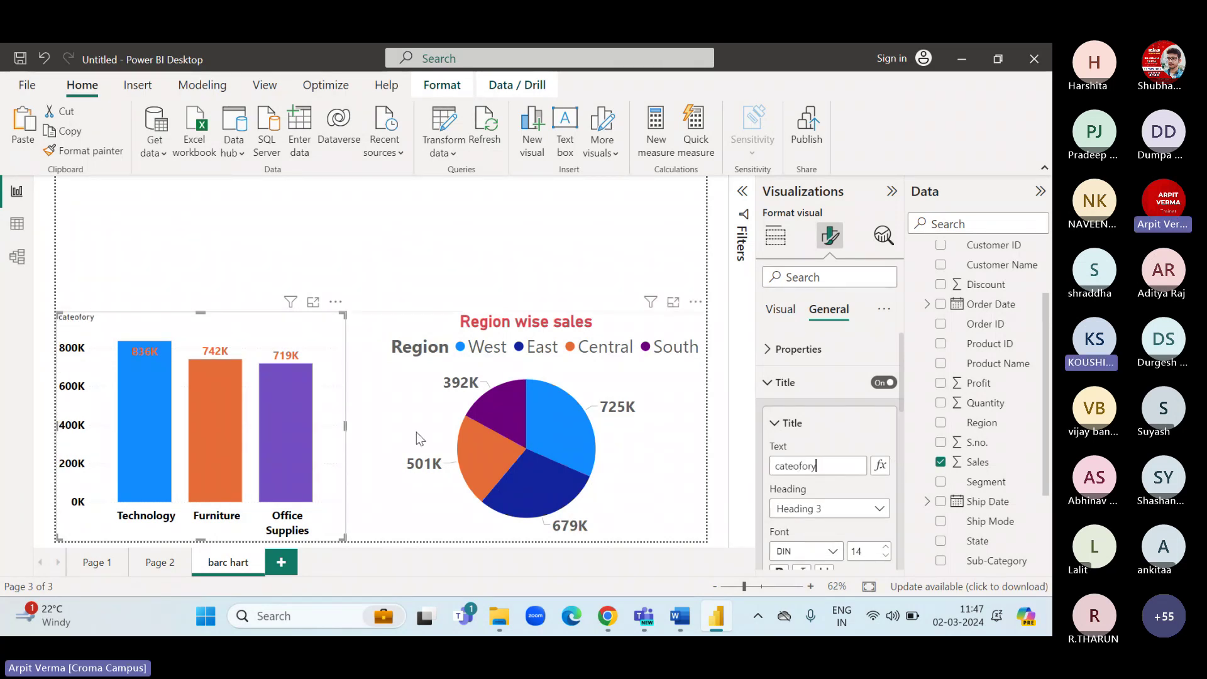
key("BackSpace")
key("BackSpace")
key("BackSpace")
key("BackSpace")
key("BackSpace")
type("gor")
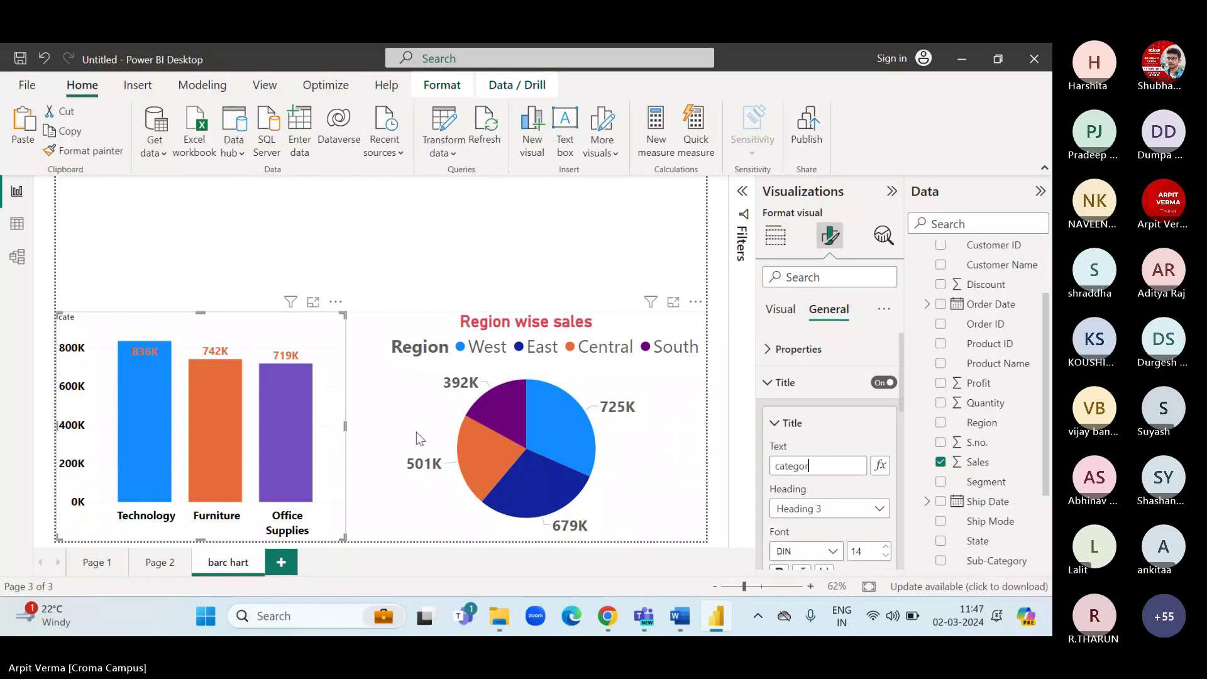
type("y wise sales")
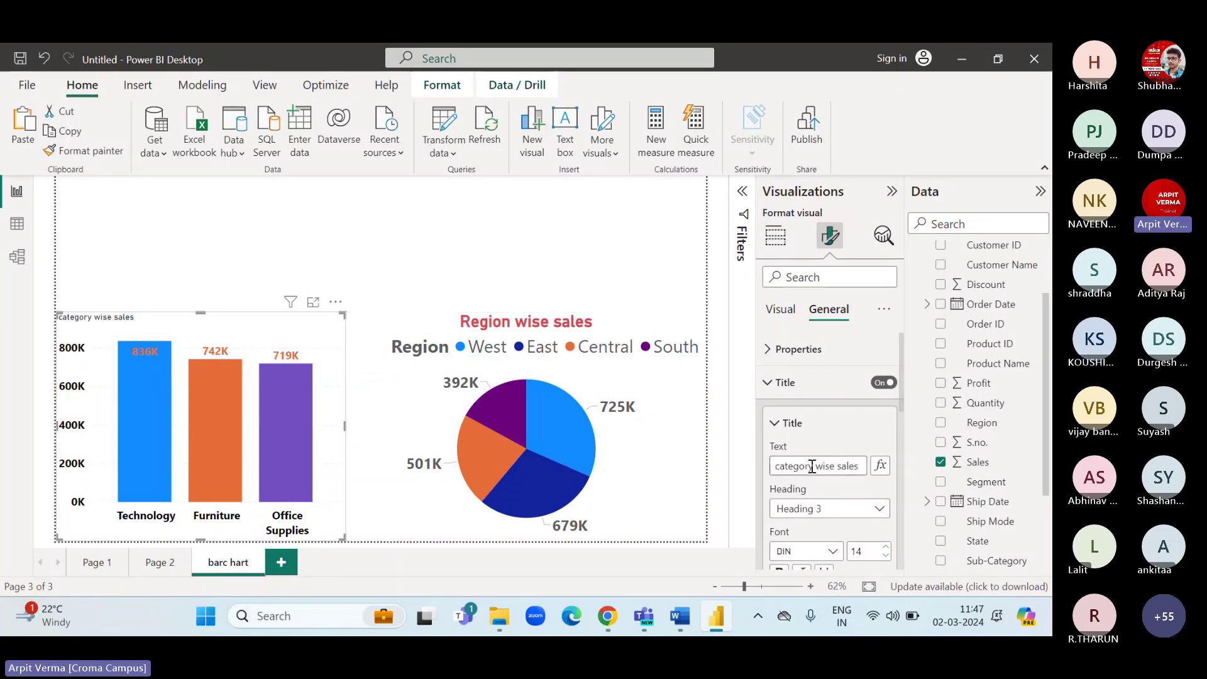
Make the bar chart title size 27, bold, centred and orange.
scroll(817, 465, "down", 2)
left_click(885, 467)
left_click(885, 468)
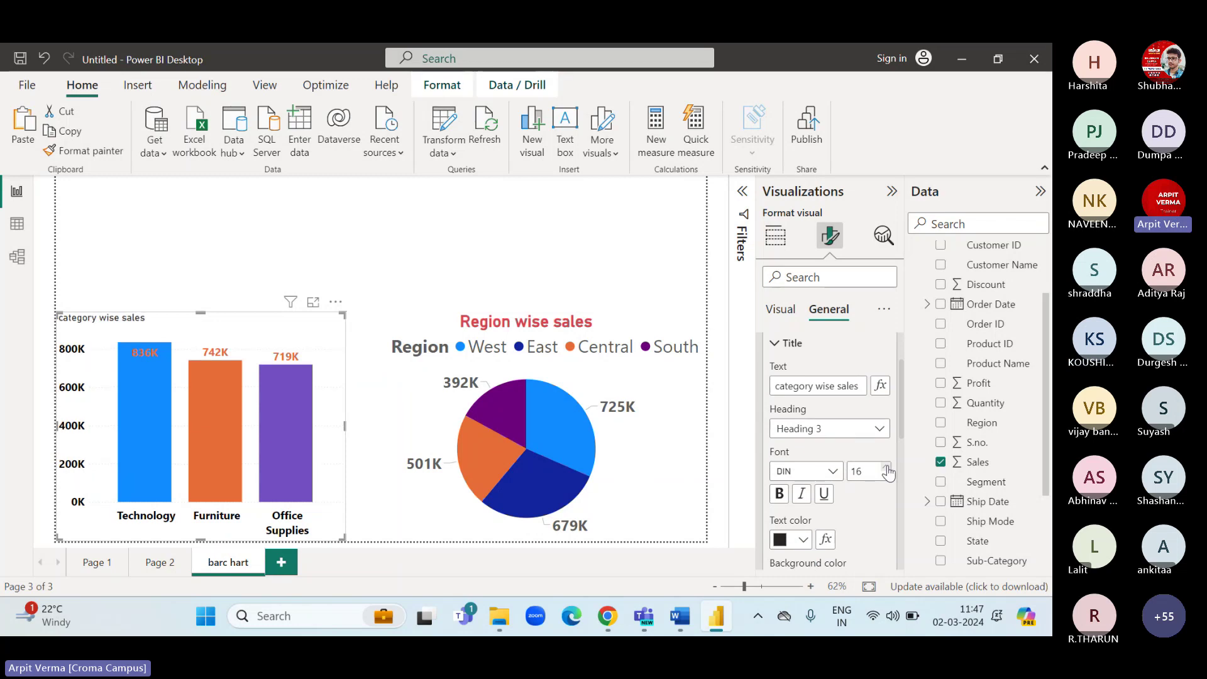
left_click(885, 468)
left_click(886, 468)
left_click(886, 467)
left_click(886, 467)
left_click(885, 467)
left_click(885, 468)
left_click(886, 467)
left_click(886, 467)
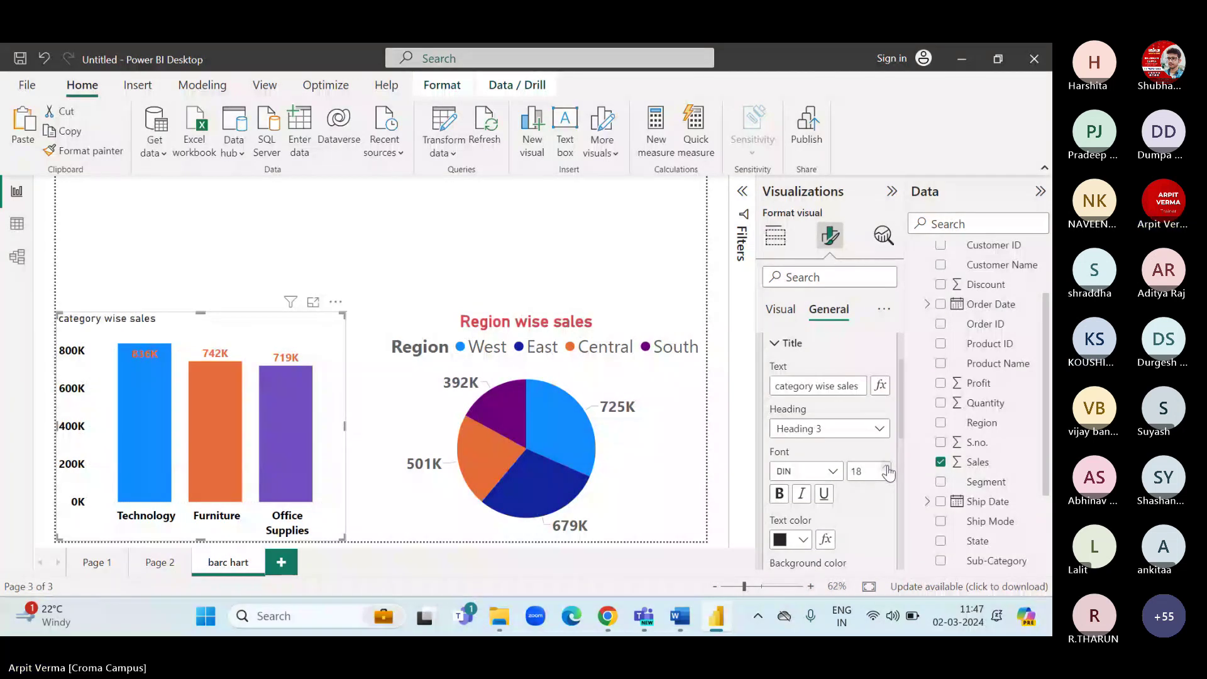
left_click(779, 494)
scroll(779, 496, "down", 2)
left_click(779, 500)
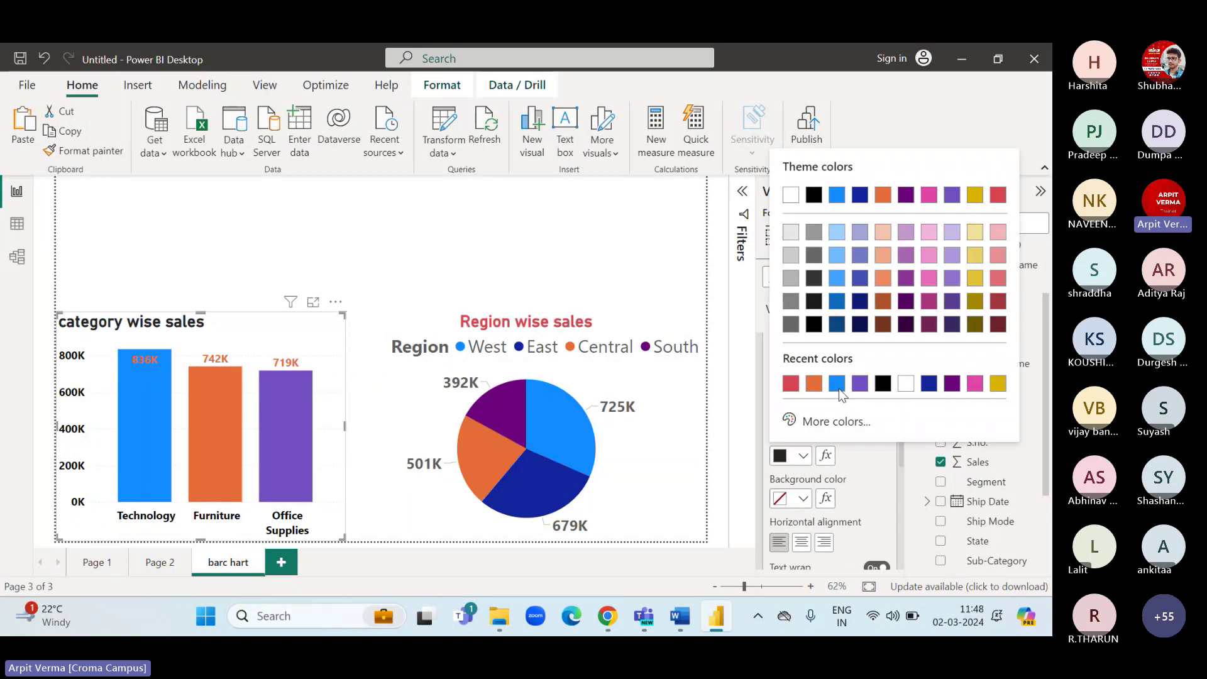
left_click(975, 383)
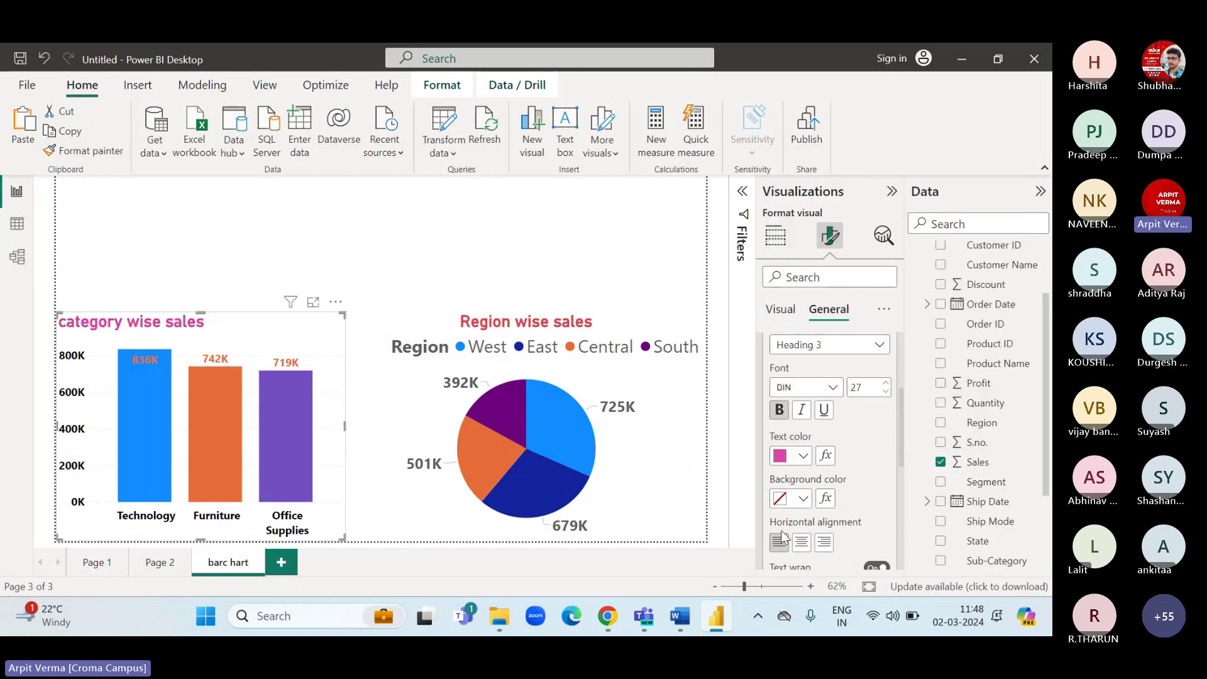
left_click(800, 542)
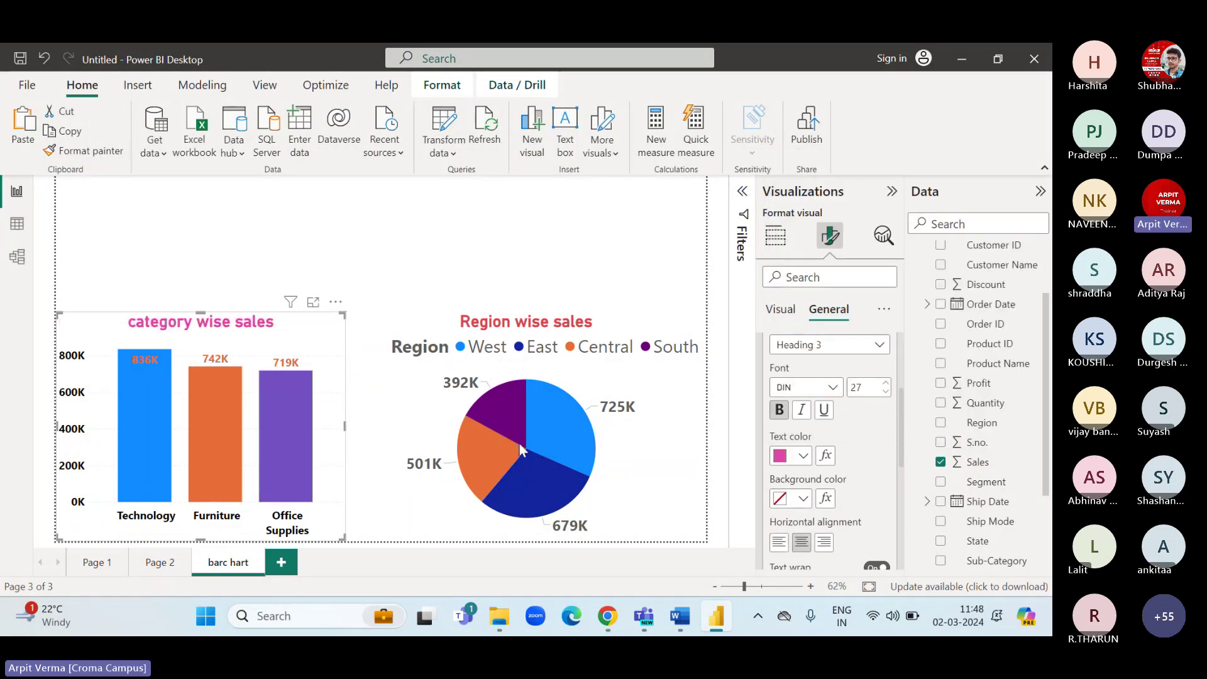
left_click(797, 456)
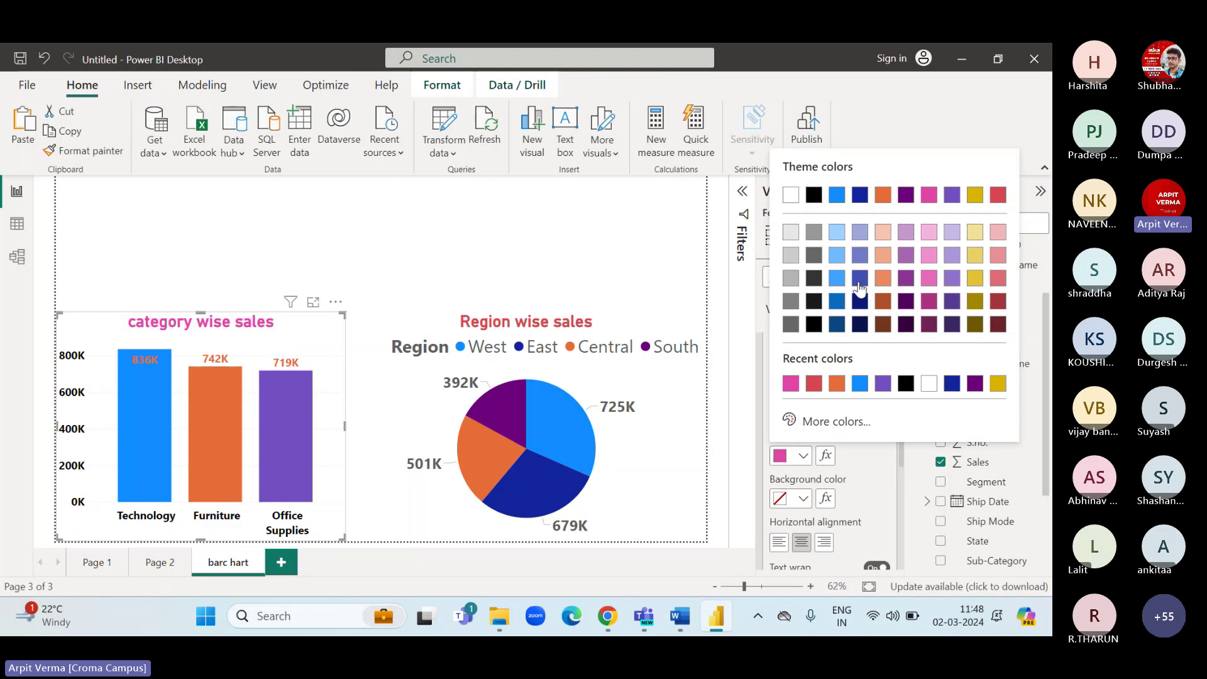
left_click(836, 383)
left_click(386, 242)
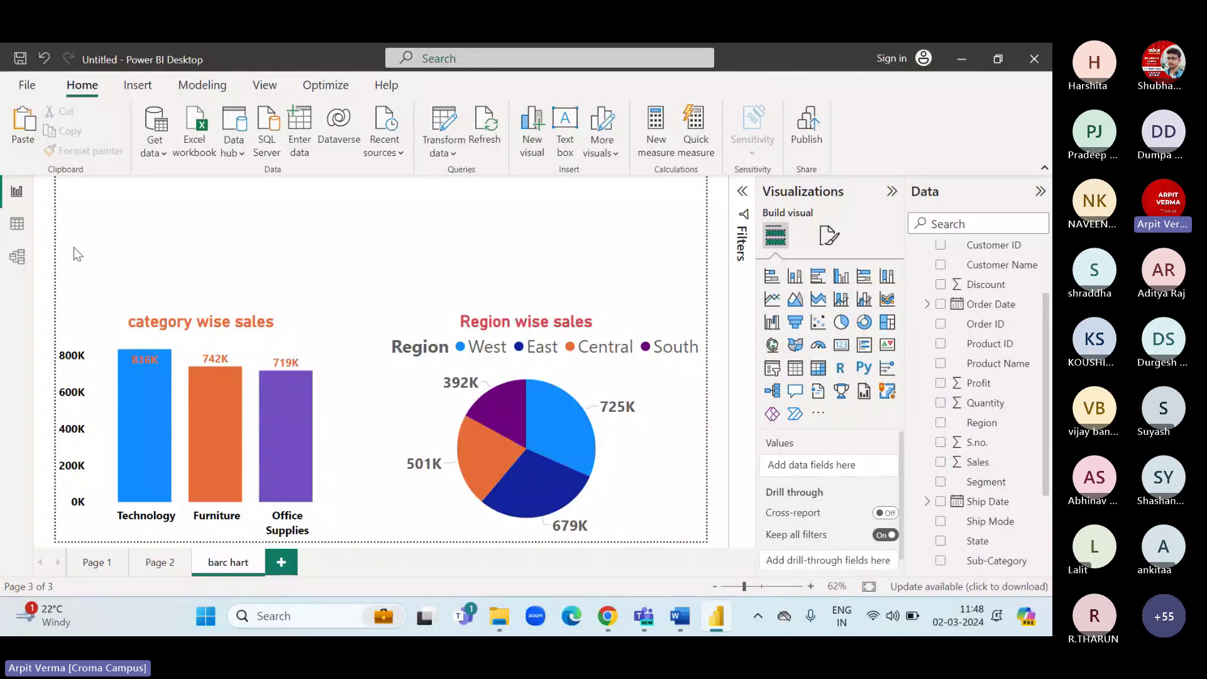
Check the Sales, Quantity and Profit column properties in the Orders table, then return to the report.
left_click(17, 224)
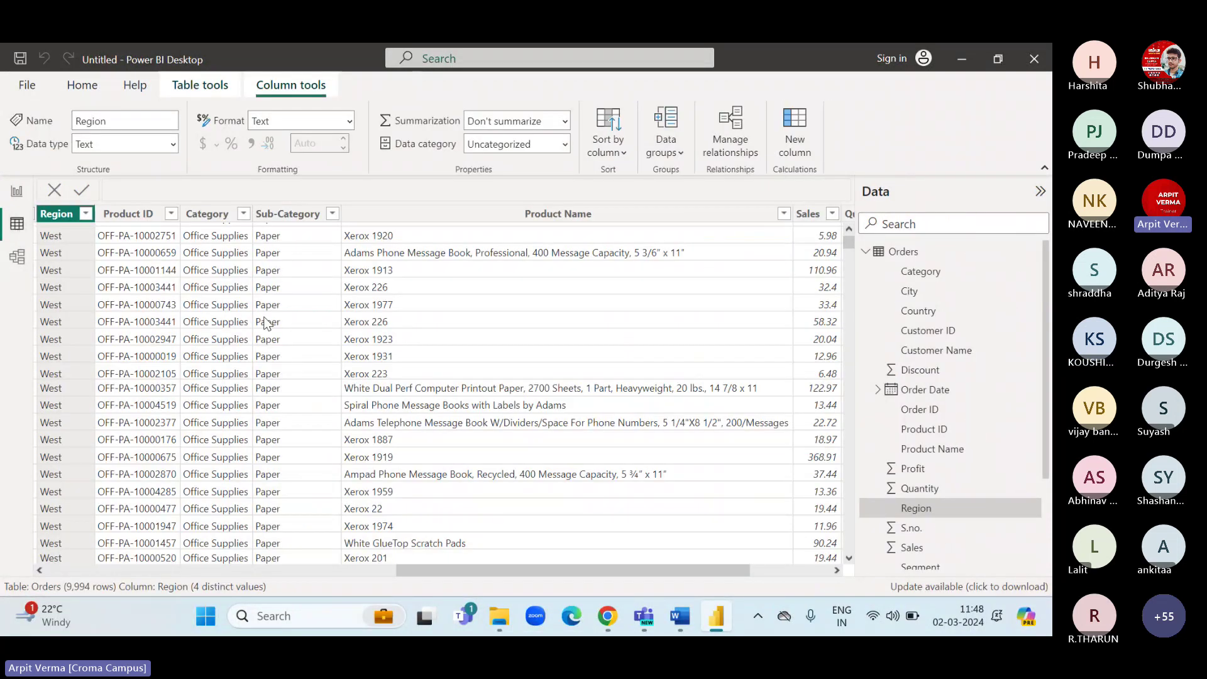
scroll(496, 363, "right", 3)
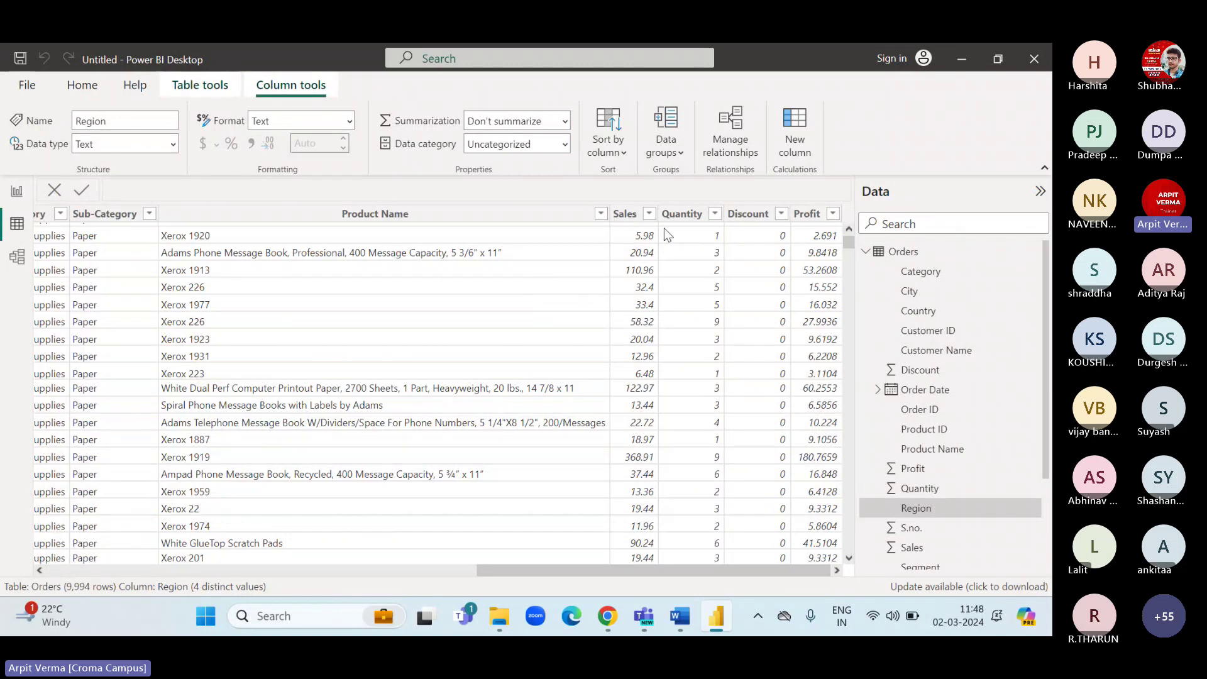
left_click(632, 214)
left_click(681, 214)
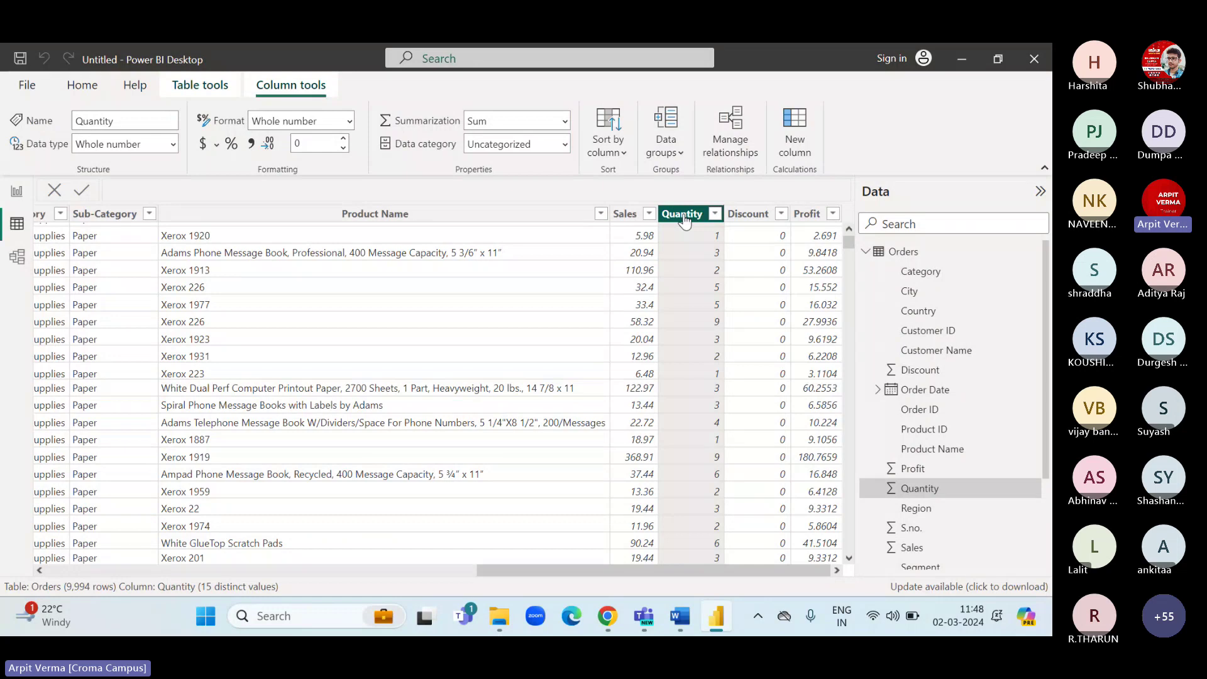
left_click(803, 215)
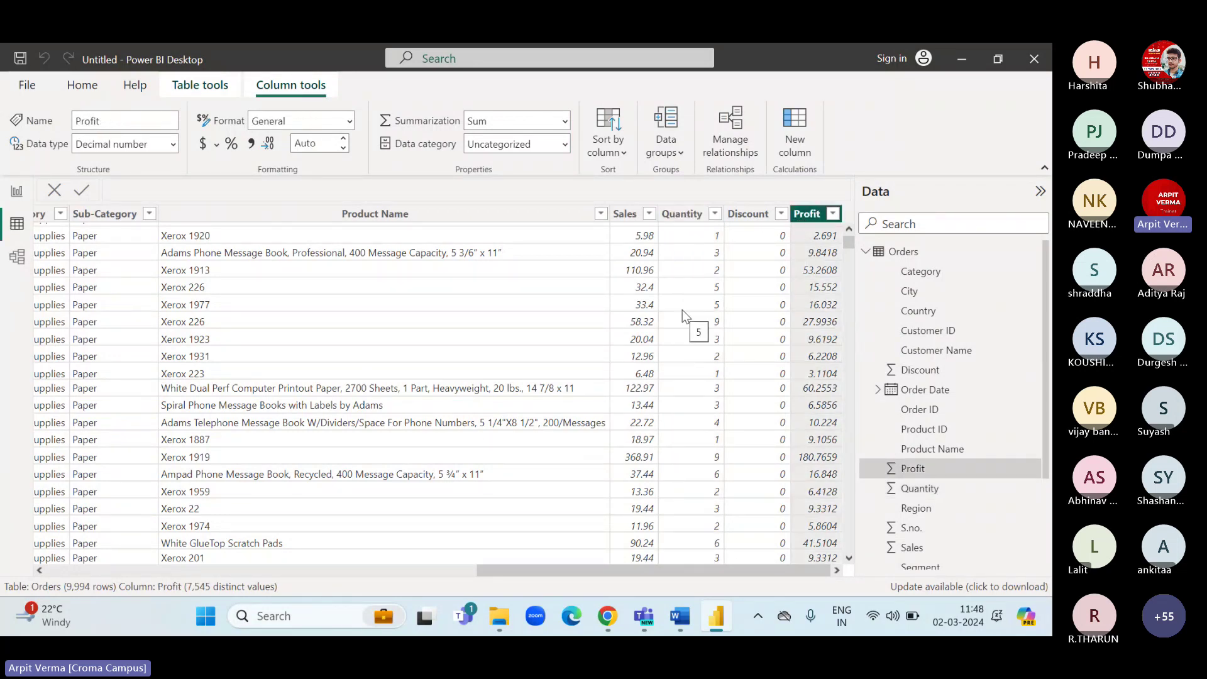
left_click(624, 214)
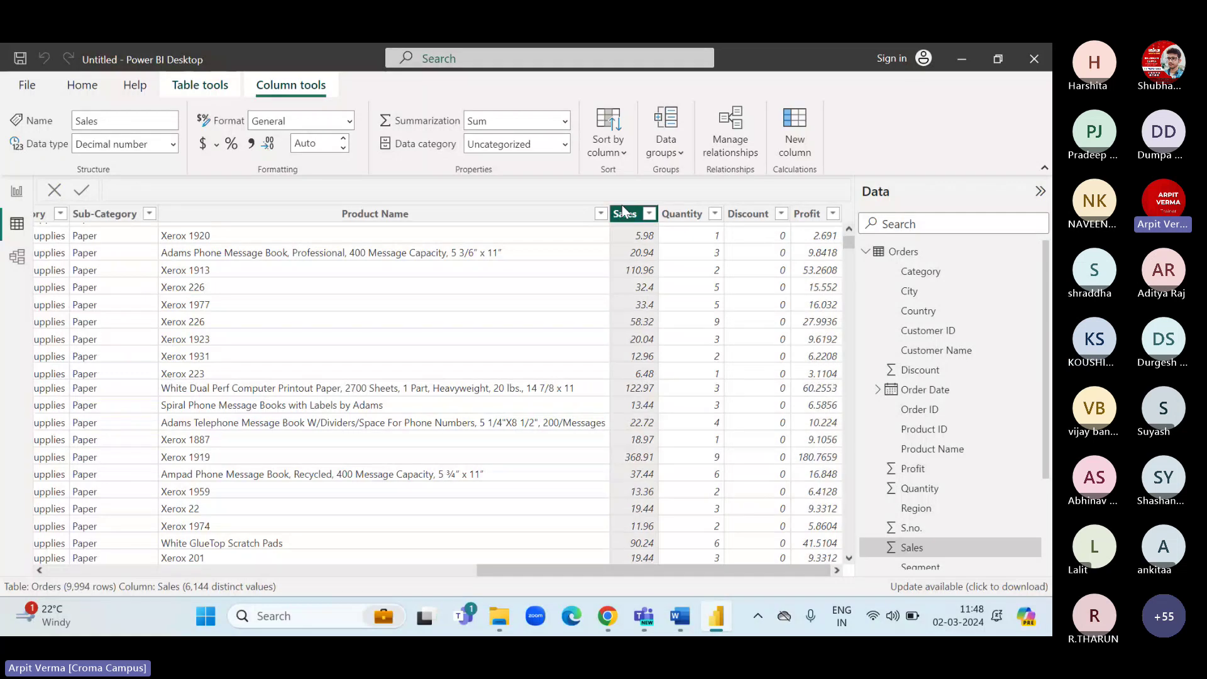
left_click(683, 214)
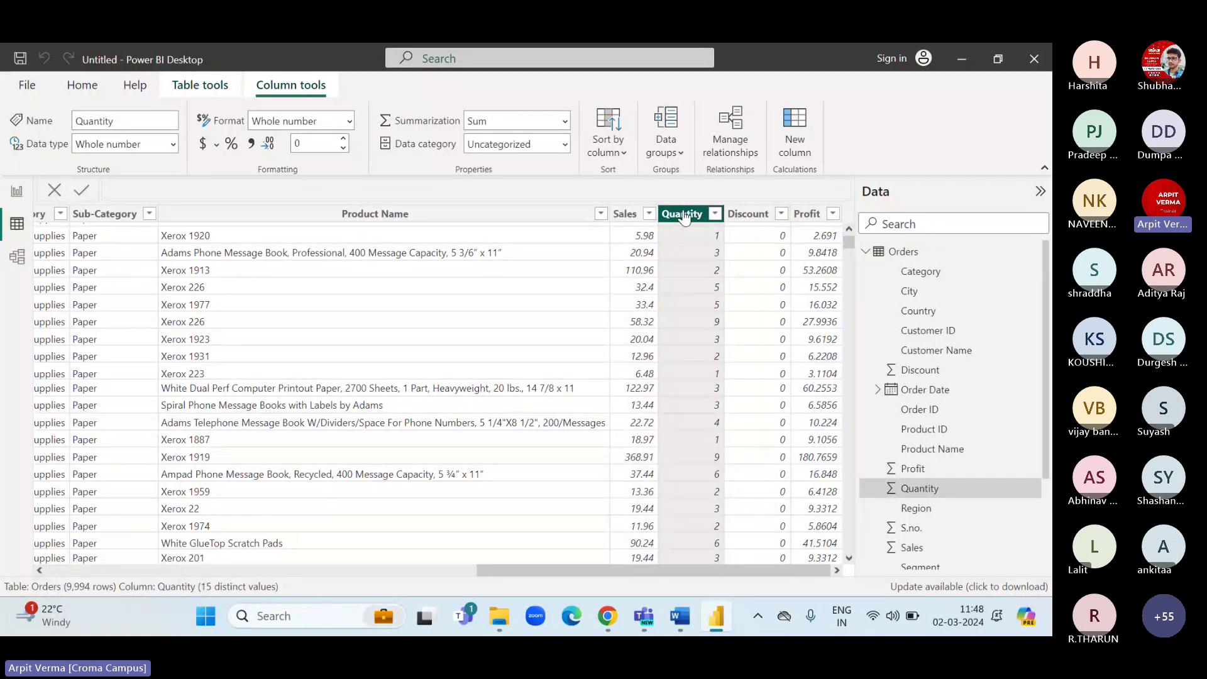
left_click(810, 217)
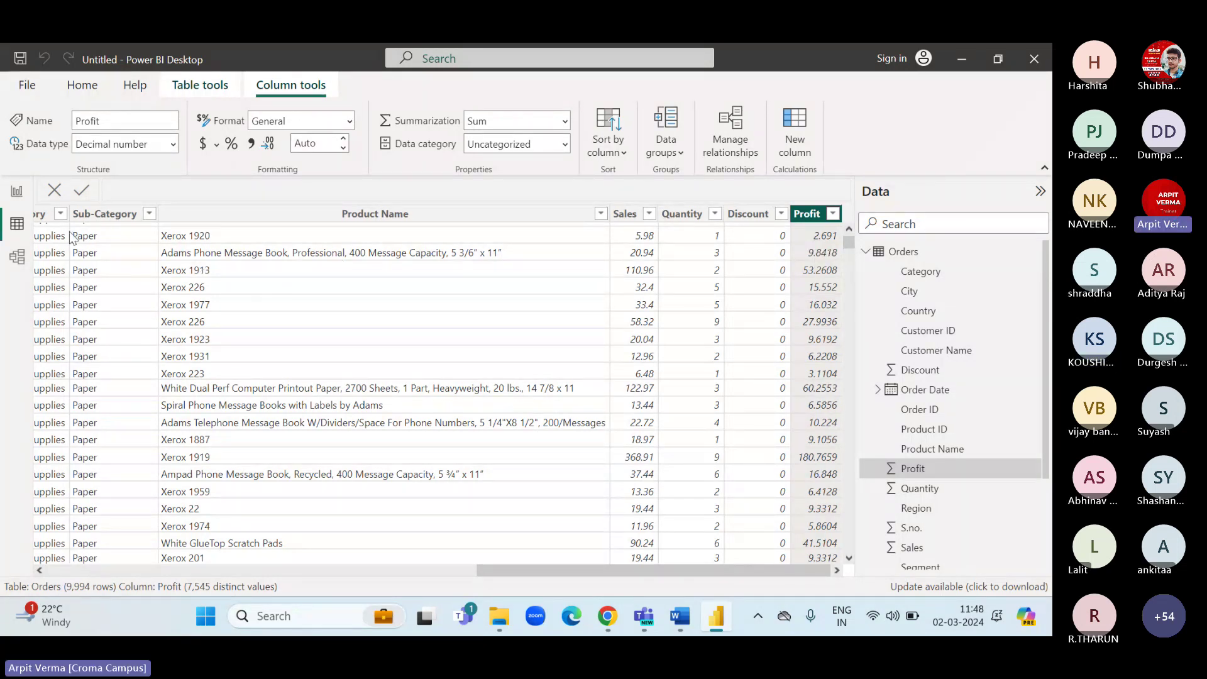
left_click(17, 191)
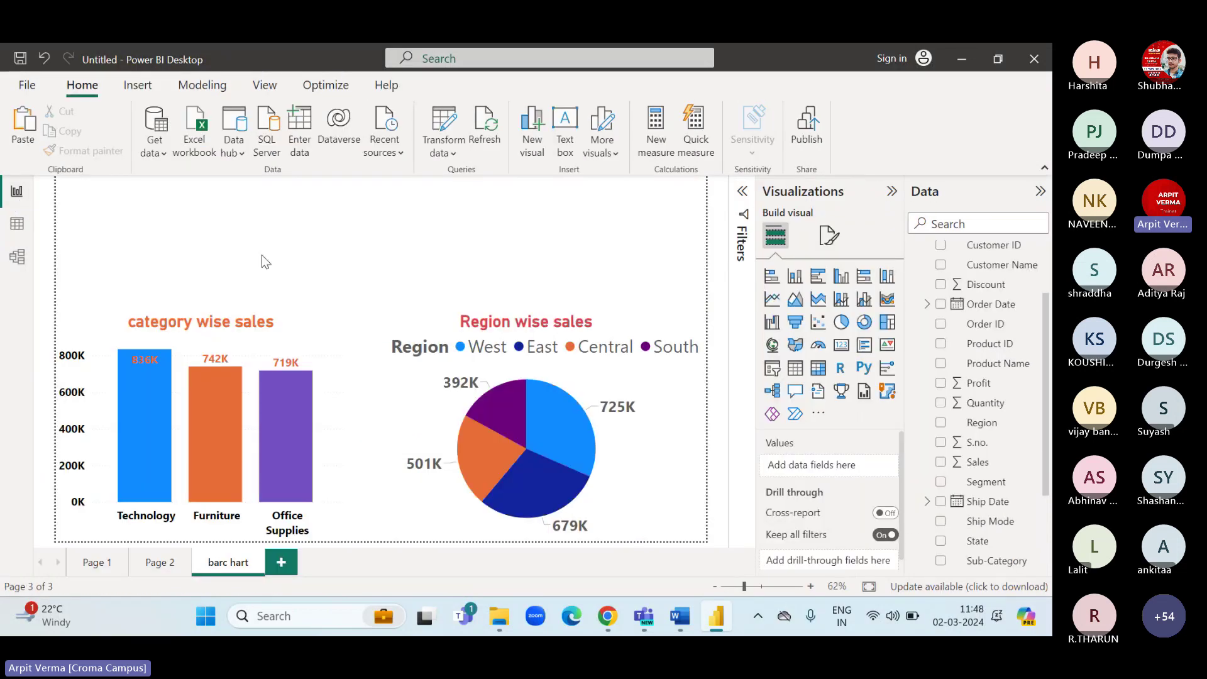
Add a small card above the bar chart showing Sum of Sales, 2.30M.
left_click(842, 346)
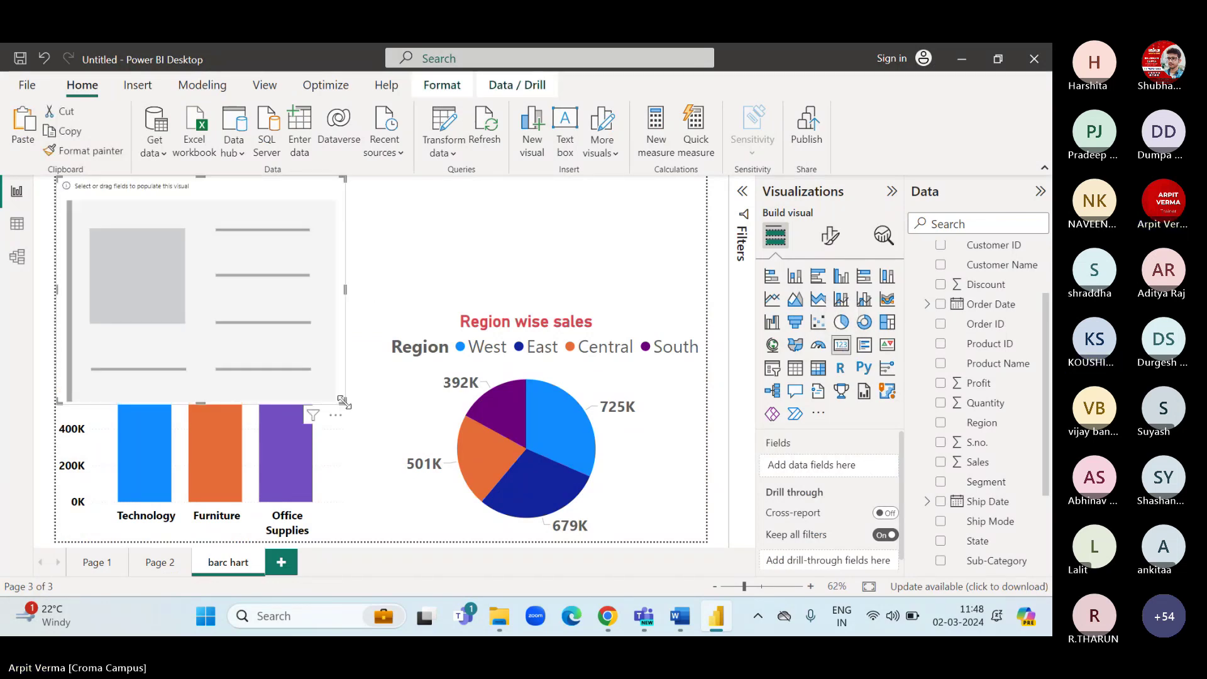
left_click_drag(343, 402, 254, 294)
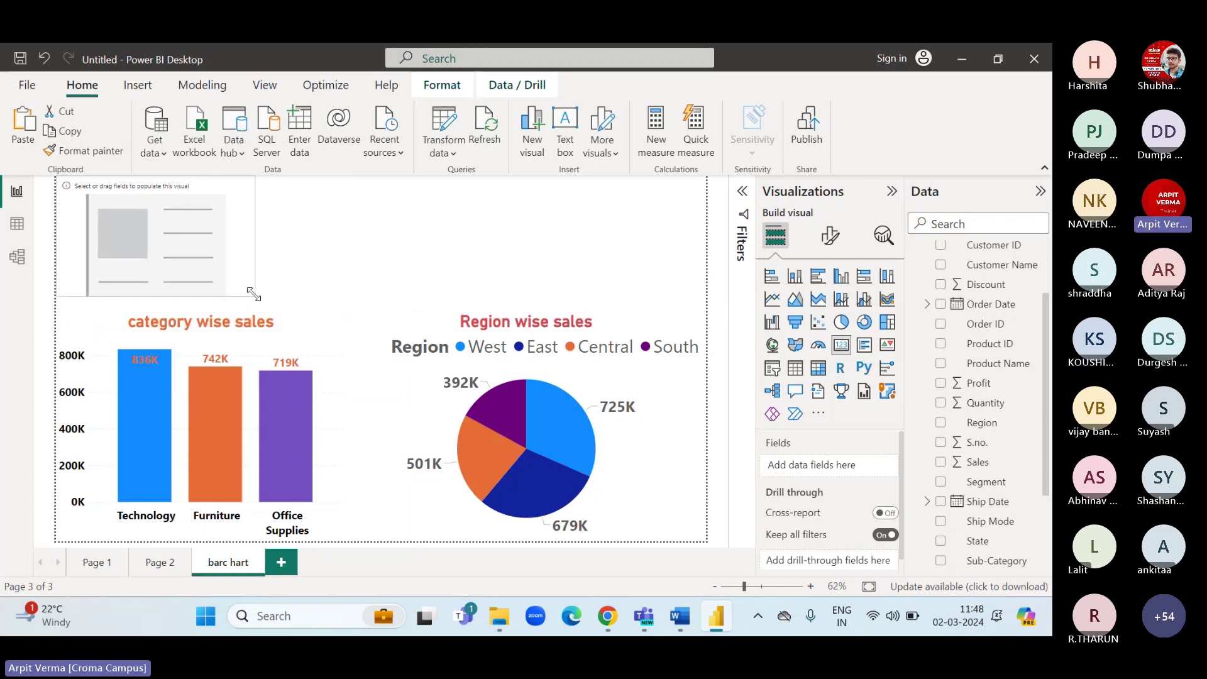
left_click_drag(977, 462, 830, 465)
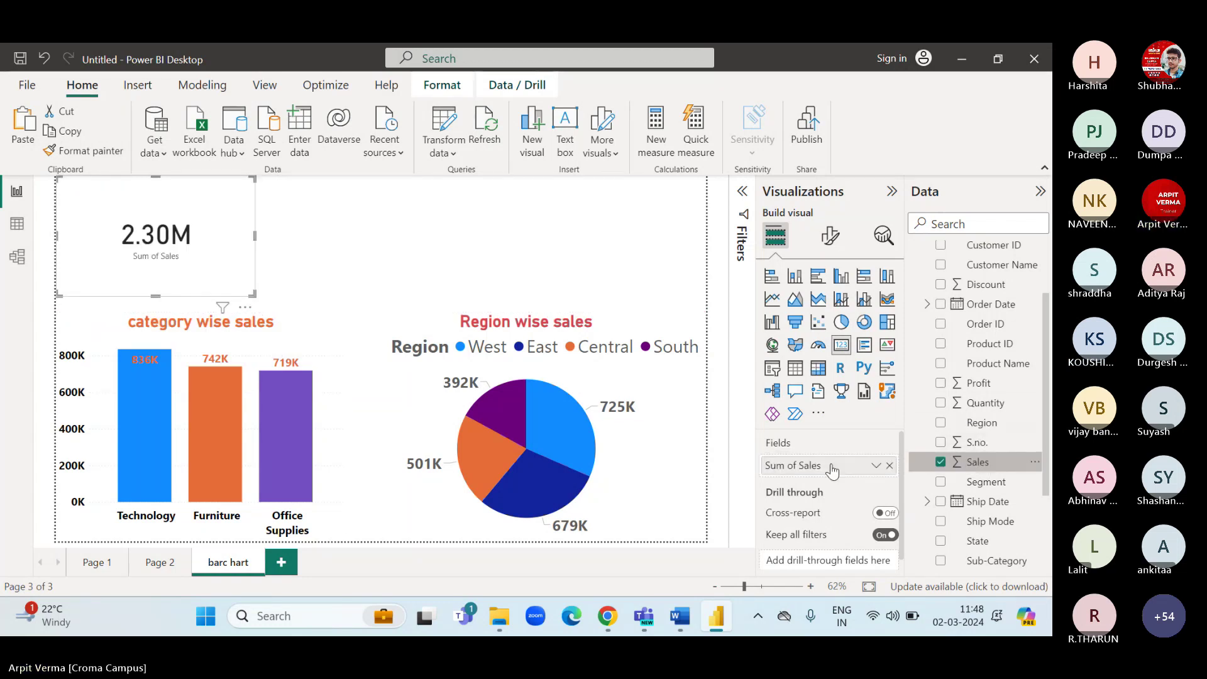
left_click(875, 466)
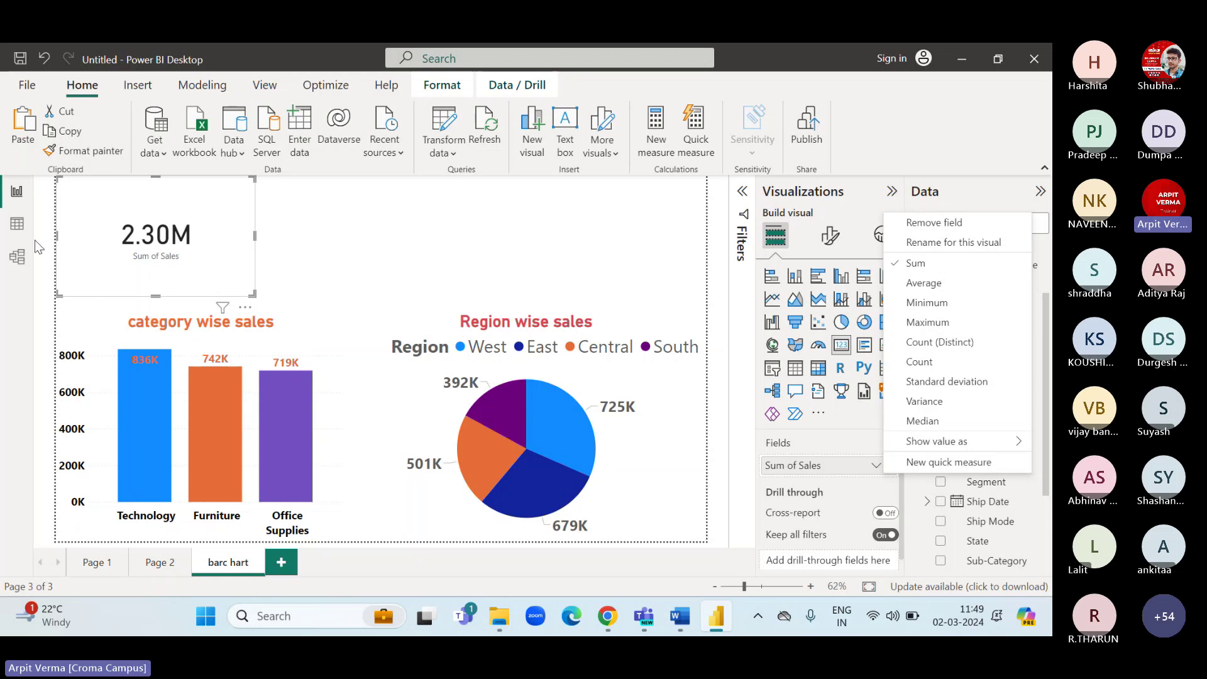
left_click(16, 224)
left_click(639, 292)
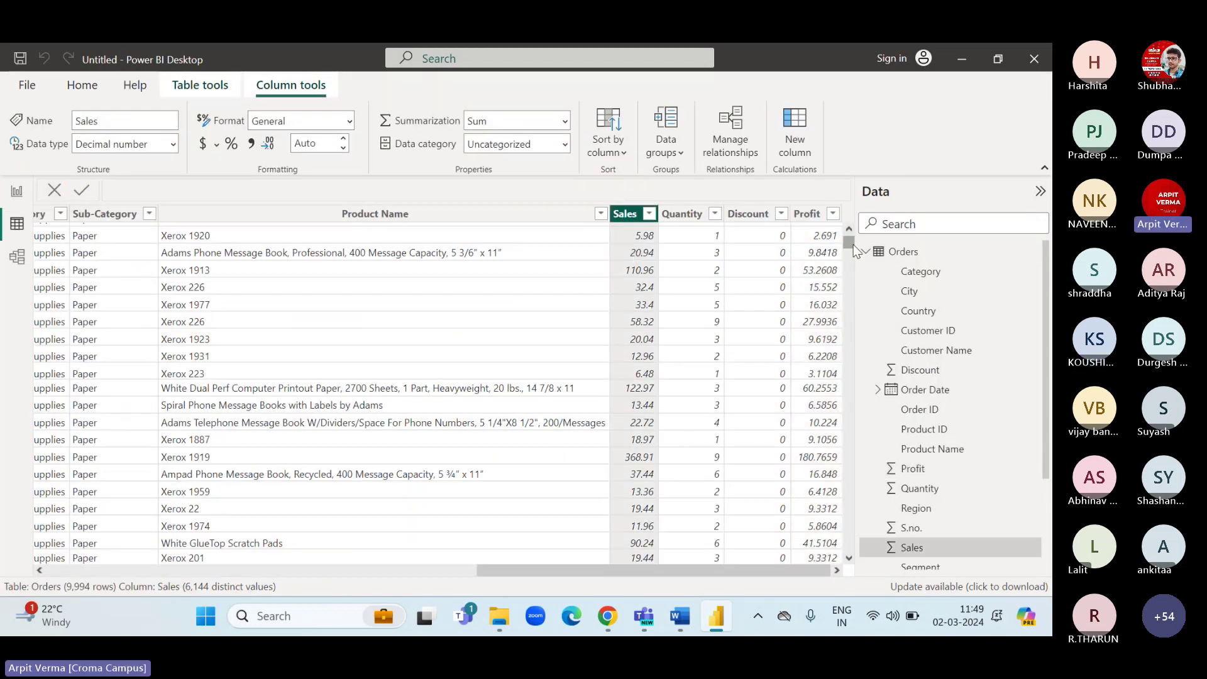
scroll(854, 250, "up", 2)
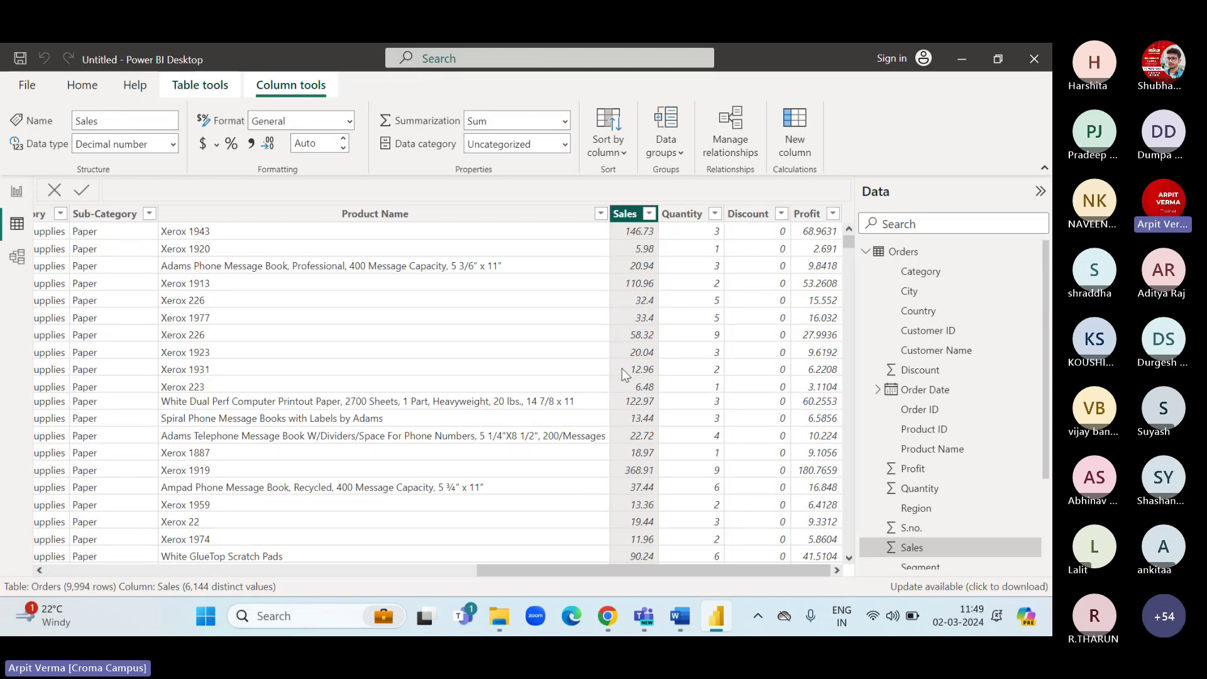
left_click(17, 191)
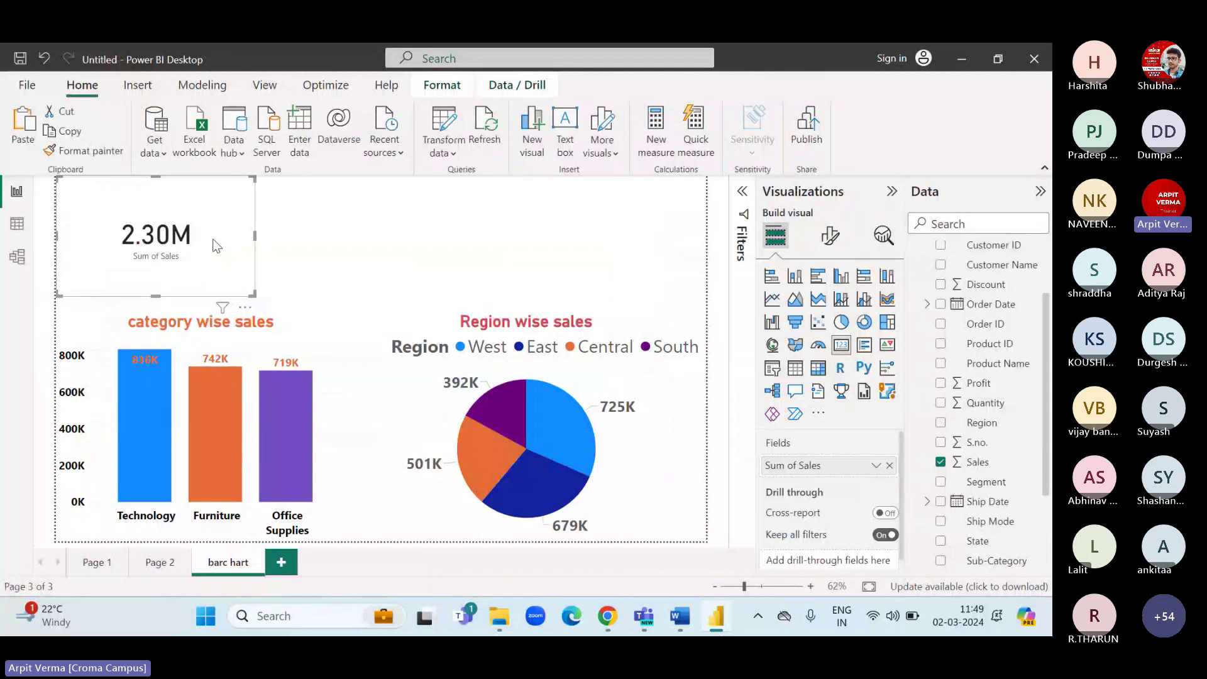
Set the sales card's display units to Thousands with 0 decimals and turn off its category label.
left_click(831, 237)
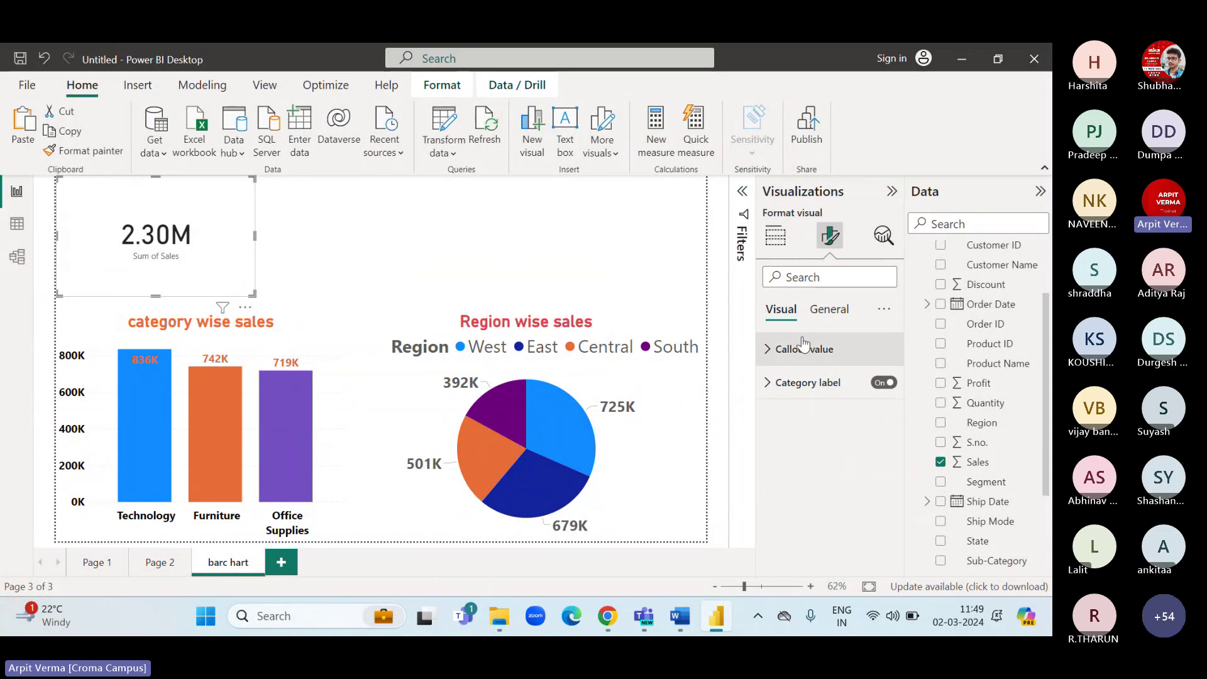
left_click(768, 350)
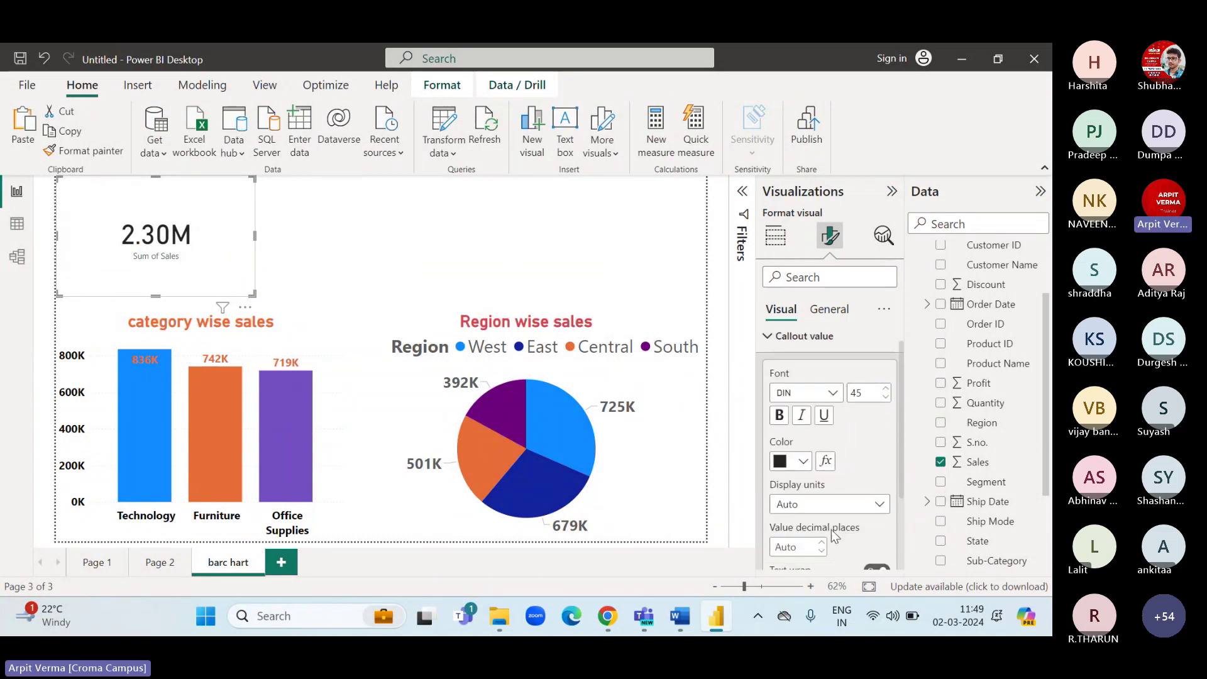
scroll(821, 478, "down", 1)
left_click(822, 477)
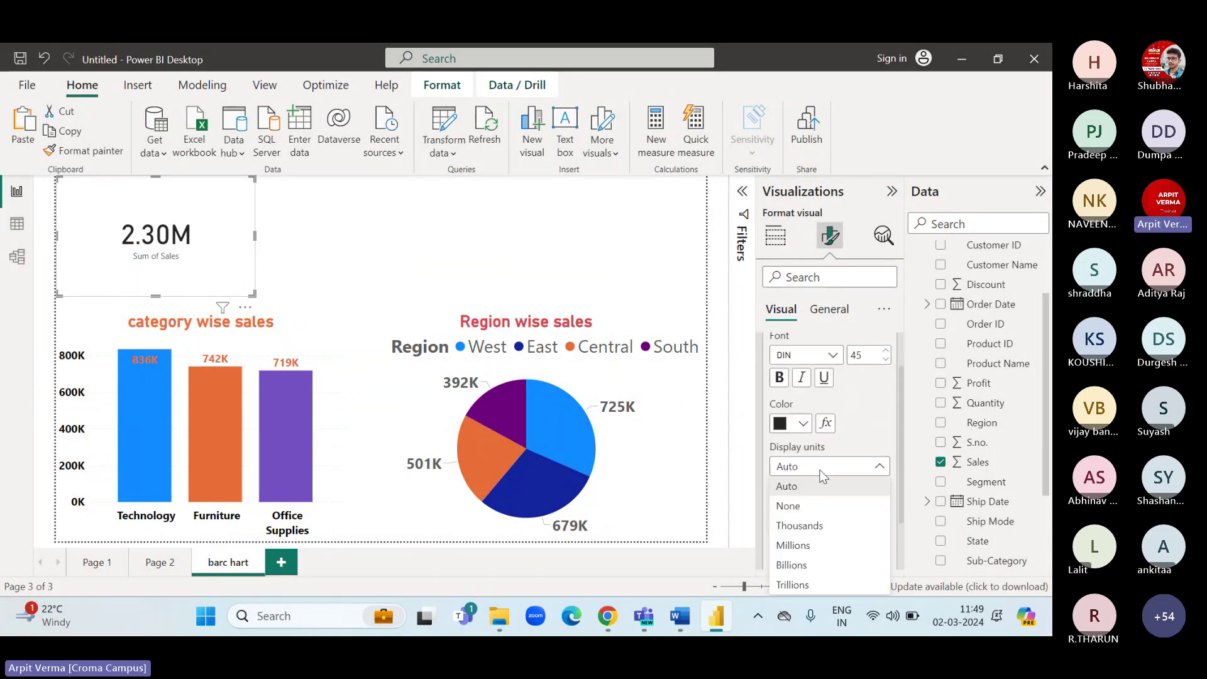
left_click(836, 524)
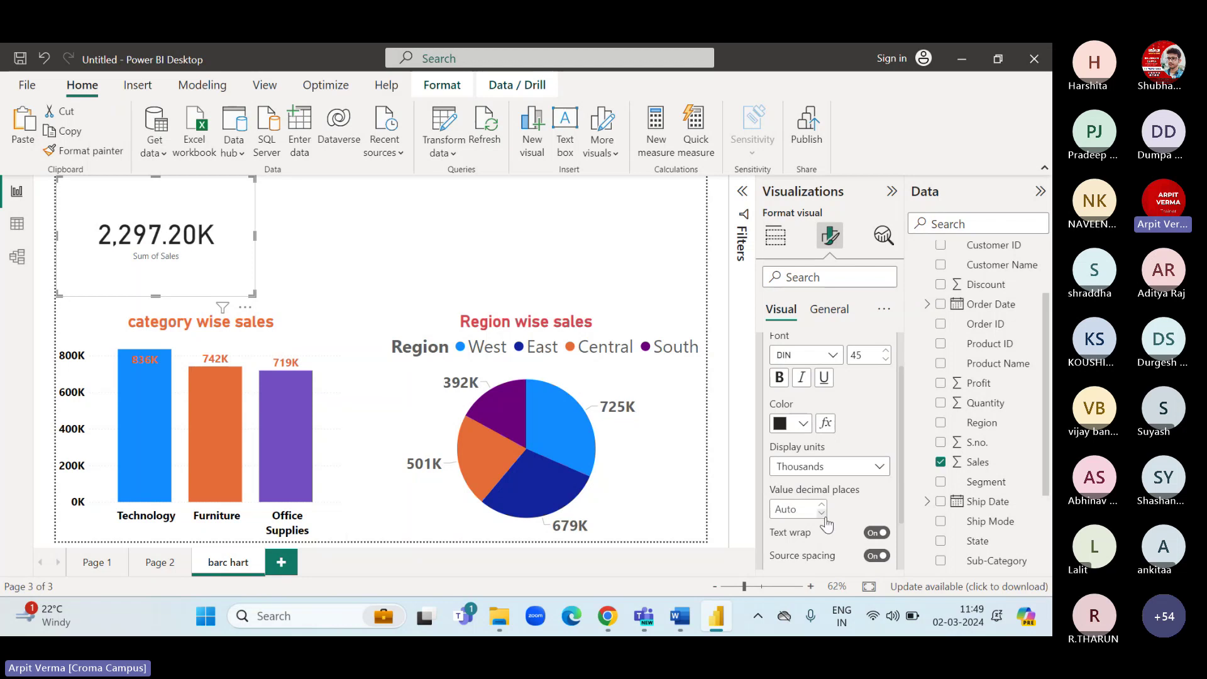
left_click(822, 514)
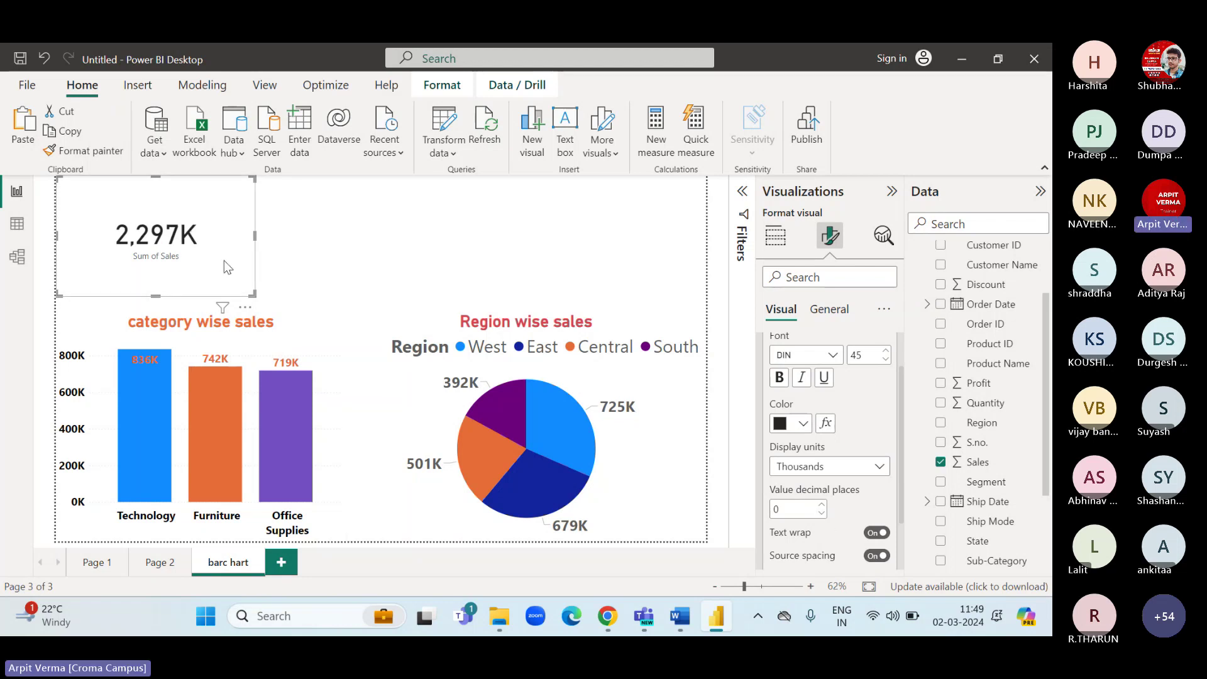
scroll(865, 406, "up", 2)
left_click(805, 347)
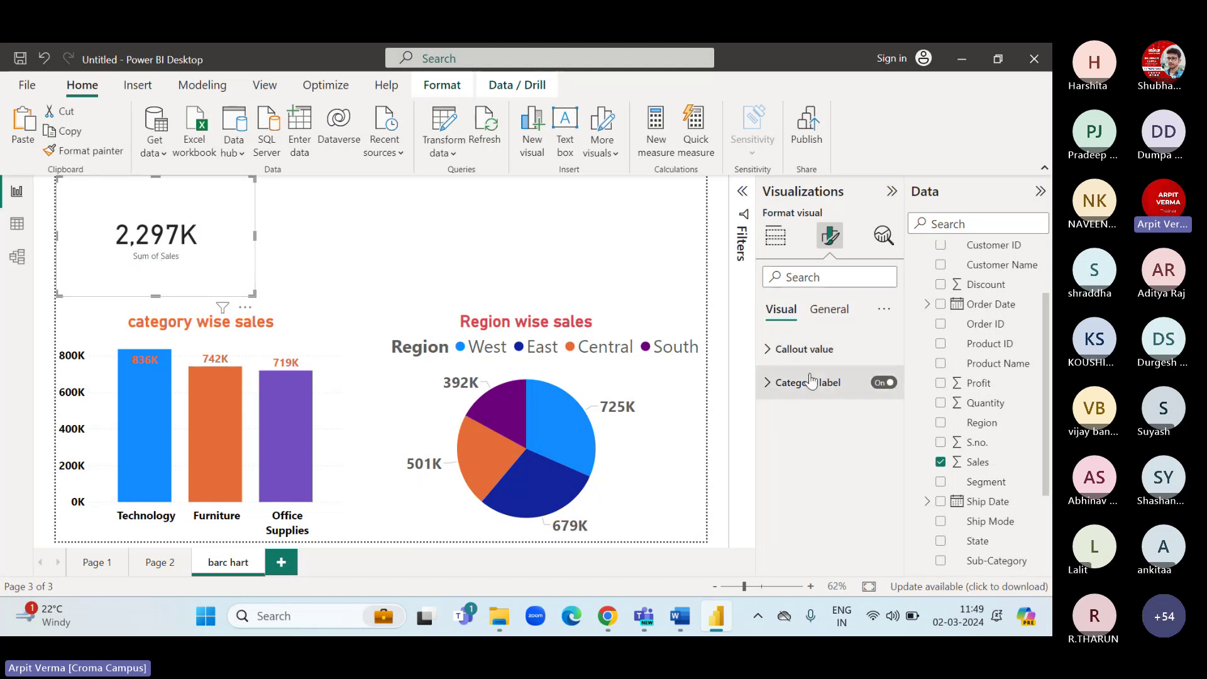
left_click(883, 383)
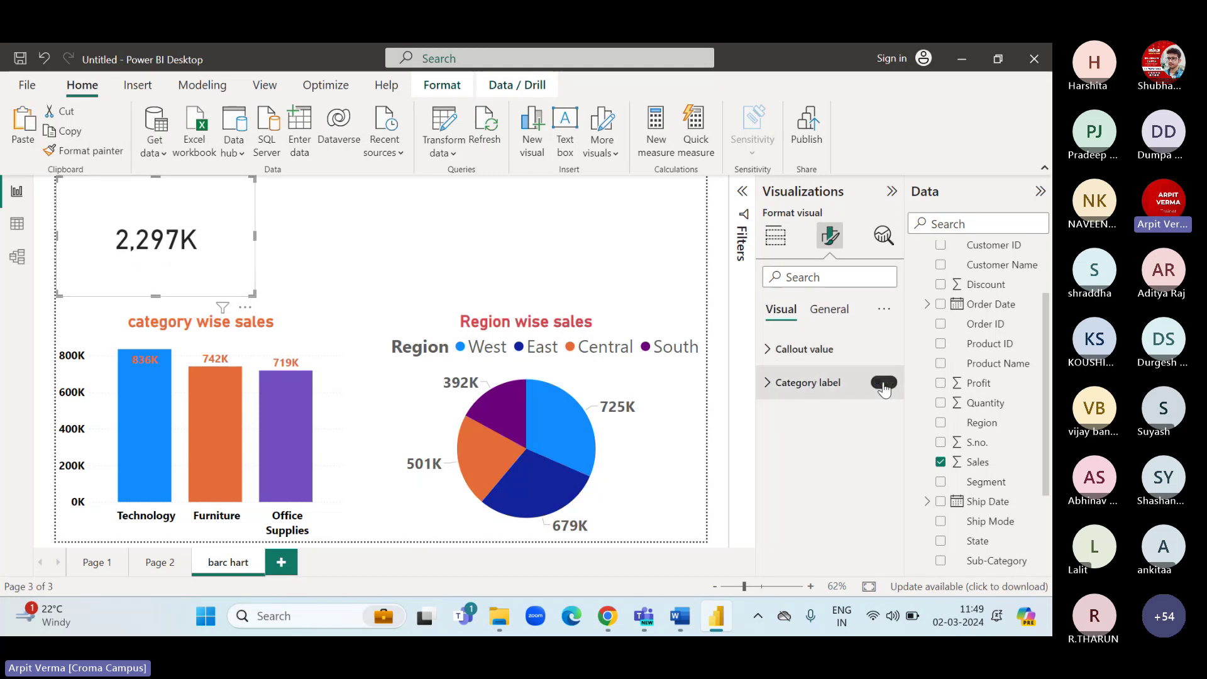
Turn on the sales card title and set it to 'Total Sales in Business'.
left_click(832, 320)
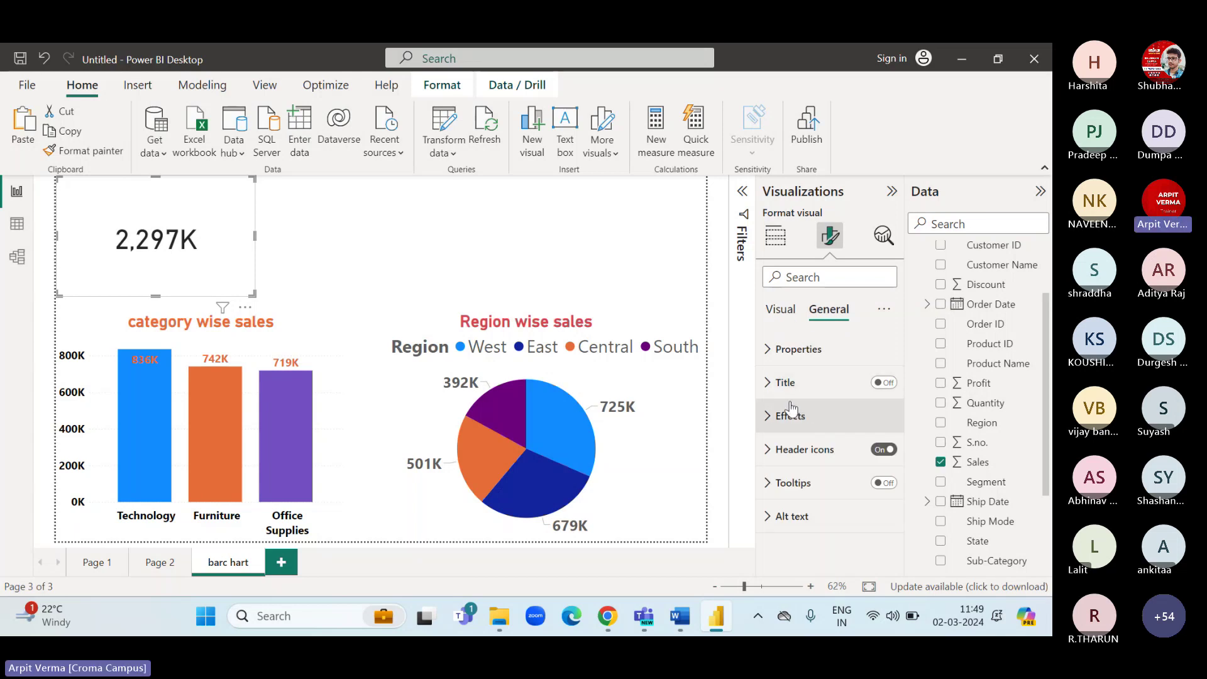
left_click(882, 382)
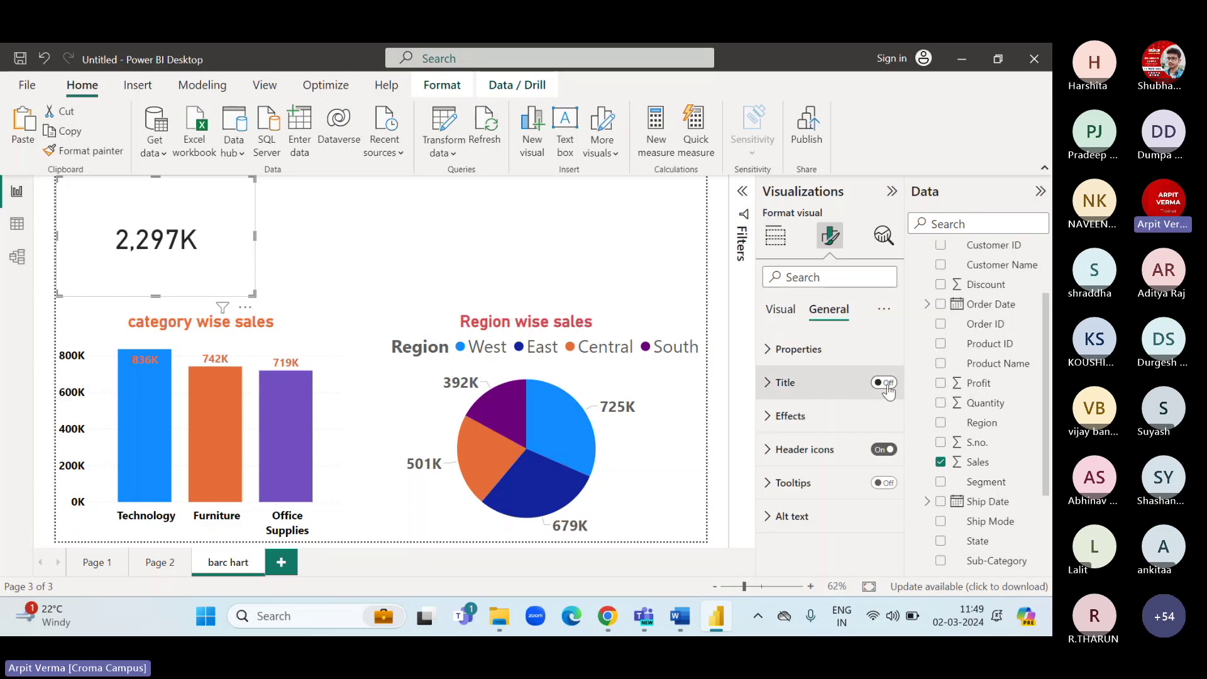
left_click(770, 384)
left_click(805, 459)
type("To")
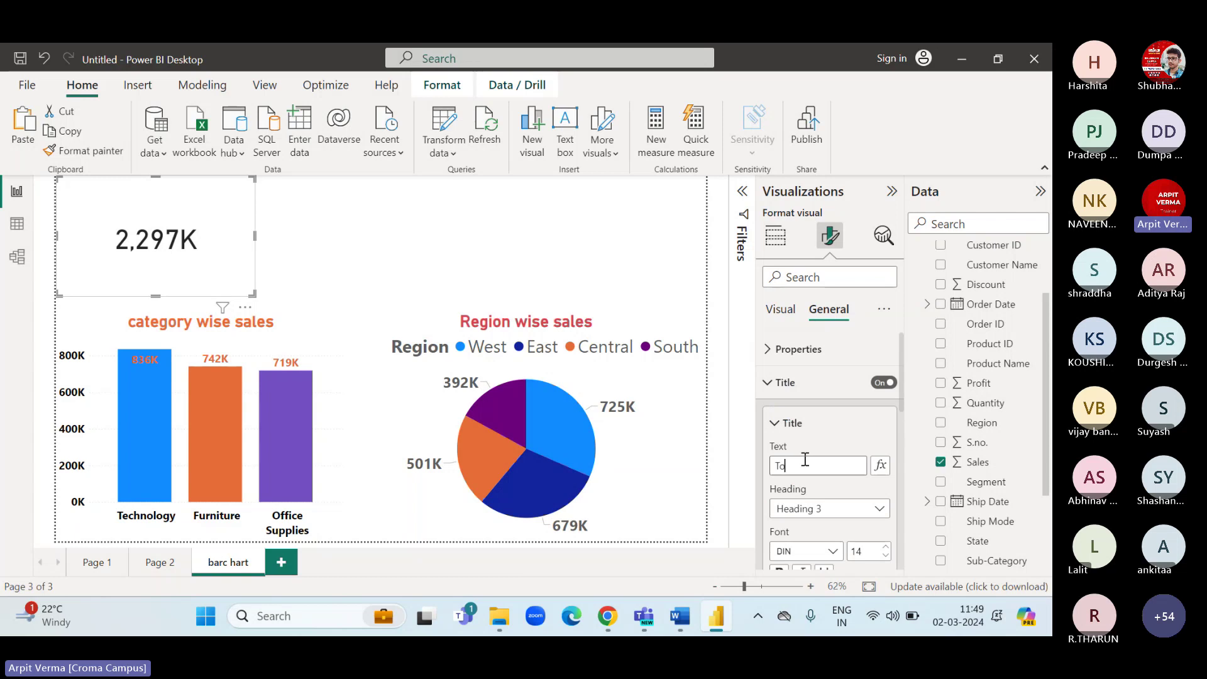
type("tal Sales")
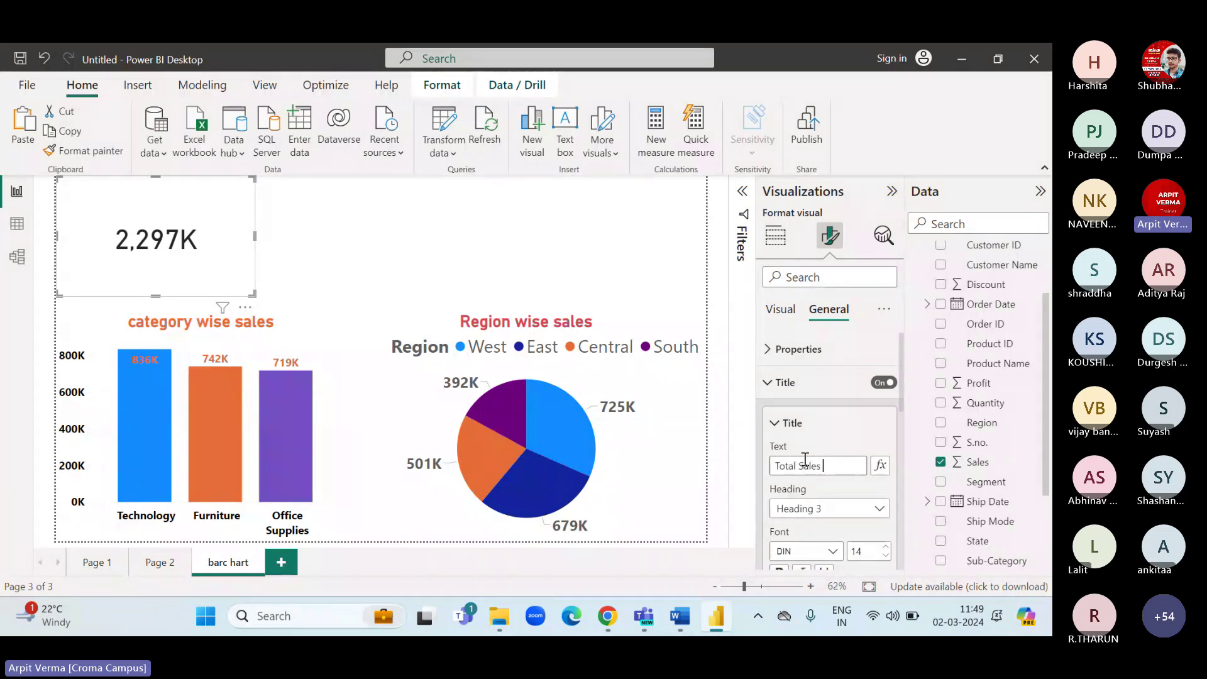
type(" in Busn")
type("ess")
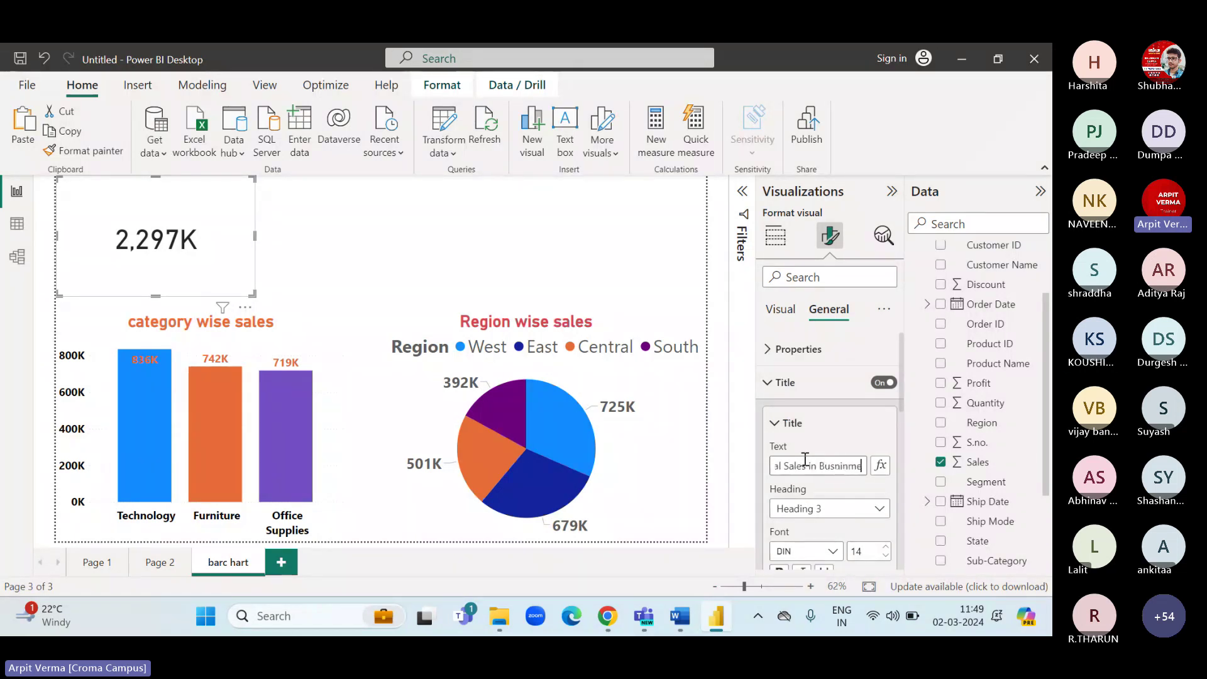
key("BackSpace")
key("BackSpace")
key("BackSpace")
key("BackSpace")
key("BackSpace")
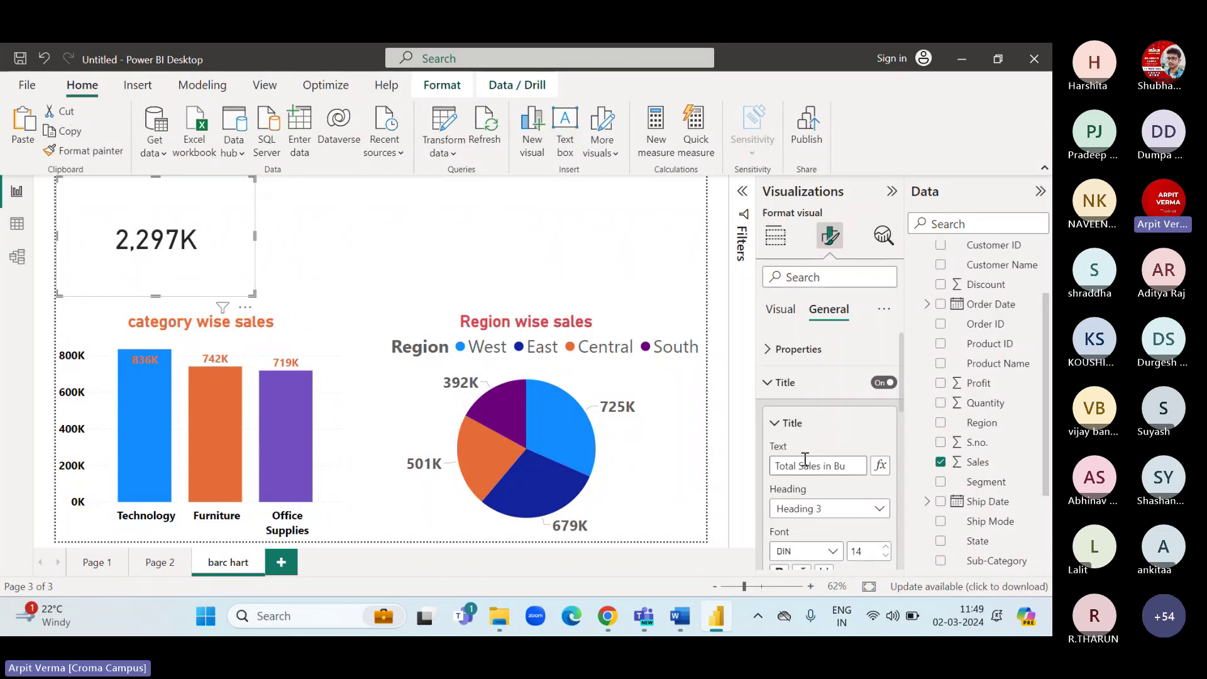
type("siness")
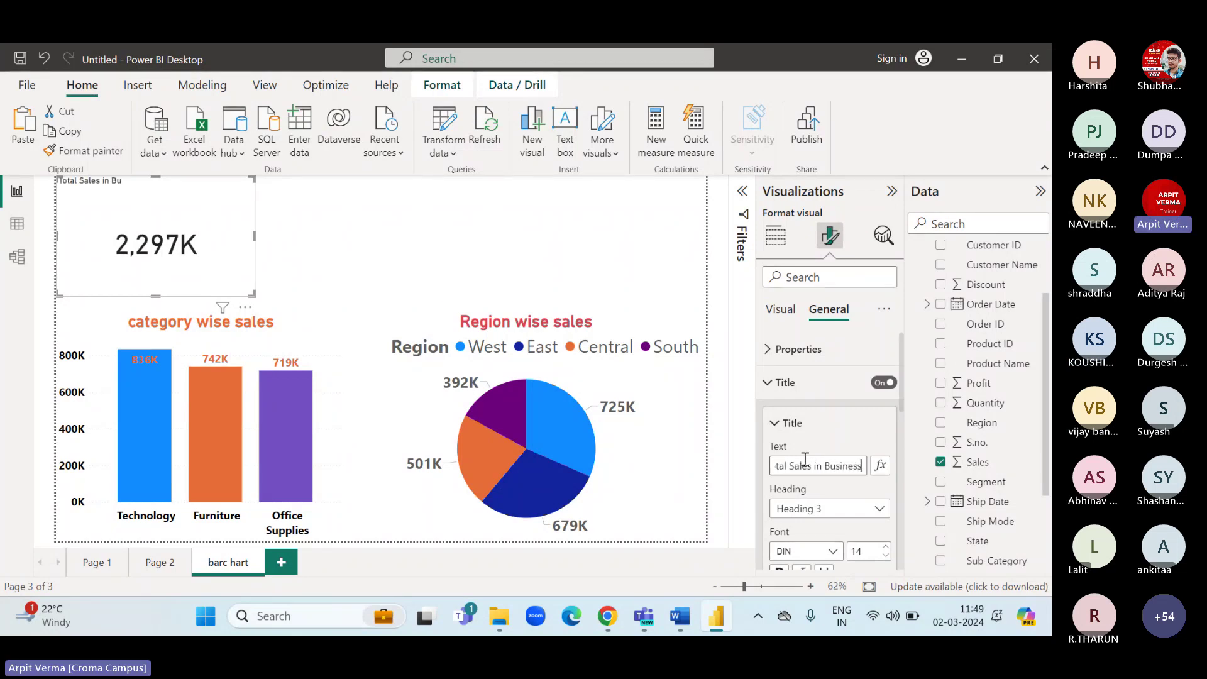
Make the card title size 26, bold, orange and centred, and shrink the card.
scroll(838, 439, "down", 2)
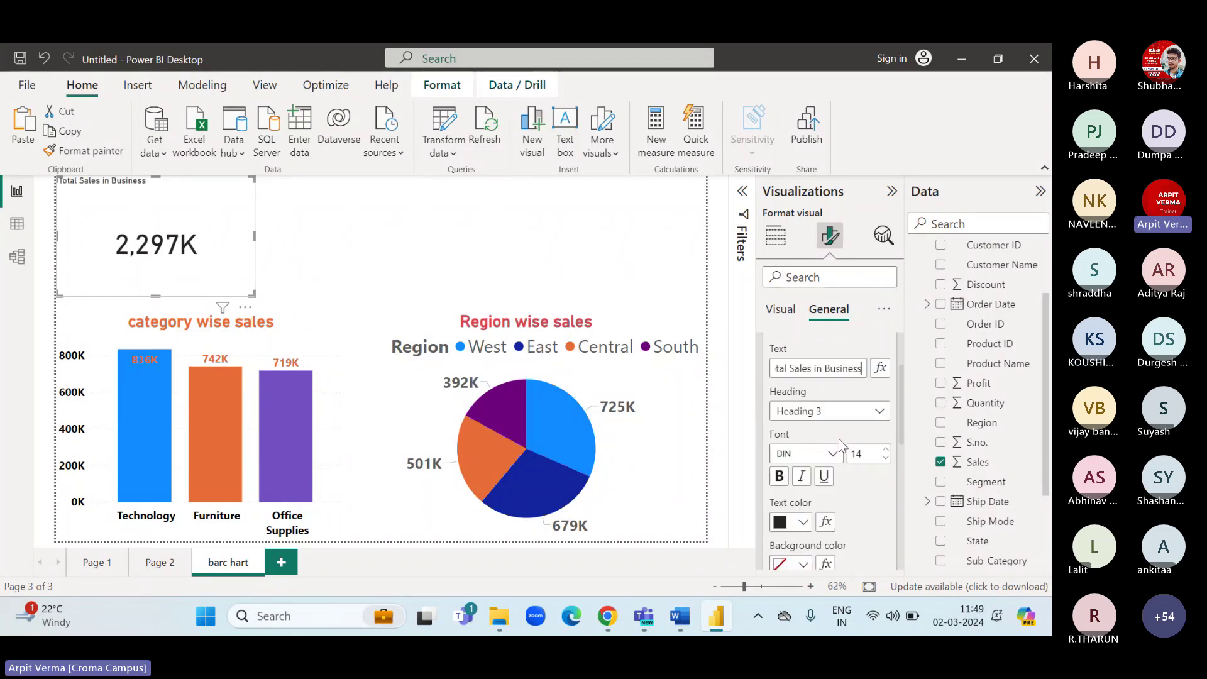
left_click(883, 449)
left_click(883, 449)
left_click(885, 450)
left_click(884, 450)
left_click(884, 449)
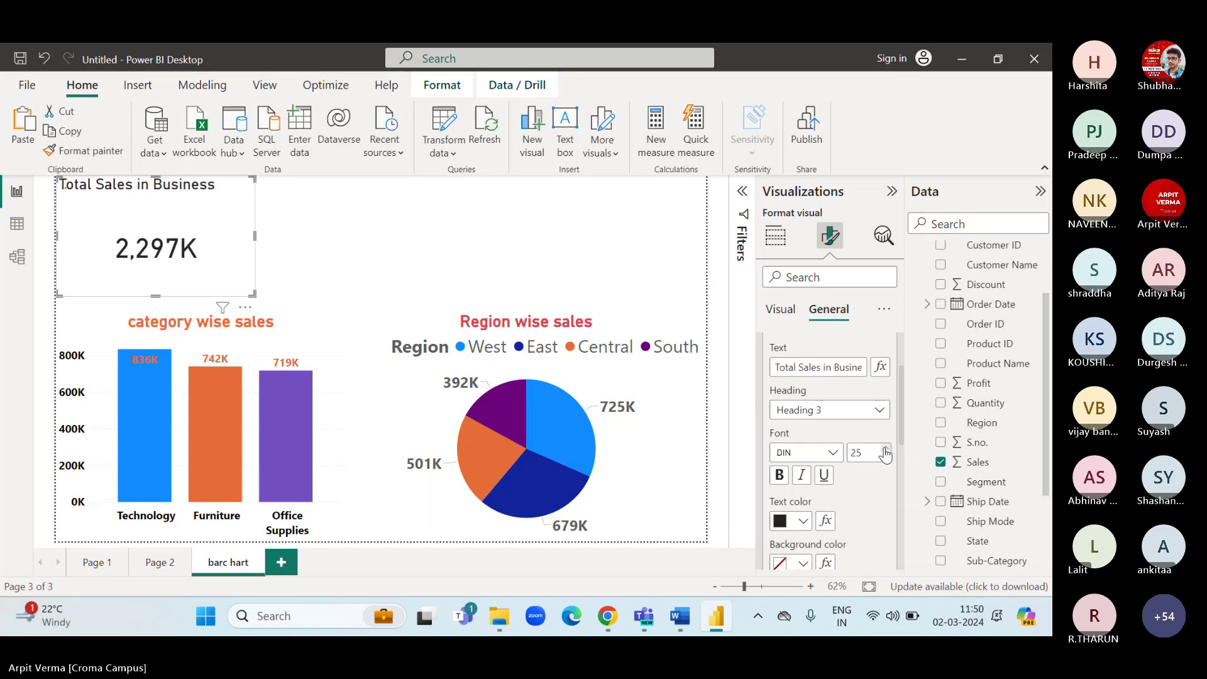
left_click(885, 449)
left_click(779, 475)
left_click(803, 523)
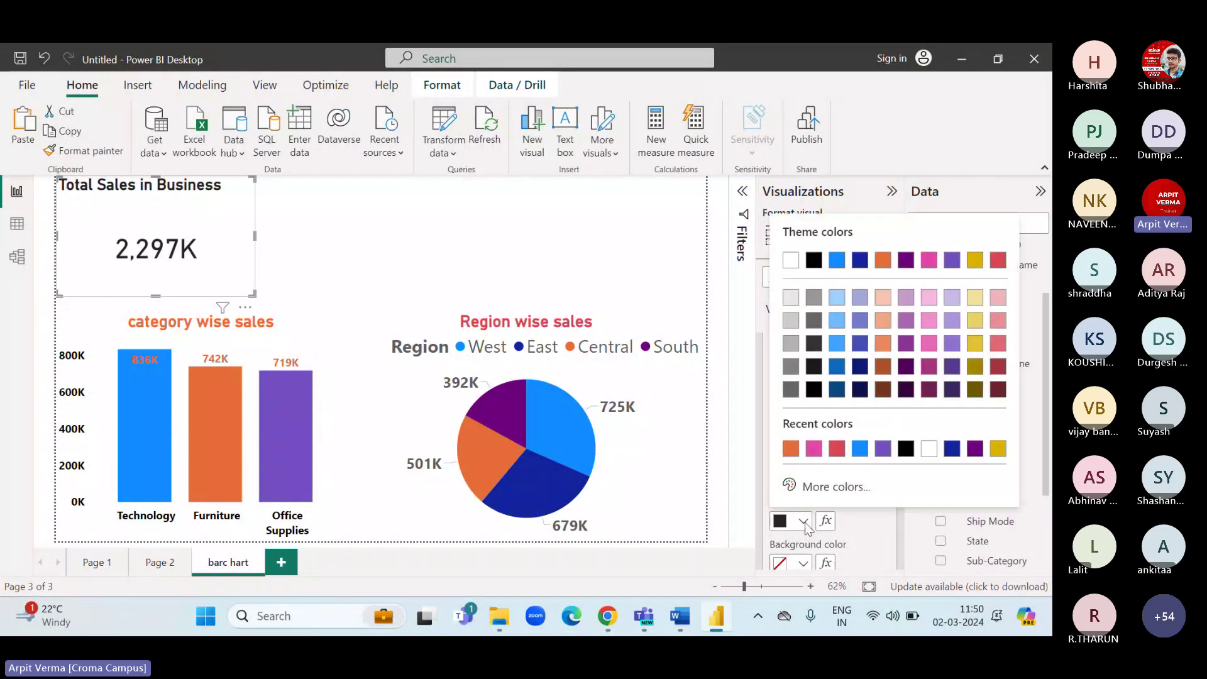
left_click(793, 449)
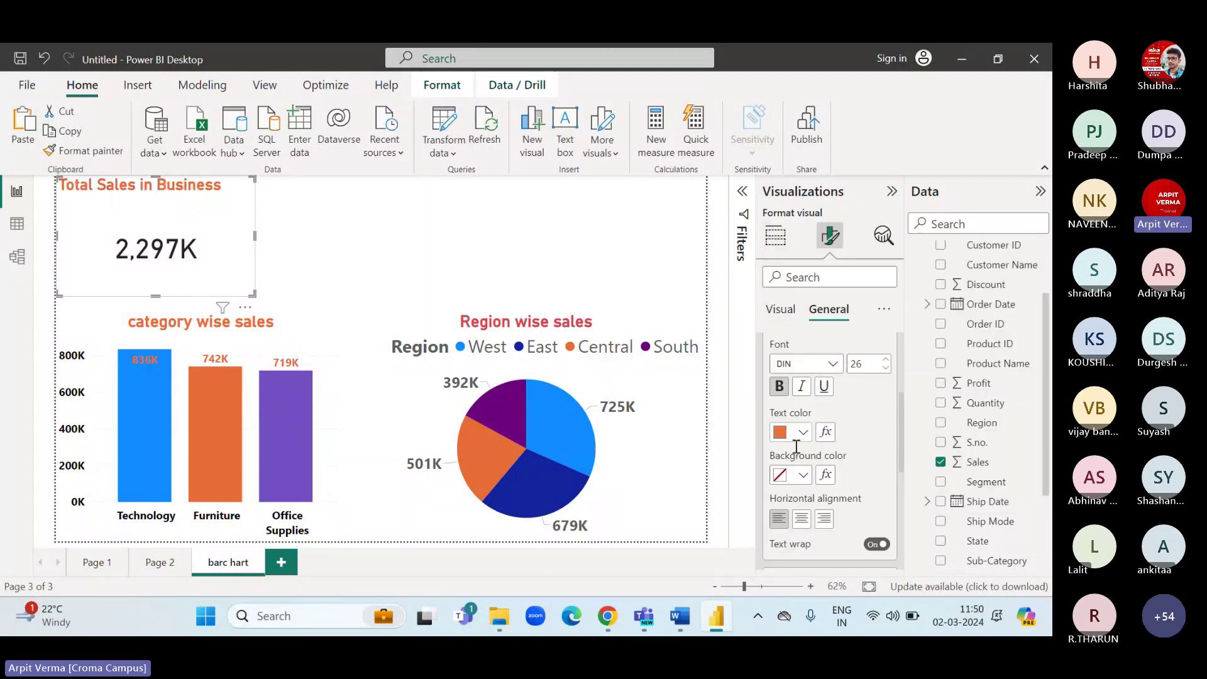
scroll(801, 457, "down", 2)
left_click(801, 482)
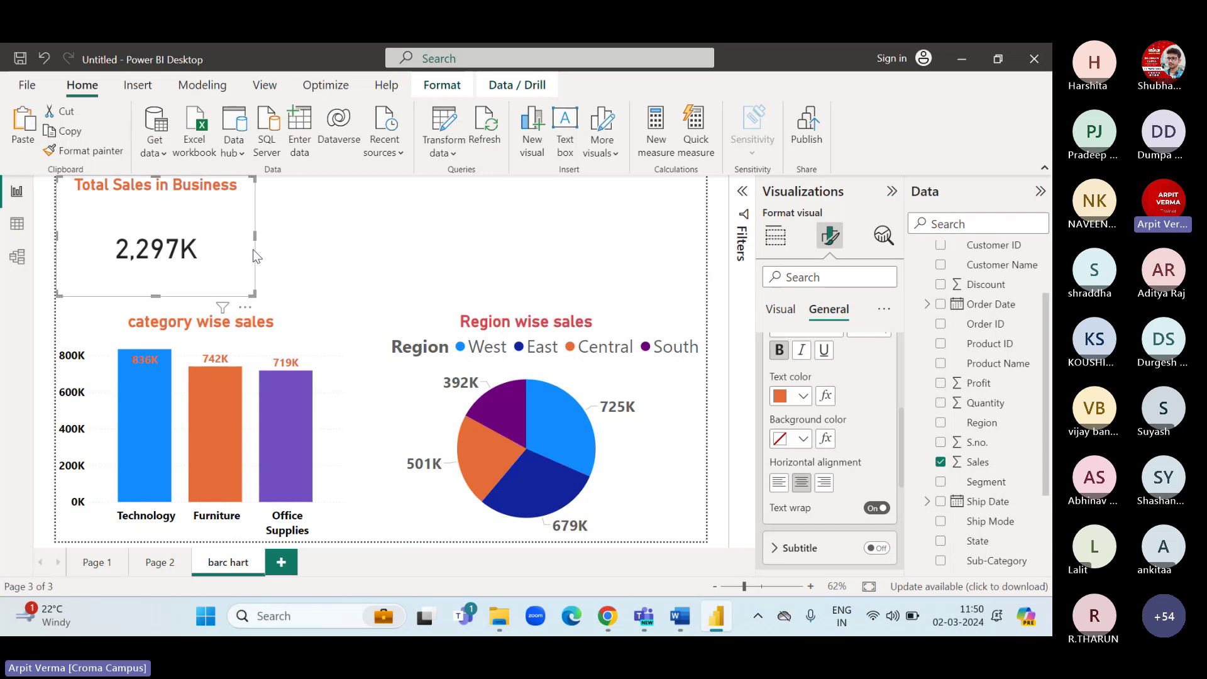
left_click_drag(253, 294, 252, 247)
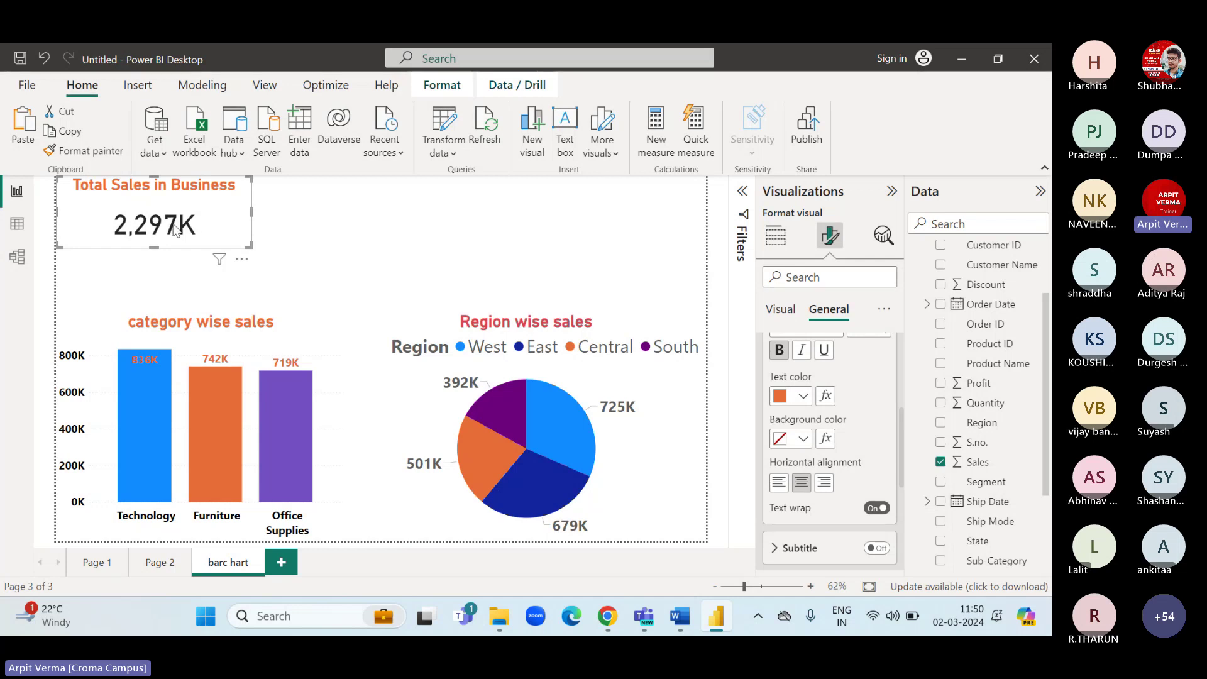
left_click(299, 236)
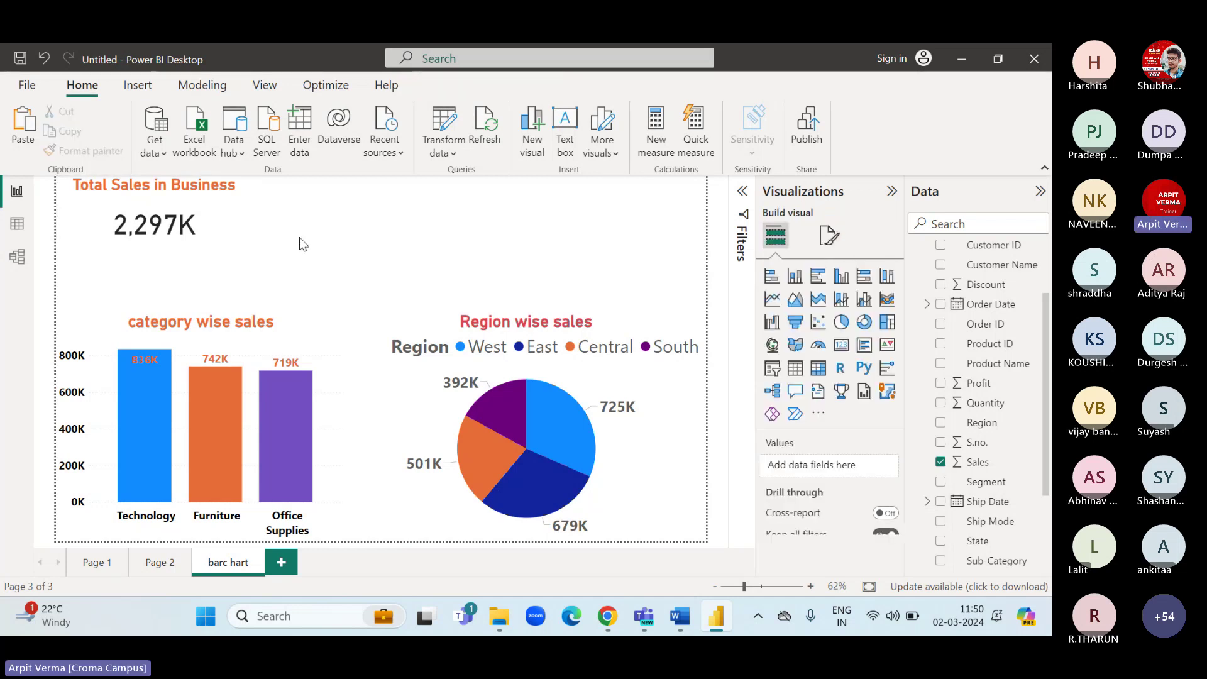
Add a second card beside the sales card showing Sum of Quantity, 58K.
left_click(17, 224)
left_click(690, 218)
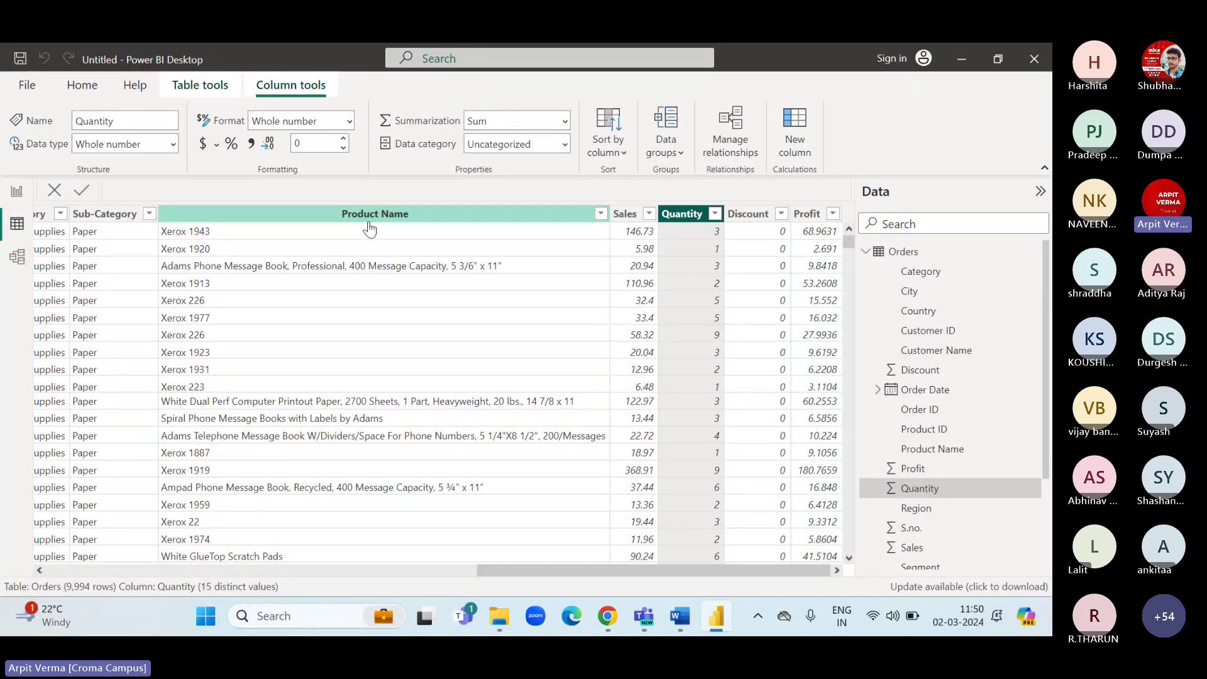
left_click(17, 199)
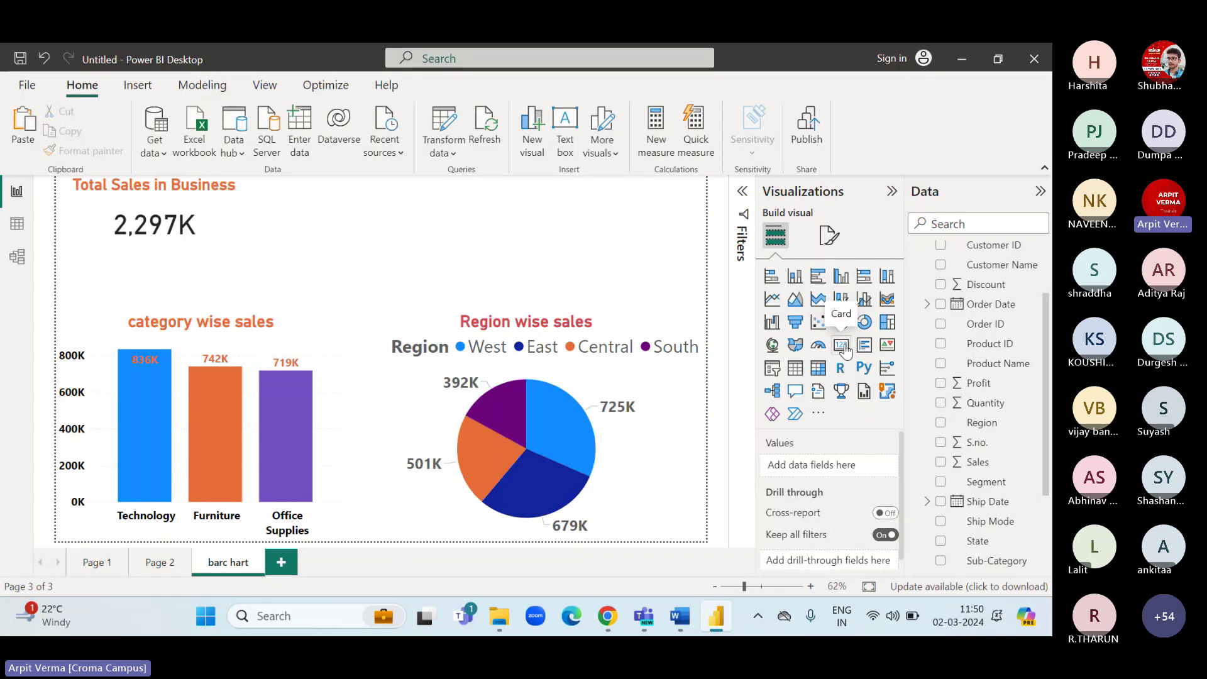
left_click(842, 346)
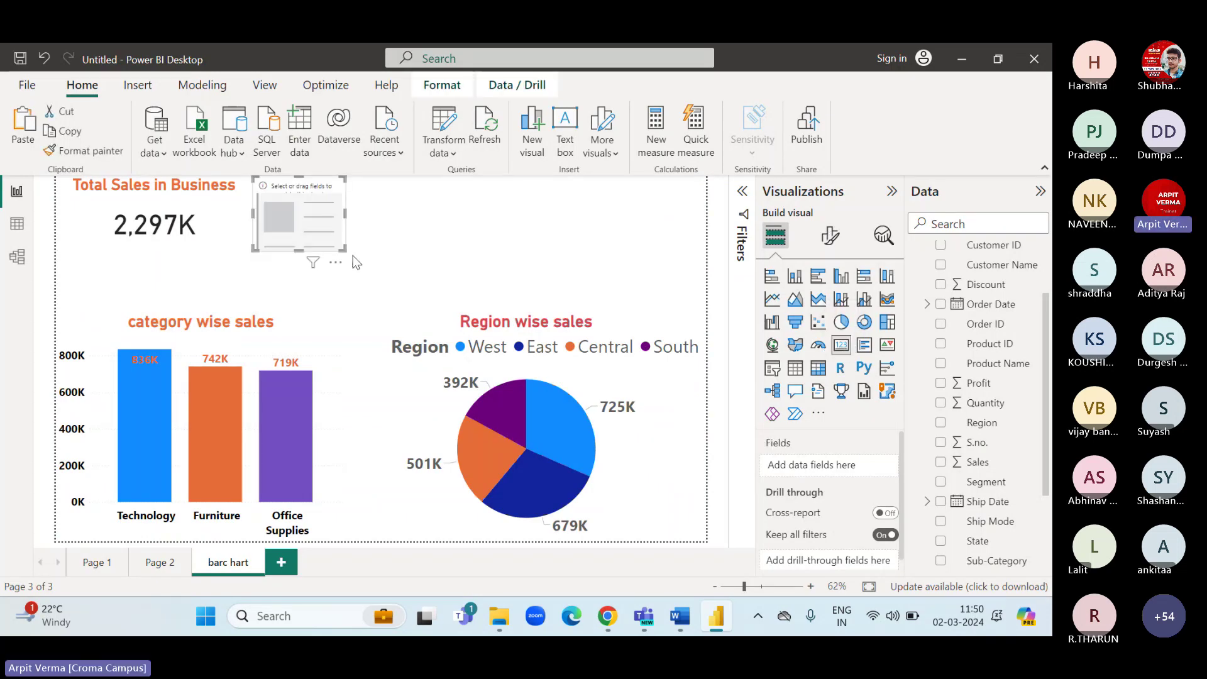
left_click_drag(343, 247, 436, 254)
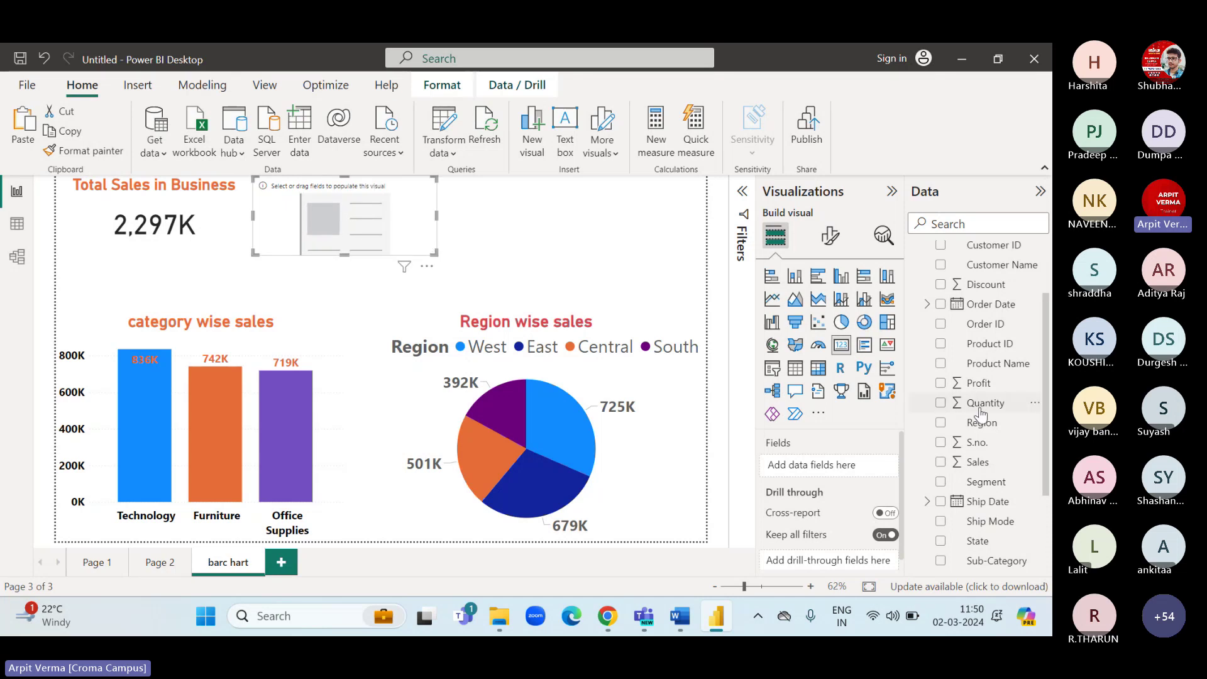
left_click_drag(984, 404, 829, 475)
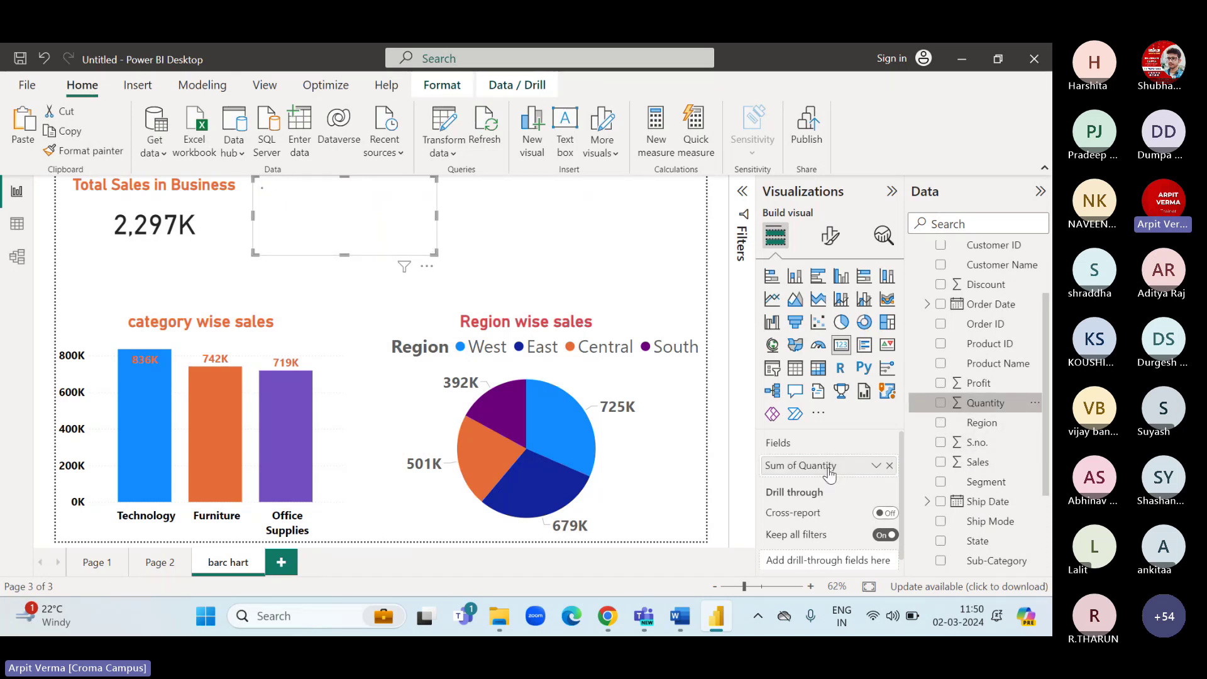
left_click(875, 465)
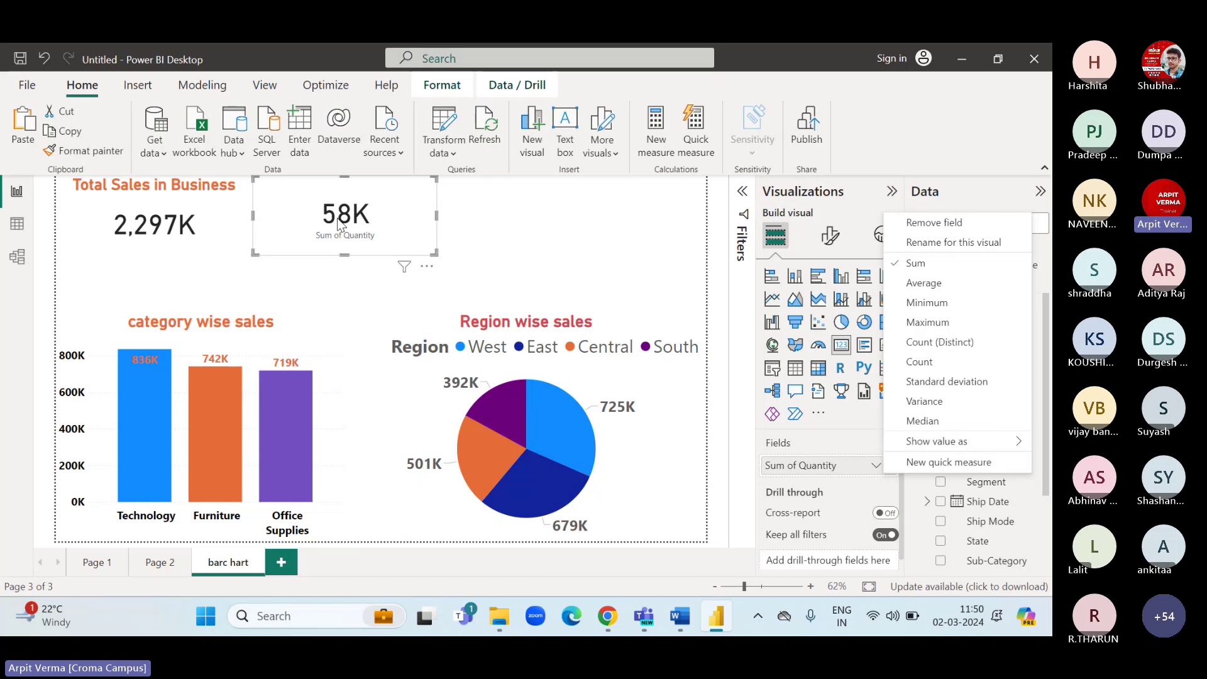
left_click(302, 234)
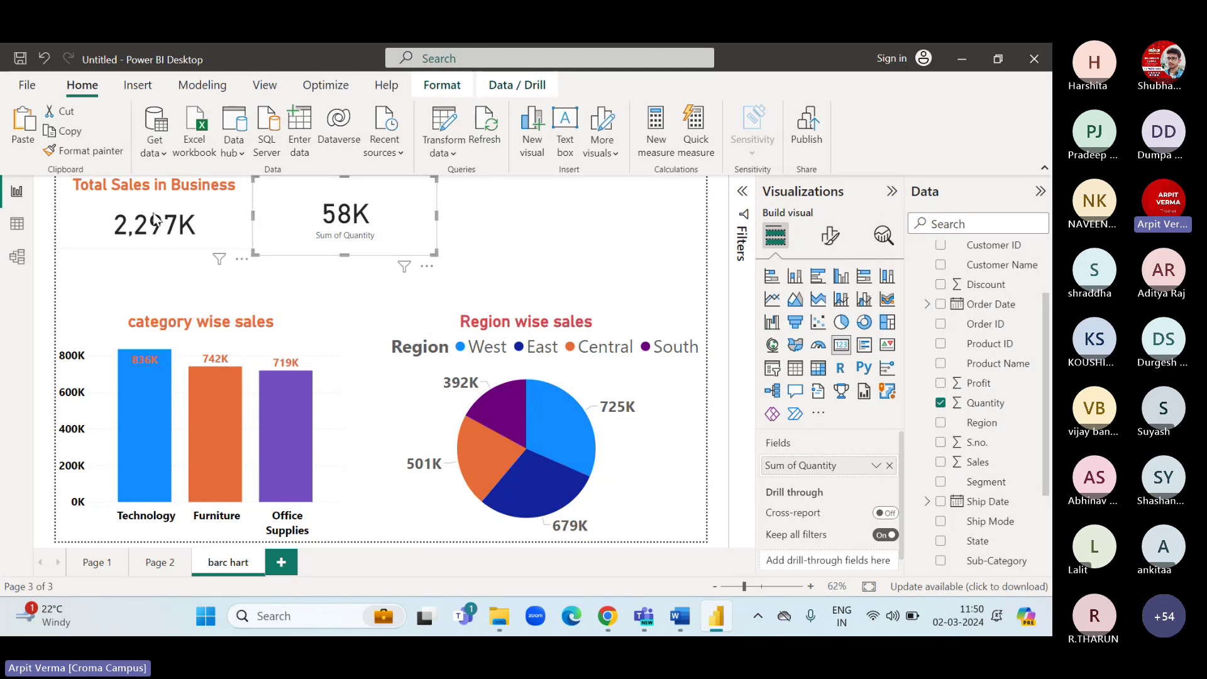
left_click(115, 185)
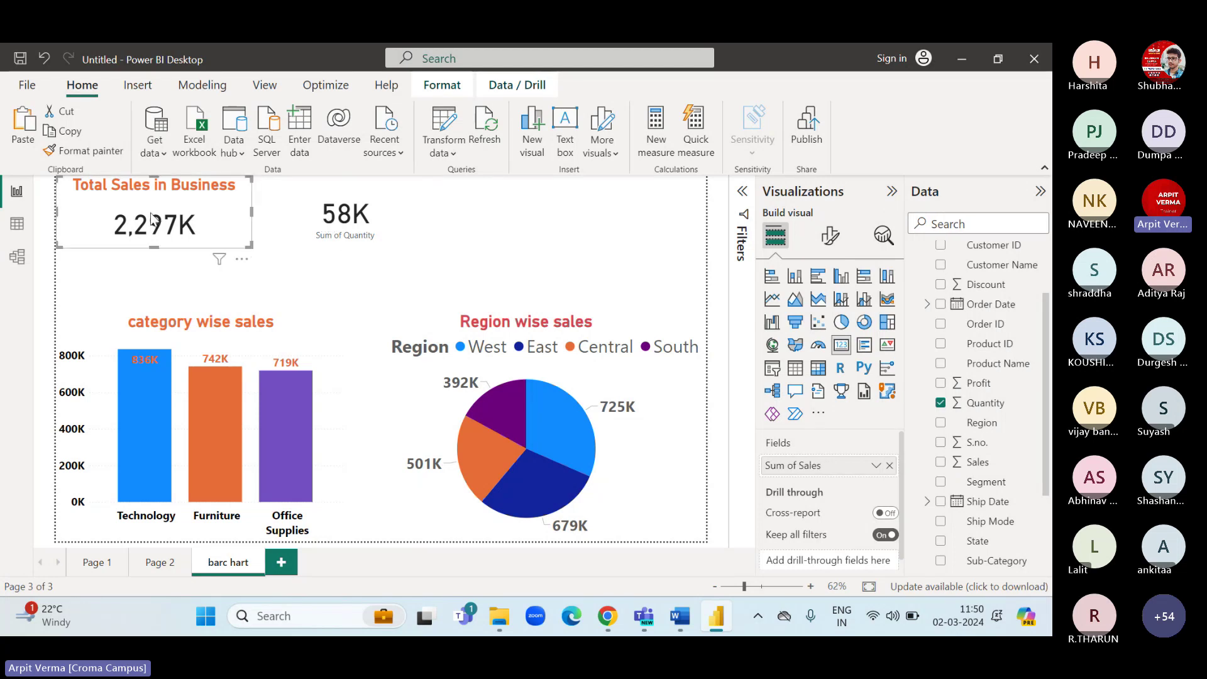
Format-paint the sales card's style onto the 58K card and title it 'Total Quantity'.
left_click(83, 155)
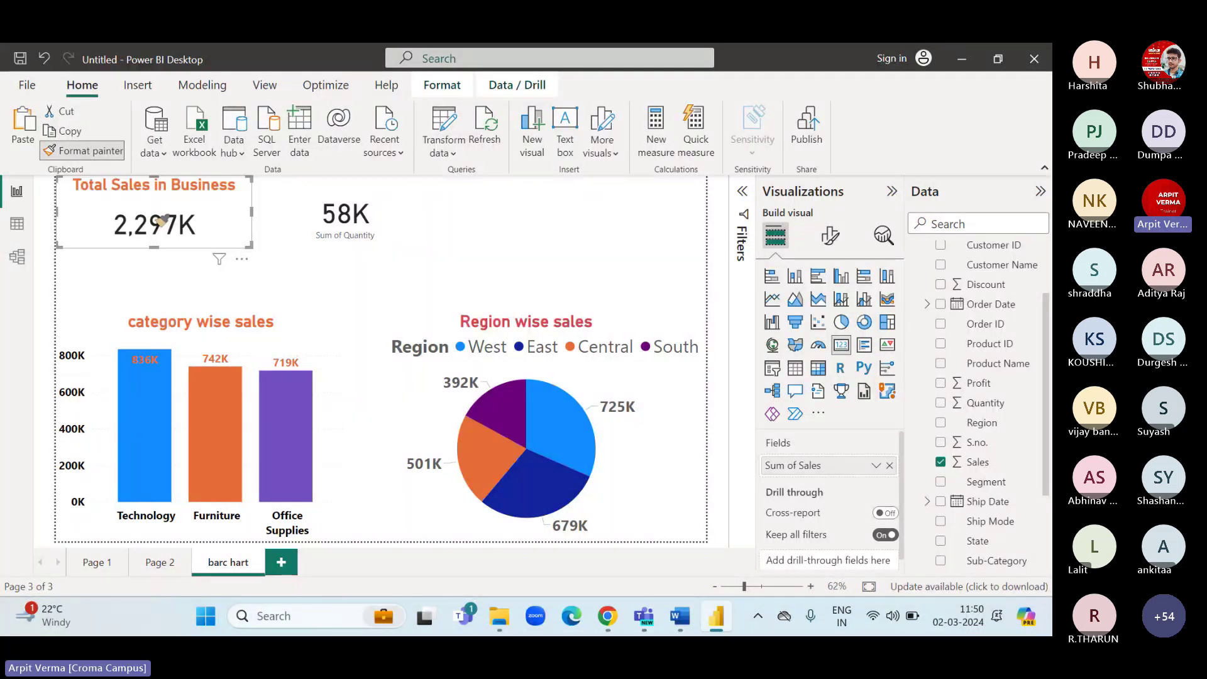
left_click(356, 215)
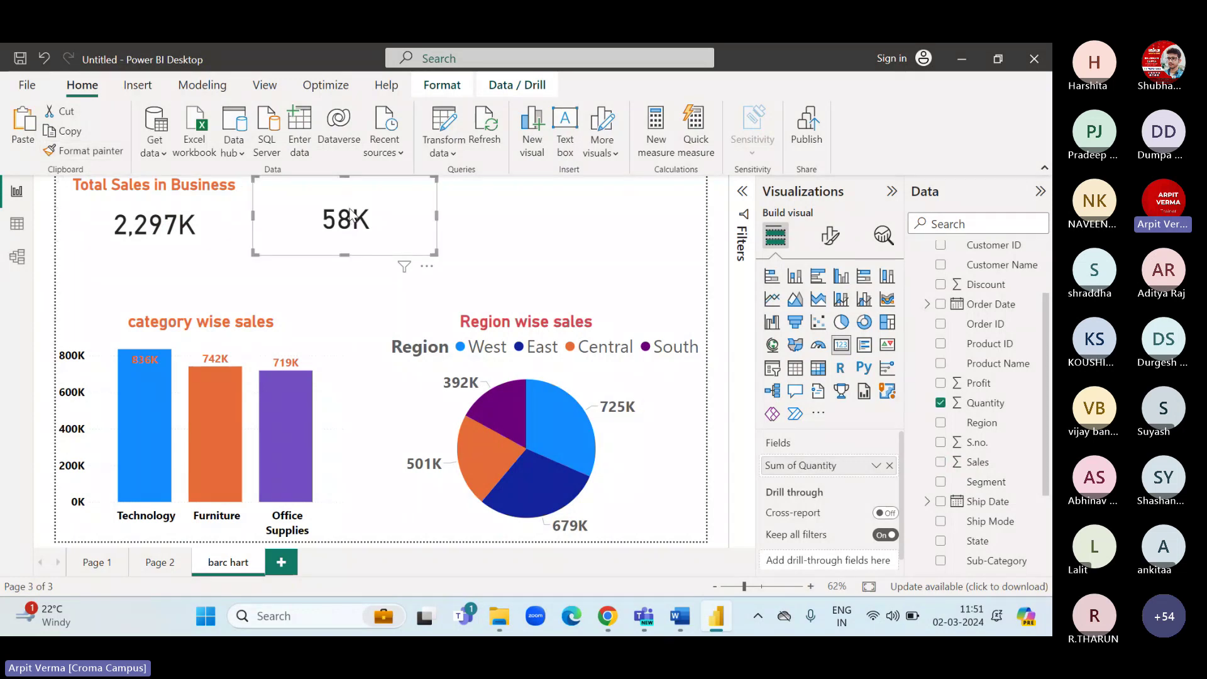
left_click(830, 242)
left_click(827, 309)
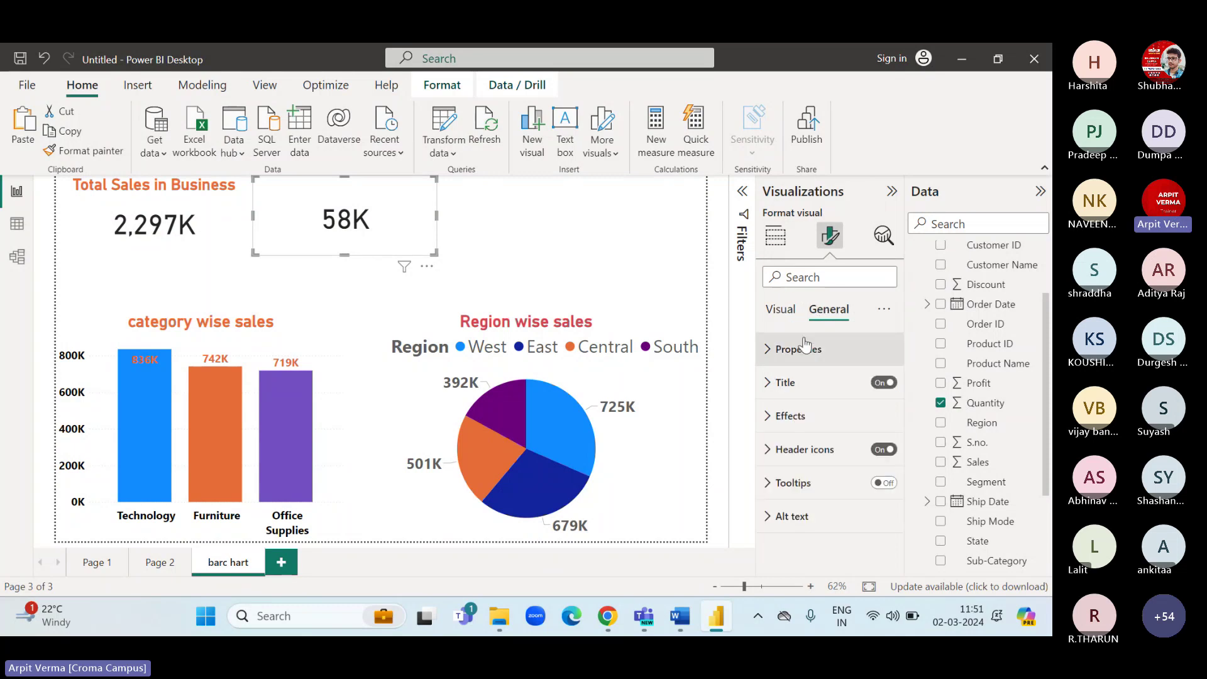
left_click(771, 384)
left_click(797, 466)
type("Tot")
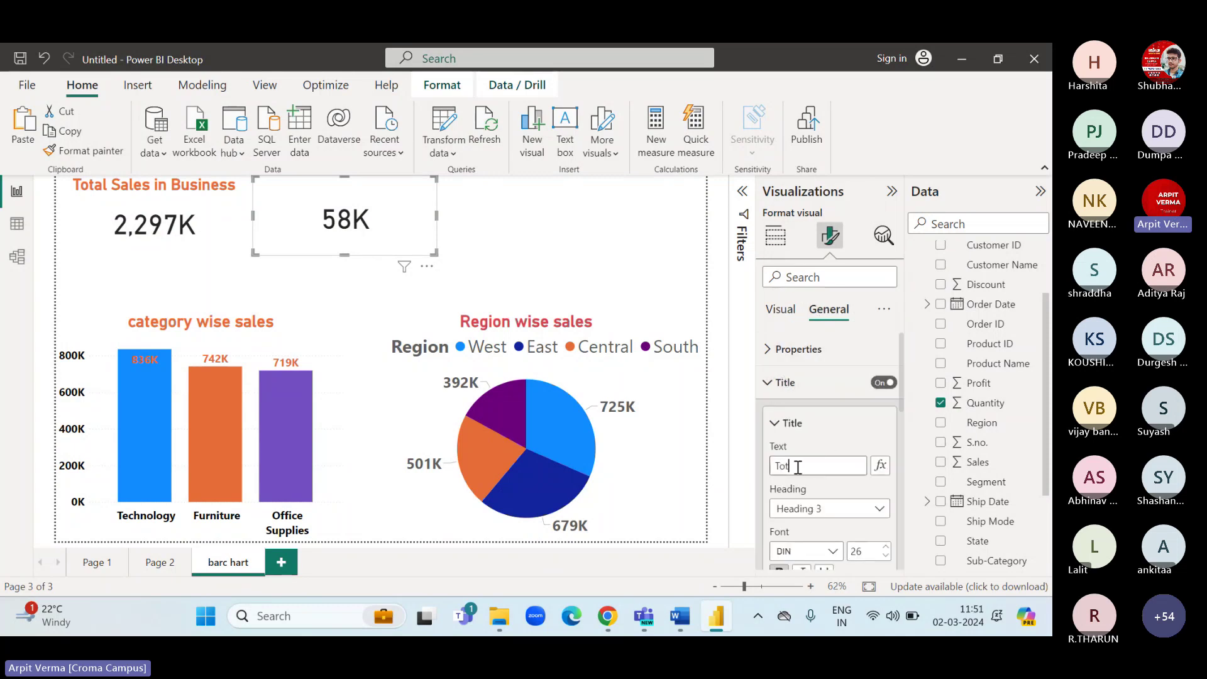
type("al Quantit")
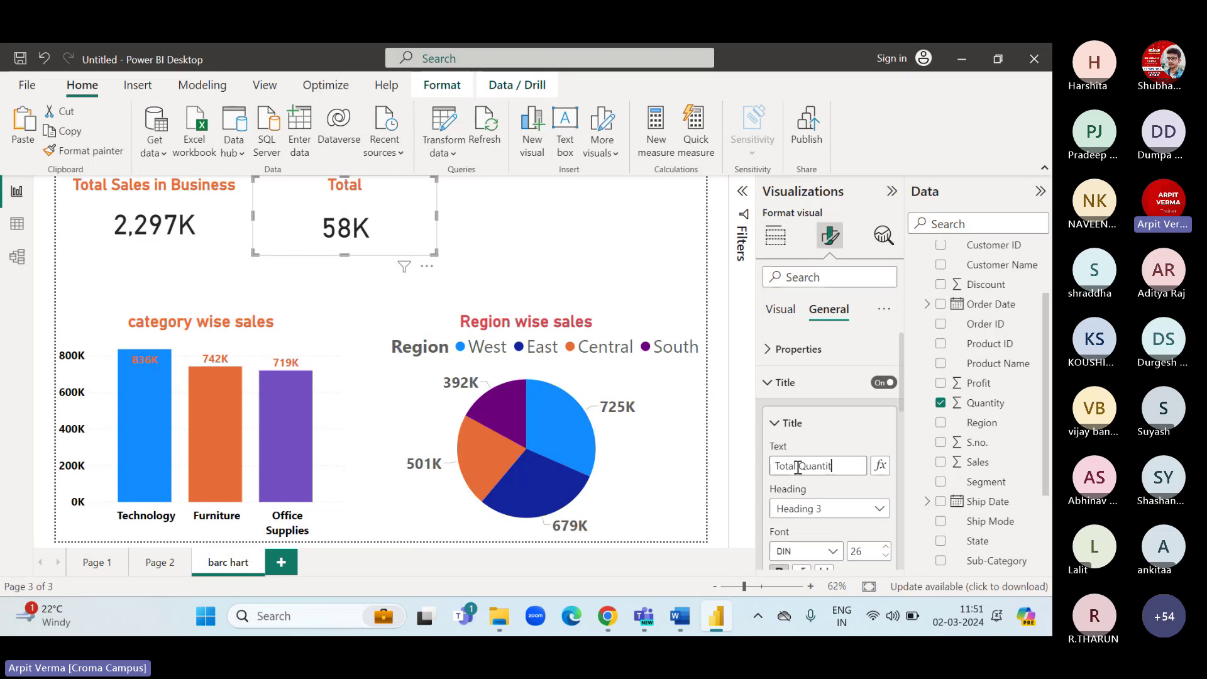
type("y")
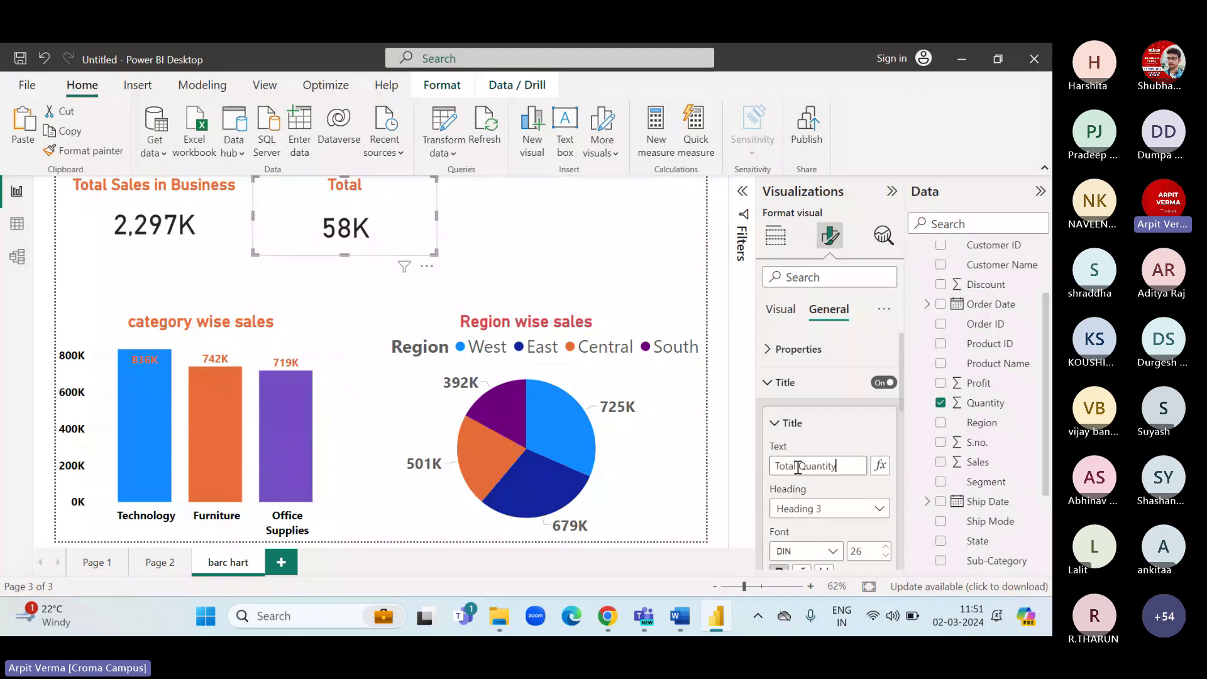
left_click(480, 253)
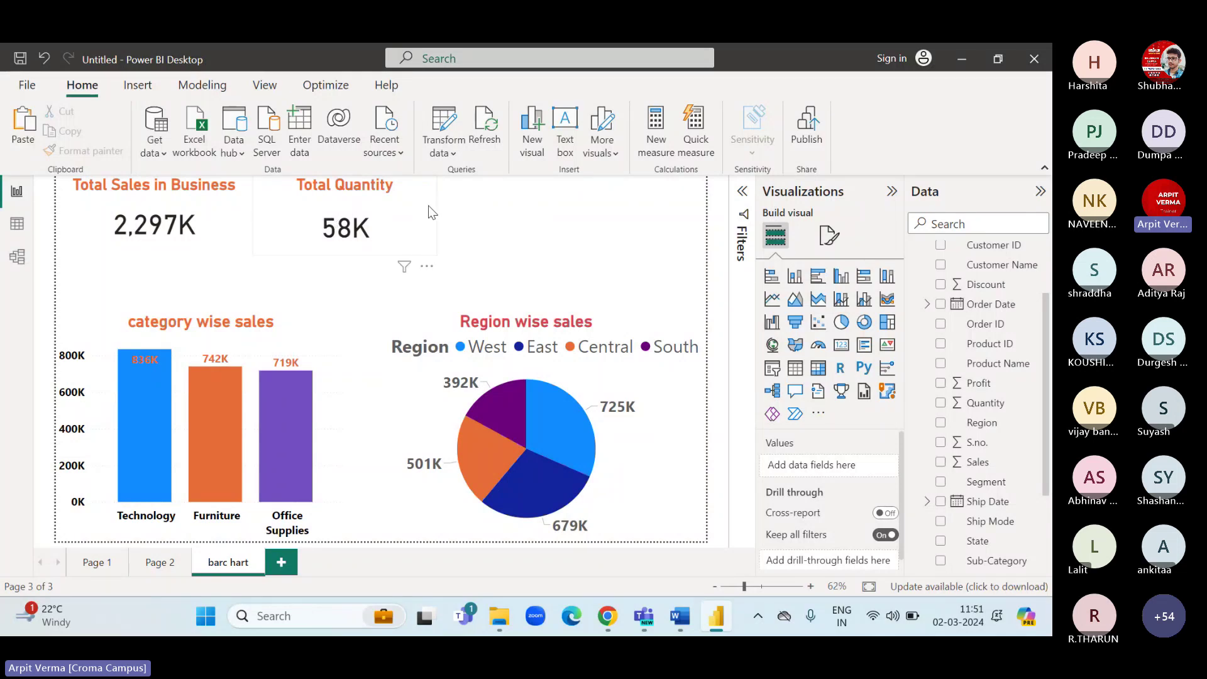
Add a third card showing Sum of Profit, 287K, styled like the Total Quantity card via Format painter.
left_click(18, 225)
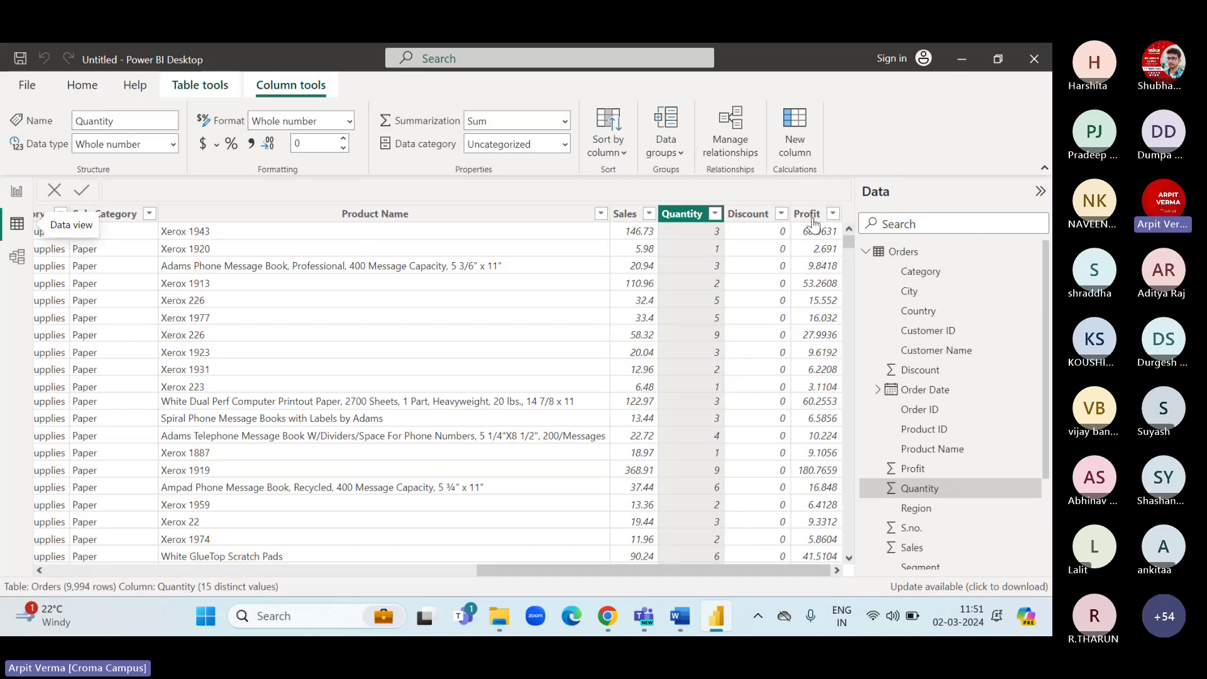
left_click(804, 216)
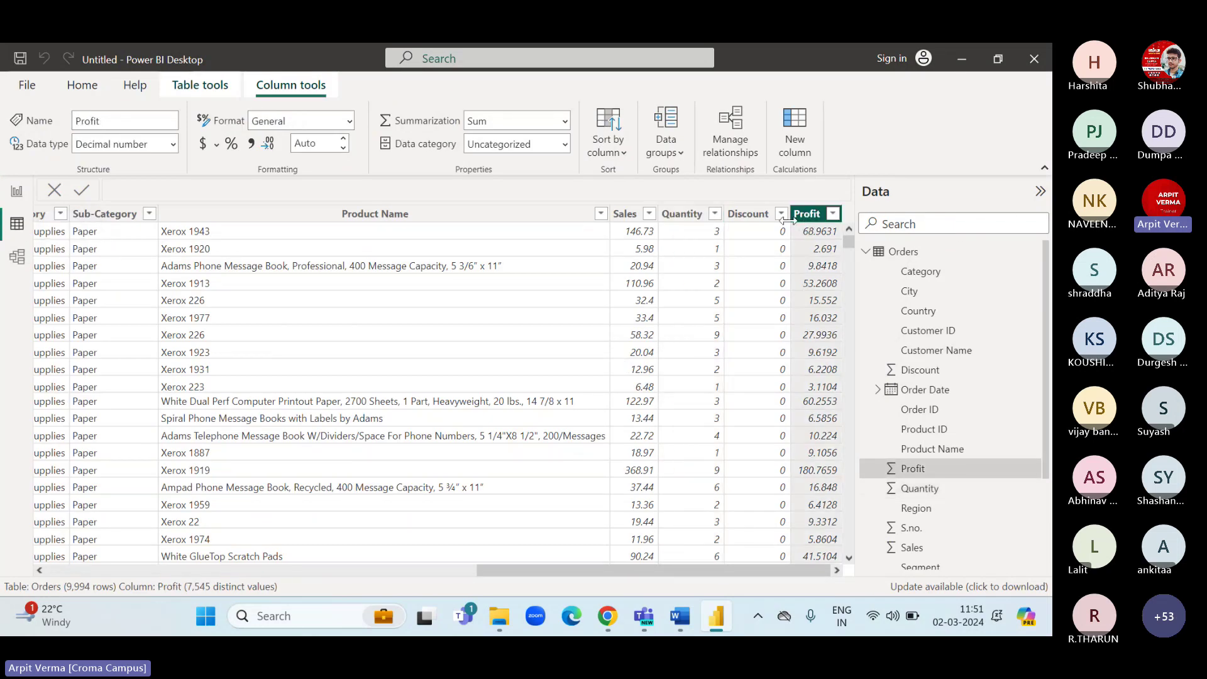
left_click(16, 191)
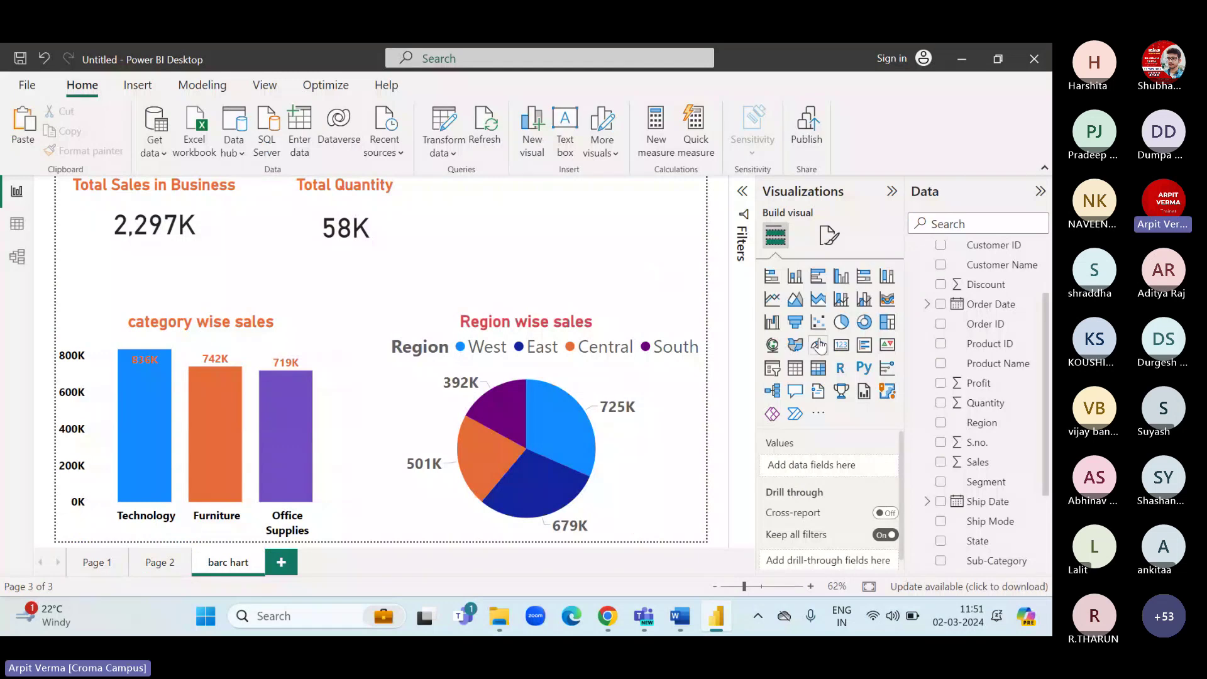
left_click(841, 344)
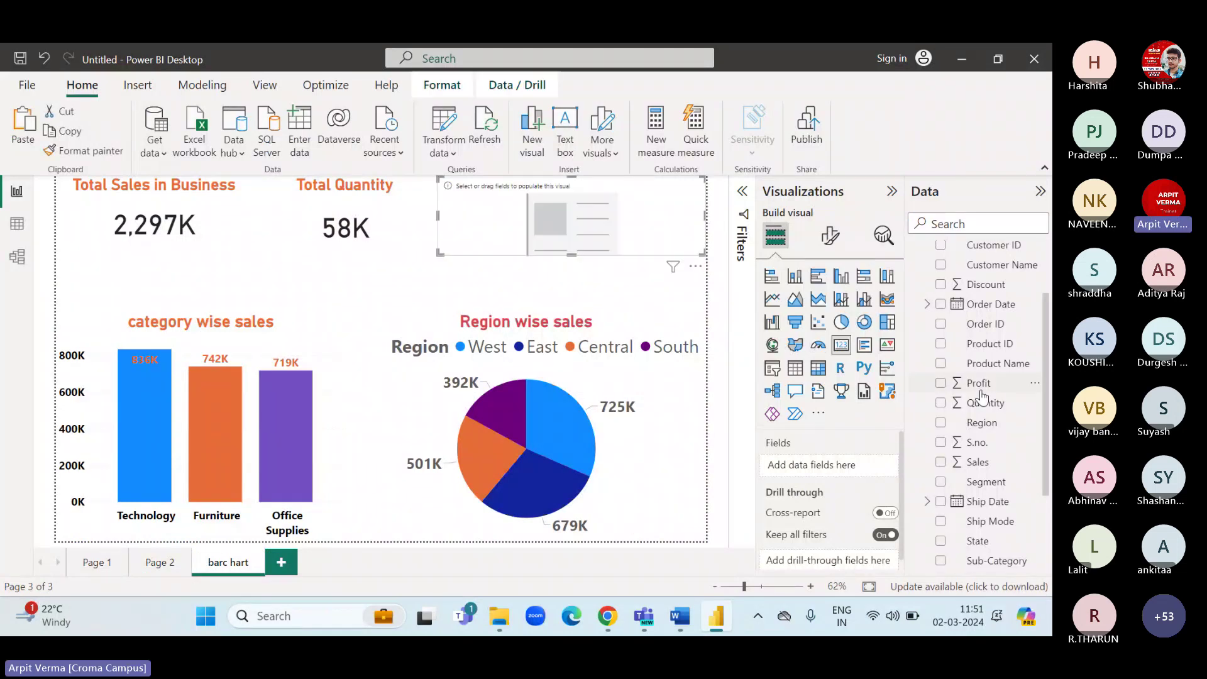
left_click_drag(978, 383, 835, 475)
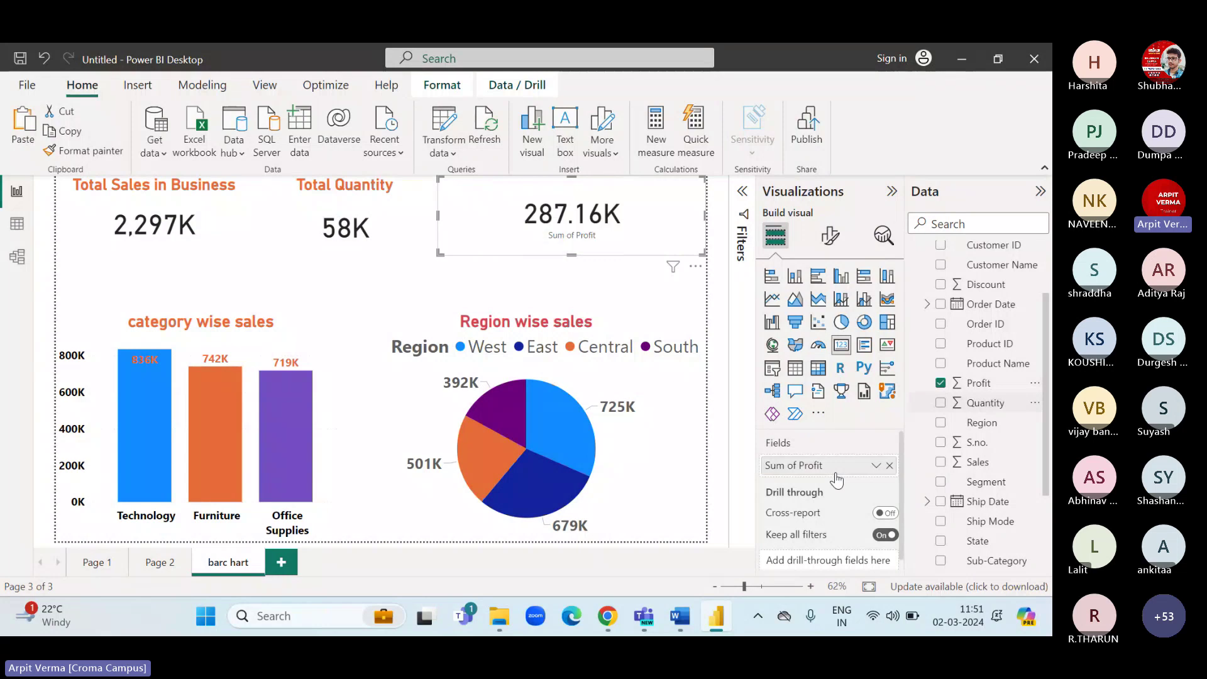
left_click(876, 467)
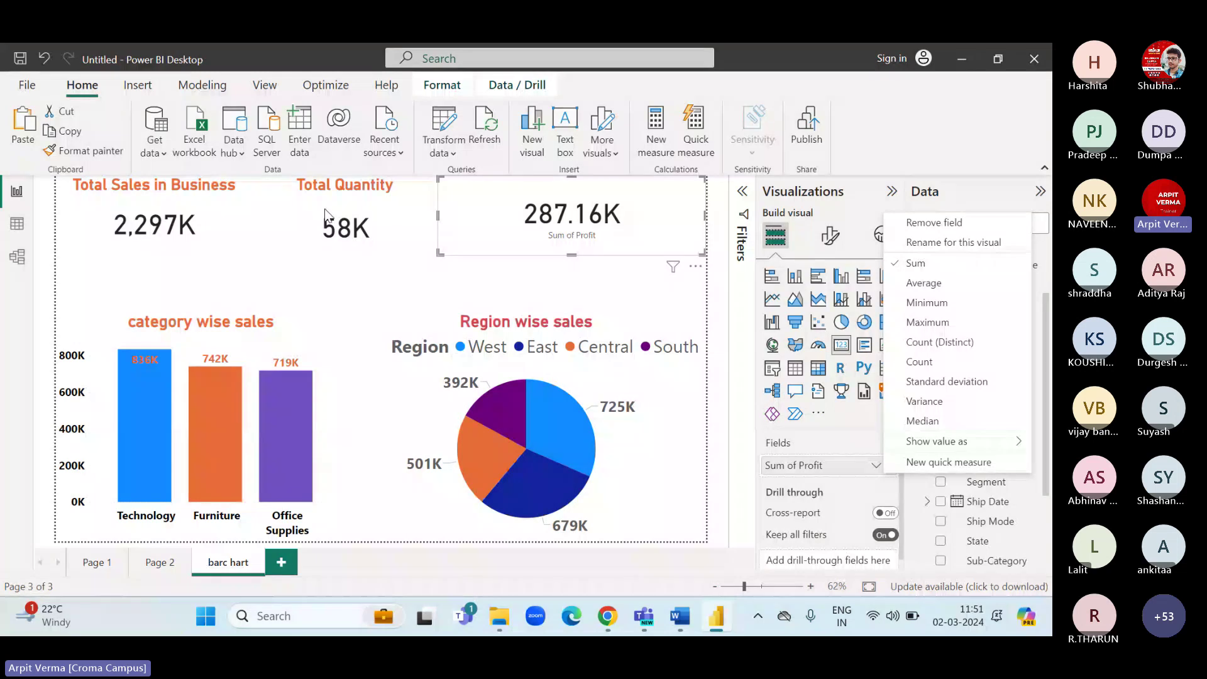
left_click(352, 220)
left_click(92, 156)
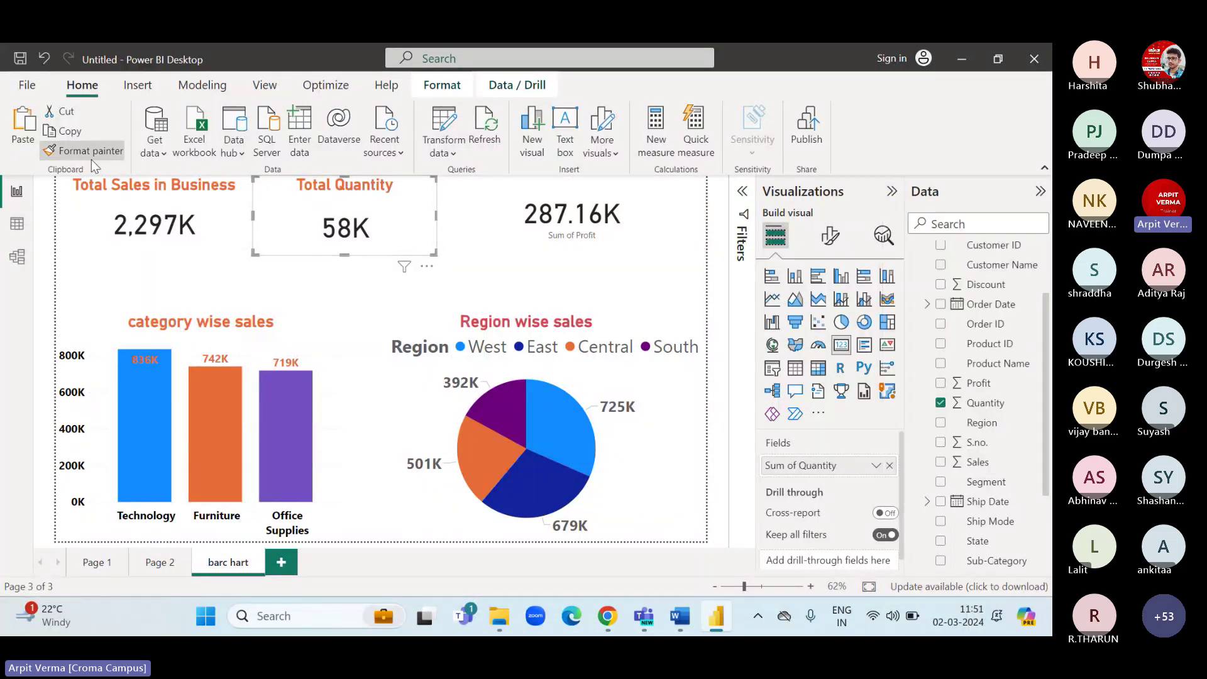
left_click(588, 207)
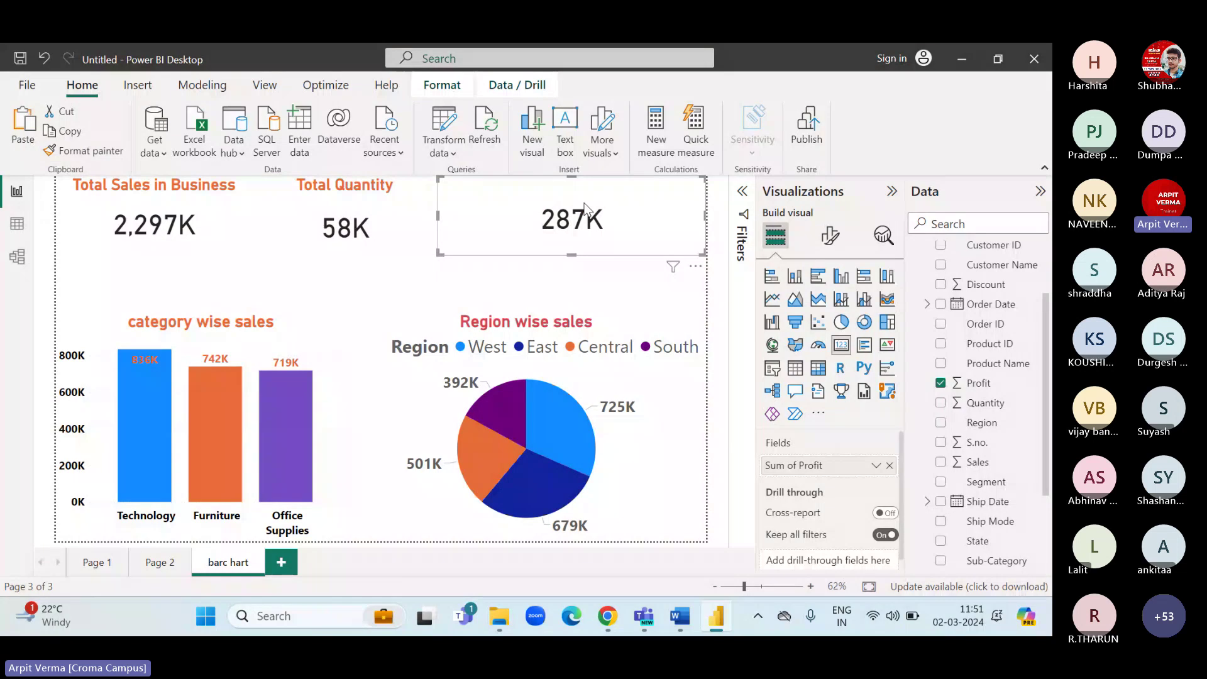
Give the profit card the title 'Total Profit' with font size 37.
left_click(831, 235)
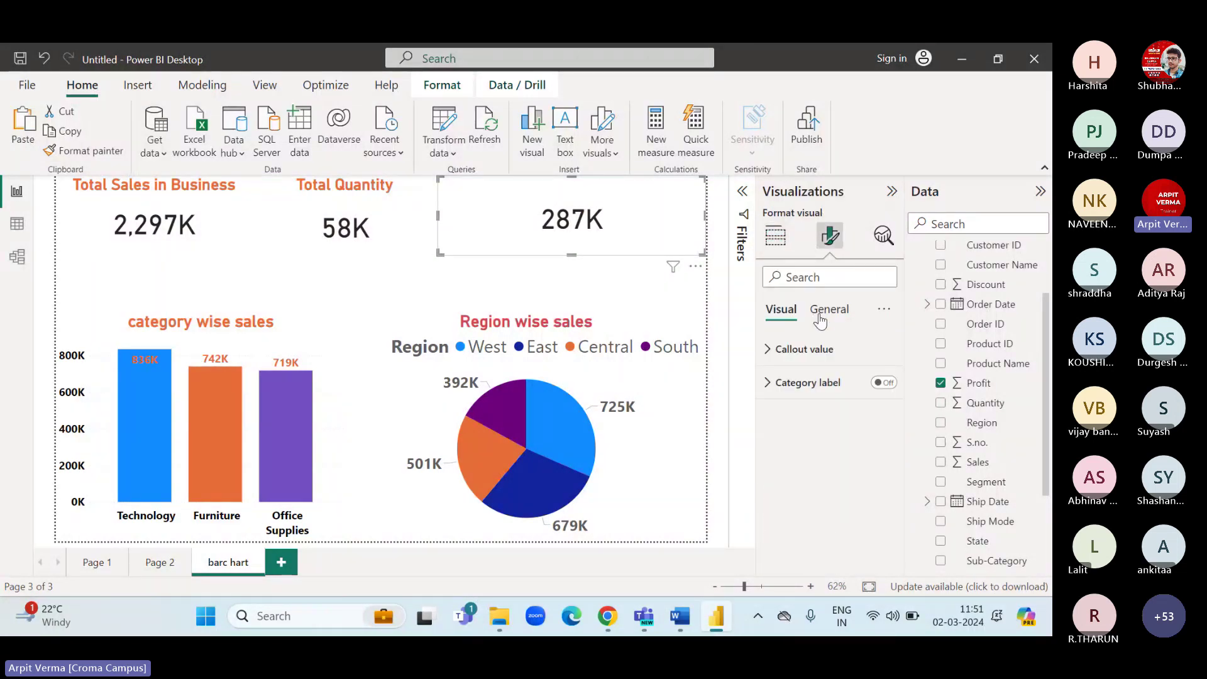
left_click(829, 308)
left_click(774, 382)
left_click(792, 465)
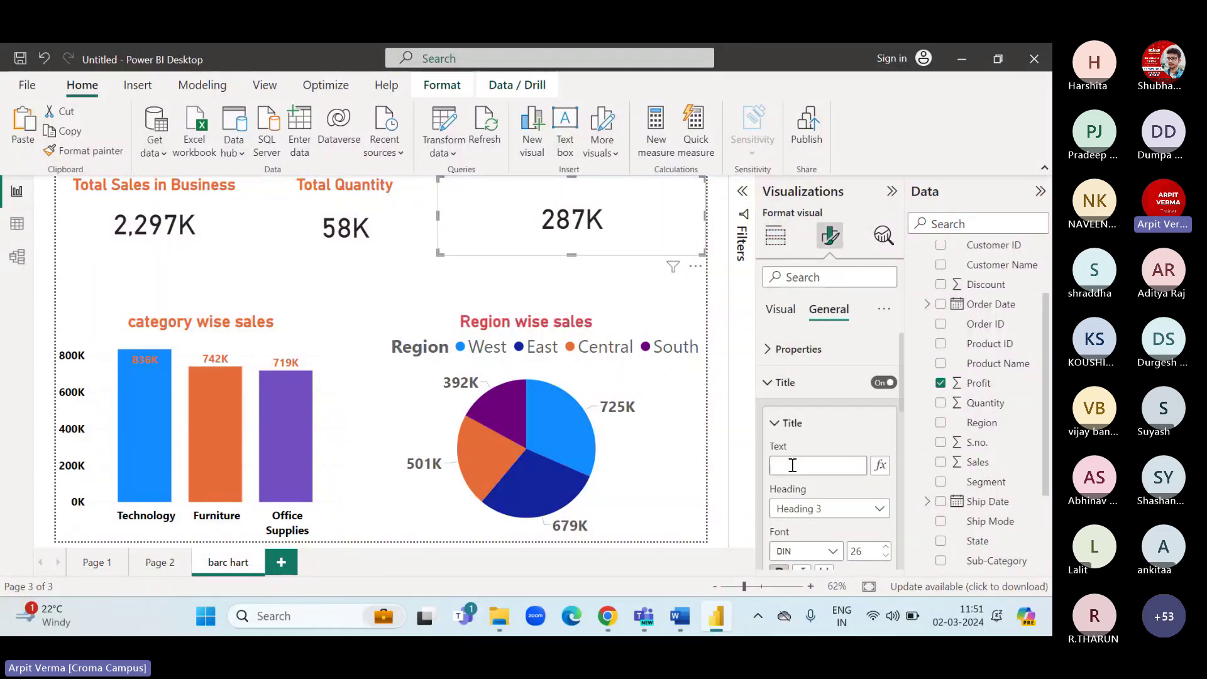
type("Total Profit")
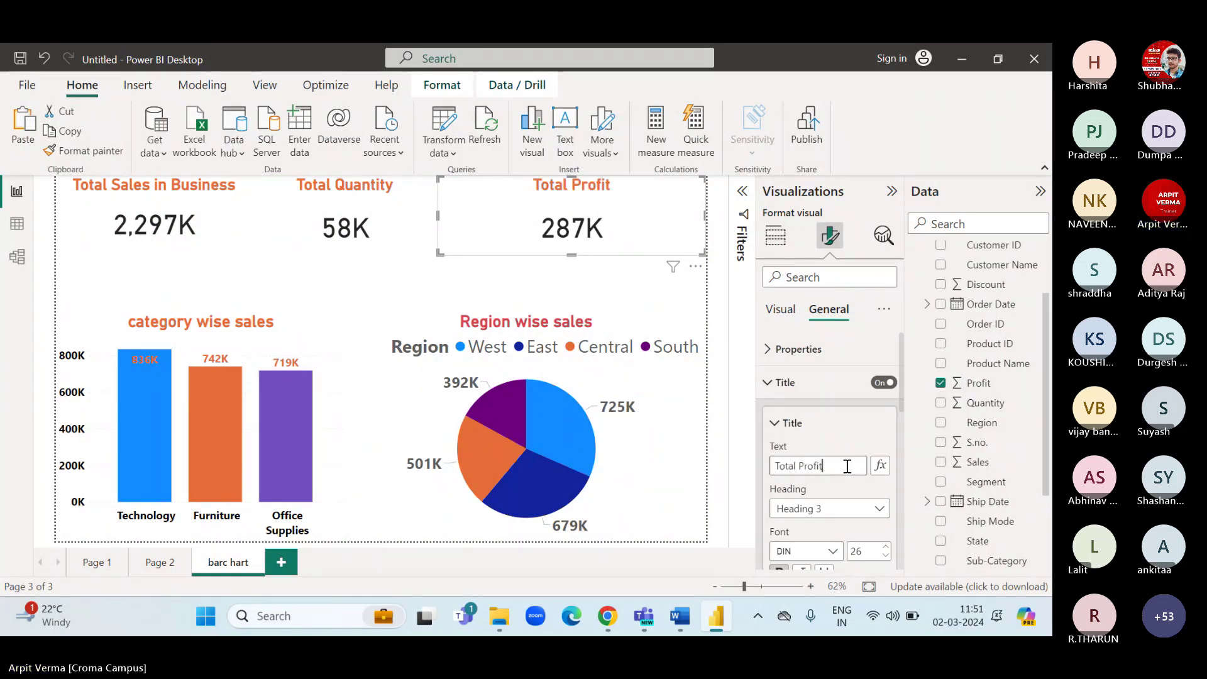
triple_click(810, 465)
scroll(805, 503, "down", 1)
scroll(805, 503, "down", 1)
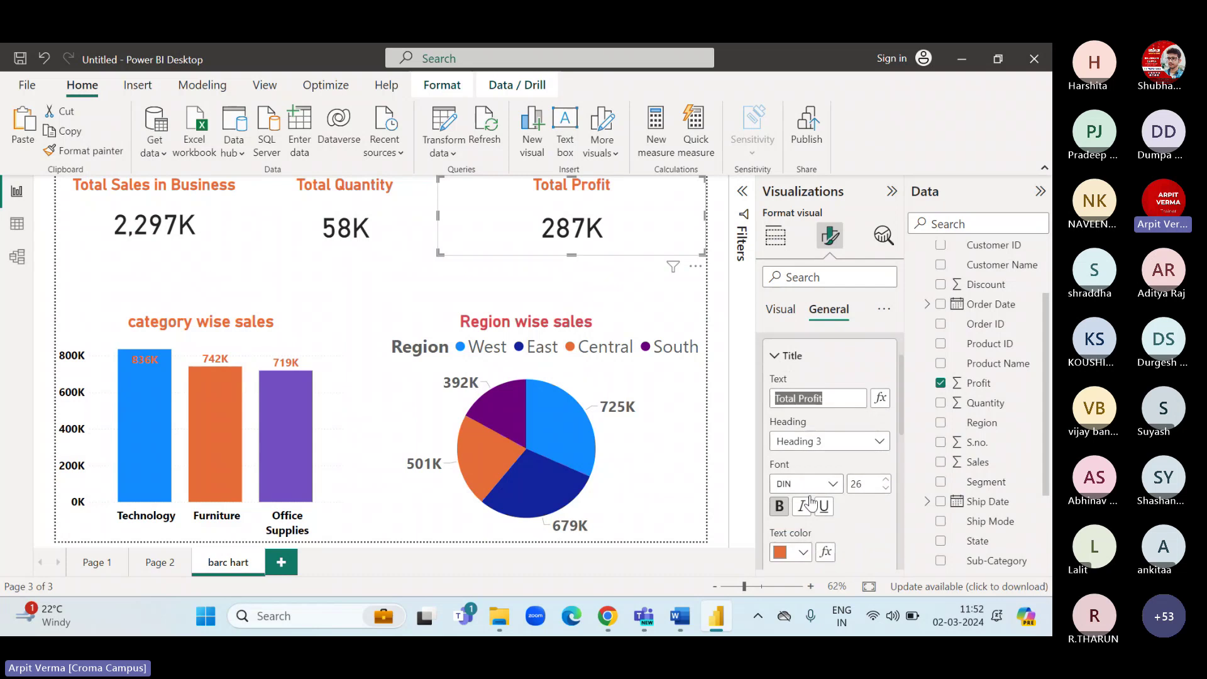
double_click(871, 483)
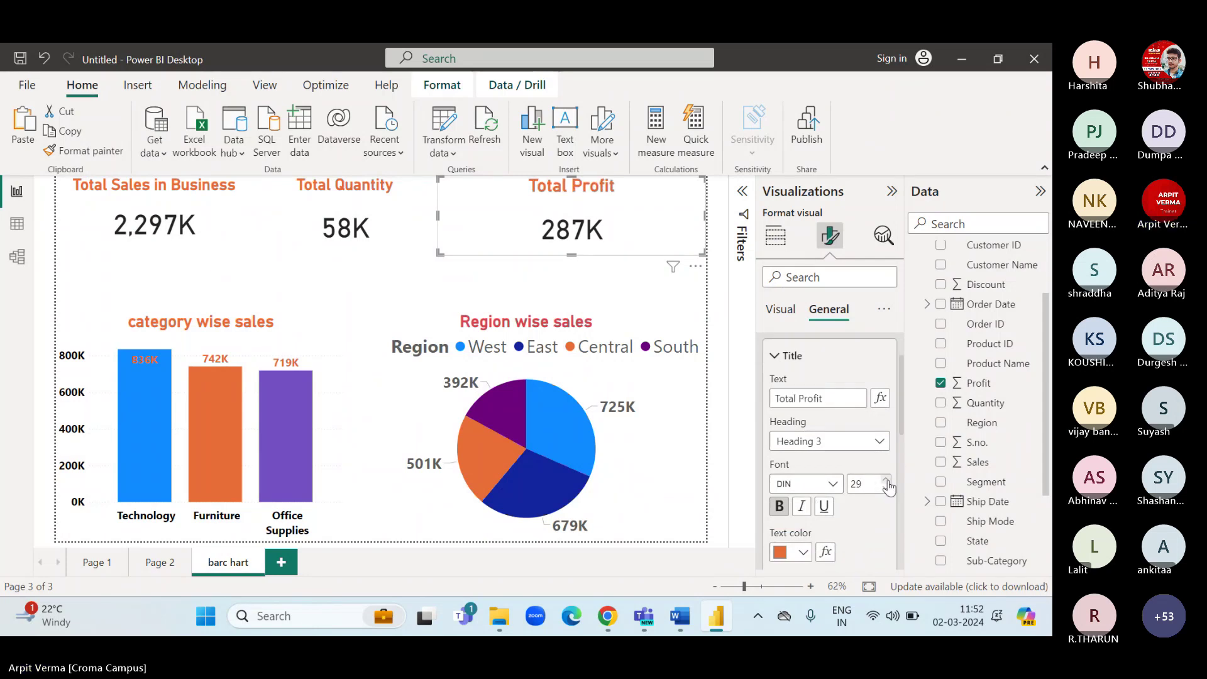
type("37")
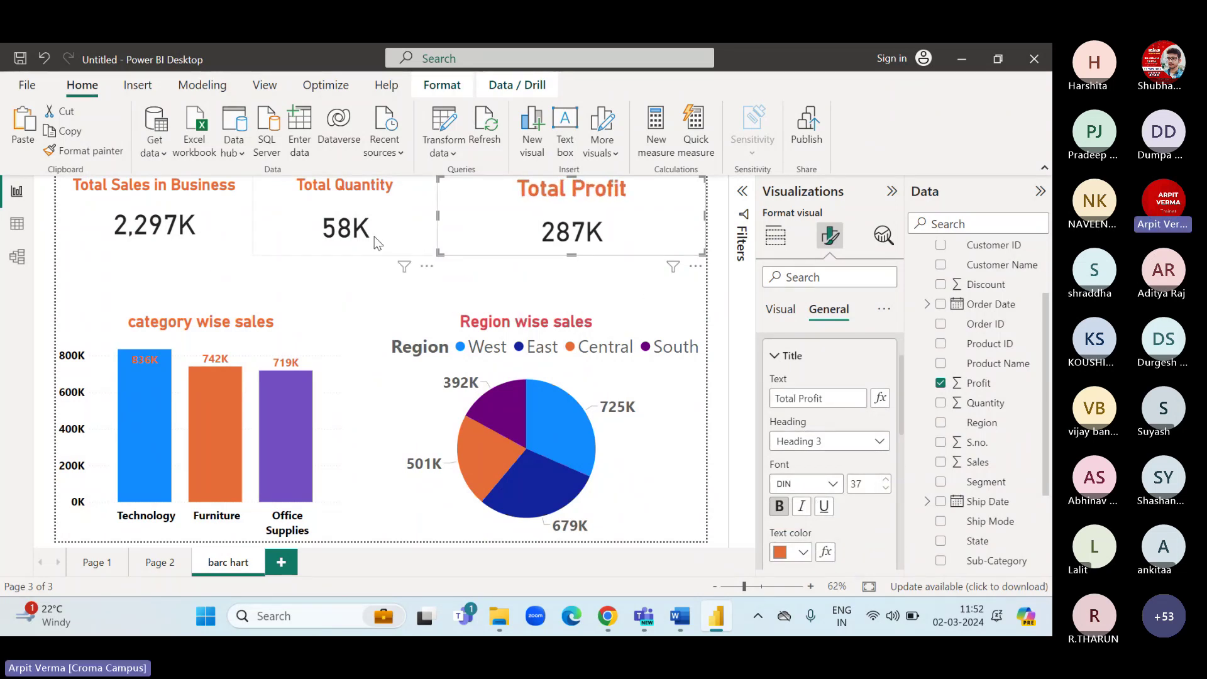
left_click(363, 324)
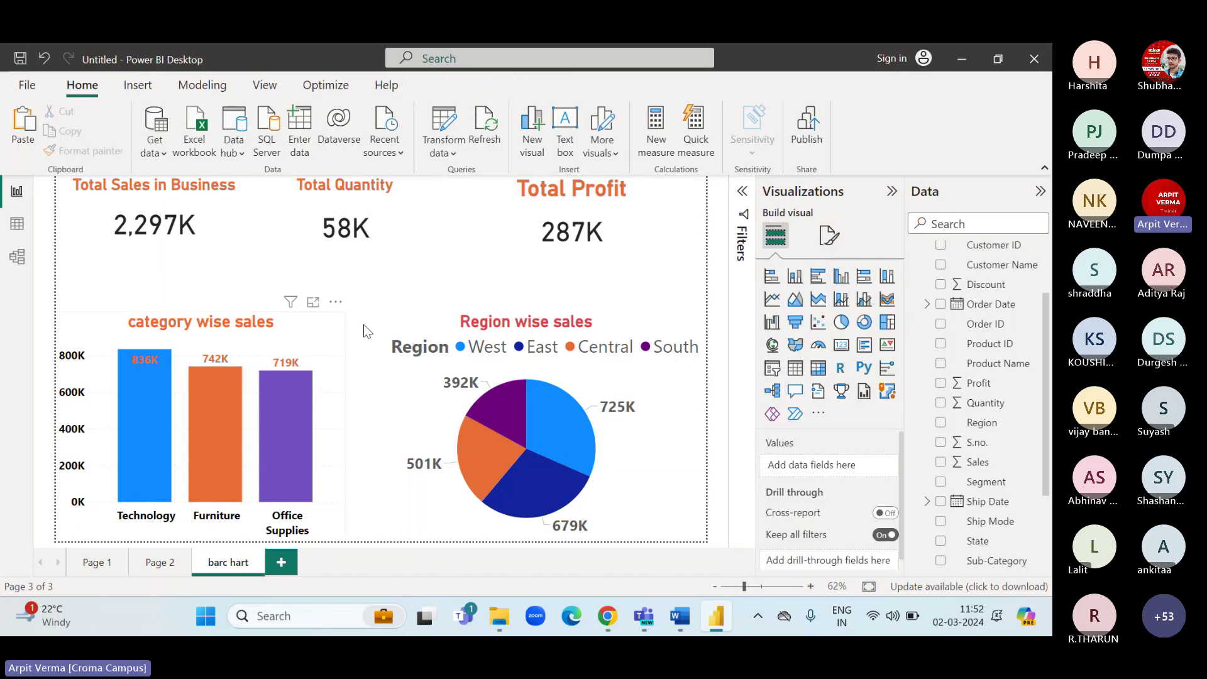
Rename the 'barc hart' report page to 'Dashboard'.
double_click(223, 561)
type("dashboar")
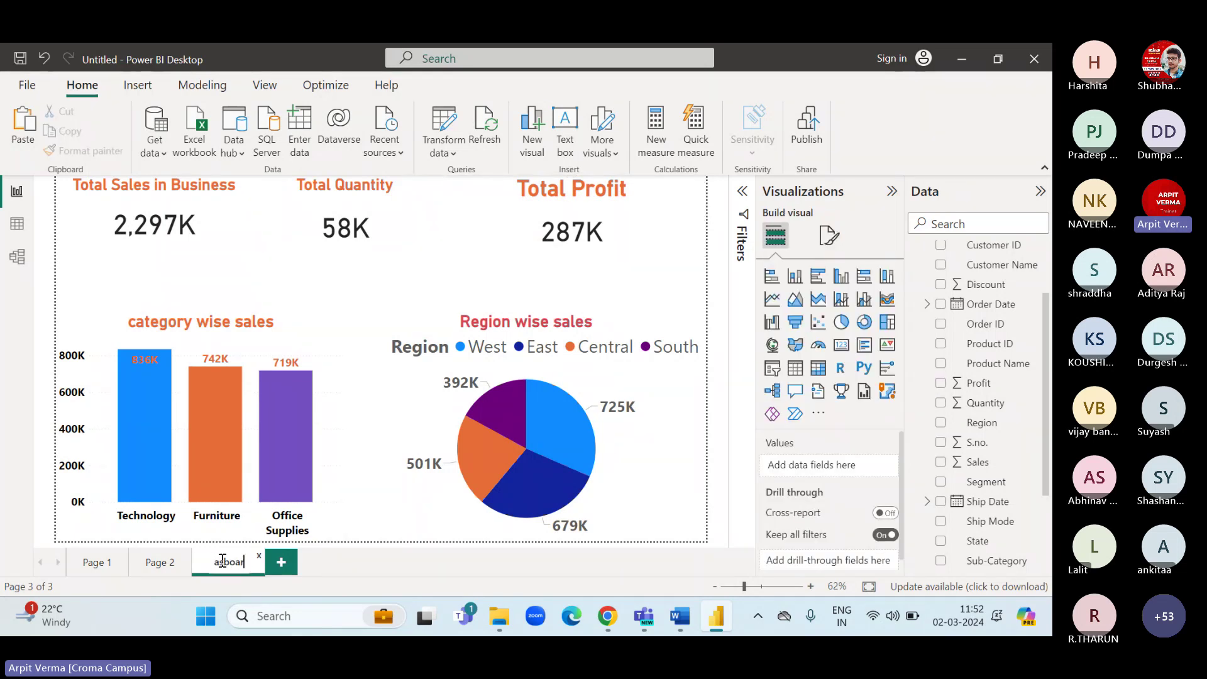
type("d")
key("BackSpace")
key("BackSpace")
key("BackSpace")
key("BackSpace")
key("BackSpace")
key("BackSpace")
key("BackSpace")
key("BackSpace")
key("BackSpace")
type("Dashboard")
key("Return")
left_click(348, 284)
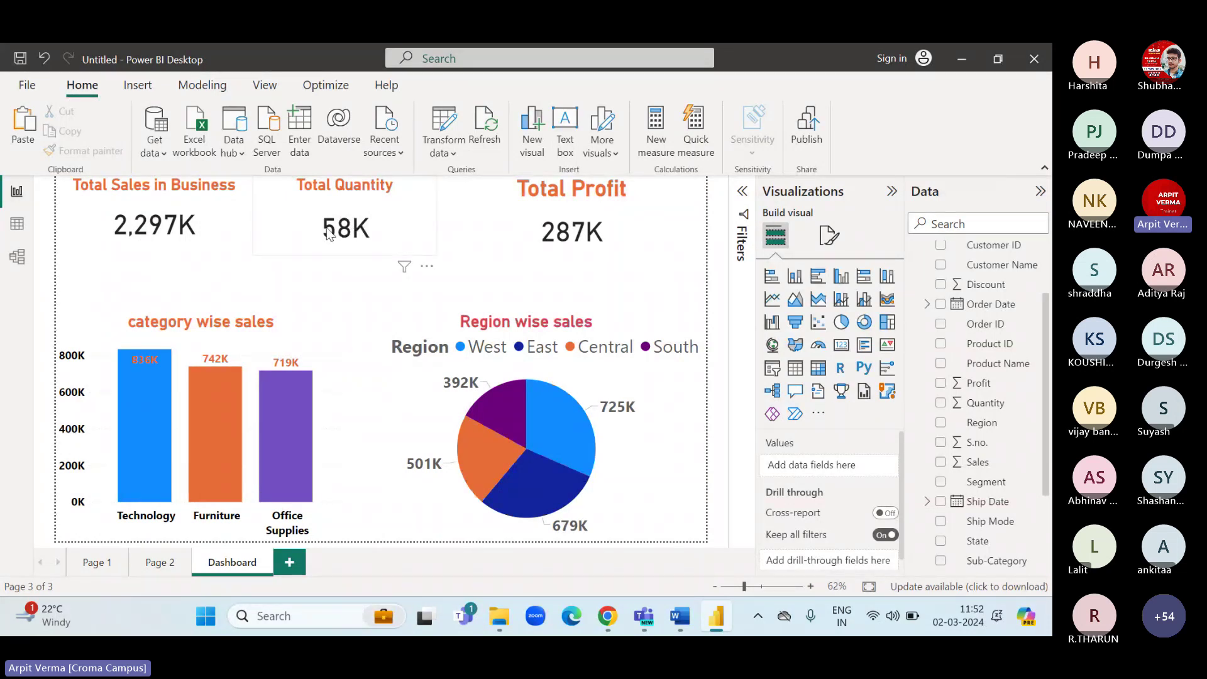
Switch to Table view to show the Orders table's data.
left_click(560, 212)
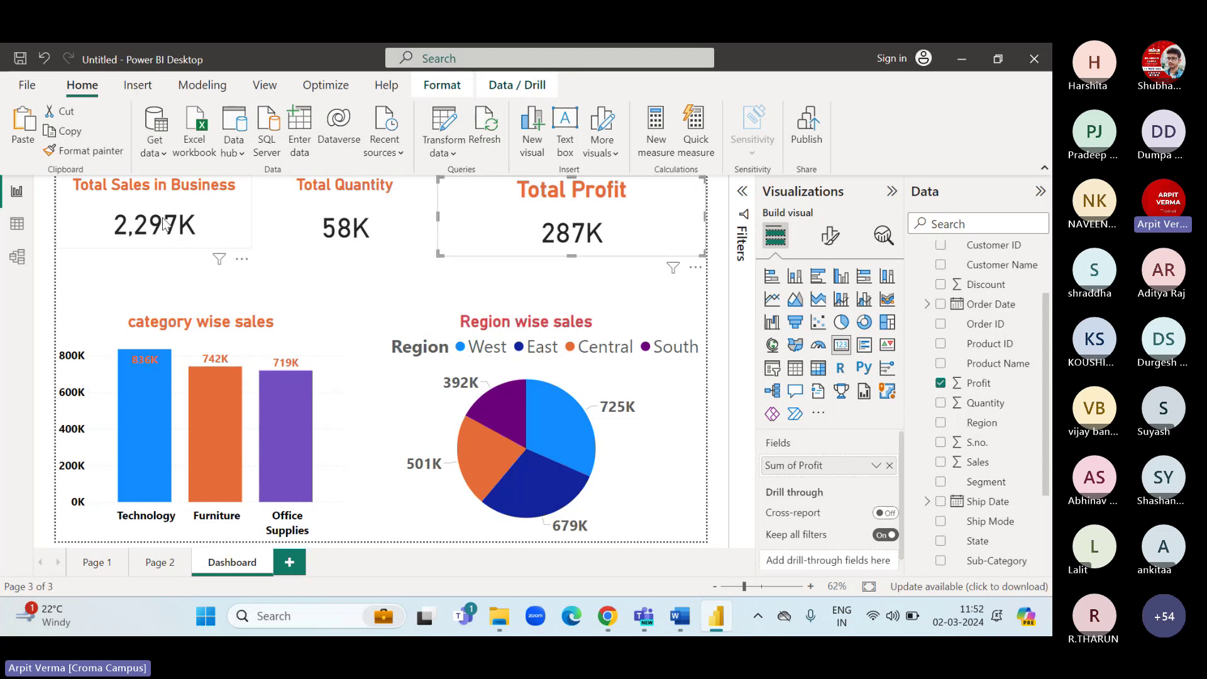
left_click(367, 266)
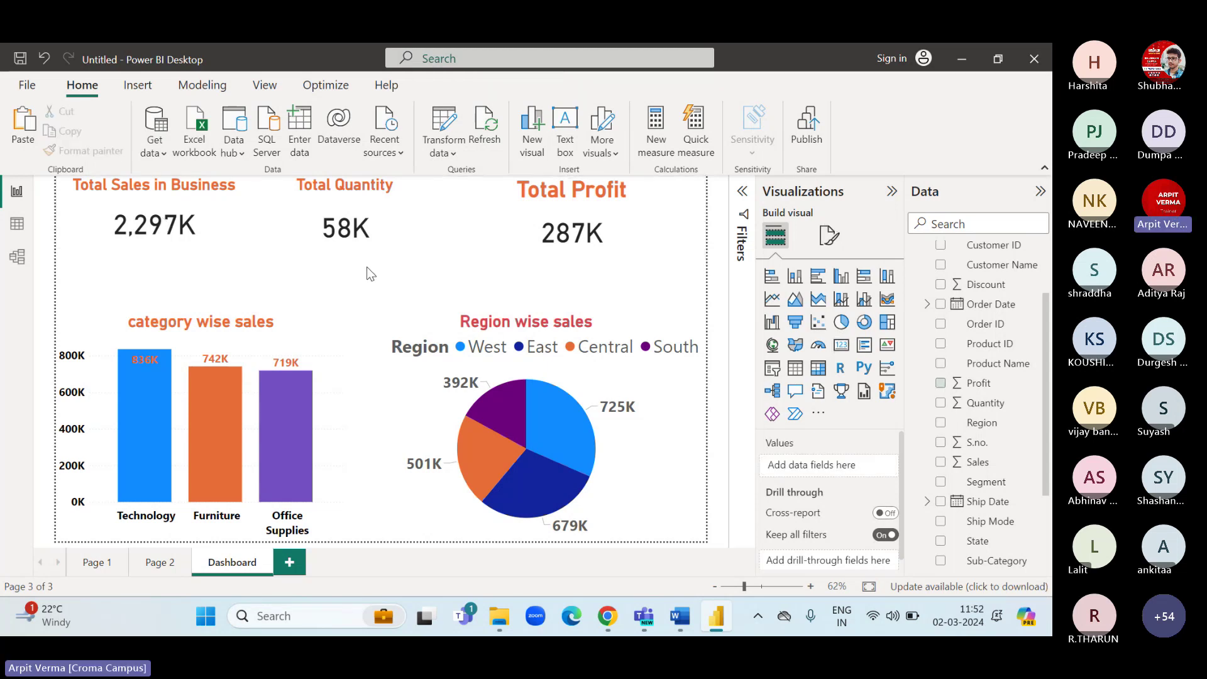
mouse_move(146, 460)
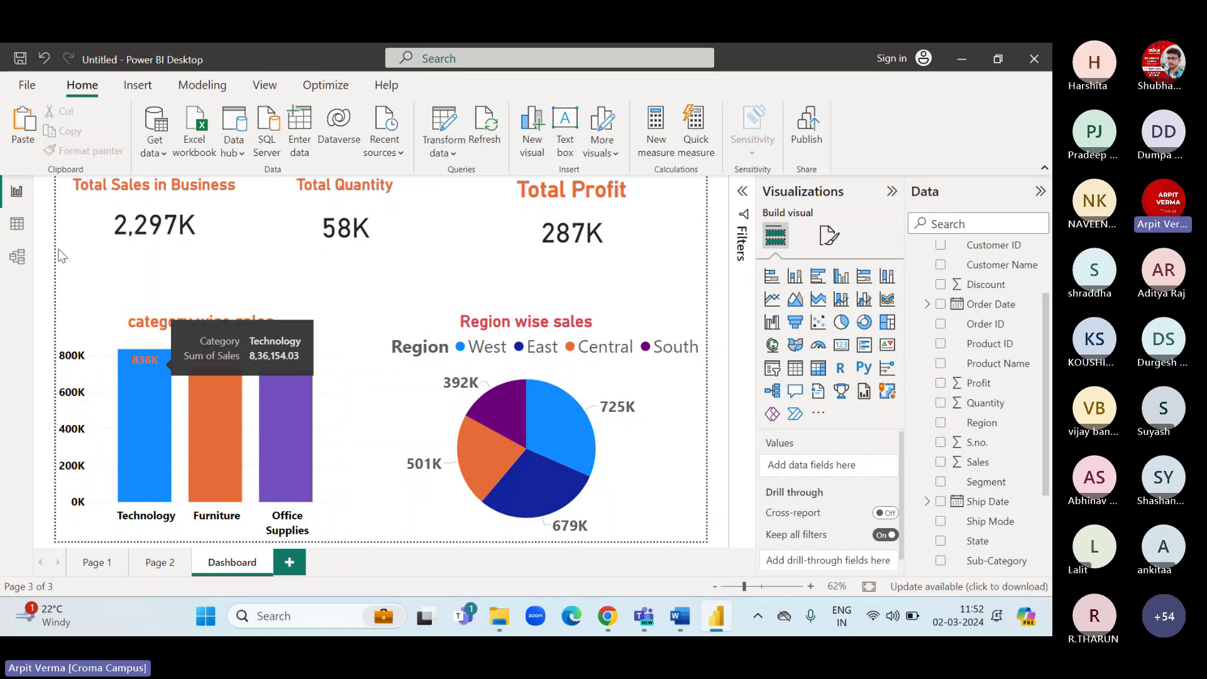
left_click(29, 231)
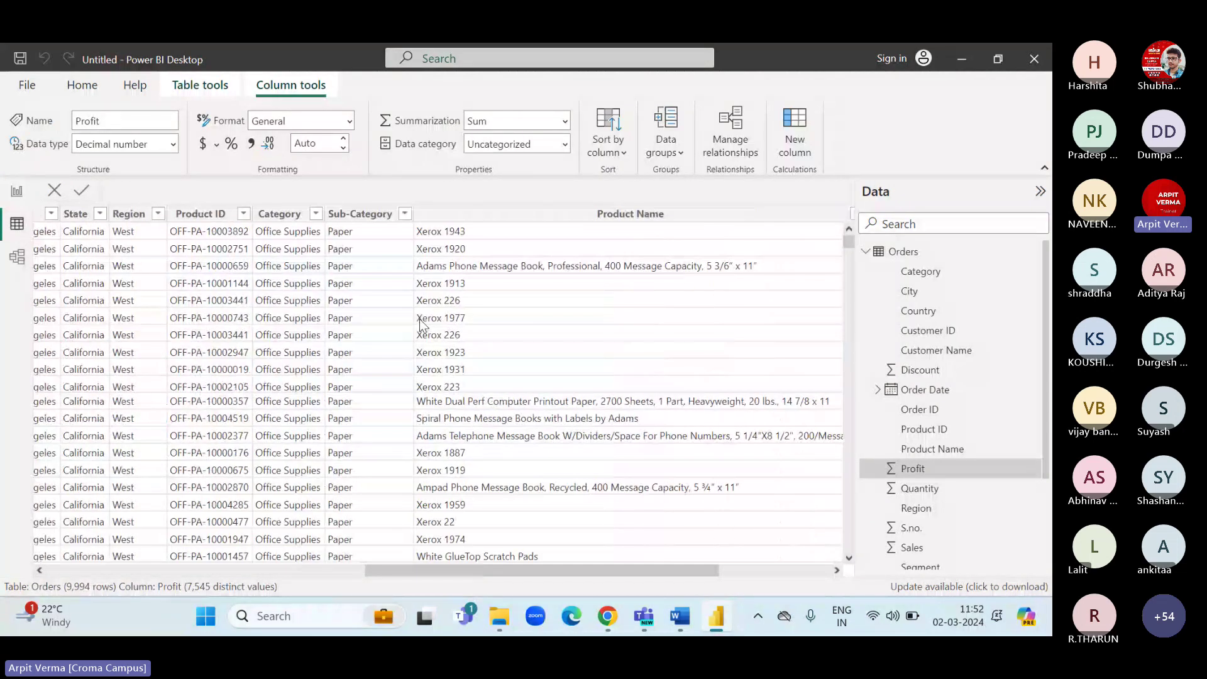
Scroll the Orders grid and bring up the Sub-Category column's sort and filter menu.
scroll(440, 282, "left", 3)
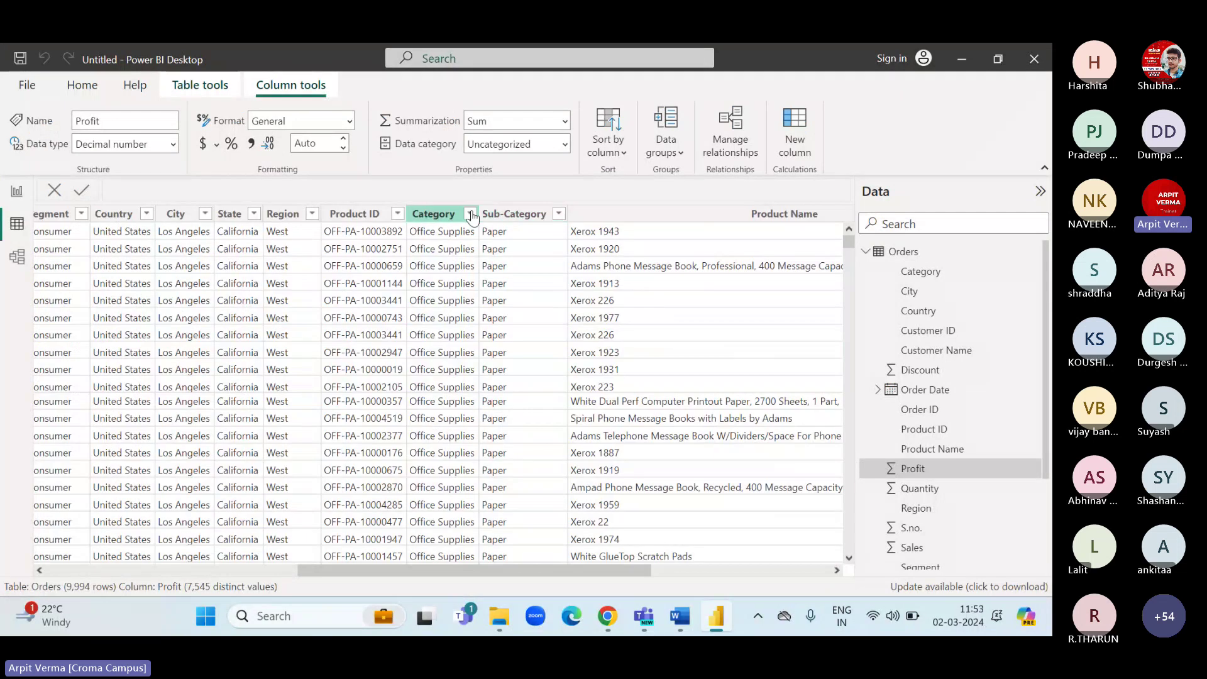
left_click_drag(848, 242, 847, 293)
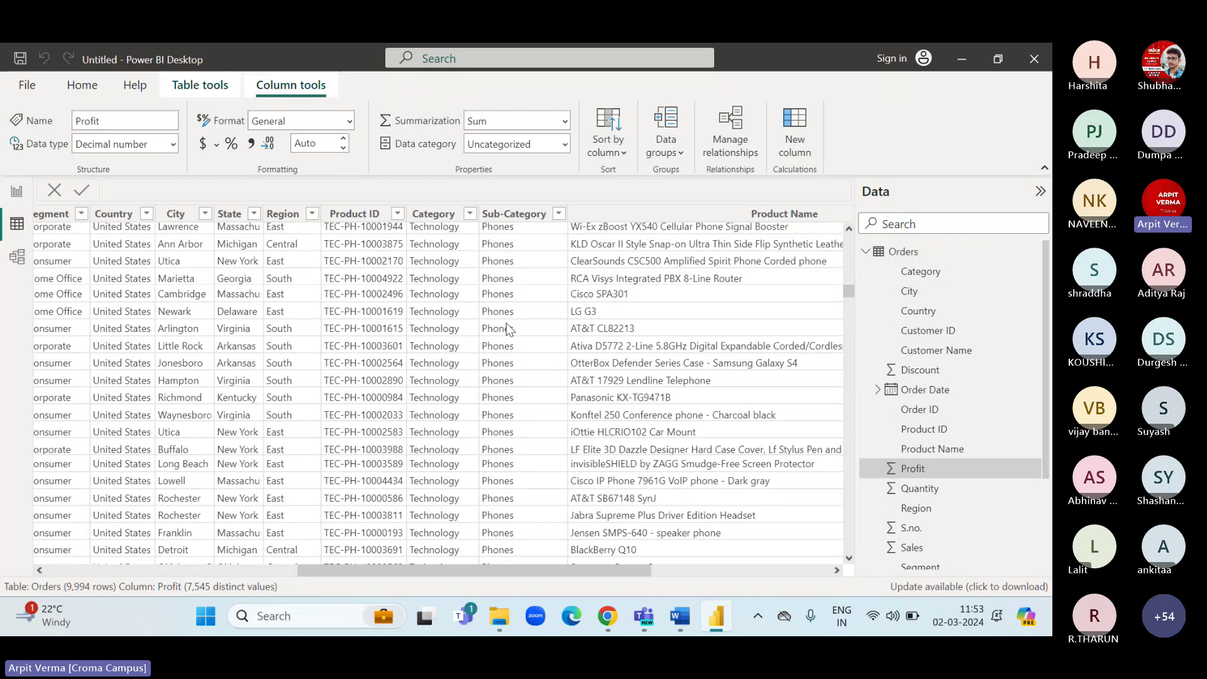
scroll(501, 388, "down", 5)
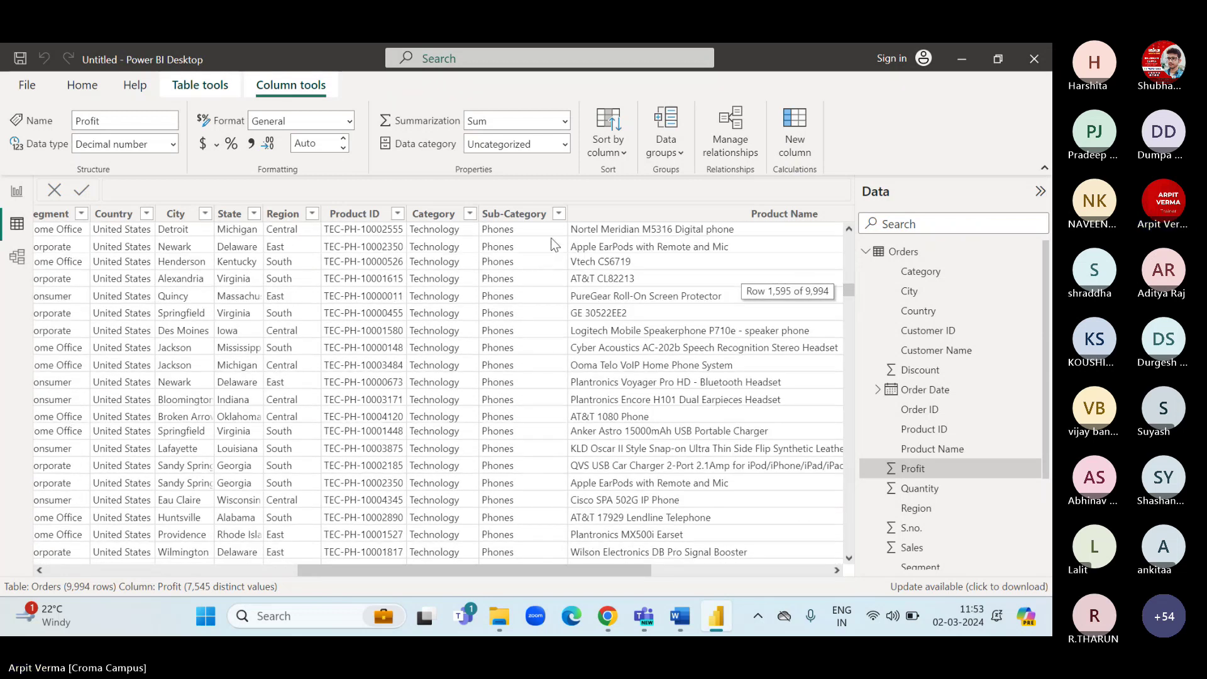
left_click(558, 215)
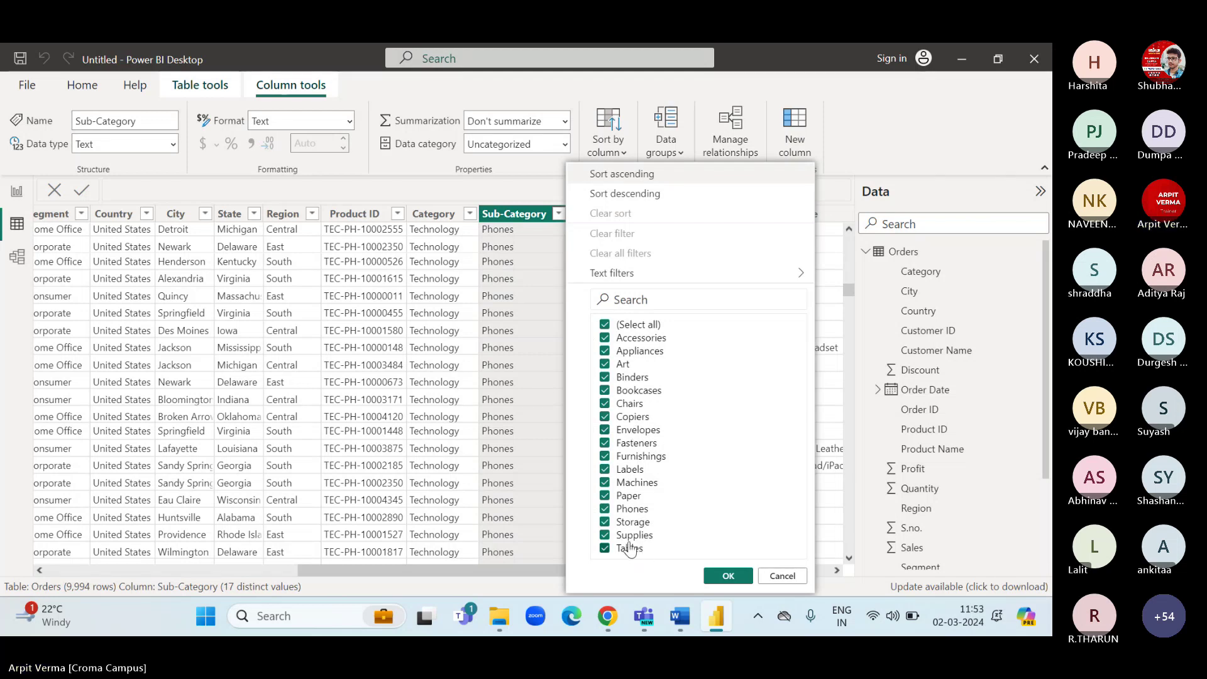
Filter the Orders table's Category column to Technology only.
left_click(533, 391)
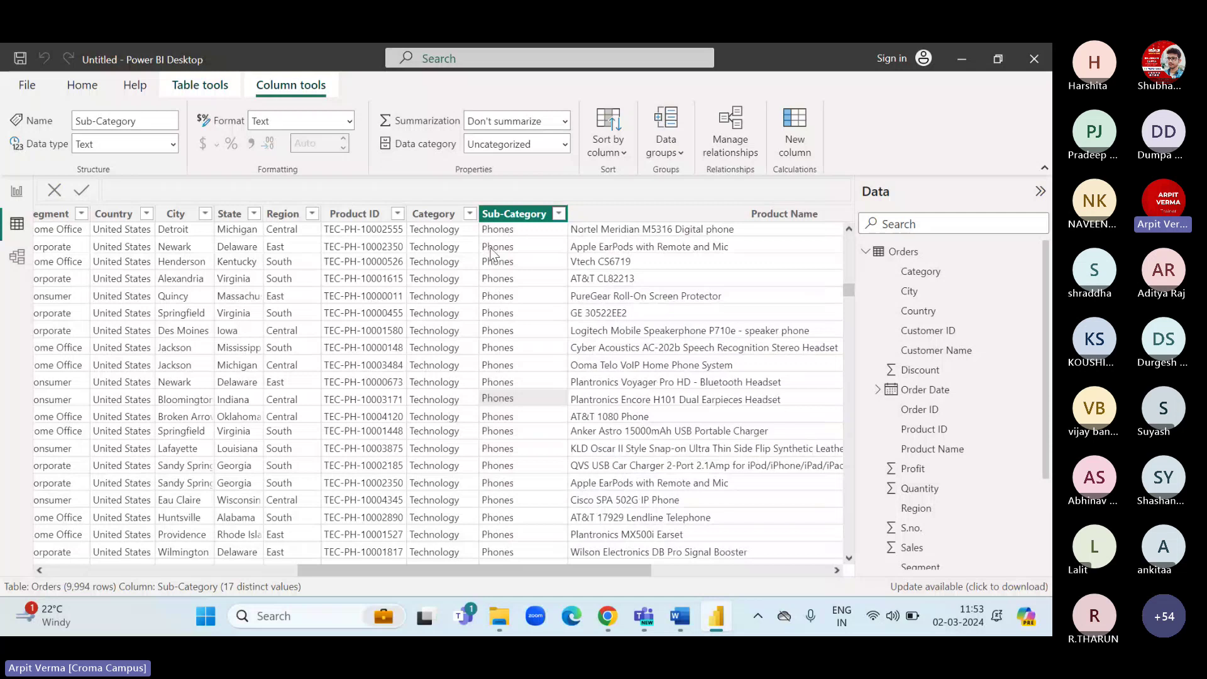
left_click(470, 214)
left_click(503, 383)
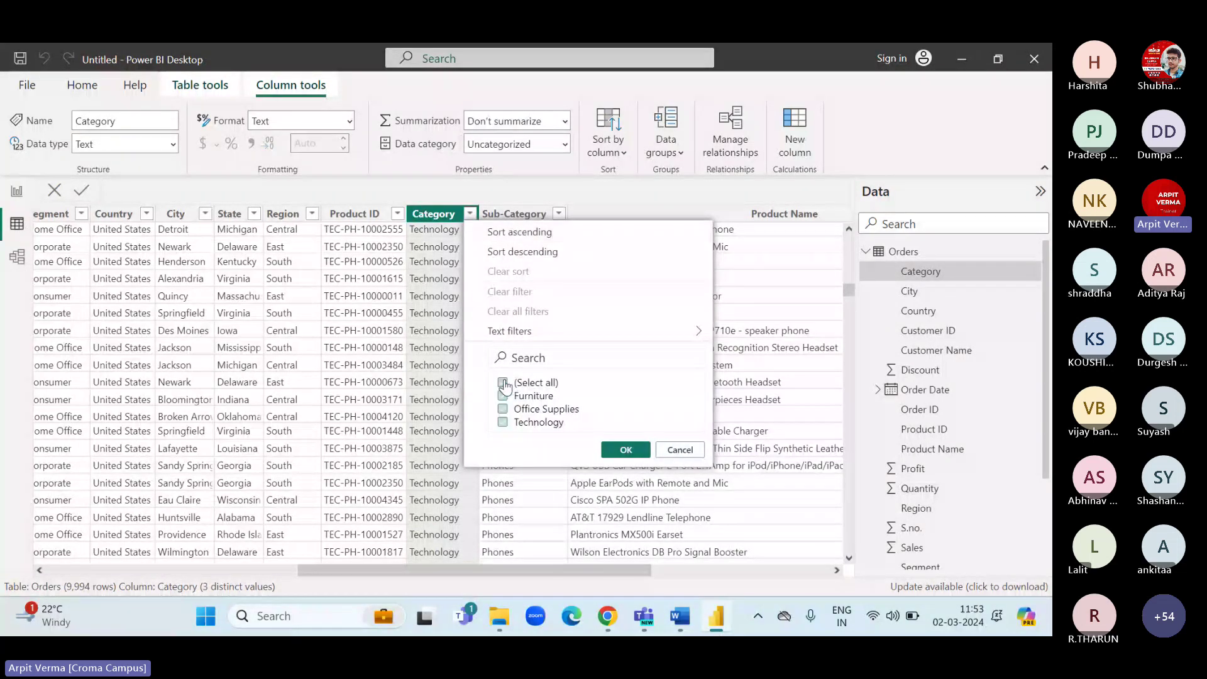
left_click(503, 422)
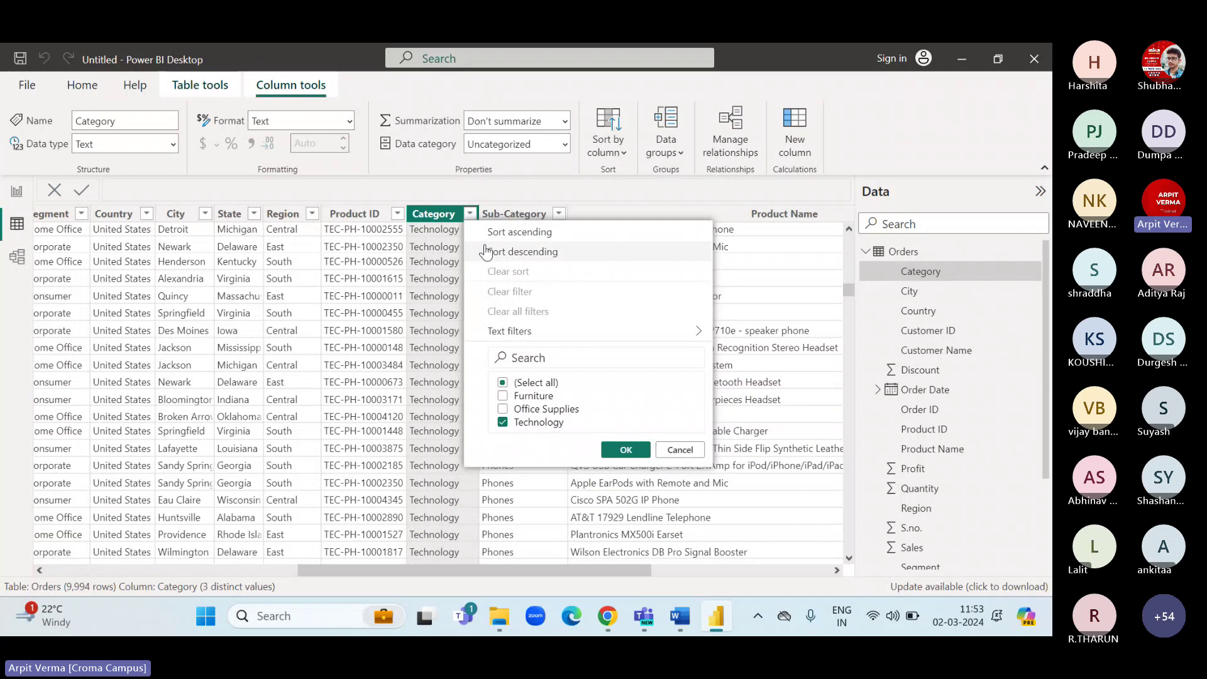
left_click(614, 450)
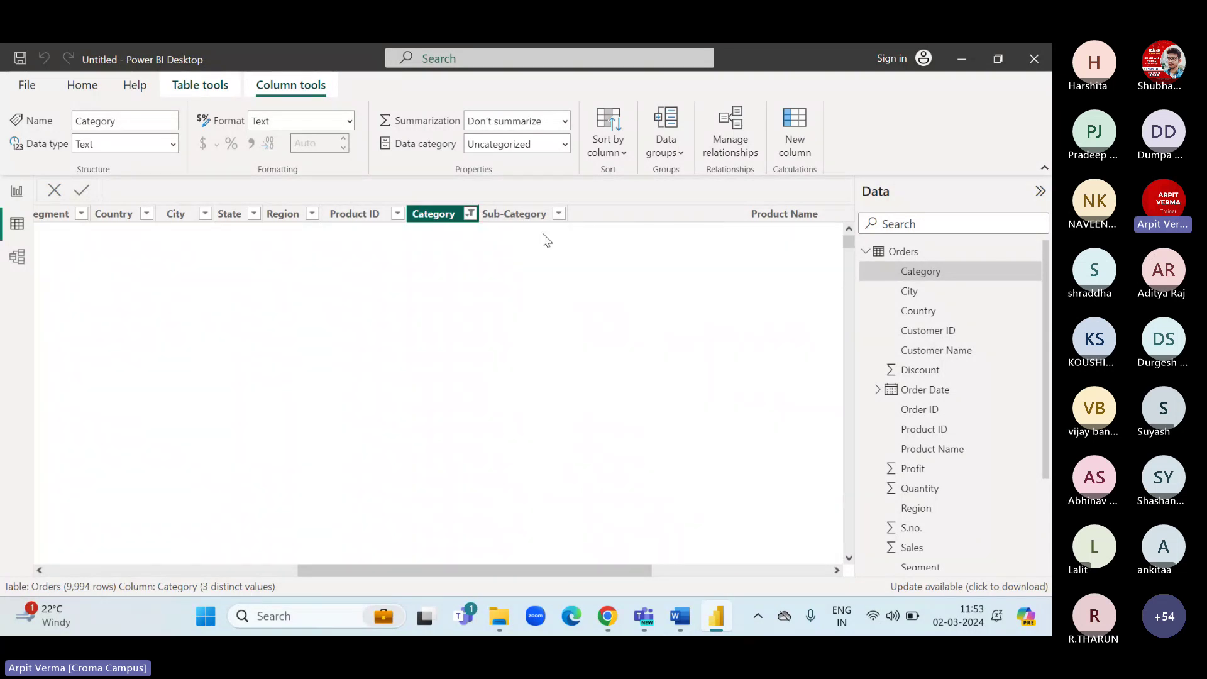
Review the Sub-Category values of the Technology-filtered rows.
left_click(559, 214)
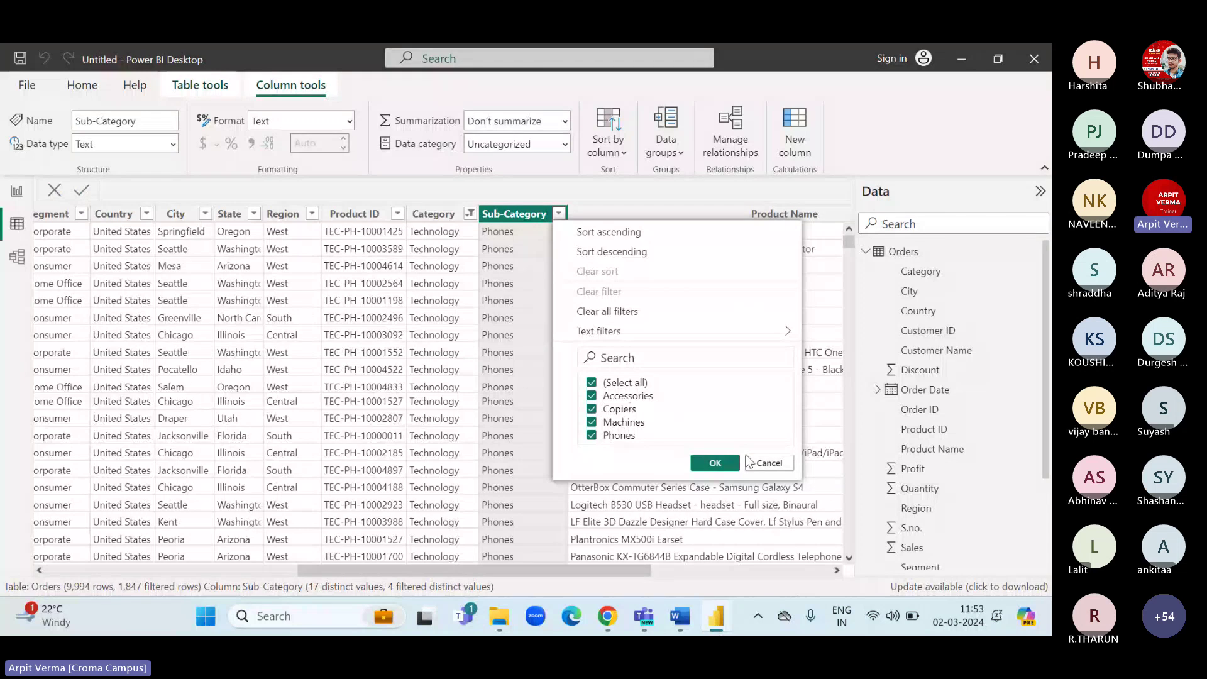
left_click(769, 462)
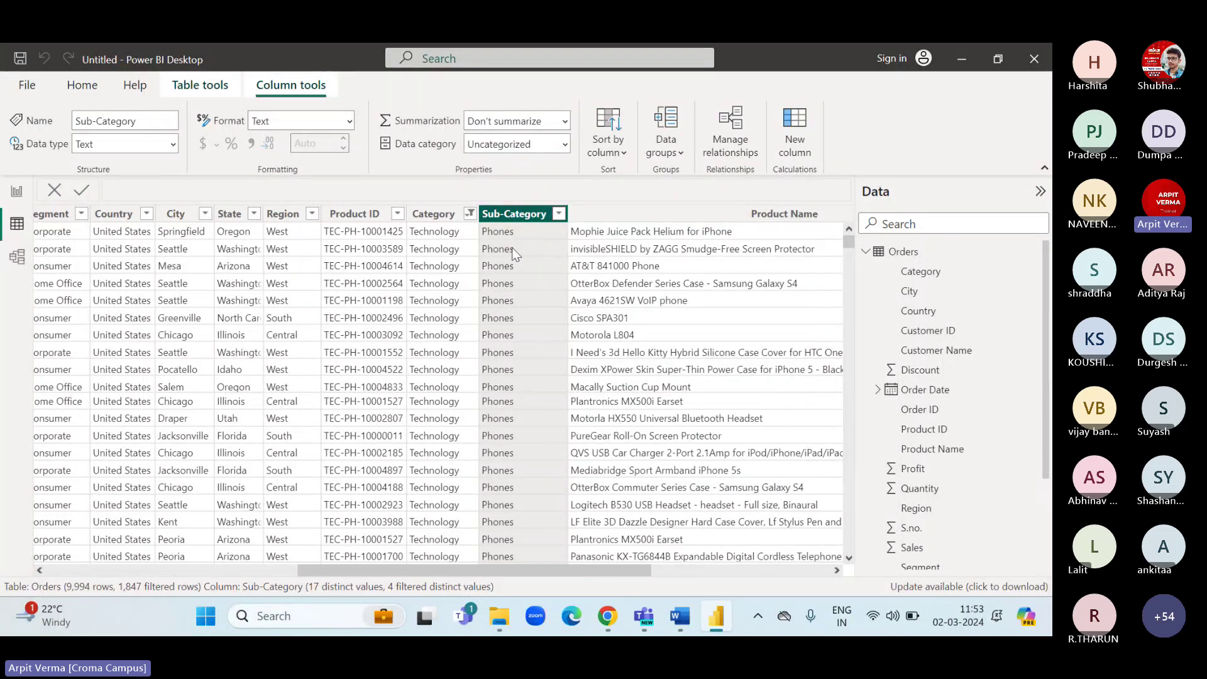
left_click(559, 214)
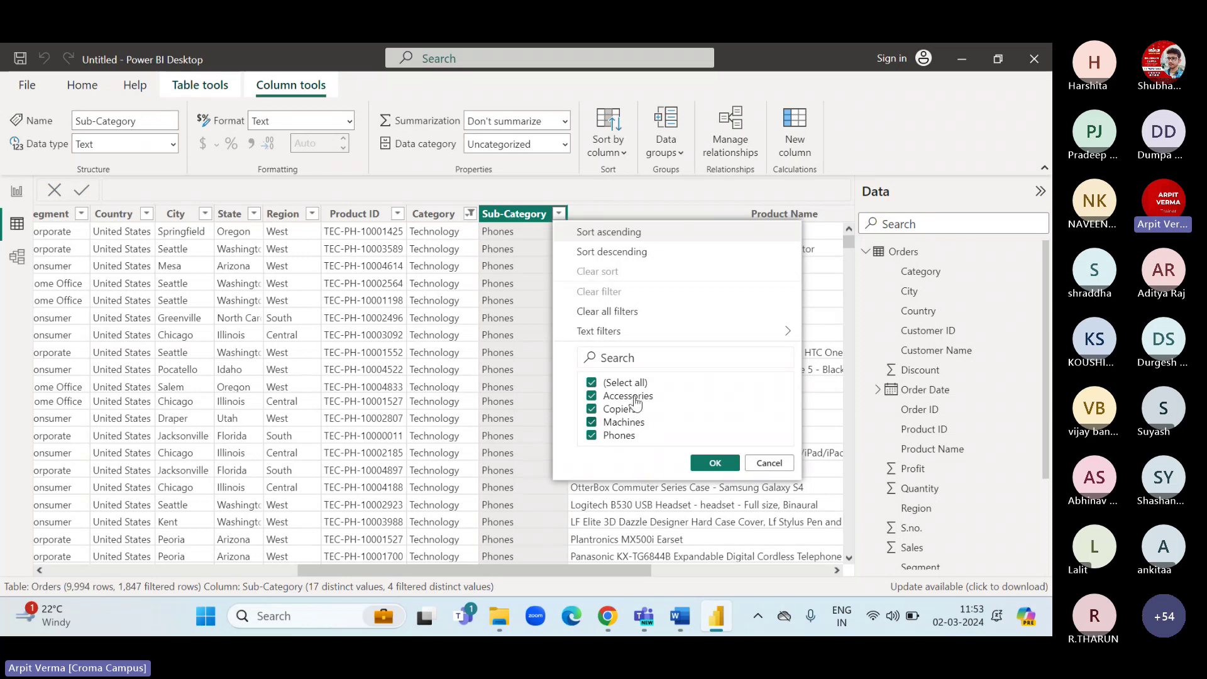
left_click(769, 462)
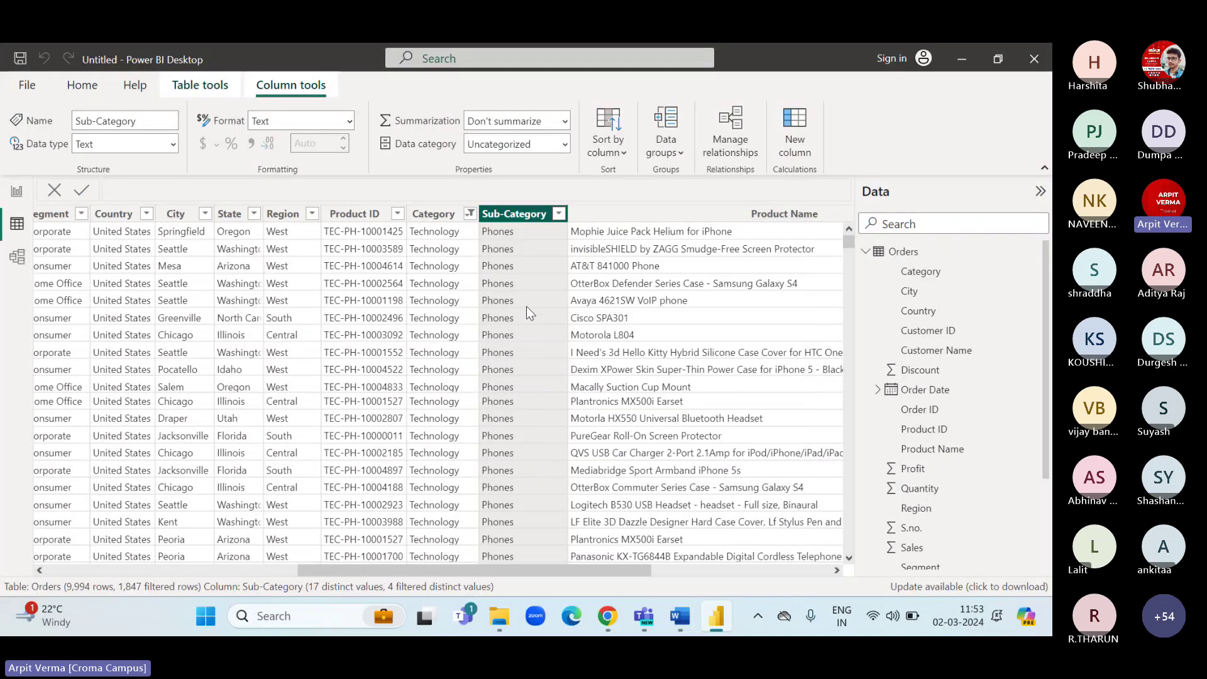
Clear the Category filter so all 9,994 rows show again.
left_click(469, 214)
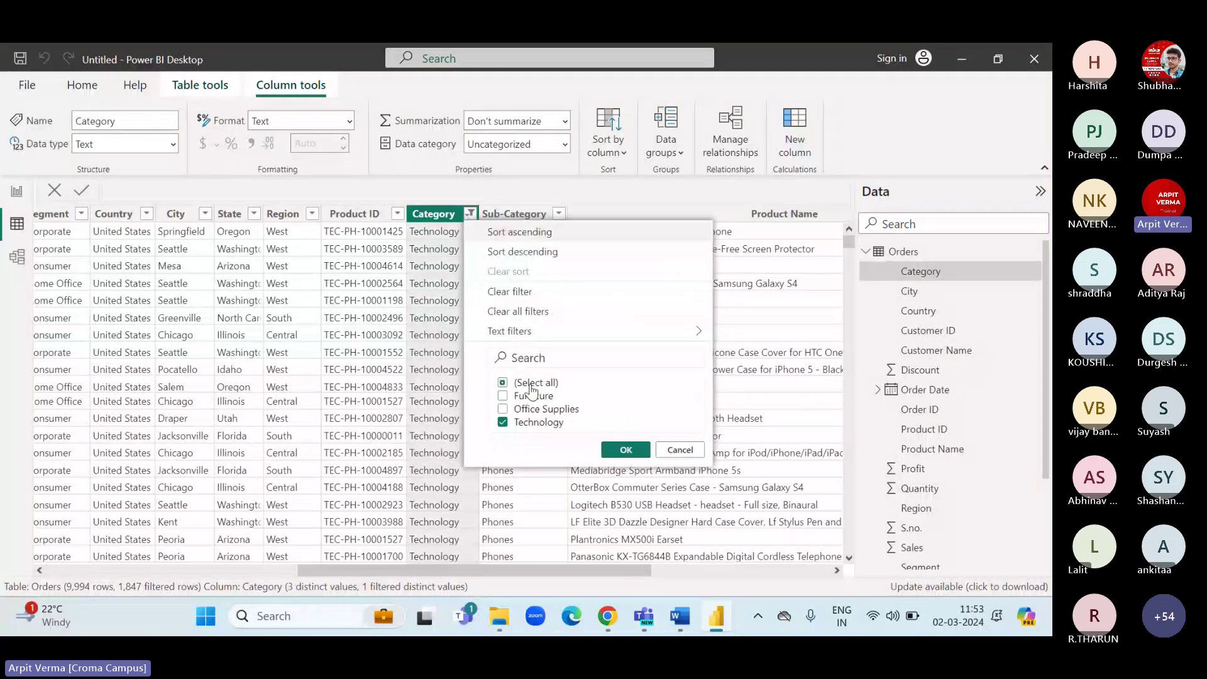
left_click(511, 290)
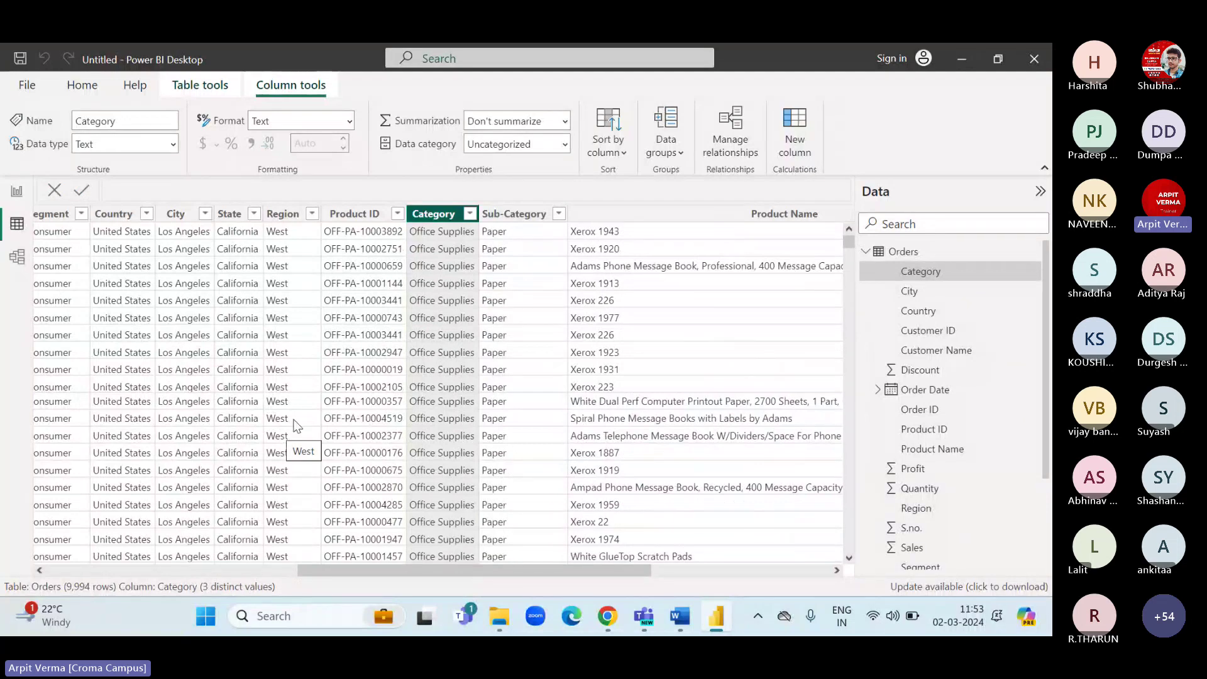
left_click(557, 214)
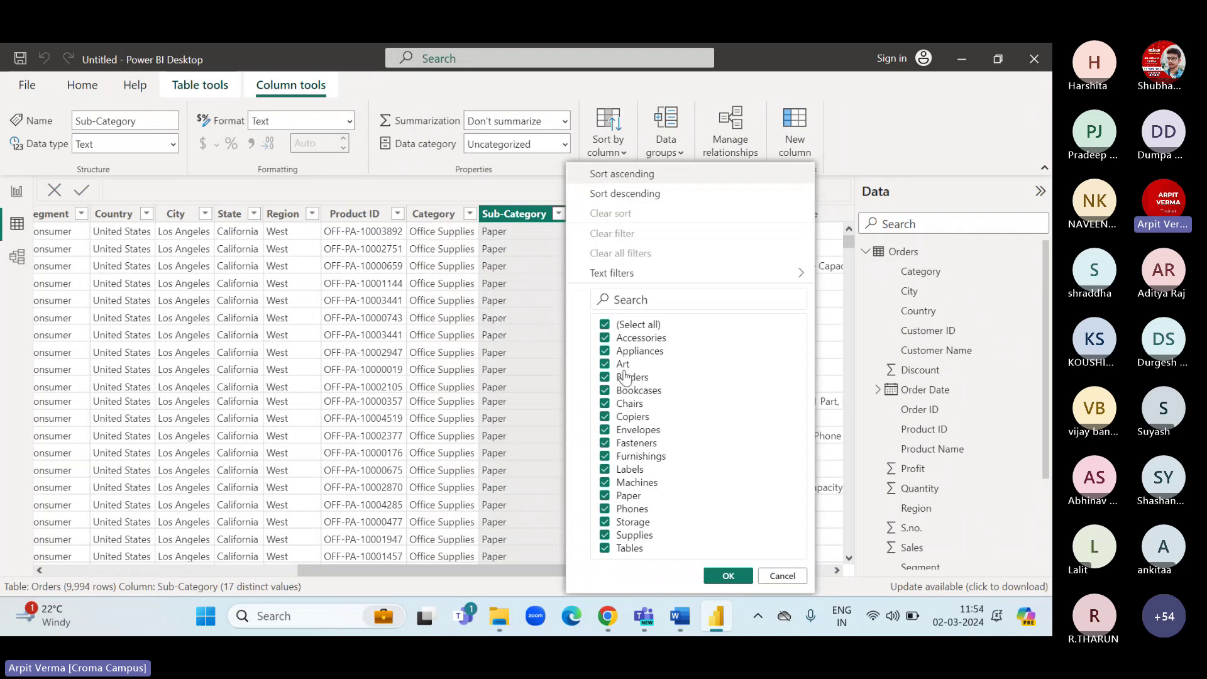
left_click(361, 213)
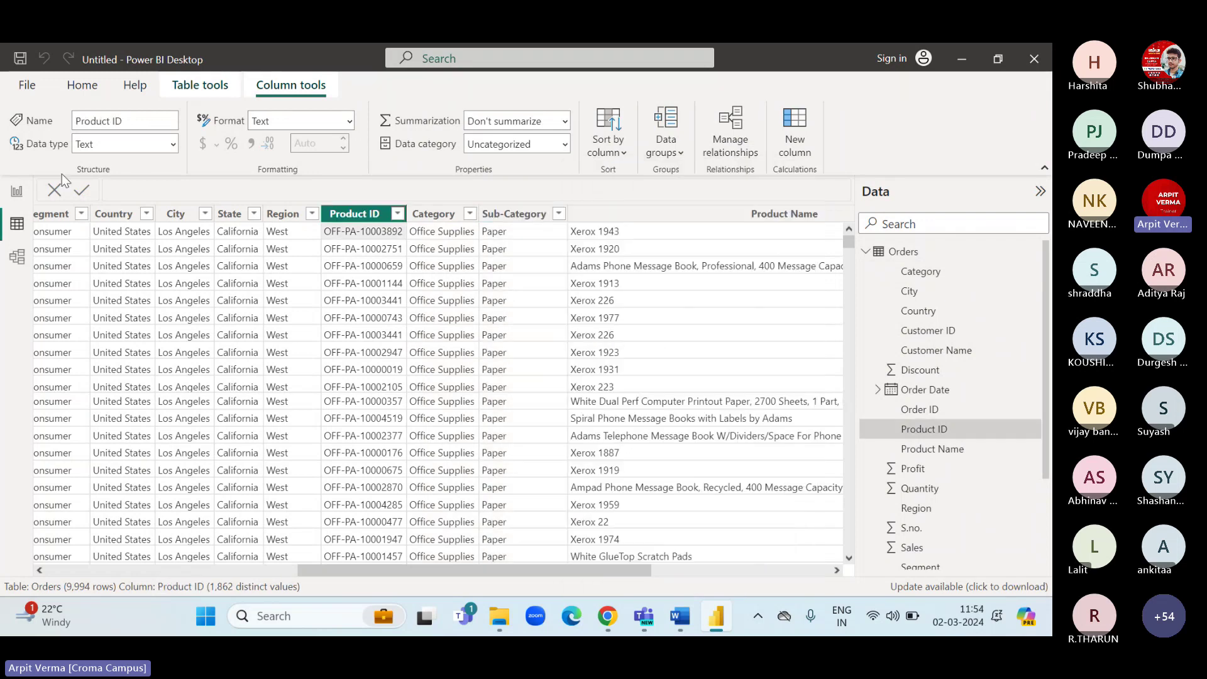
Return to the Dashboard report page and glance at the Get data common sources list.
left_click(18, 193)
mouse_move(152, 385)
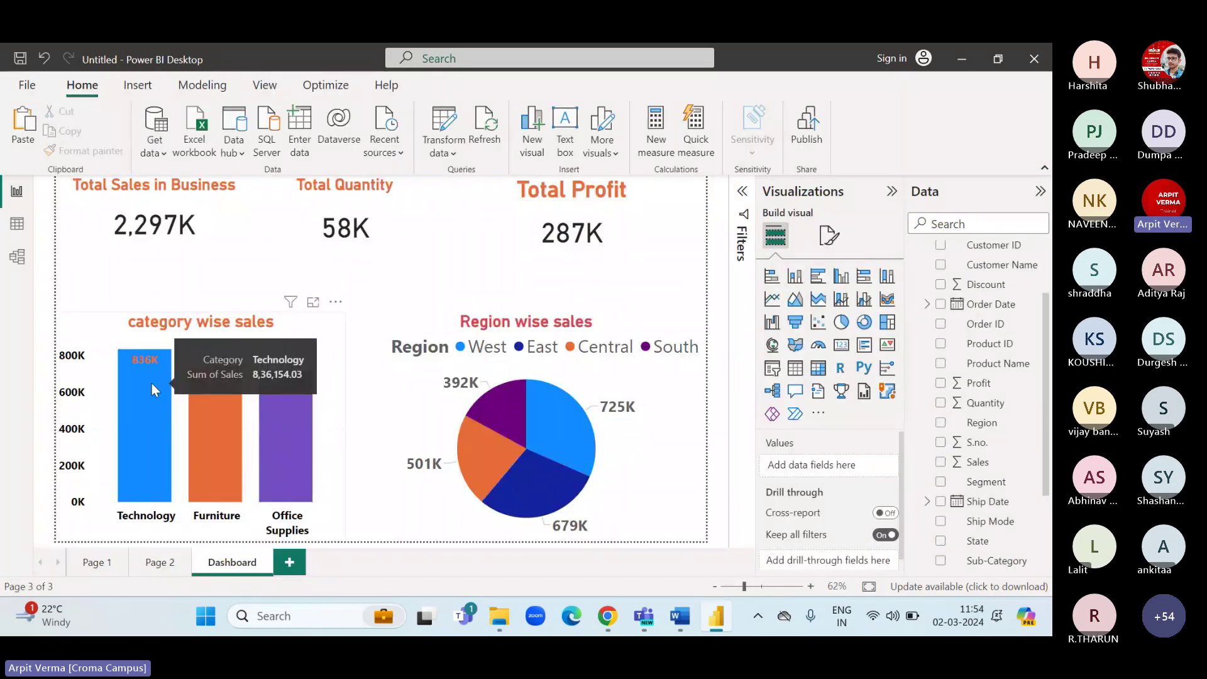
mouse_move(319, 432)
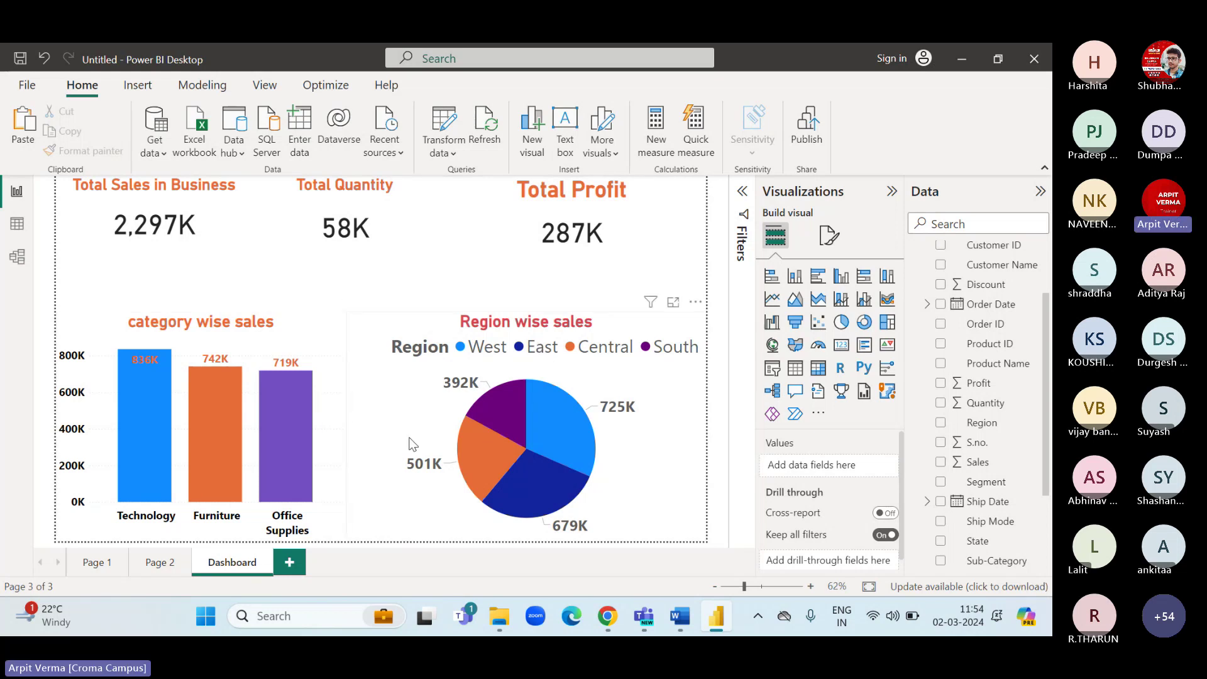
left_click(17, 224)
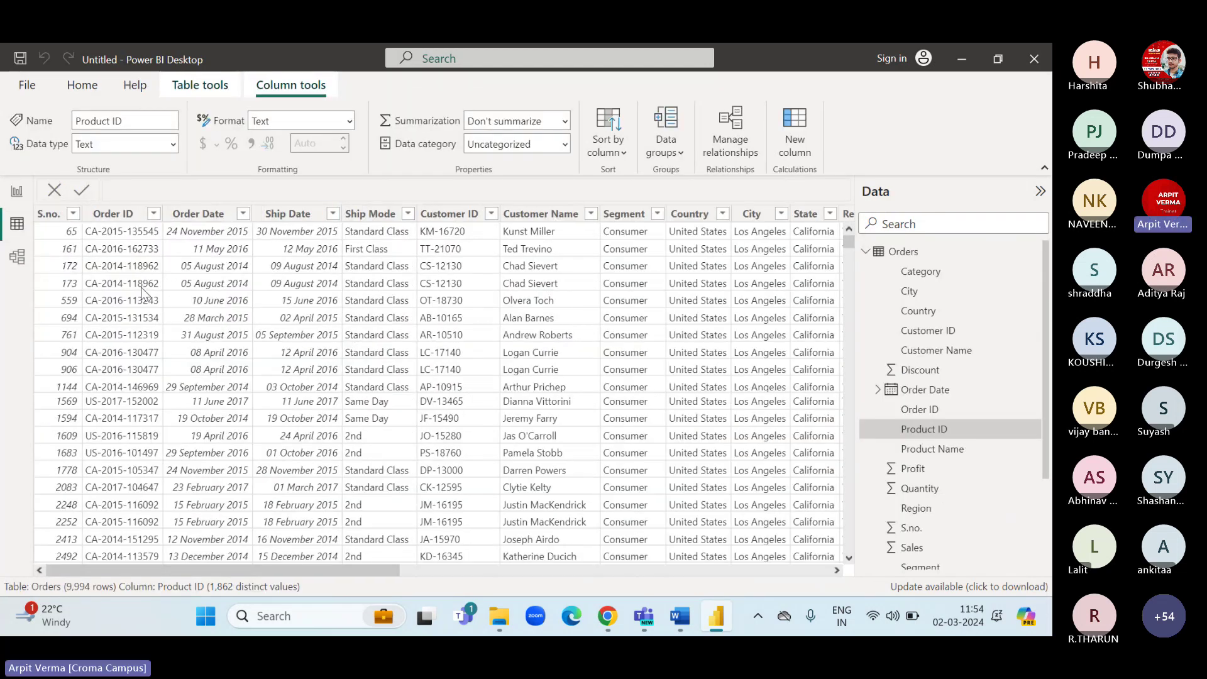
left_click(27, 196)
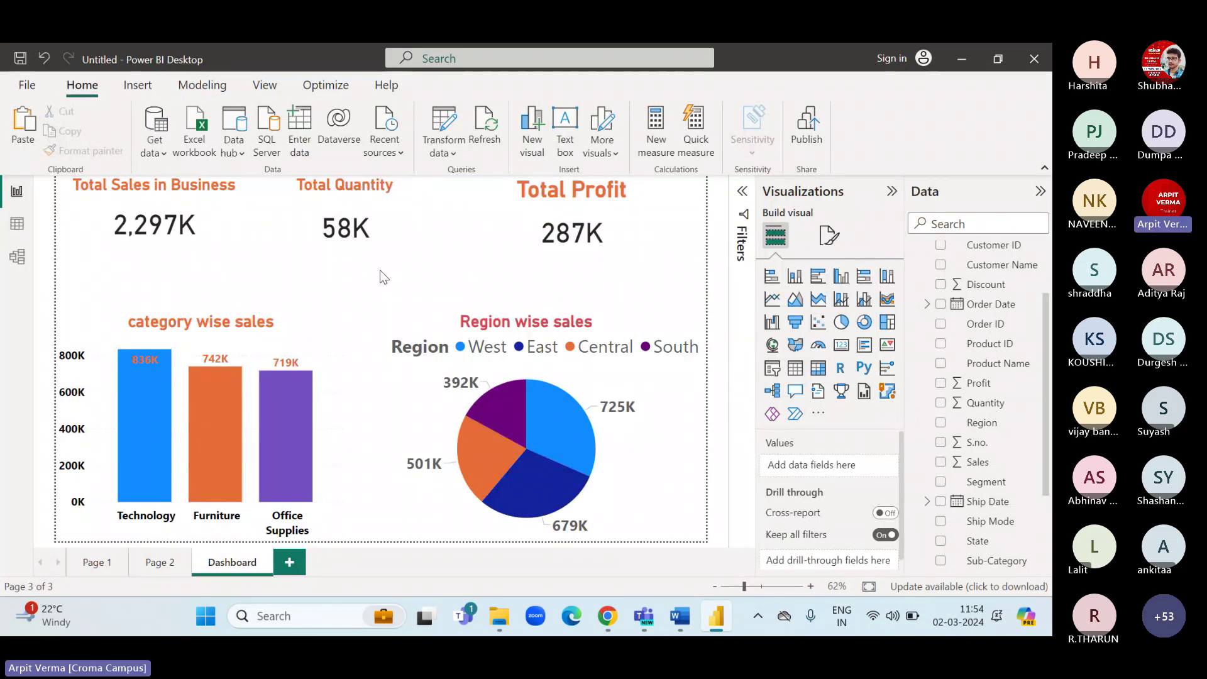
left_click(159, 154)
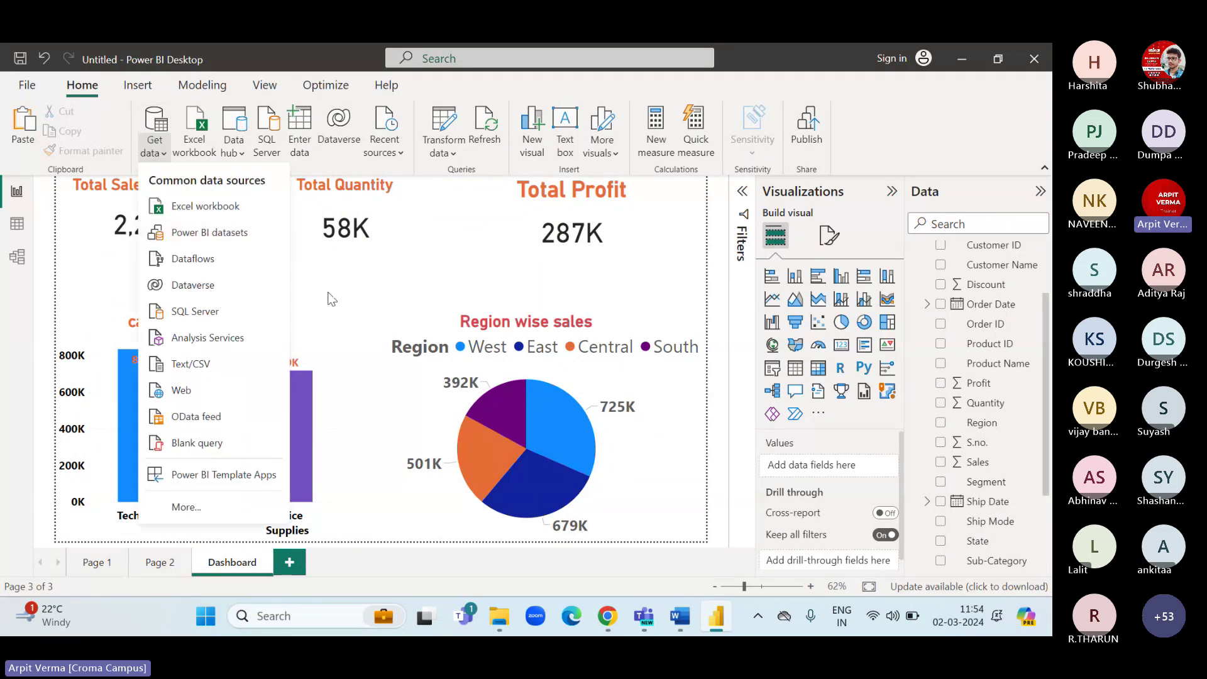
left_click(608, 458)
Select 'using Power query editor' in the Word outline, then go back to Power BI Desktop.
key("alt+Tab")
triple_click(338, 339)
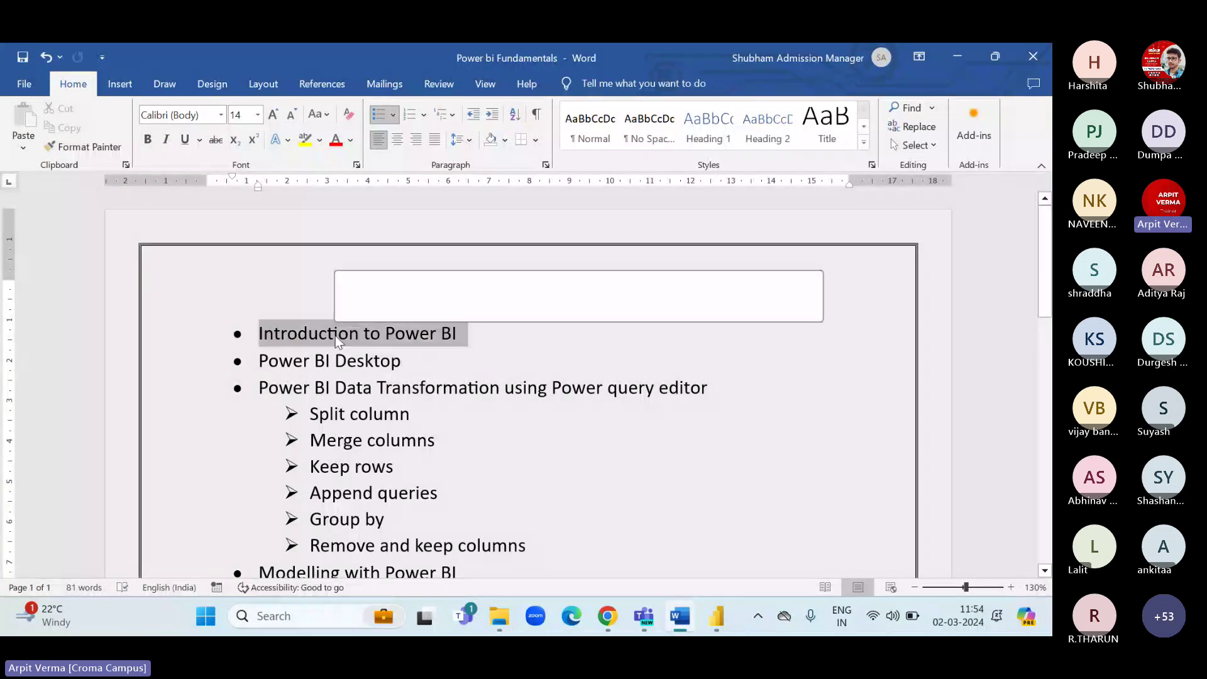
triple_click(339, 361)
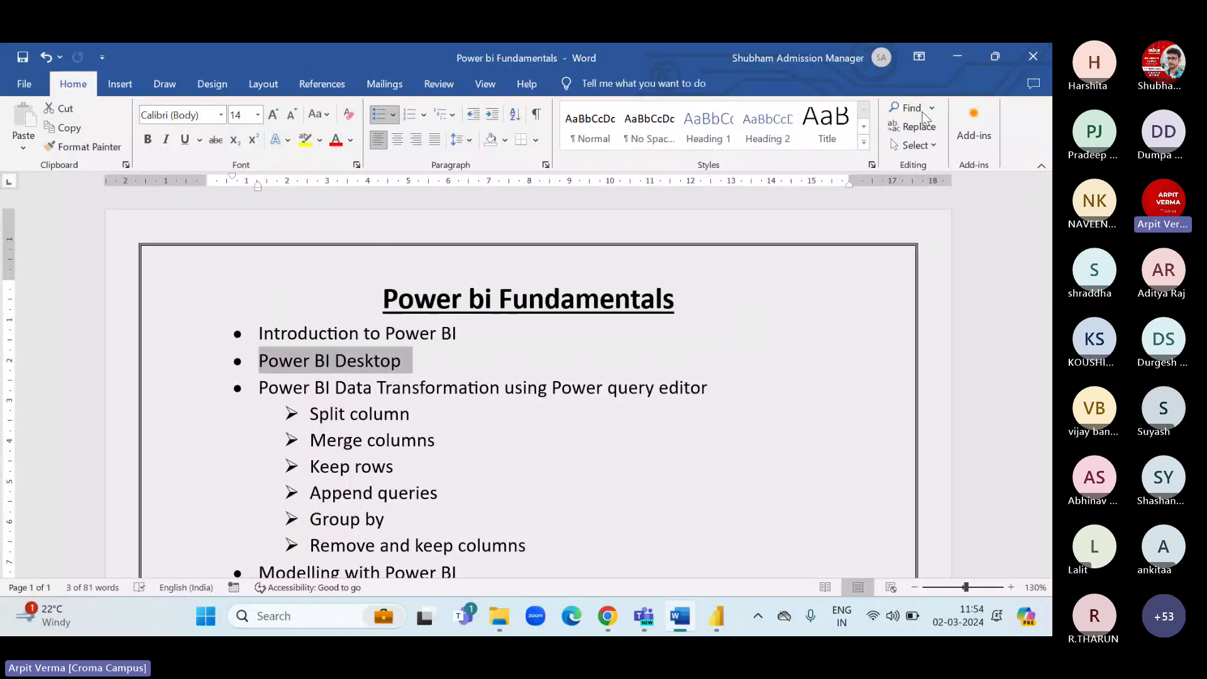
left_click_drag(707, 388, 504, 388)
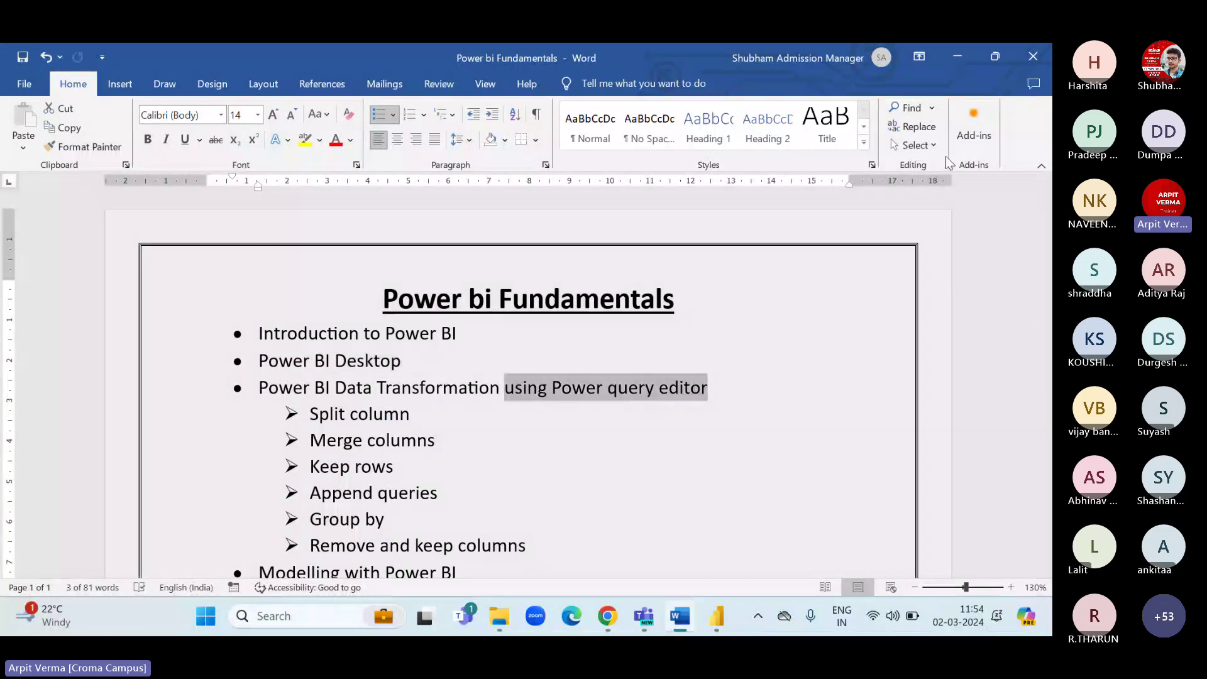
key("alt+Tab")
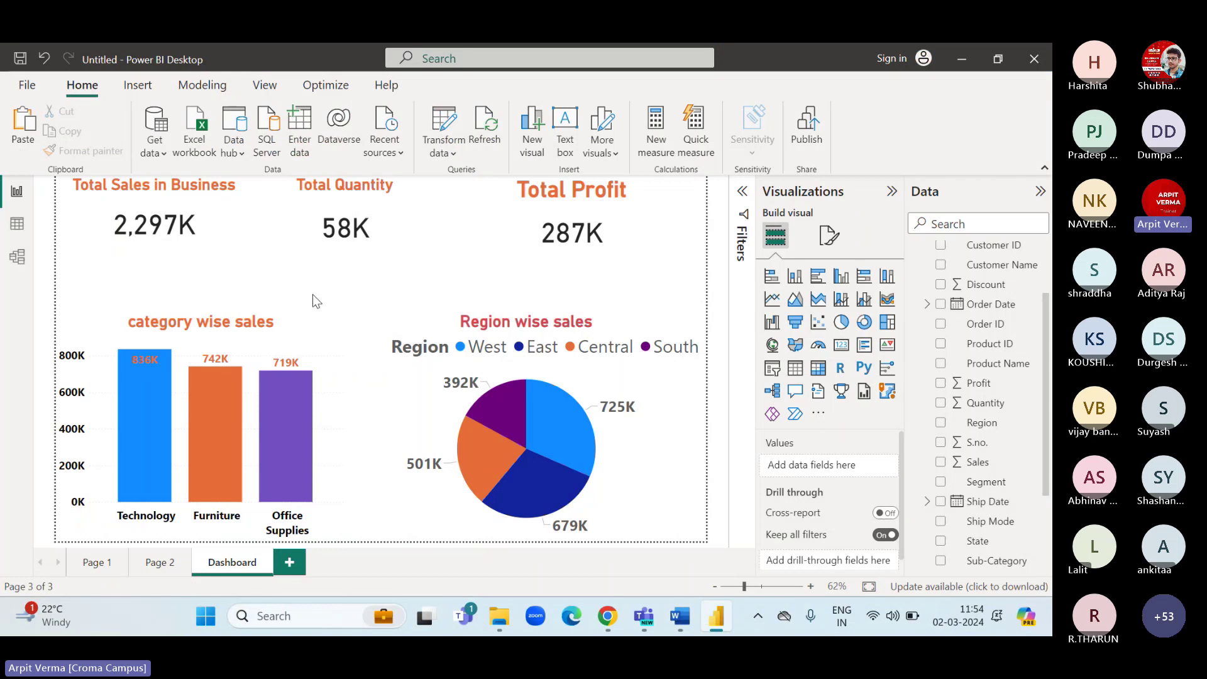
Check the Get data and Transform data menus, then collapse Orders in the Data pane.
left_click(155, 146)
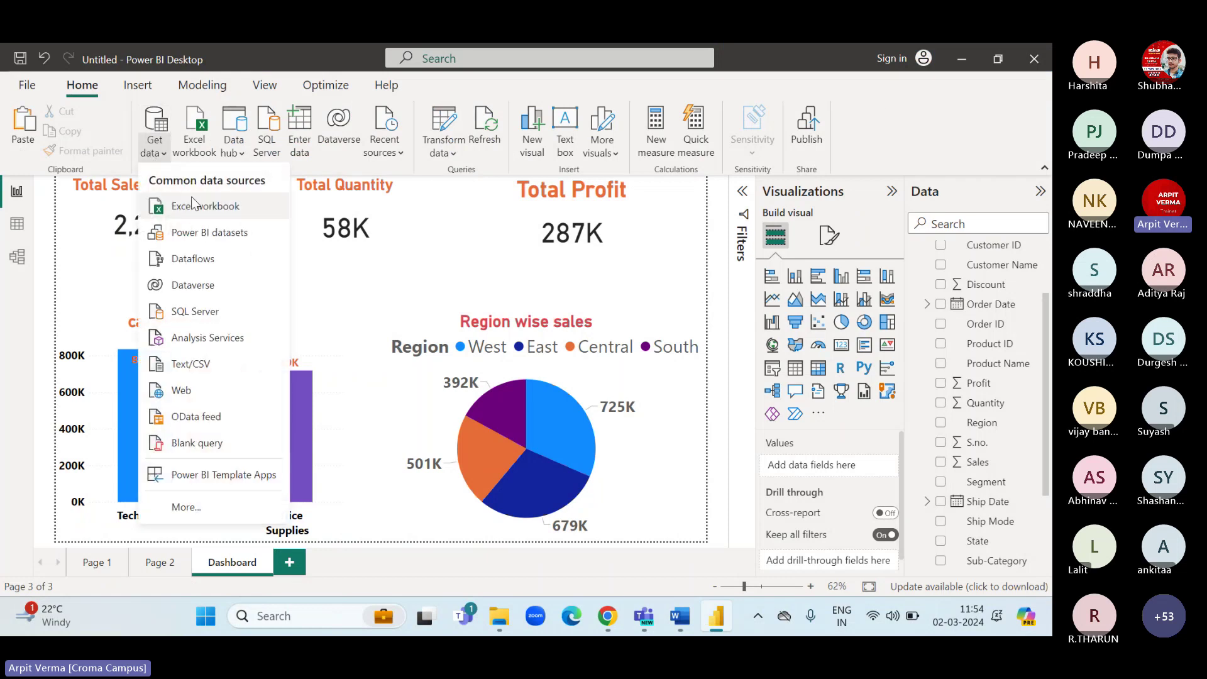
left_click(318, 286)
left_click(444, 152)
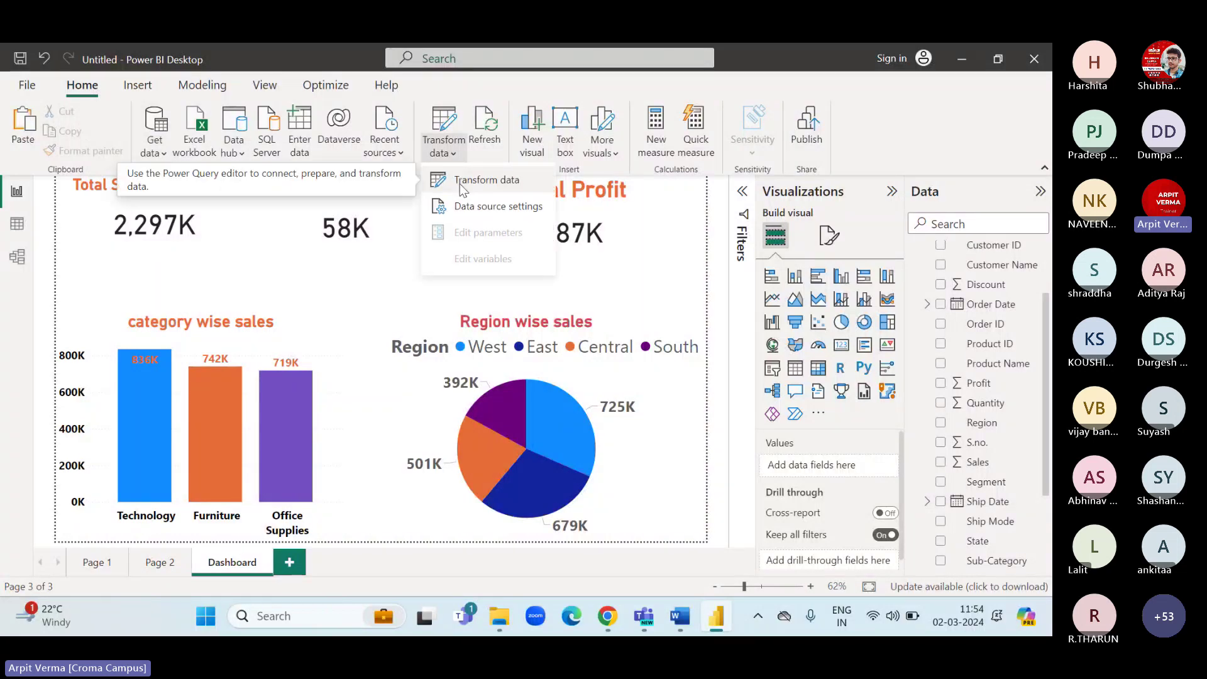
left_click(377, 284)
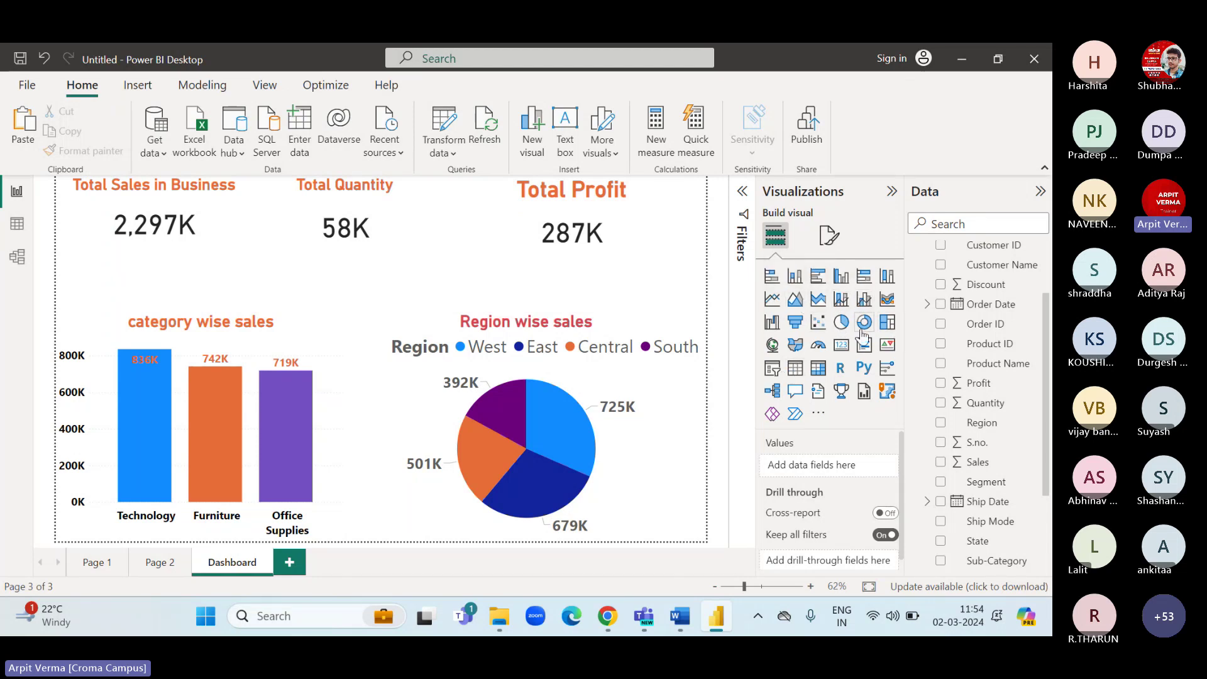
scroll(966, 351, "up", 2)
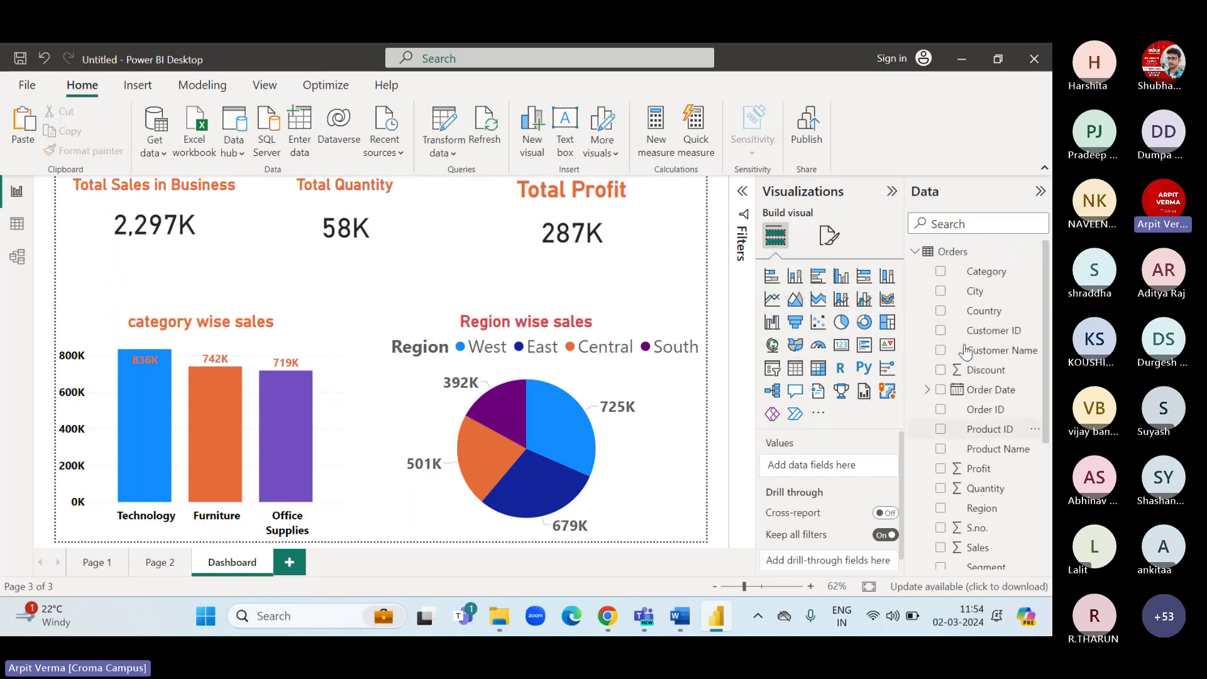
left_click(914, 253)
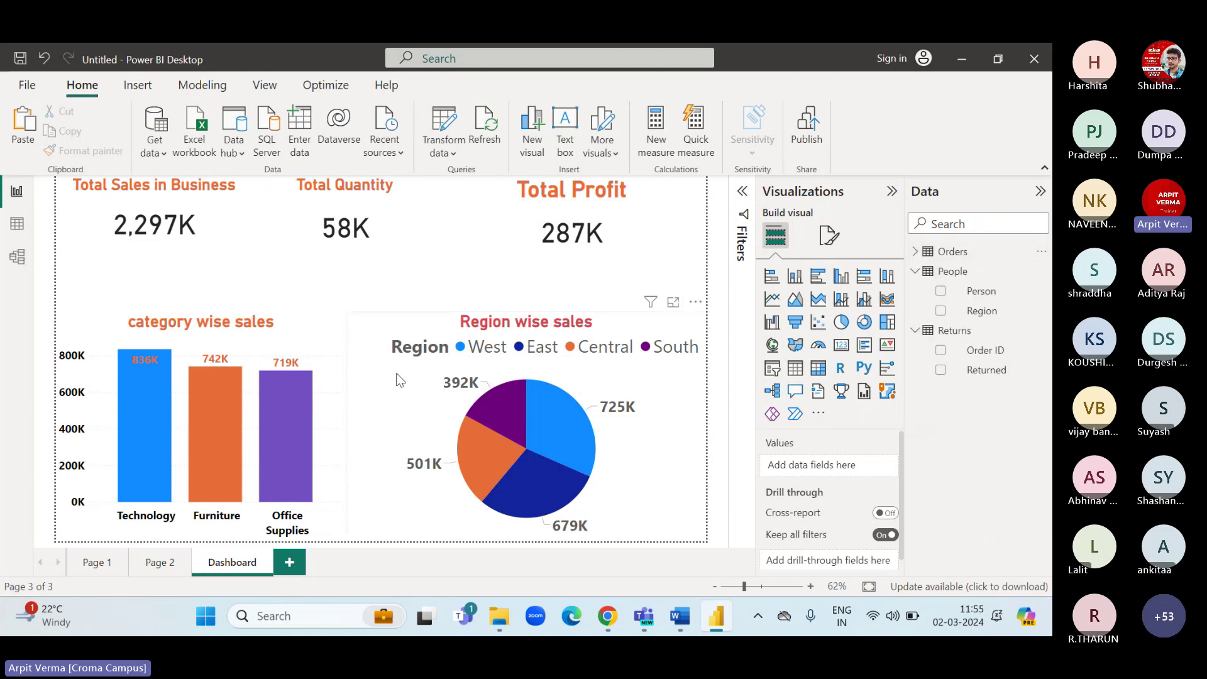
Highlight the 'Modelling with Power BI' line in Word's outline, then minimise Word.
left_click(680, 616)
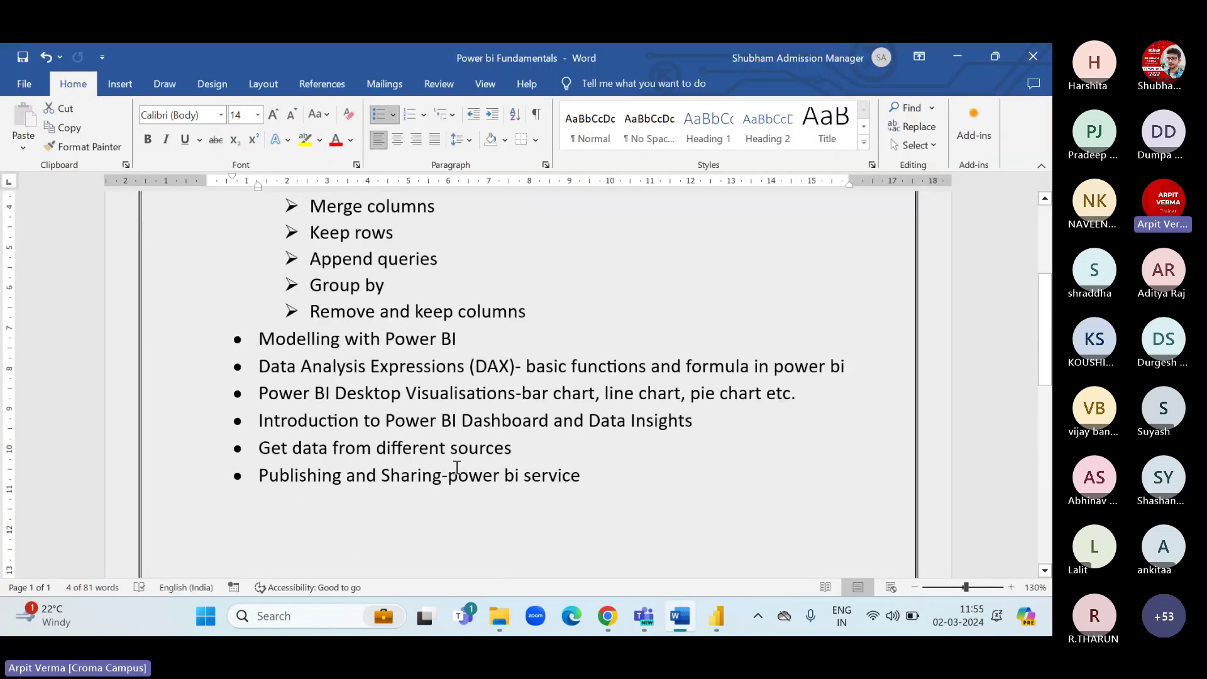
scroll(456, 468, "down", 1)
scroll(457, 469, "down", 3)
scroll(455, 466, "down", 2)
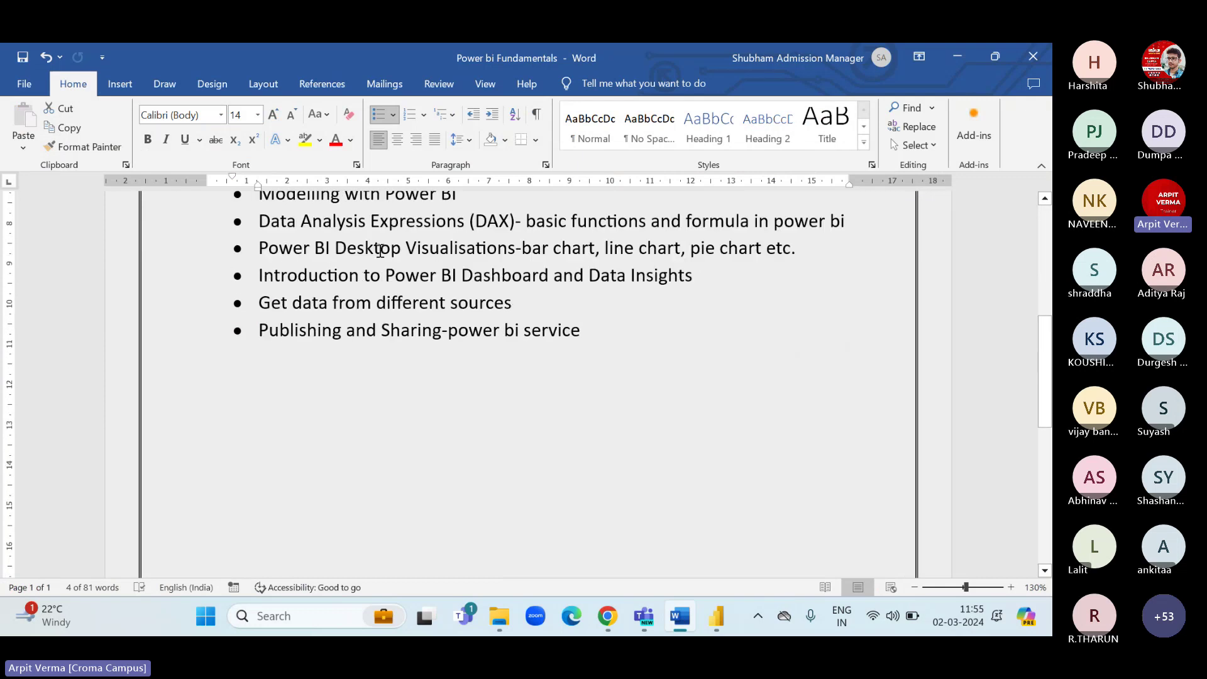
scroll(293, 212, "up", 1)
left_click_drag(259, 216, 440, 223)
left_click(473, 218)
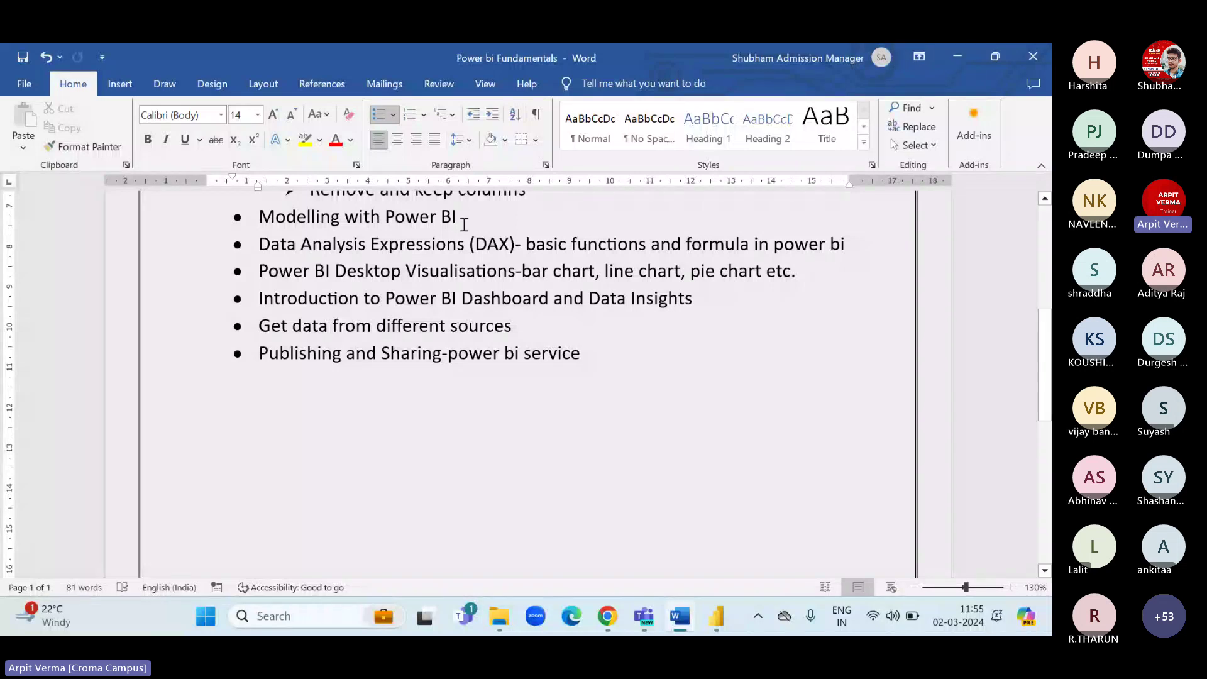
left_click_drag(458, 217, 271, 221)
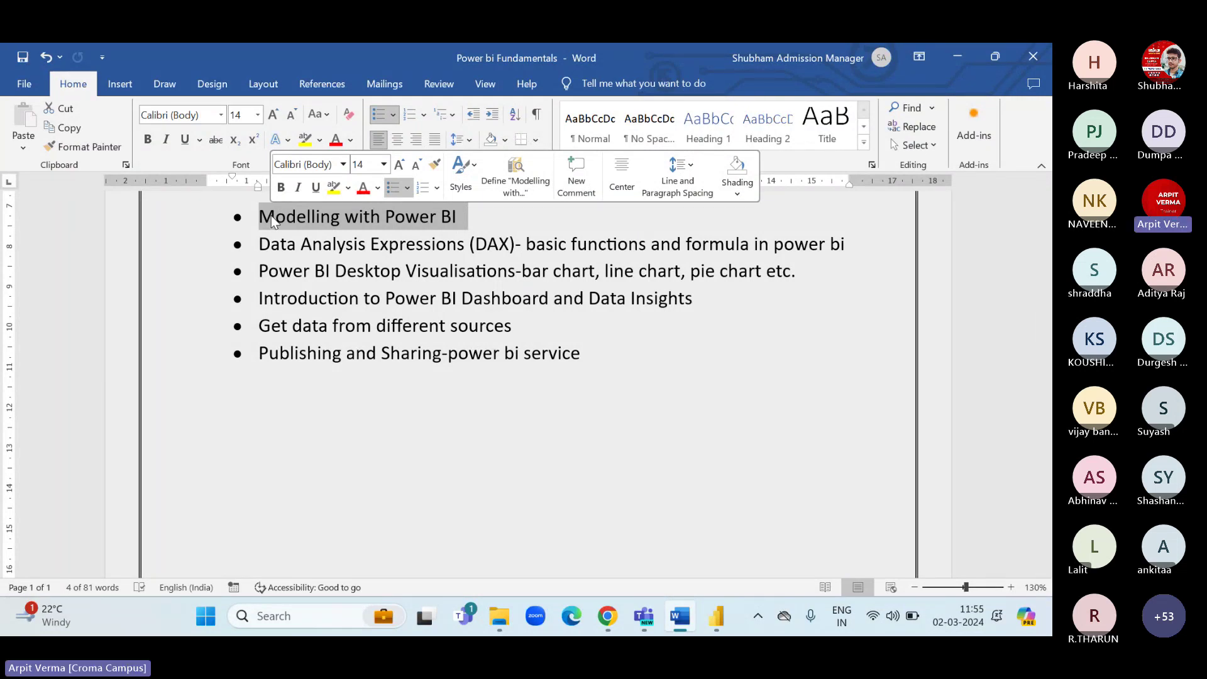
left_click(961, 58)
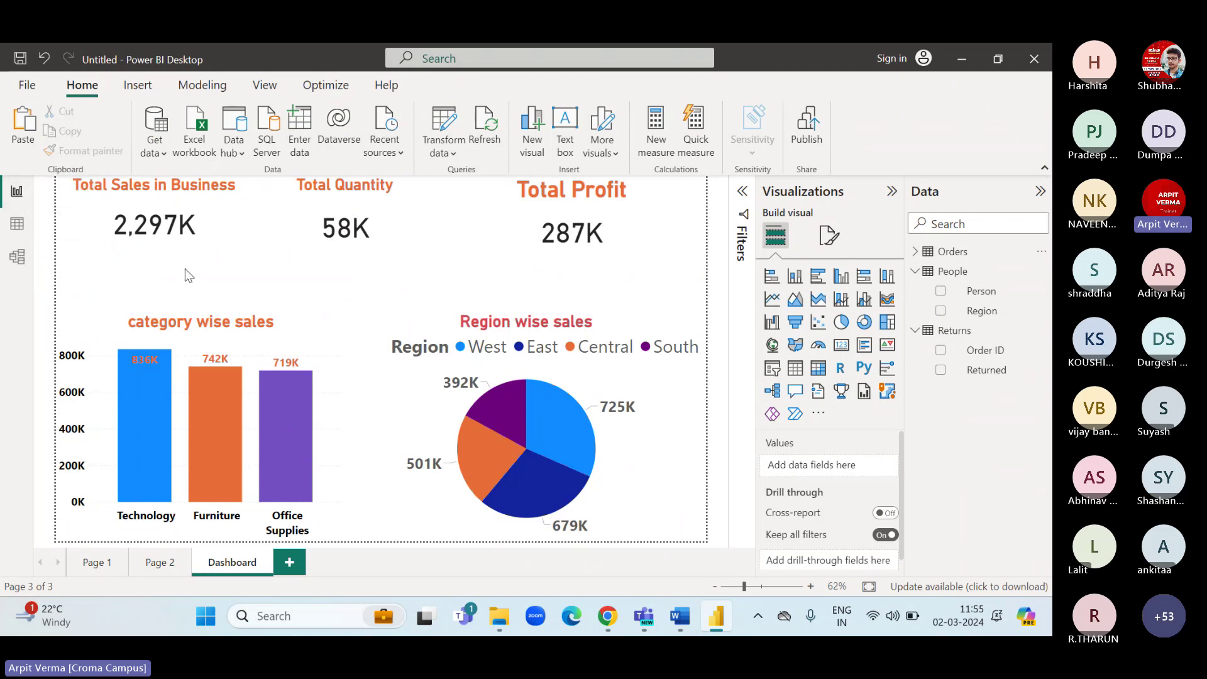
In Model view, collapse Properties and rearrange the People and Returns tables beside Orders.
left_click(16, 226)
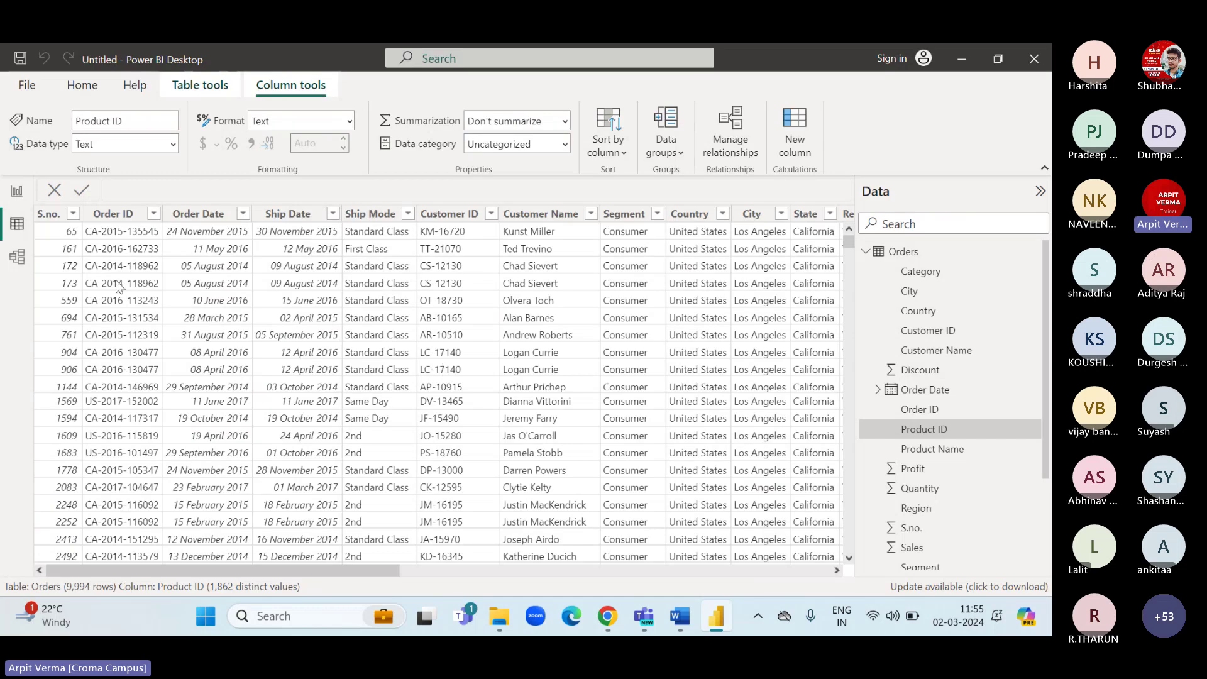
left_click(17, 258)
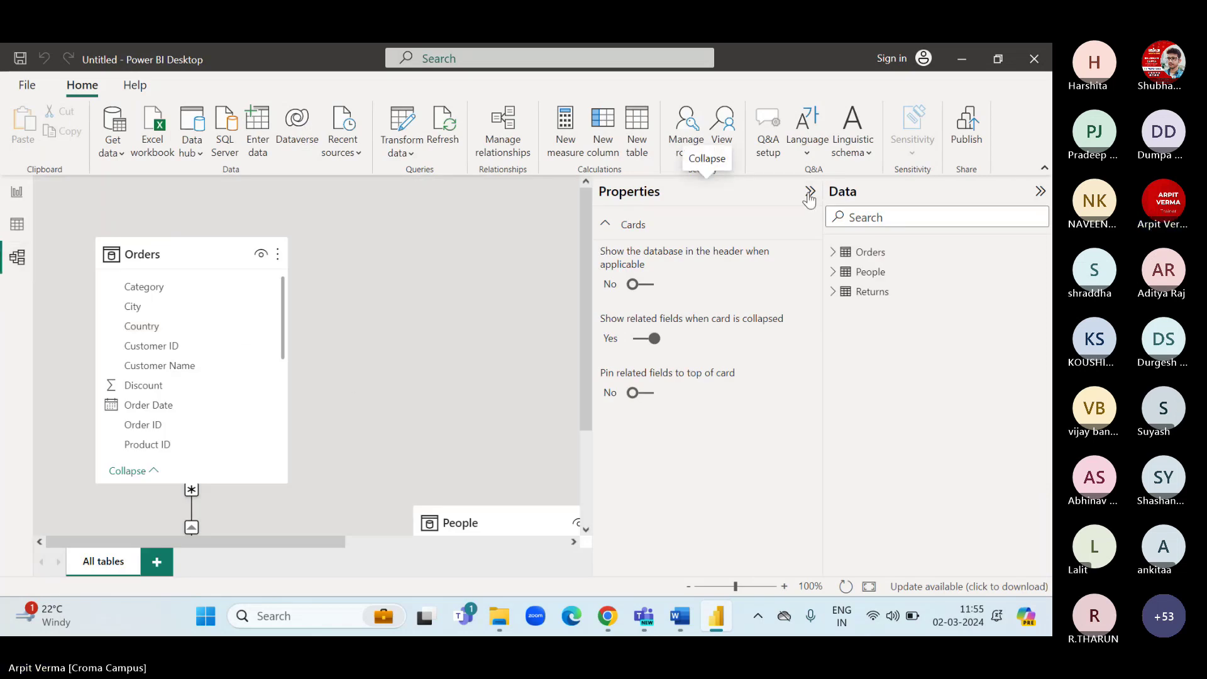
left_click(810, 192)
scroll(503, 359, "down", 1)
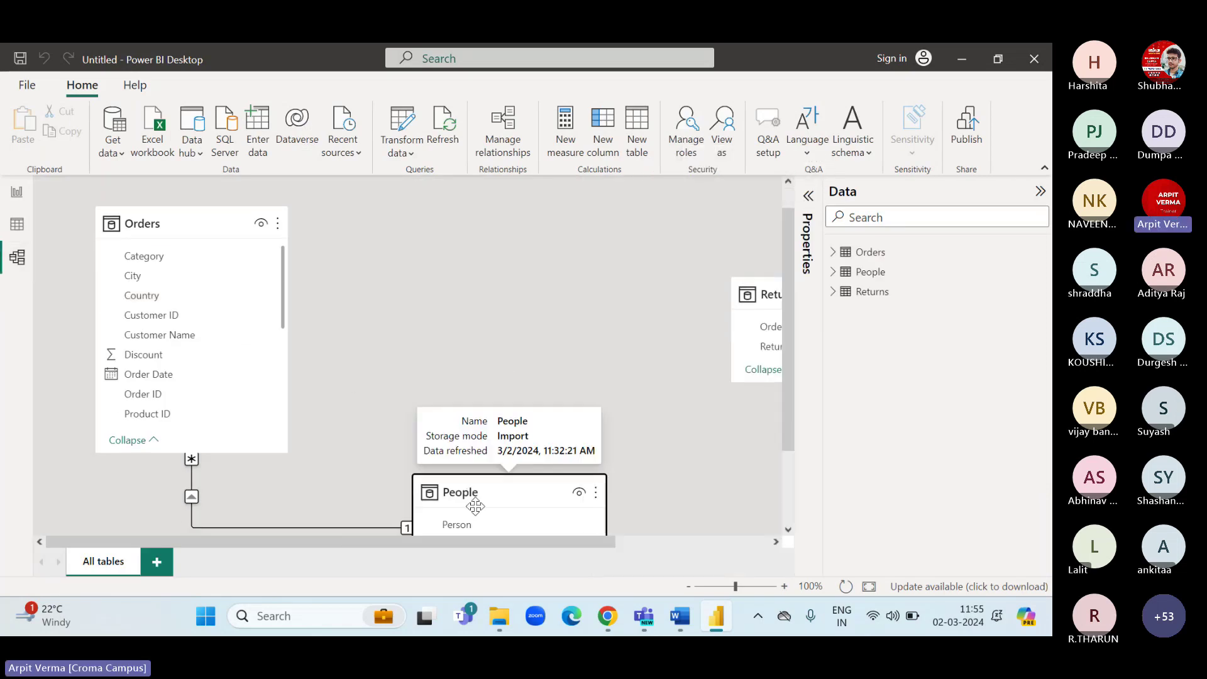
left_click_drag(475, 506, 484, 304)
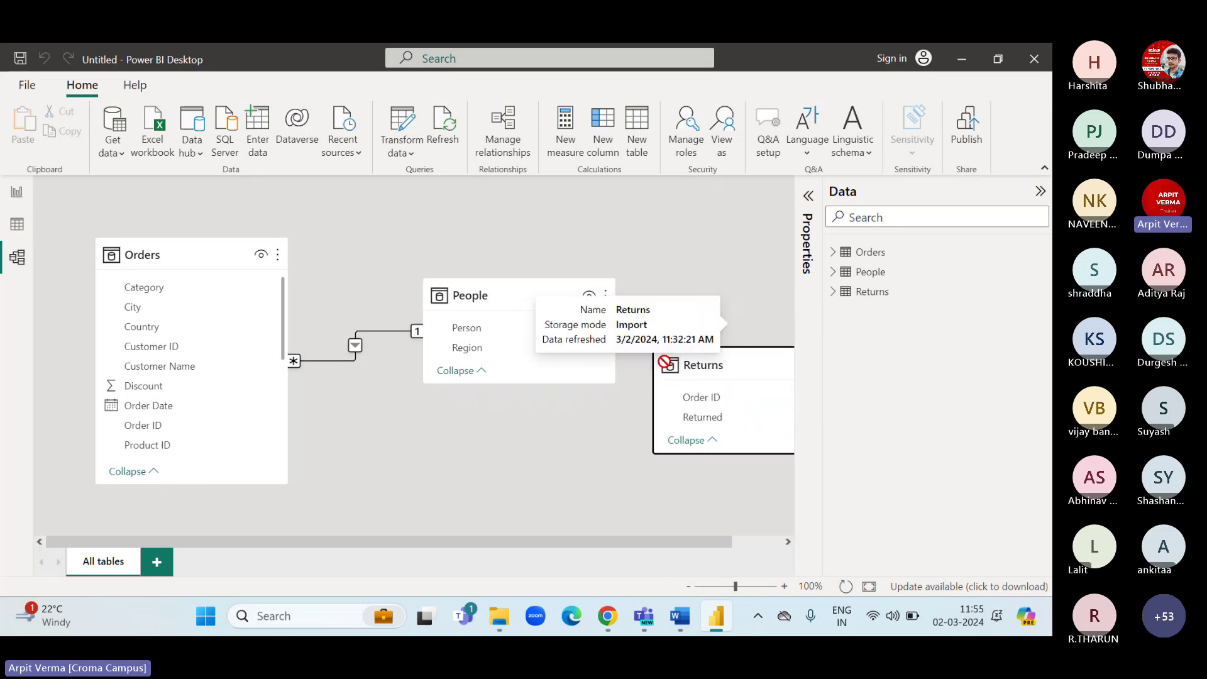
left_click_drag(664, 362, 411, 445)
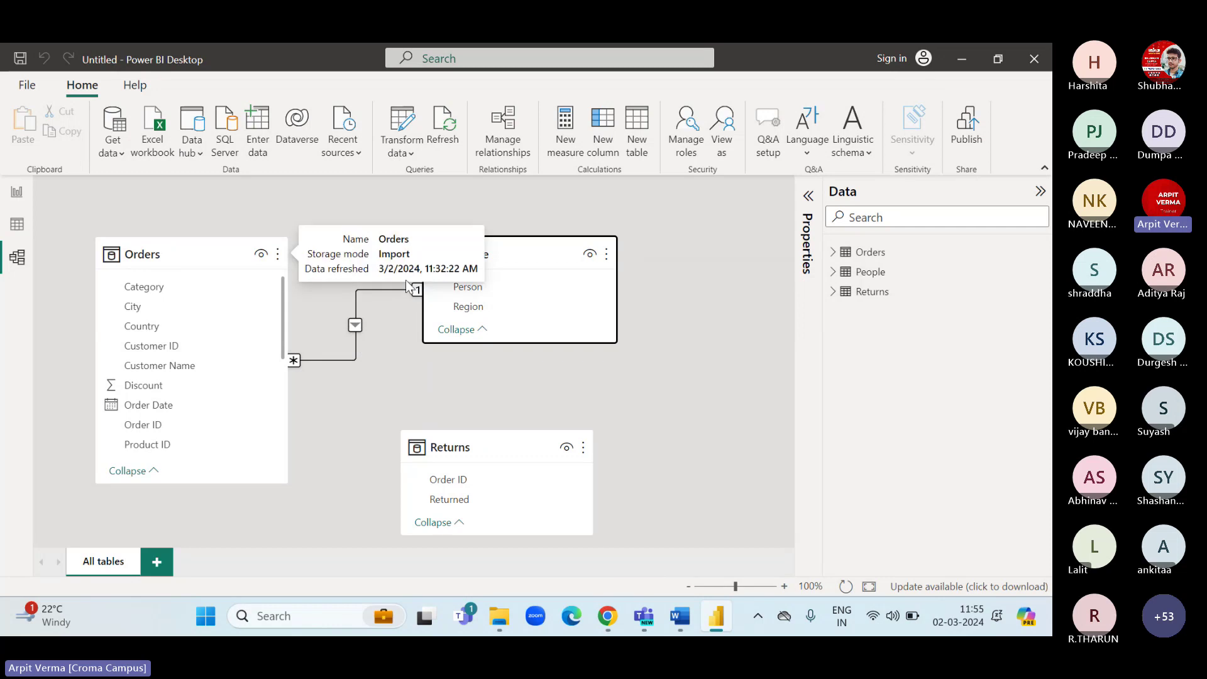
Delete the Orders–People relationship and nudge the Returns table into place.
right_click(353, 326)
left_click(377, 338)
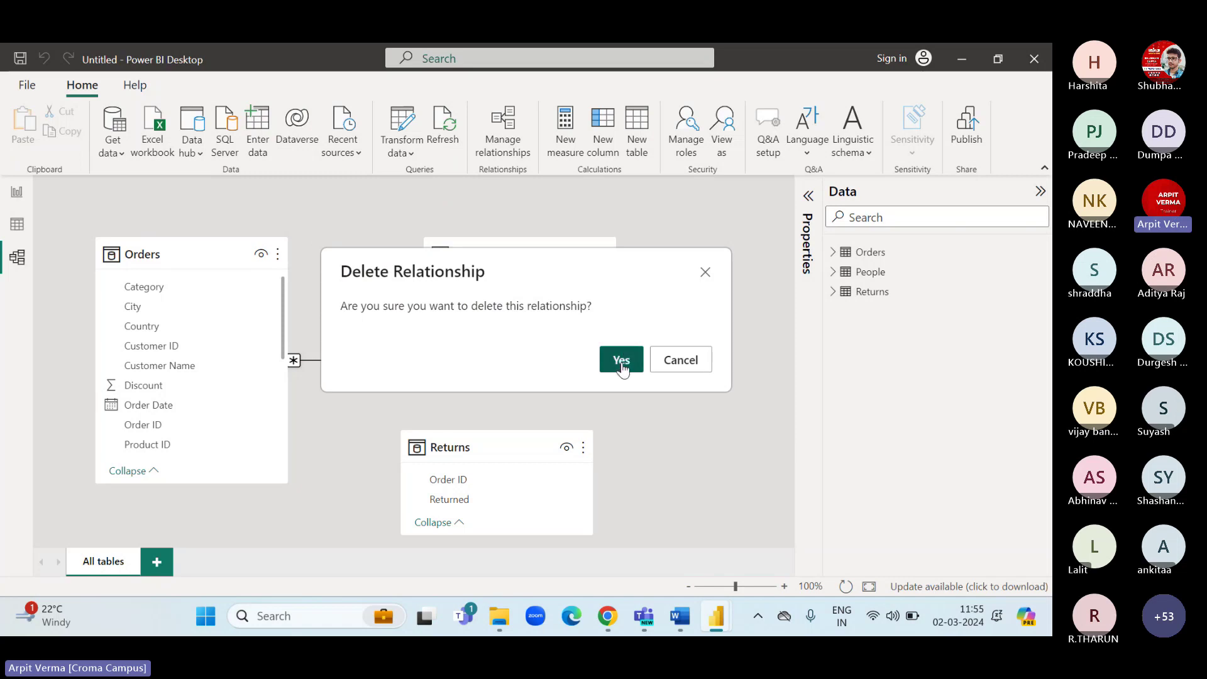
left_click(620, 361)
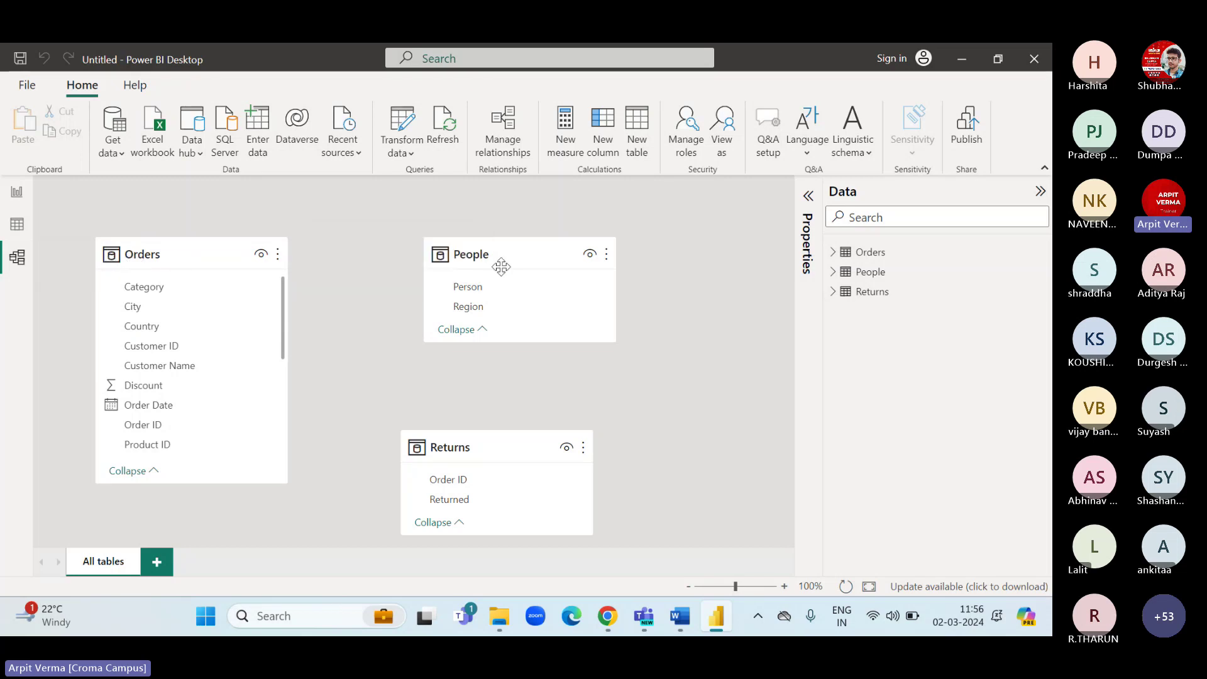
left_click_drag(480, 447, 517, 428)
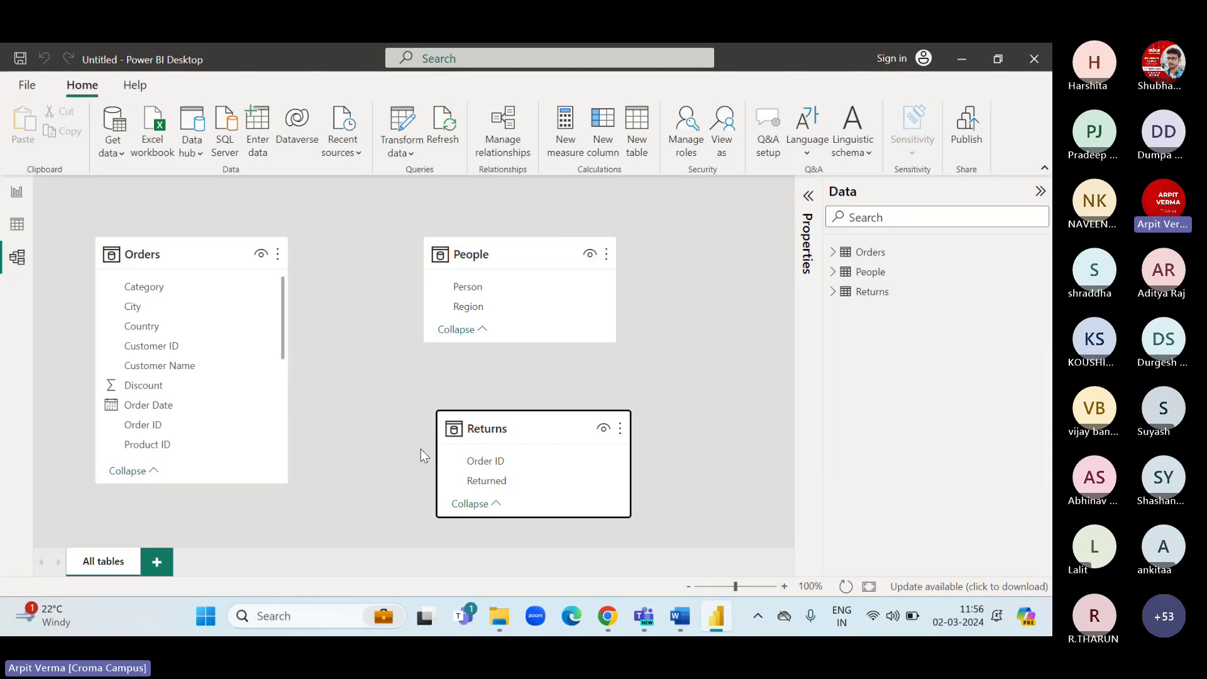
left_click(15, 192)
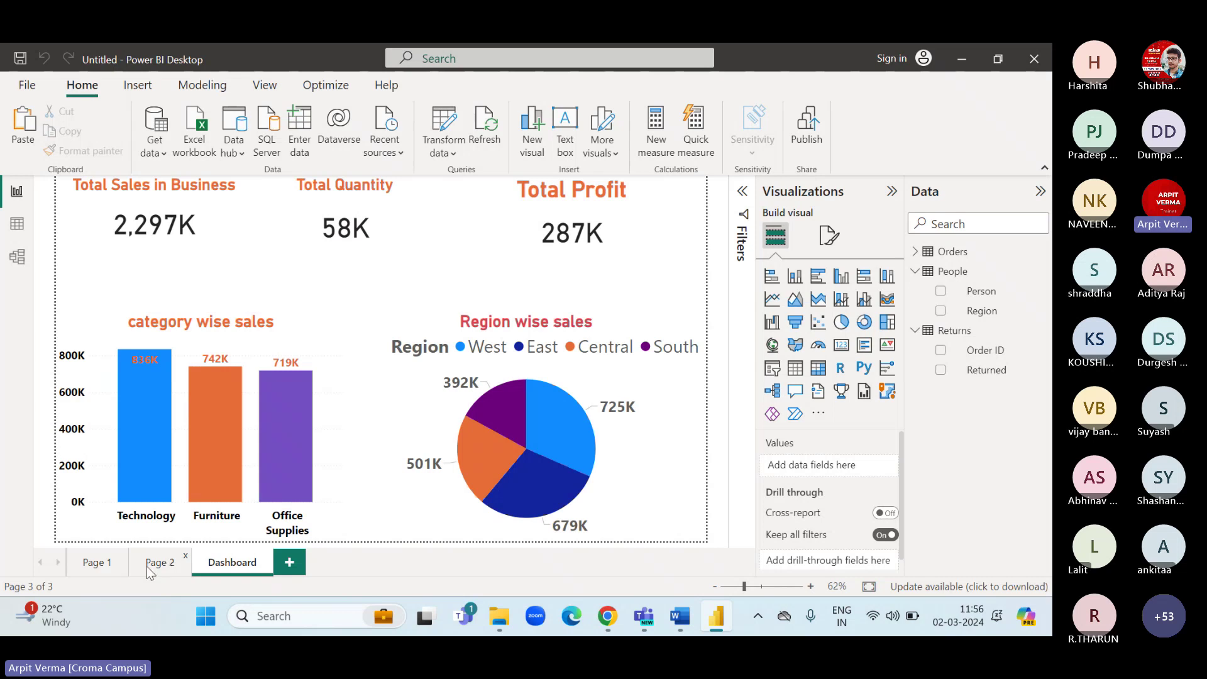
double_click(148, 563)
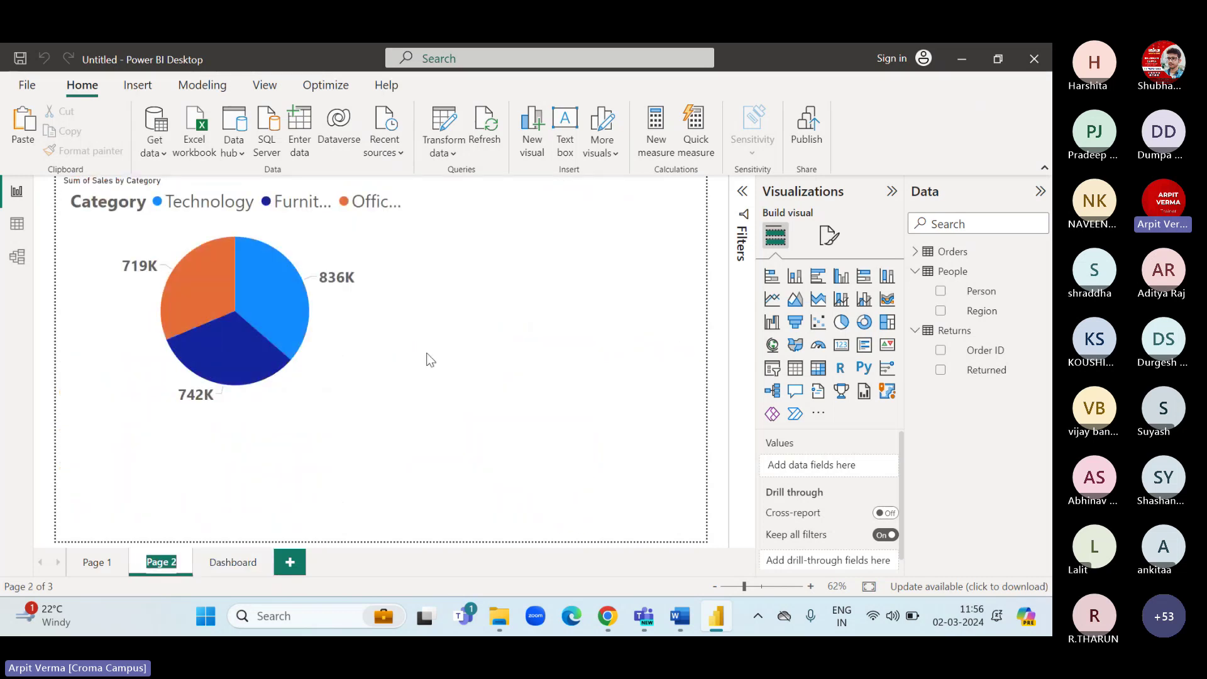
left_click(396, 383)
left_click(399, 421)
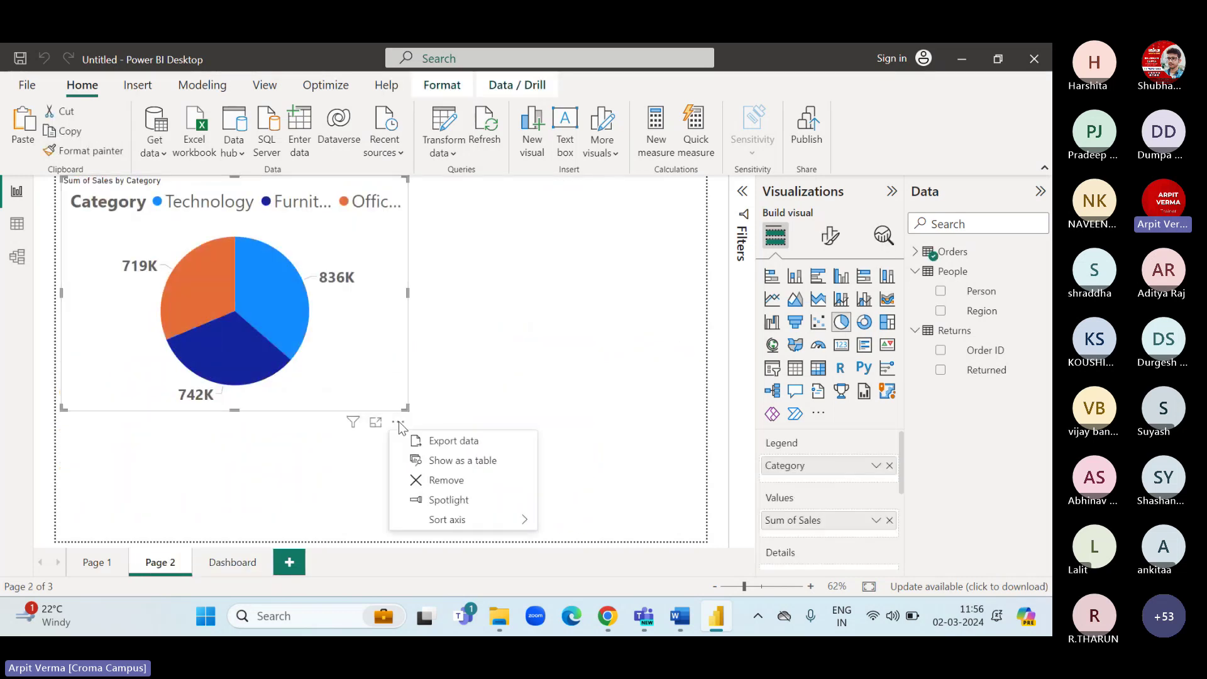
left_click(457, 481)
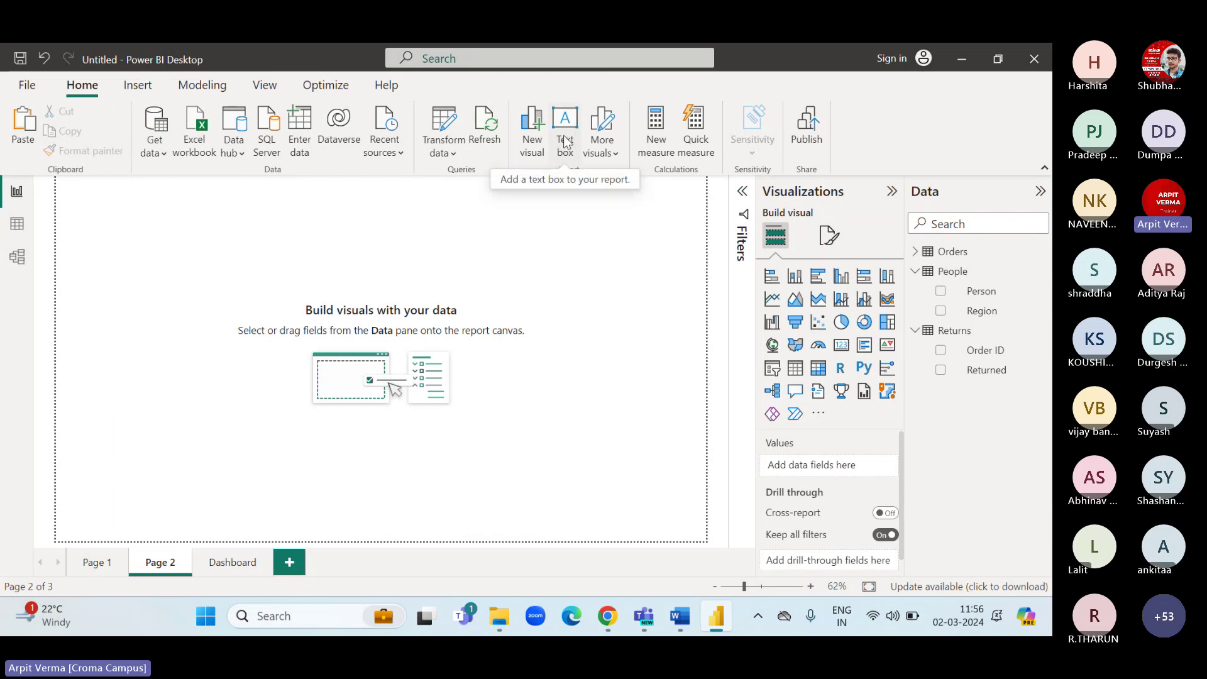
left_click(569, 158)
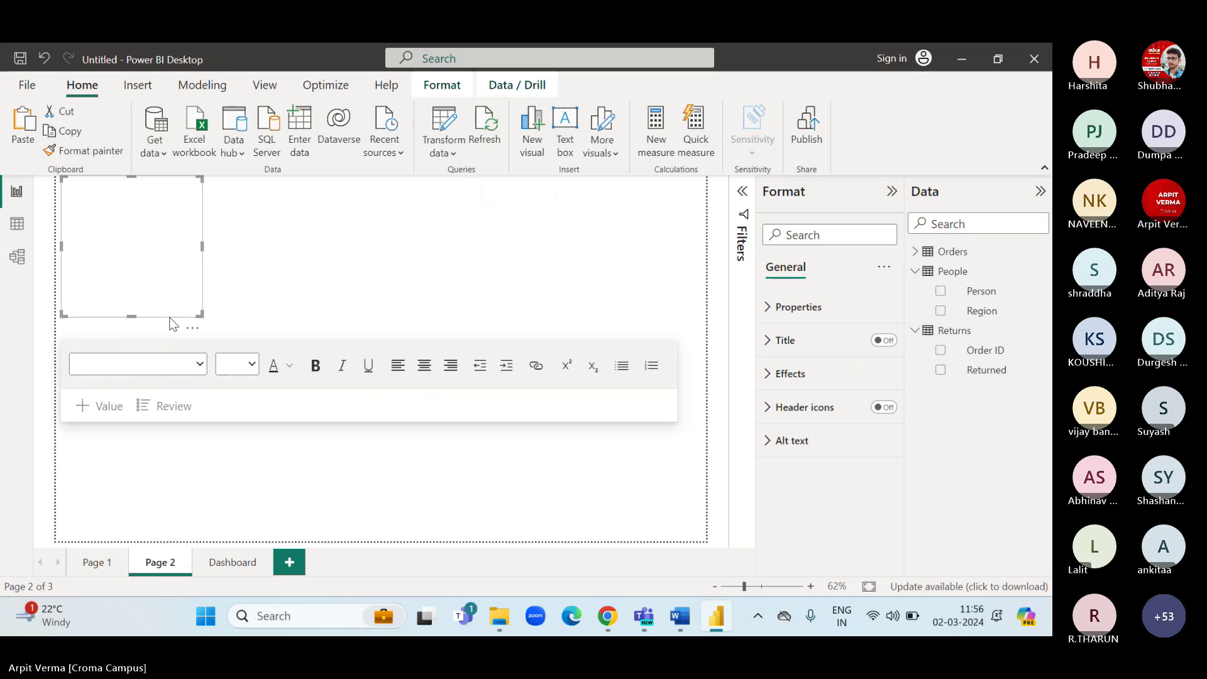
type("To sh")
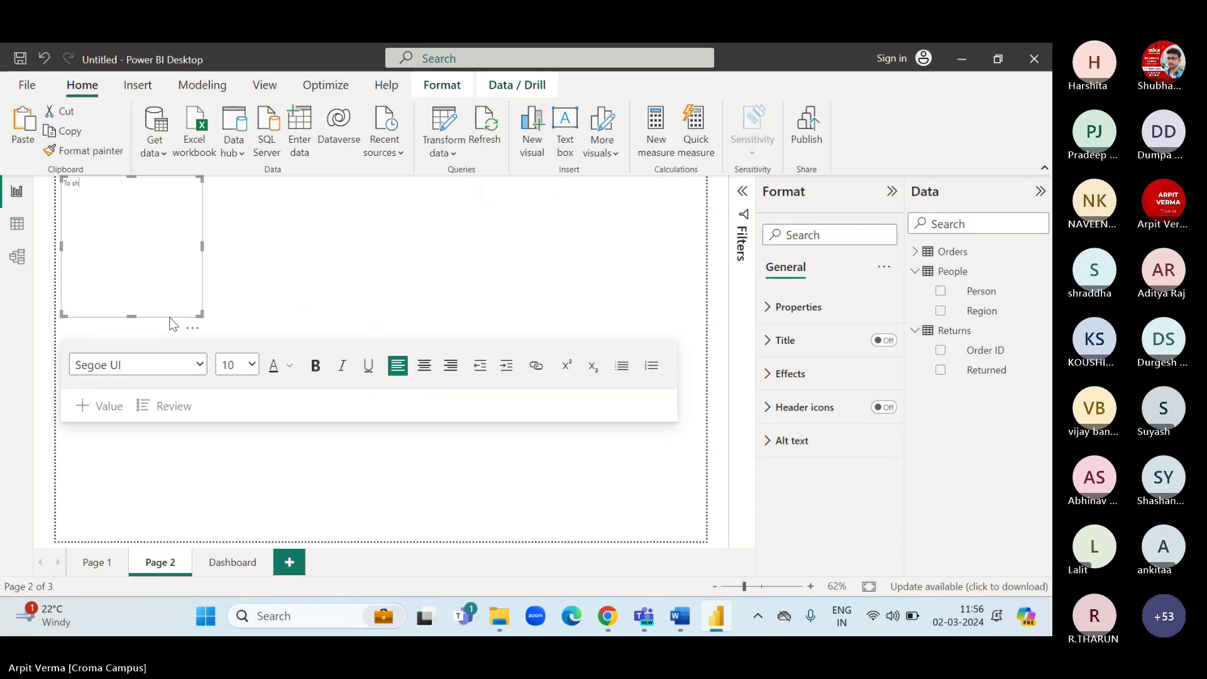
type("ow which pro")
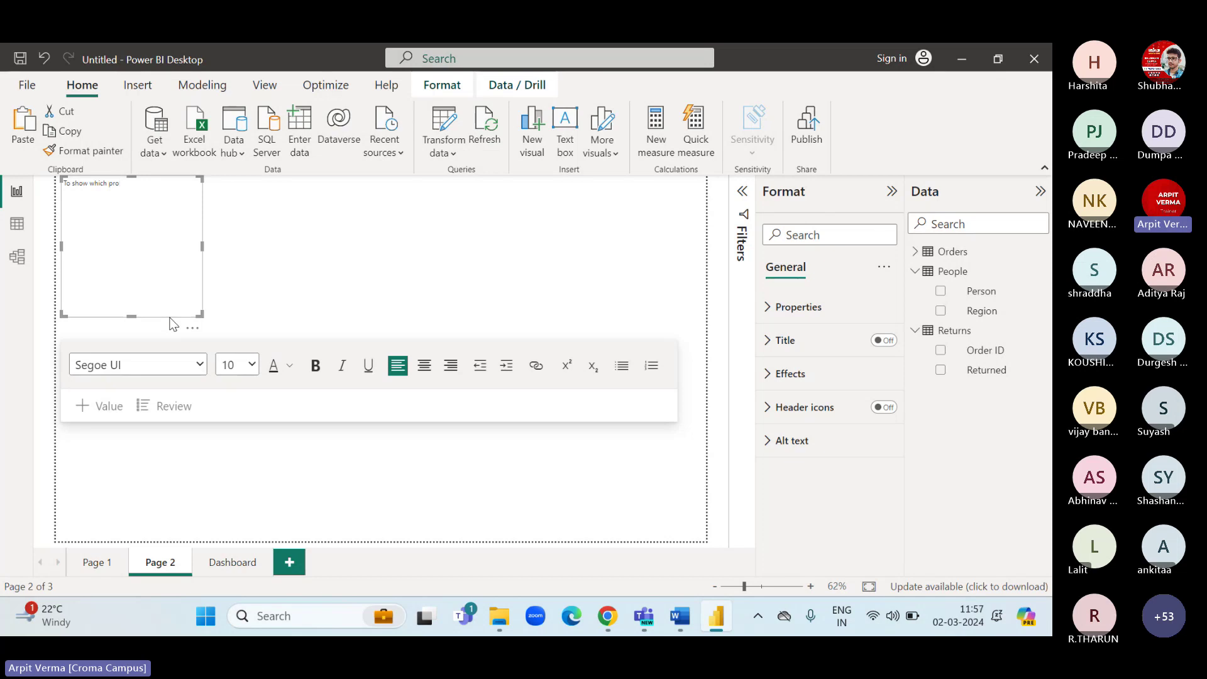
type("duct")
type(" is")
type(" d")
type("elibved")
key("BackSpace")
key("BackSpace")
key("BackSpace")
key("BackSpace")
key("BackSpace")
type("vered or which one is not")
key("ctrl+a")
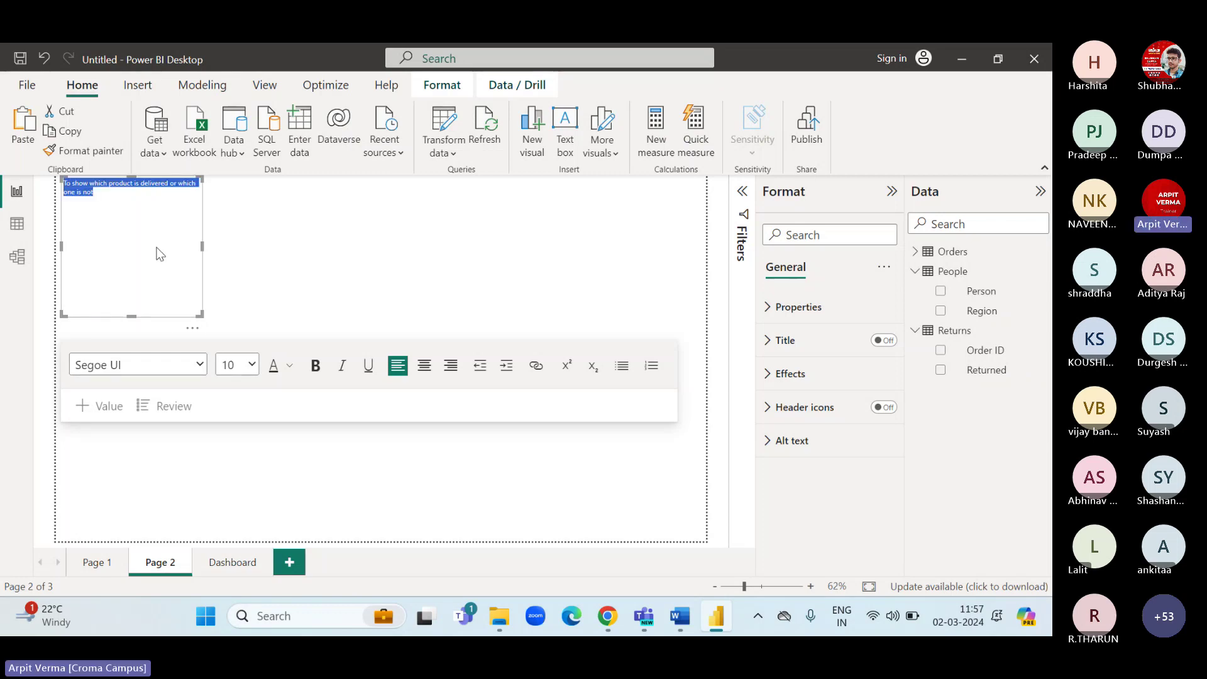
left_click(249, 366)
left_click(241, 289)
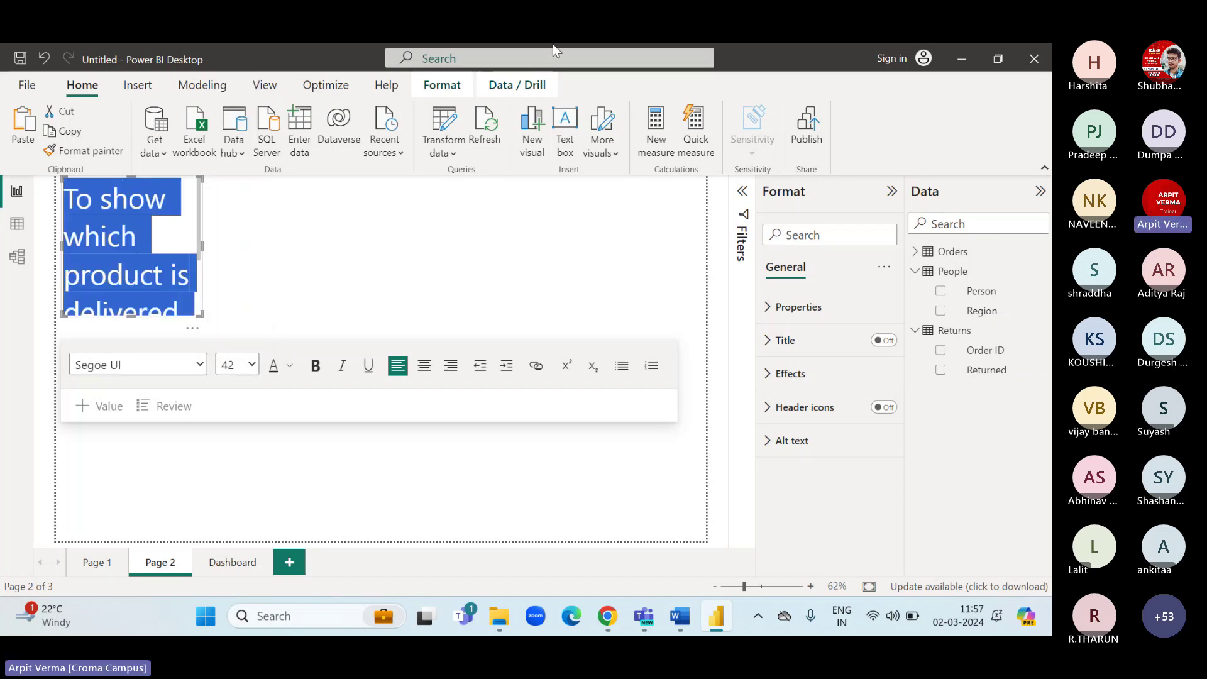
left_click(316, 366)
left_click_drag(200, 314, 702, 256)
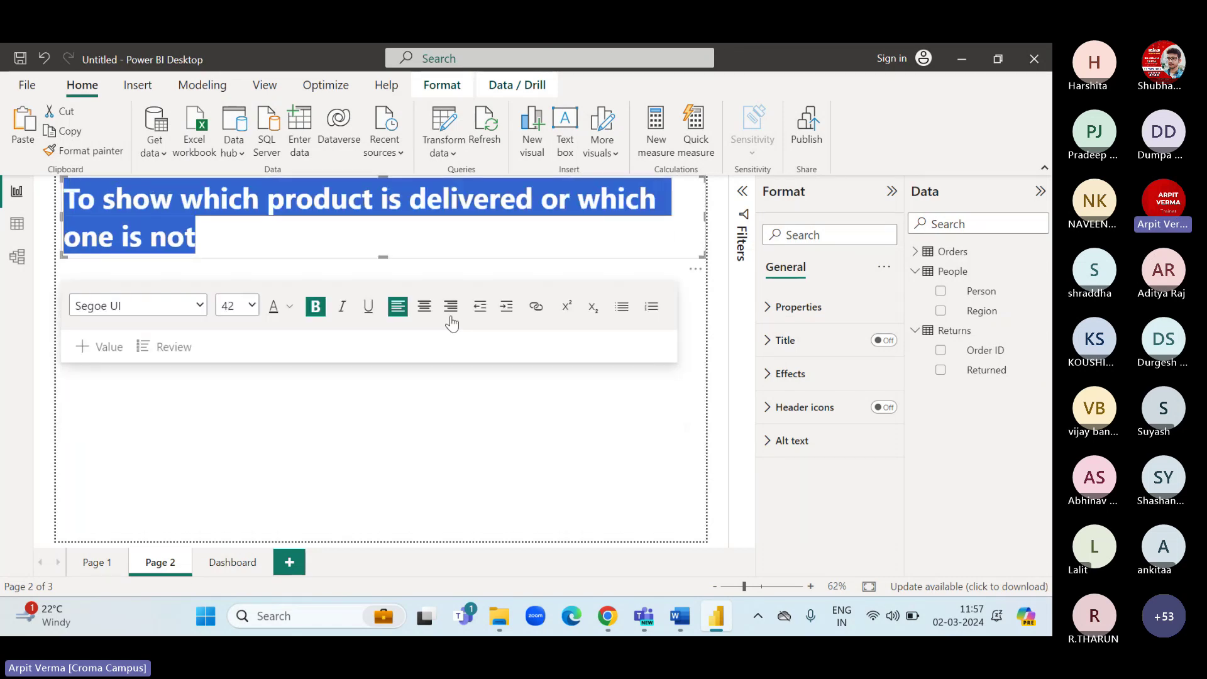
left_click(386, 400)
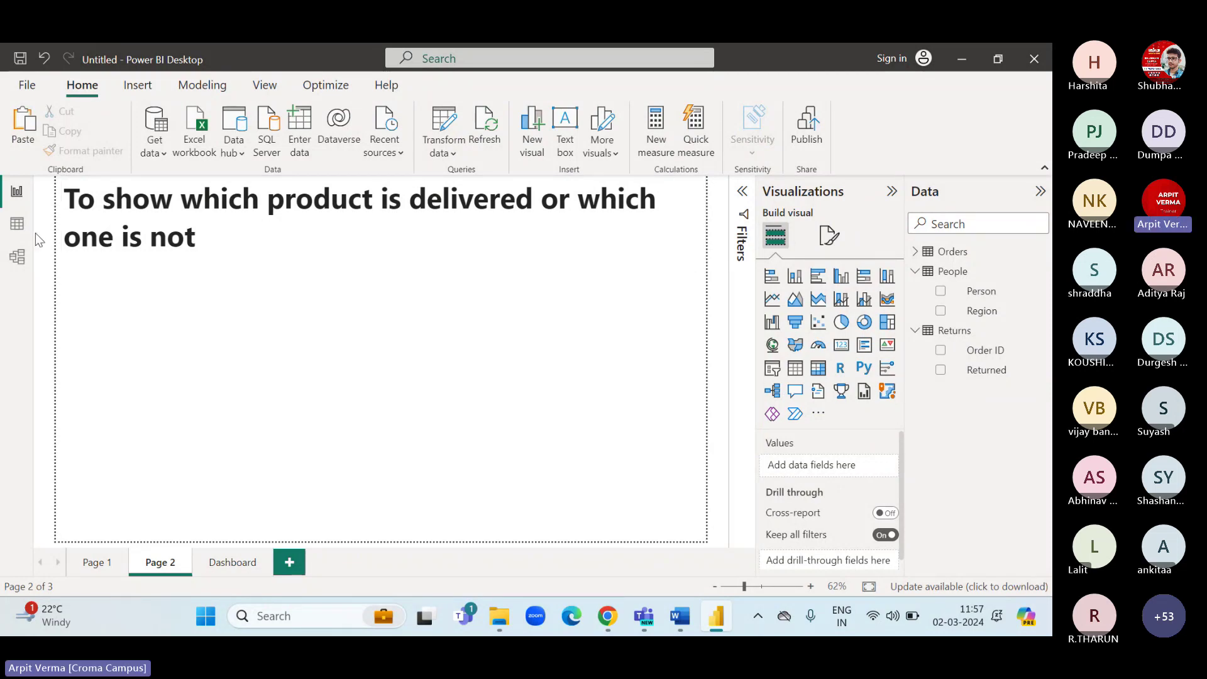
Inspect the Orders table's Order ID column (5,009 distinct values), then collapse Orders in the Data pane.
left_click(16, 231)
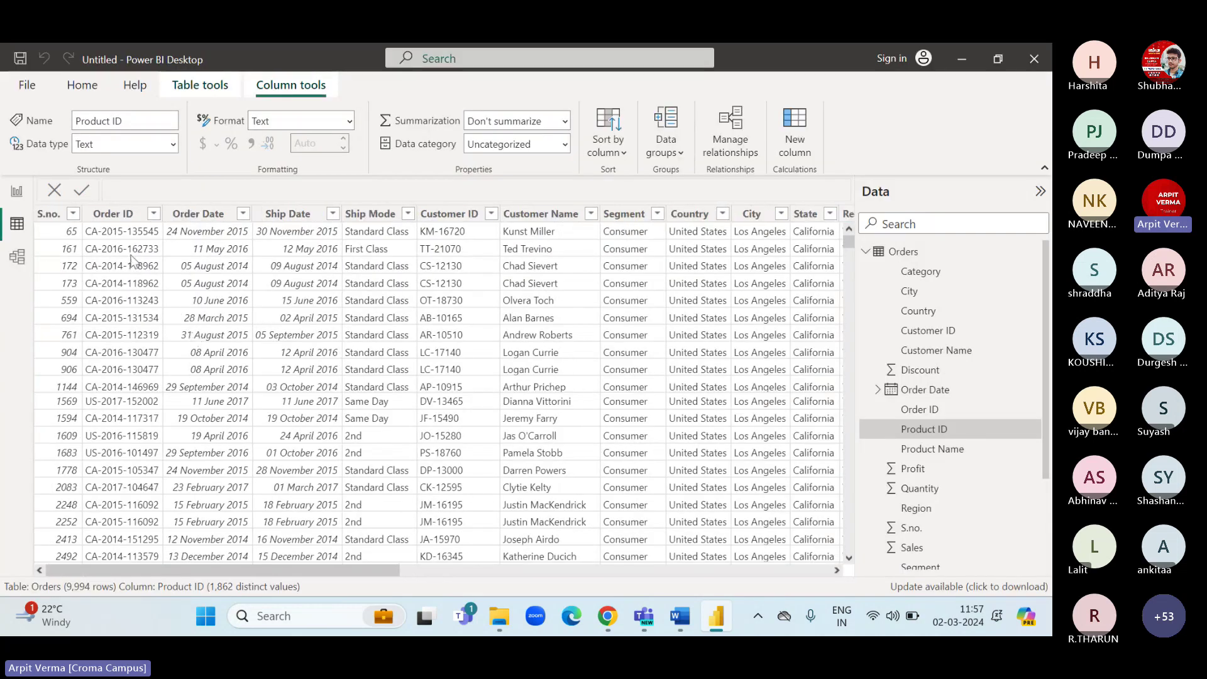
left_click(113, 215)
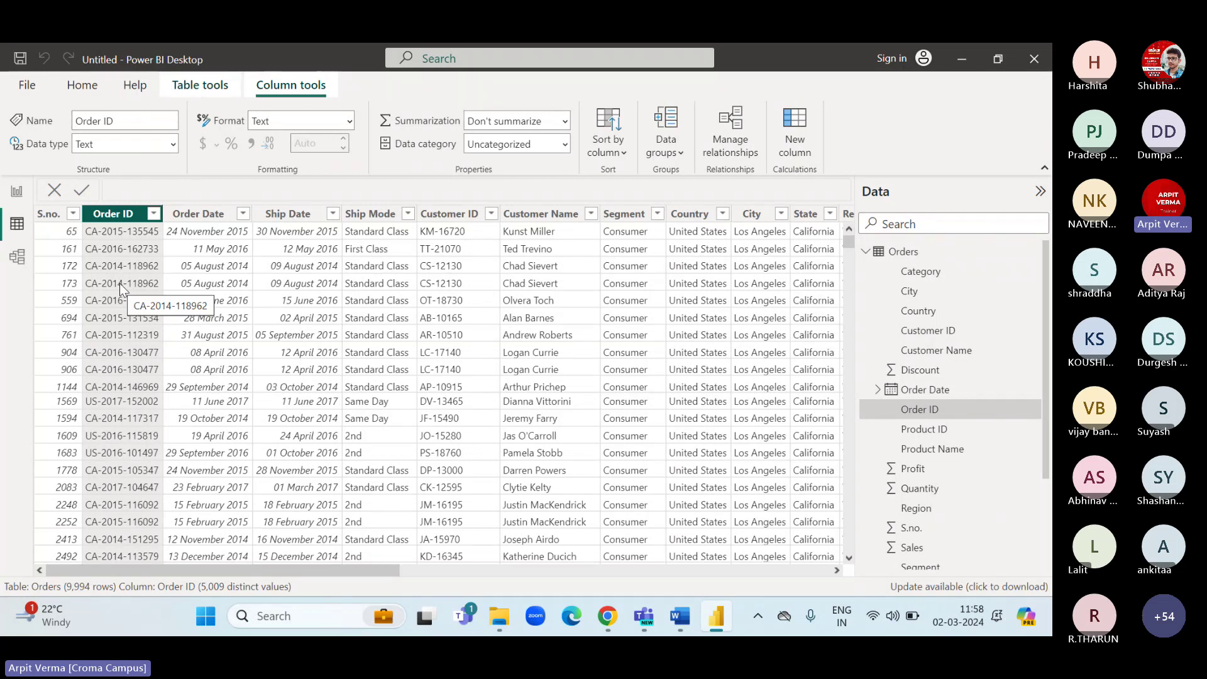
left_click(865, 252)
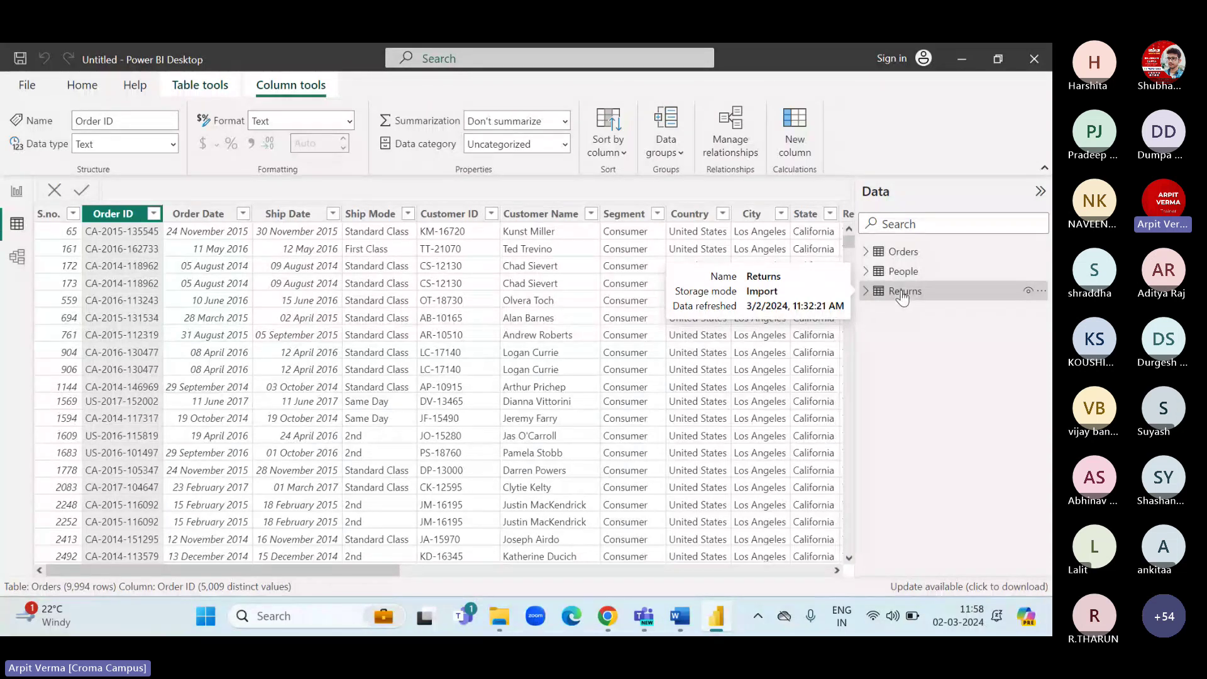
left_click(902, 293)
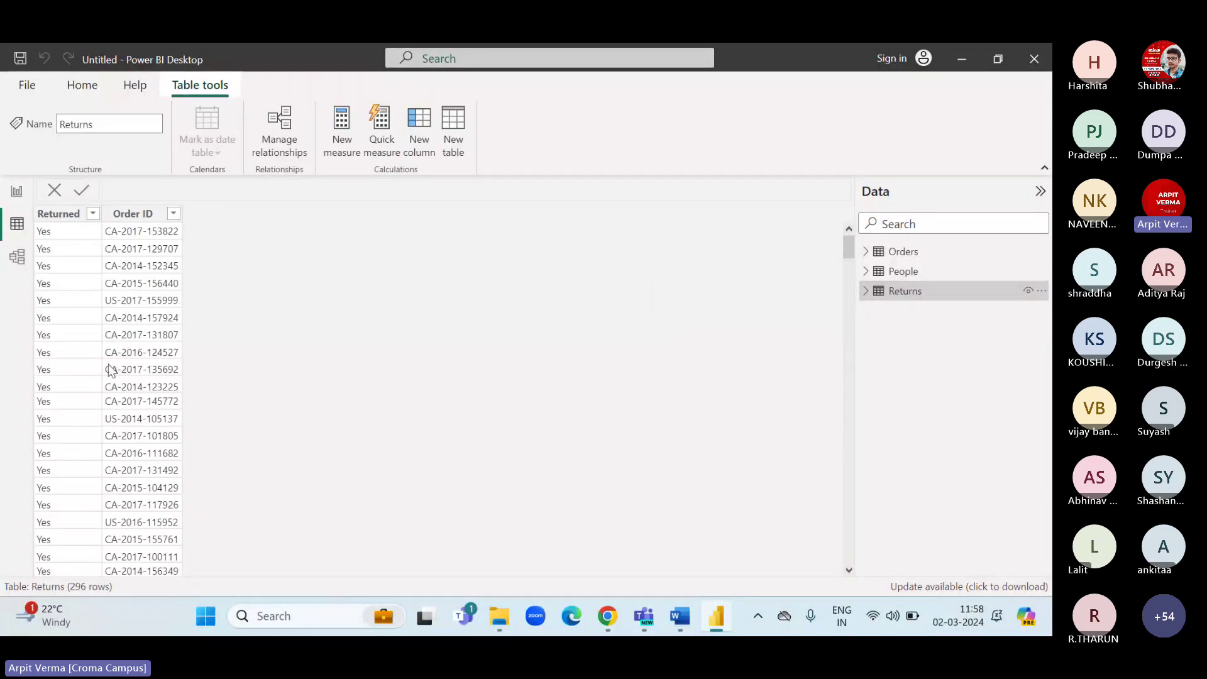
left_click(59, 216)
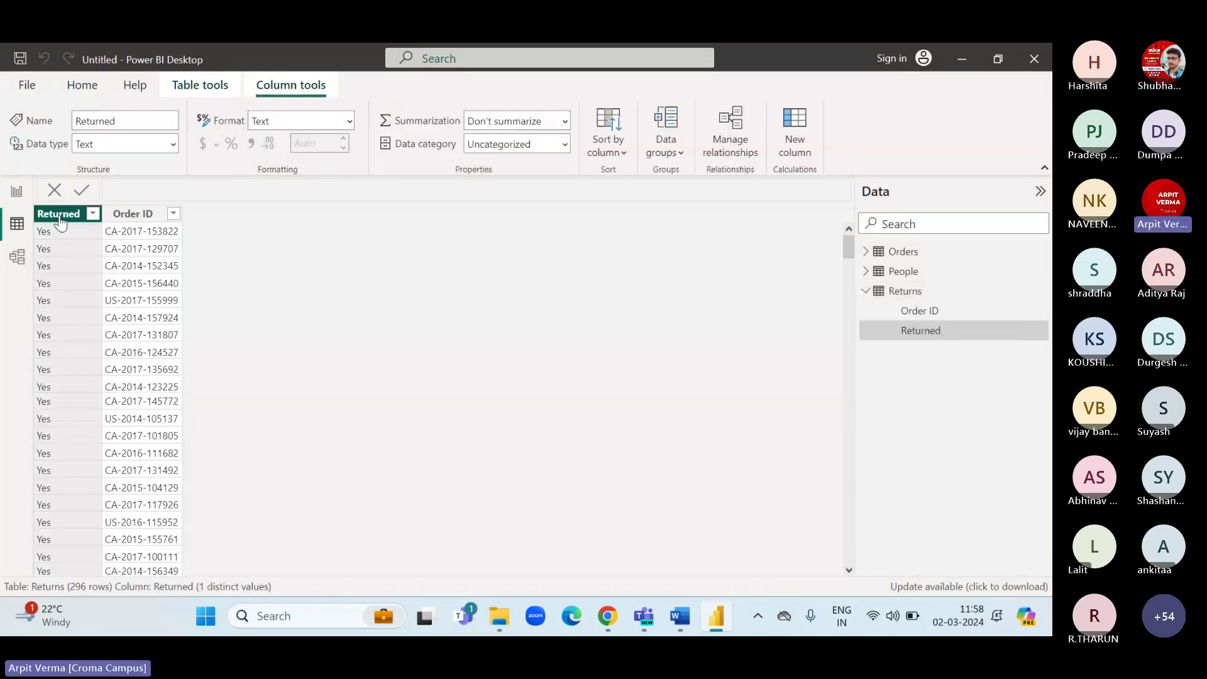
left_click(128, 217)
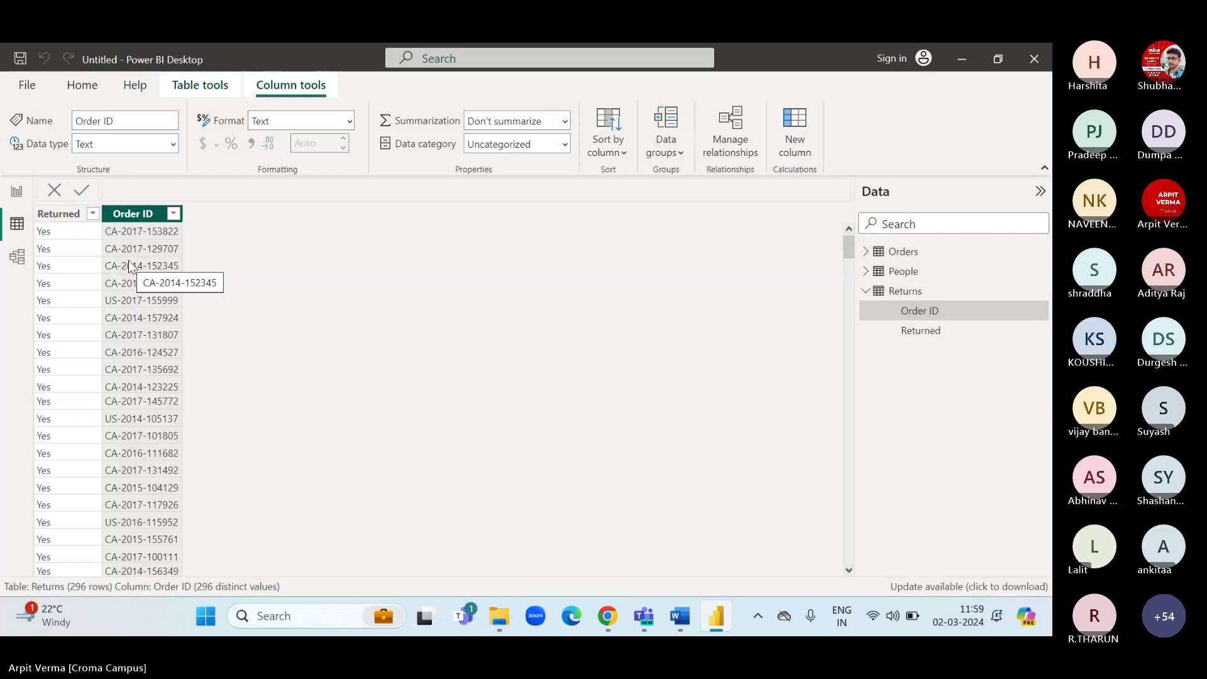
left_click(899, 293)
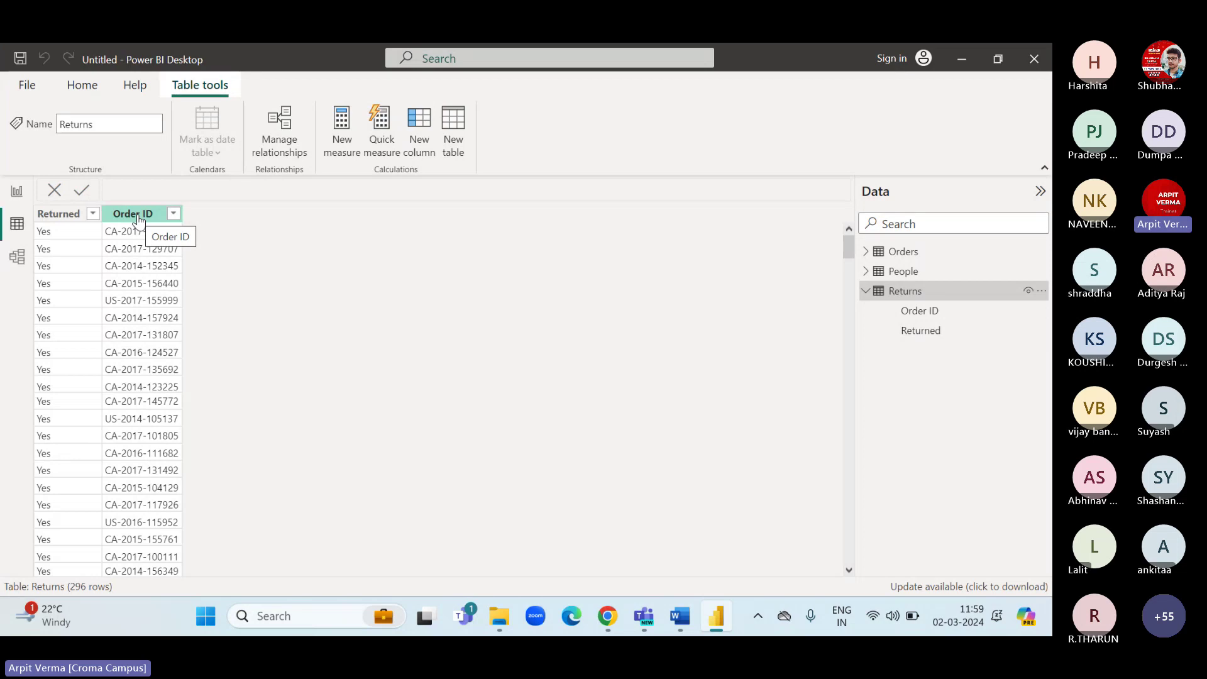
left_click(139, 220)
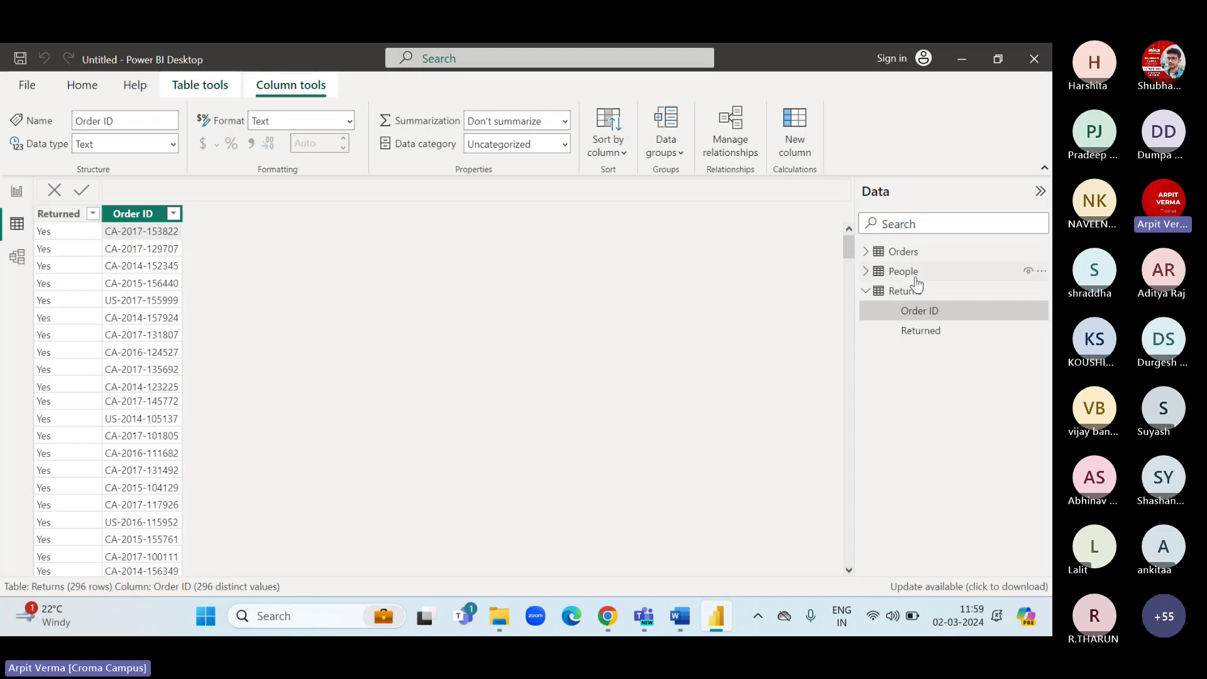
left_click(903, 252)
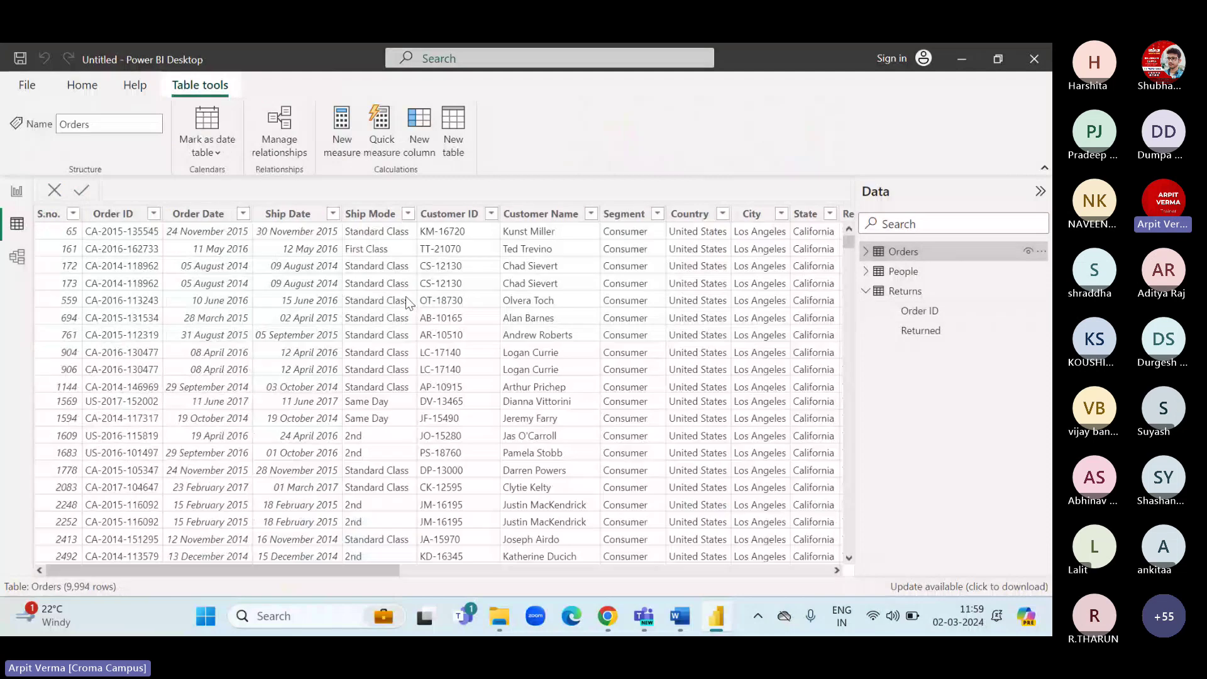
Compare the Order ID values of the Orders and Returns tables in the Data pane.
left_click(120, 217)
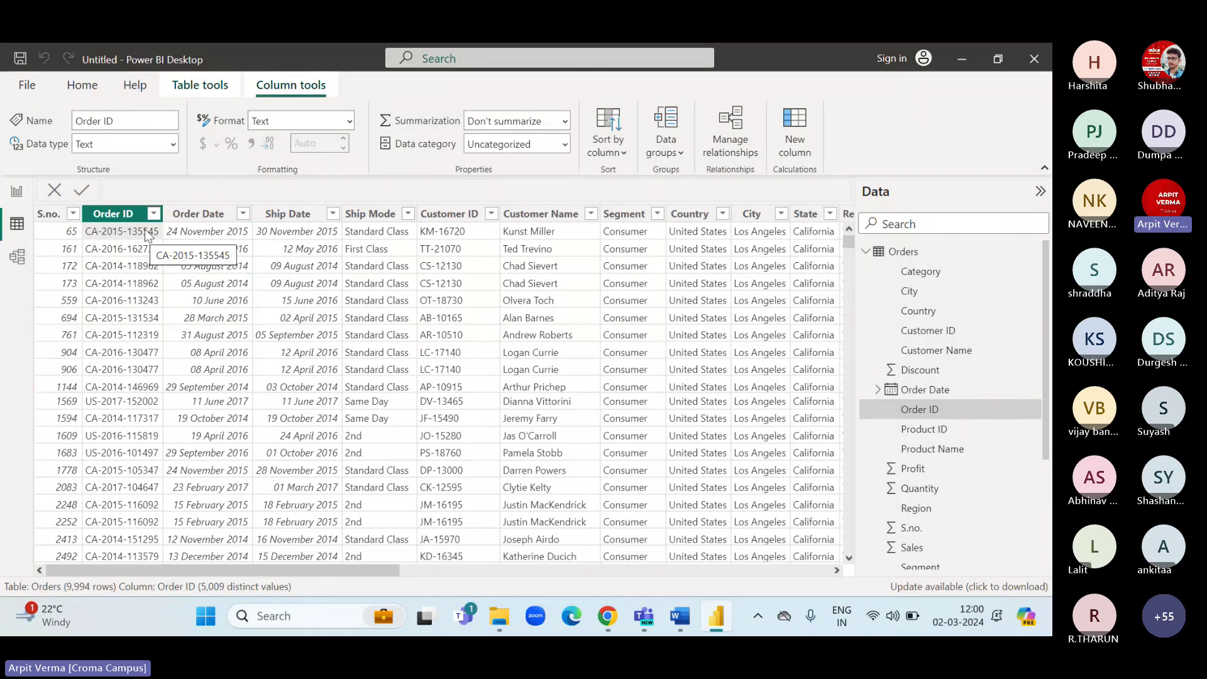
left_click(868, 252)
left_click(905, 291)
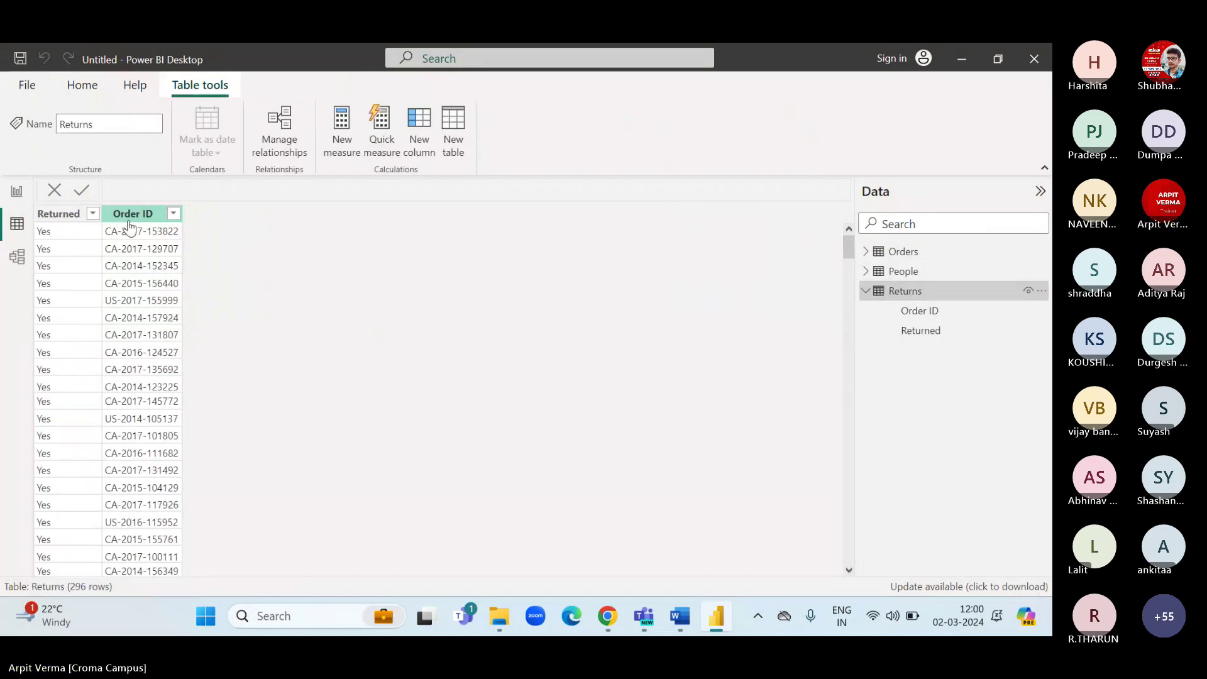
left_click(129, 225)
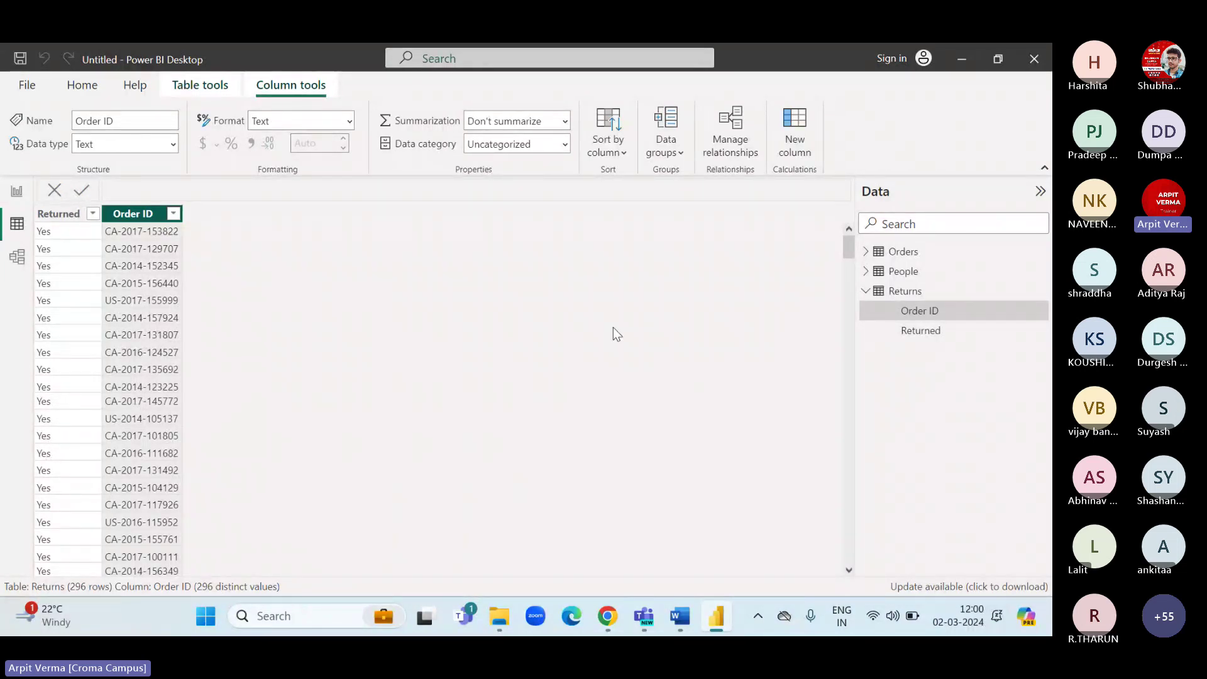
left_click(903, 252)
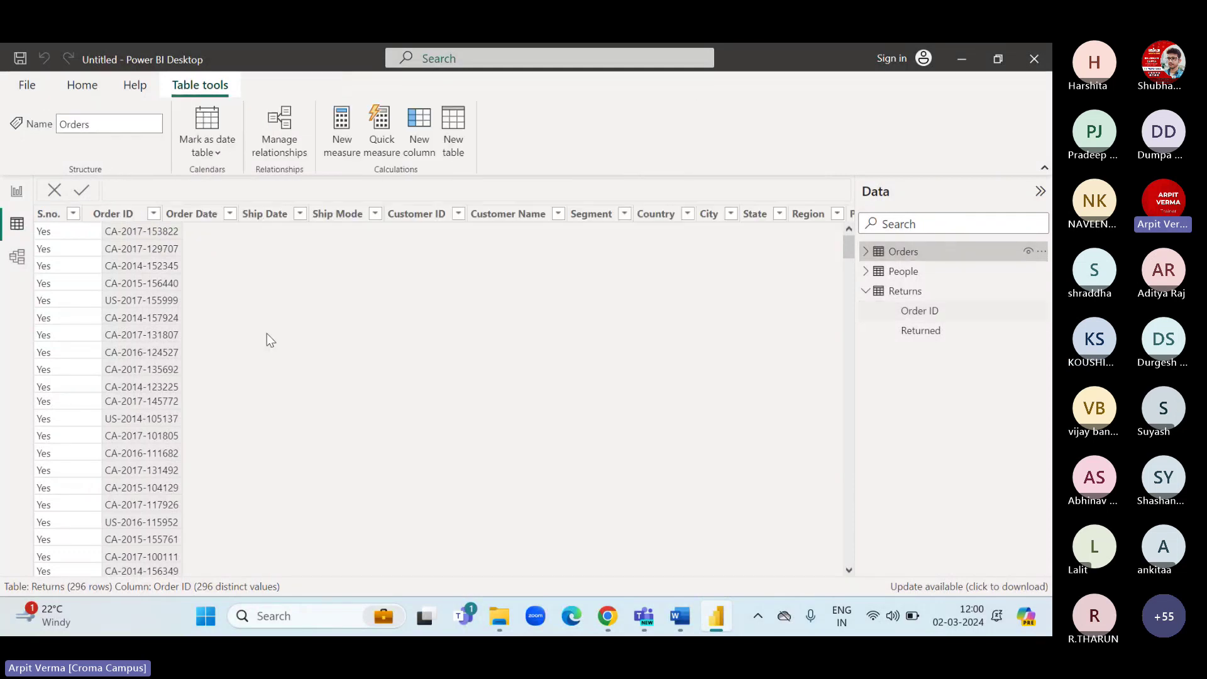
left_click(124, 215)
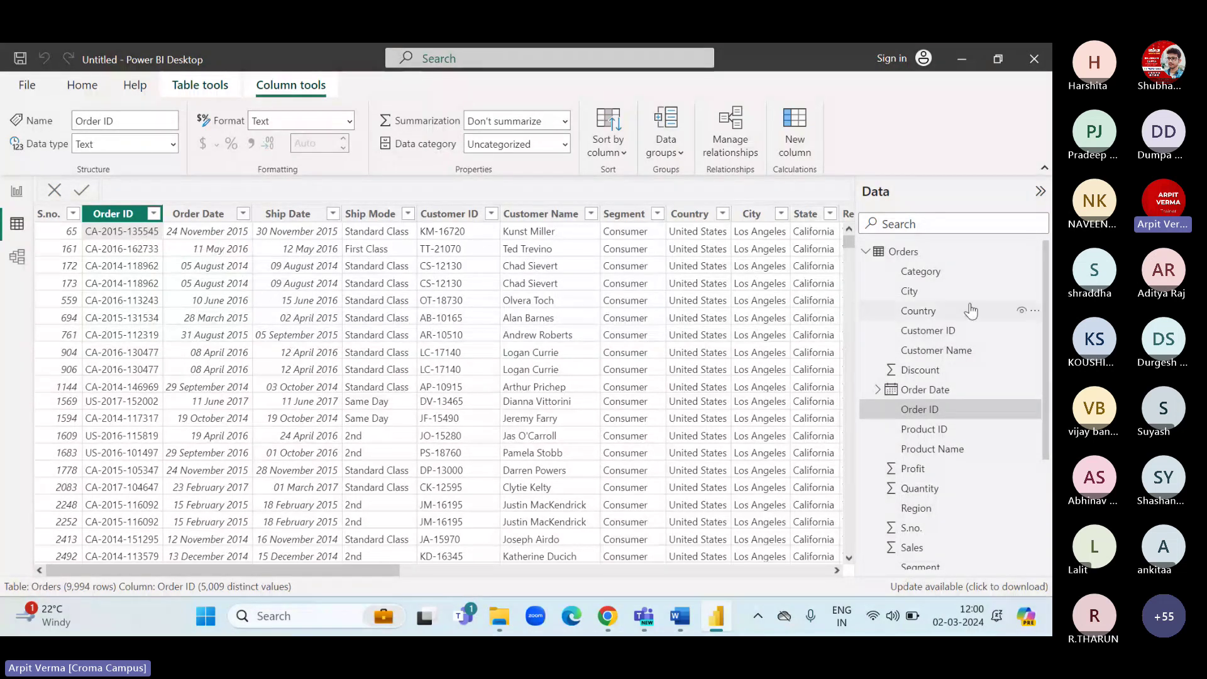
left_click(866, 252)
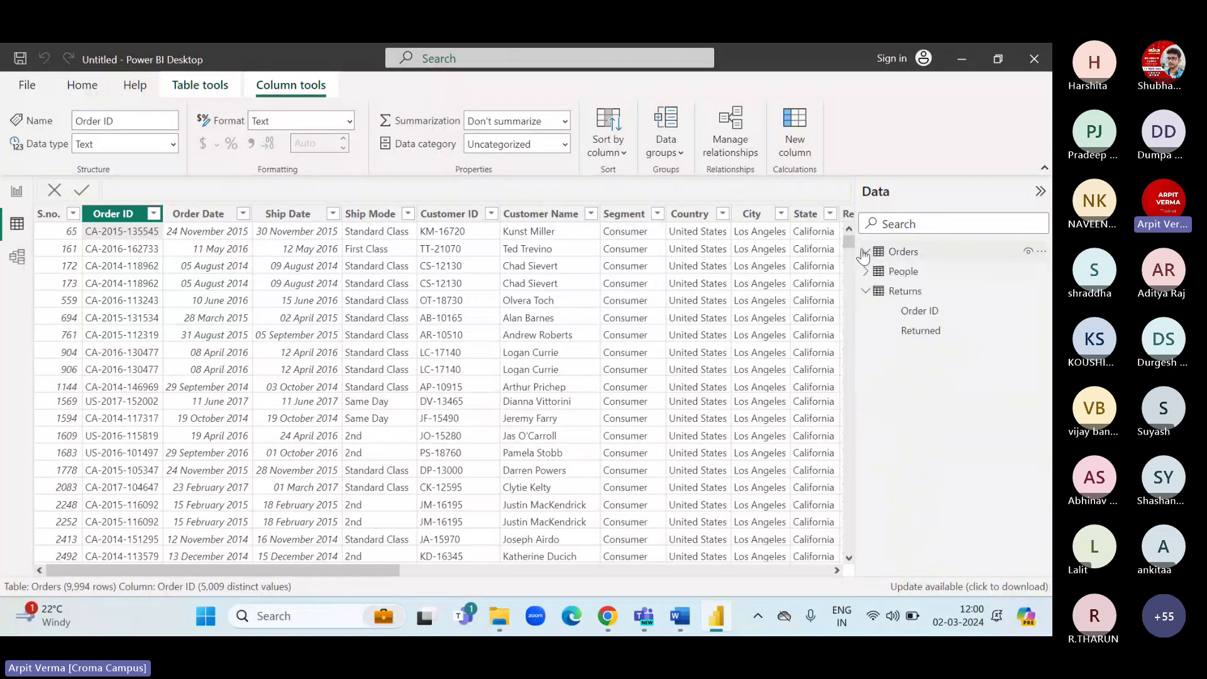
left_click(900, 294)
left_click(133, 215)
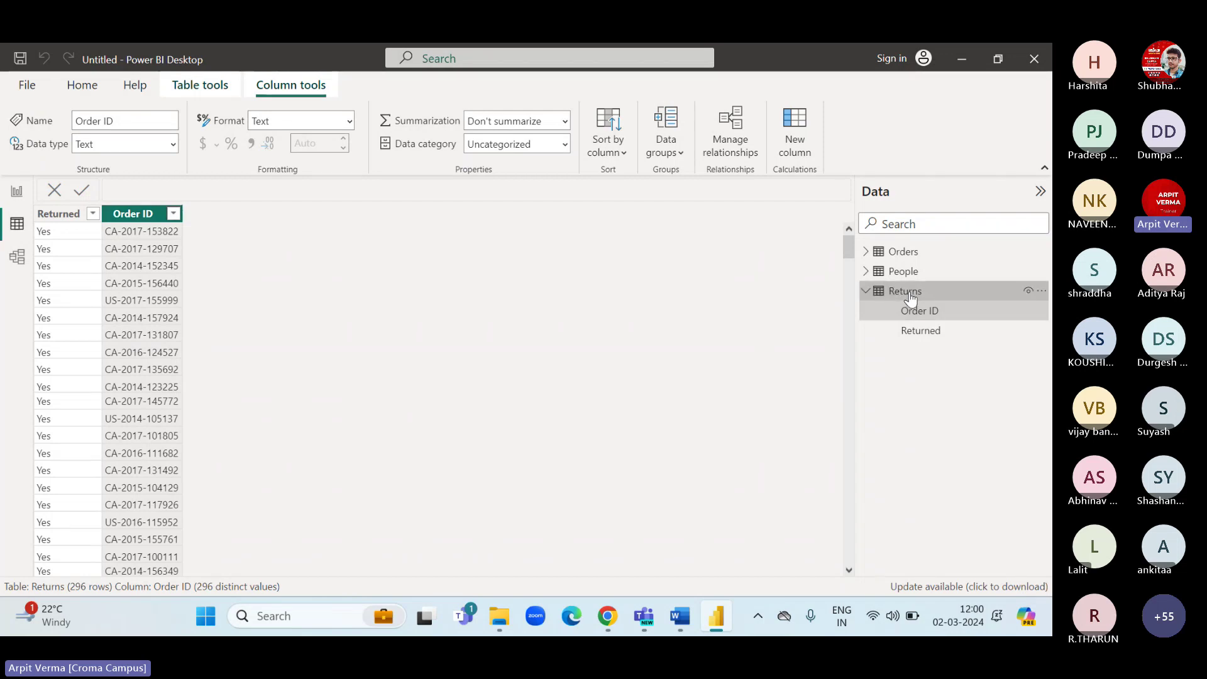
left_click(911, 293)
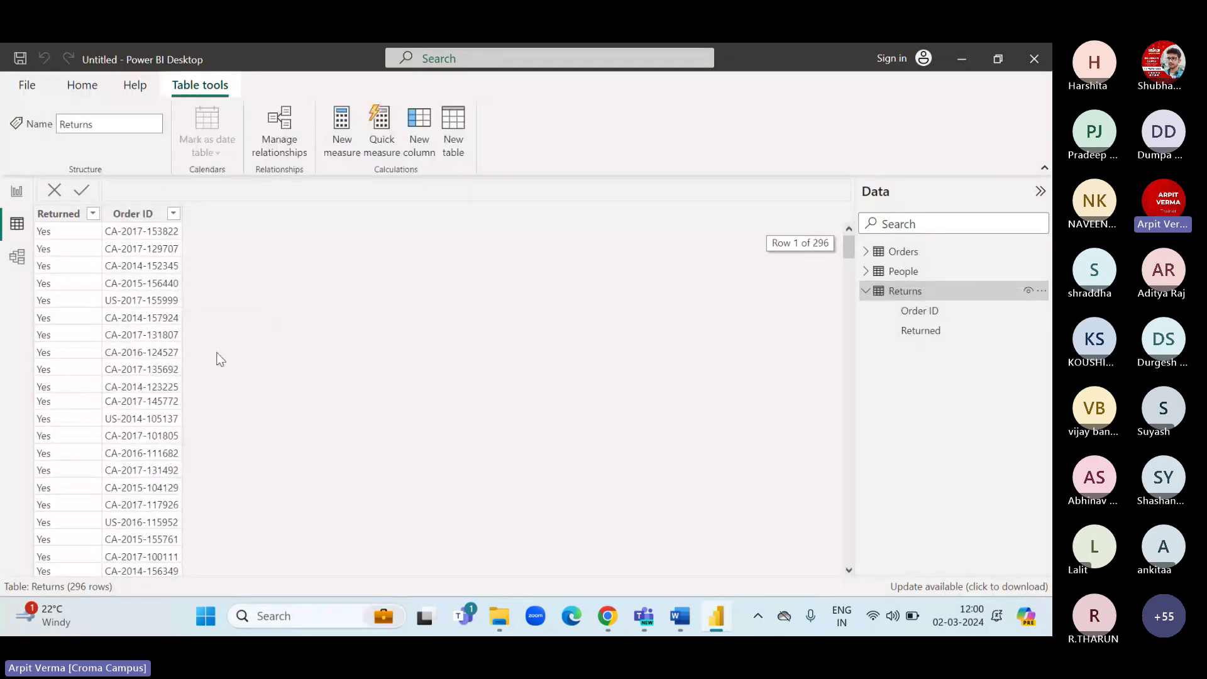
left_click(132, 214)
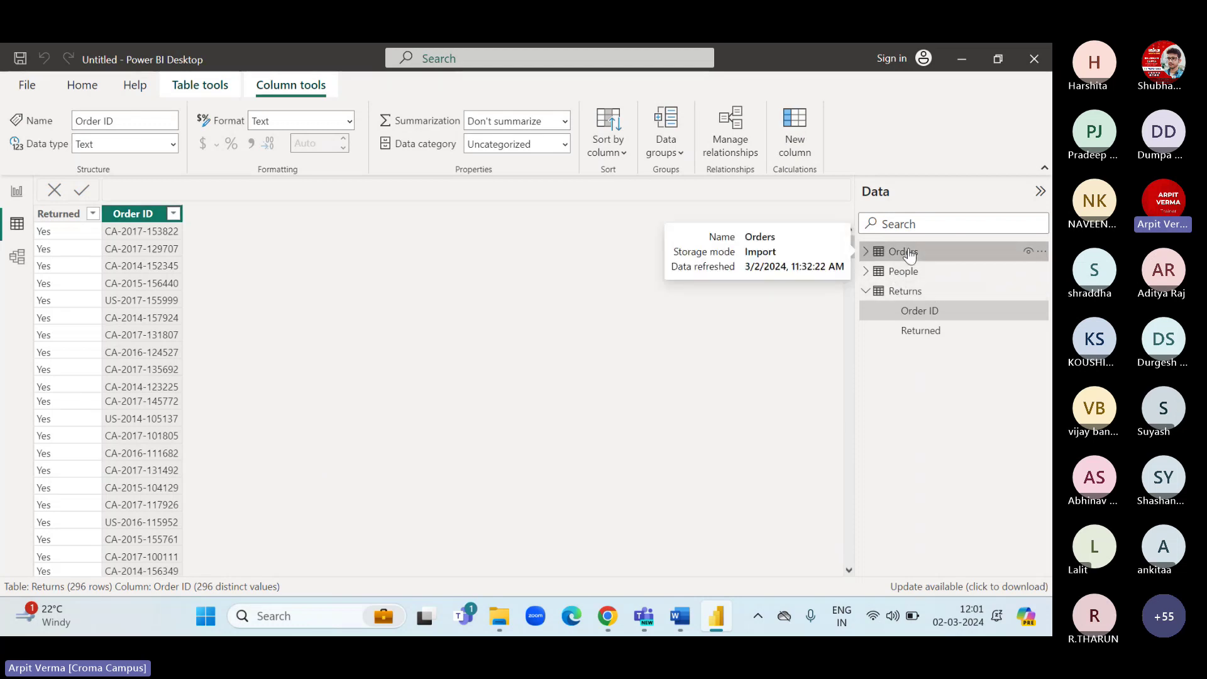
Recheck Returns' Order ID against Orders, then go back to the Page 2 report.
left_click(905, 252)
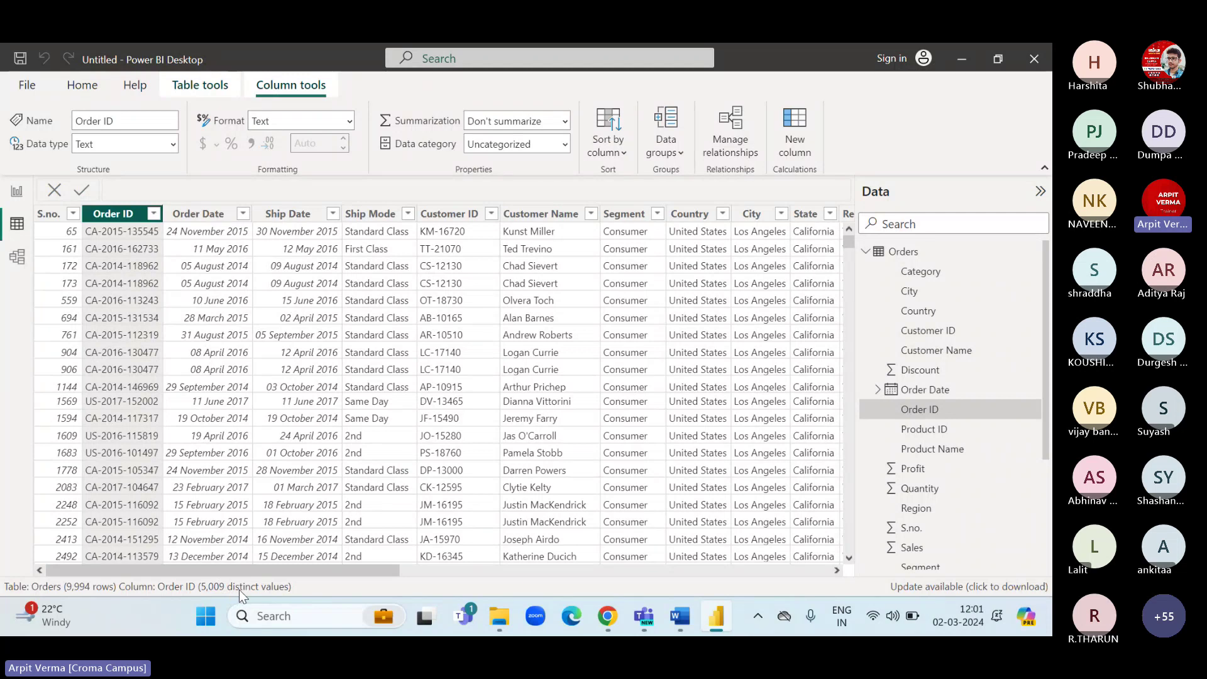
left_click(867, 253)
left_click(898, 291)
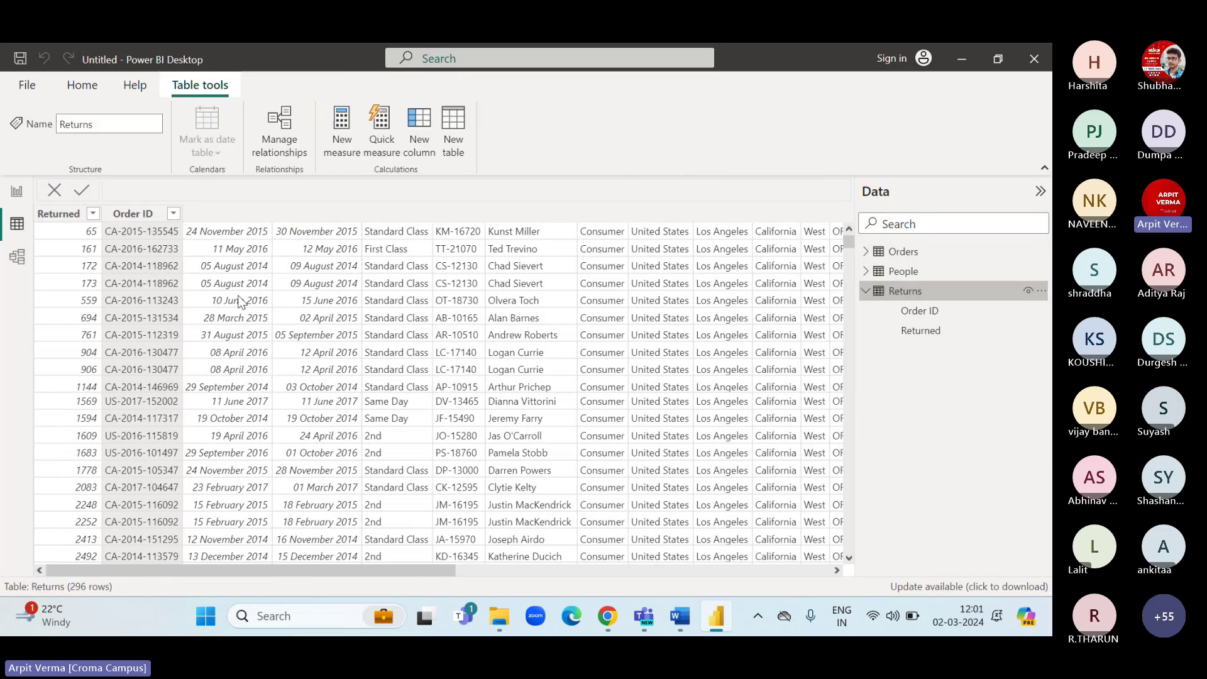
left_click(121, 214)
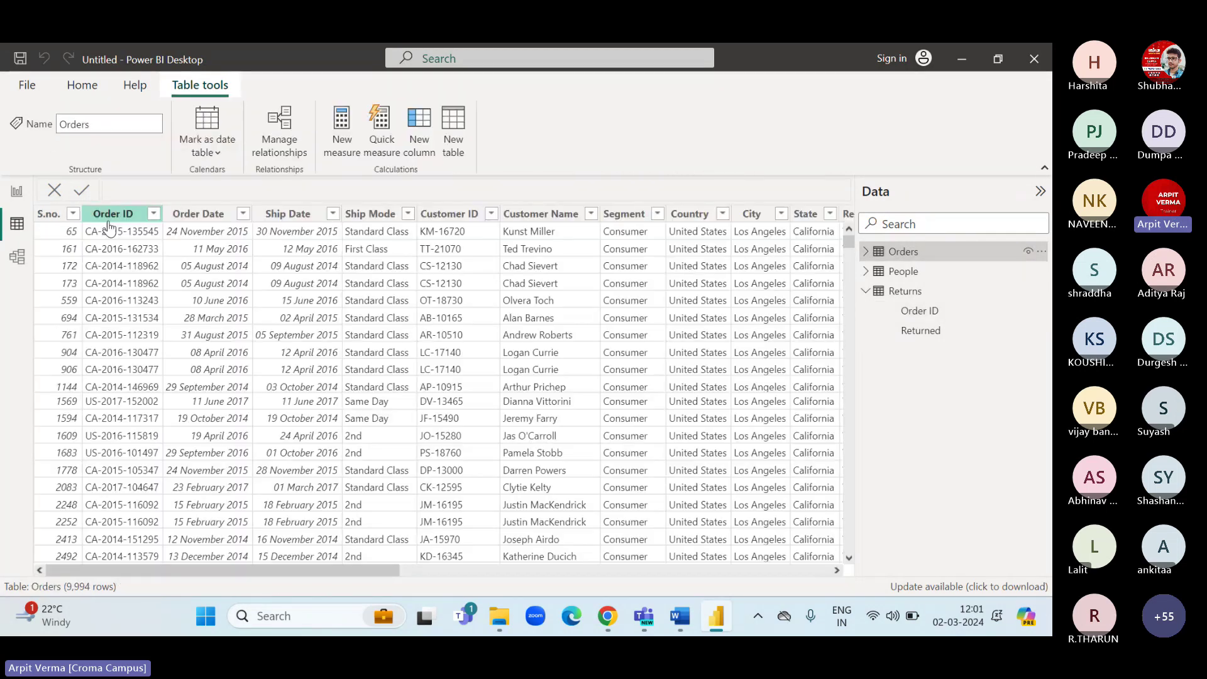
left_click(864, 252)
left_click(863, 251)
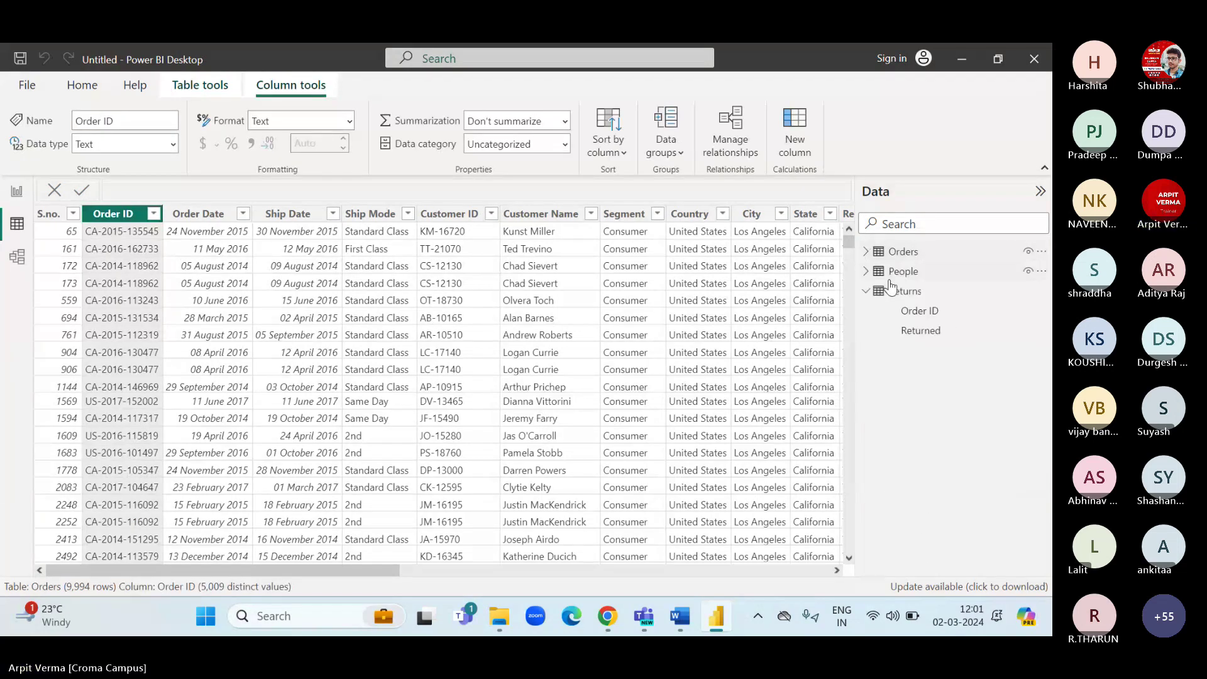
left_click(915, 310)
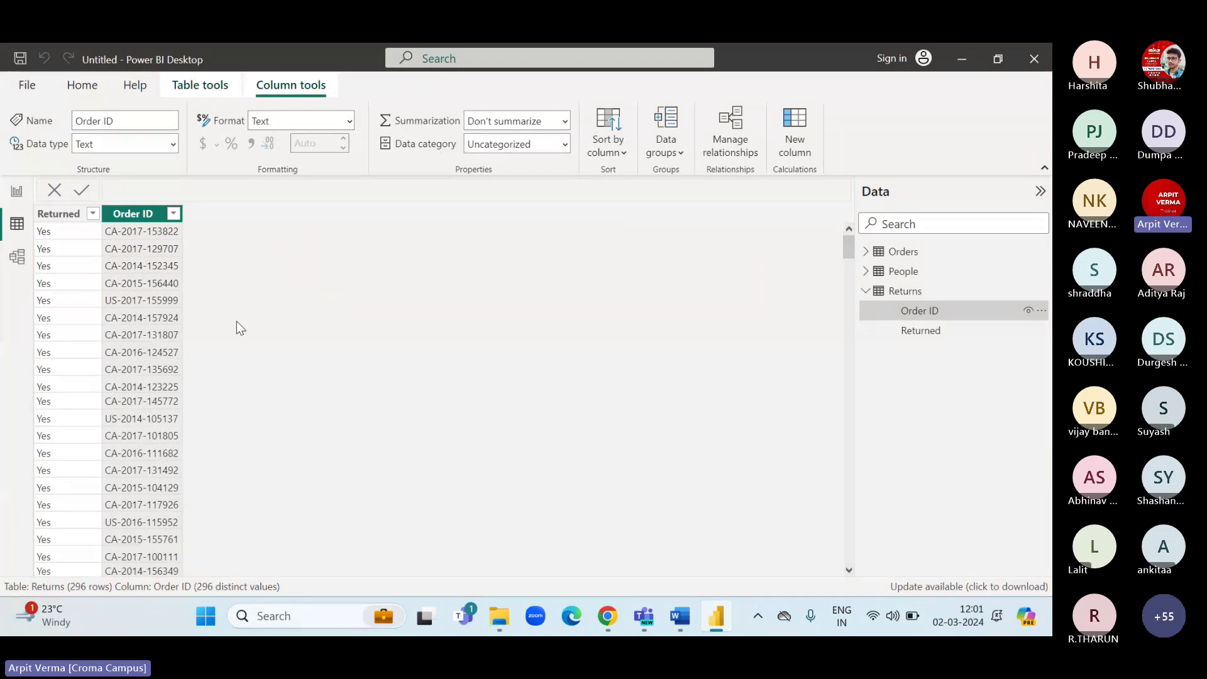
left_click(16, 192)
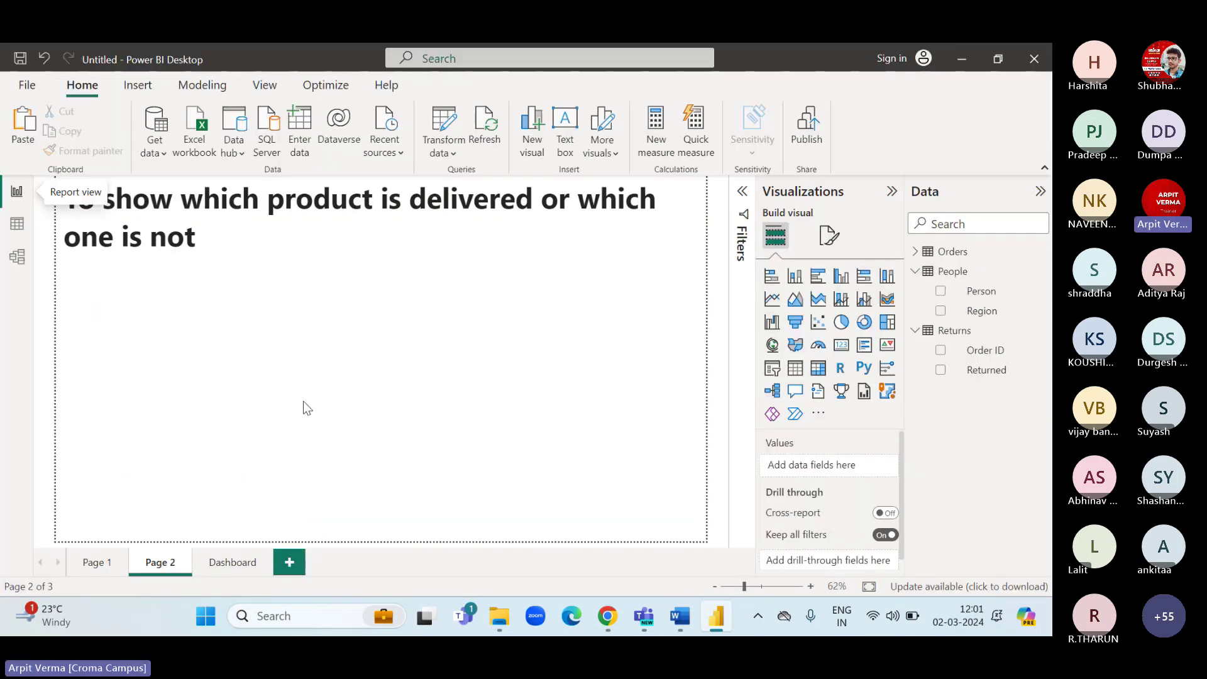
Add a table visual to Page 2, sized and placed below the title.
left_click(805, 371)
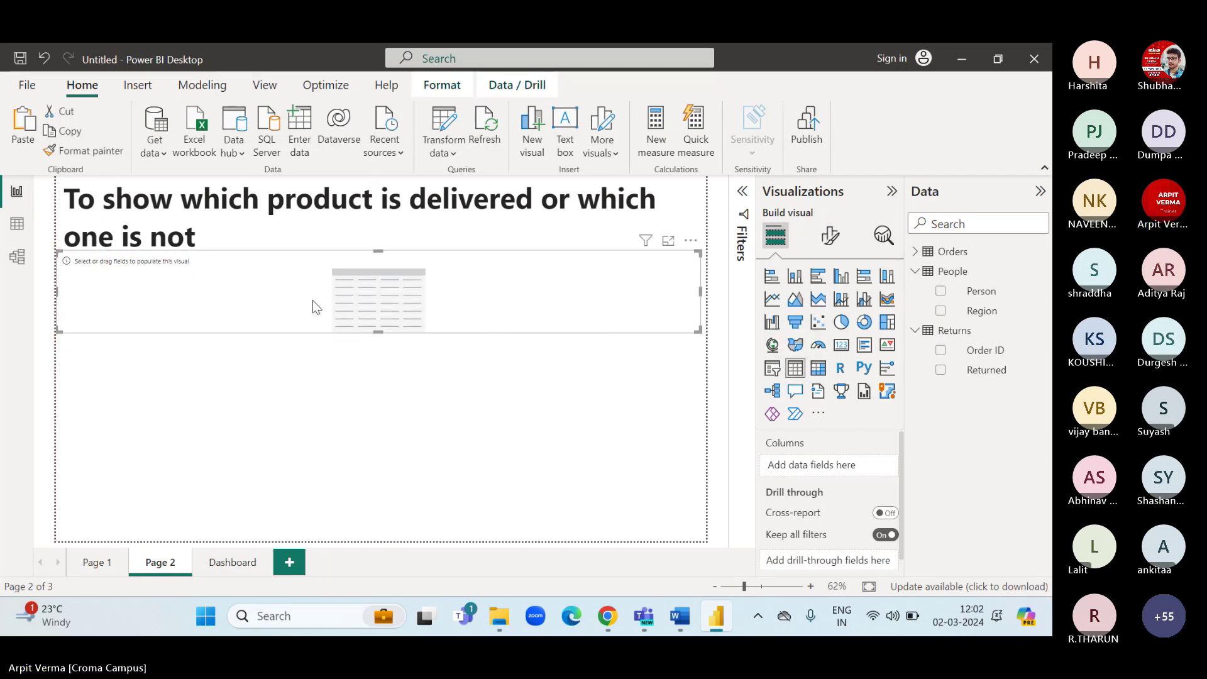
left_click_drag(601, 306, 391, 308)
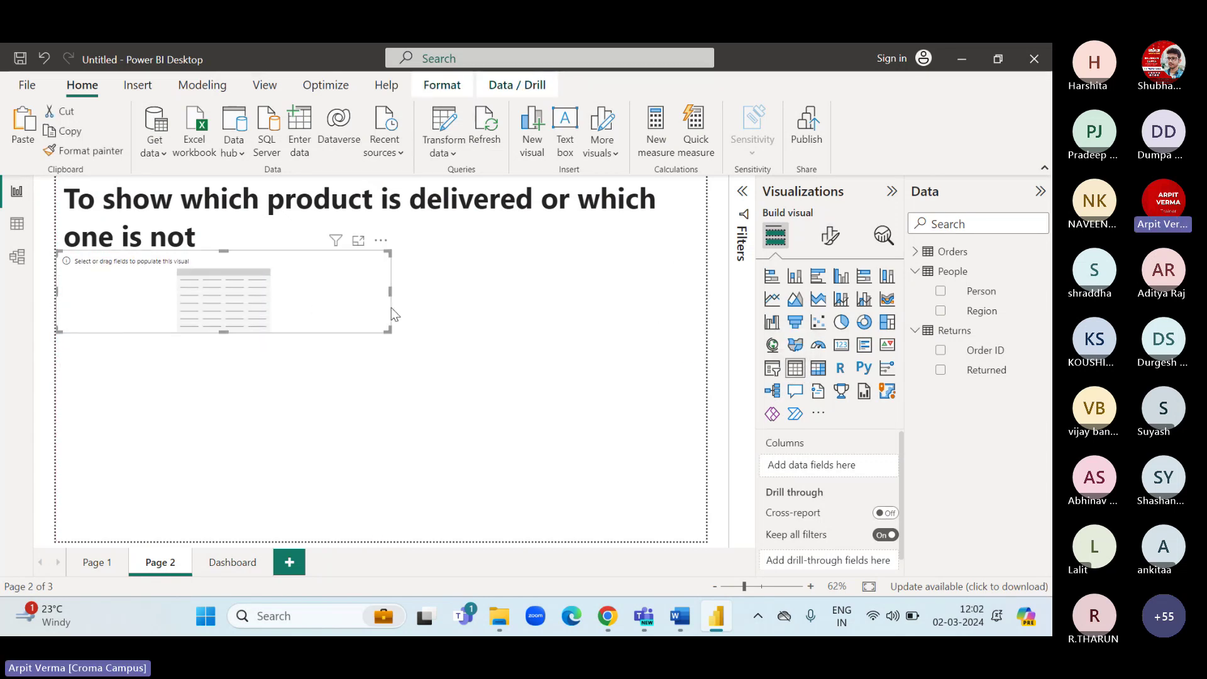
left_click_drag(222, 334, 262, 511)
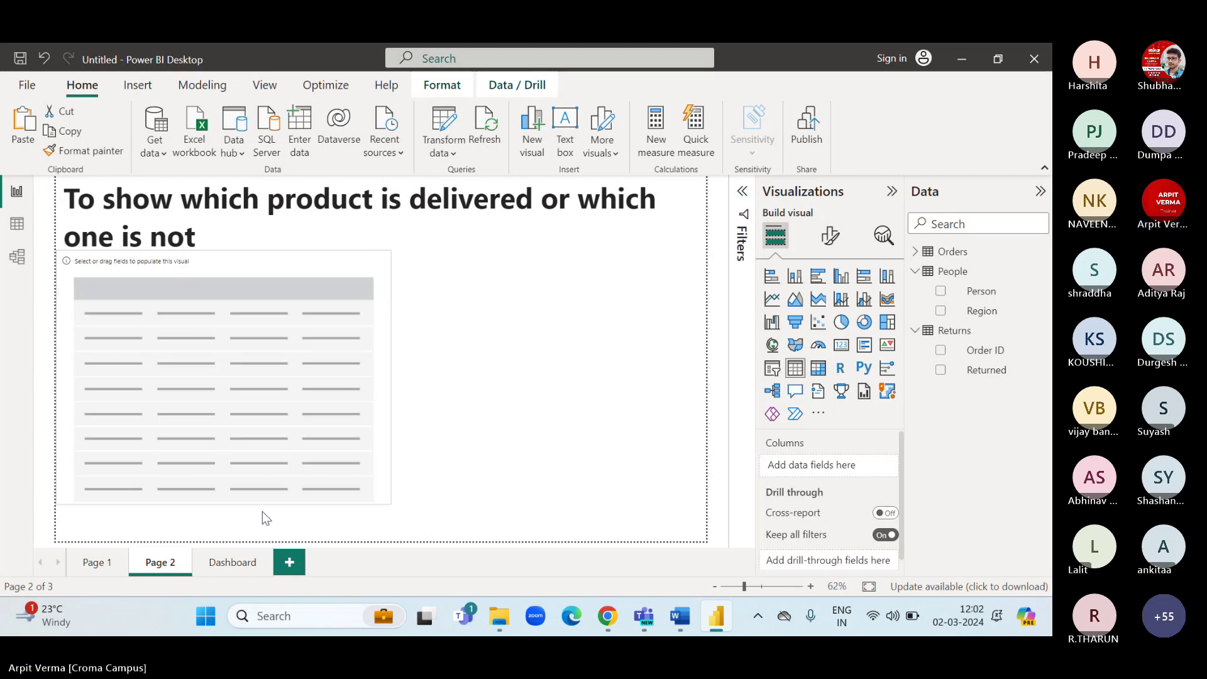
left_click_drag(374, 374, 536, 341)
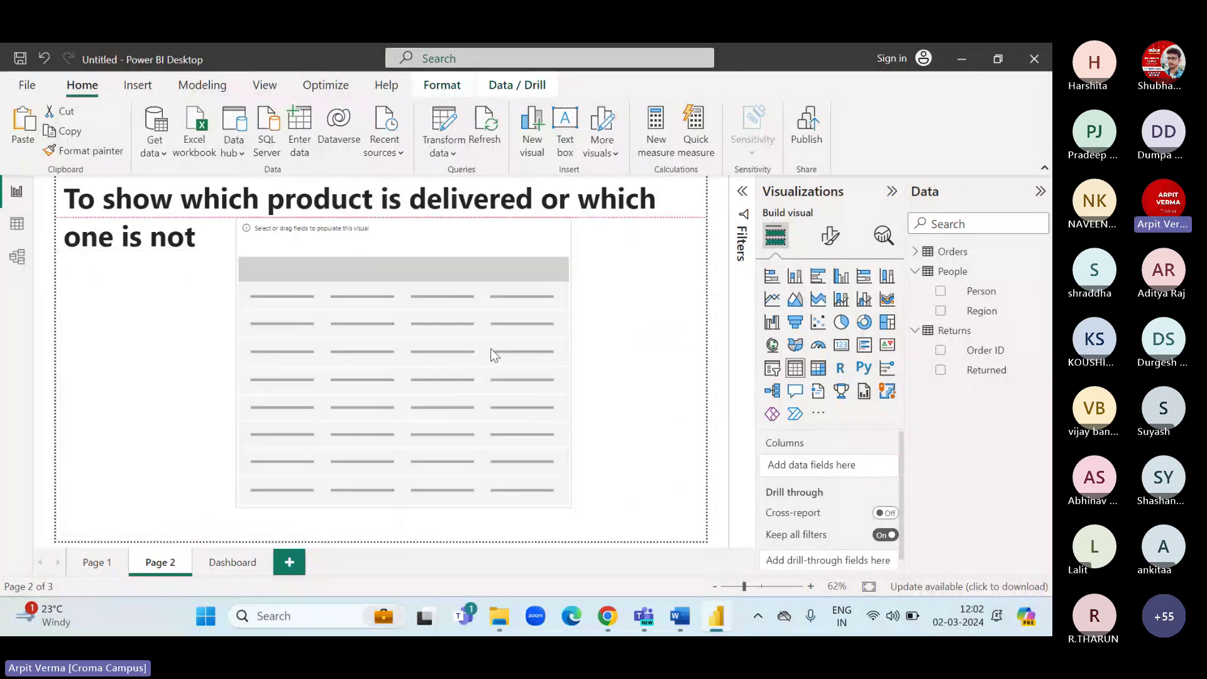
left_click_drag(551, 508, 589, 541)
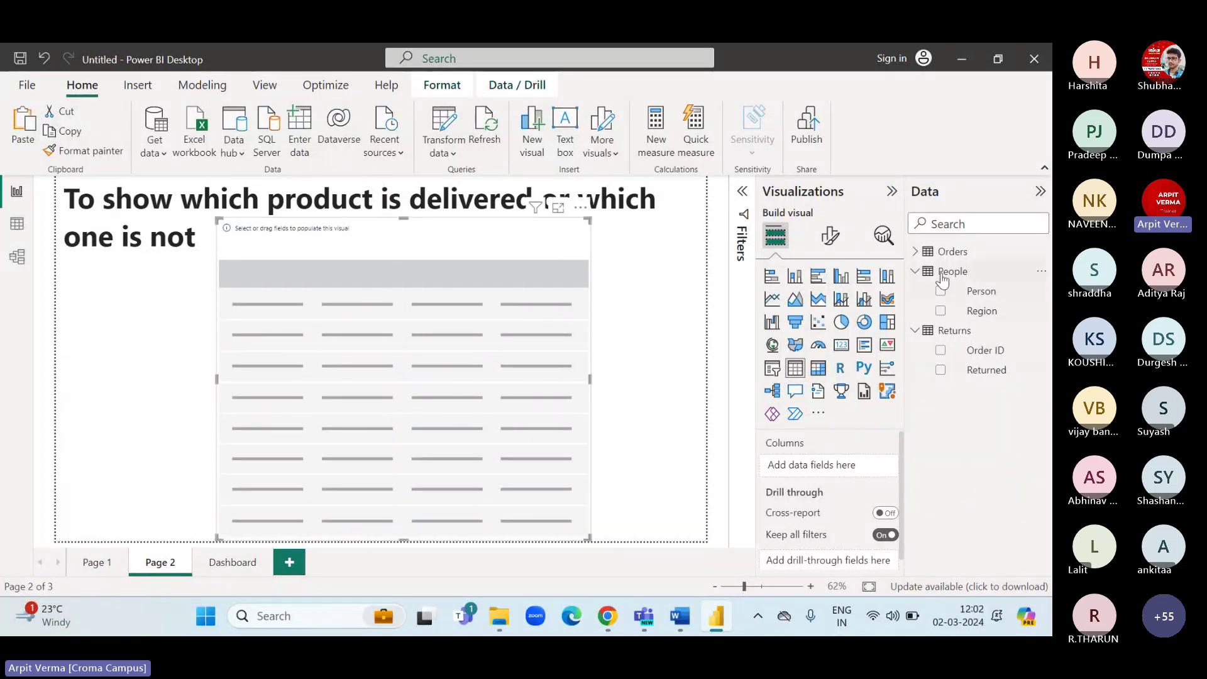
Put Orders' Order ID and Returns' Returned into the table's columns.
left_click(940, 252)
scroll(974, 352, "down", 3)
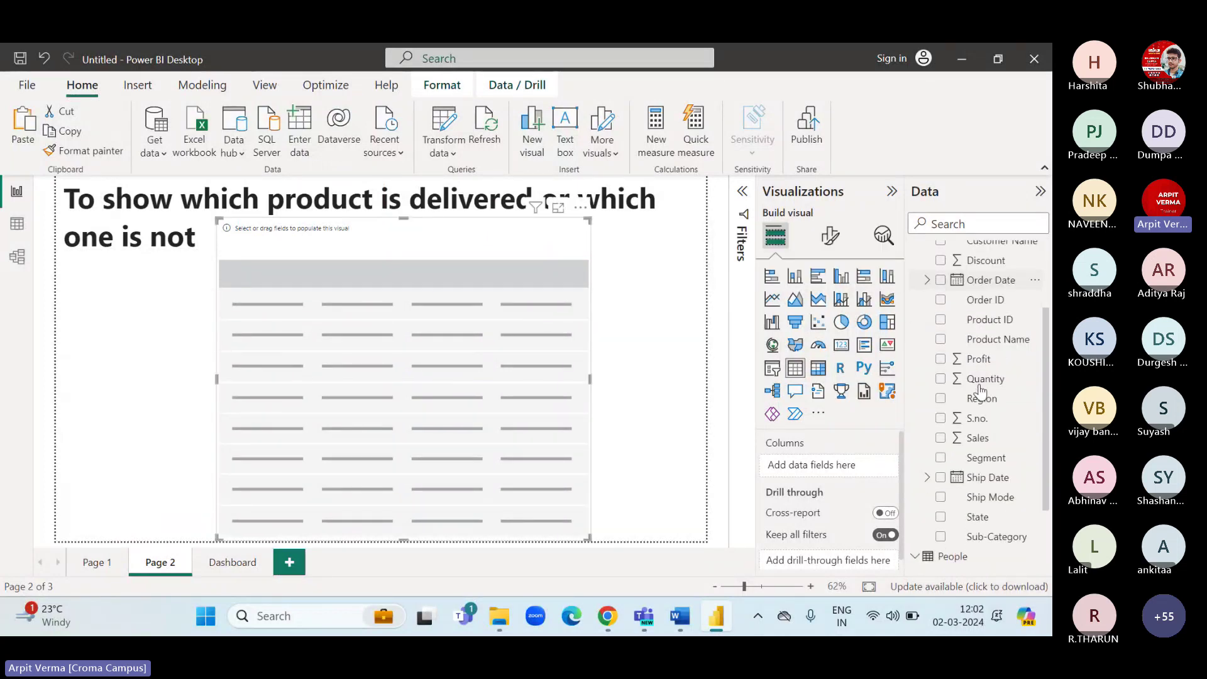
scroll(980, 390, "up", 2)
left_click_drag(984, 371, 853, 469)
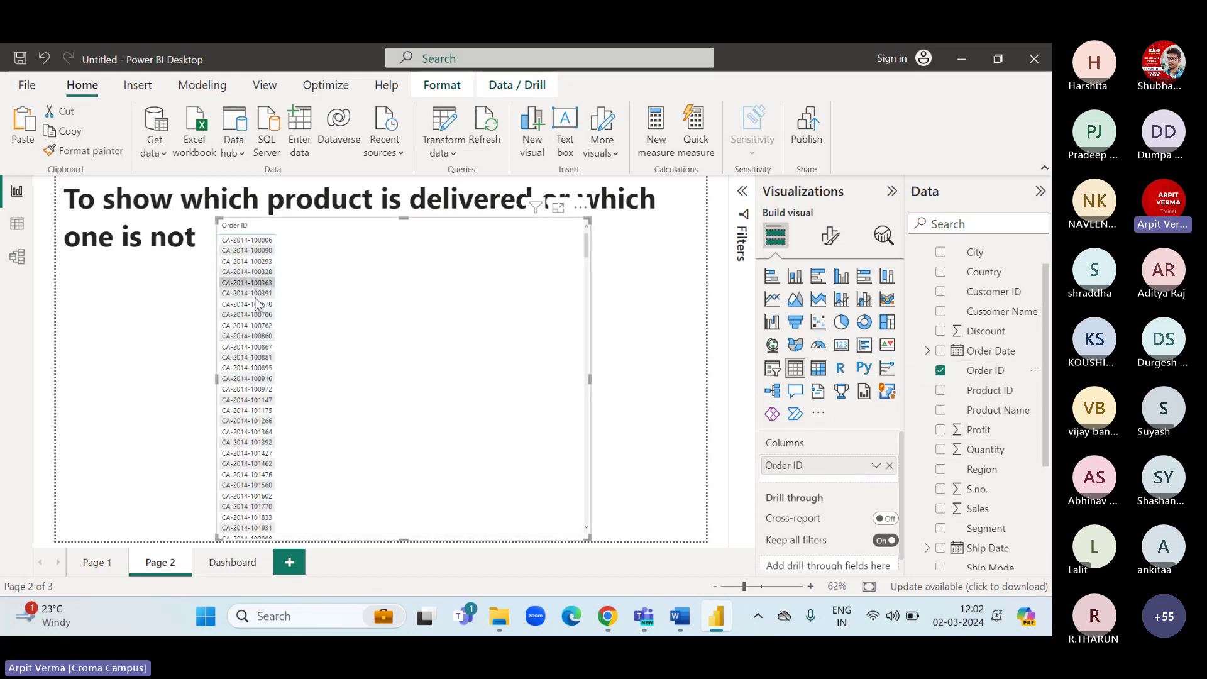
scroll(955, 264, "up", 1)
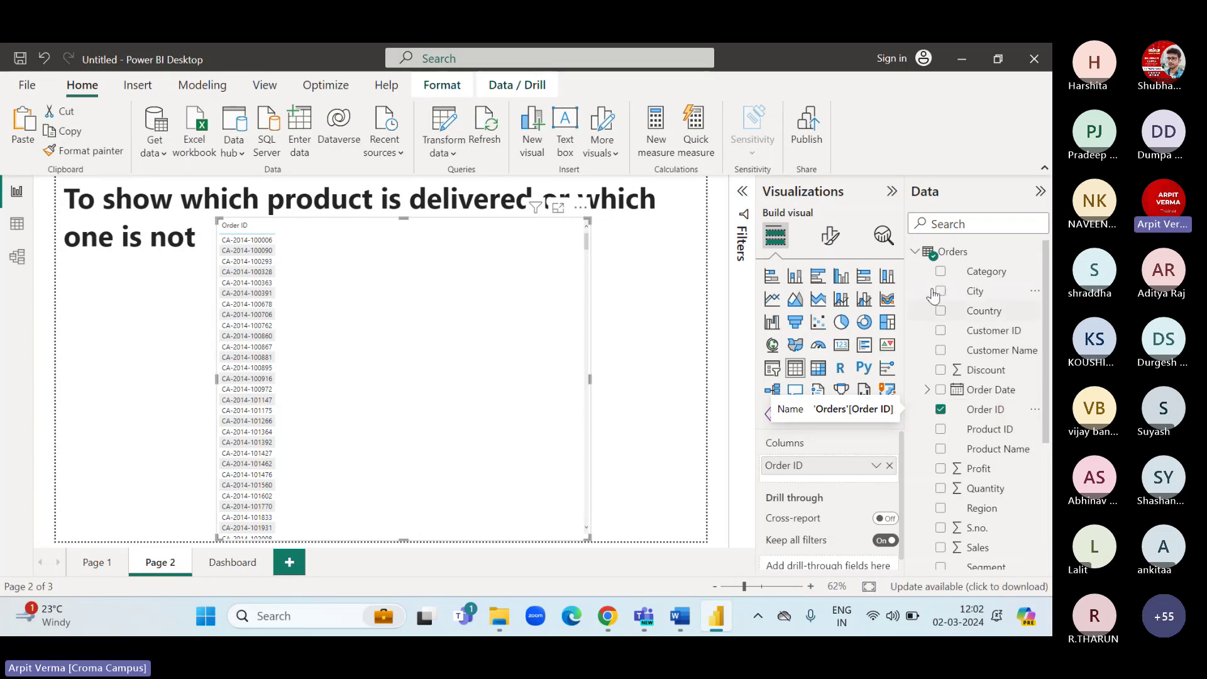
left_click(916, 252)
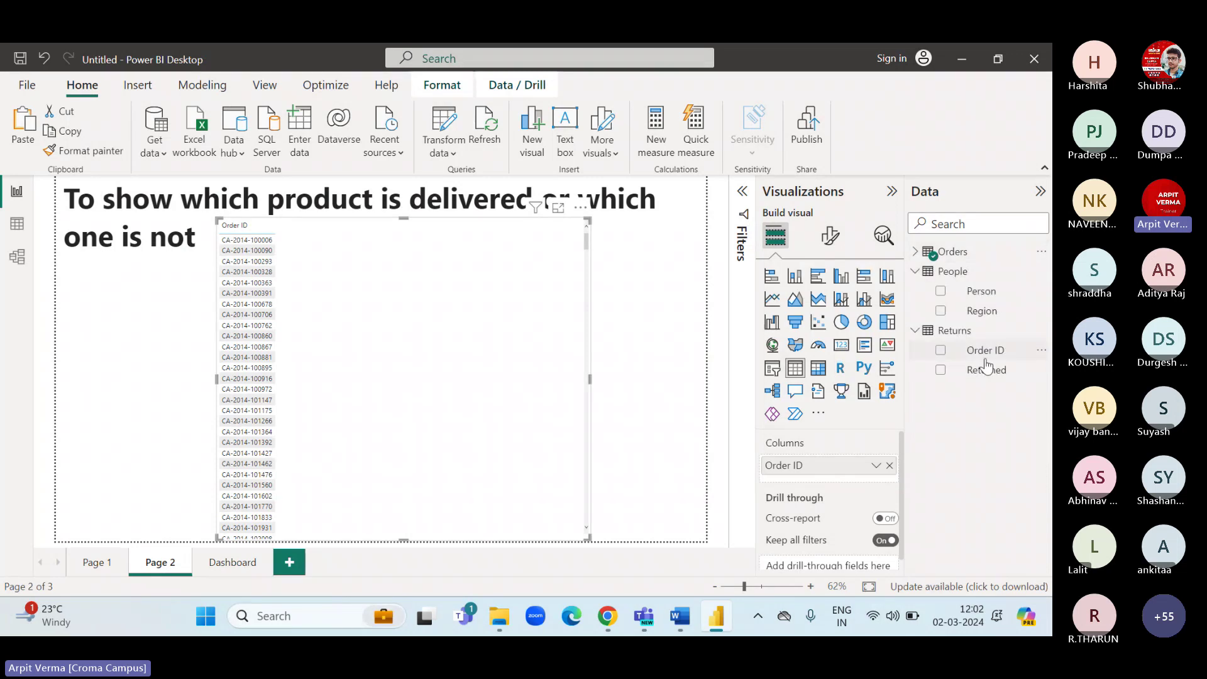
left_click_drag(987, 372, 829, 483)
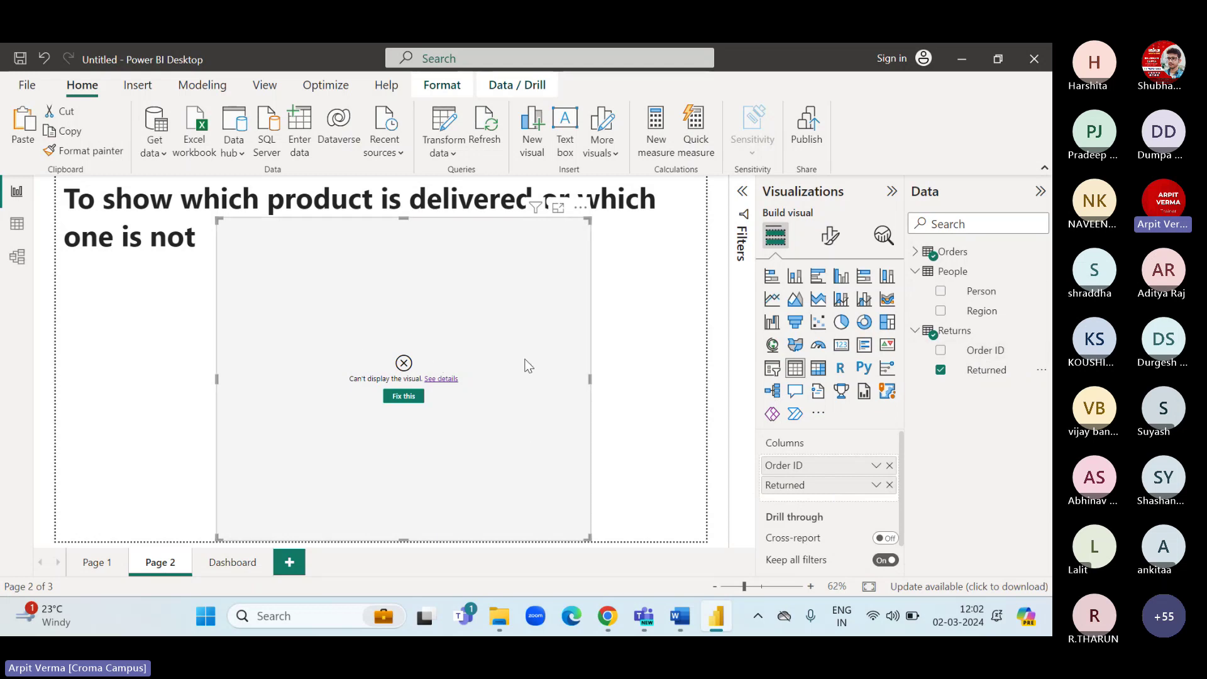
left_click(915, 252)
left_click(915, 251)
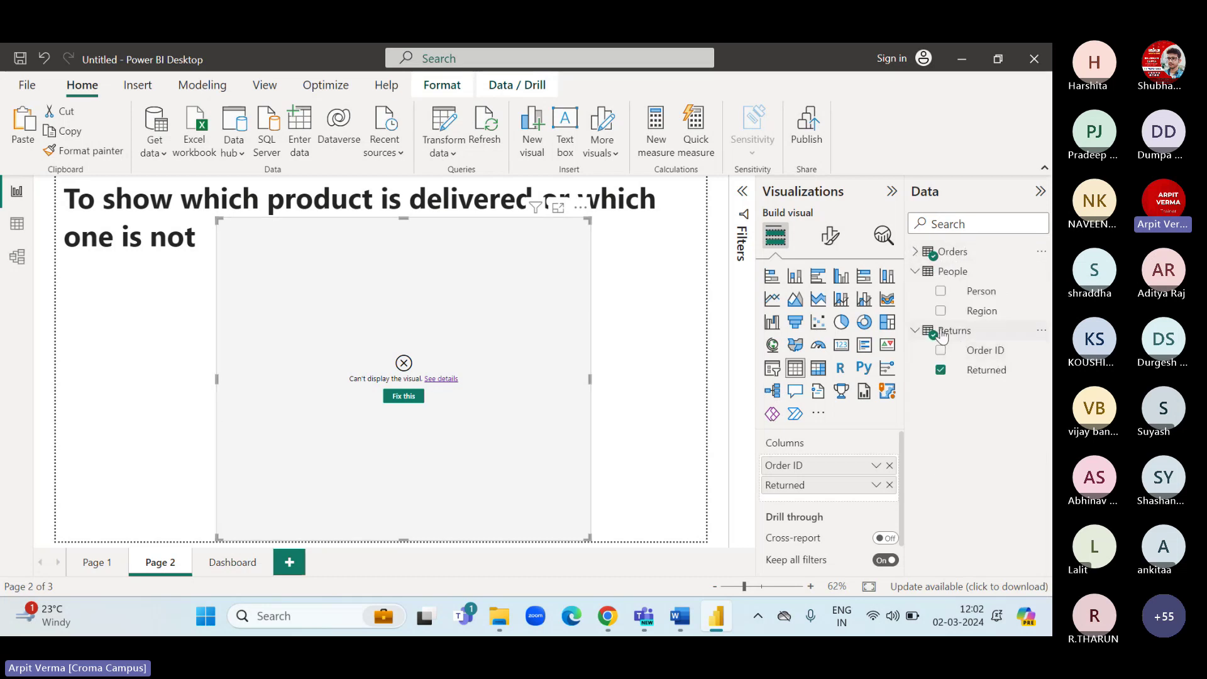
left_click(22, 262)
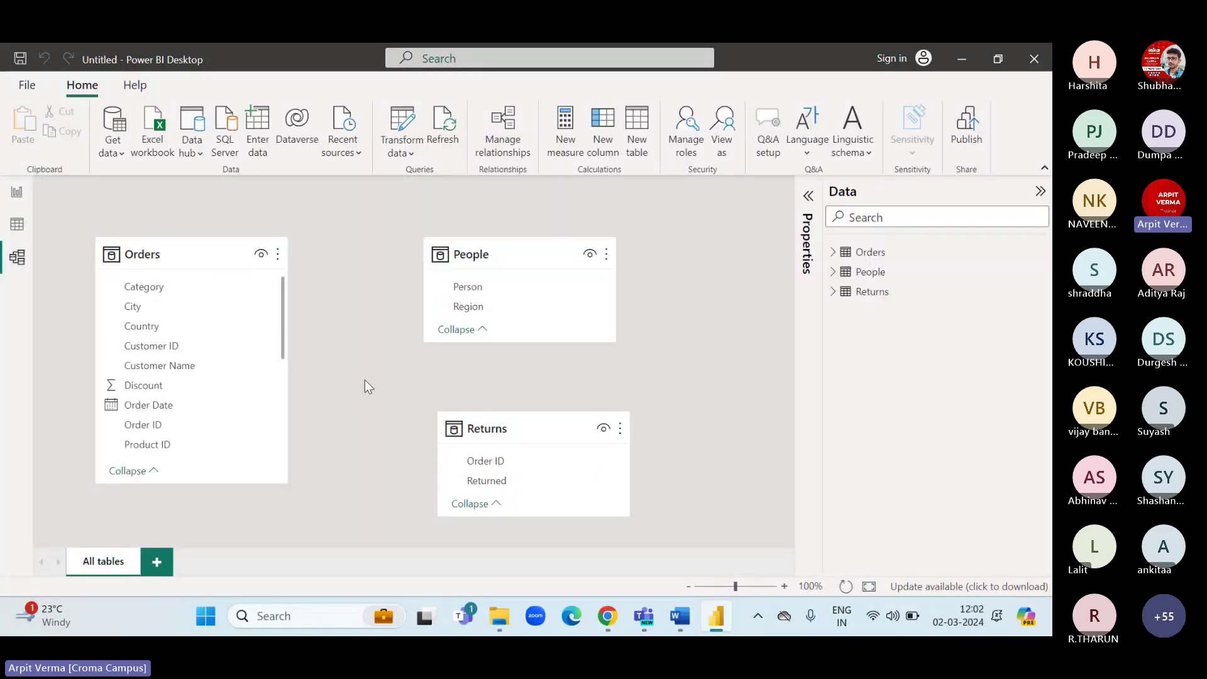
Link Orders[Order ID] to Returns[Order ID] in Model view, then check the Page 2 table.
left_click(23, 198)
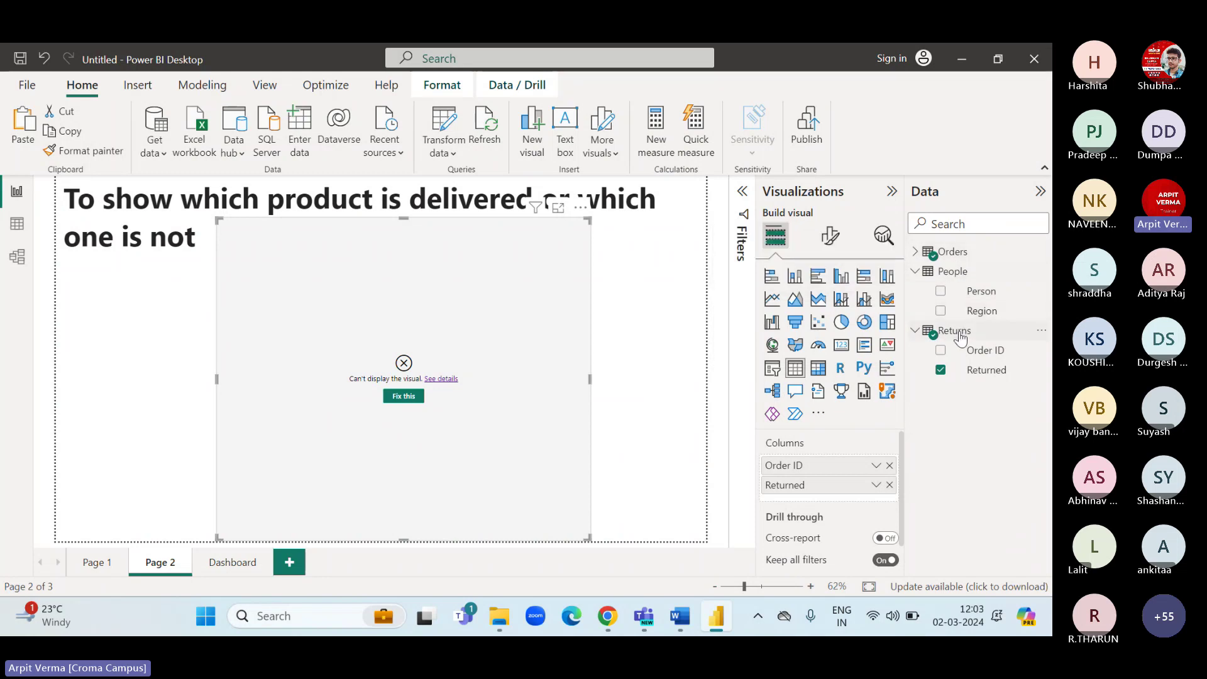
left_click(17, 257)
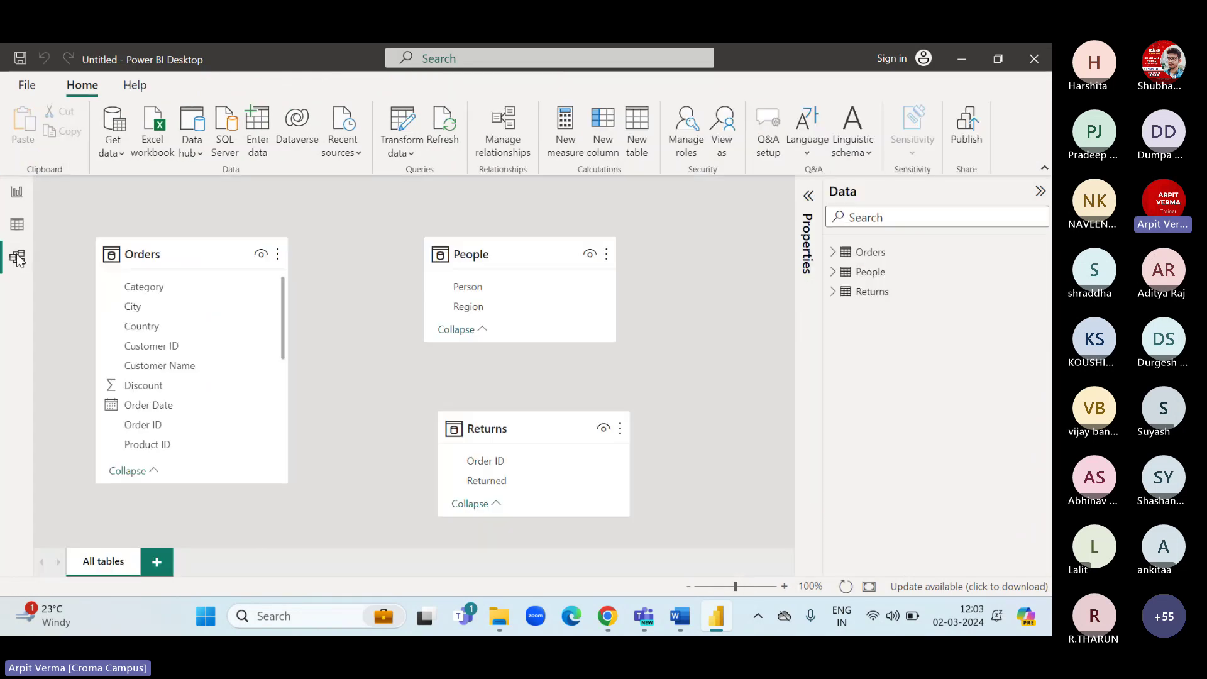
scroll(179, 377, "down", 3)
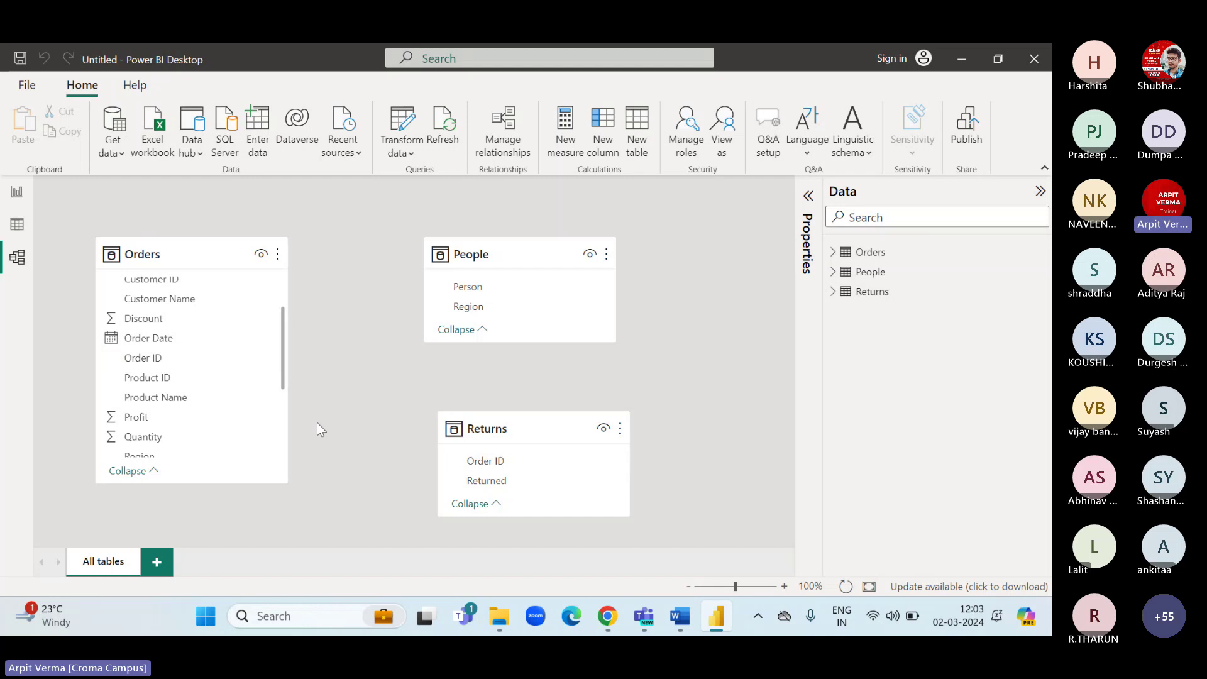
left_click(172, 357)
left_click_drag(170, 357, 487, 465)
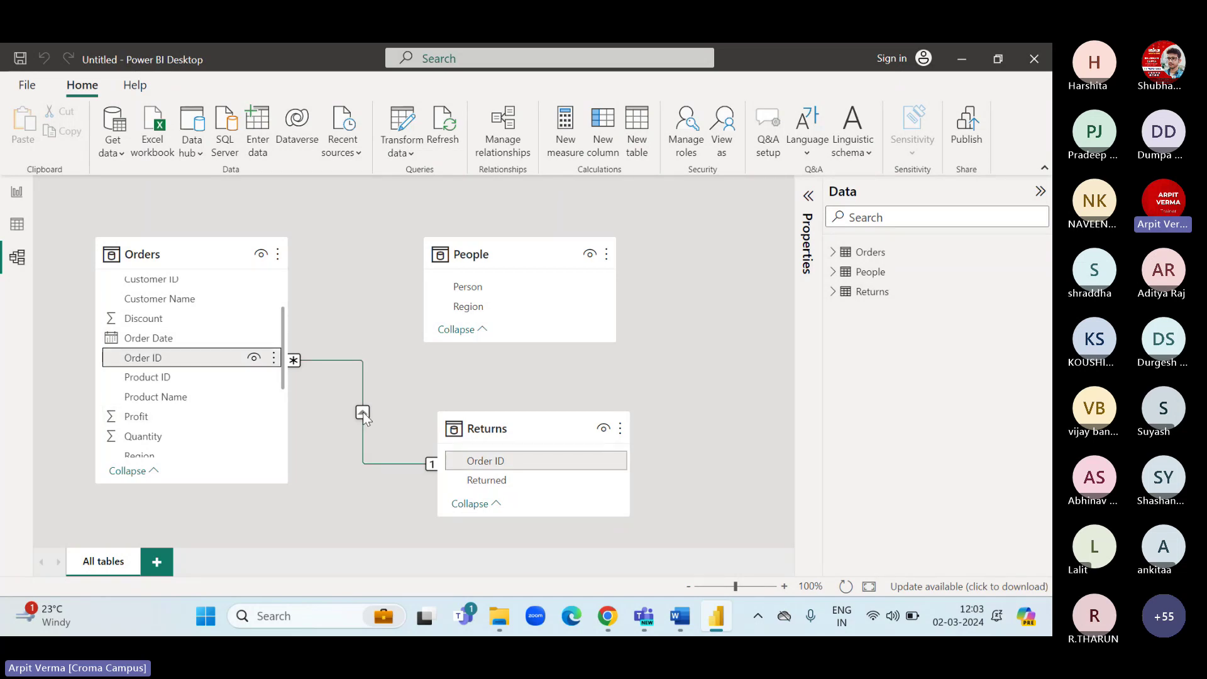
left_click(16, 192)
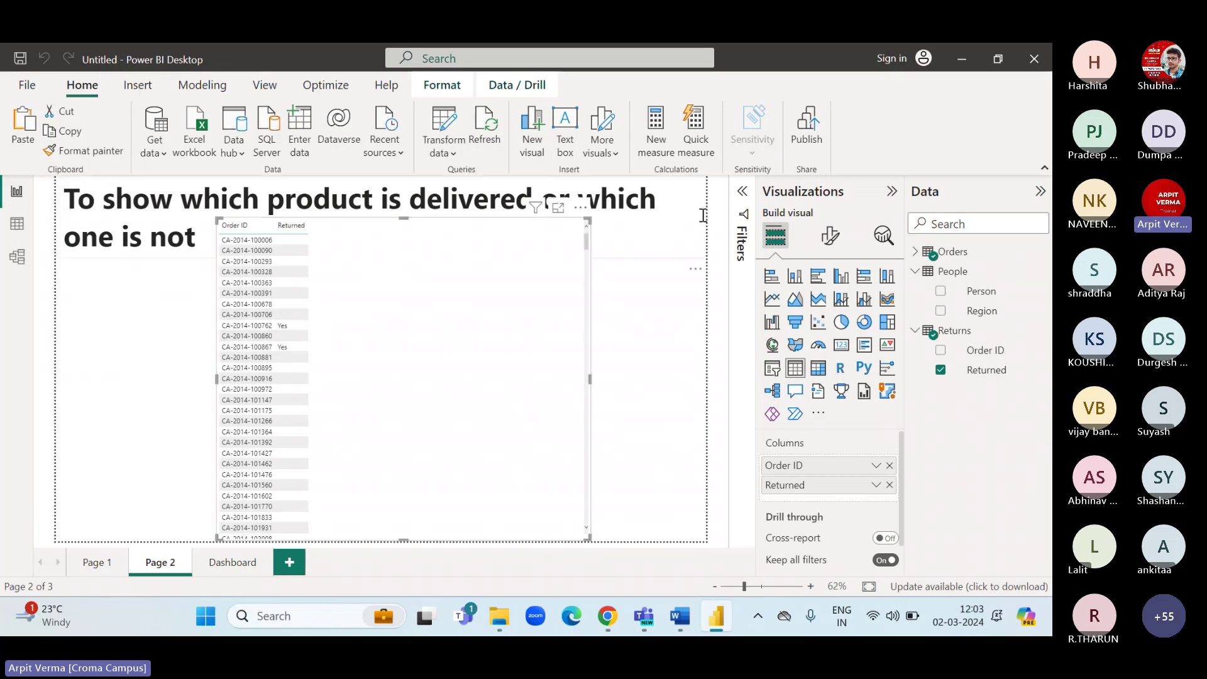
Set the table's value text to font size 20 and bold.
left_click(829, 238)
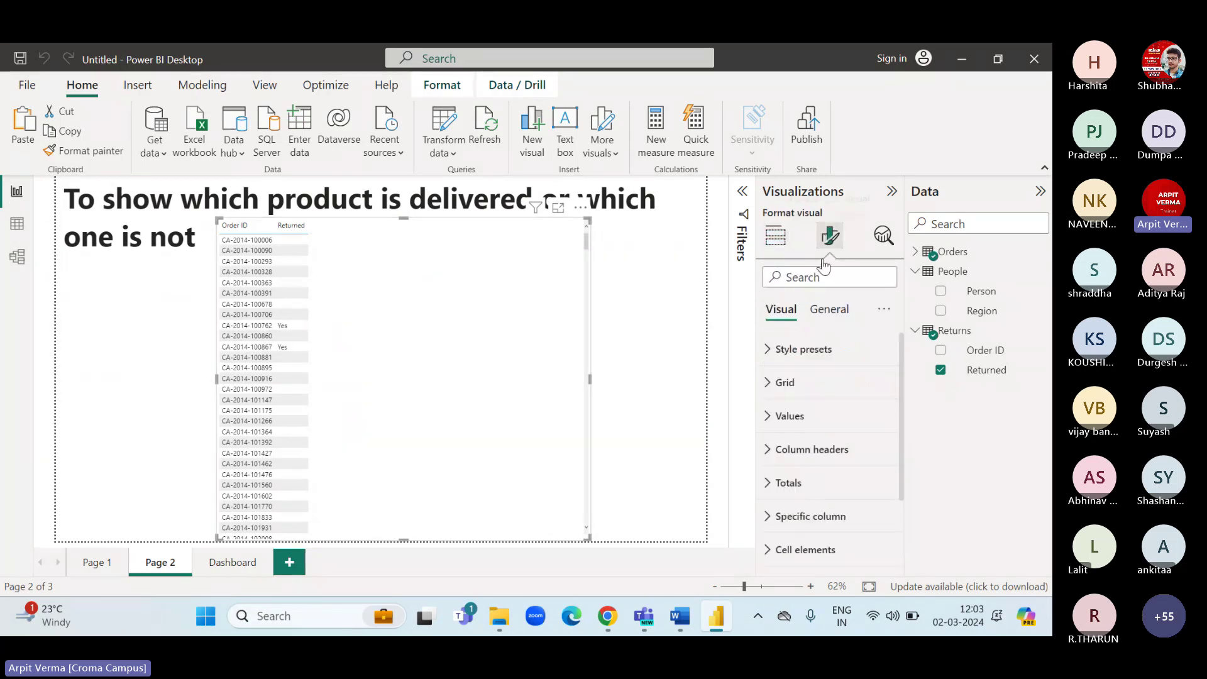
left_click(779, 415)
left_click(885, 495)
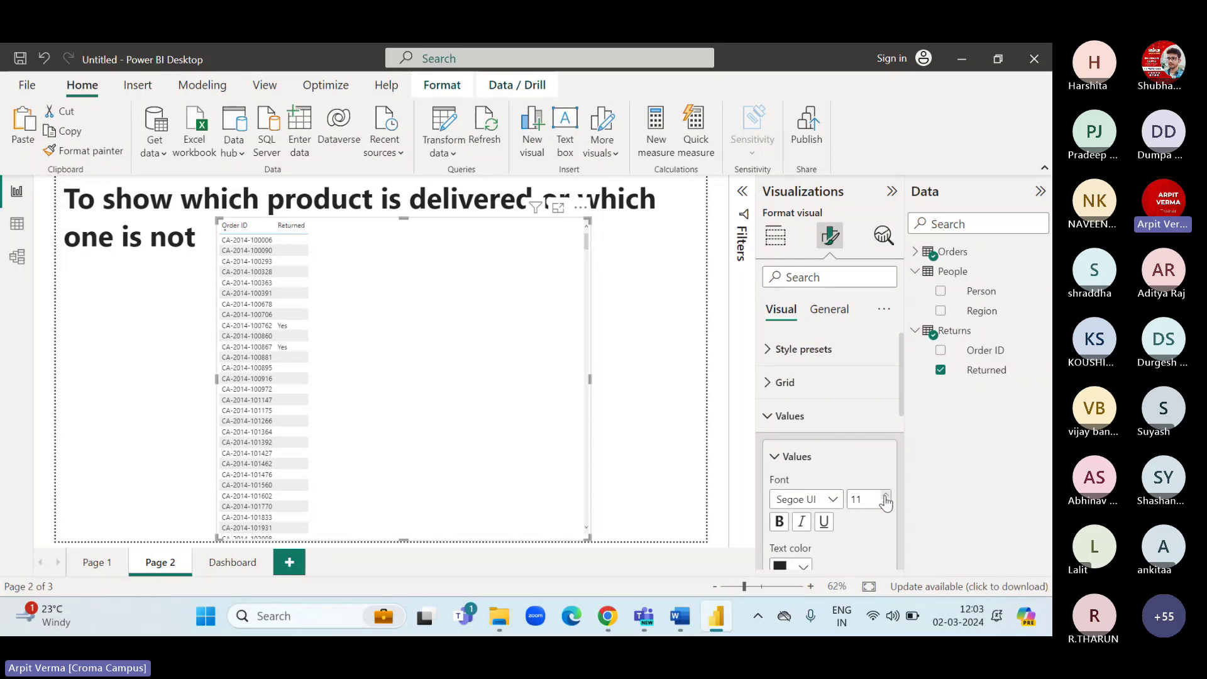
left_click(885, 495)
left_click(886, 495)
left_click(886, 497)
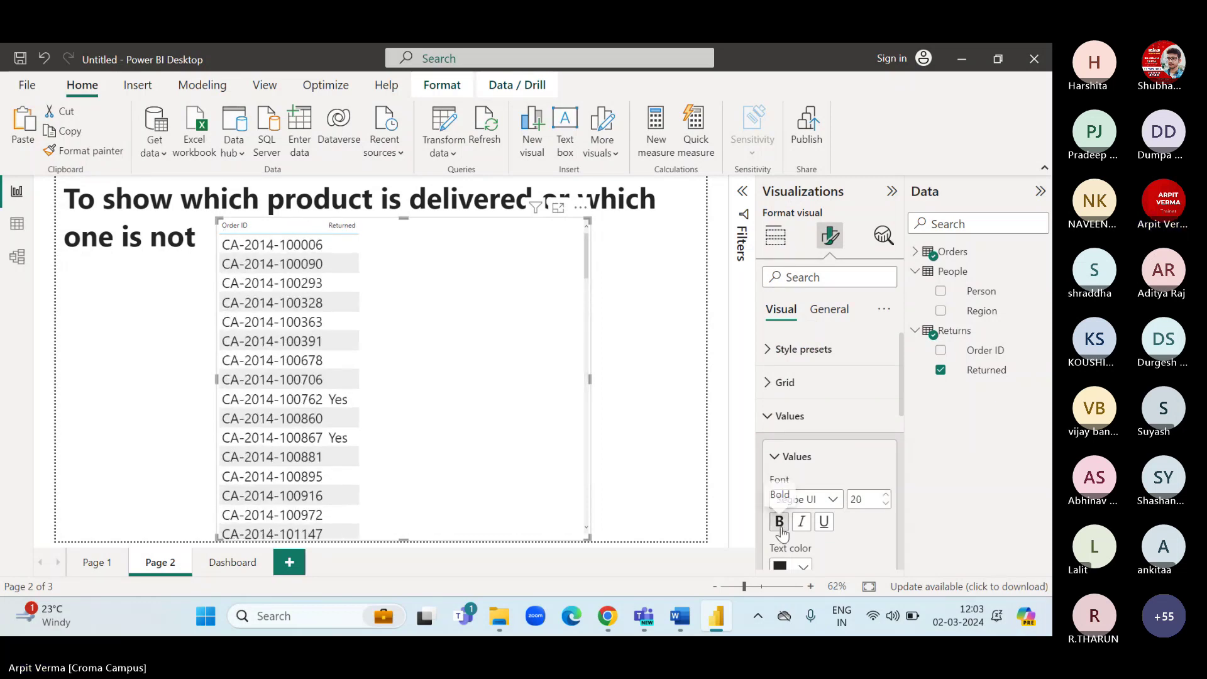
left_click(779, 521)
left_click(766, 416)
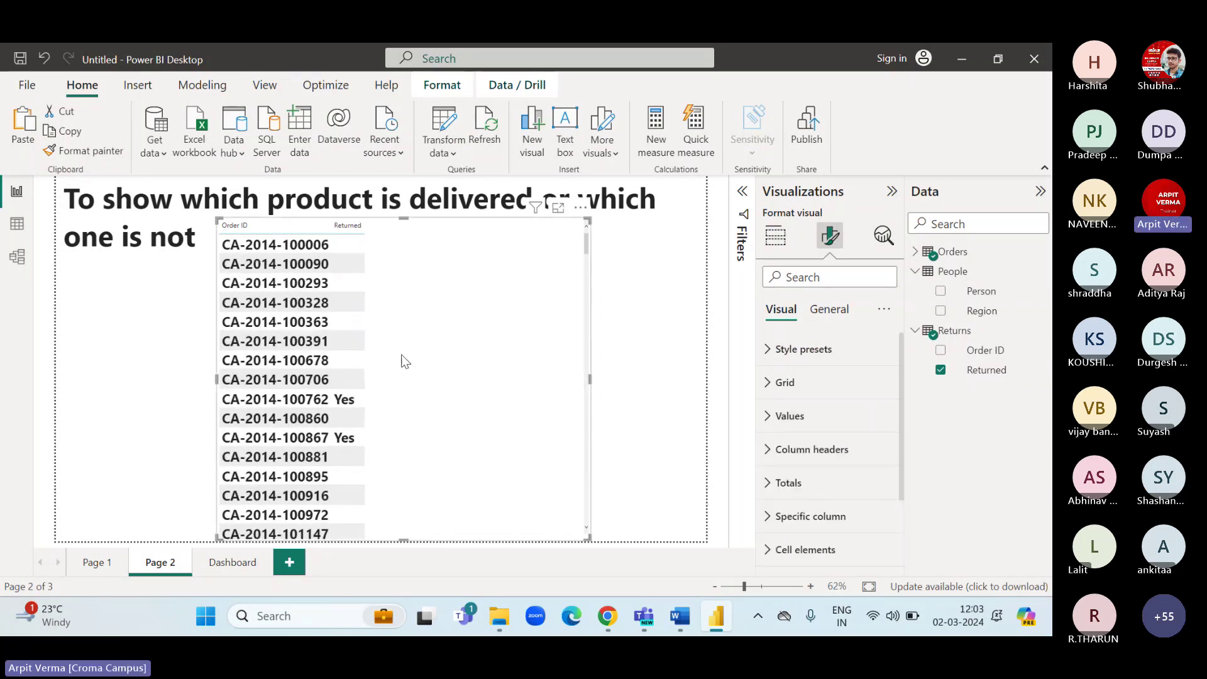
Set the Order ID and Returned column headers to font size 19 and bold.
left_click(770, 448)
left_click(885, 530)
left_click(885, 530)
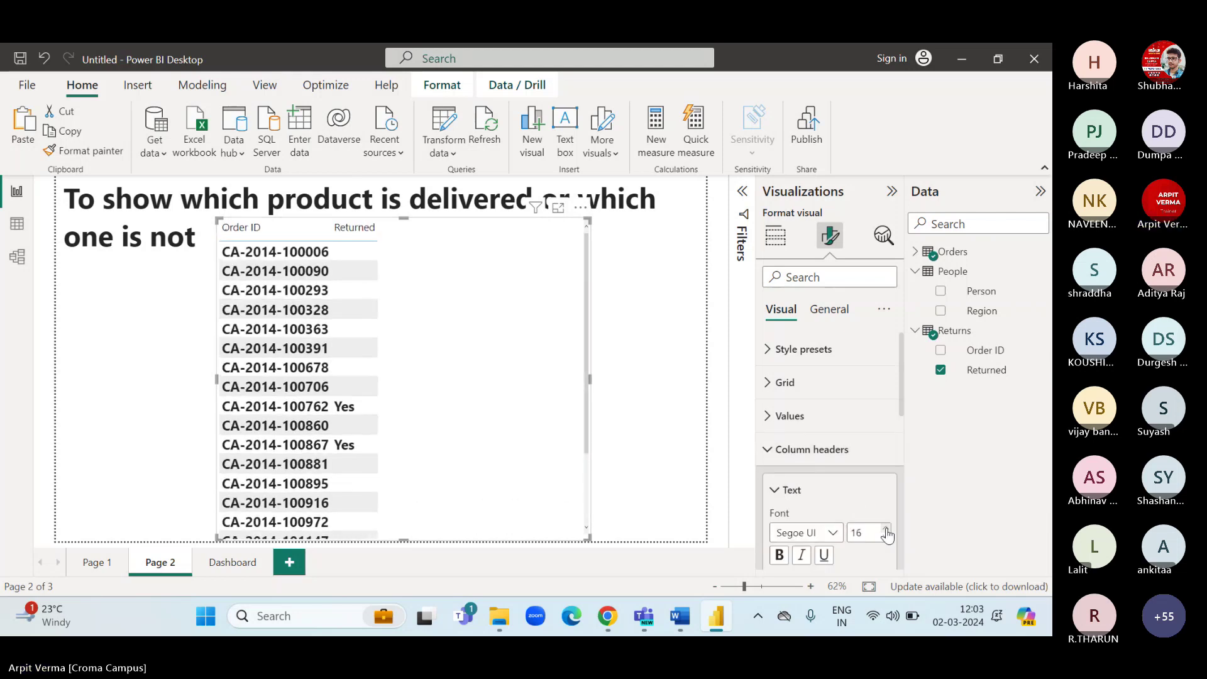
left_click(885, 529)
left_click(886, 530)
left_click(778, 555)
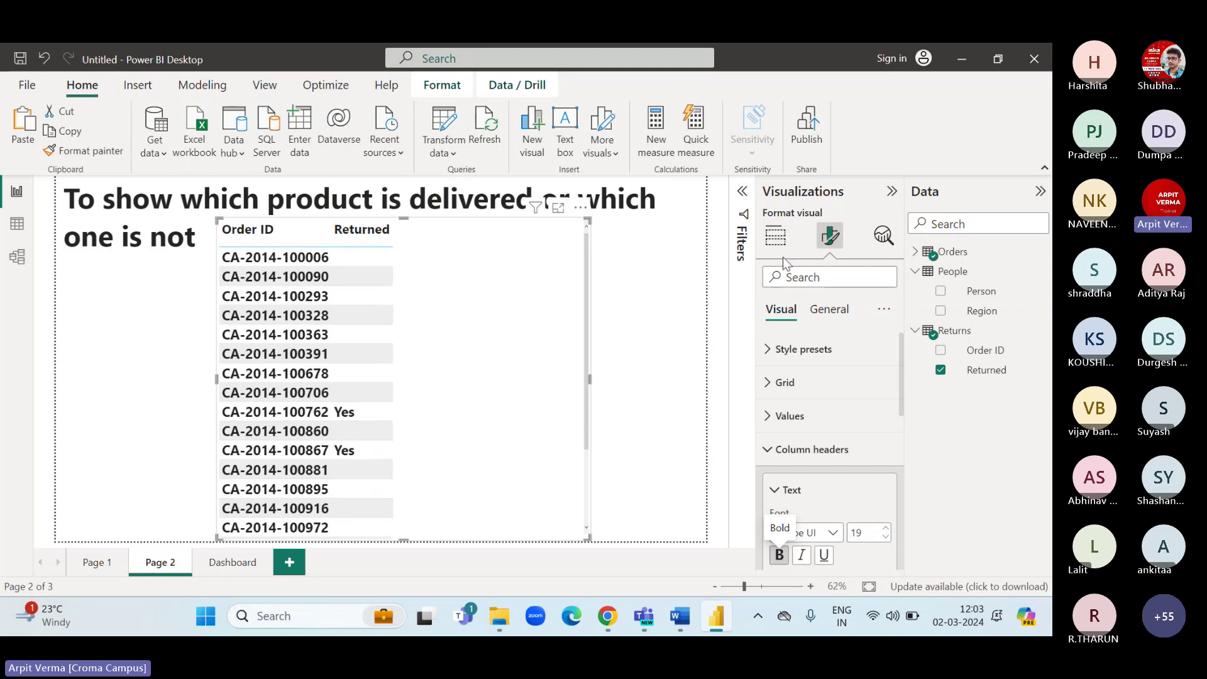
left_click(775, 235)
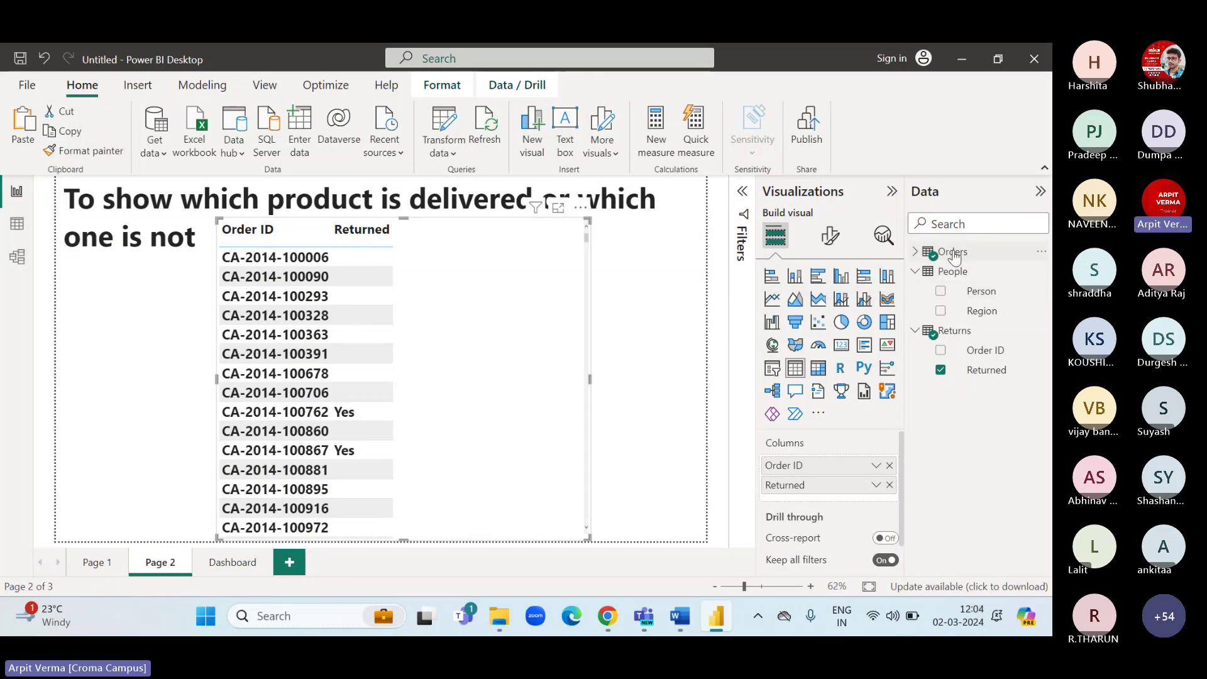
View the model diagram to confirm Orders links to Returns on Order ID.
left_click(916, 252)
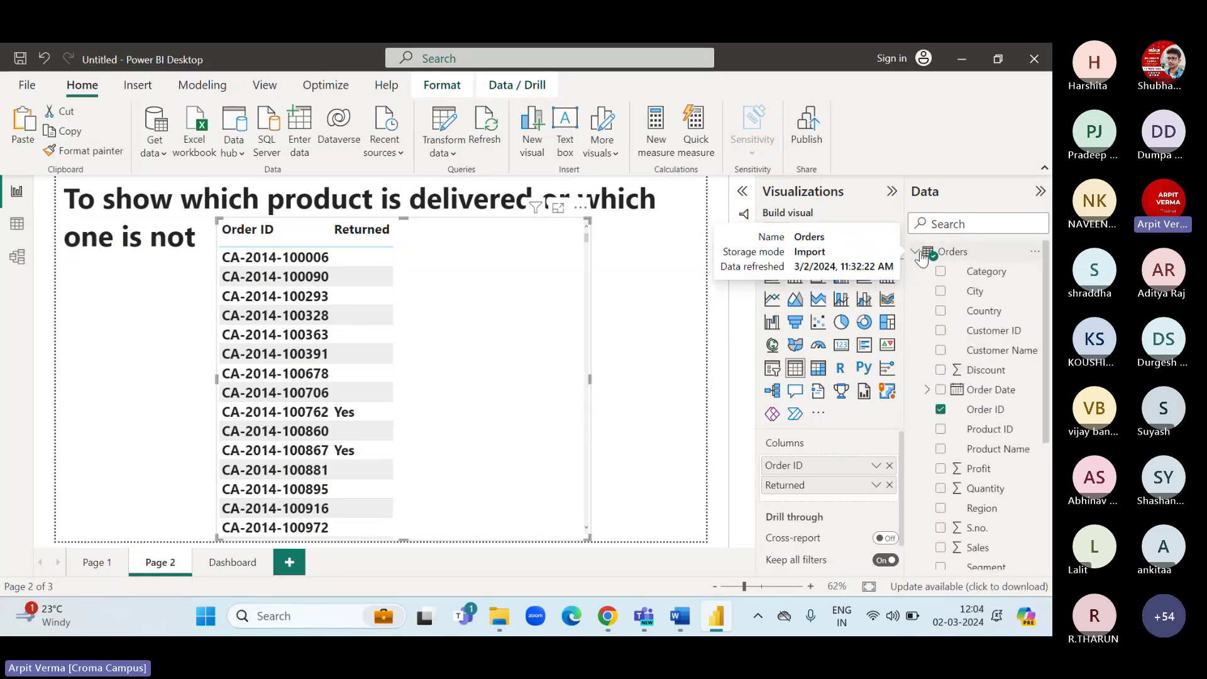
left_click(916, 253)
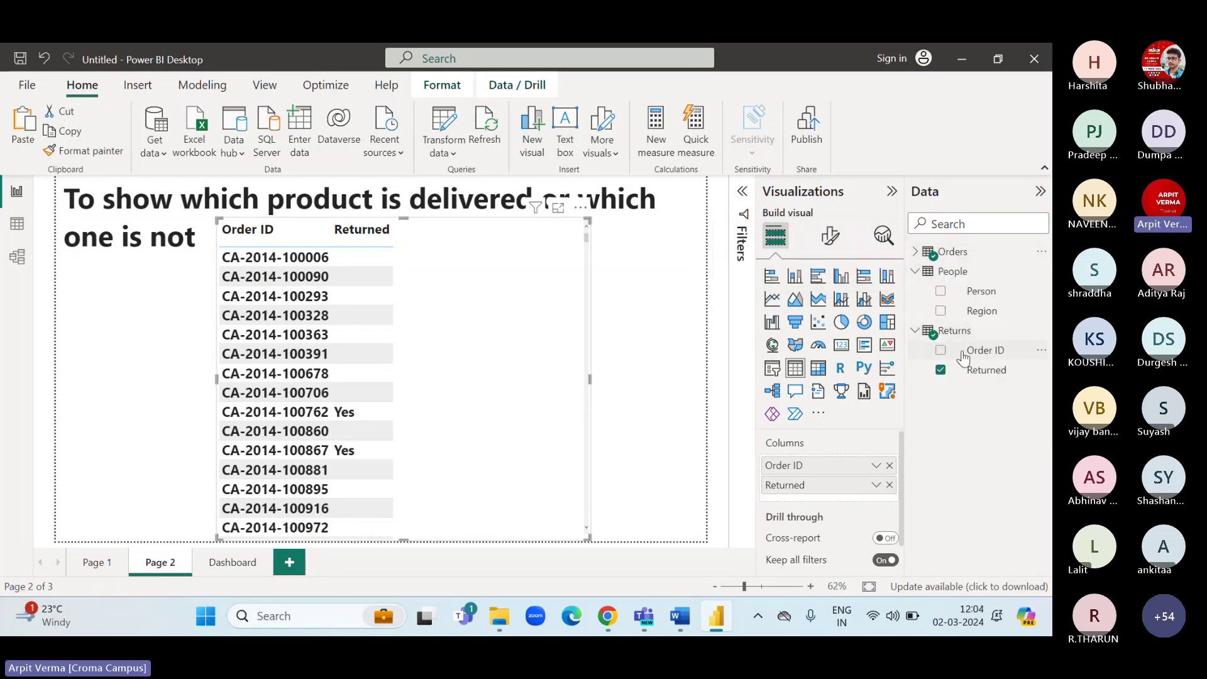
left_click(17, 257)
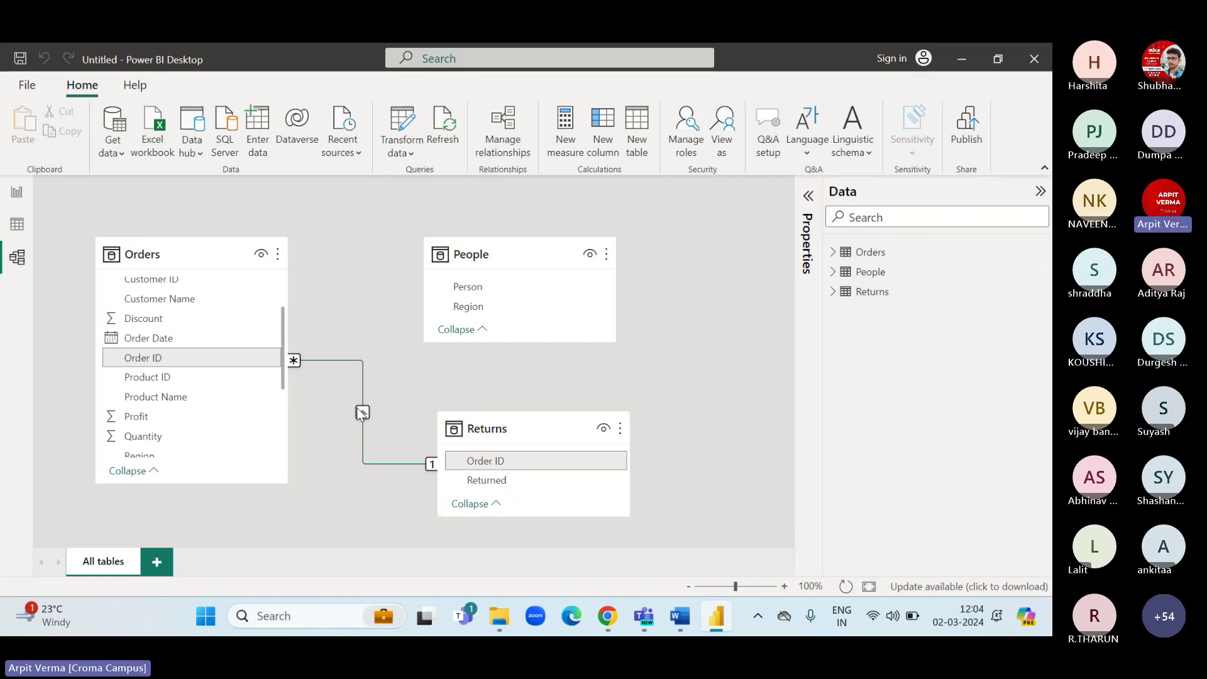
left_click(24, 205)
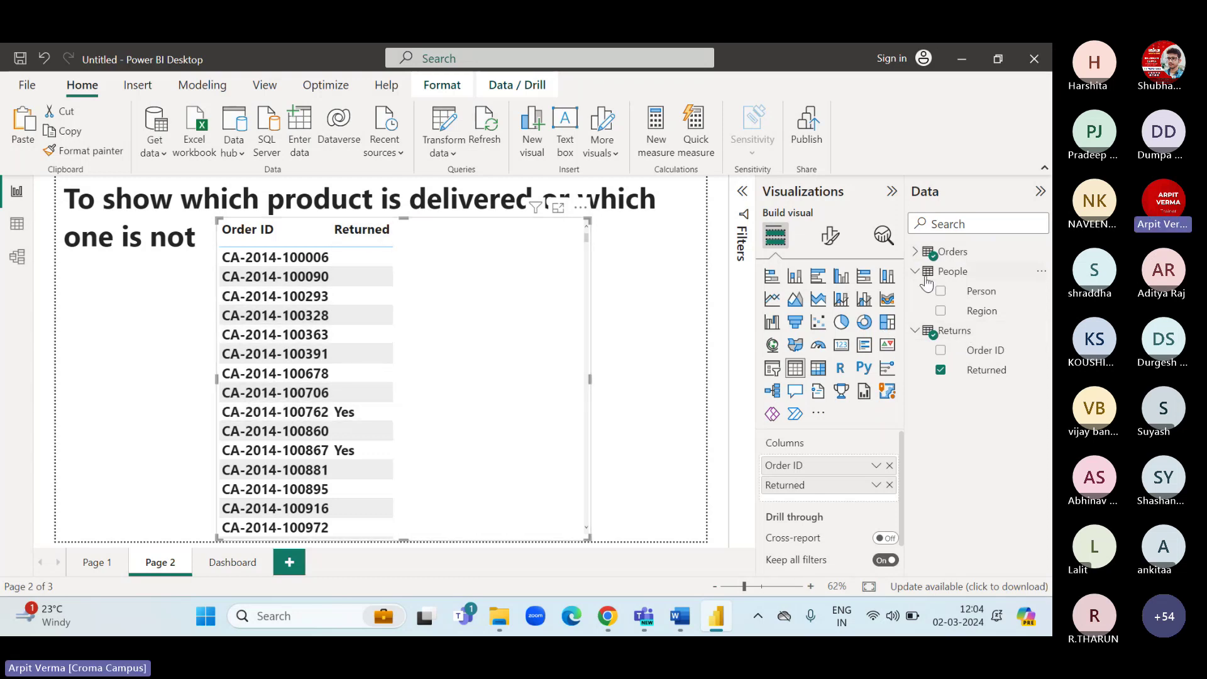
left_click(279, 418)
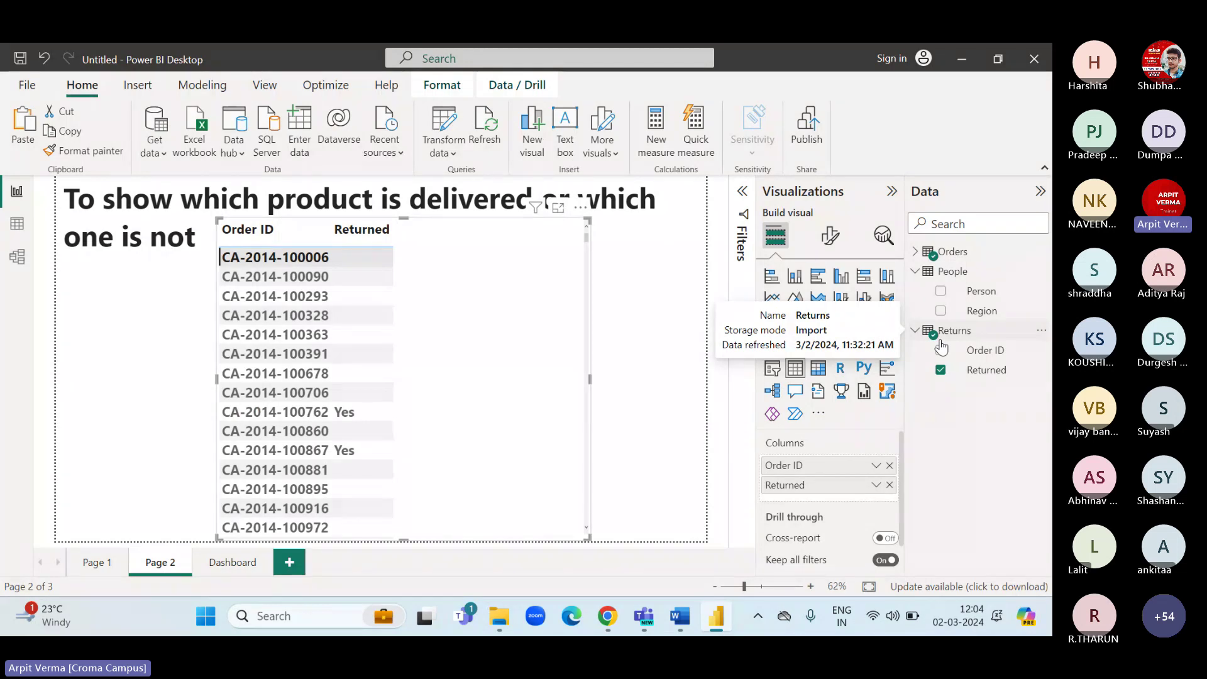
left_click(270, 415)
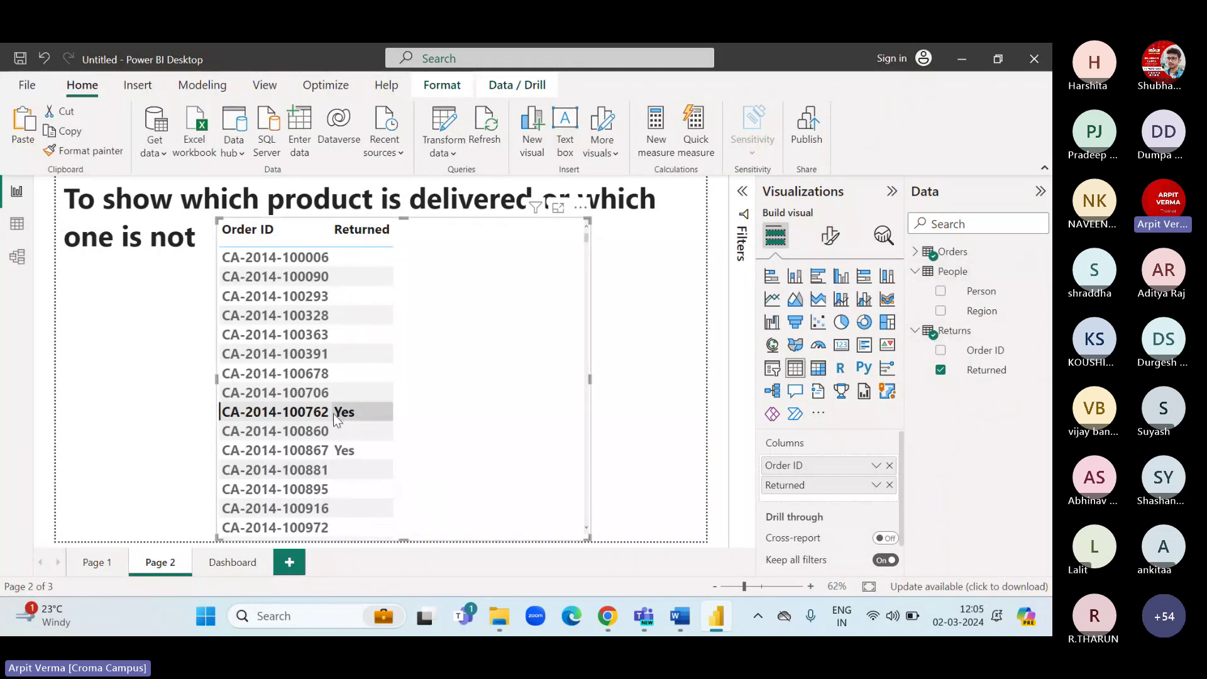
left_click(287, 257)
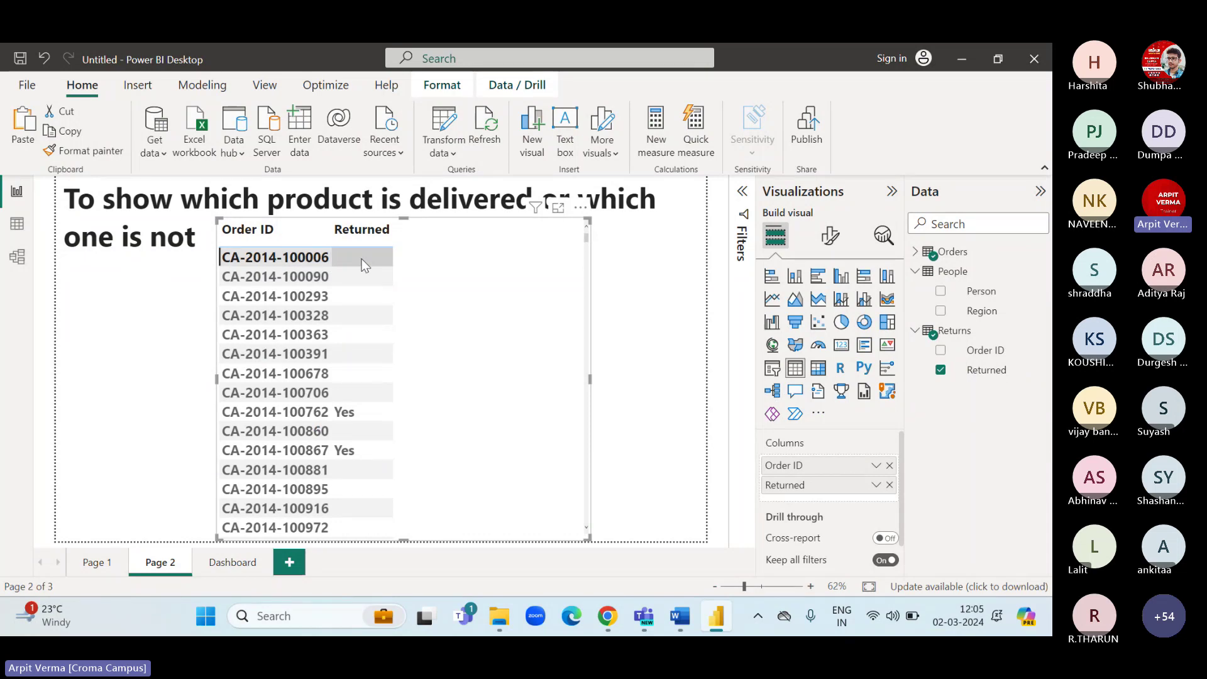
left_click(17, 257)
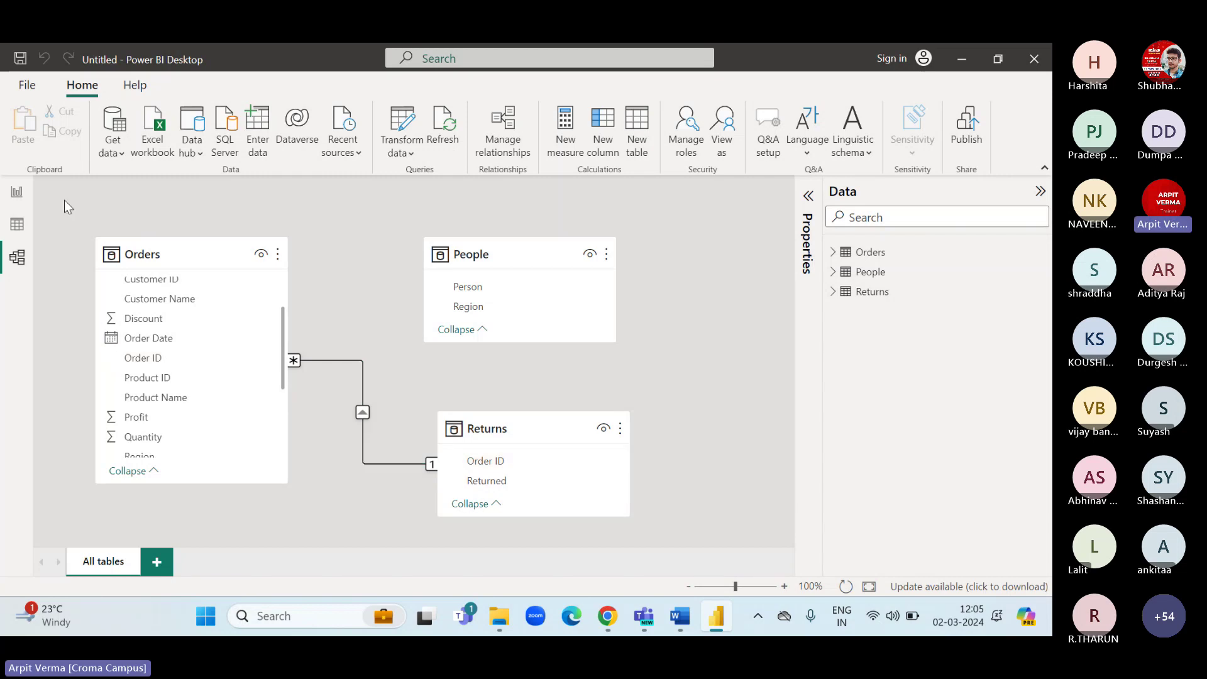
left_click(26, 192)
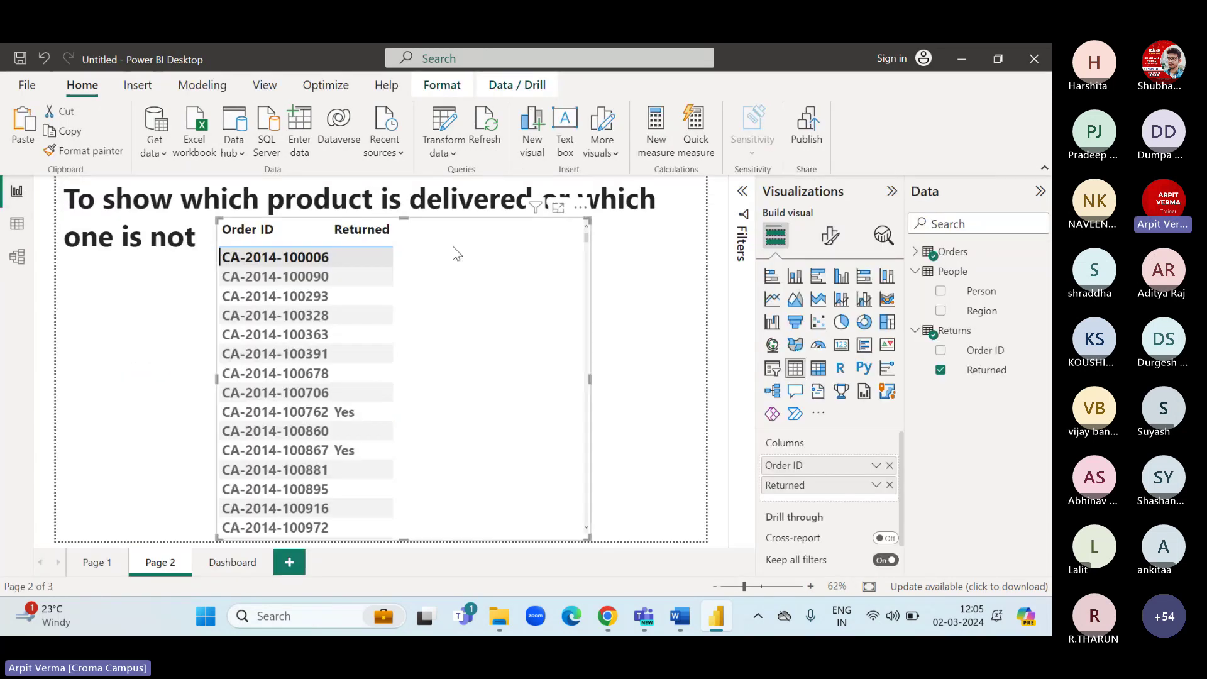
Lower the table visual's top edge so it sits below the page title.
left_click_drag(403, 218, 406, 254)
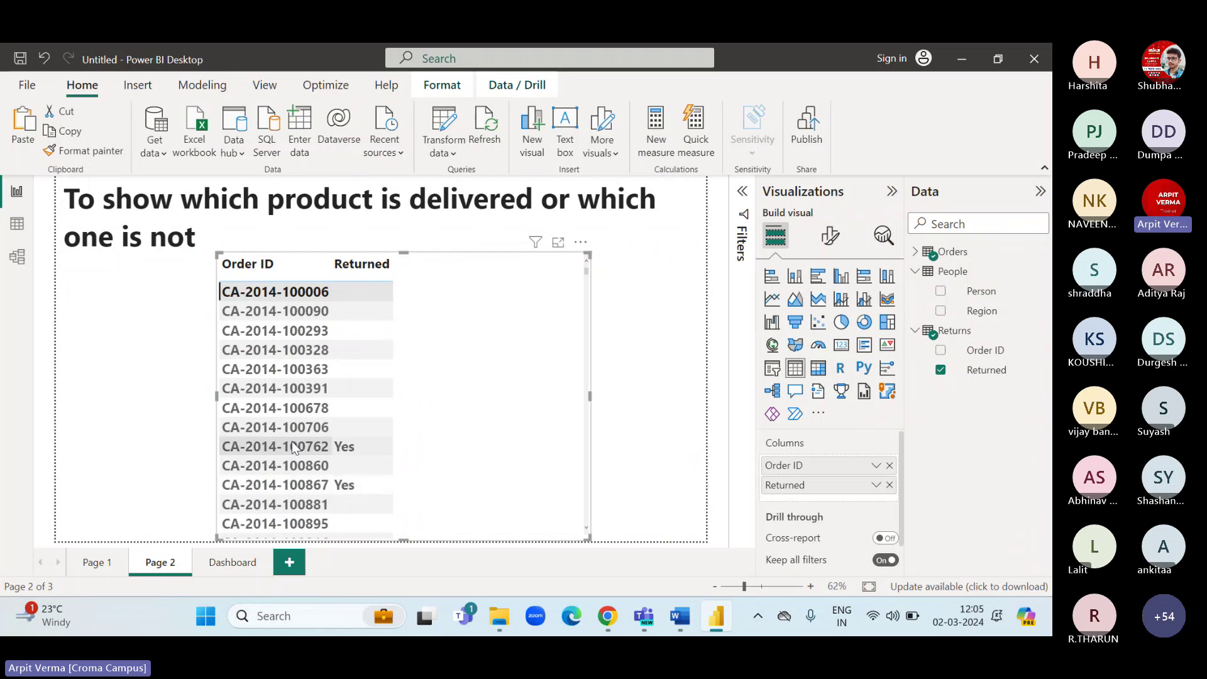
scroll(453, 431, "down", 15)
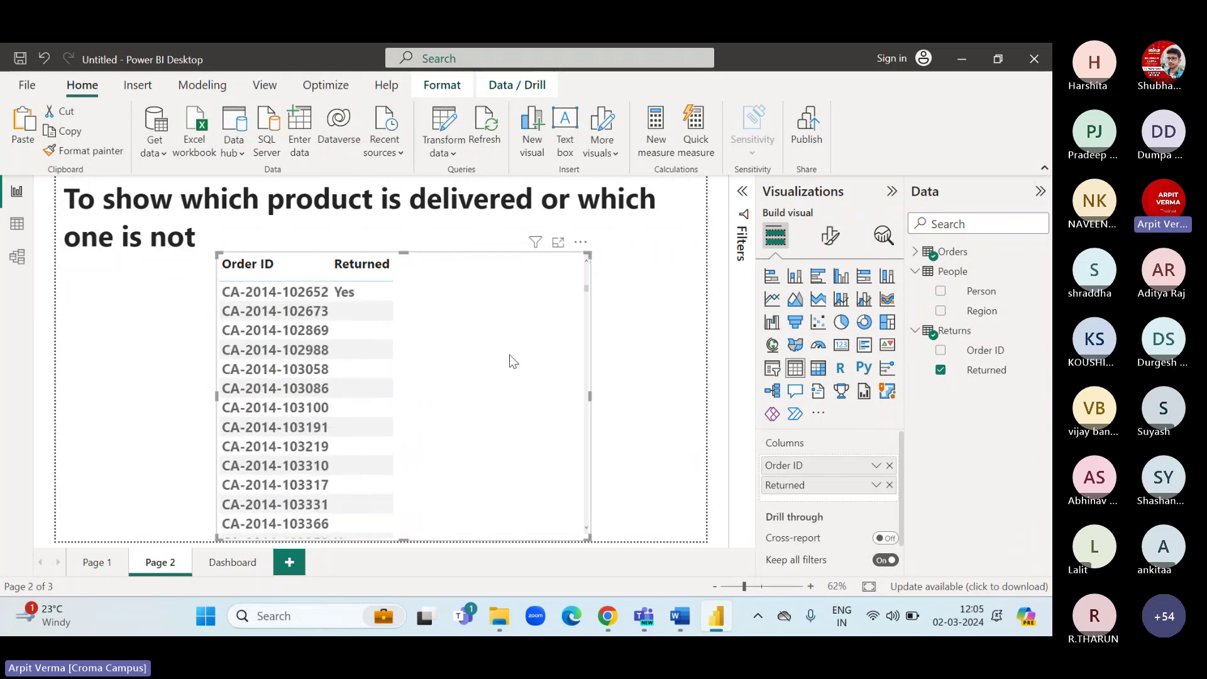
scroll(378, 390, "down", 1)
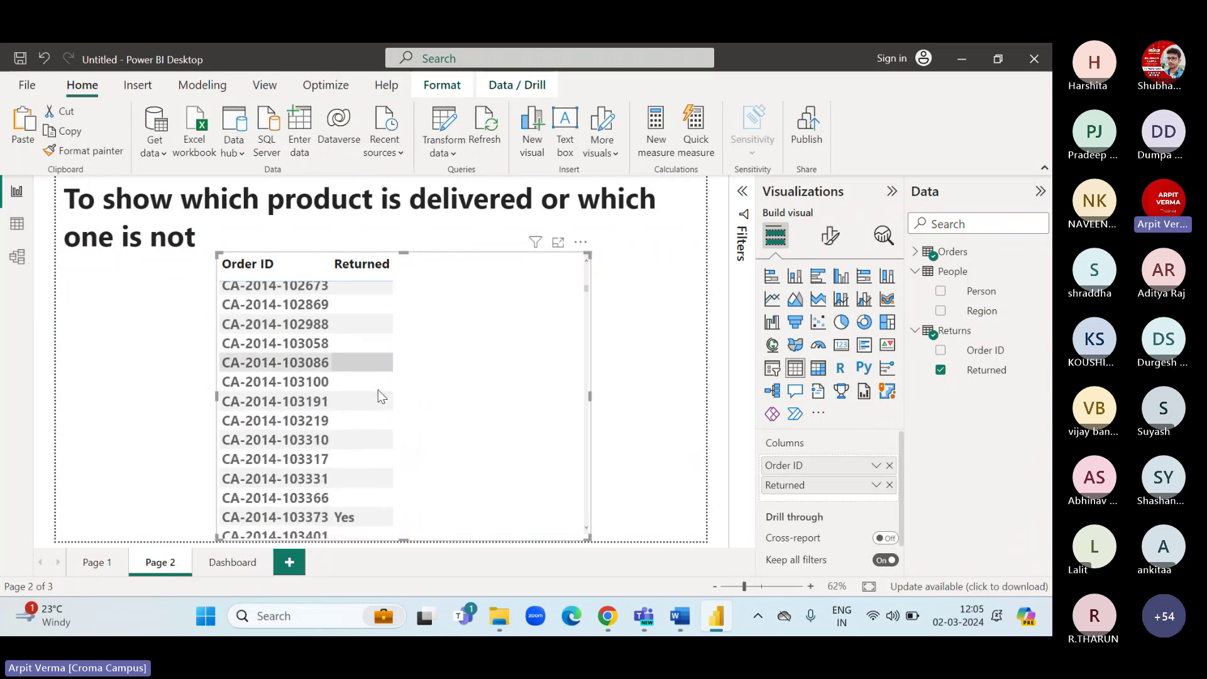
scroll(379, 390, "up", 16)
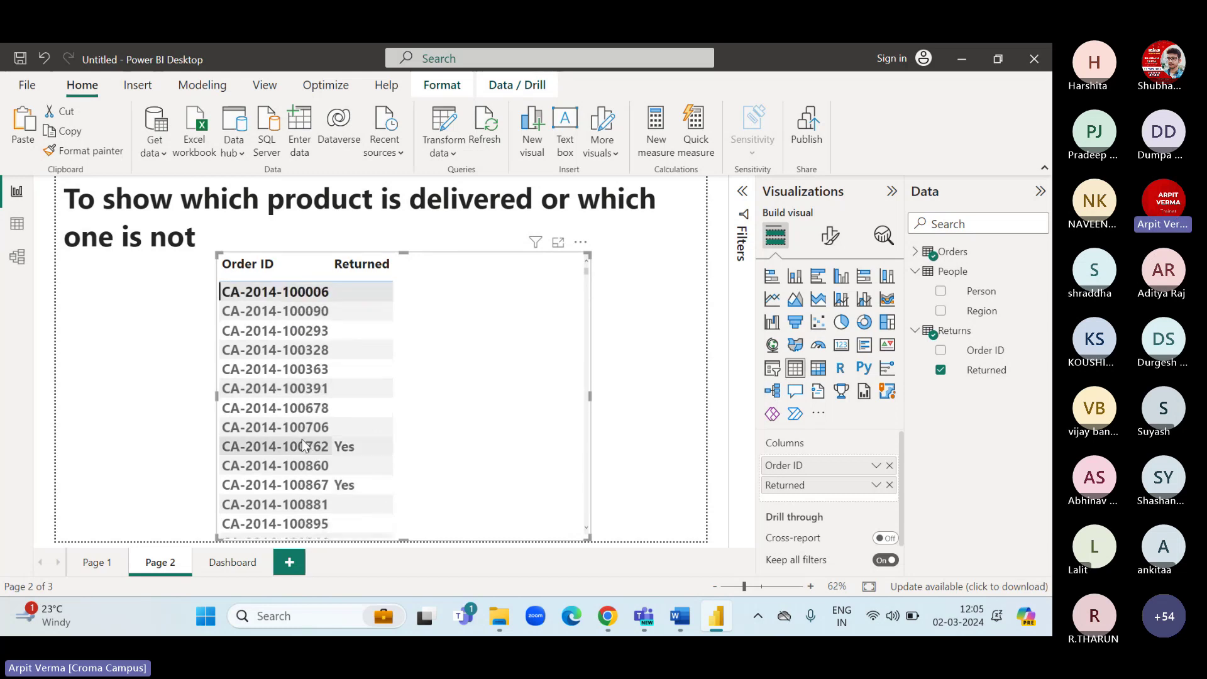
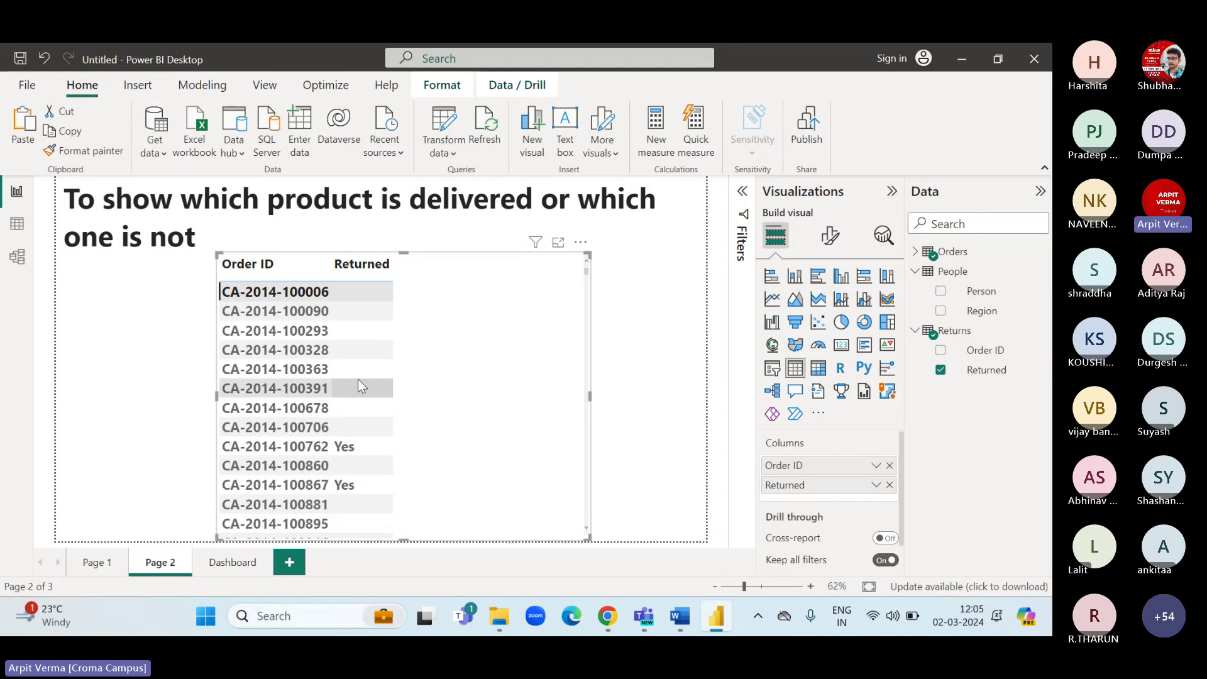
Move the Order ID/Returned table left and add a shorter, narrower card visual beside it.
left_click(161, 360)
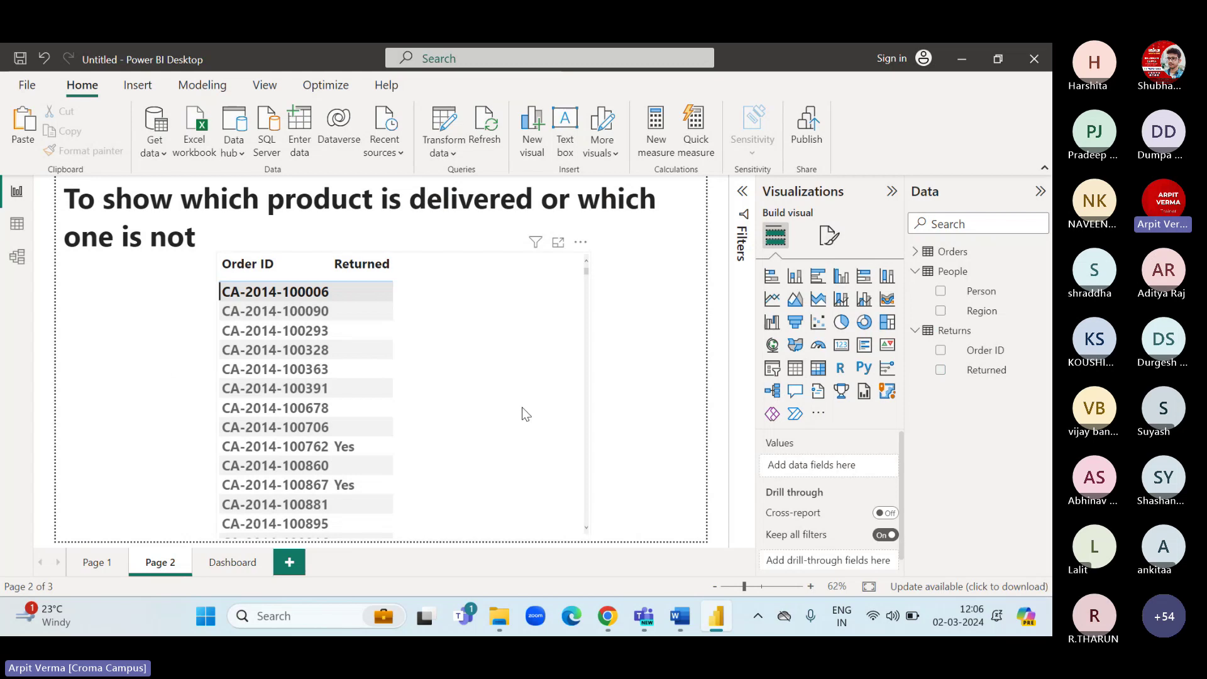
left_click_drag(521, 406, 372, 390)
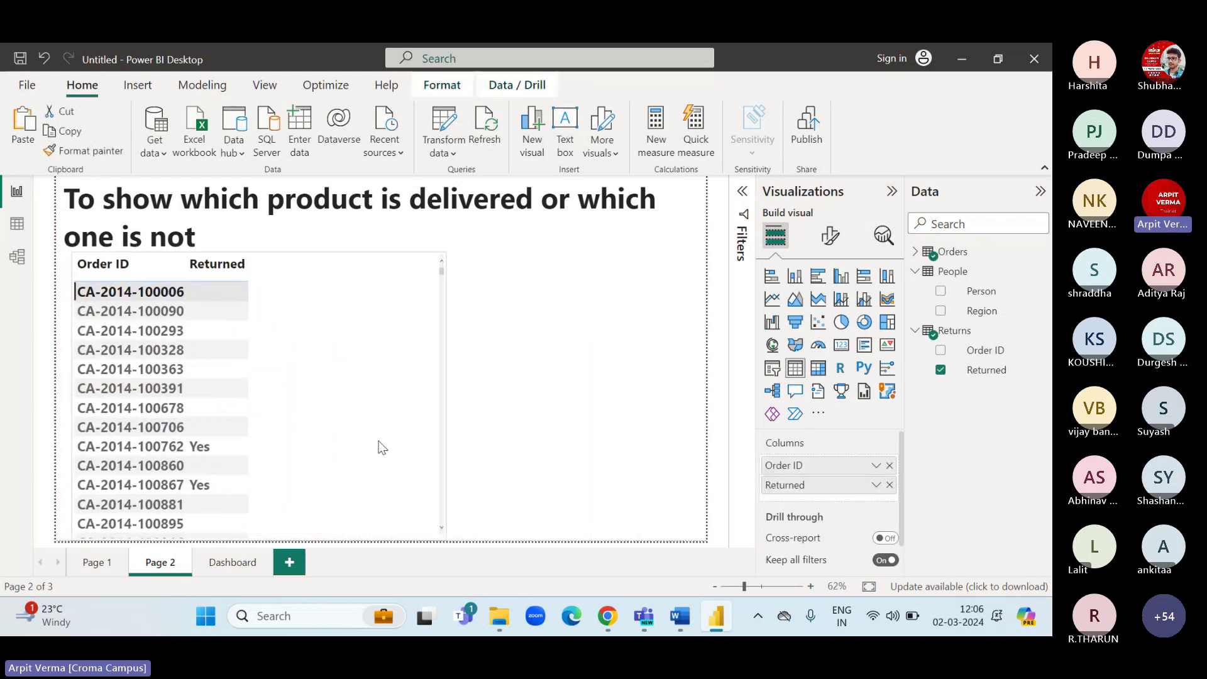
left_click(534, 408)
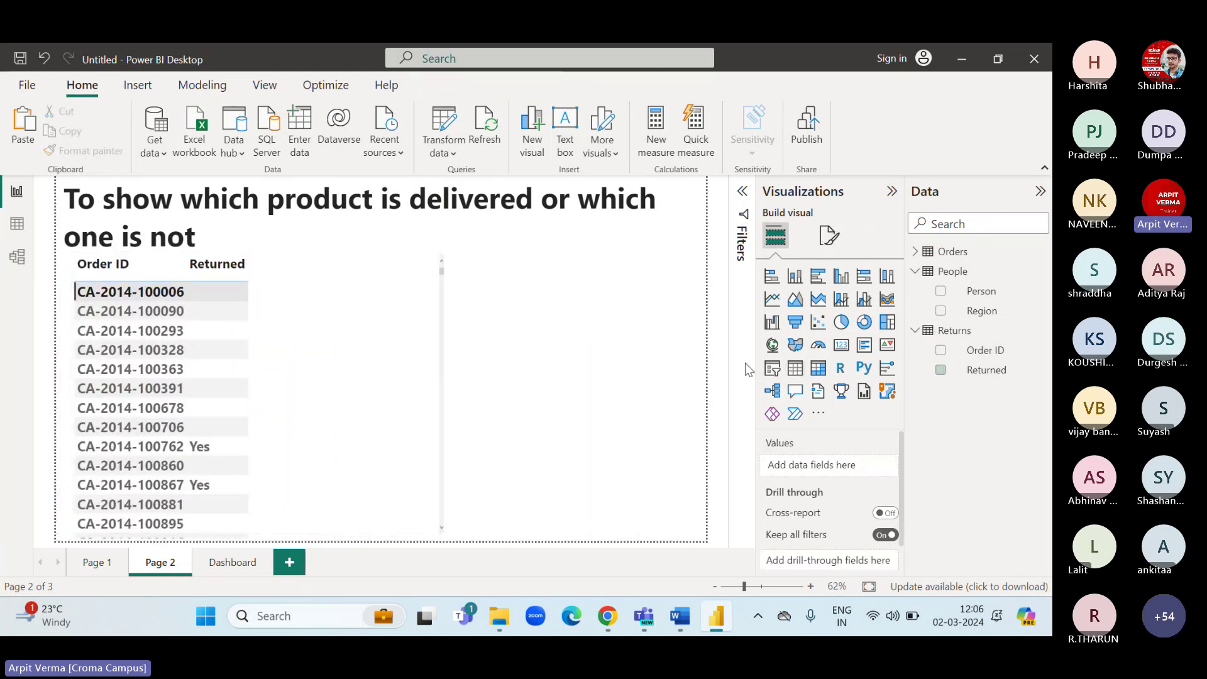
left_click(842, 346)
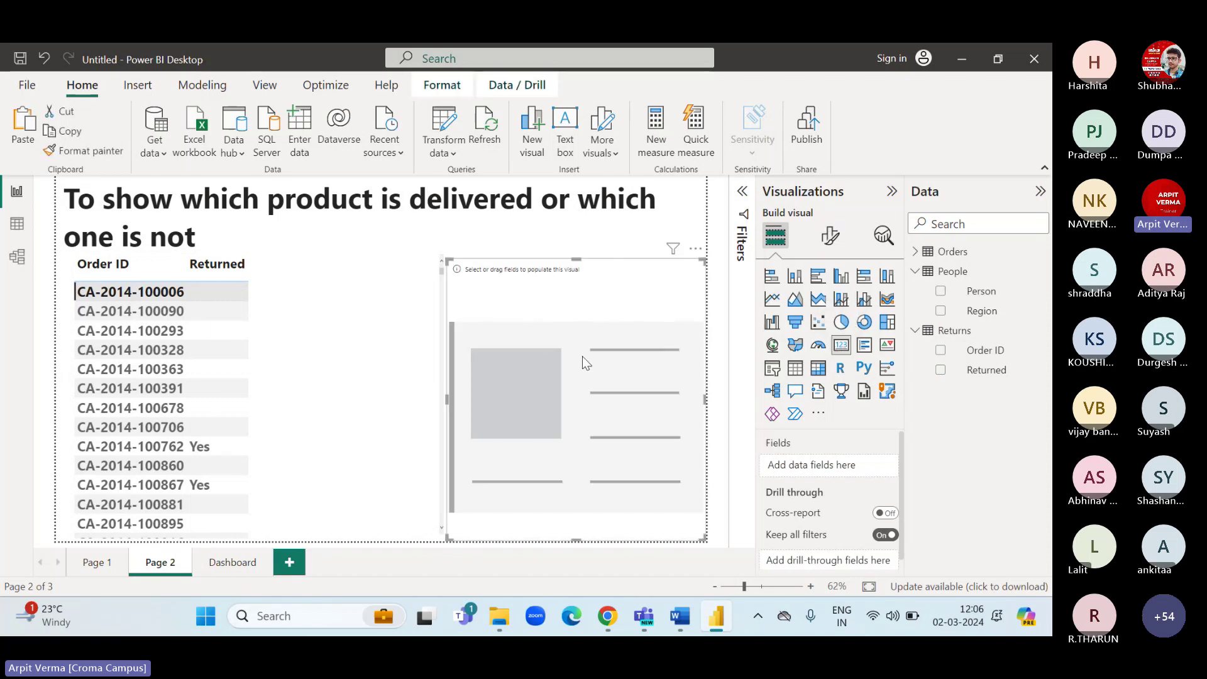
left_click_drag(576, 540, 575, 422)
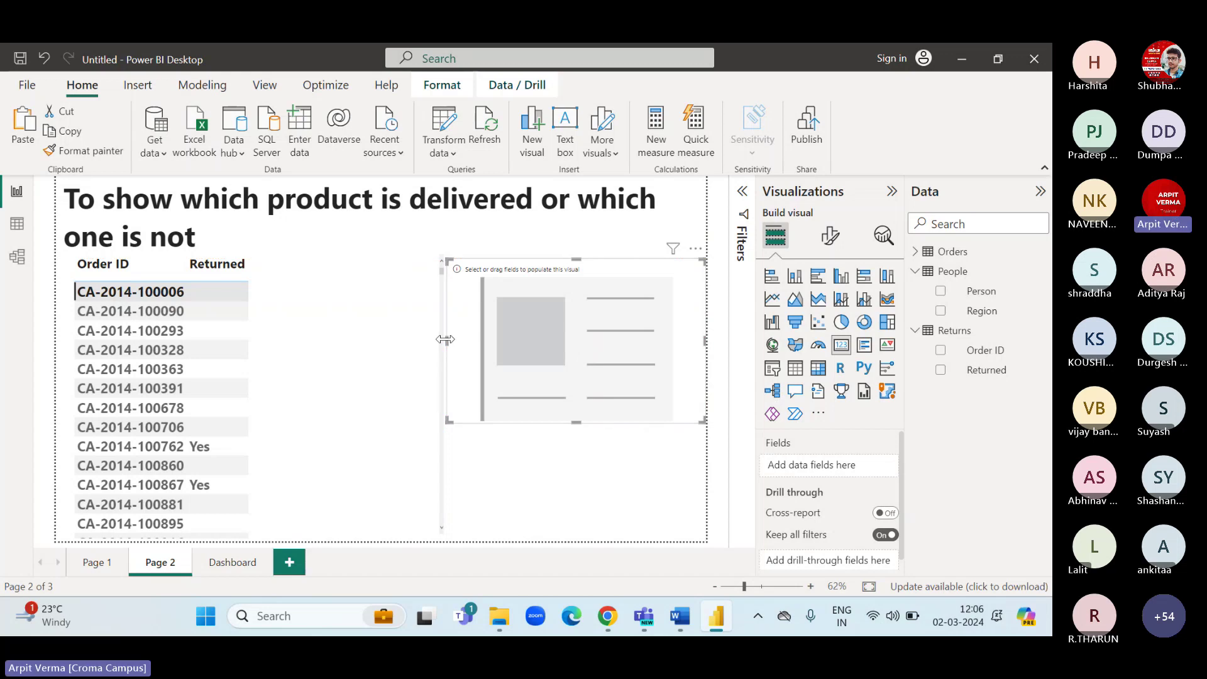
left_click_drag(446, 340, 527, 345)
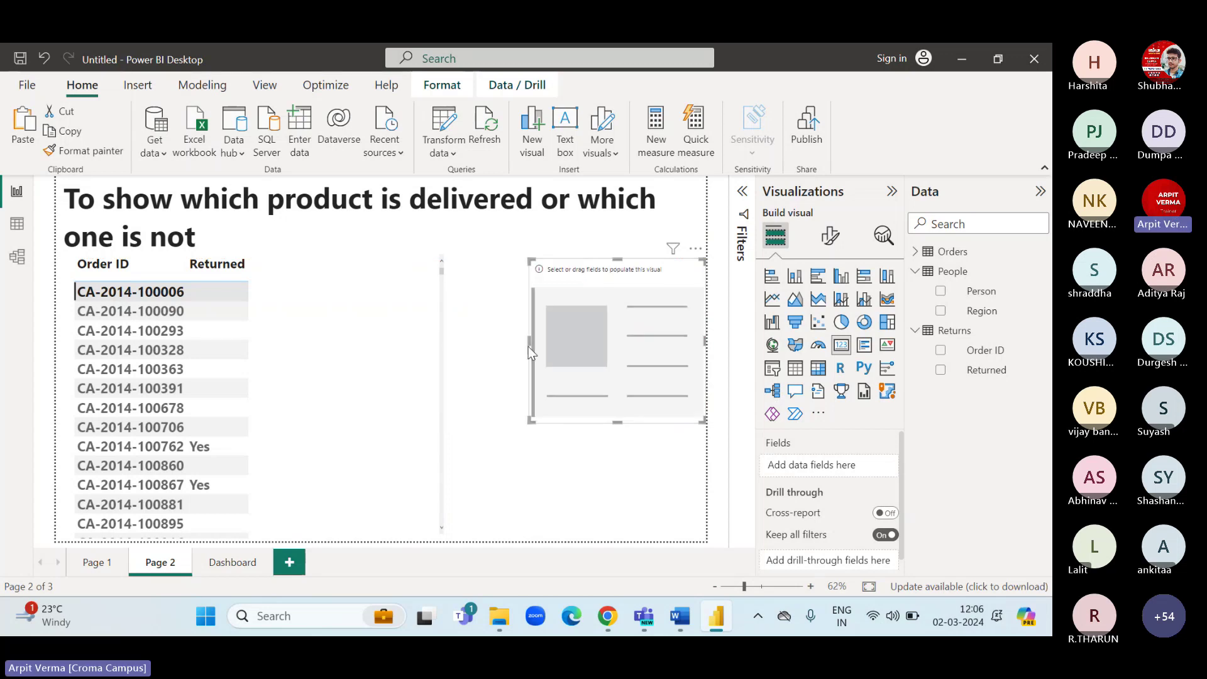
Add Orders Order ID to the card, try Count (Distinct), then remove the field.
left_click(915, 251)
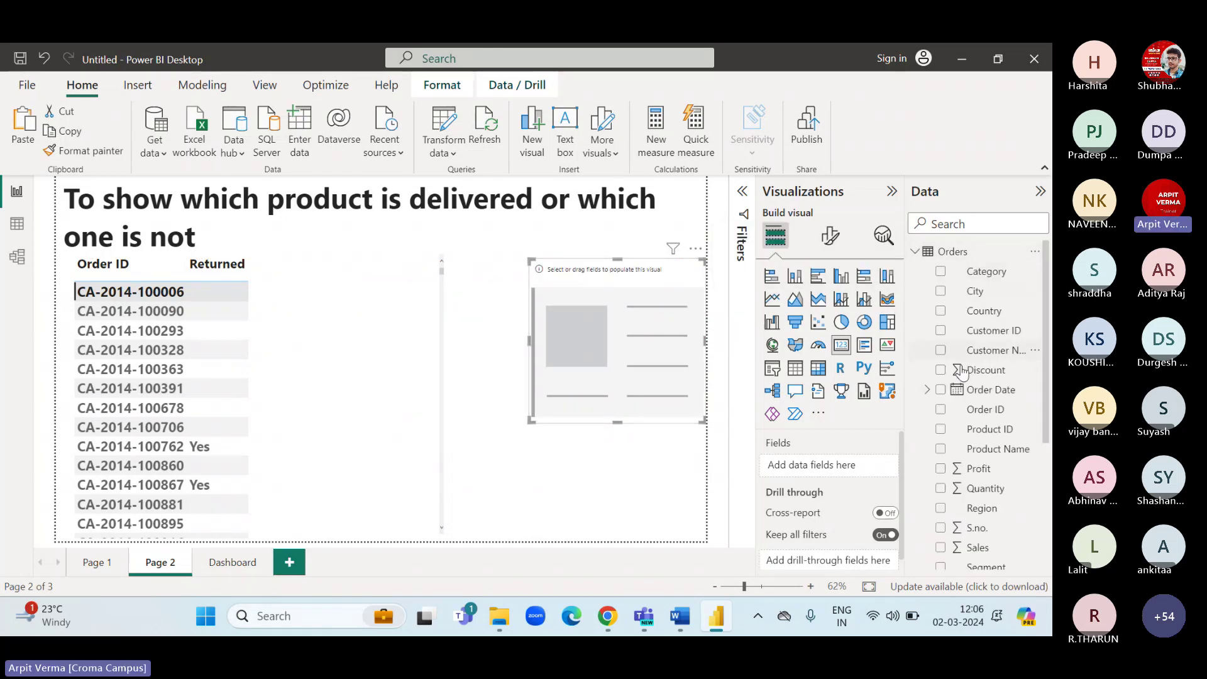
left_click_drag(981, 410, 867, 463)
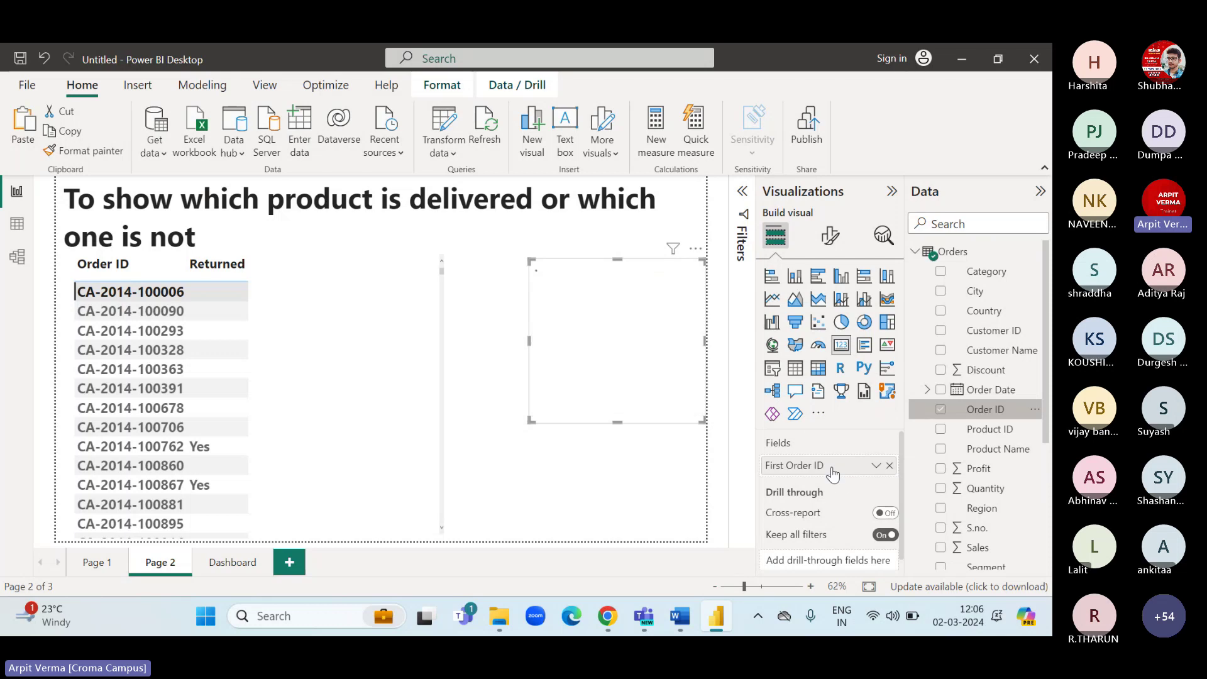
left_click(876, 468)
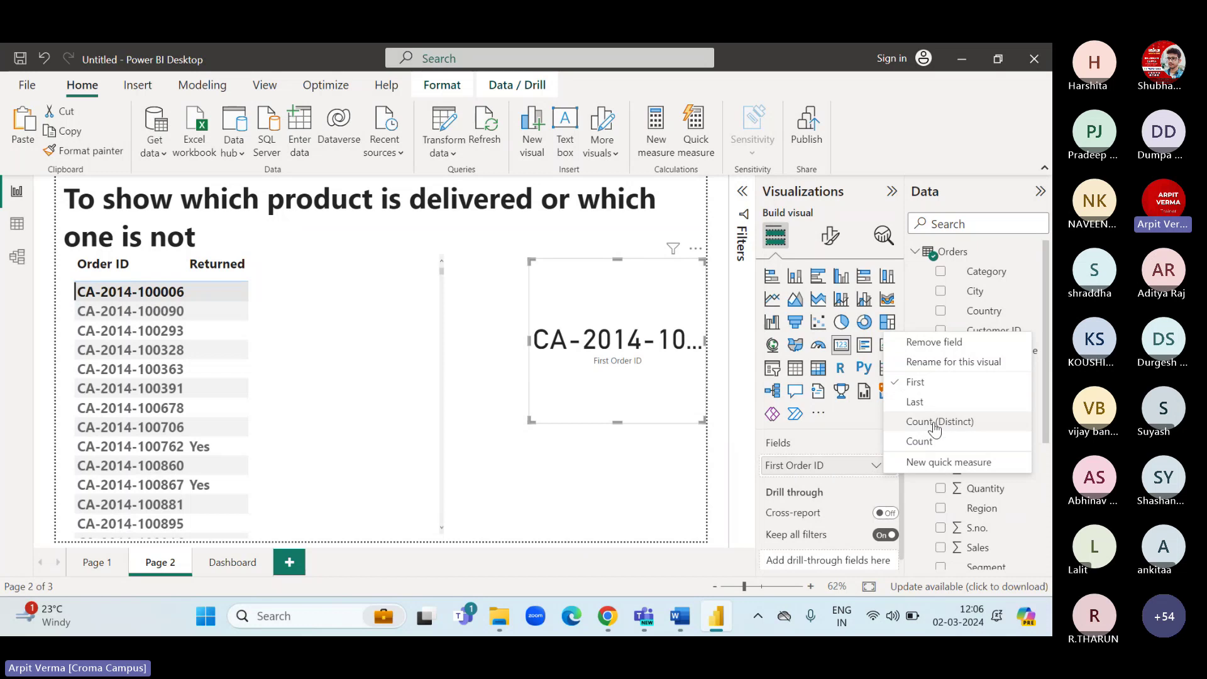
left_click(938, 422)
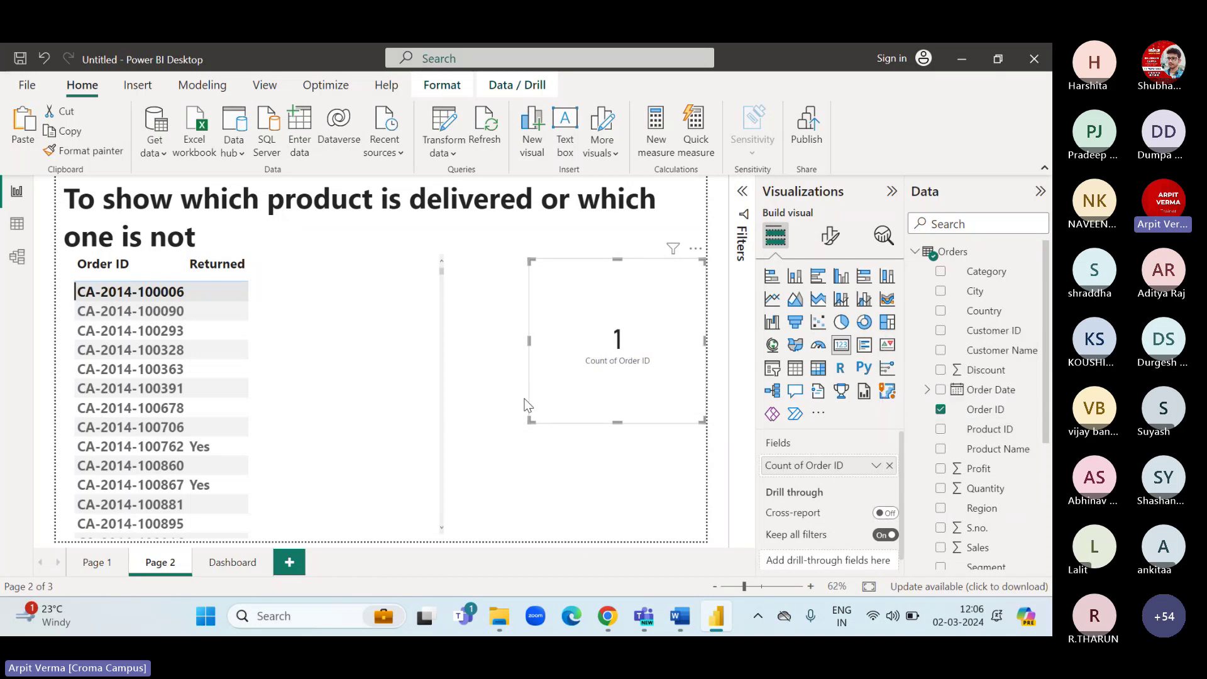
left_click(874, 467)
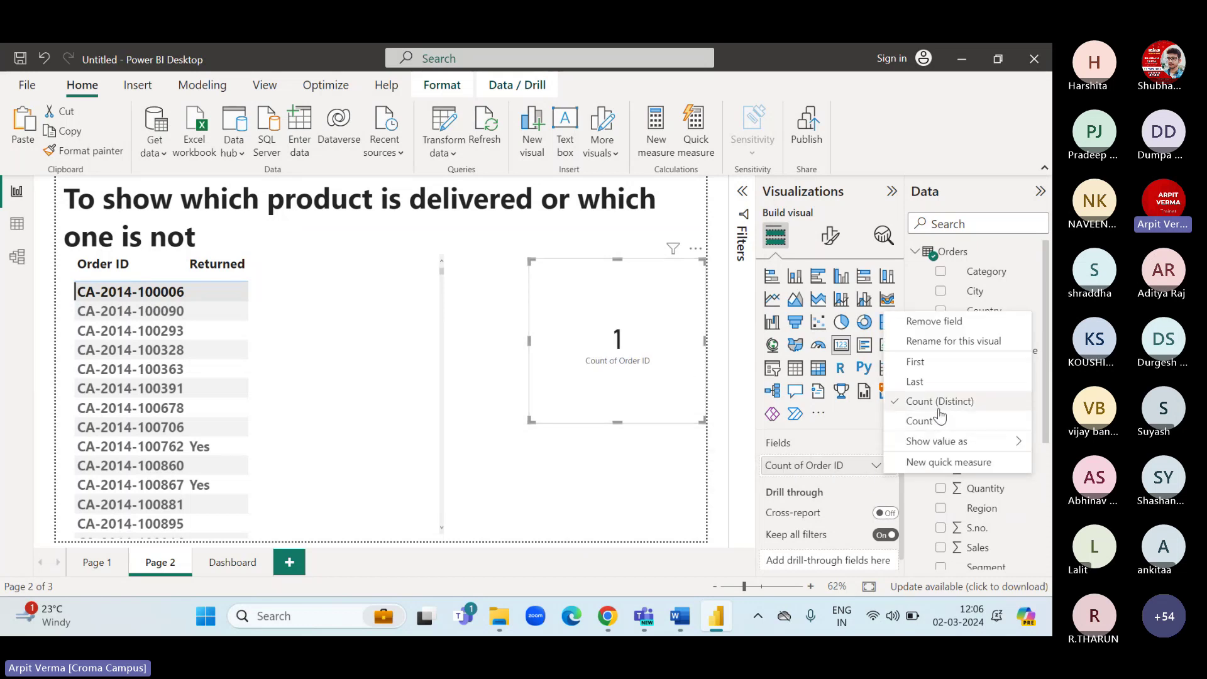
left_click(856, 493)
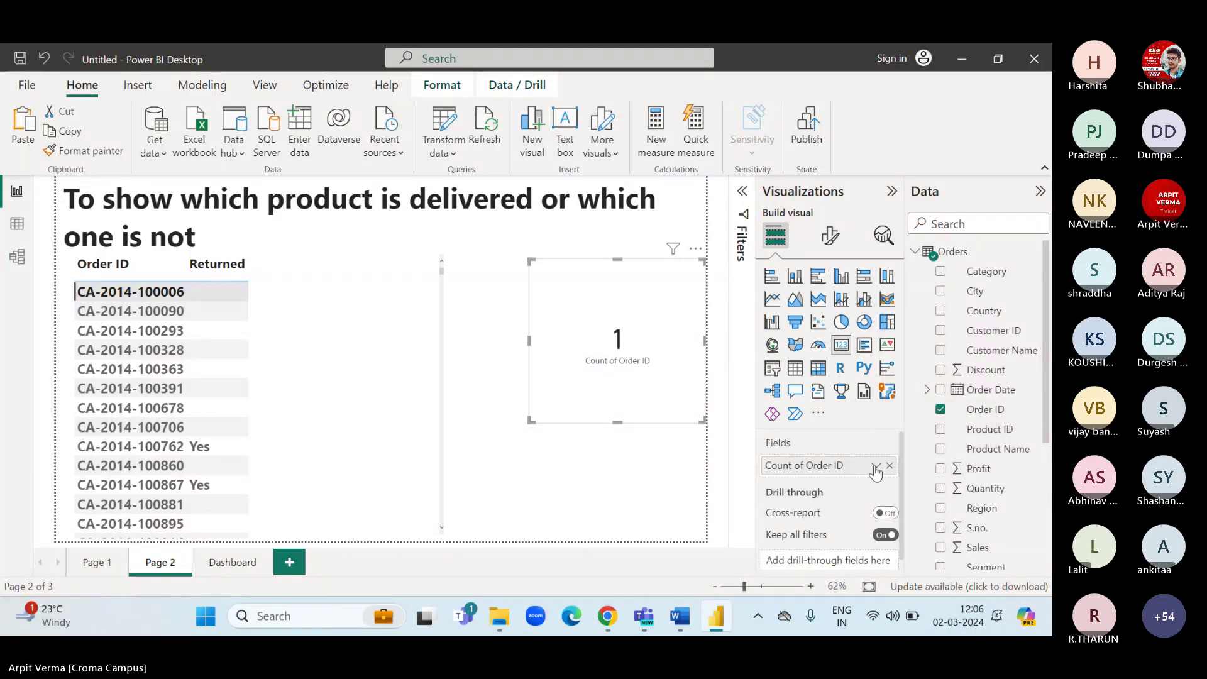
left_click(875, 468)
left_click(922, 432)
left_click(889, 466)
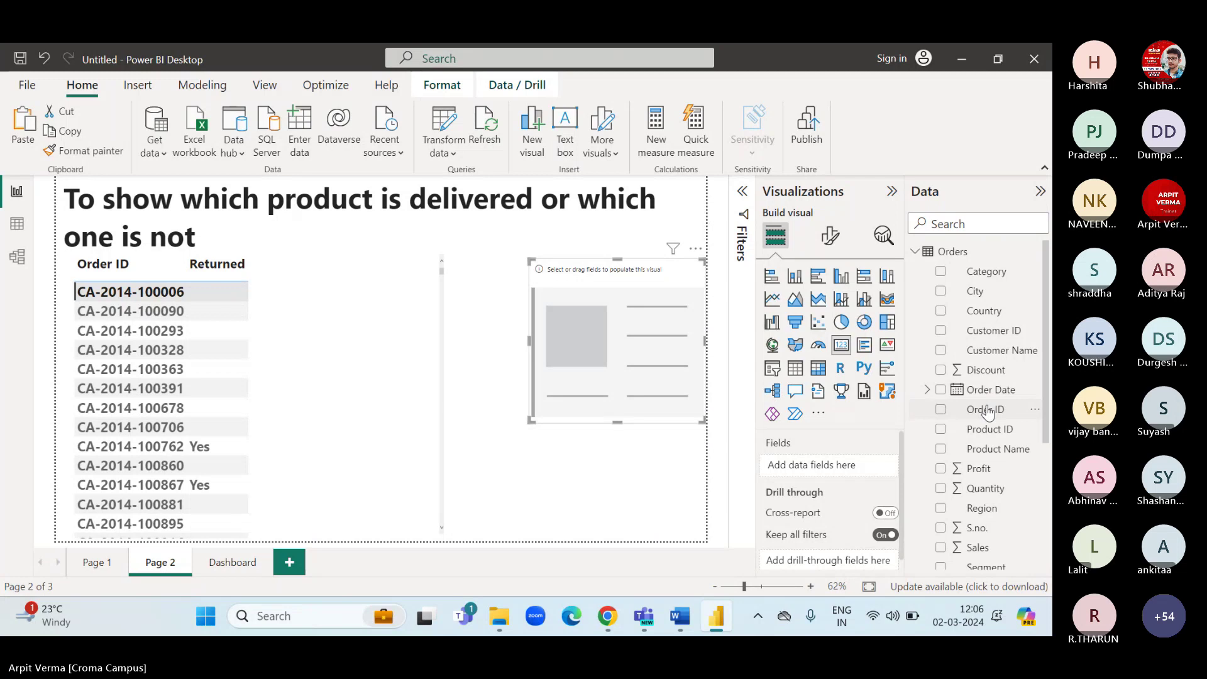
left_click(18, 223)
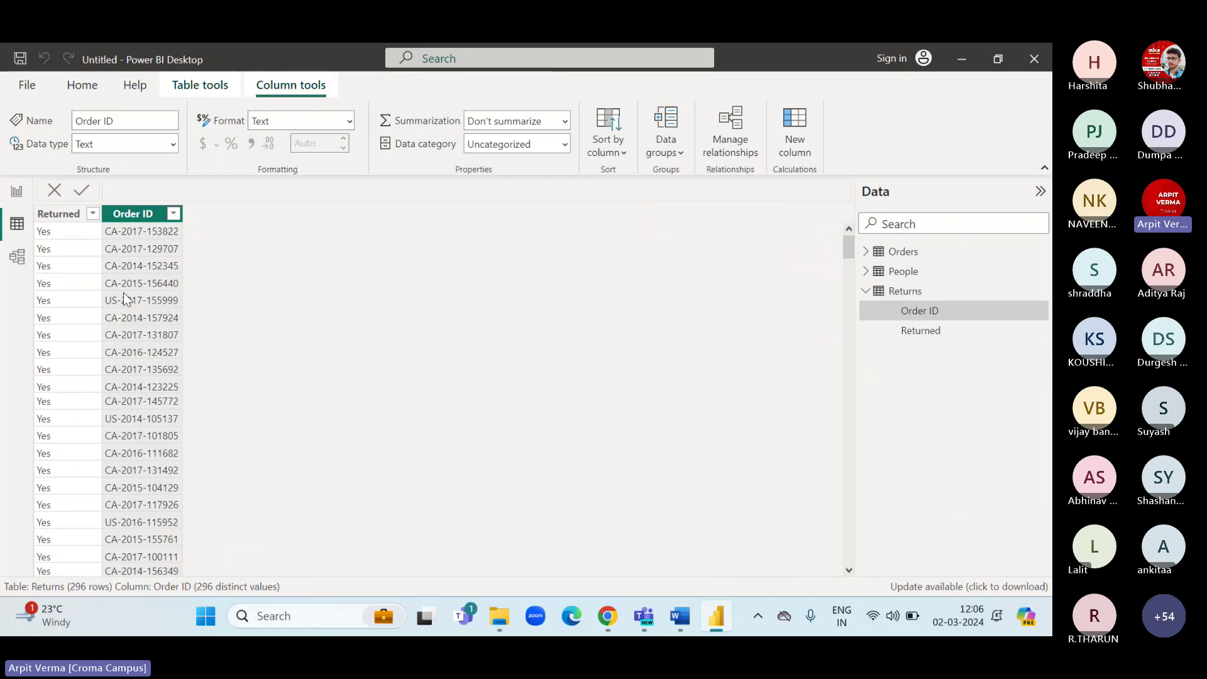
left_click(905, 251)
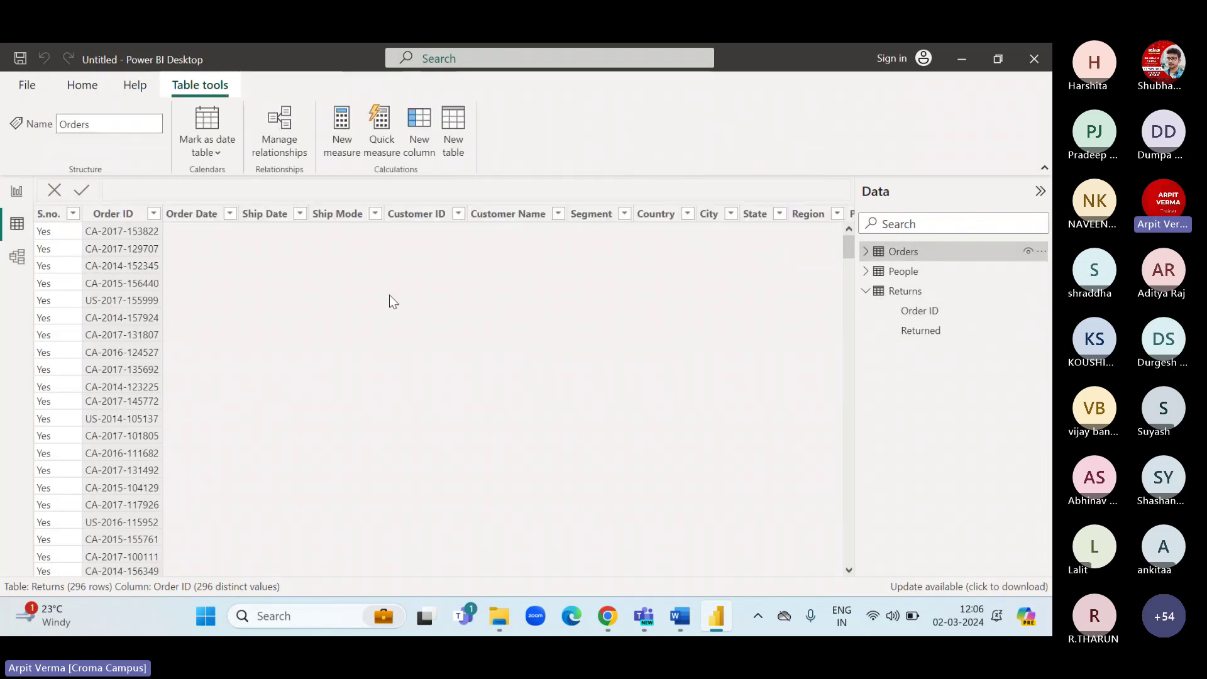
left_click(124, 217)
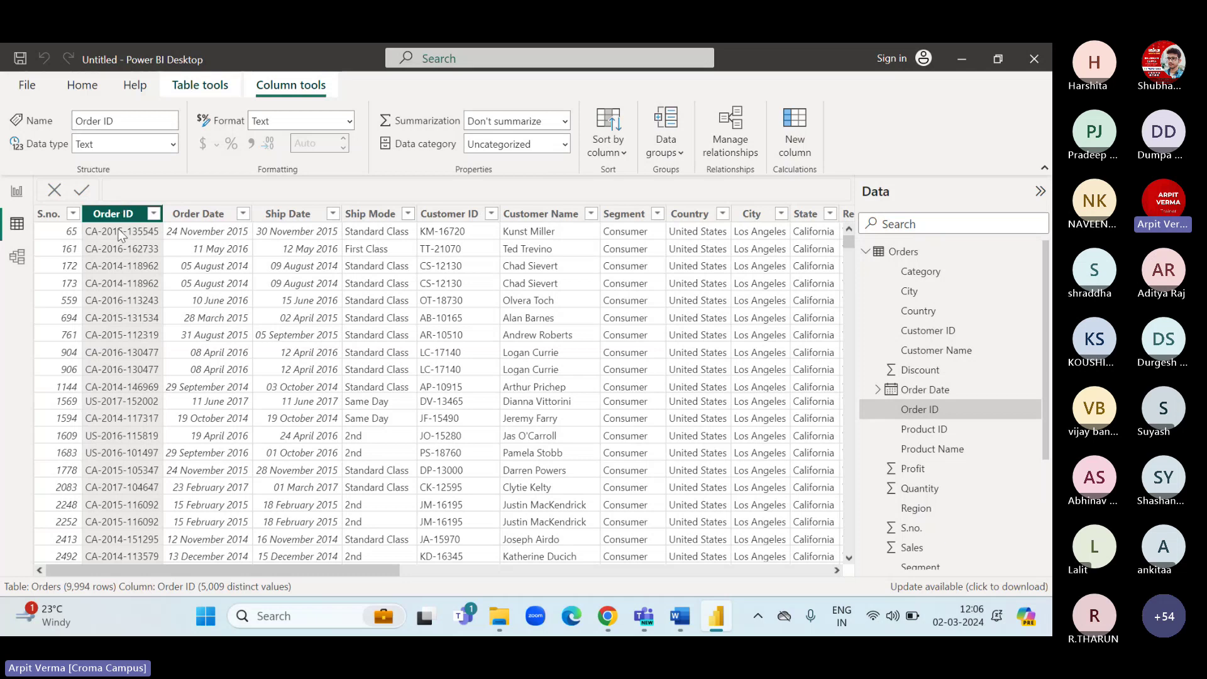
left_click(17, 191)
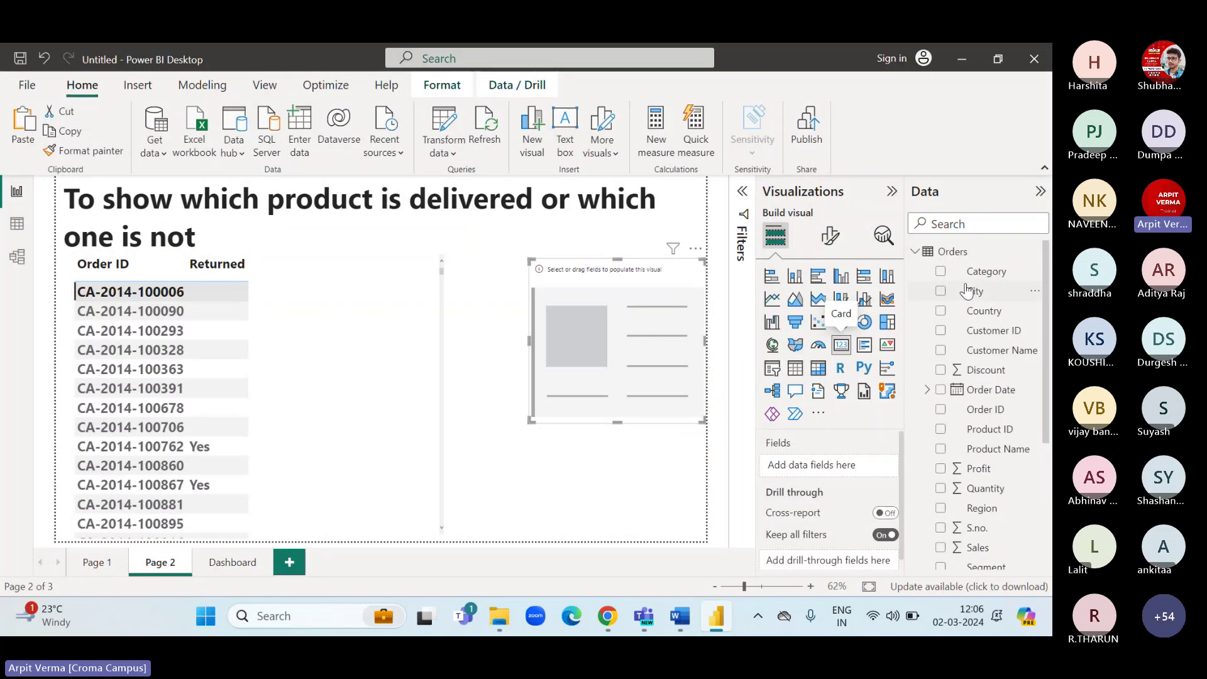
Add Orders Order ID to the card with Count aggregation, so it reads 1.
left_click_drag(993, 413, 869, 473)
left_click(872, 466)
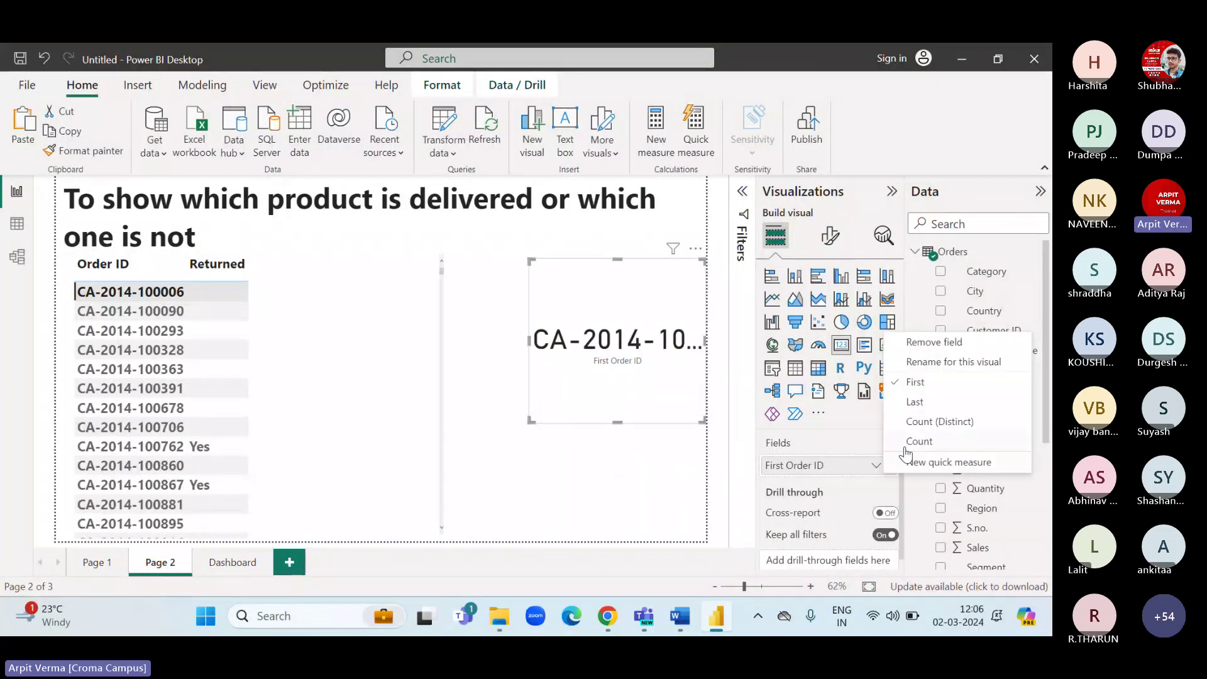
left_click(922, 423)
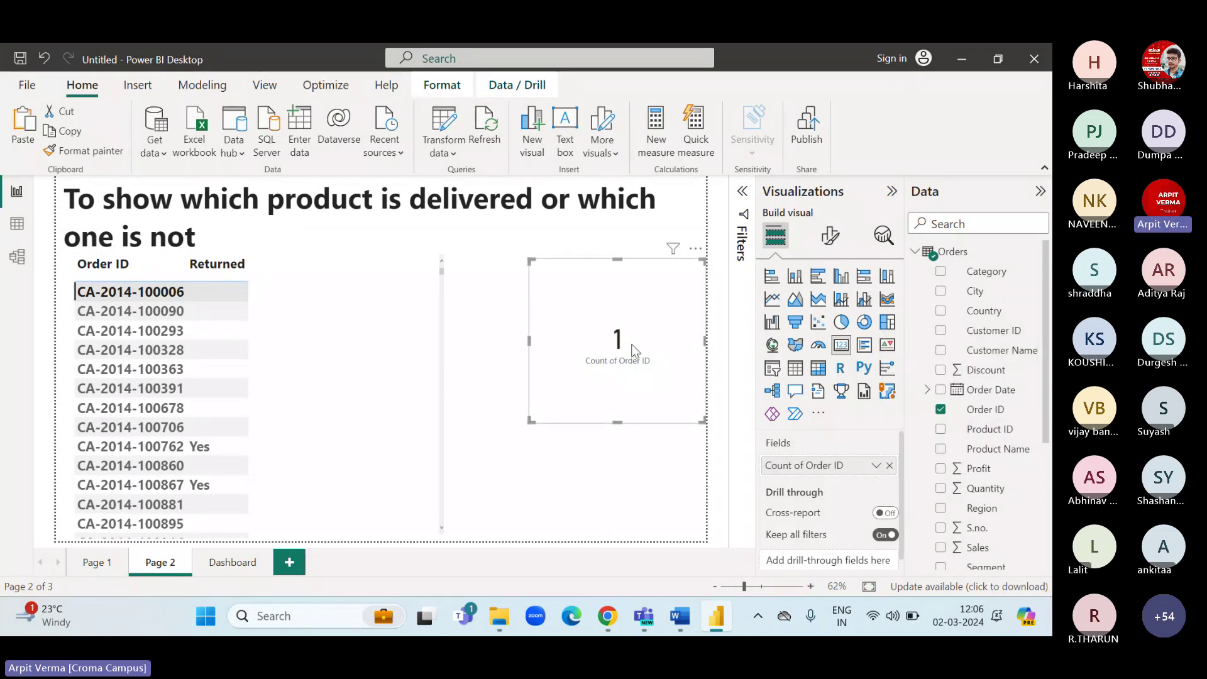
left_click(18, 257)
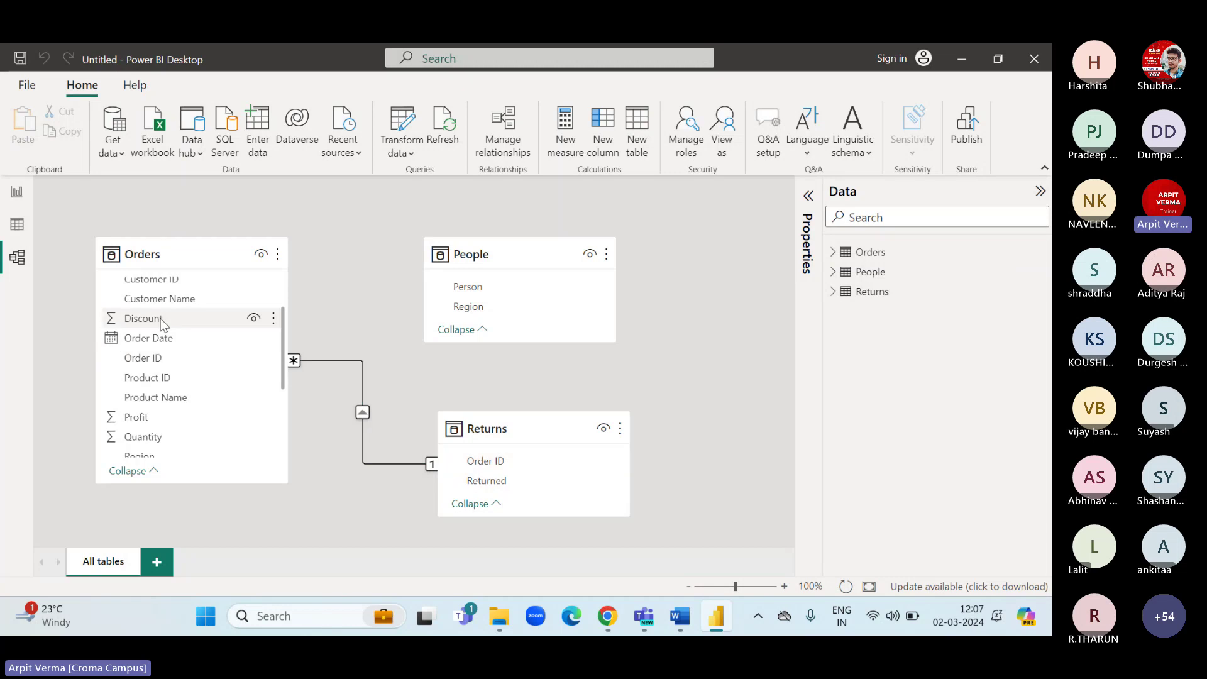
left_click(17, 192)
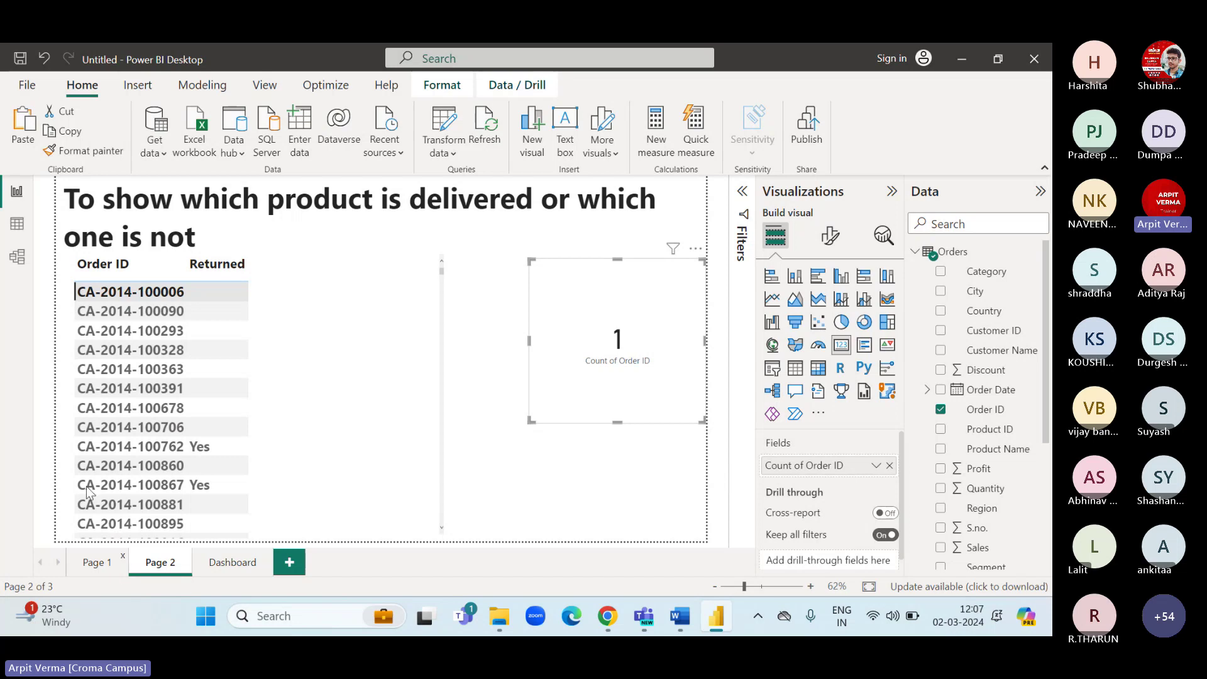
left_click(17, 223)
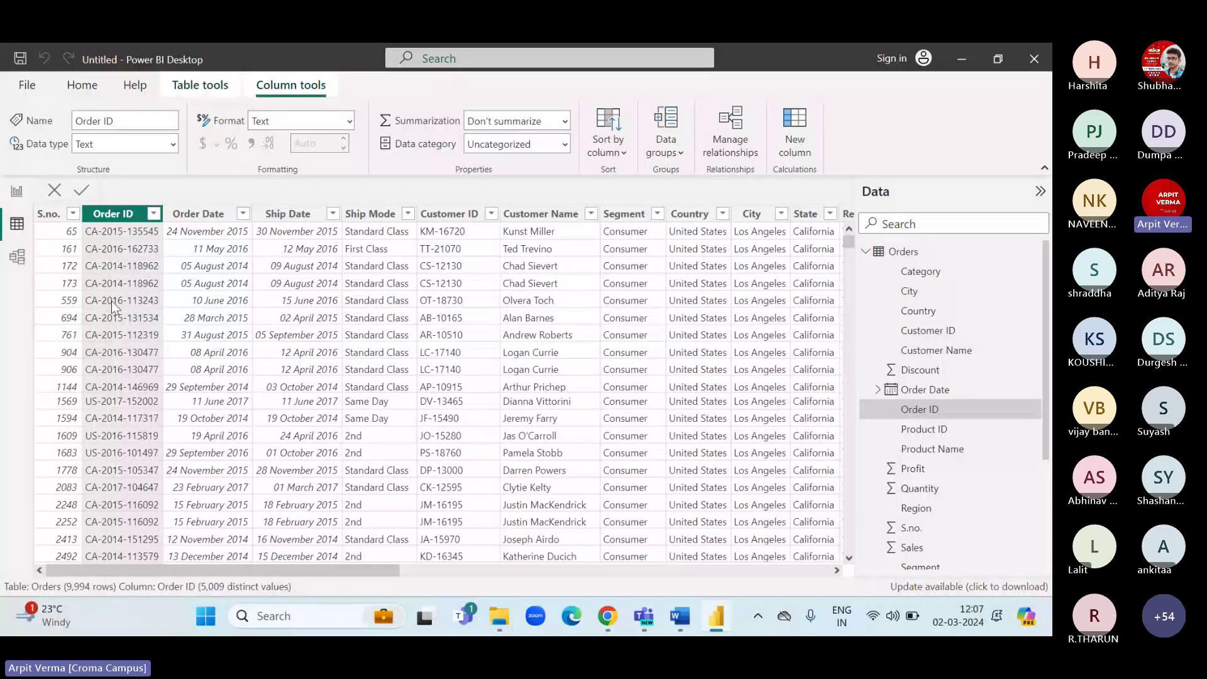
left_click(198, 215)
left_click(116, 214)
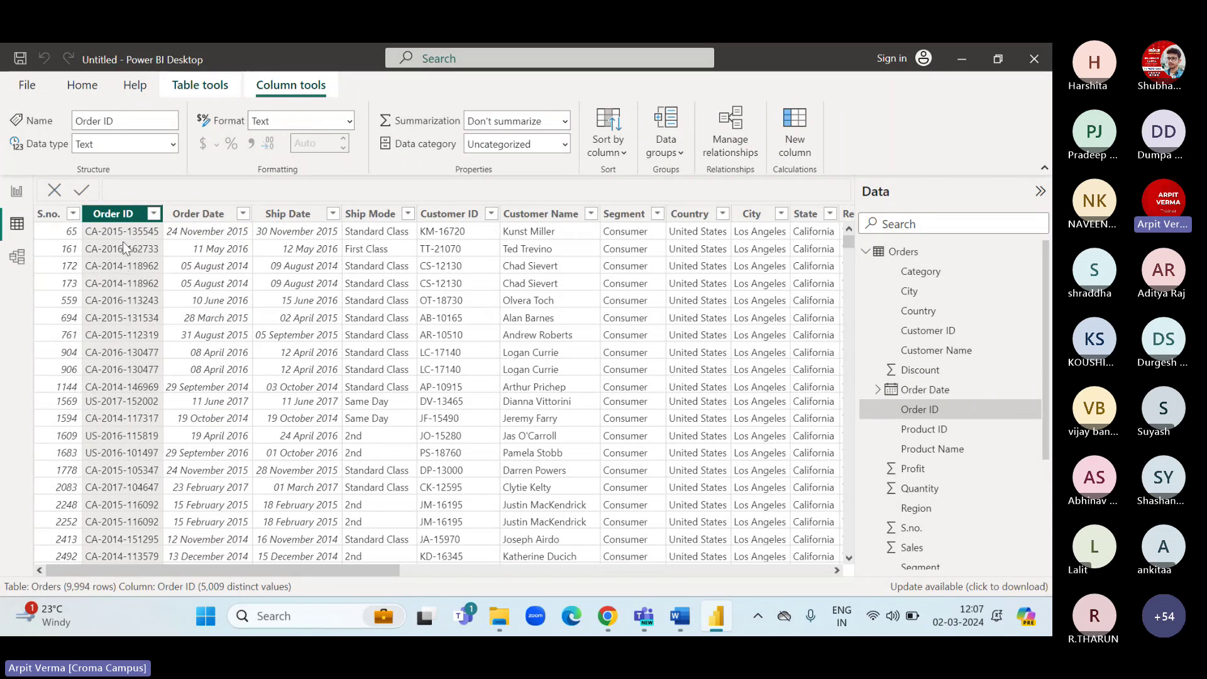
left_click(17, 191)
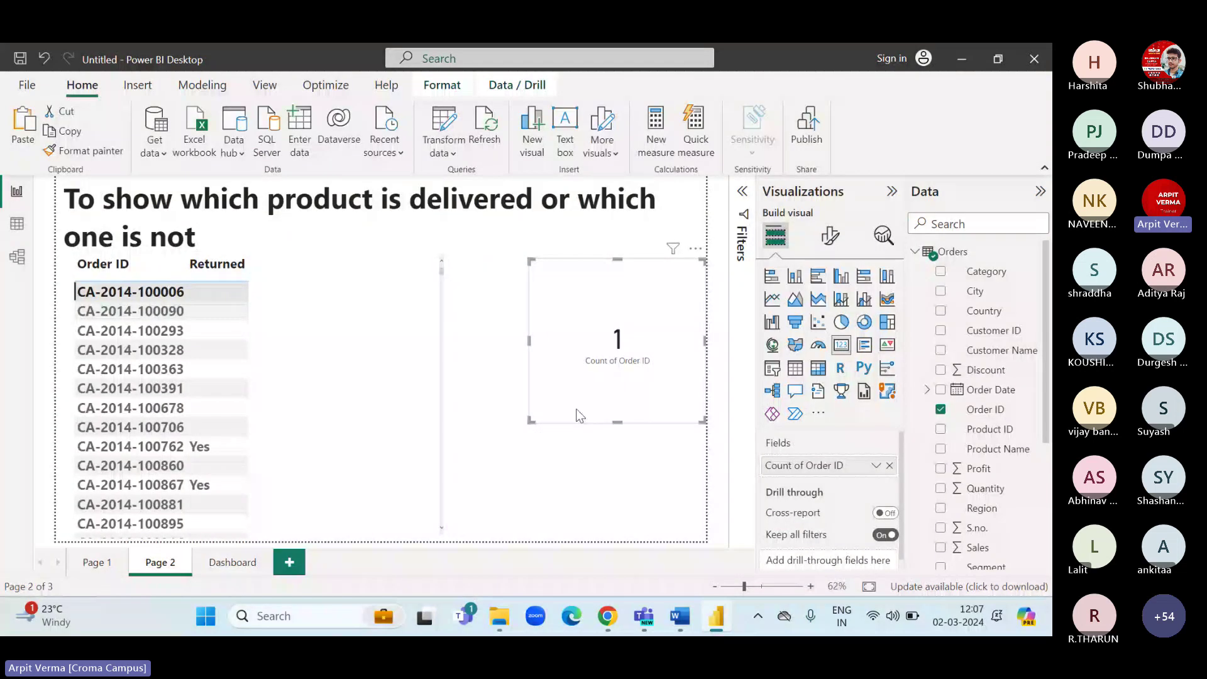
Swap in the Returns Order ID as a count on the card, then remove it.
left_click(888, 465)
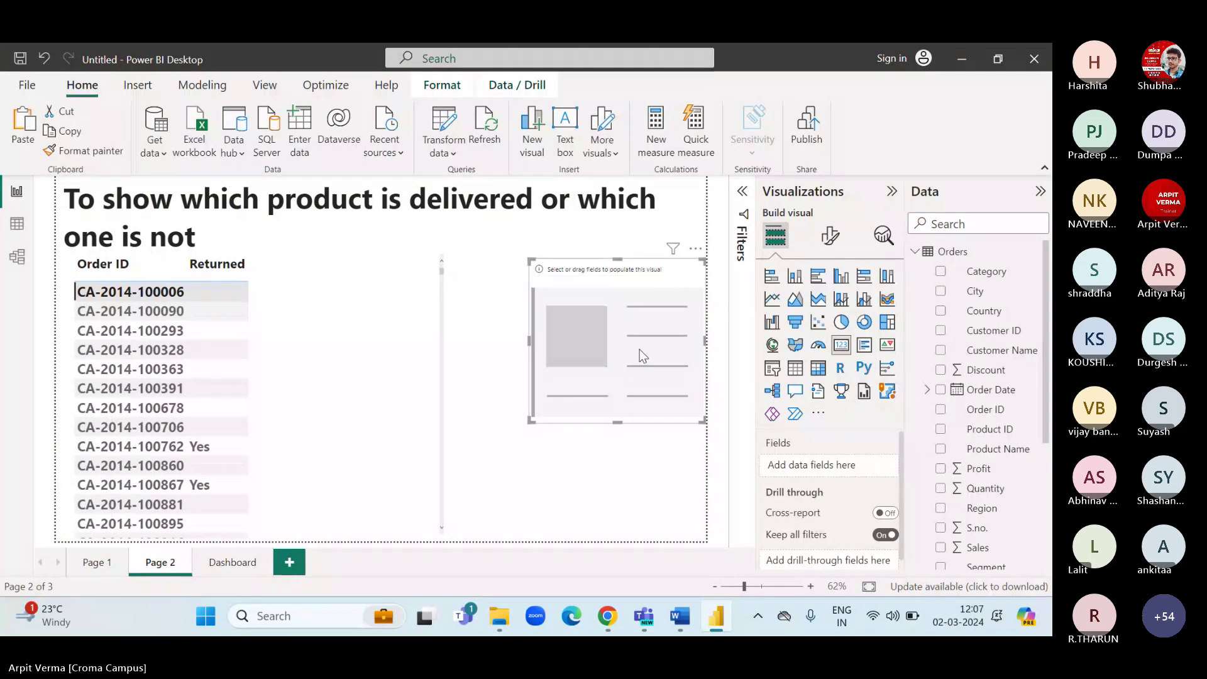
scroll(979, 402, "down", 3)
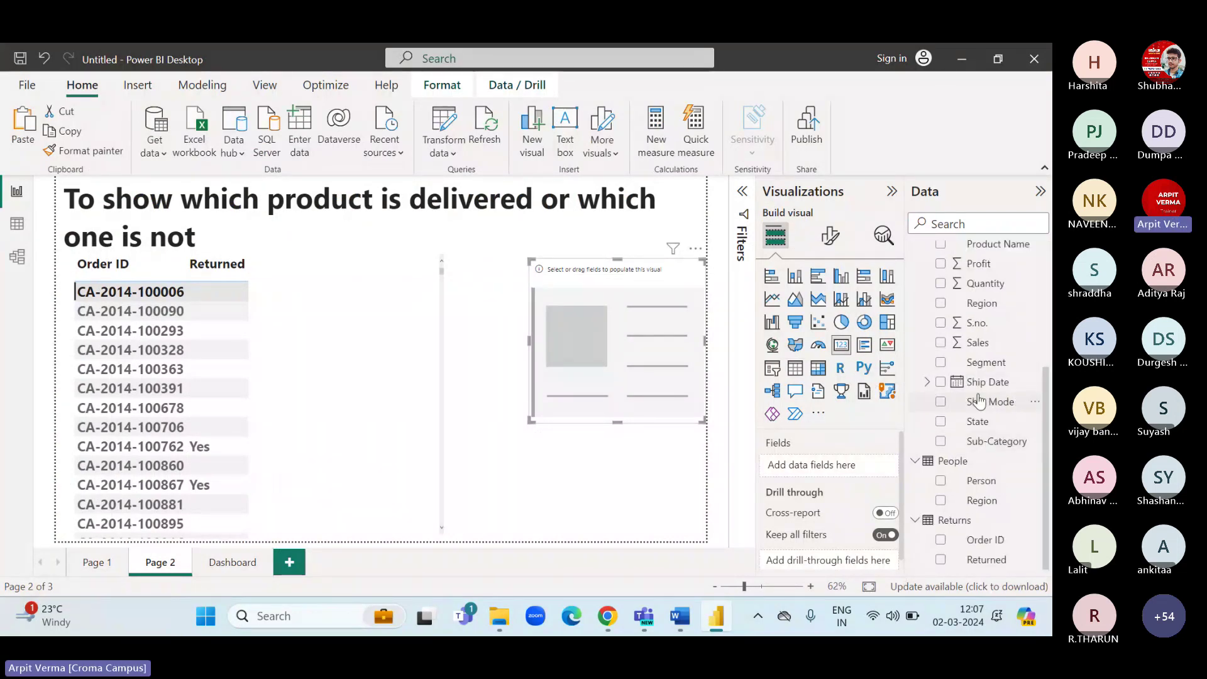
left_click_drag(984, 539, 861, 469)
left_click(876, 465)
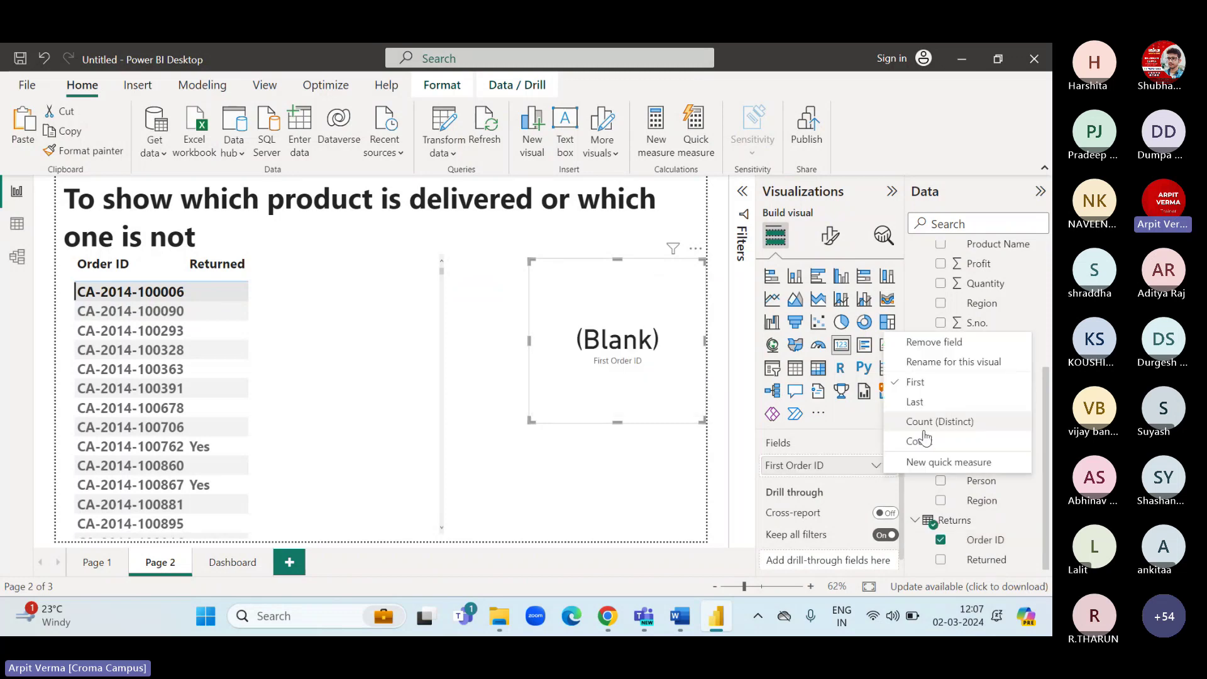
left_click(924, 441)
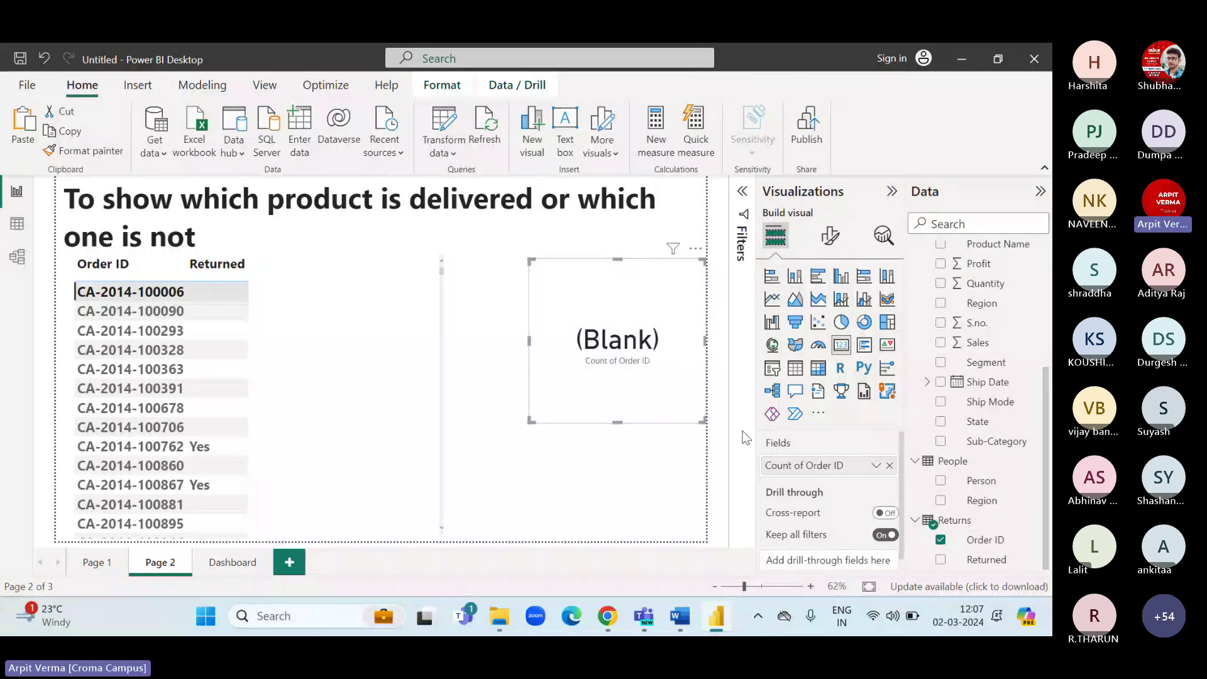
left_click(889, 465)
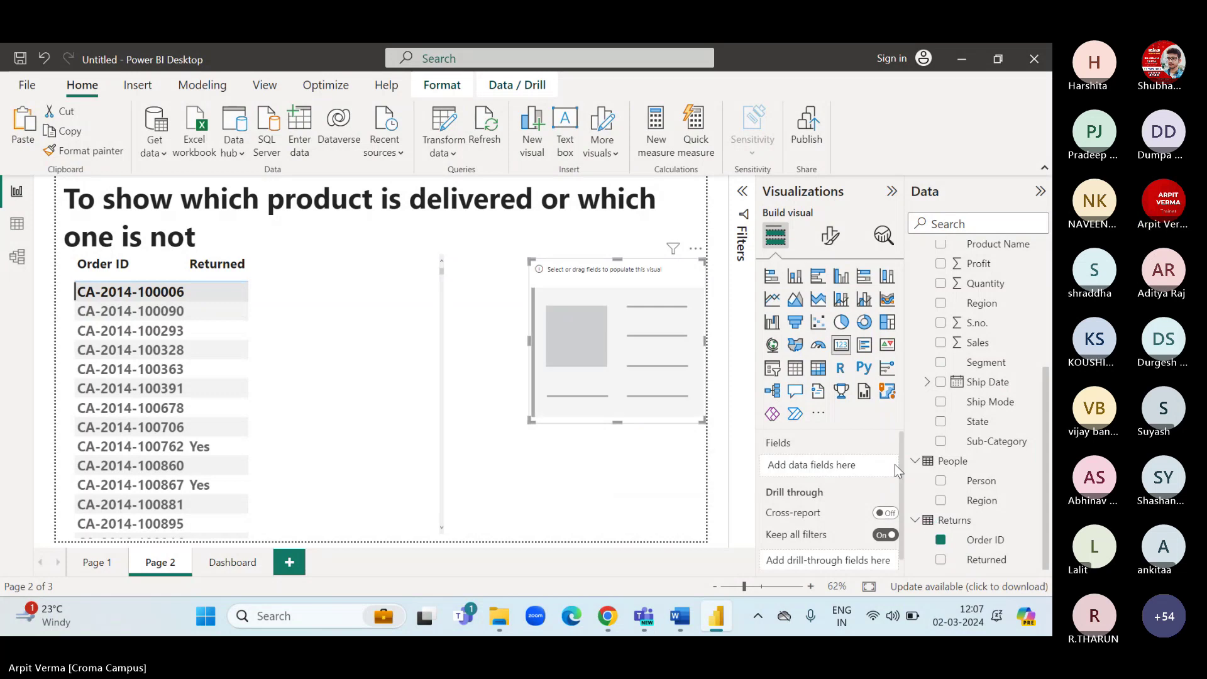
Put Orders Order ID on the card as Count (Distinct), then remove it again.
scroll(984, 438, "up", 1)
scroll(981, 438, "up", 5)
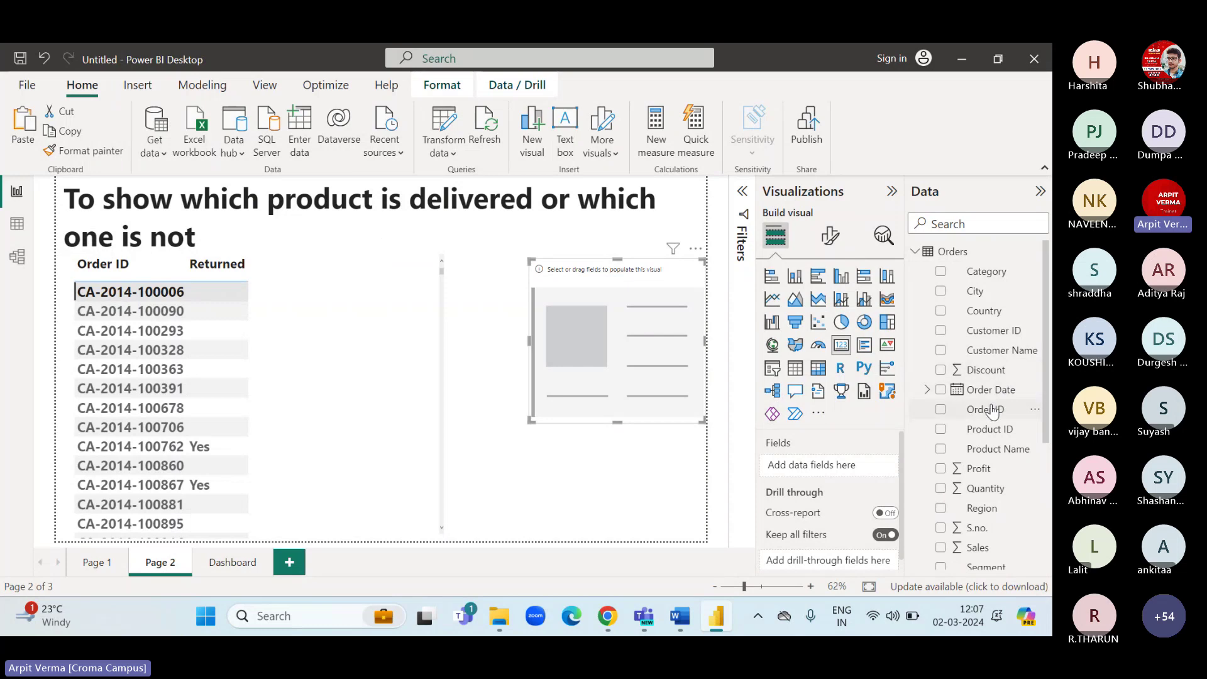
left_click_drag(984, 409, 833, 469)
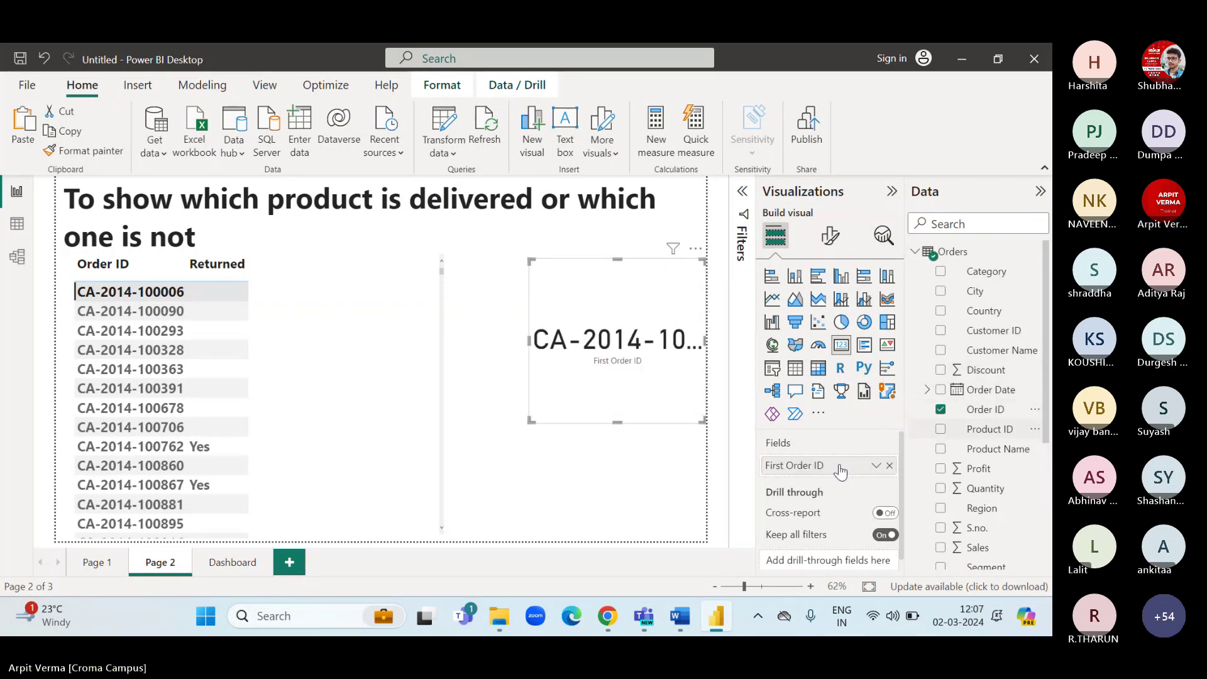
left_click(877, 468)
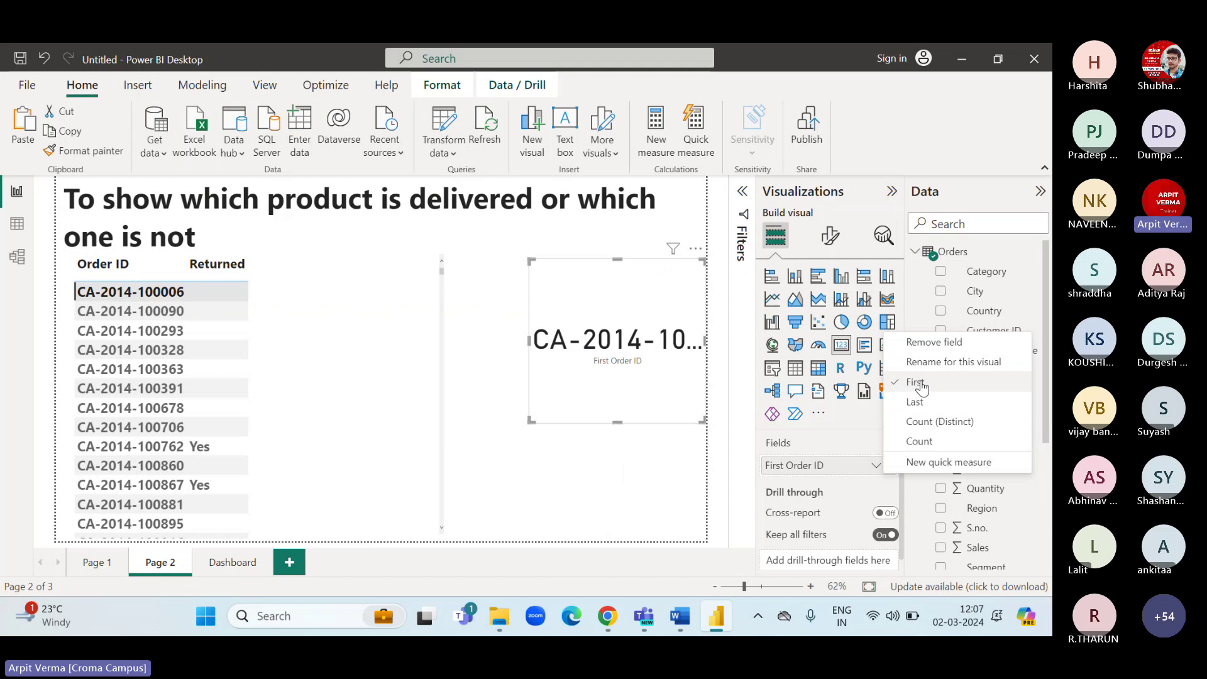
left_click(939, 421)
left_click(876, 467)
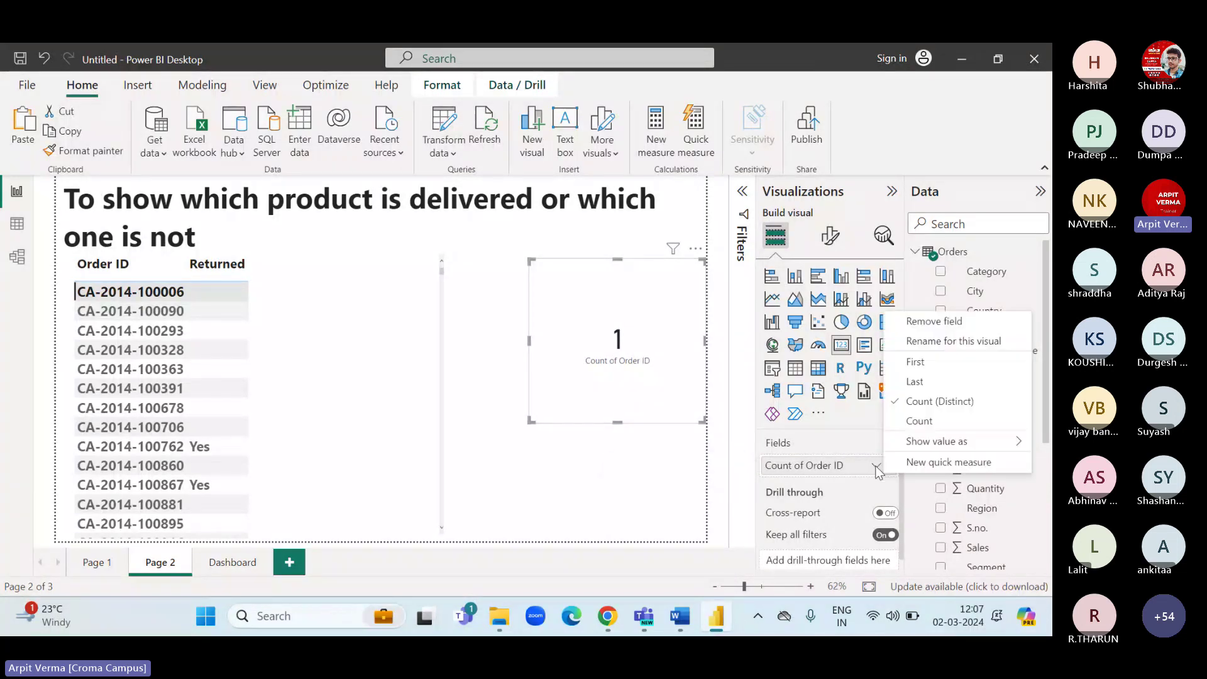
left_click(917, 420)
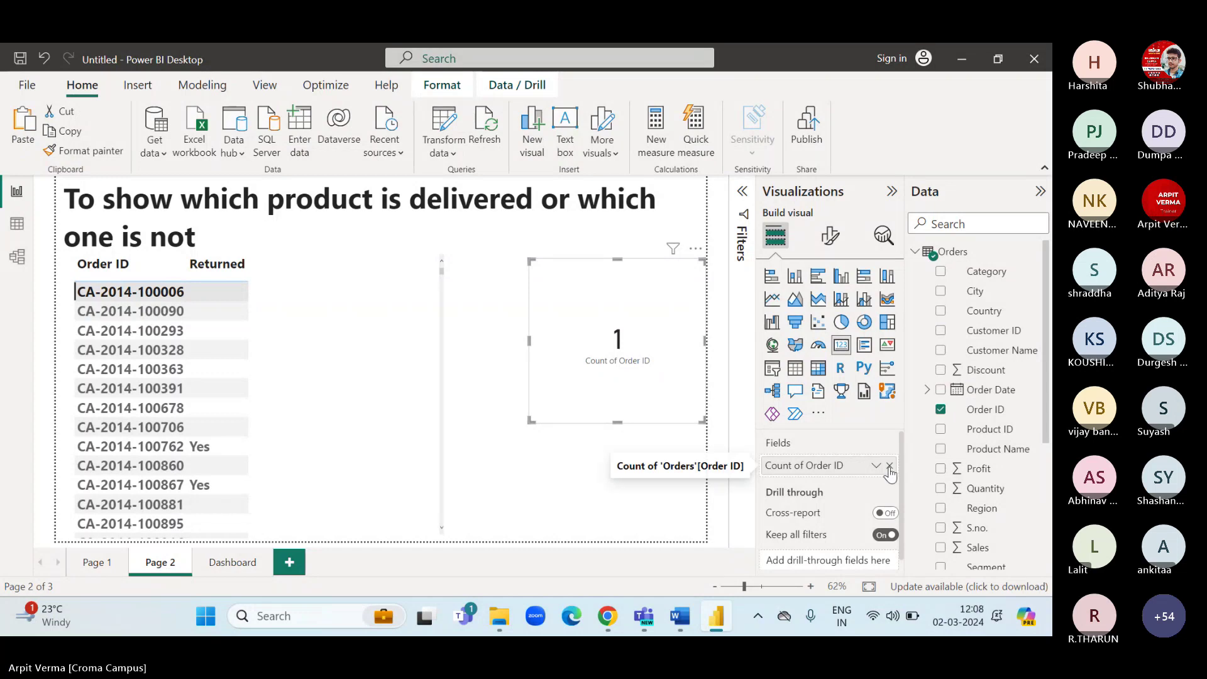
left_click(889, 467)
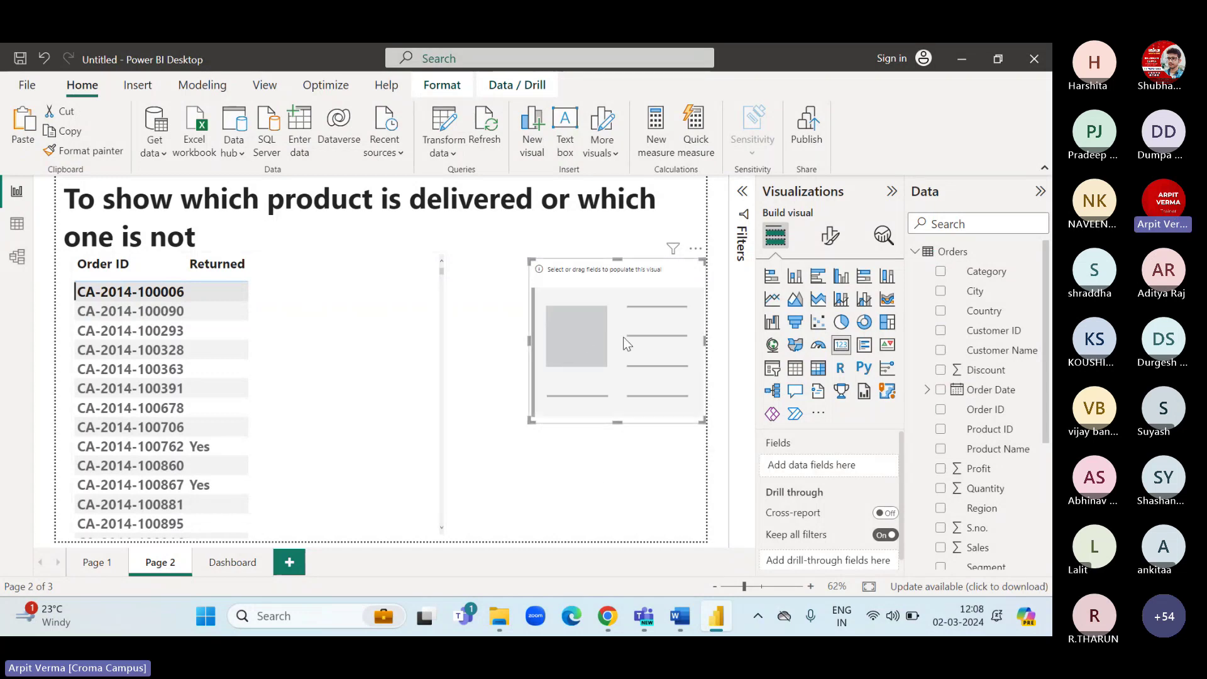
In Model view, delete the Orders–Returns relationship line and confirm the deletion.
left_click(17, 257)
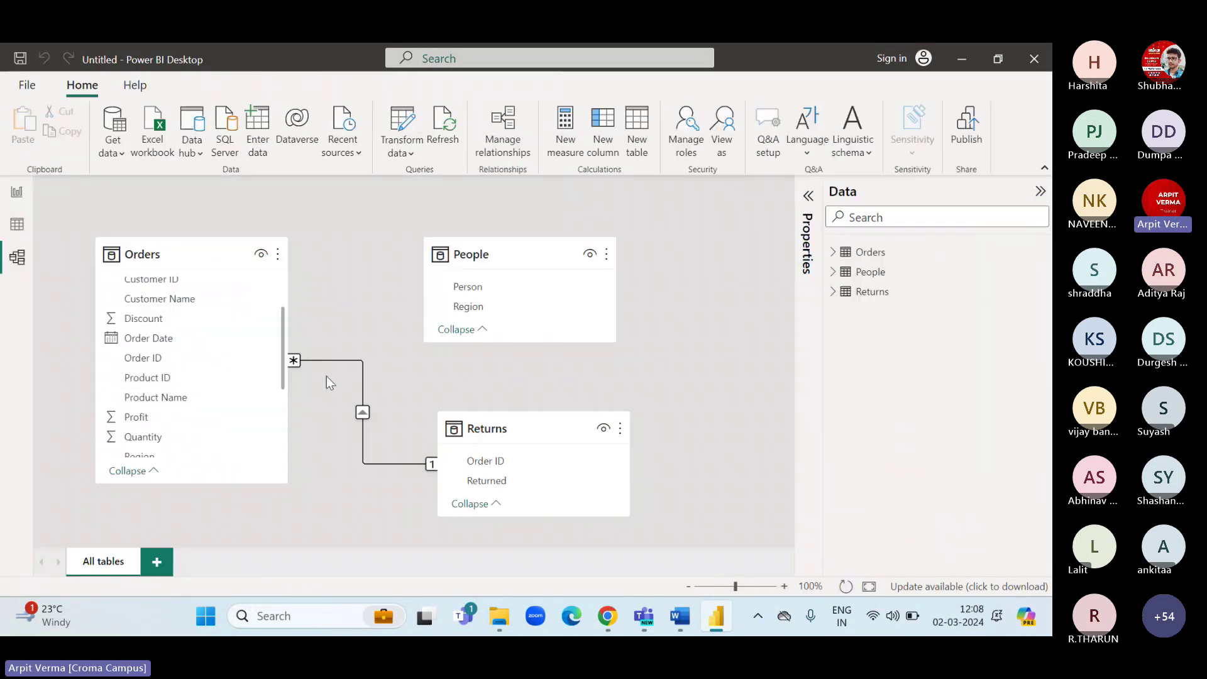
right_click(362, 415)
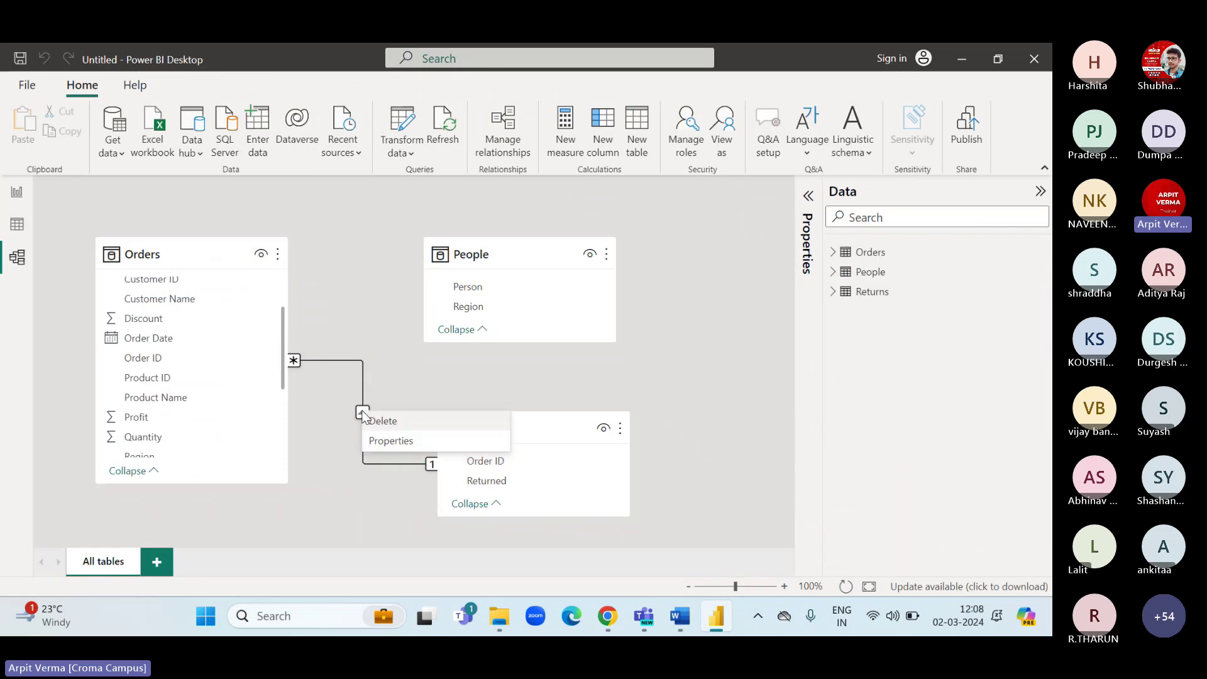
left_click(380, 421)
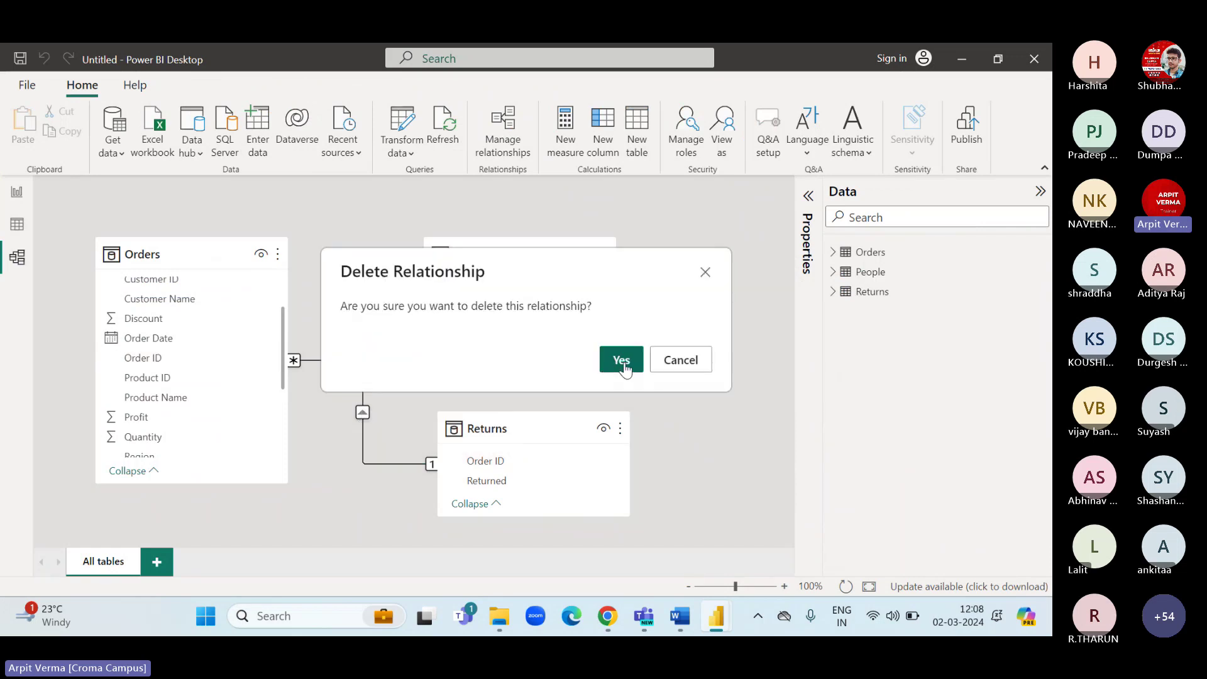
left_click(620, 360)
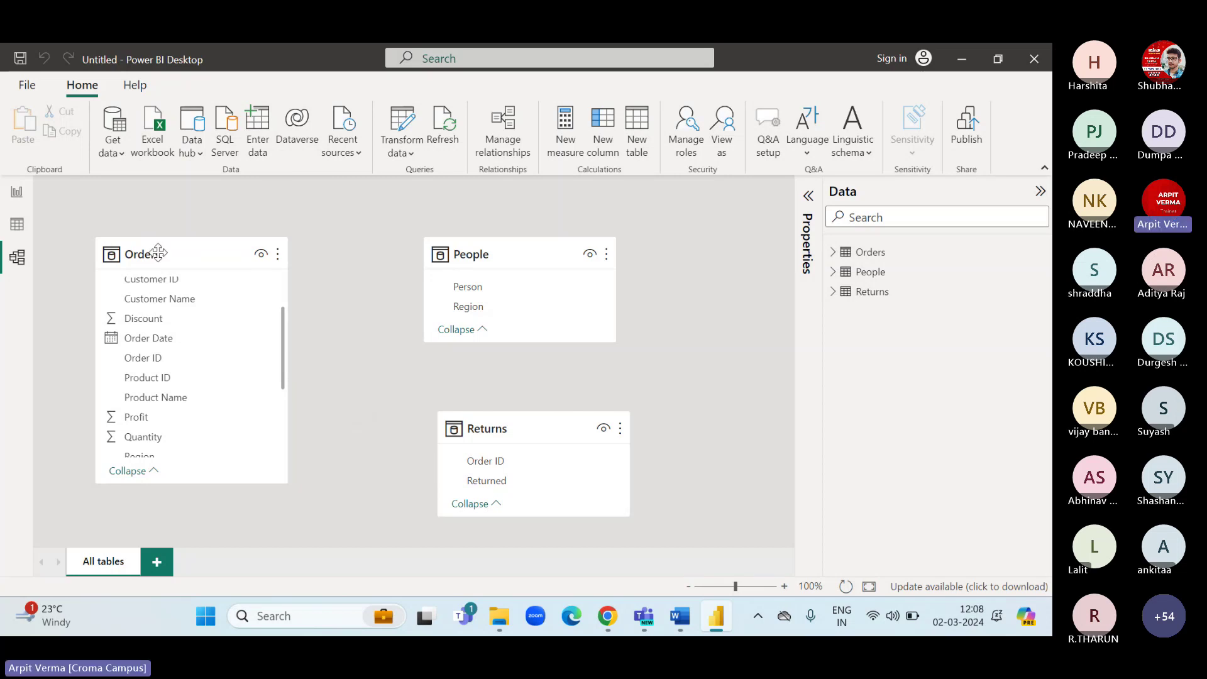
left_click(17, 192)
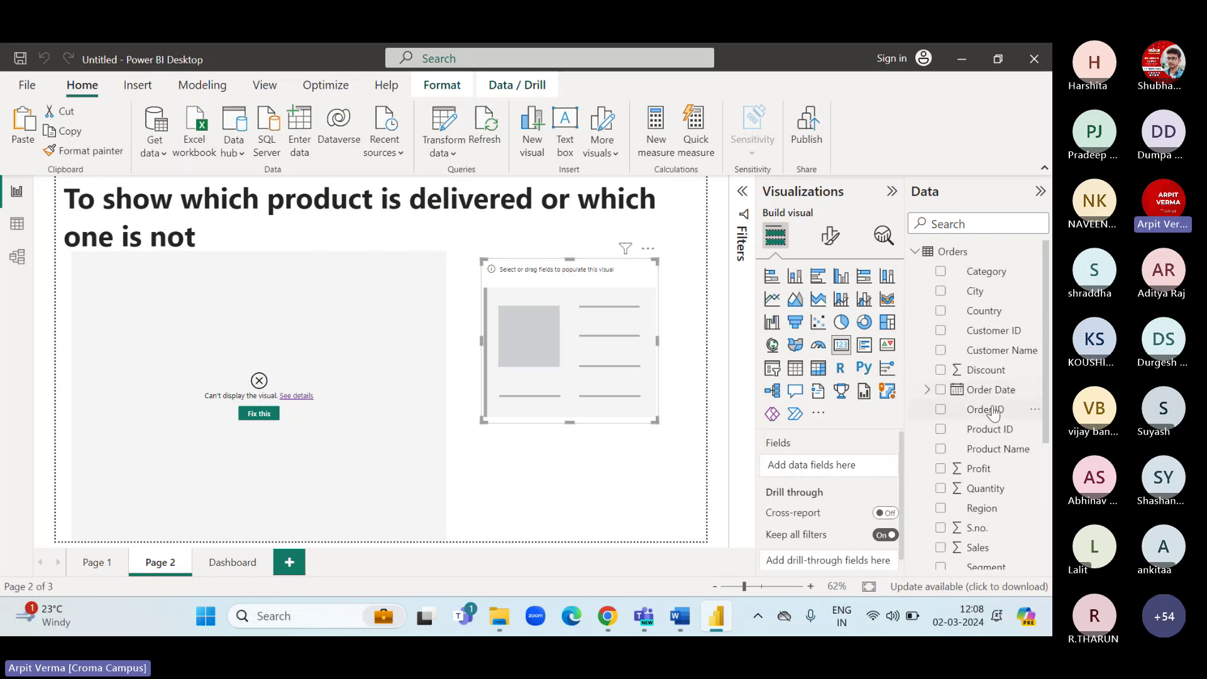
left_click_drag(984, 409, 828, 472)
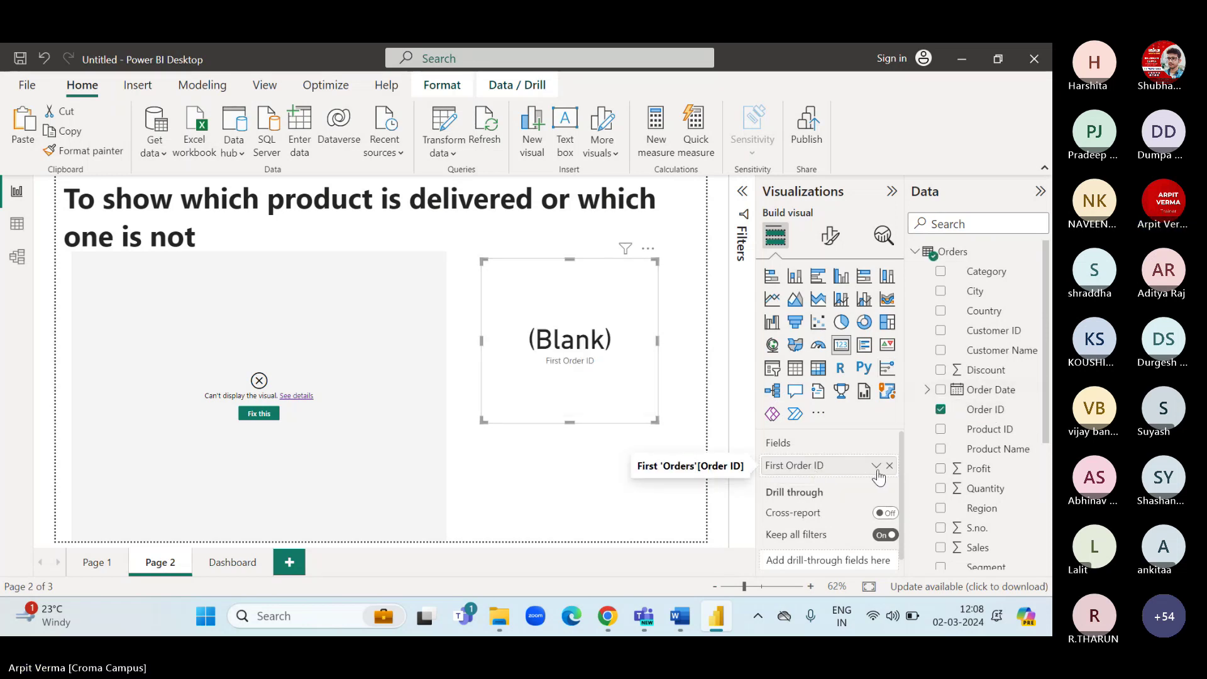
left_click(875, 465)
left_click(916, 422)
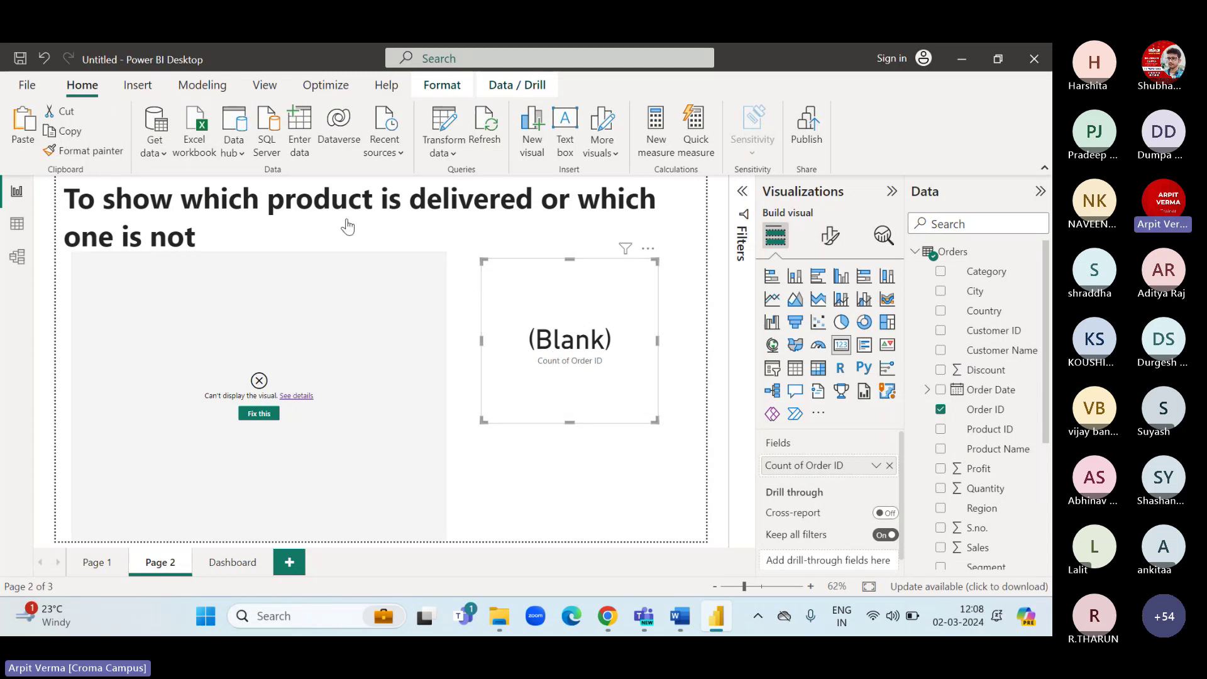
left_click(17, 228)
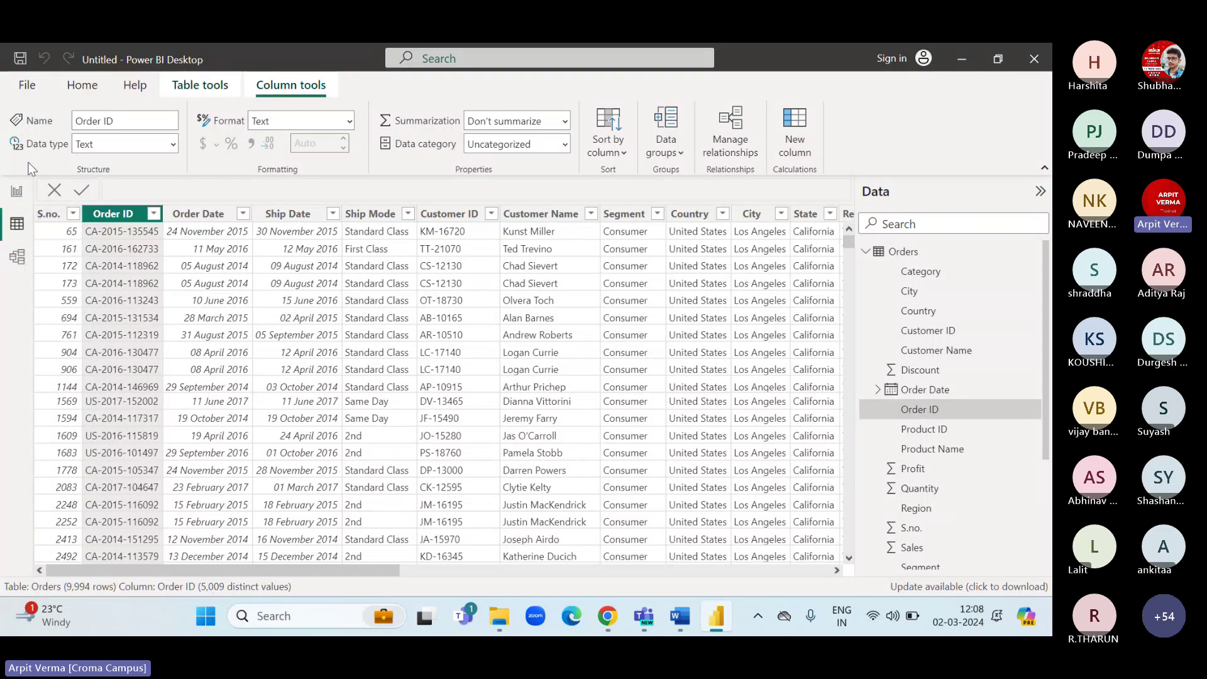
left_click(17, 191)
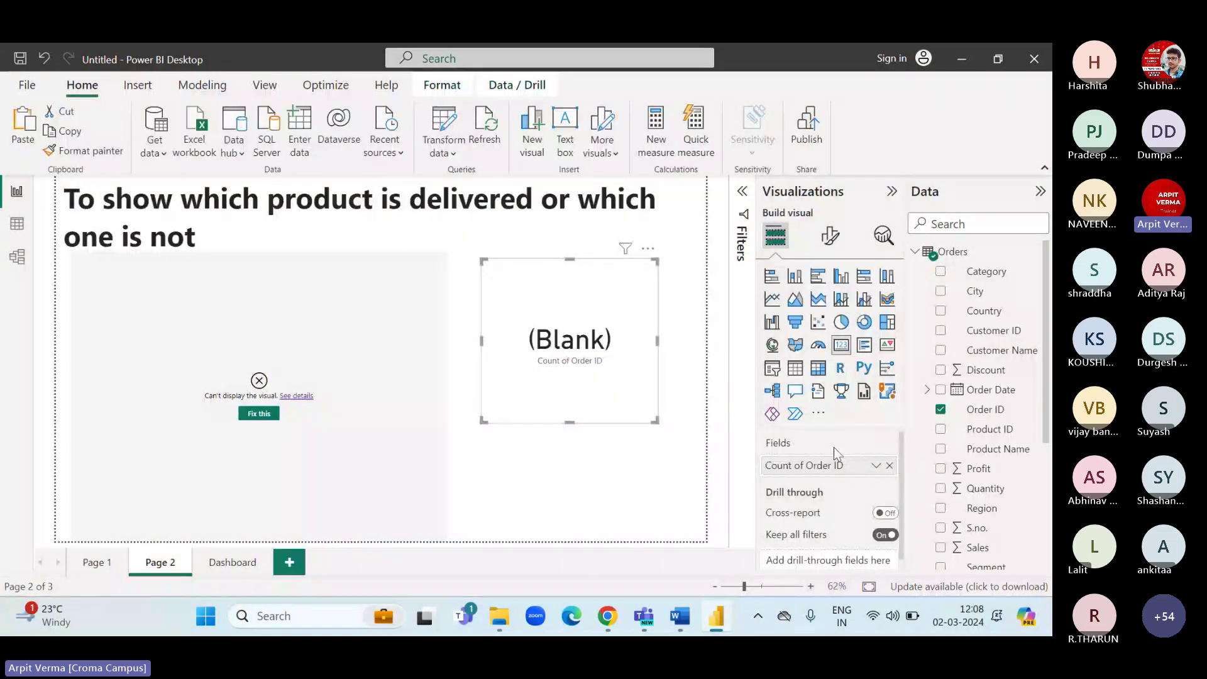
left_click(889, 465)
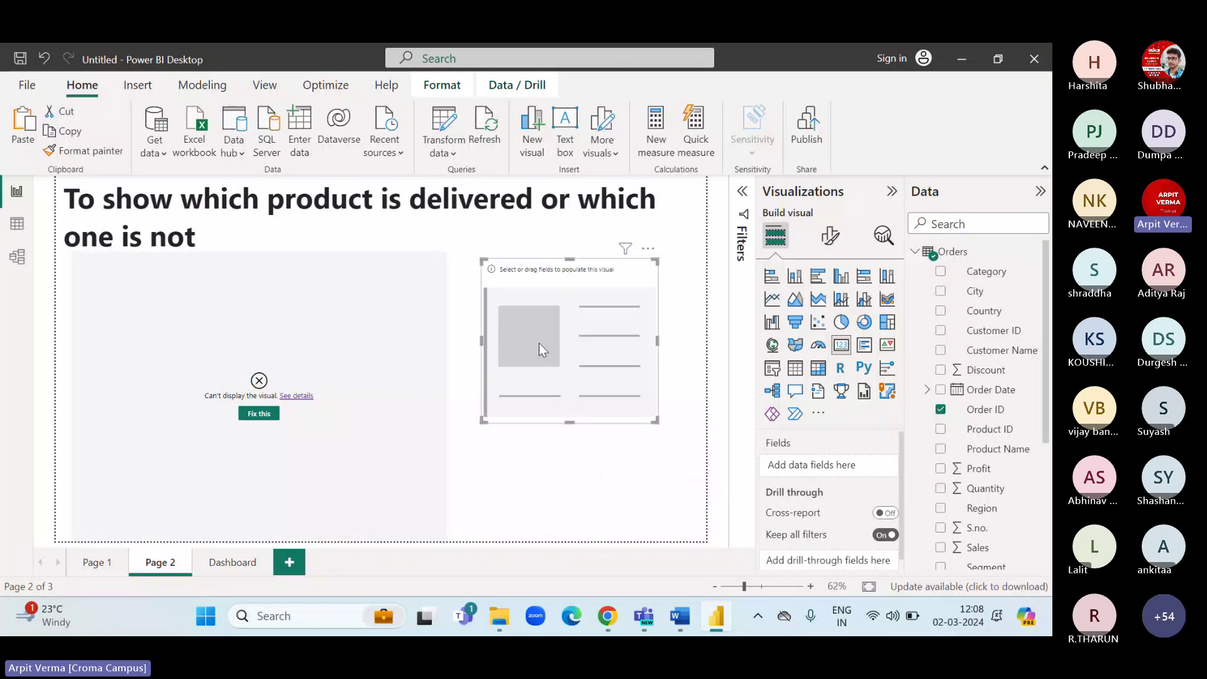
left_click(17, 256)
Link Orders[Order ID] to Returns[Order ID], check Page 2, then view the Orders data table.
left_click_drag(195, 358, 466, 458)
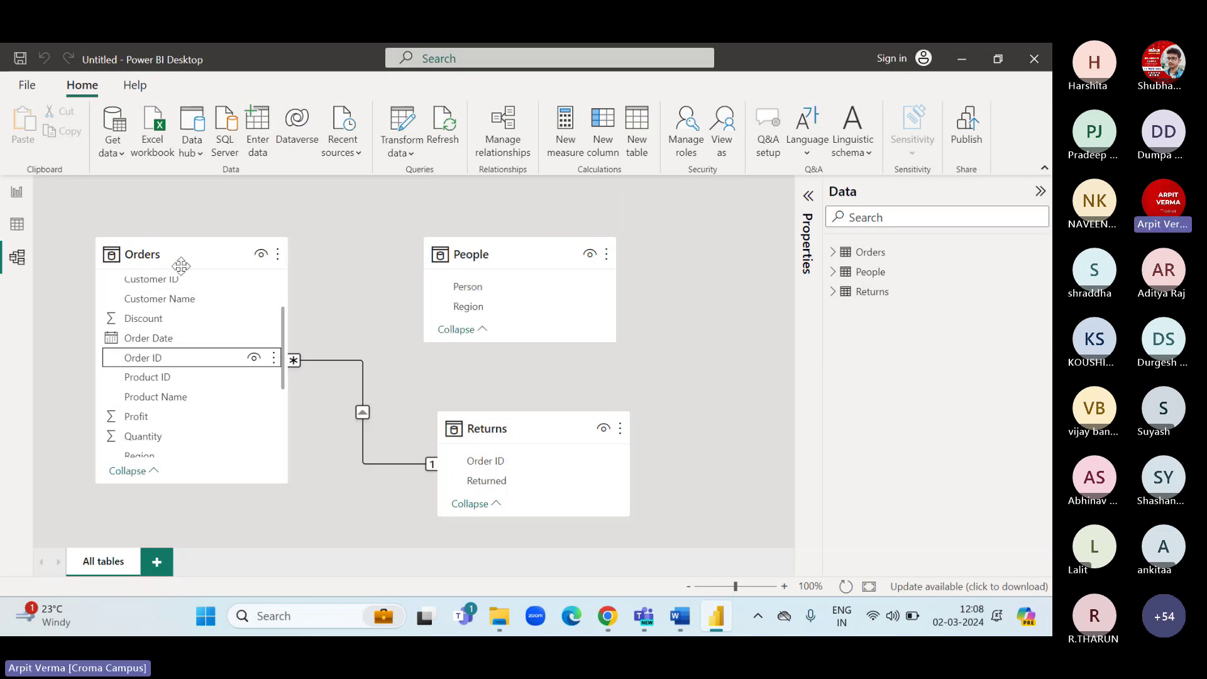
left_click(363, 410)
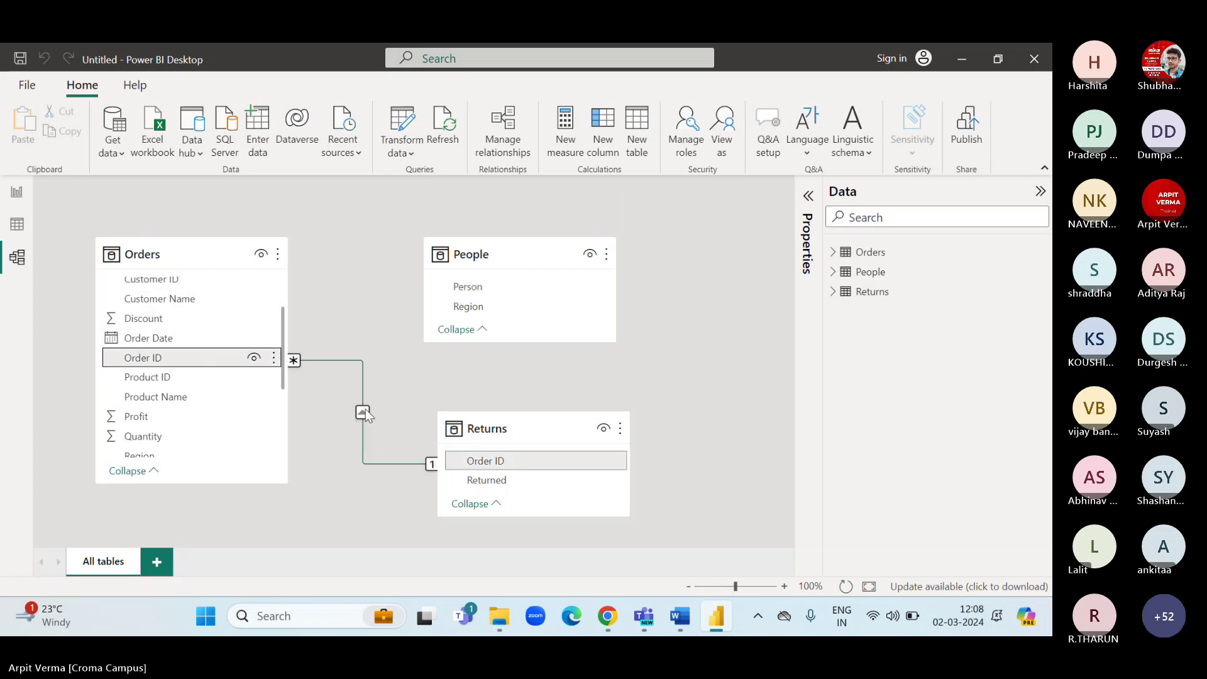
left_click(17, 191)
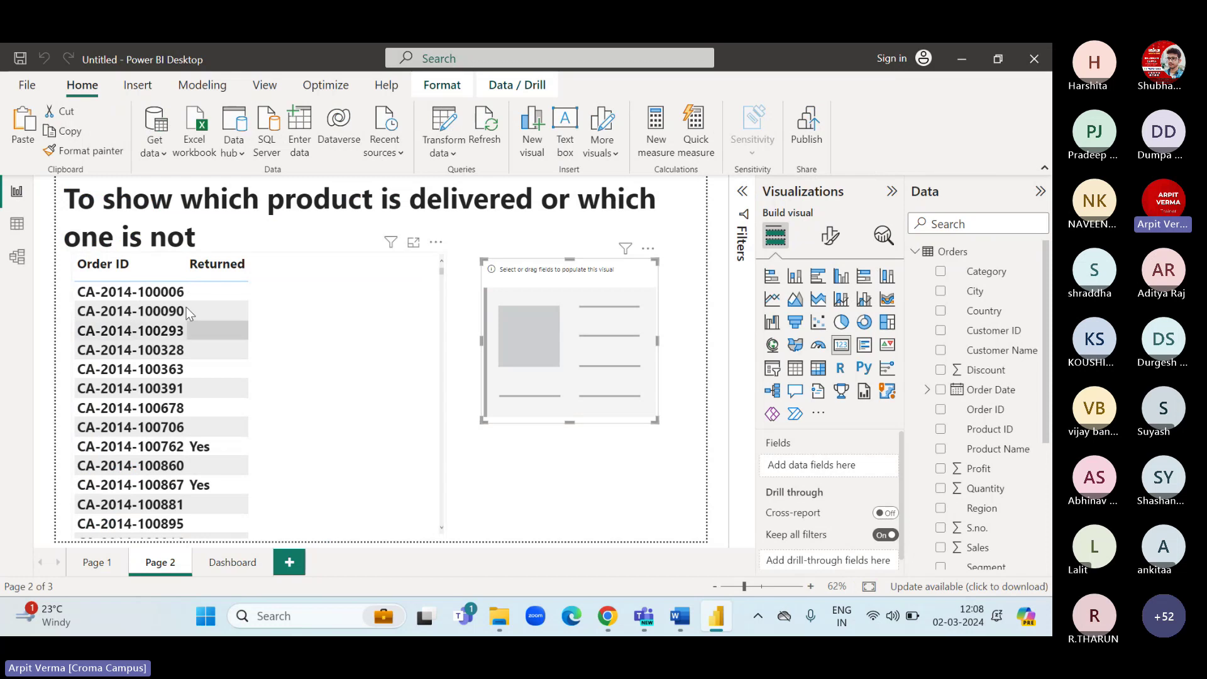
left_click(18, 232)
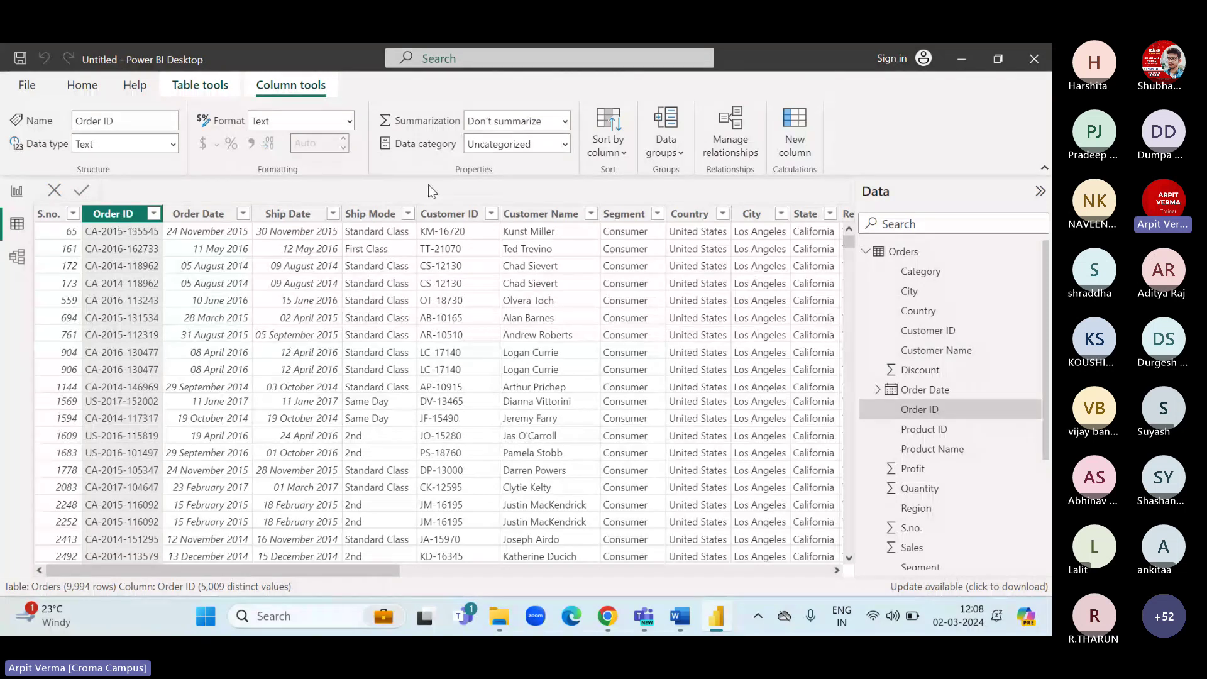
left_click(673, 616)
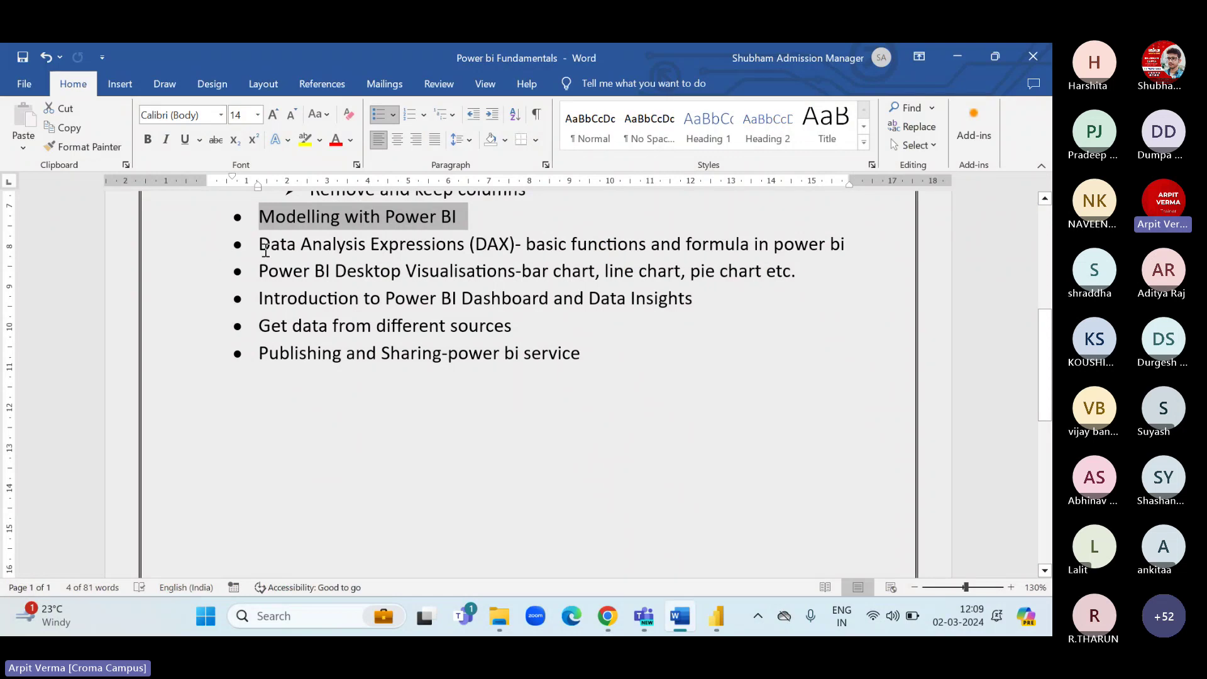
left_click_drag(259, 244, 718, 247)
left_click(526, 247)
left_click(717, 247)
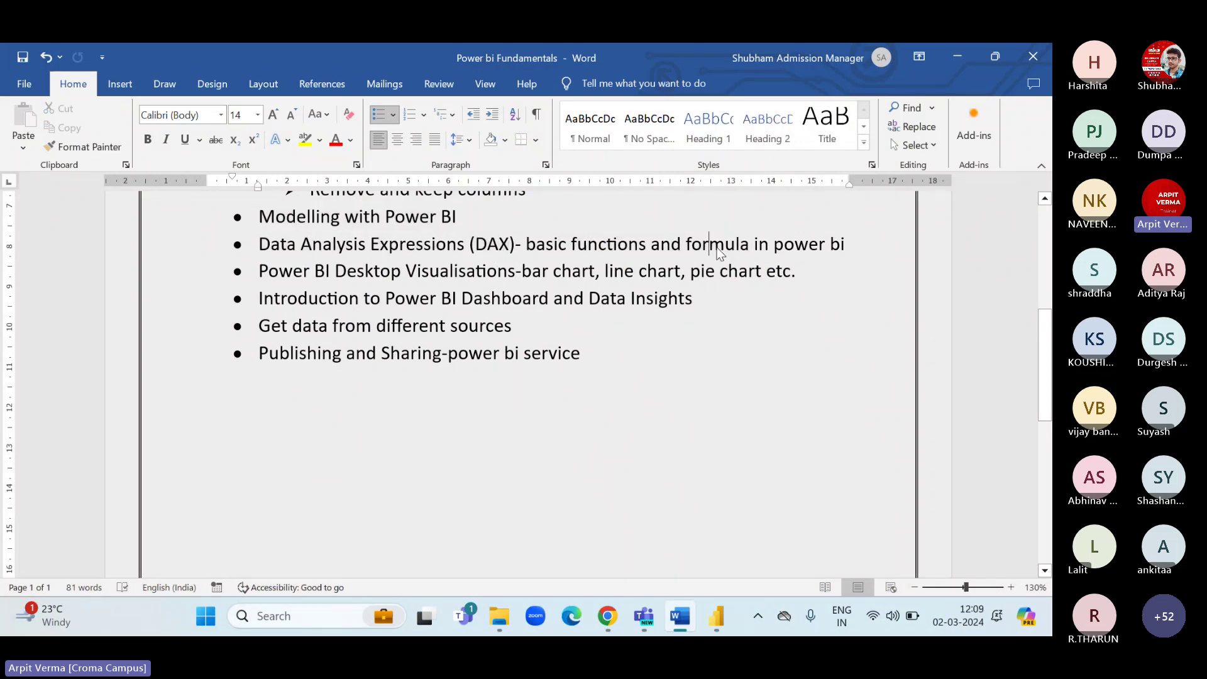
left_click(804, 251)
left_click_drag(517, 242, 327, 246)
left_click(372, 246)
left_click(617, 244)
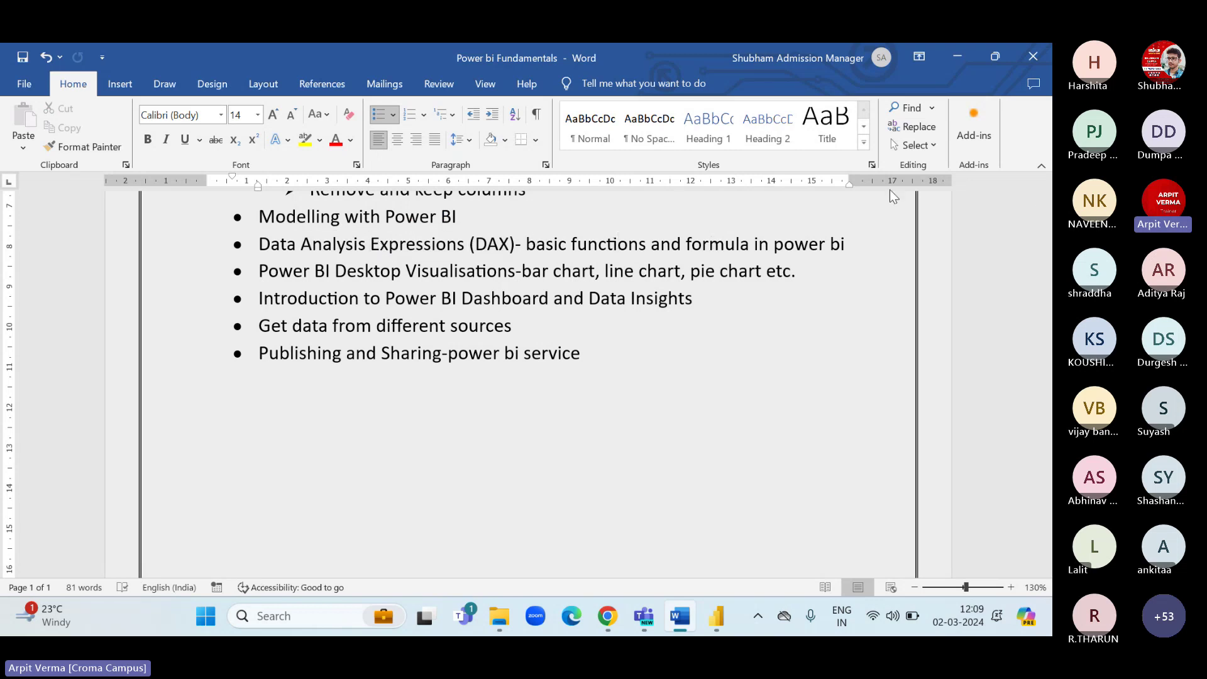
left_click(955, 60)
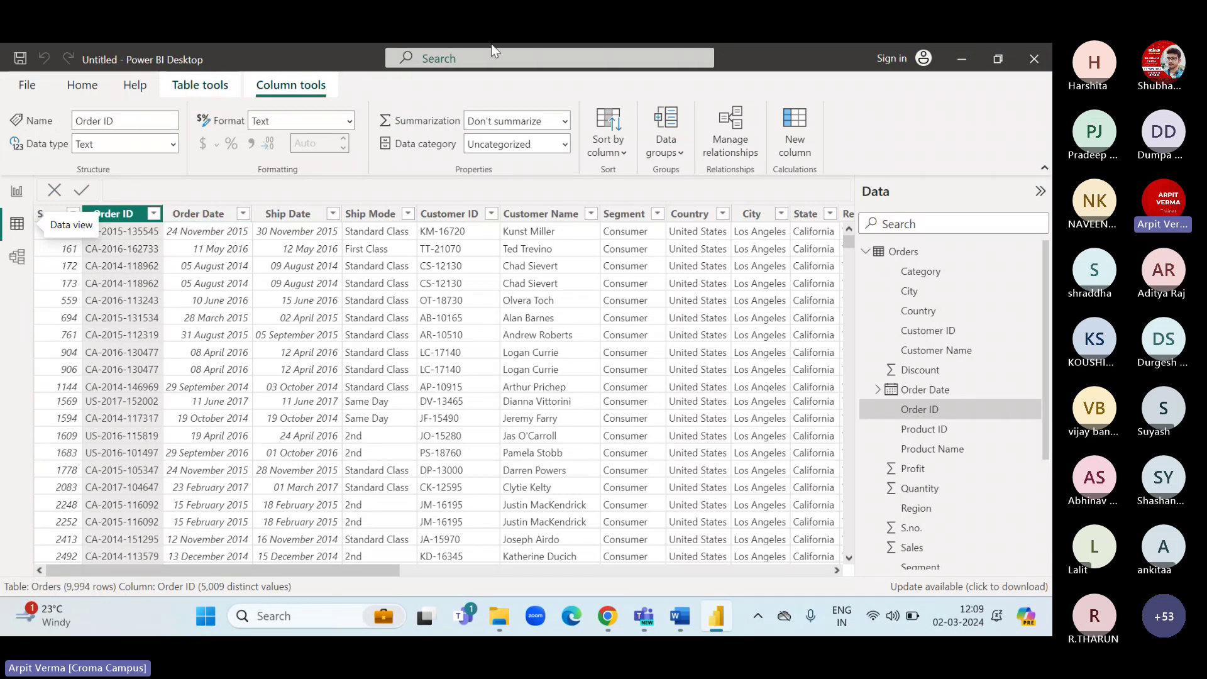
Create the measure total orders = DISTINCTCOUNT(Orders[Order ID]) on the Orders table.
left_click(903, 251)
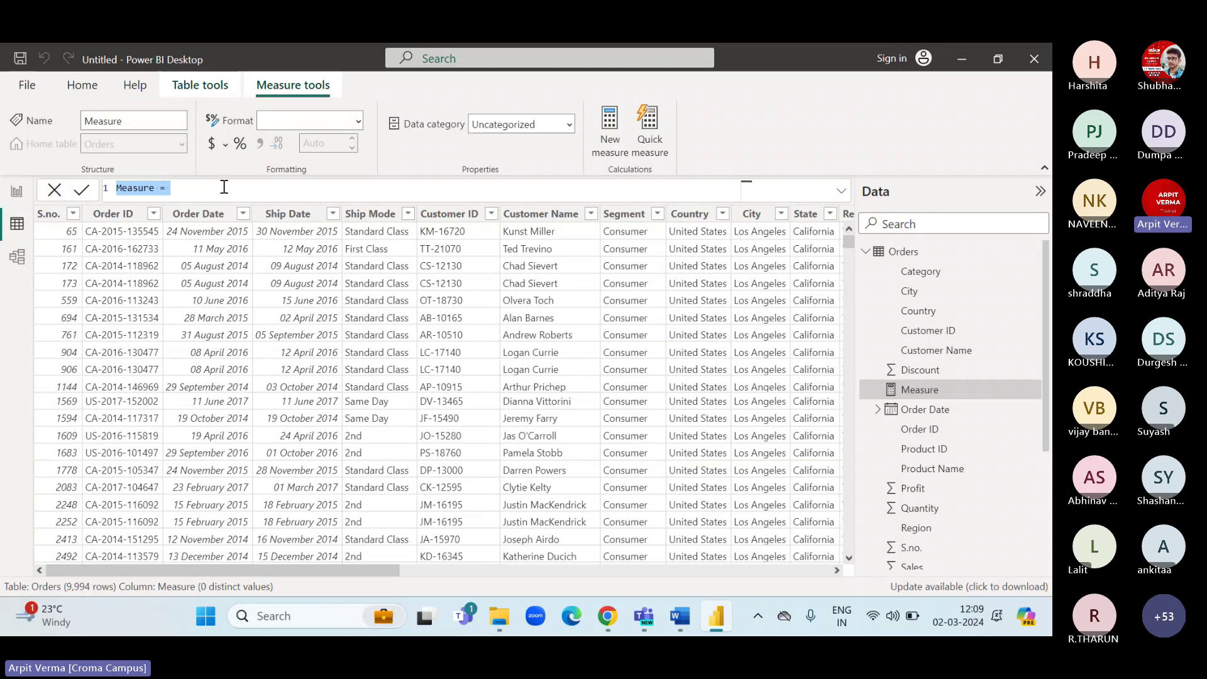
type("total order")
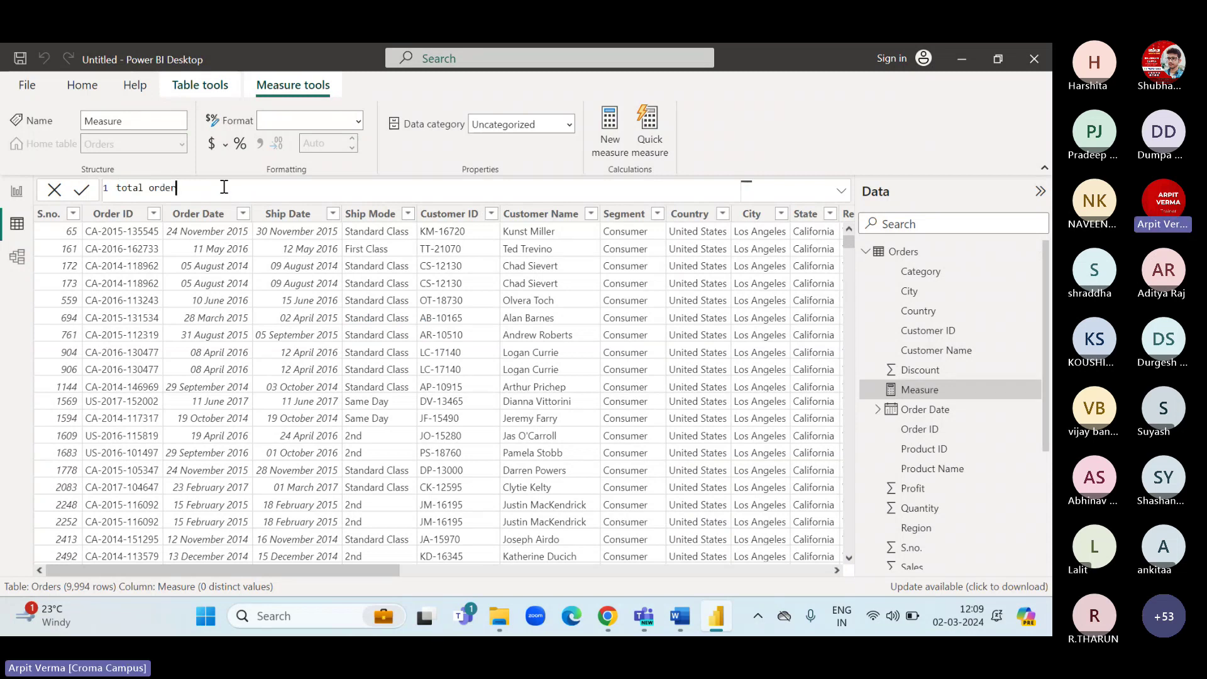
type("s=dis")
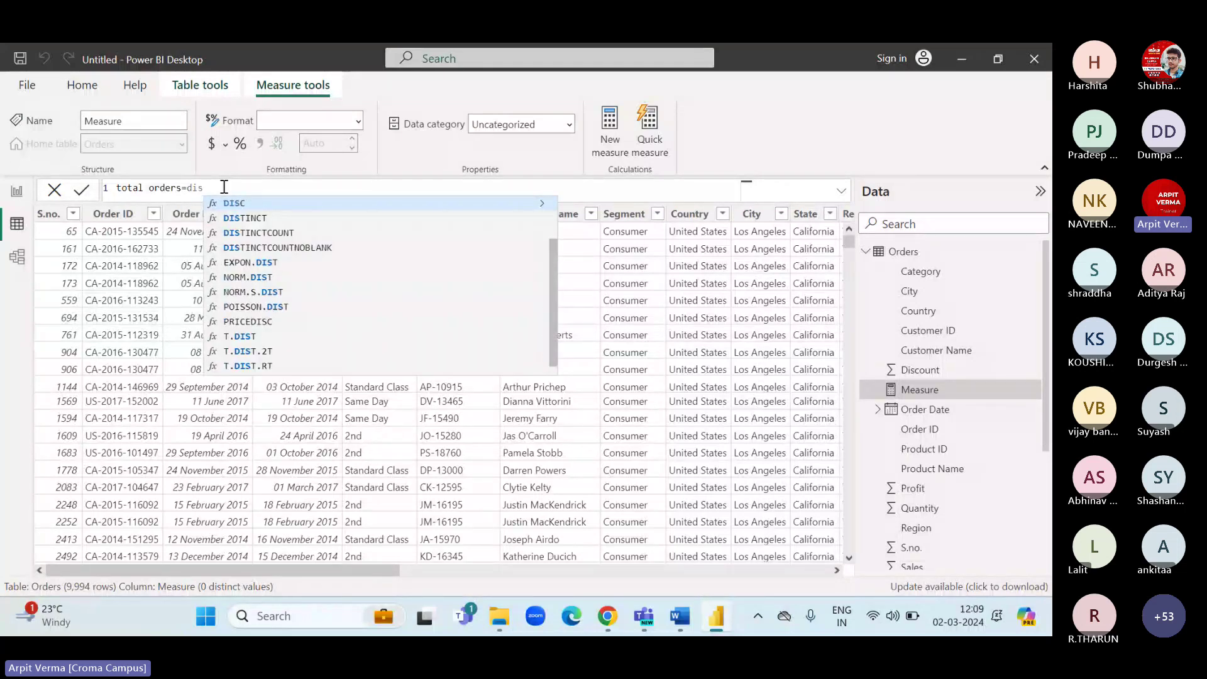
left_click(254, 233)
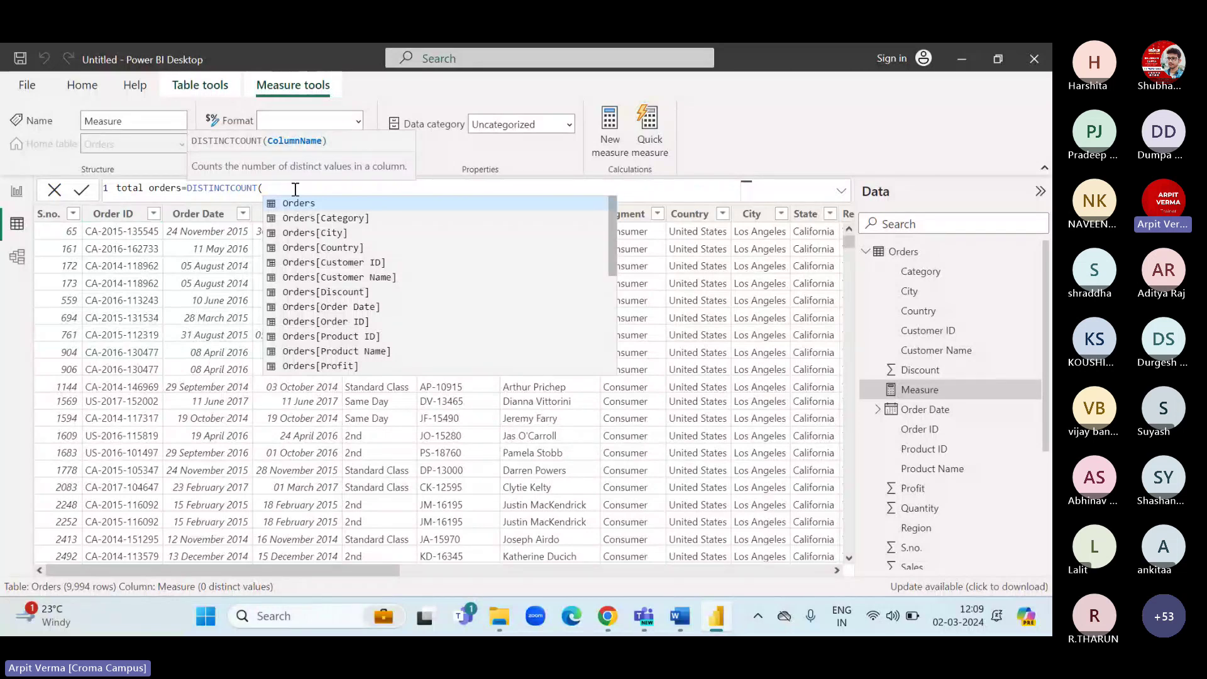
type("orders")
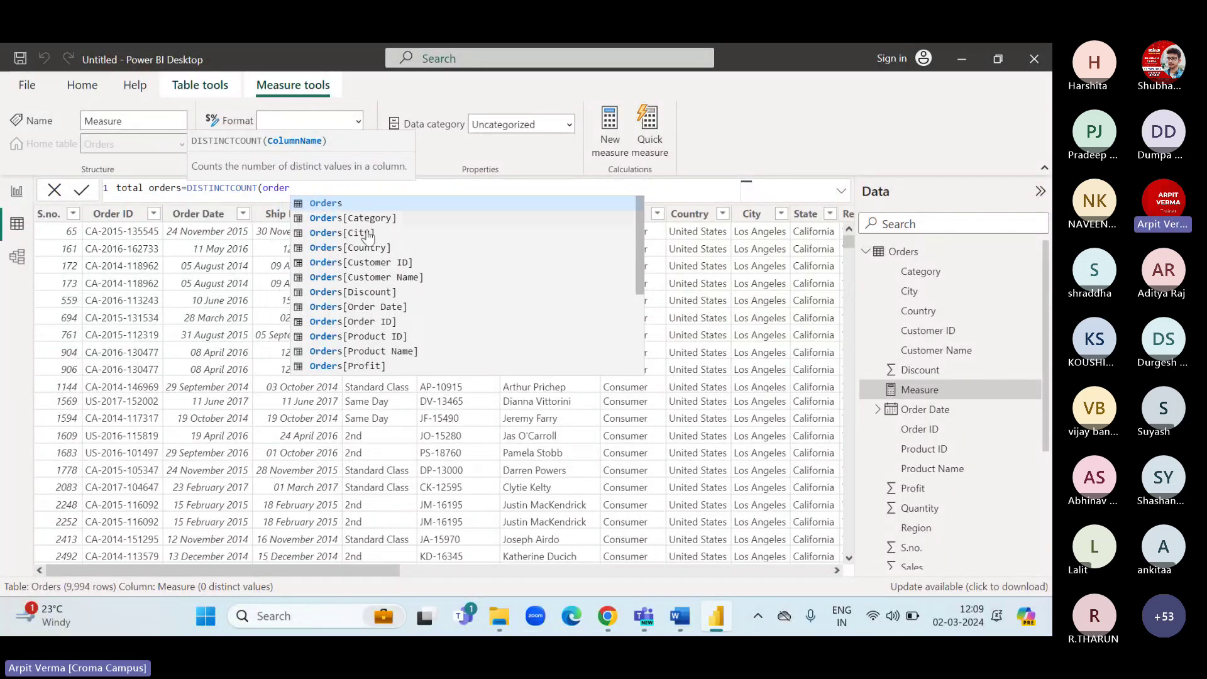
left_click(376, 322)
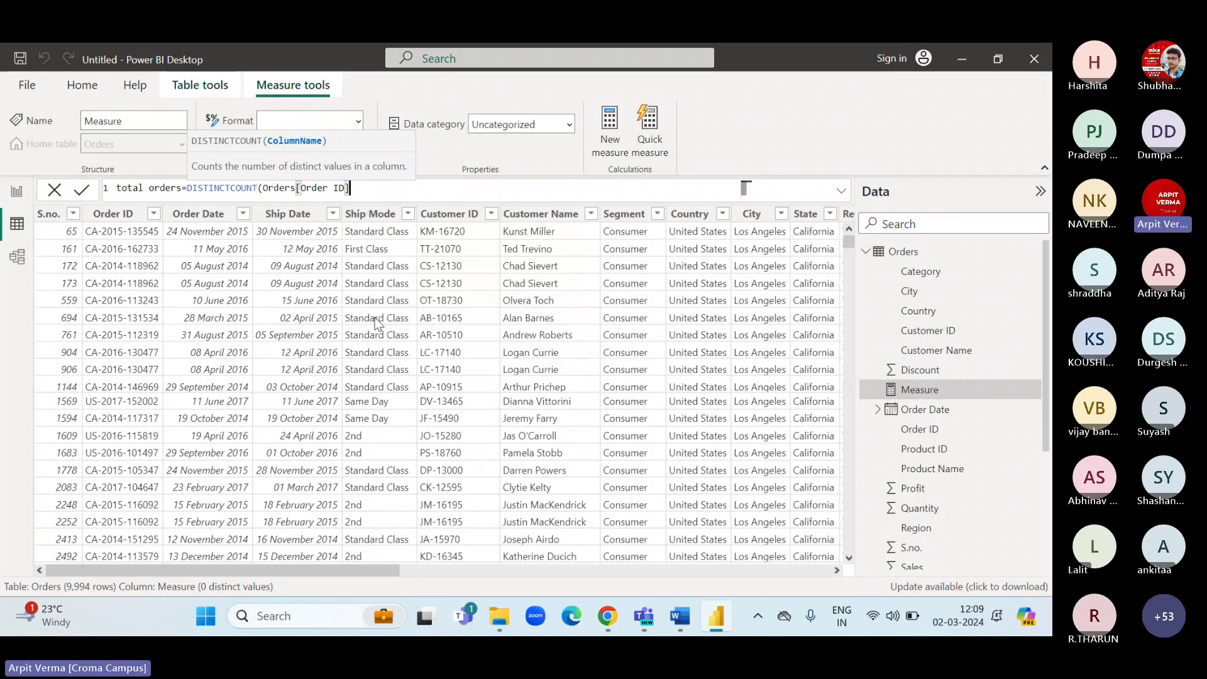
left_click(267, 188)
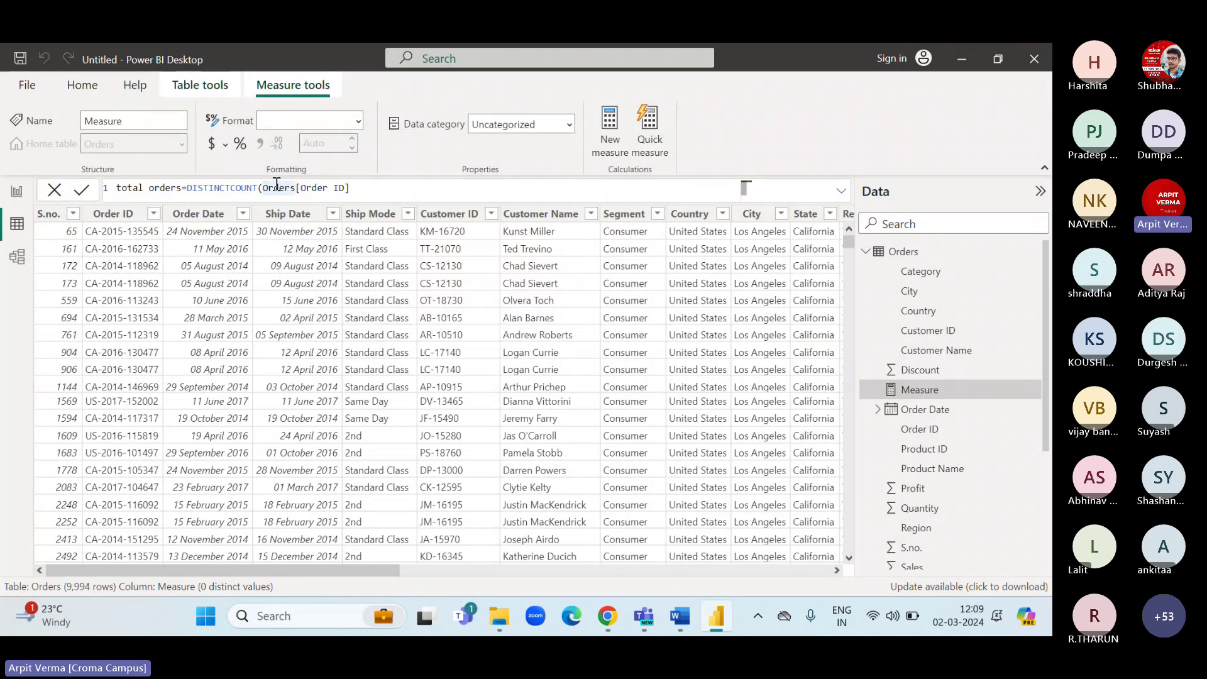
key("End")
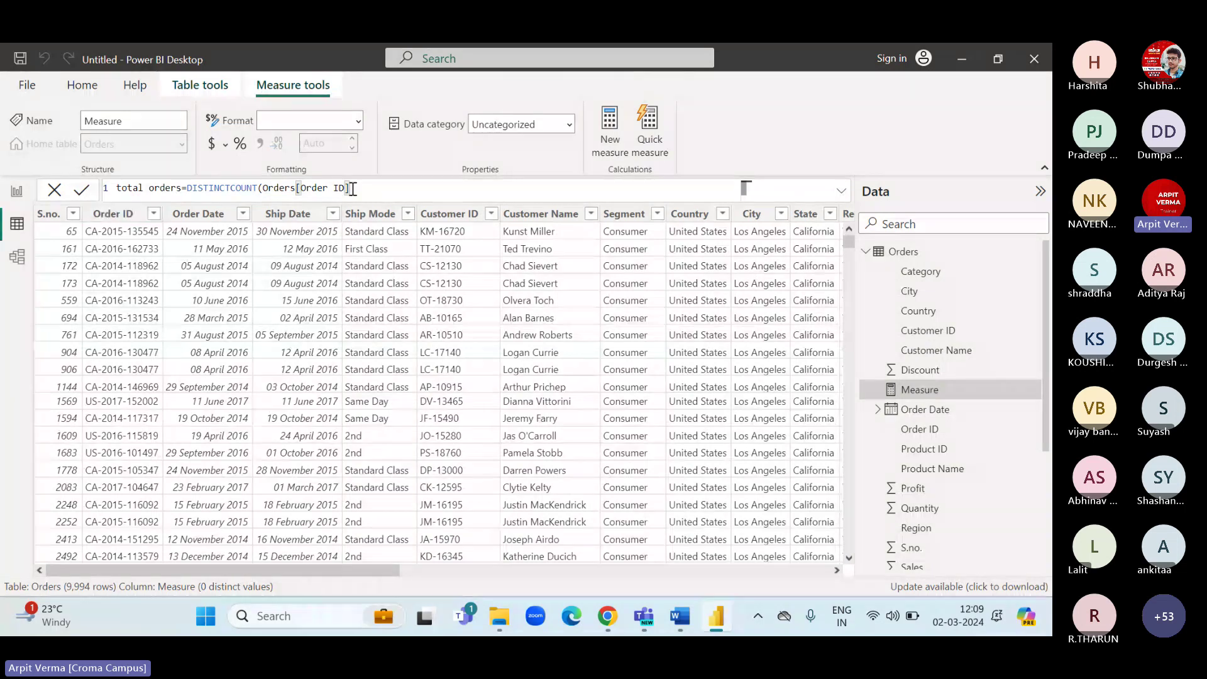
type(")")
key("Return")
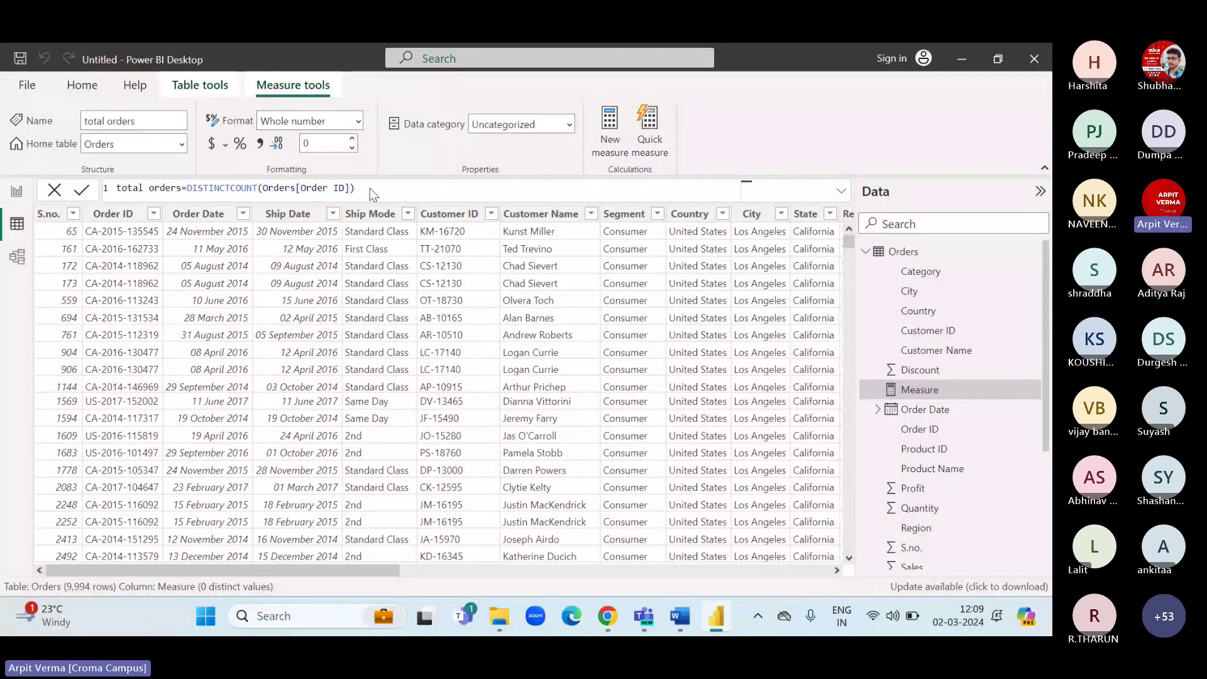
Review the total orders measure formula, then go back to the report page.
scroll(942, 390, "down", 3)
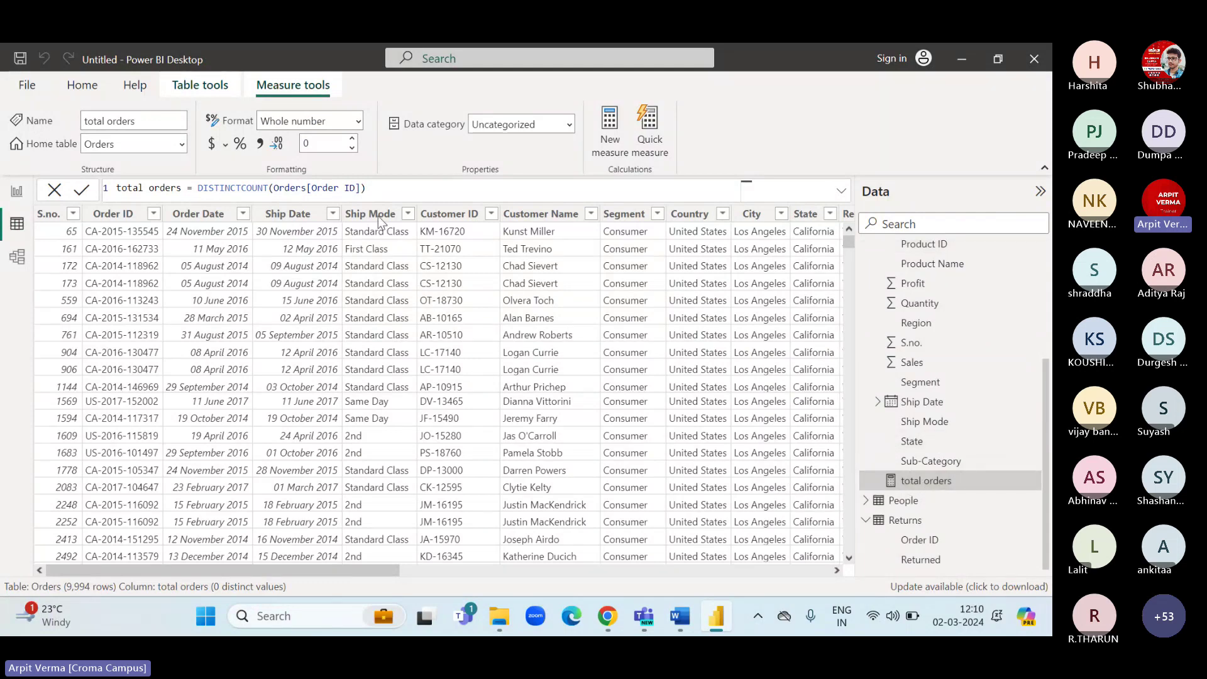
left_click(369, 190)
left_click_drag(208, 187, 255, 187)
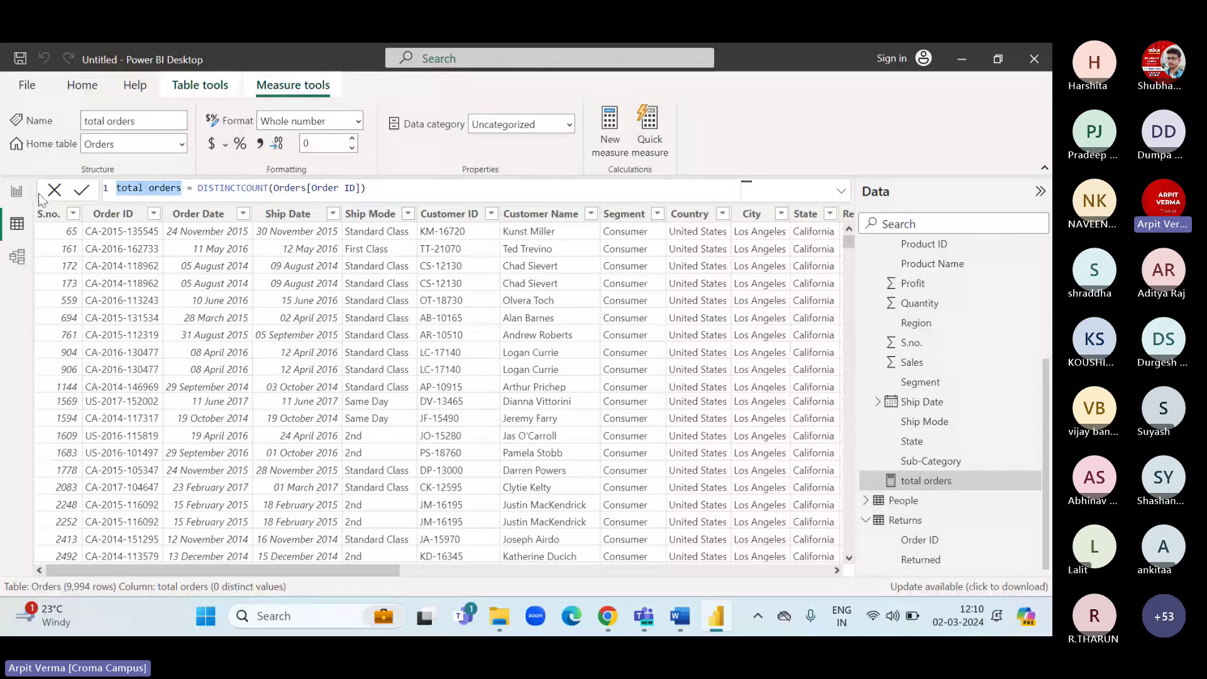
left_click(21, 200)
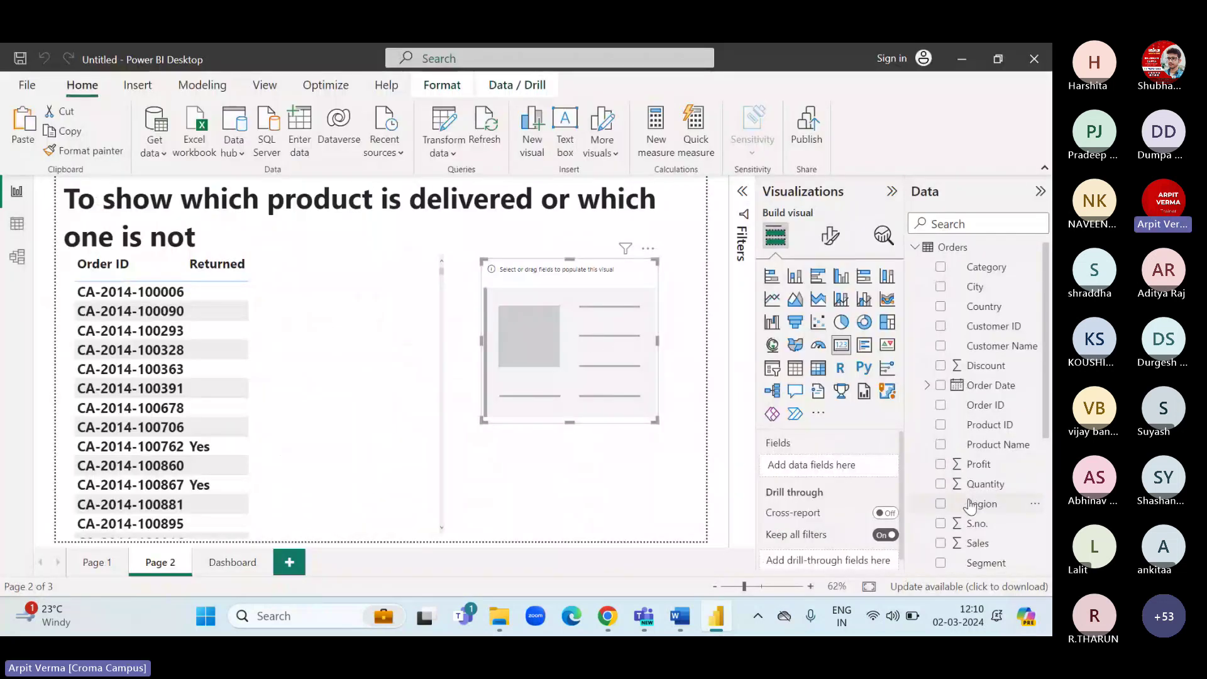
Place the total orders measure on the Page 2 card, which reads 1.
scroll(980, 512, "down", 5)
left_click_drag(992, 470, 842, 465)
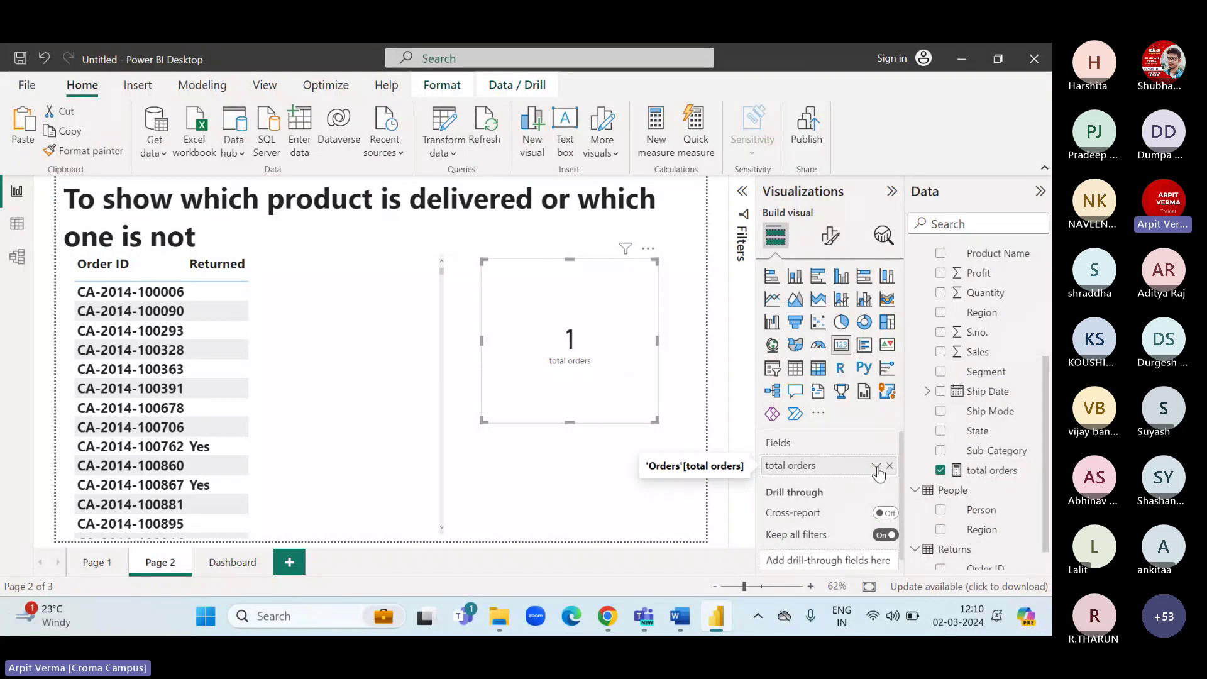
left_click(876, 466)
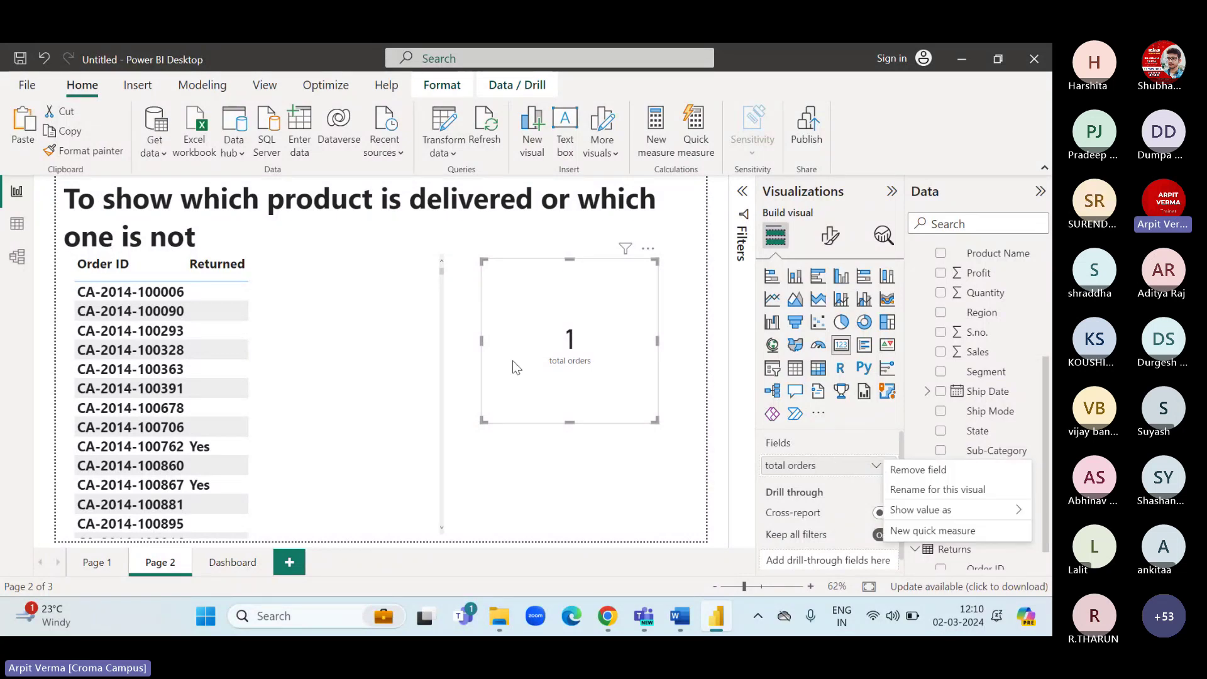
Check the Order ID column's filter list in the data table, then return to Page 2.
left_click(12, 233)
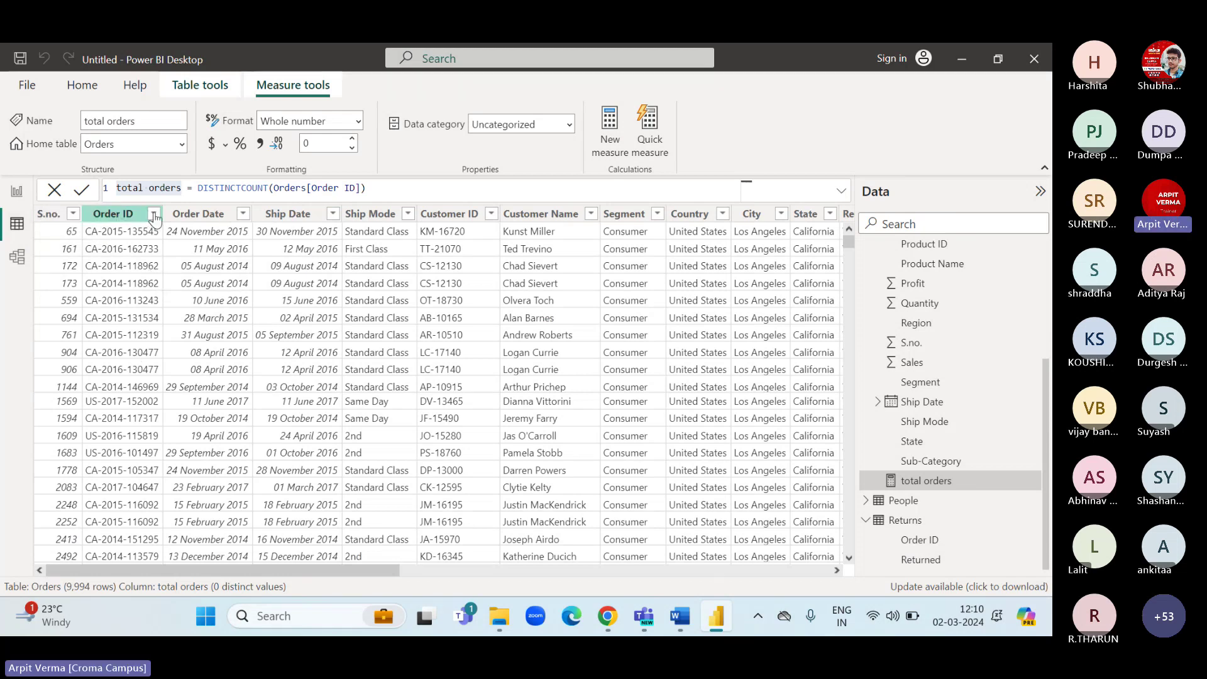
left_click(153, 215)
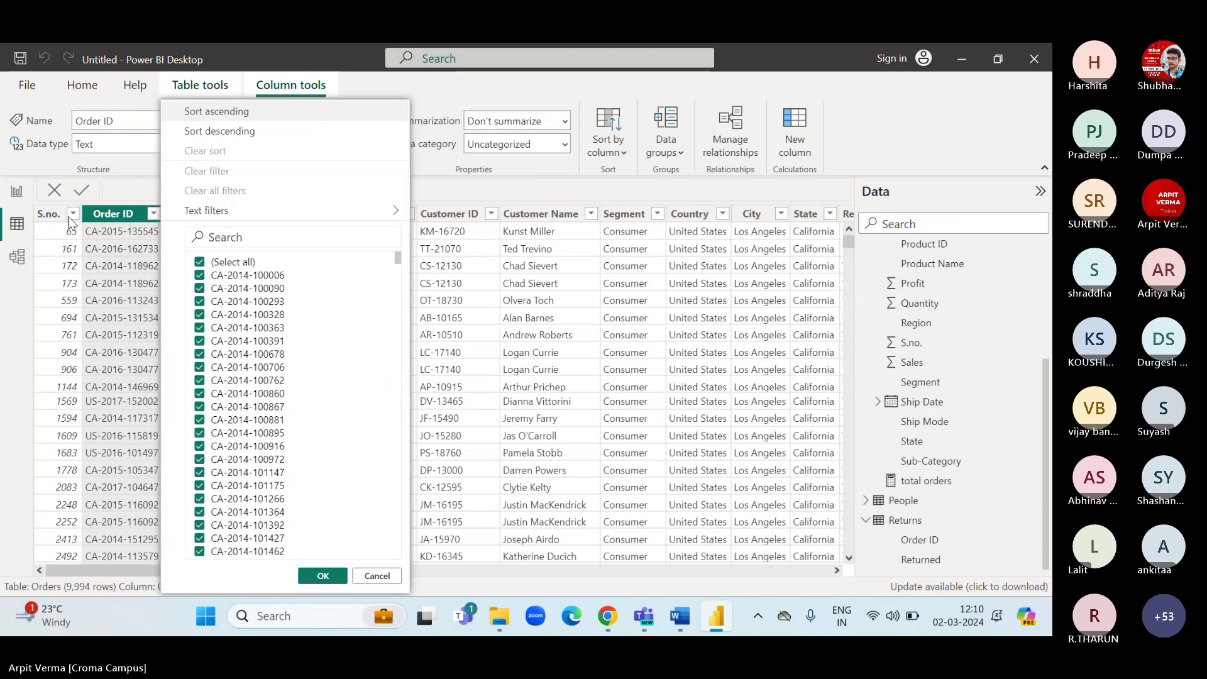
left_click(17, 191)
left_click(17, 191)
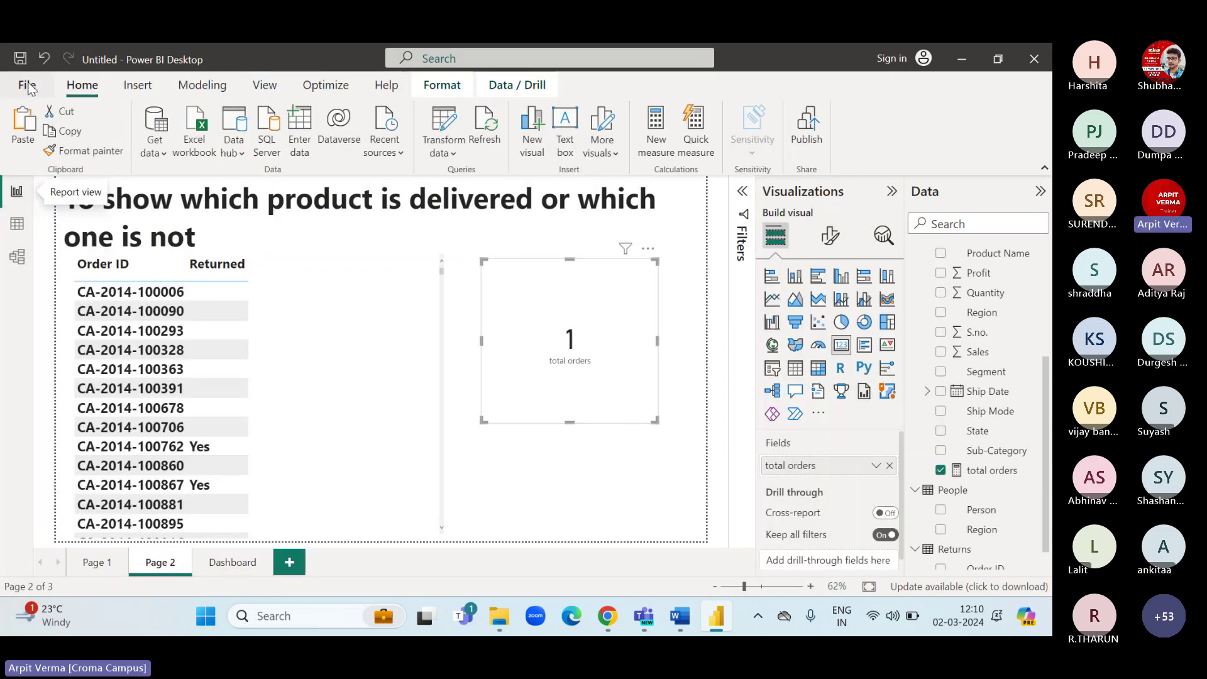
Save the report on the Desktop as webinar.pbix and close Power BI Desktop.
left_click(20, 59)
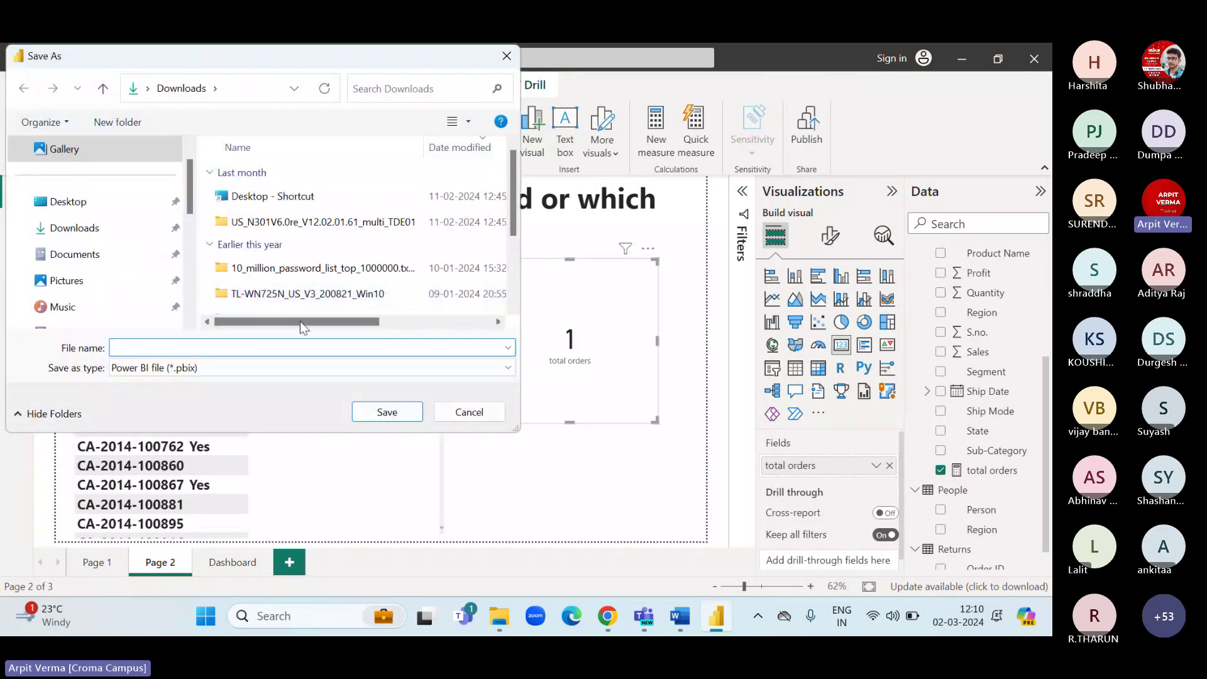
left_click(66, 201)
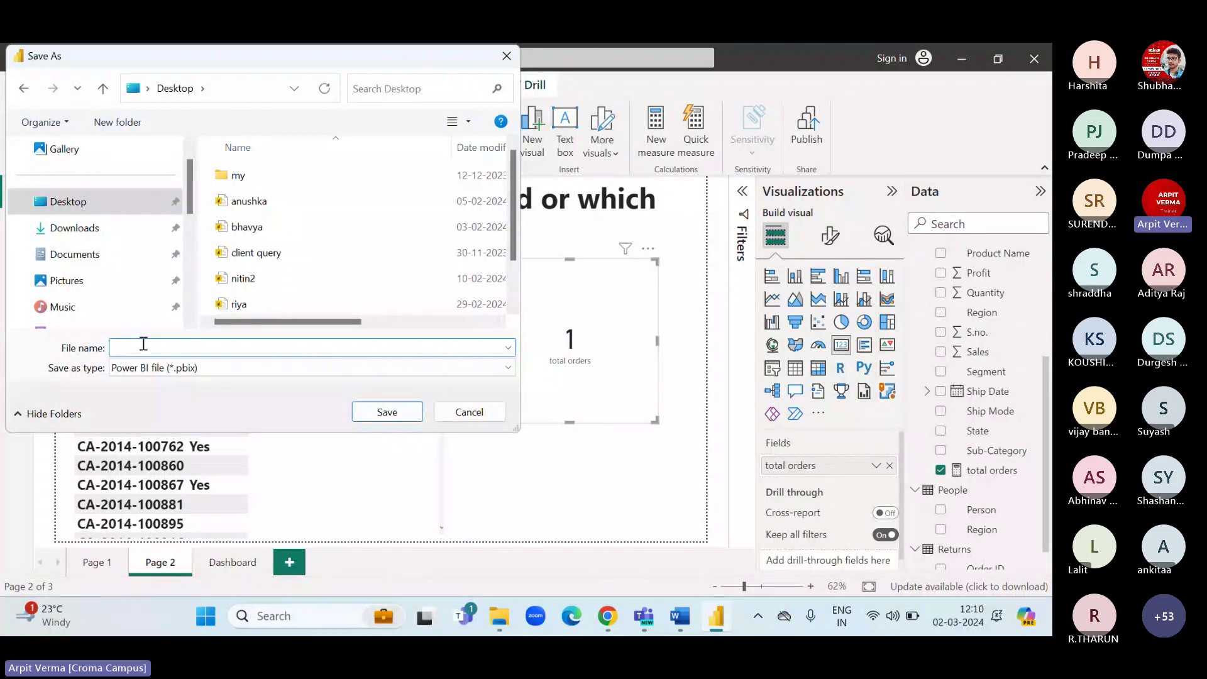
type("test")
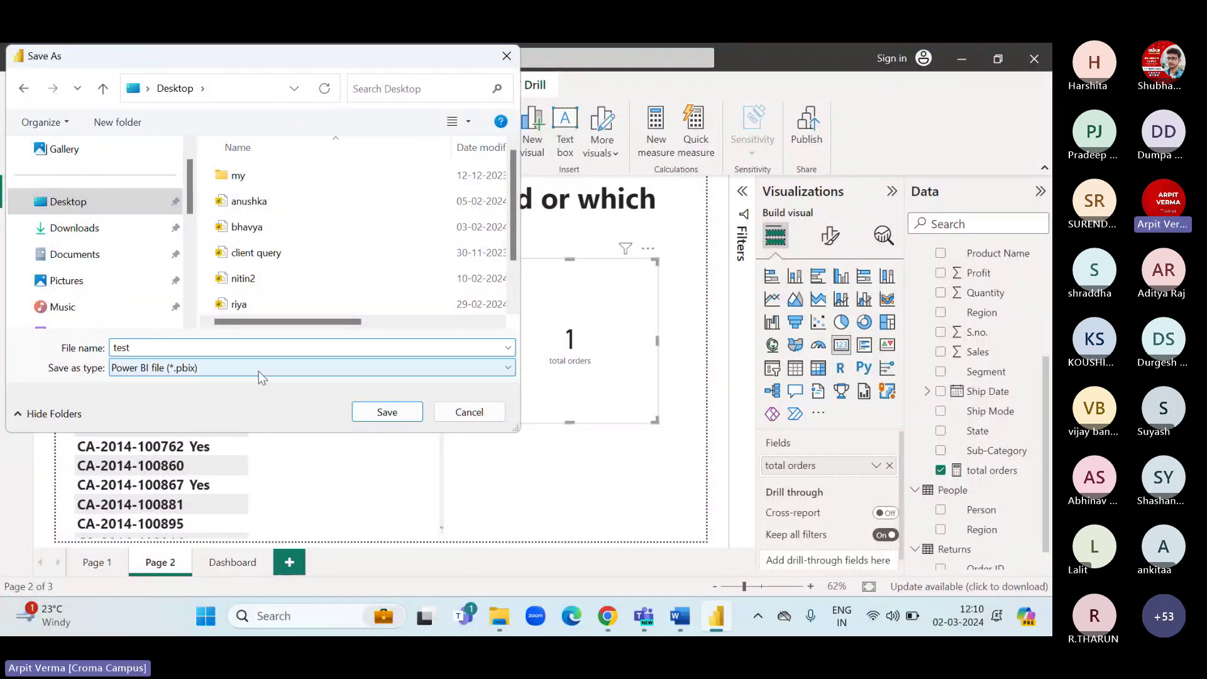
key("BackSpace")
key("BackSpace")
key("BackSpace")
key("BackSpace")
type("webinar")
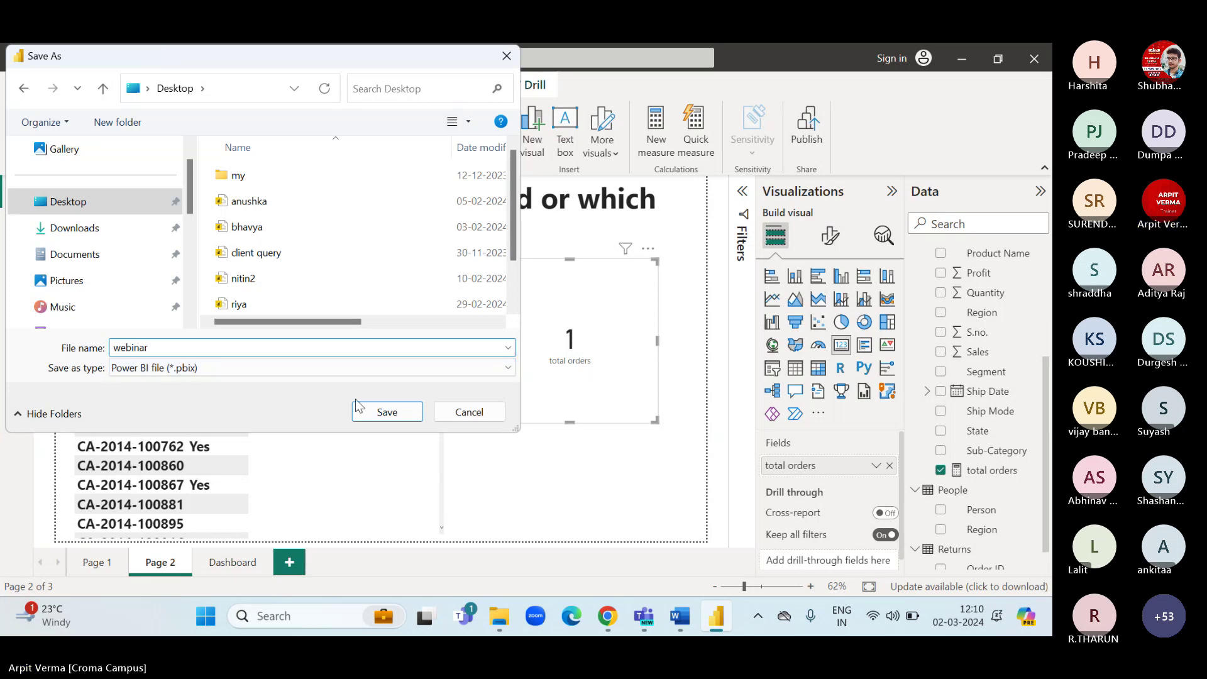
left_click(377, 414)
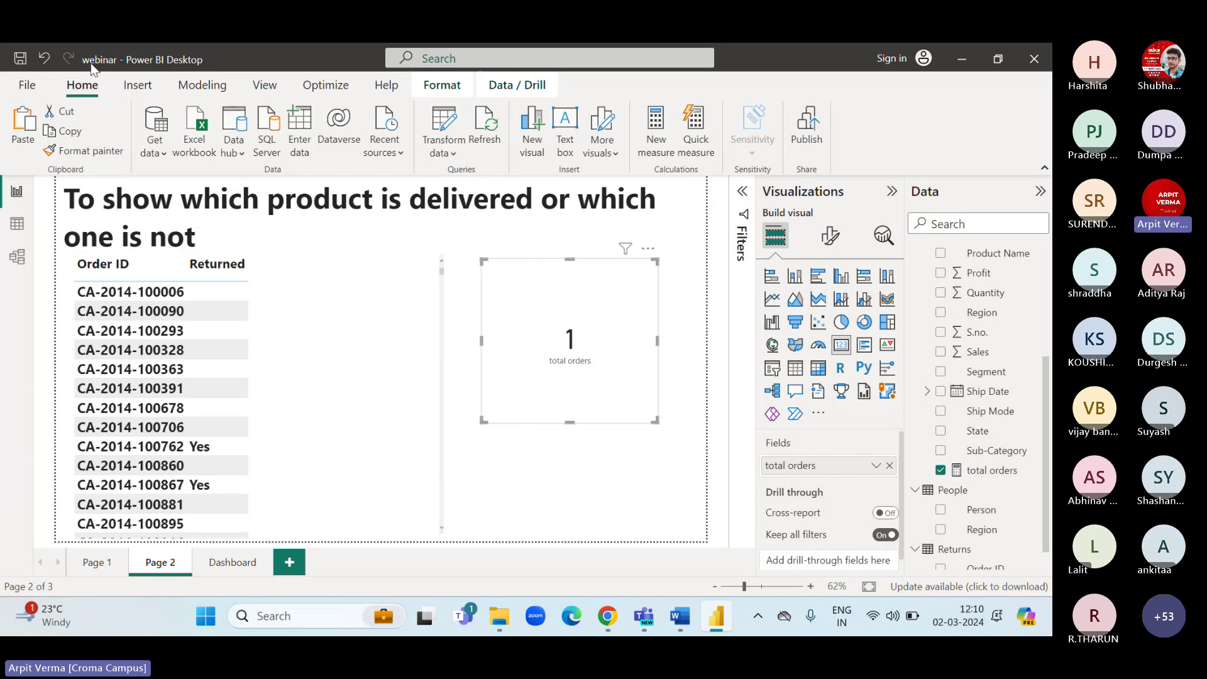
left_click(1033, 59)
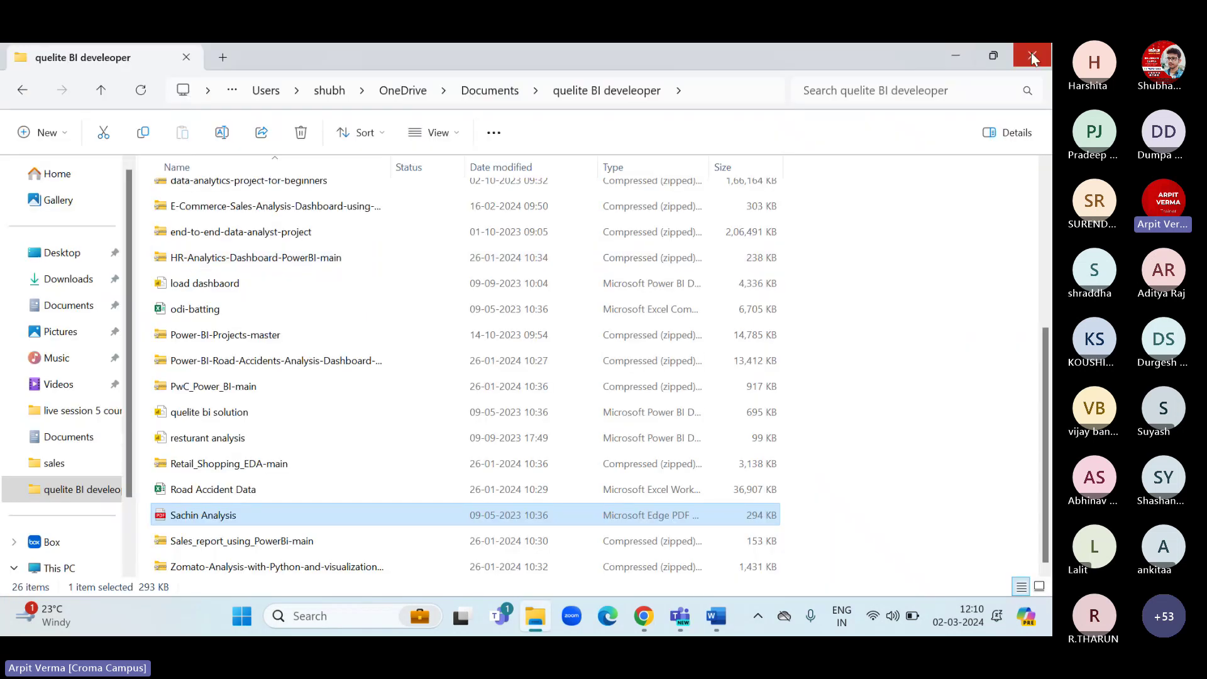
Close File Explorer, refresh the desktop, and reopen webinar showing 5009 total orders.
left_click(1033, 59)
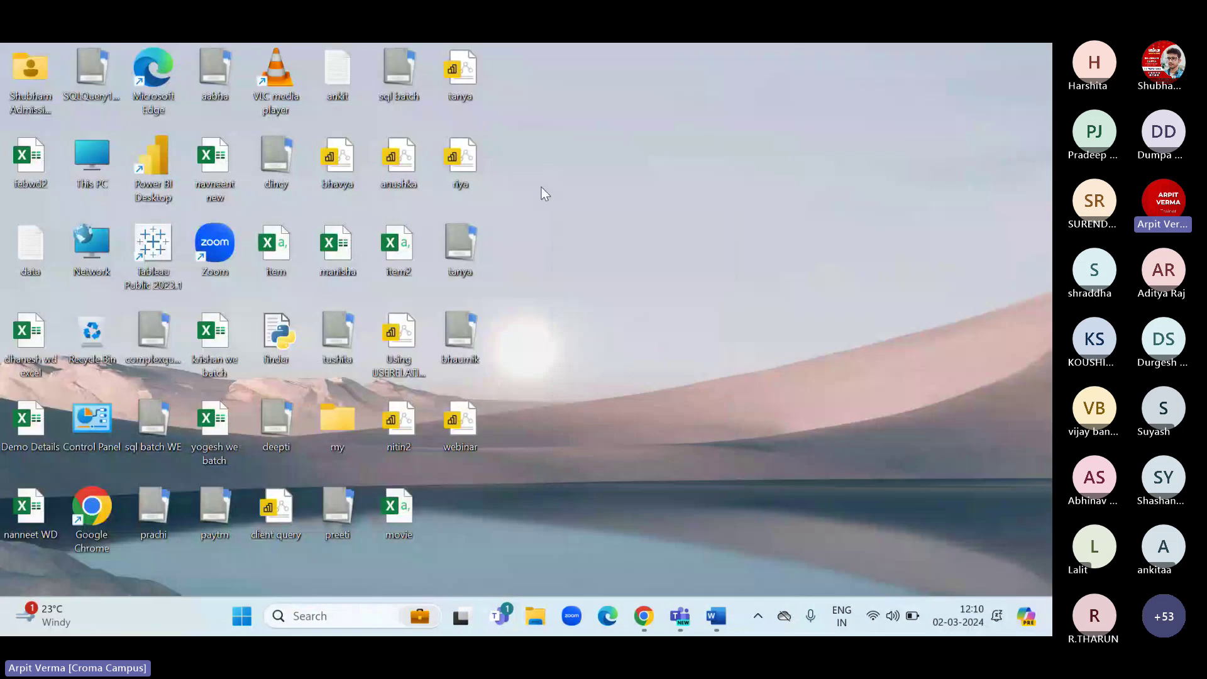
right_click(541, 186)
left_click(581, 259)
double_click(479, 409)
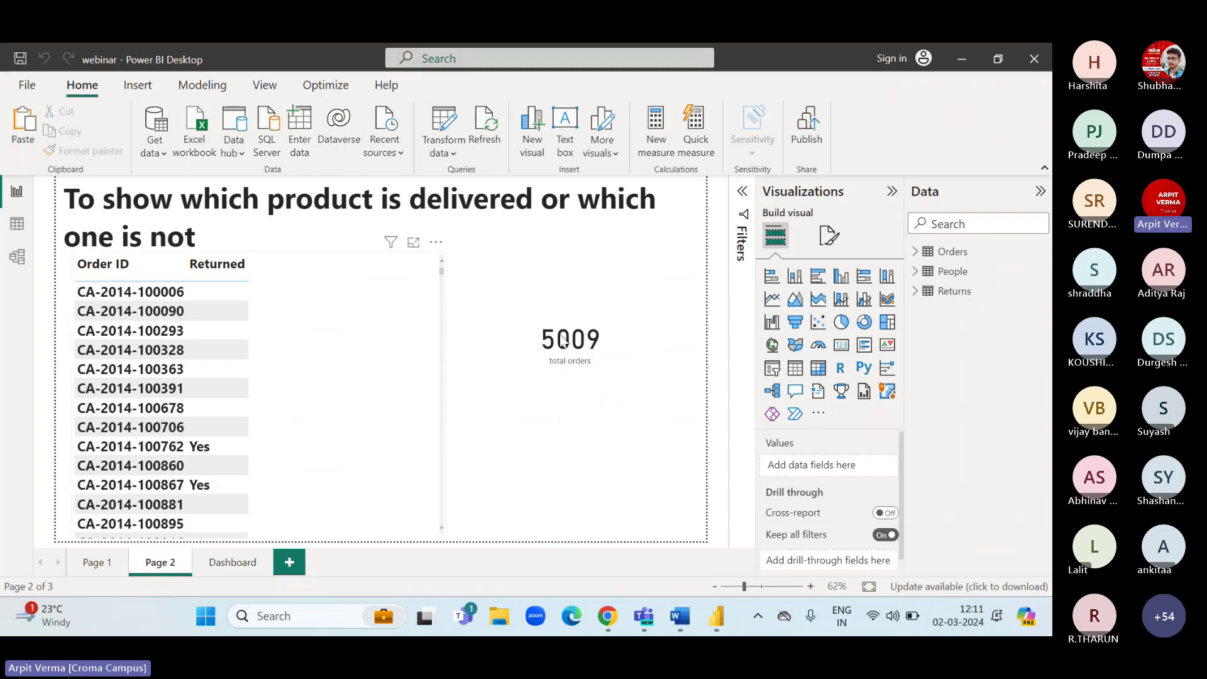
Inspect the total orders formula, shrink the 5009 card, then display the Orders table's 9,994 rows.
left_click(570, 366)
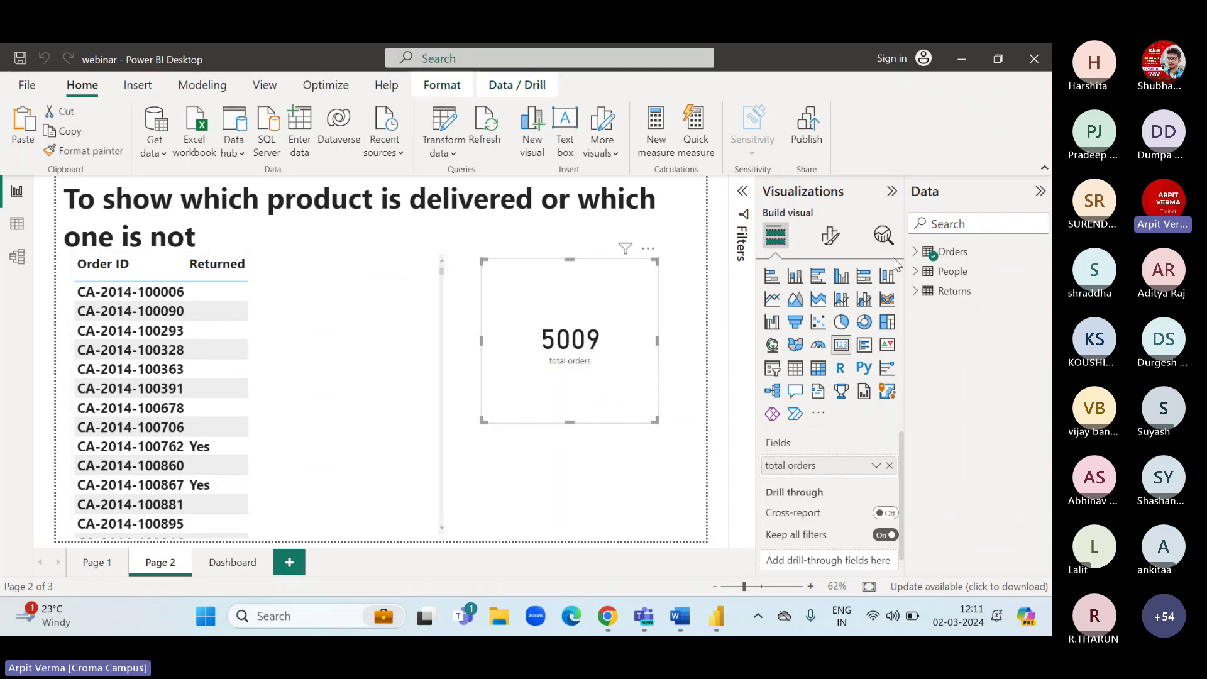
left_click(915, 251)
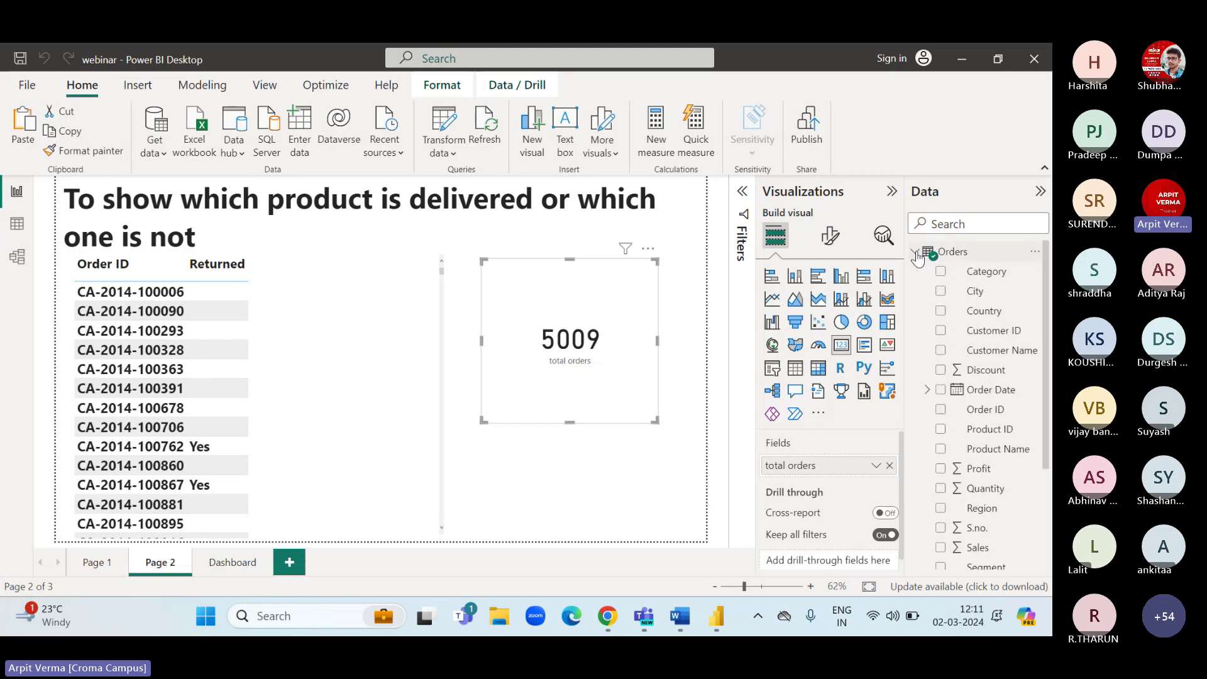
scroll(950, 451, "down", 3)
left_click(972, 519)
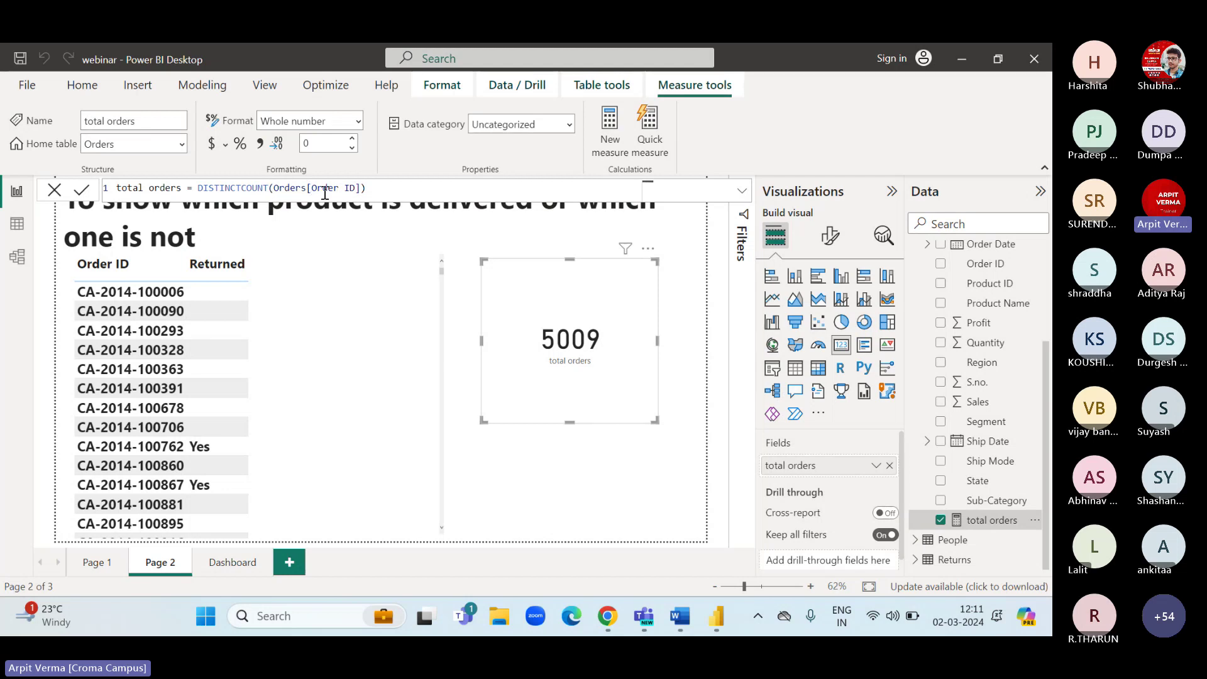
left_click_drag(362, 189, 301, 189)
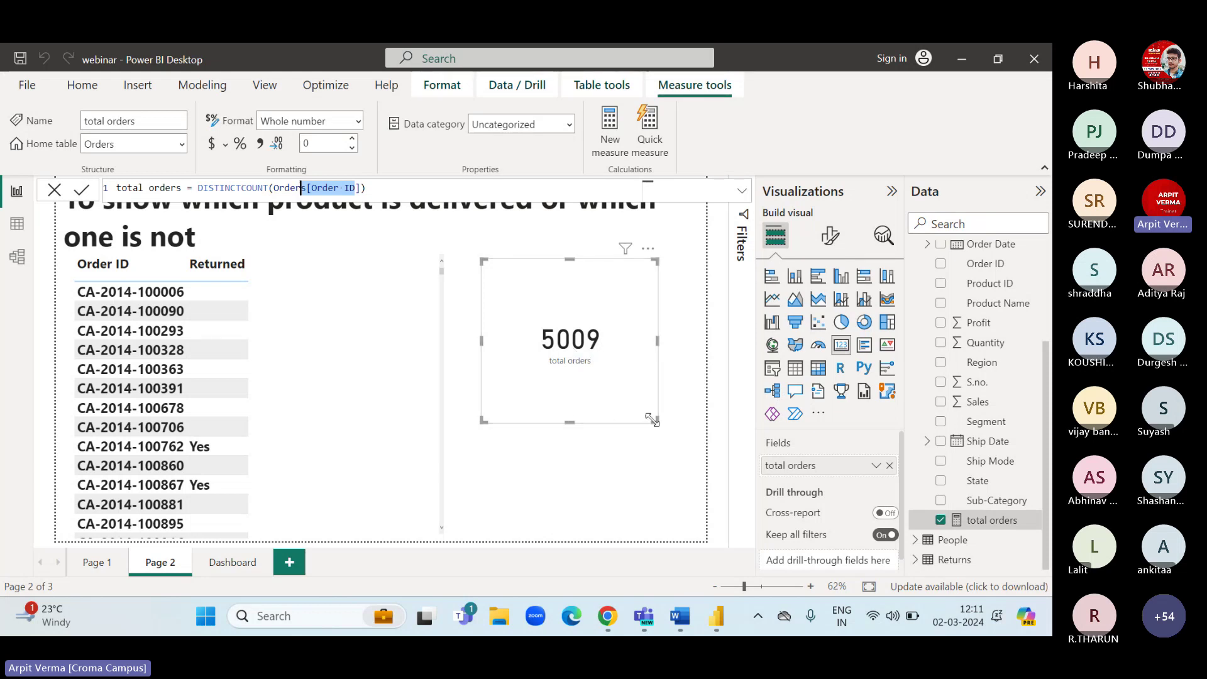
left_click_drag(656, 420, 600, 354)
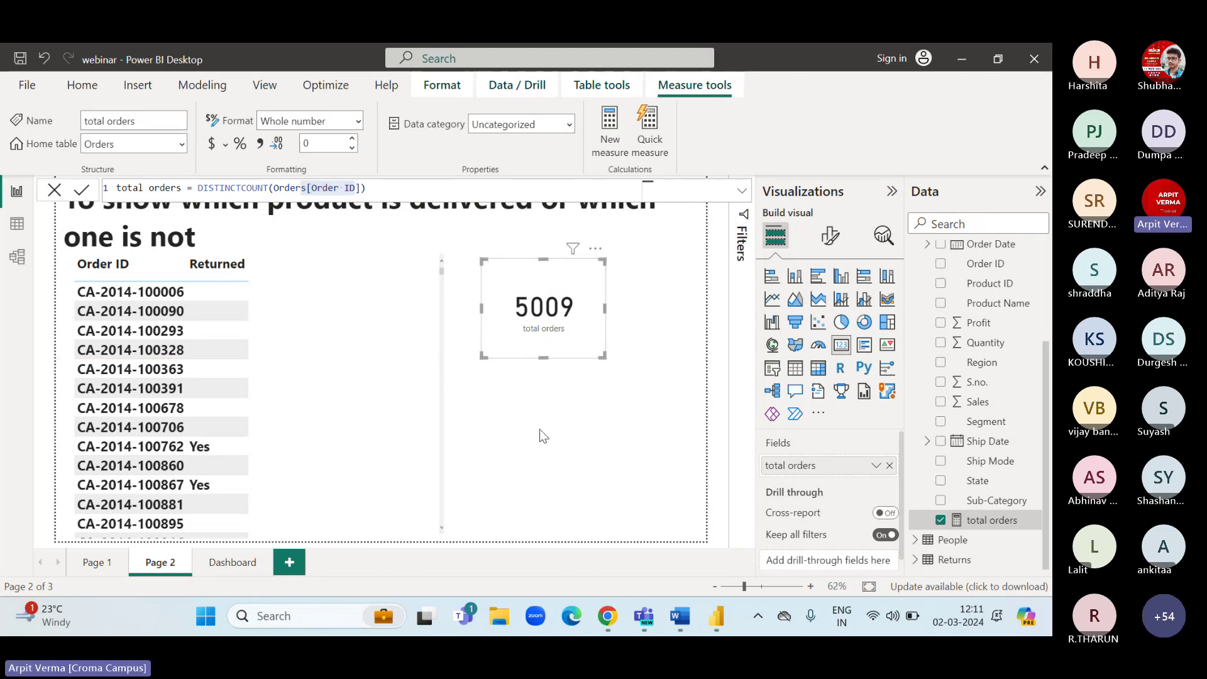
left_click(16, 223)
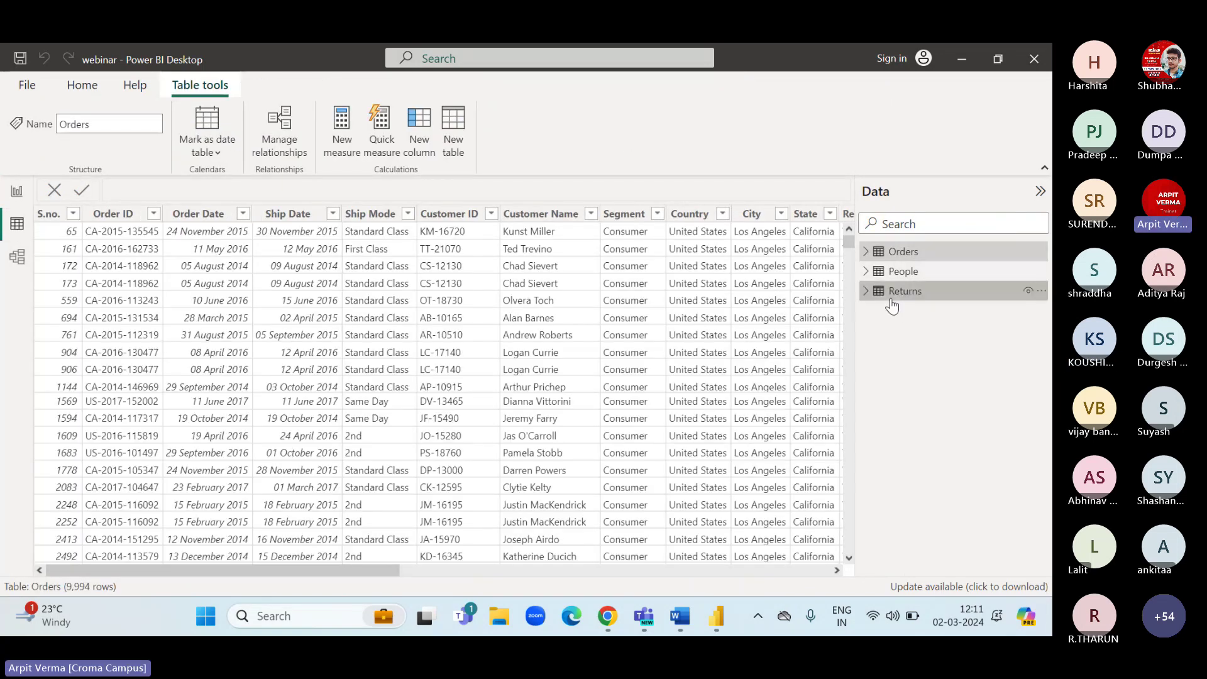
On the Returns table, add the measure return order = DISTINCTCOUNT(Returns[Order ID]), then return to the report.
left_click(891, 291)
left_click(135, 267)
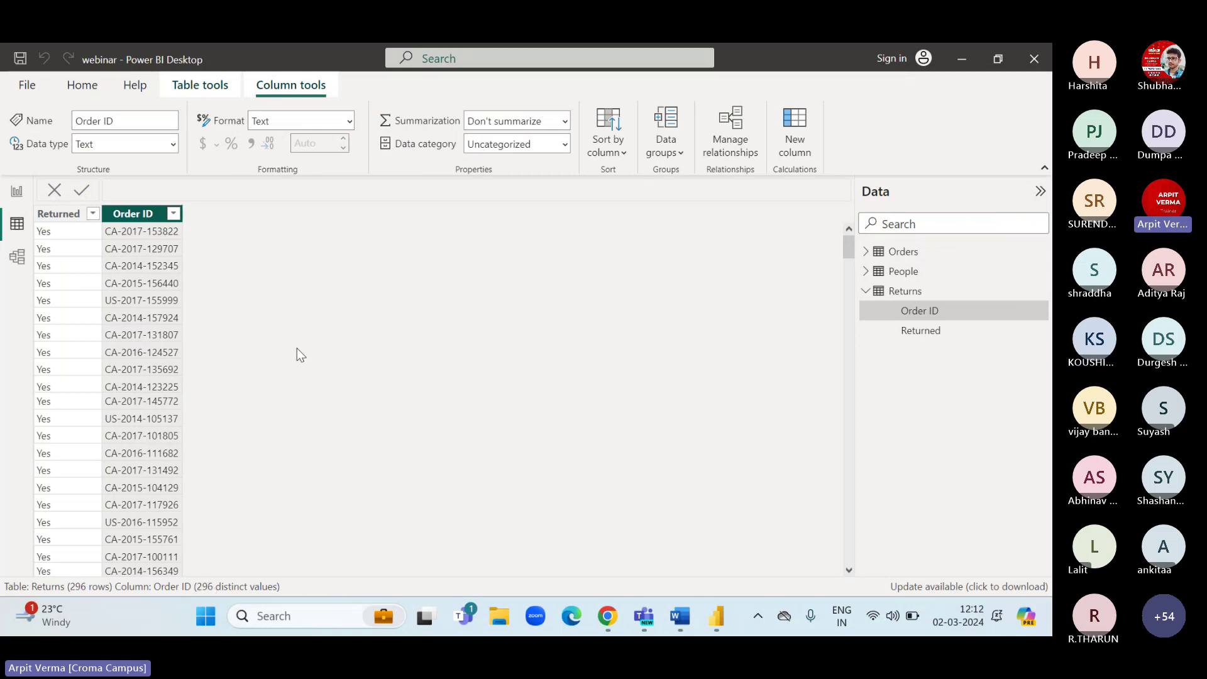
left_click(910, 293)
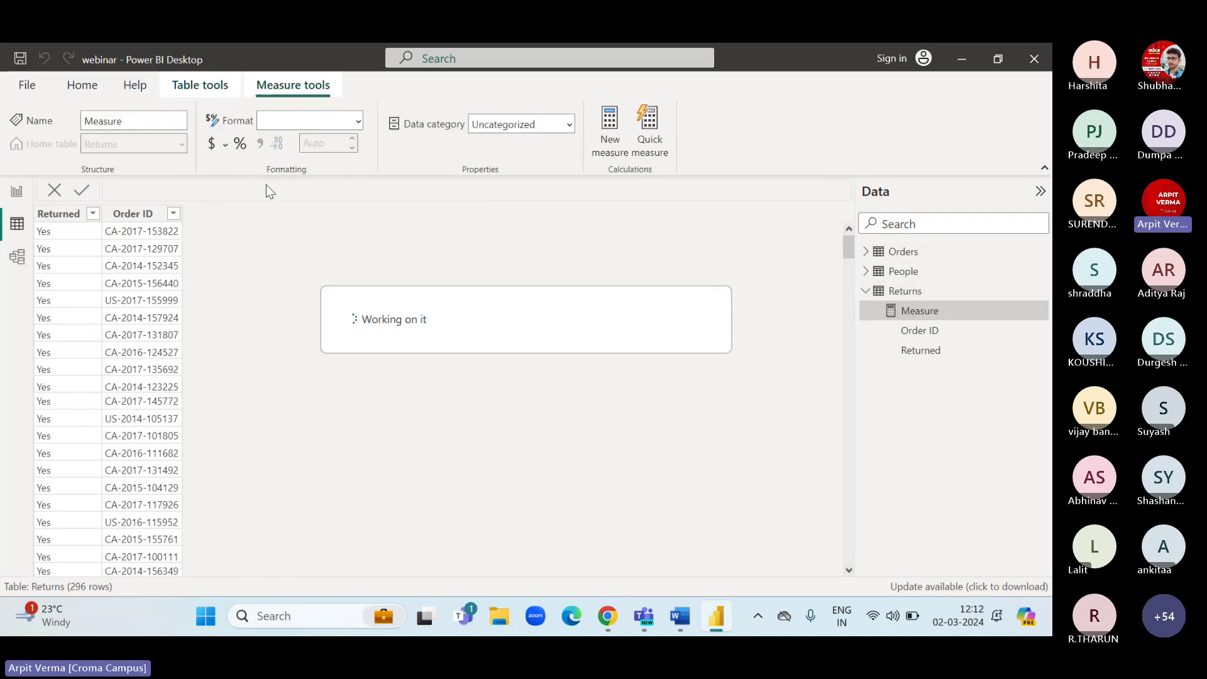
type("return order")
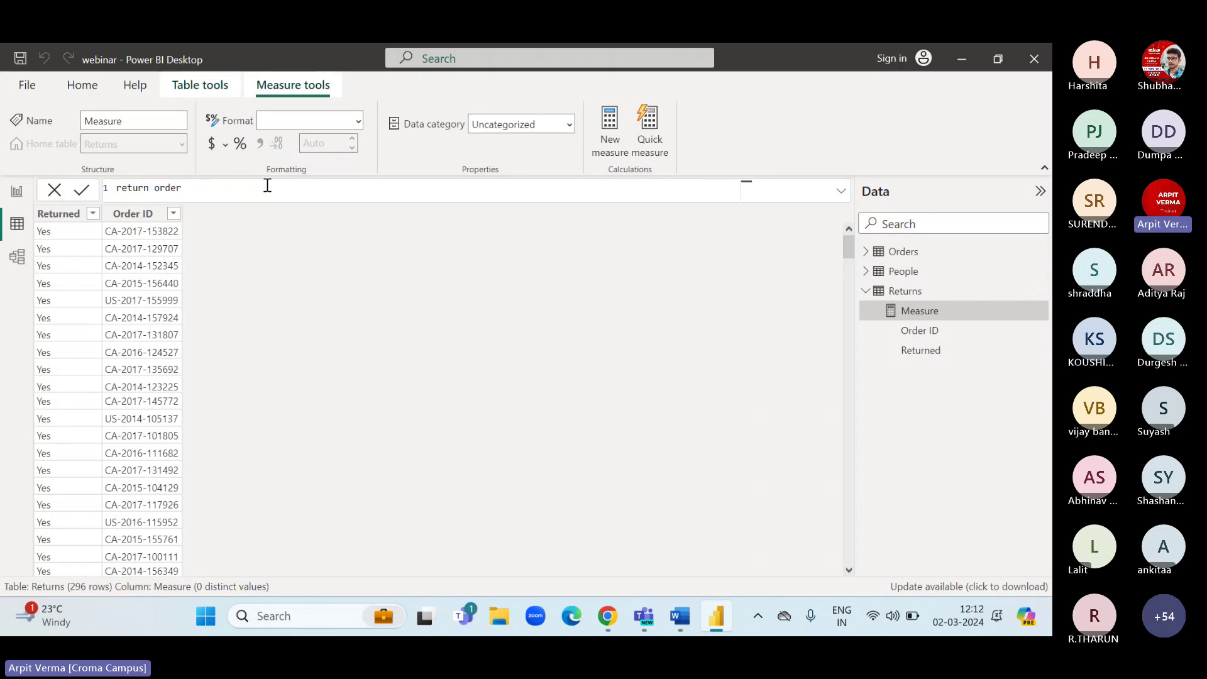
type("=dist")
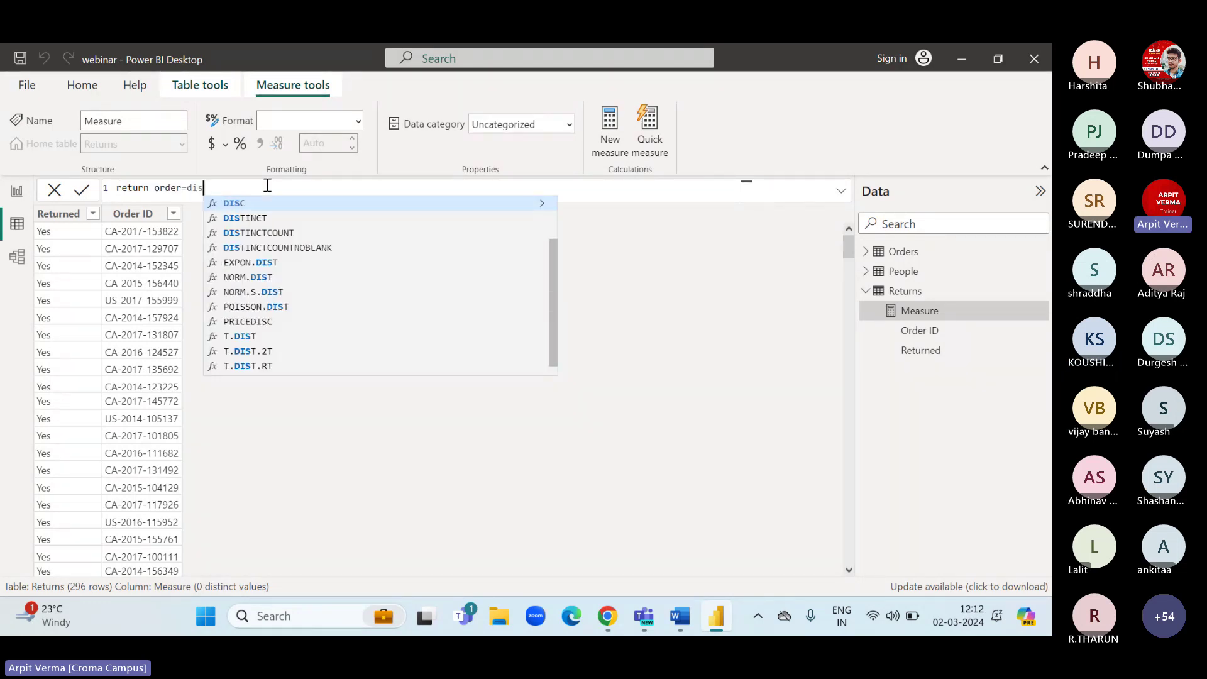
key("Down")
key("Down")
key("Tab")
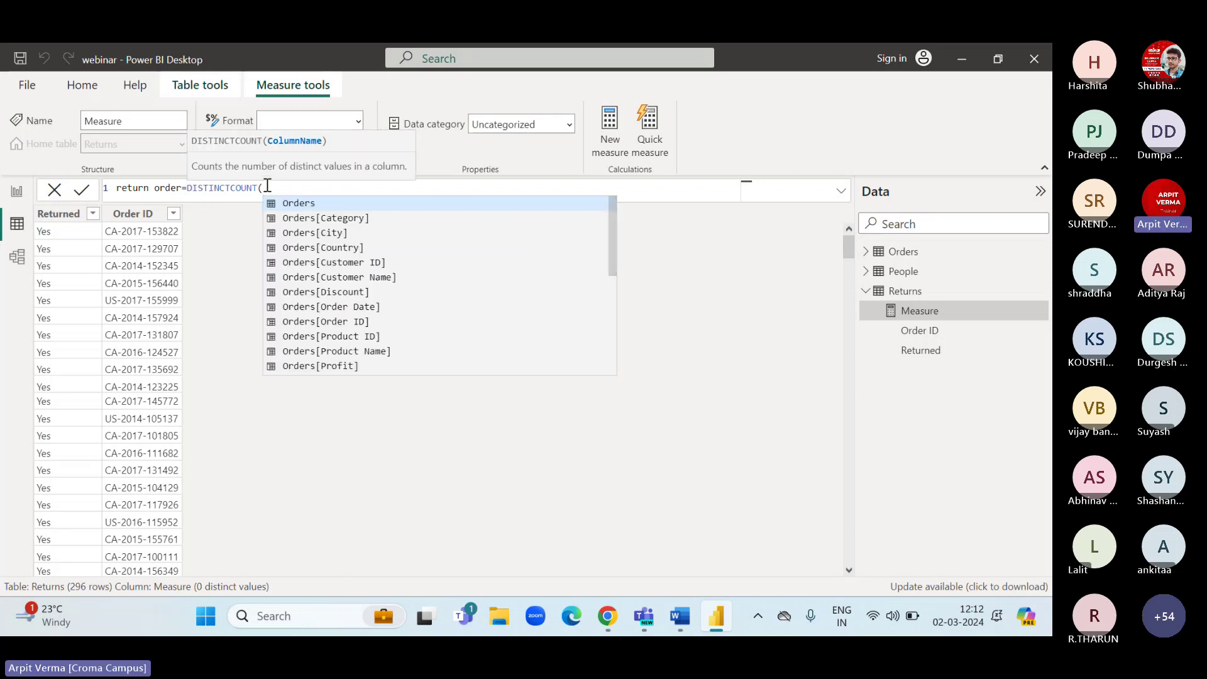
type("order")
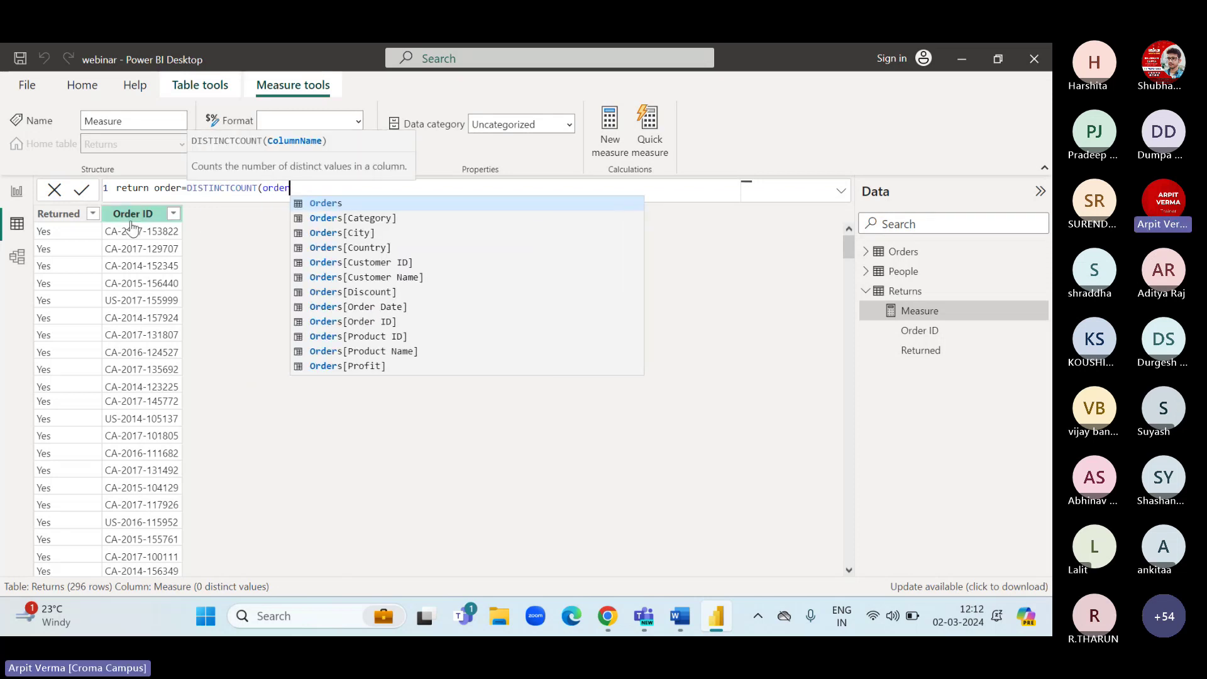
scroll(573, 338, "down", 3)
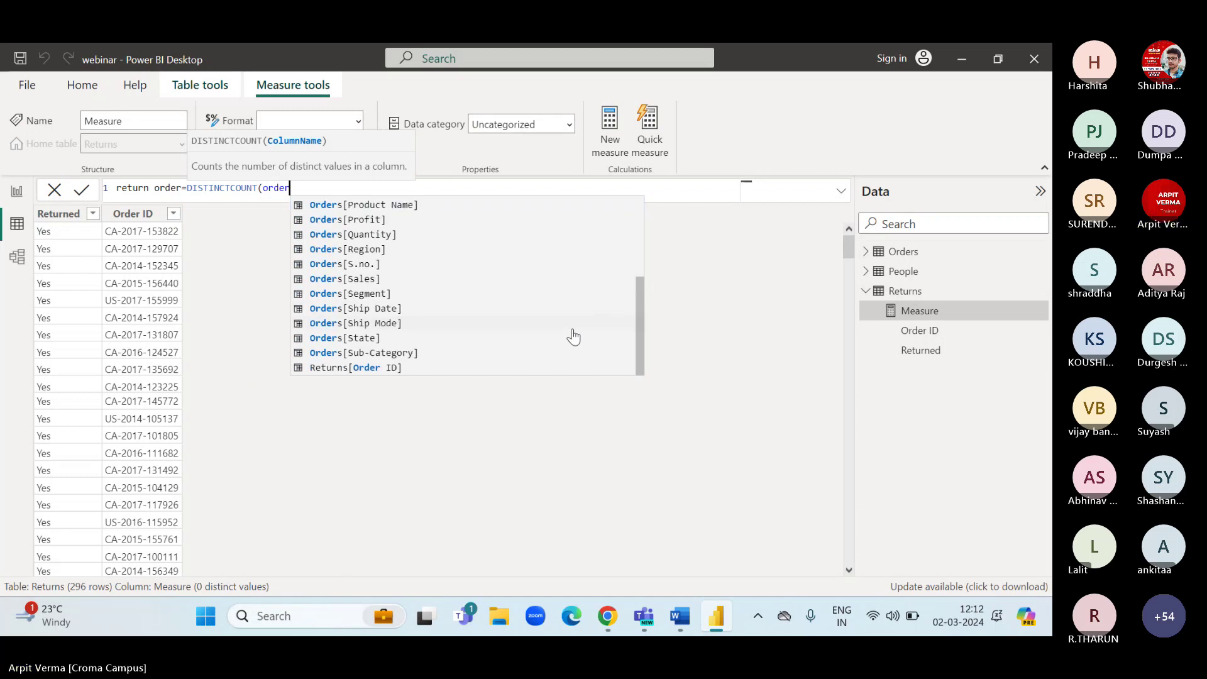
left_click(384, 368)
type(")")
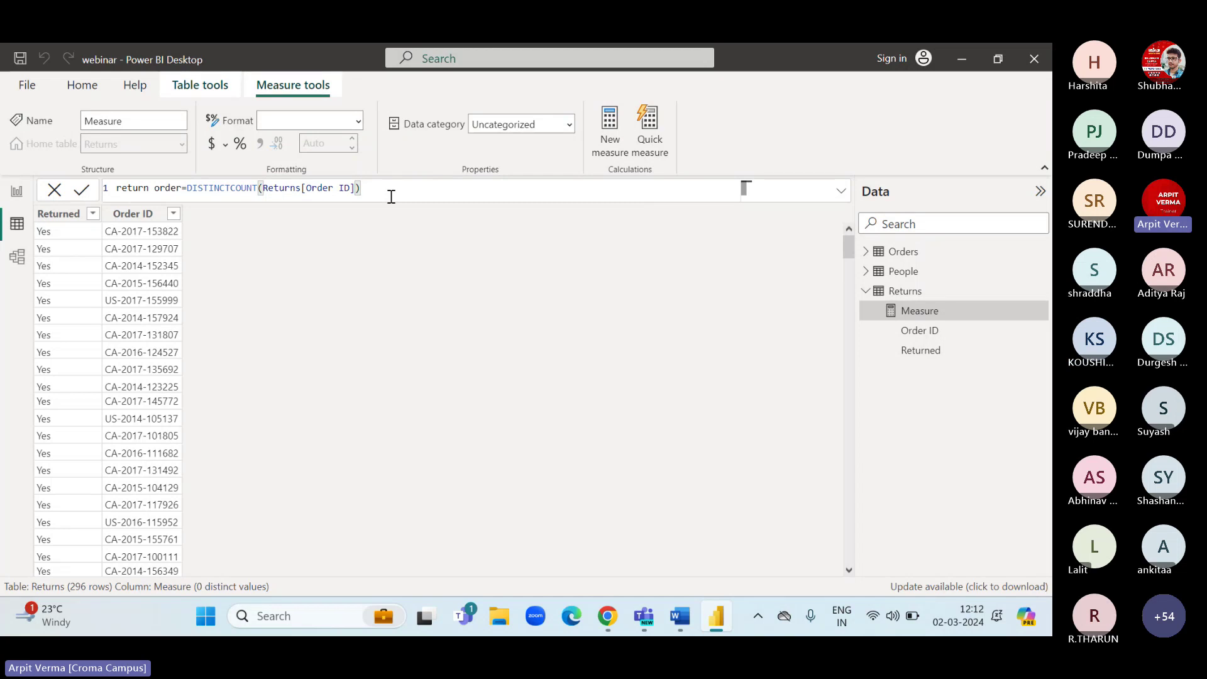
key("Return")
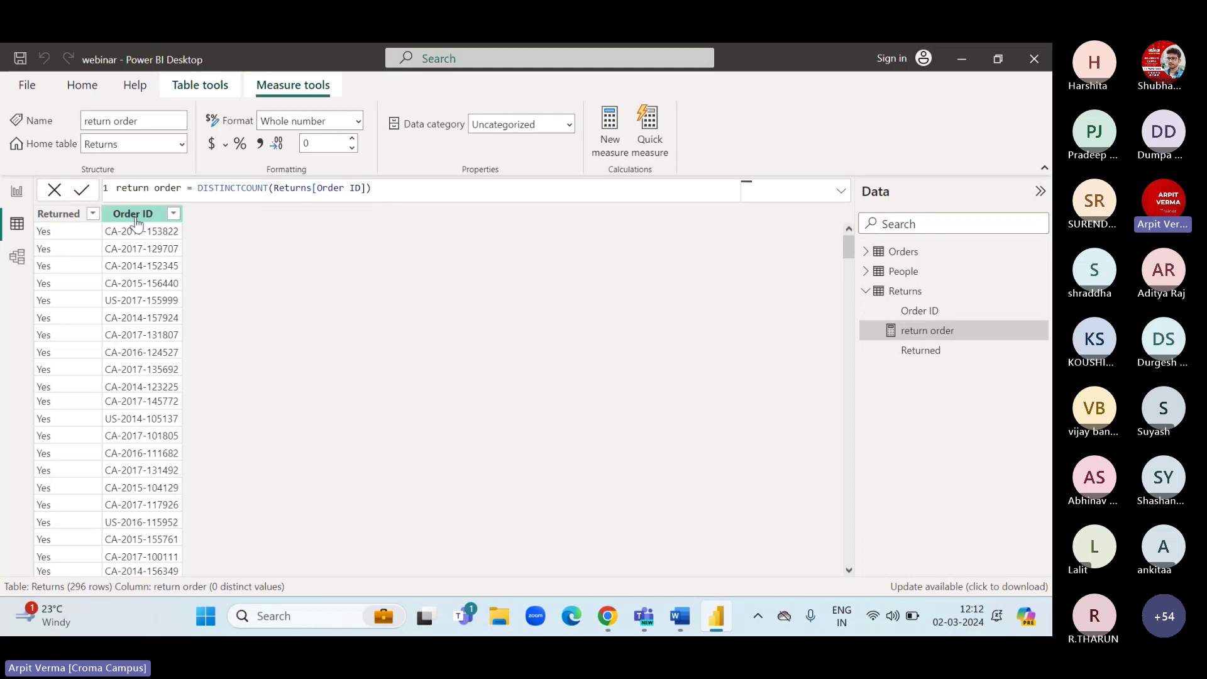
left_click(17, 191)
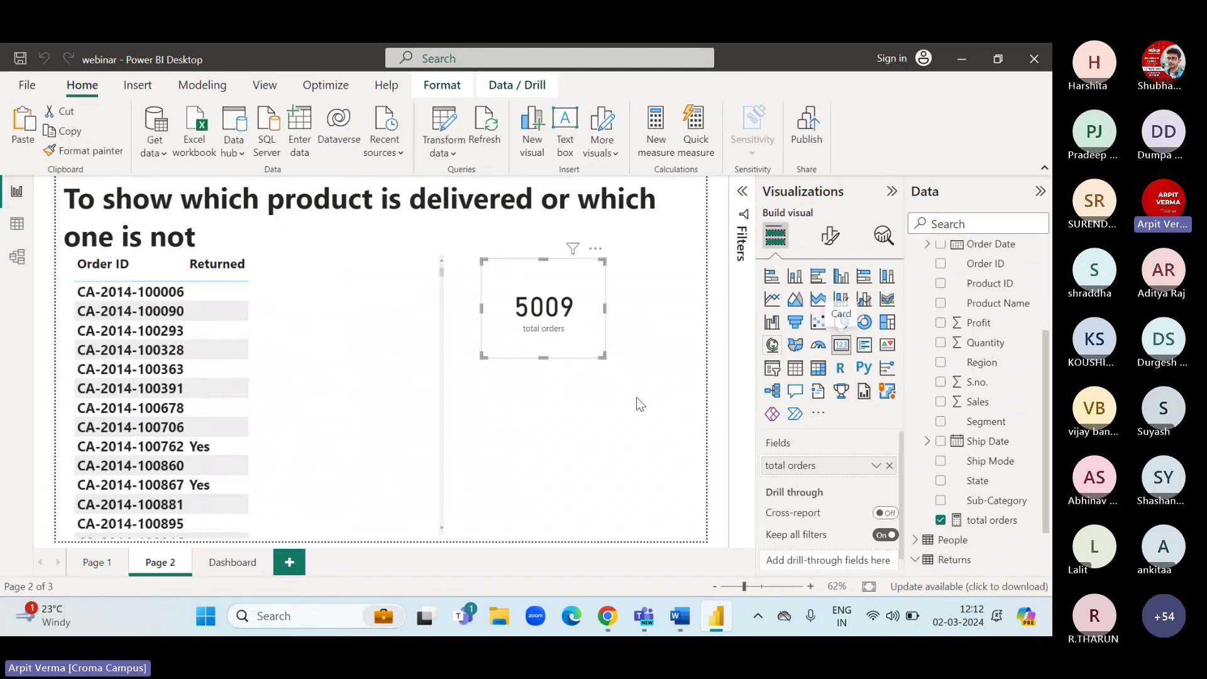
Add a new card visual showing the return order measure (296).
left_click(761, 380)
left_click(841, 344)
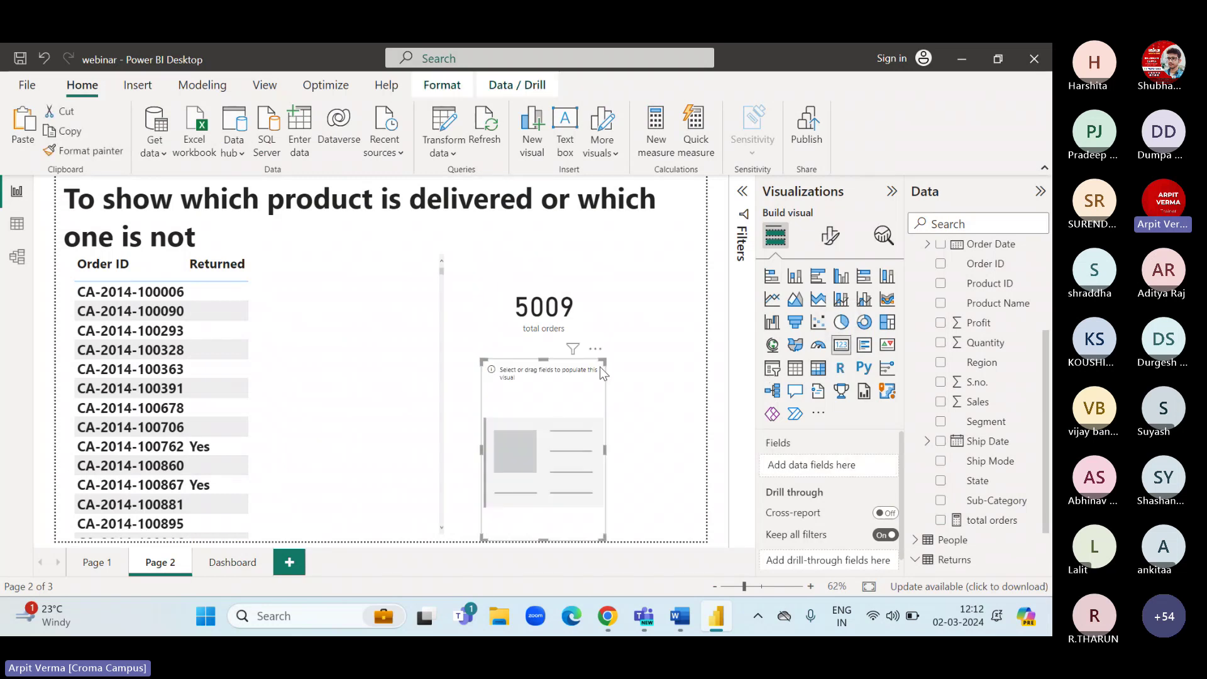
scroll(999, 516, "down", 1)
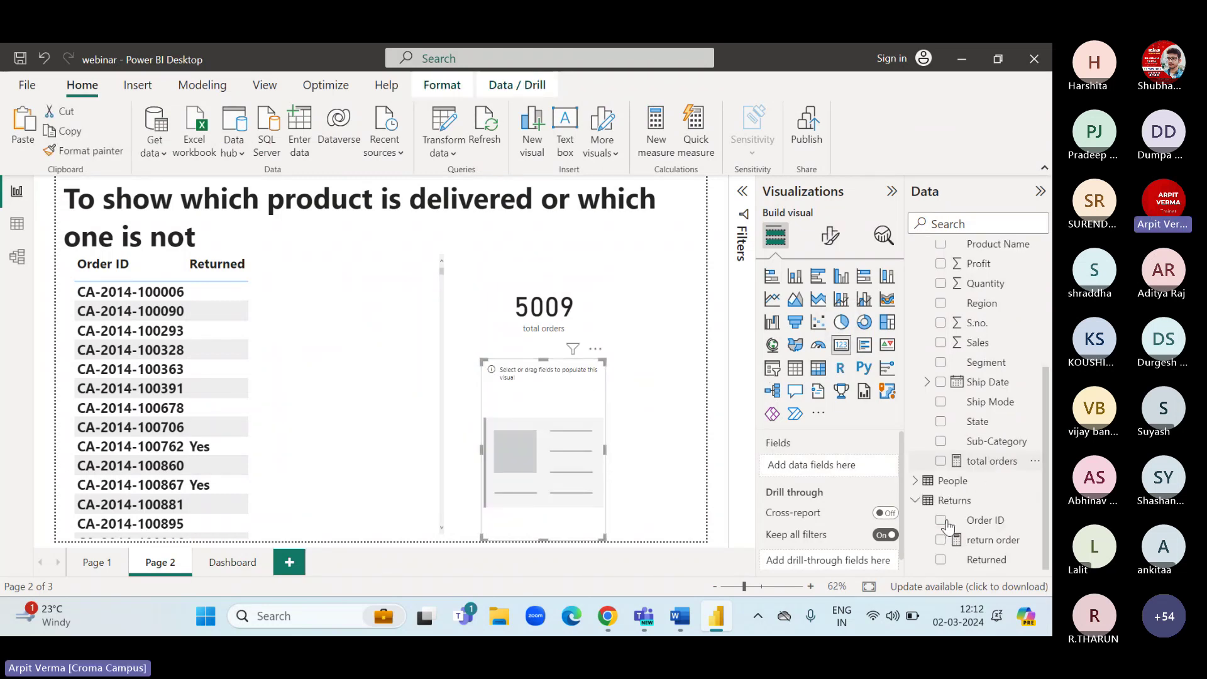
left_click_drag(1013, 539, 848, 465)
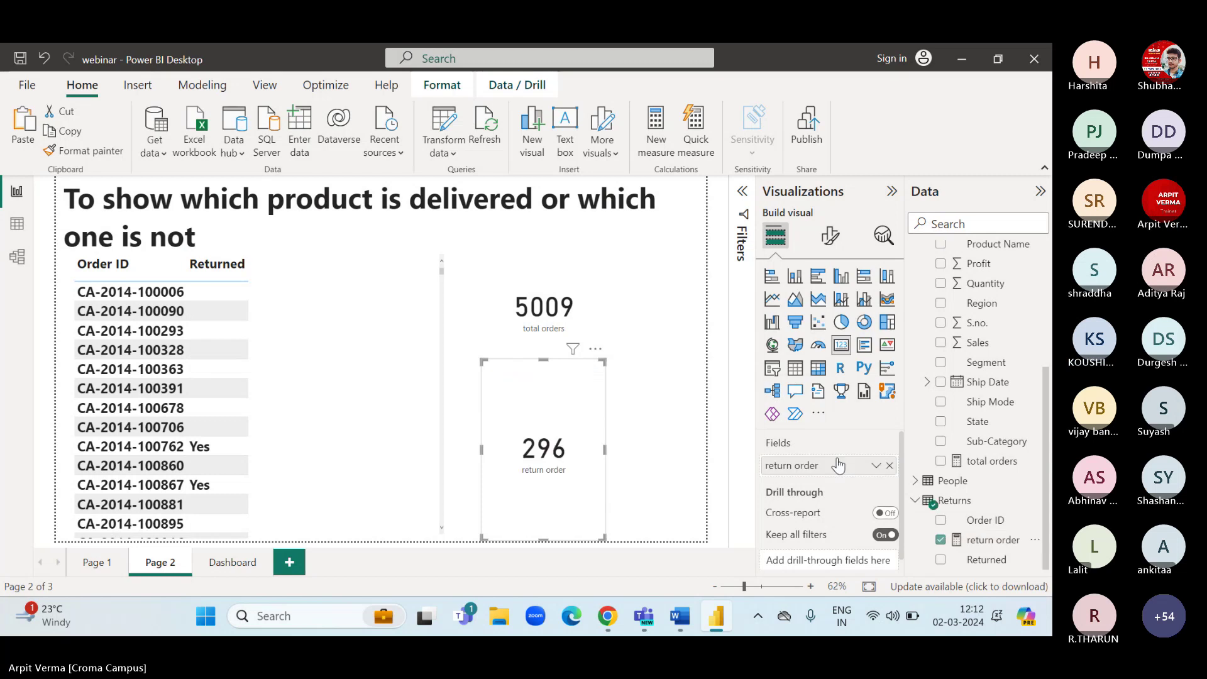
Resize and position the return order card beneath the 5009 total orders card.
left_click_drag(543, 360, 576, 408)
left_click(580, 336)
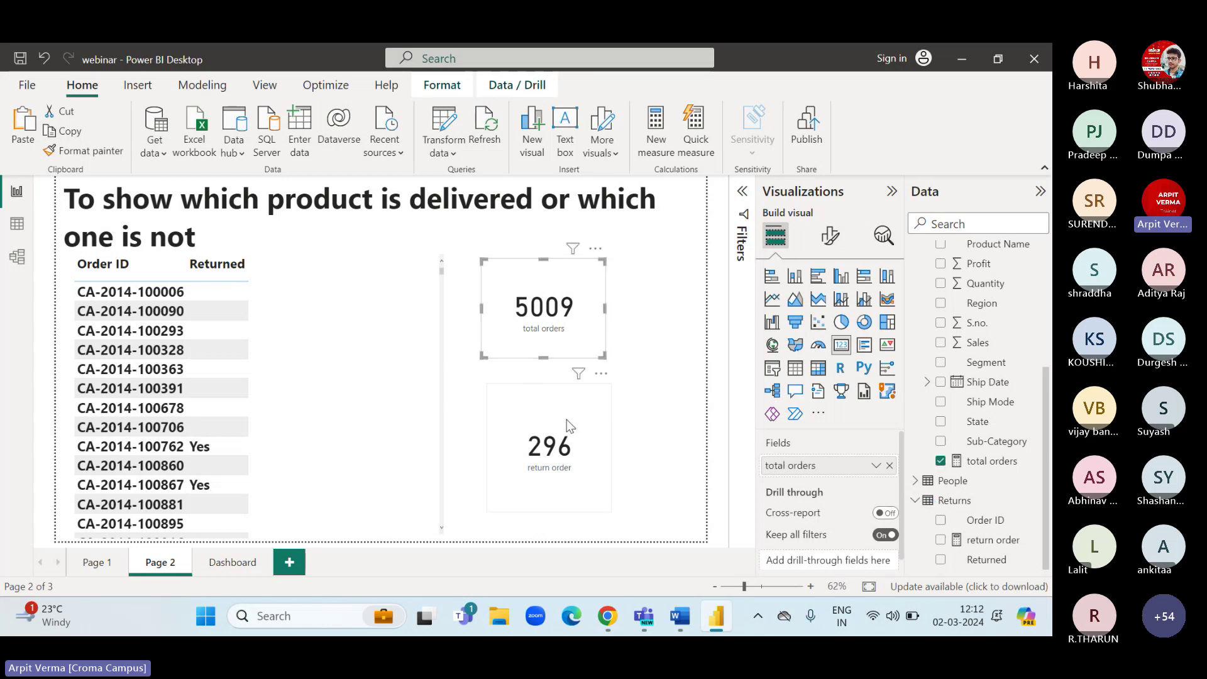
left_click_drag(570, 426, 561, 409)
left_click(643, 428)
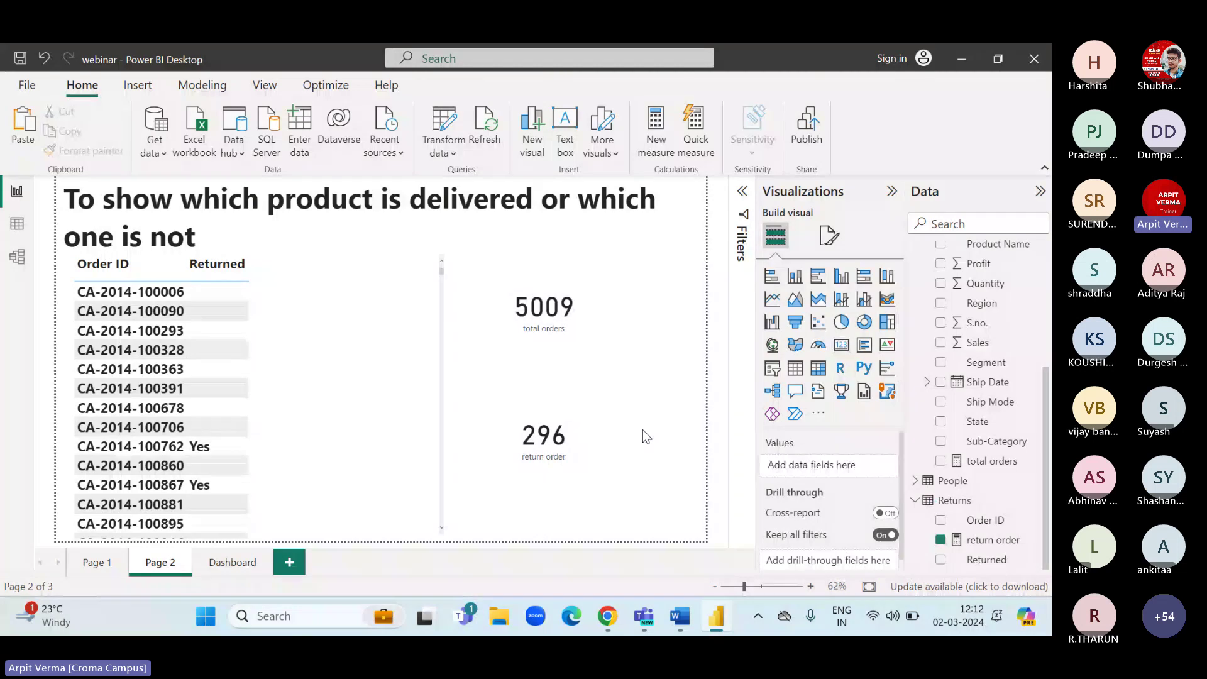
left_click(539, 447)
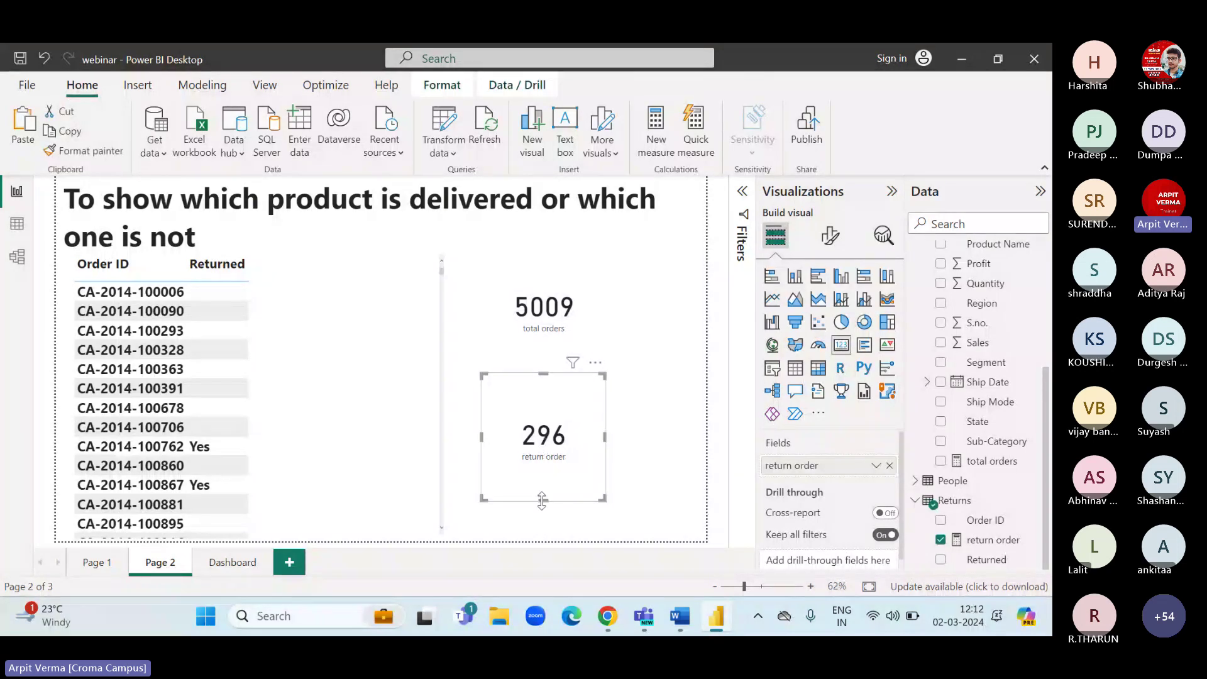
left_click_drag(542, 499, 541, 453)
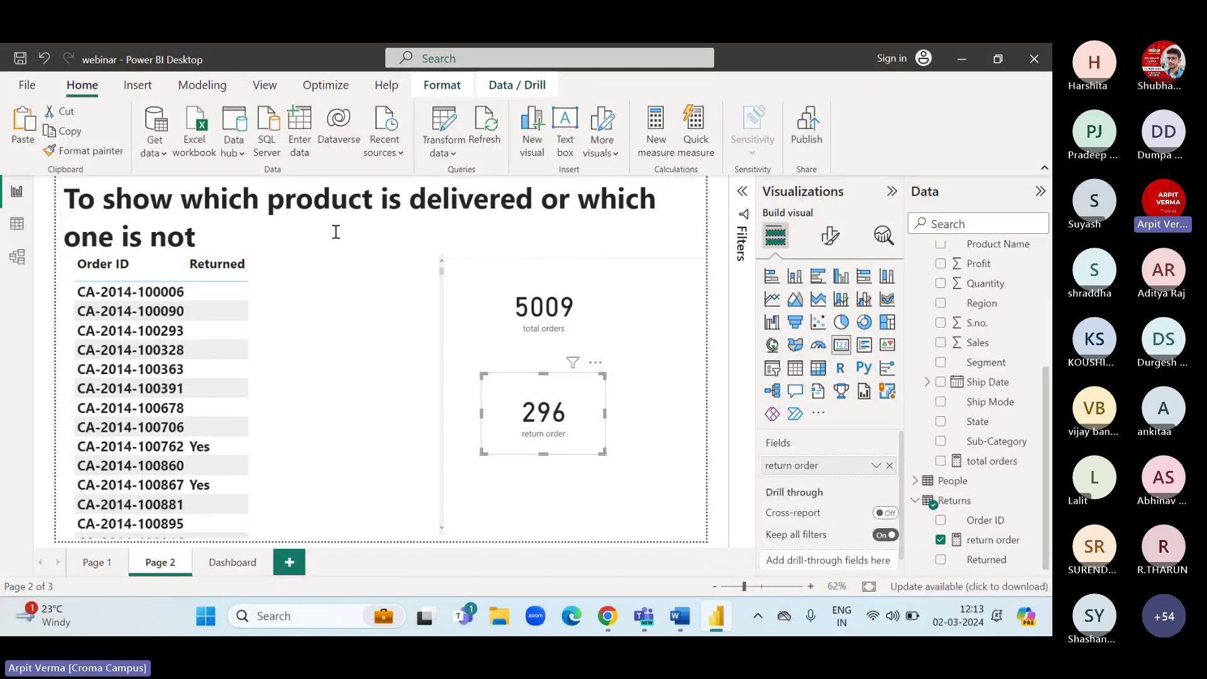
On the Orders table, add the measure delivered orders = [total orders]-Returns[return order].
left_click(7, 228)
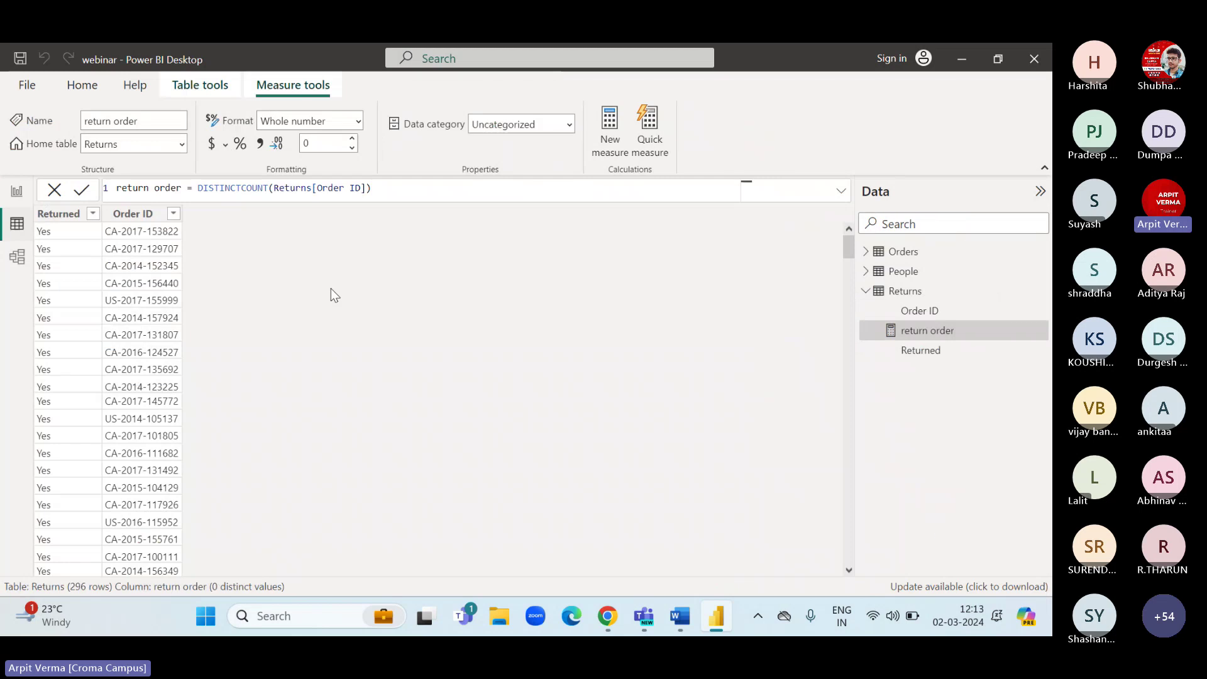
left_click(903, 250)
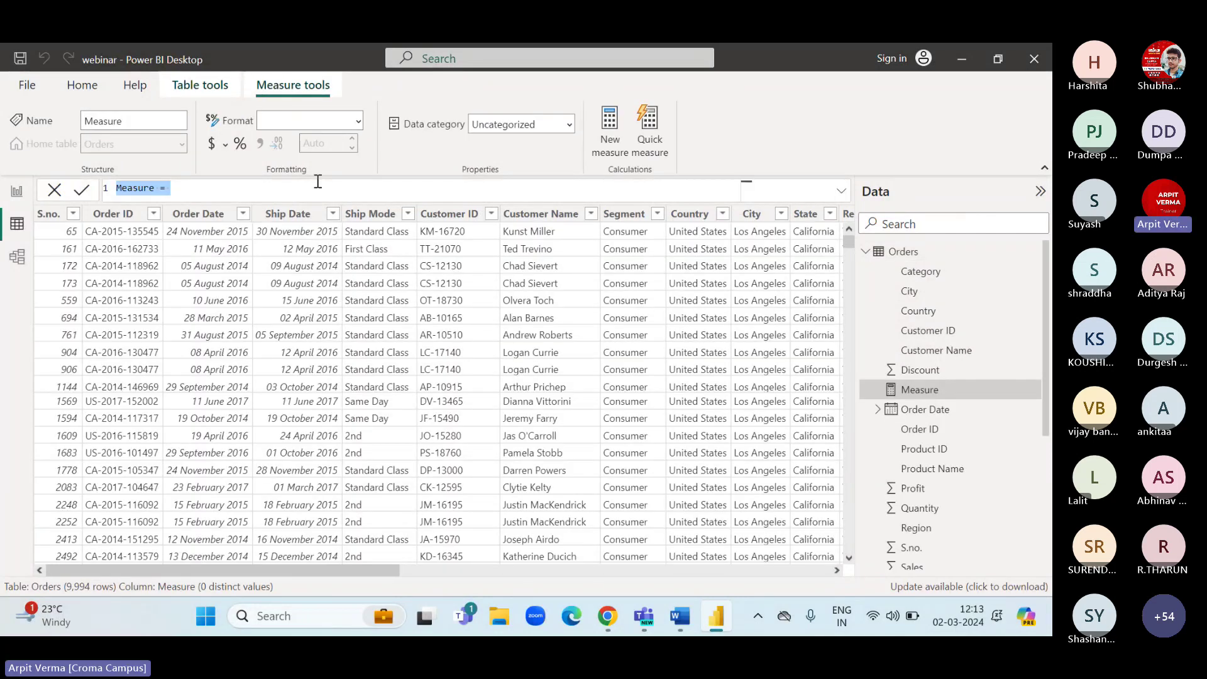
type("del")
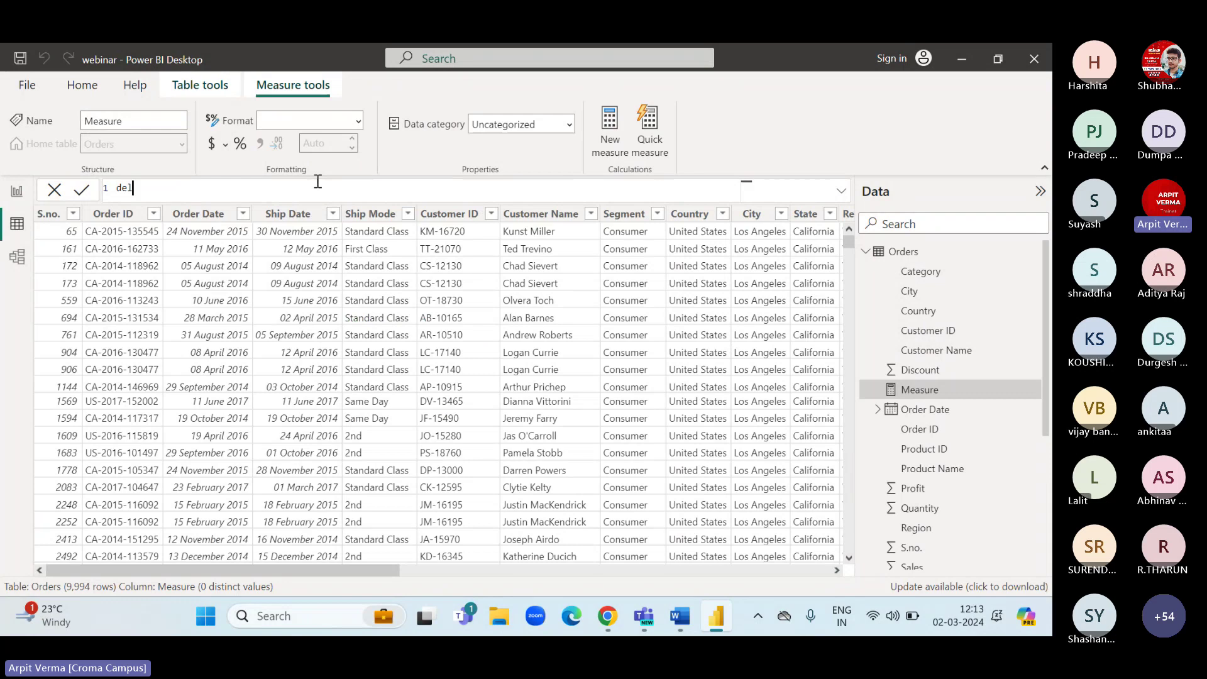
type("ivered orders=total")
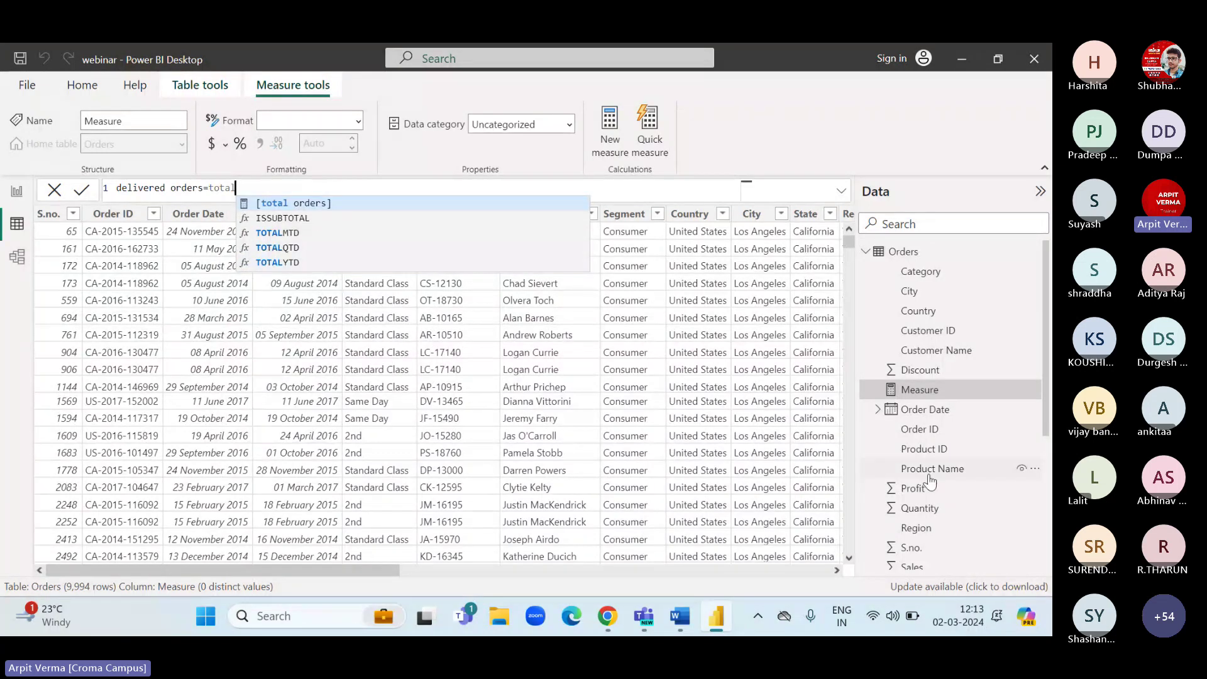
left_click(325, 202)
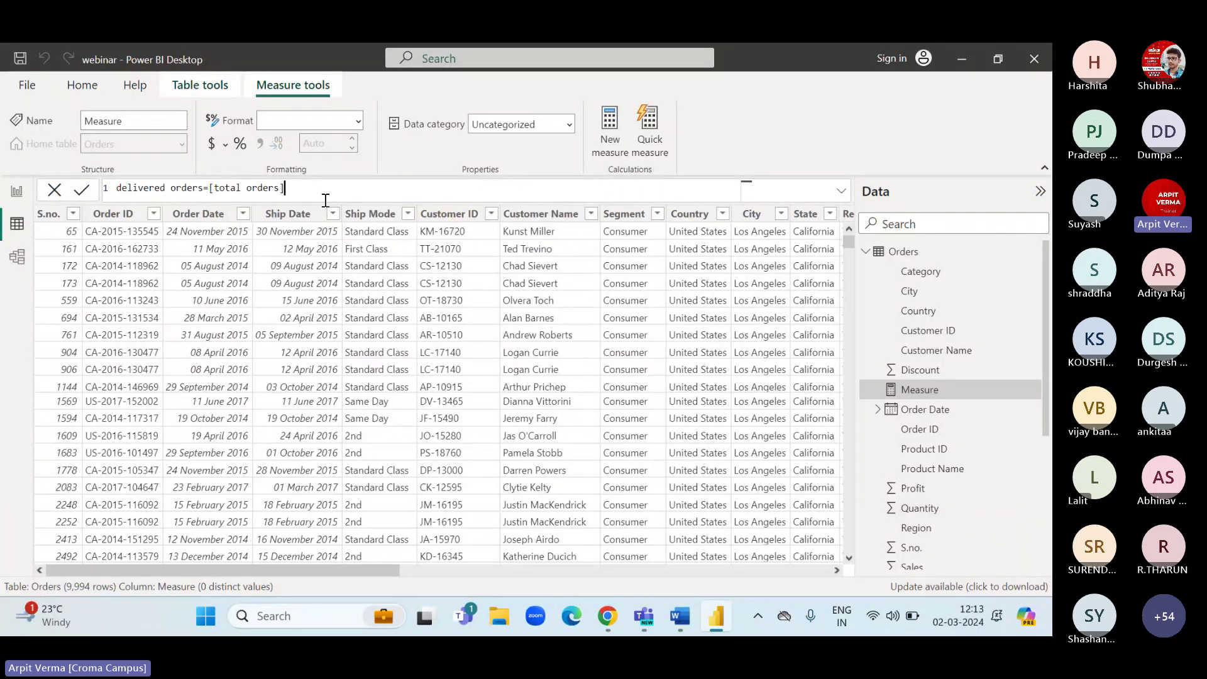
type("-retu")
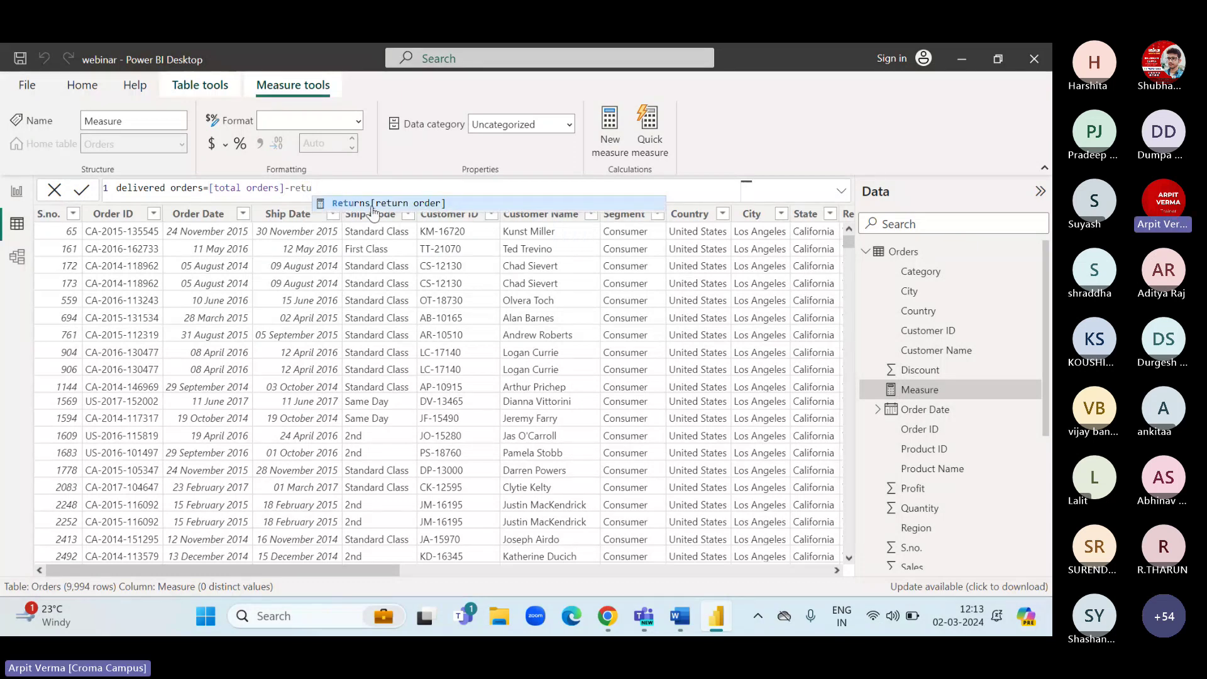
key("Tab")
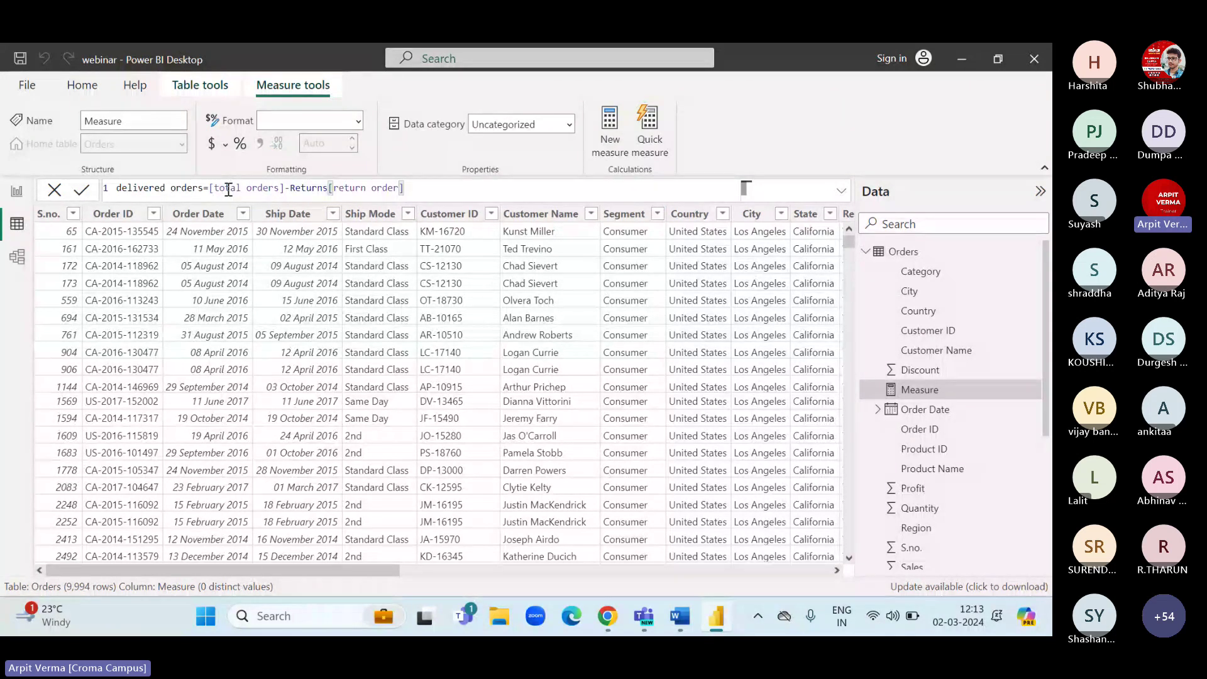
key("Return")
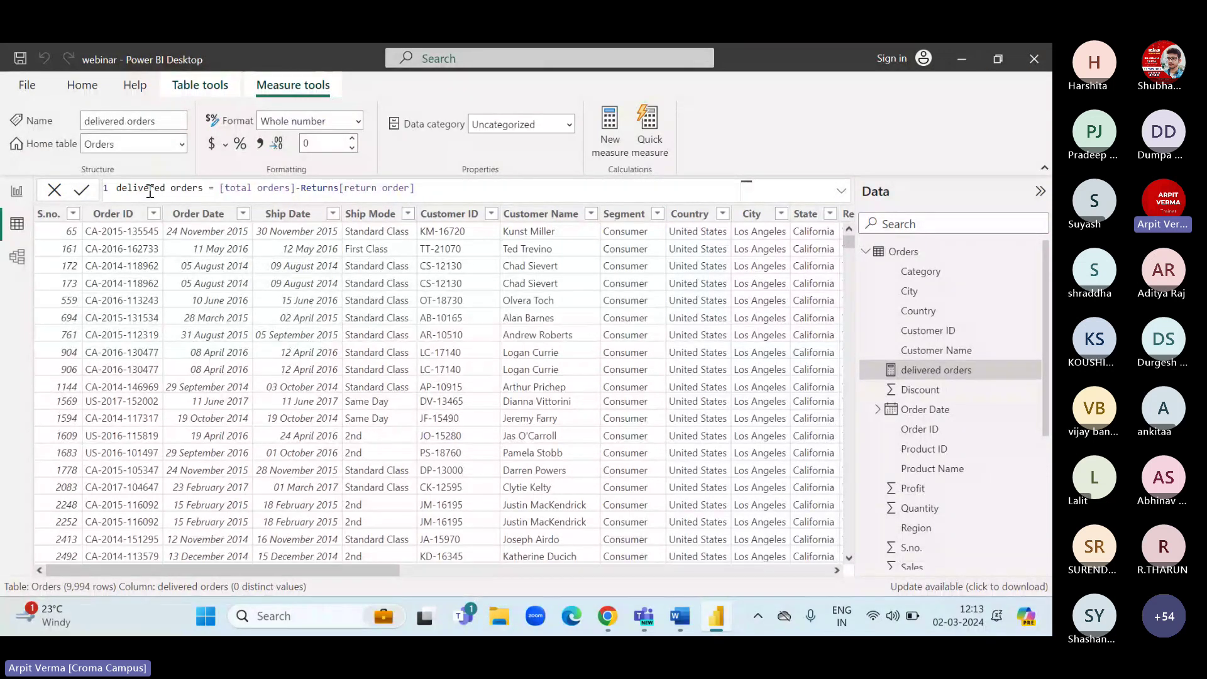
Back on Page 2, add a card showing delivered orders (4713) below the return order card.
left_click(17, 191)
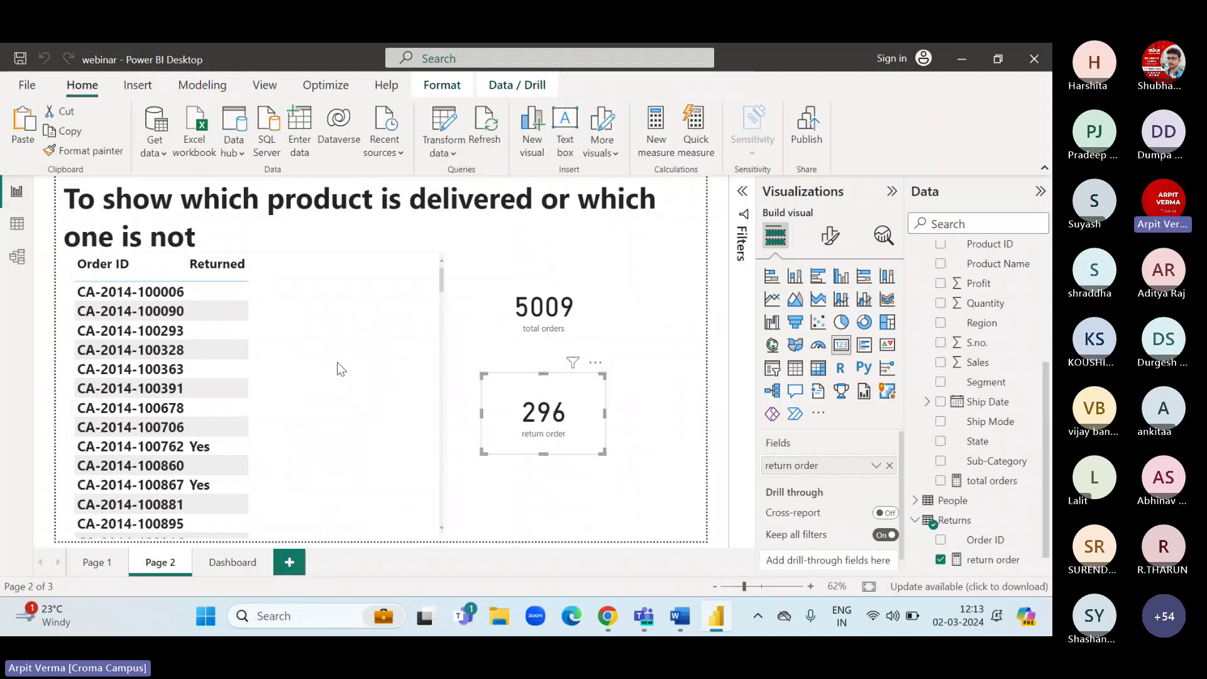
left_click(647, 444)
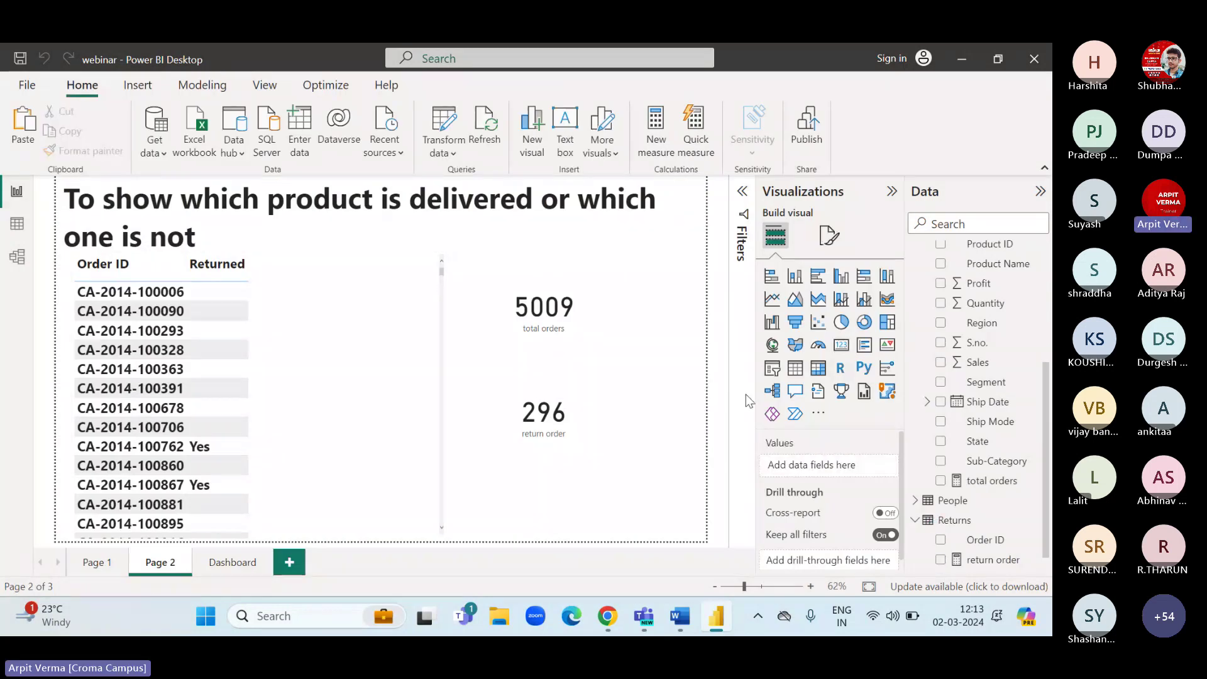
left_click(843, 356)
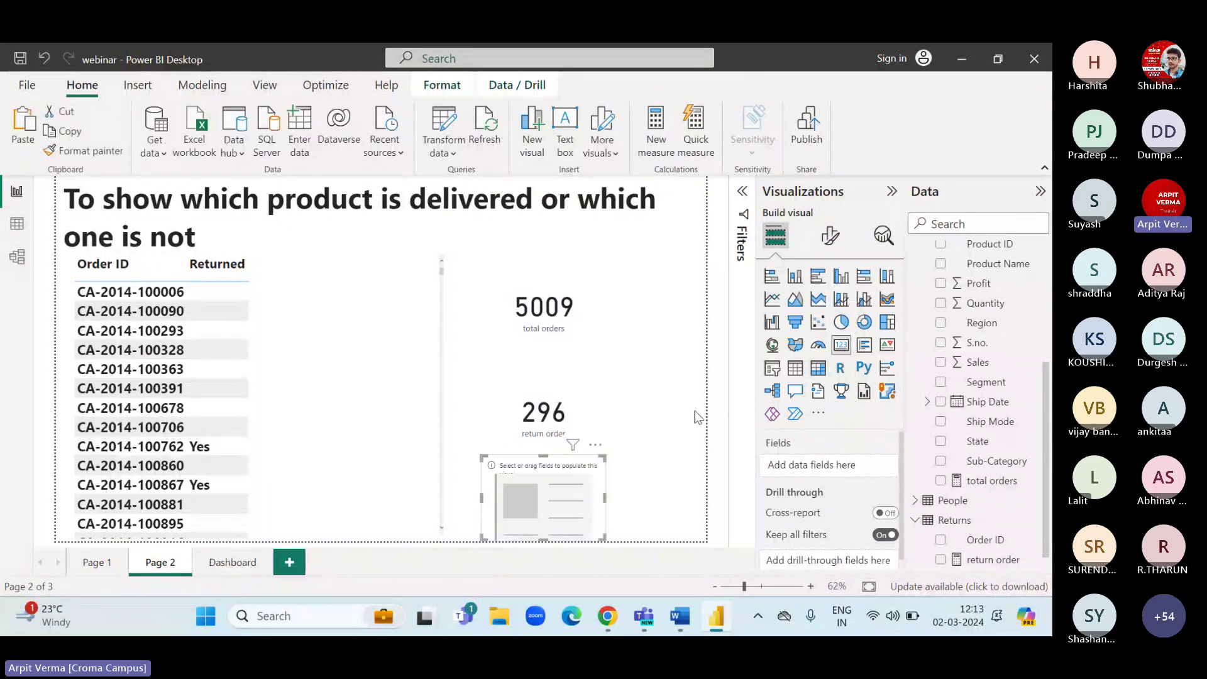
scroll(983, 342, "up", 3)
scroll(983, 342, "up", 2)
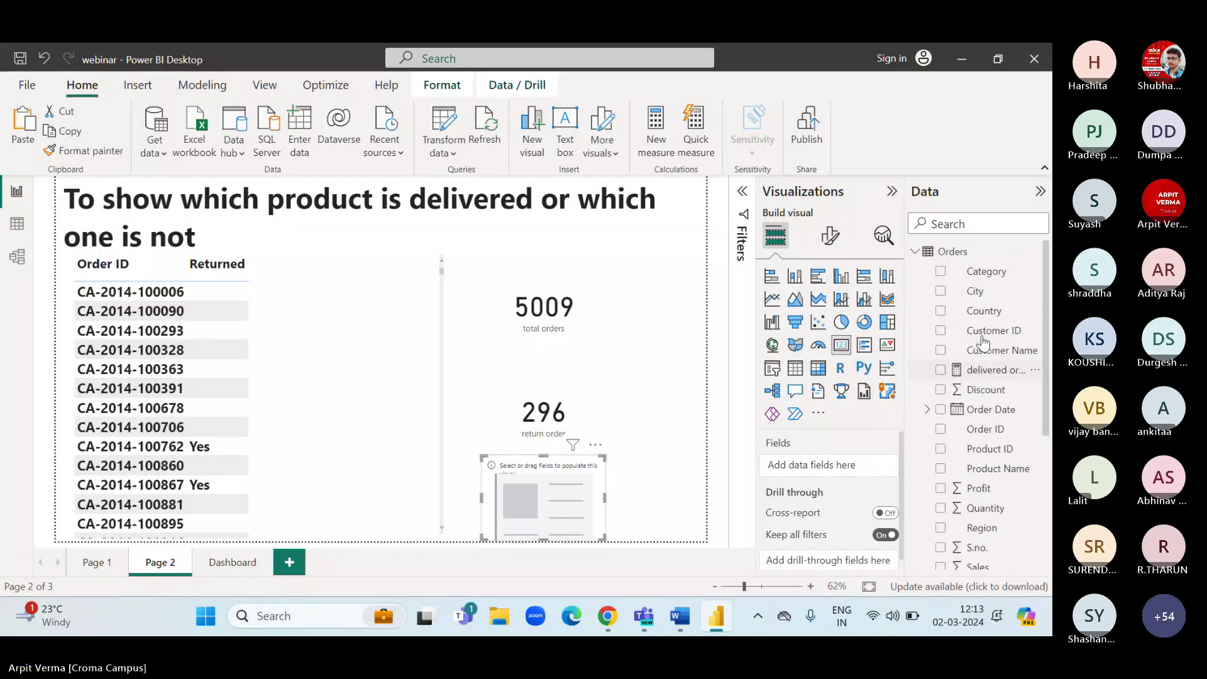
left_click_drag(986, 369, 825, 465)
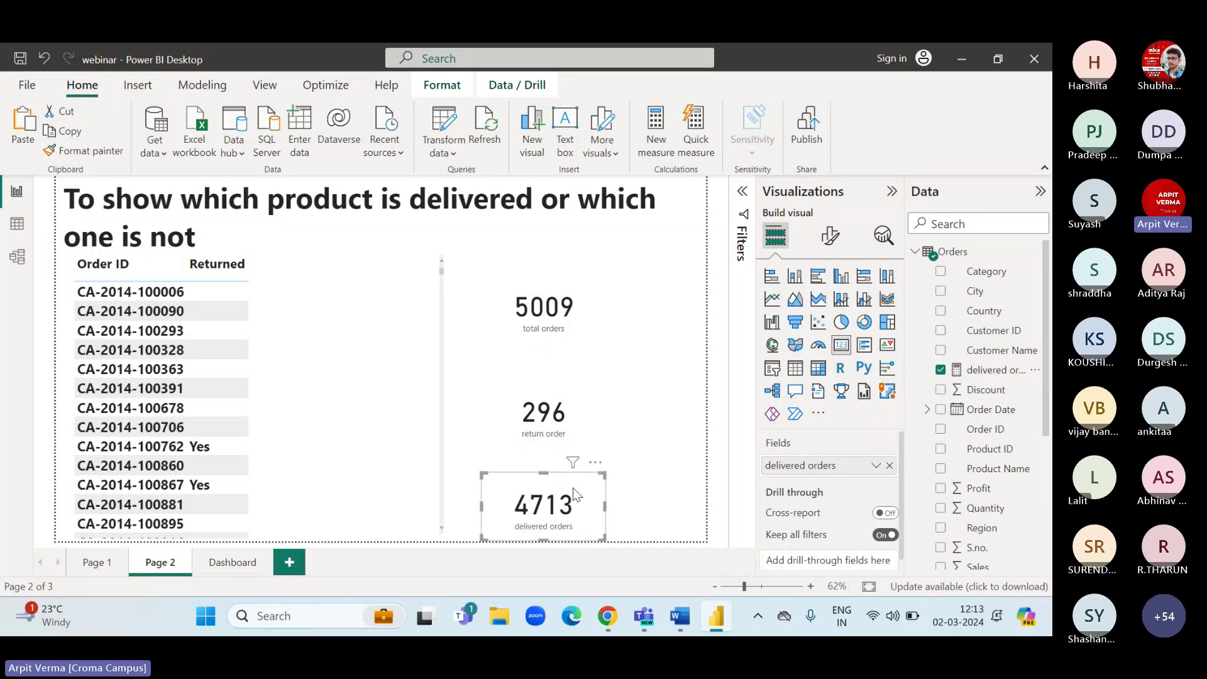
left_click(640, 325)
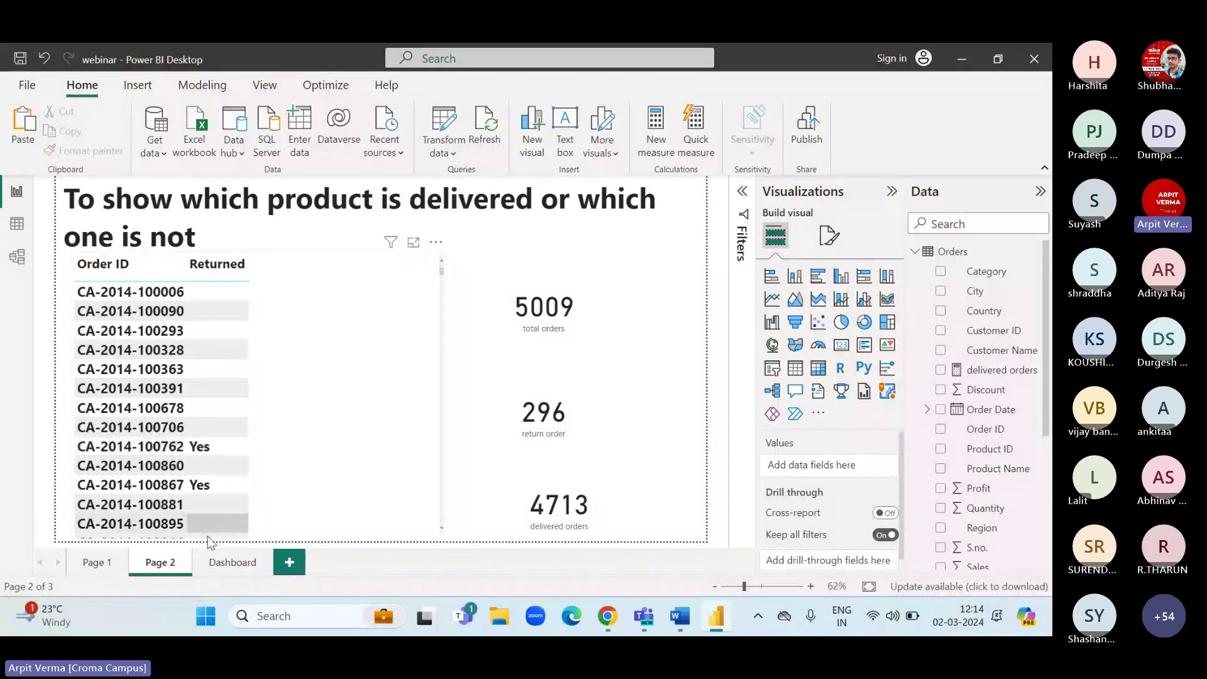
Look over the Dashboard page, the model diagram and the Orders data, then return to Page 2.
left_click(223, 556)
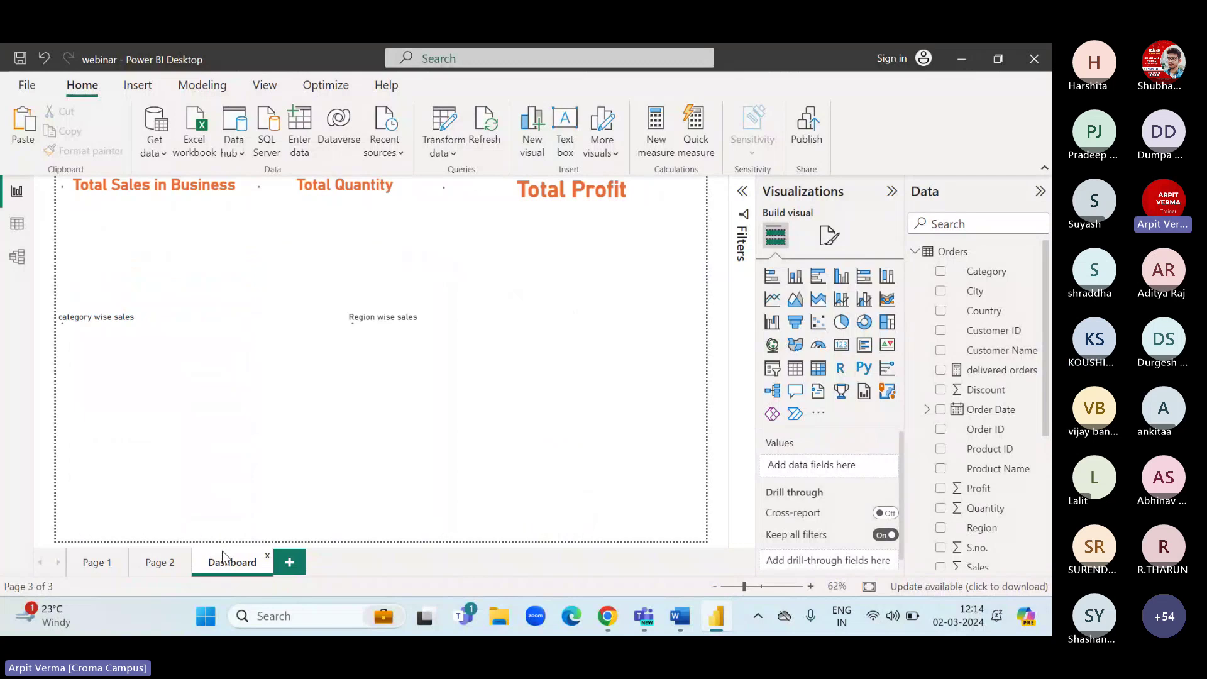
left_click(160, 562)
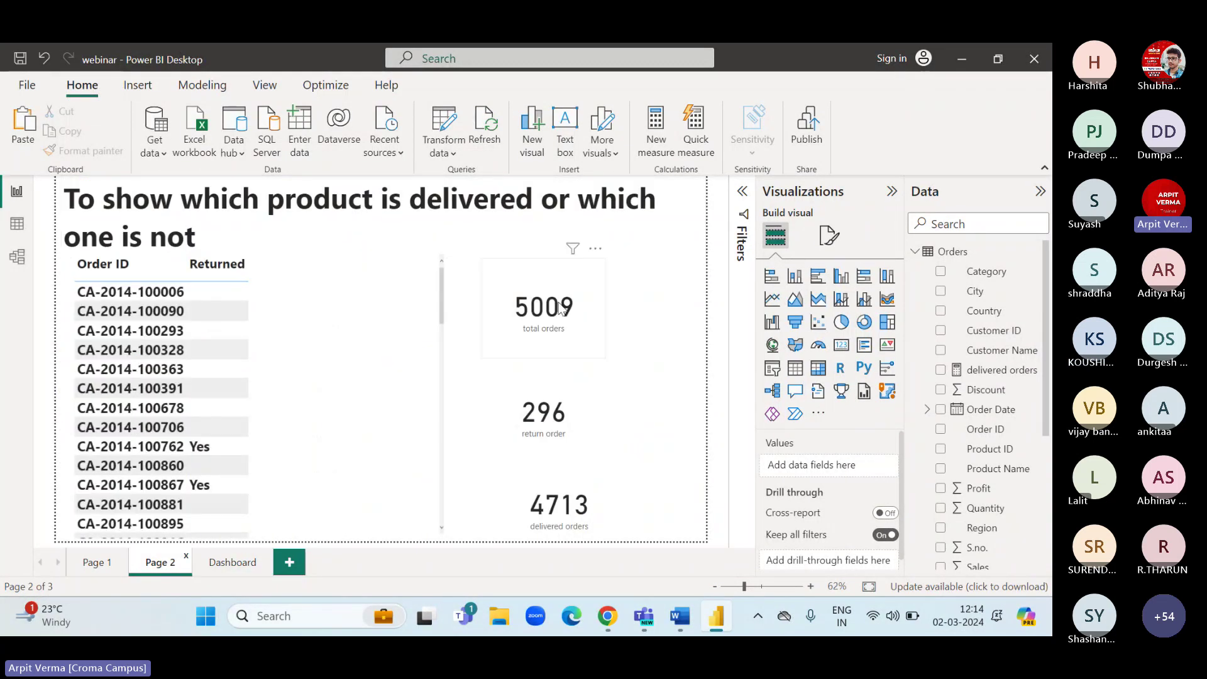
left_click(25, 260)
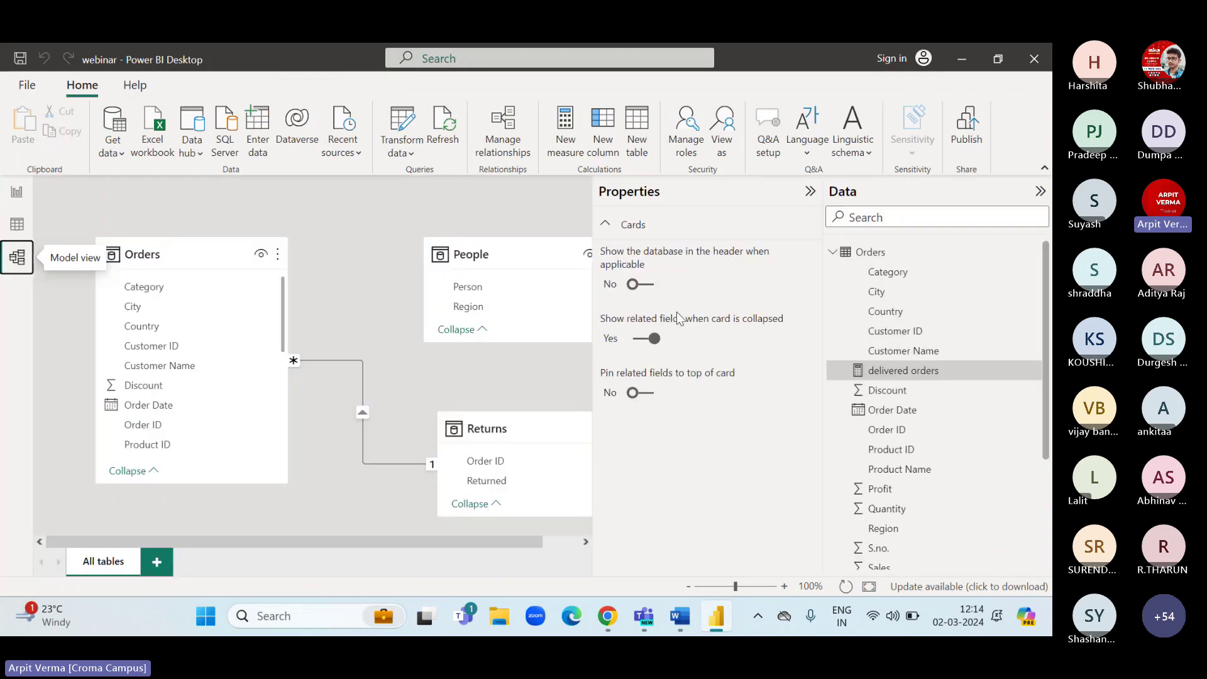
left_click(810, 191)
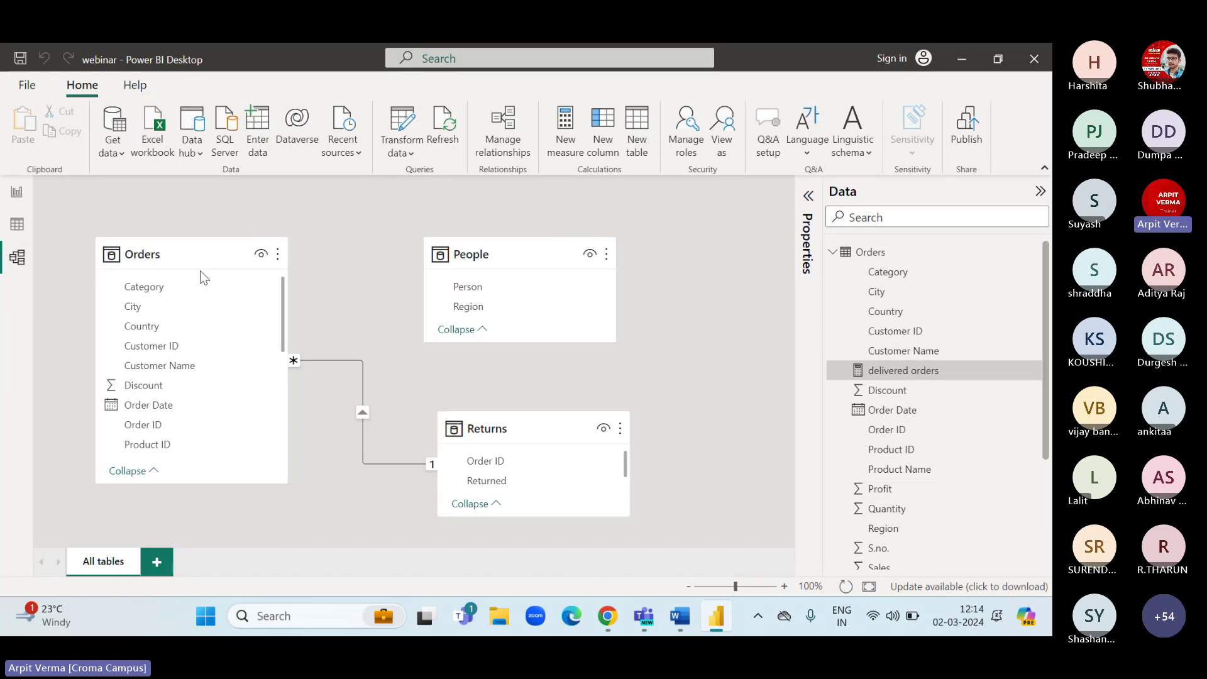
left_click(18, 225)
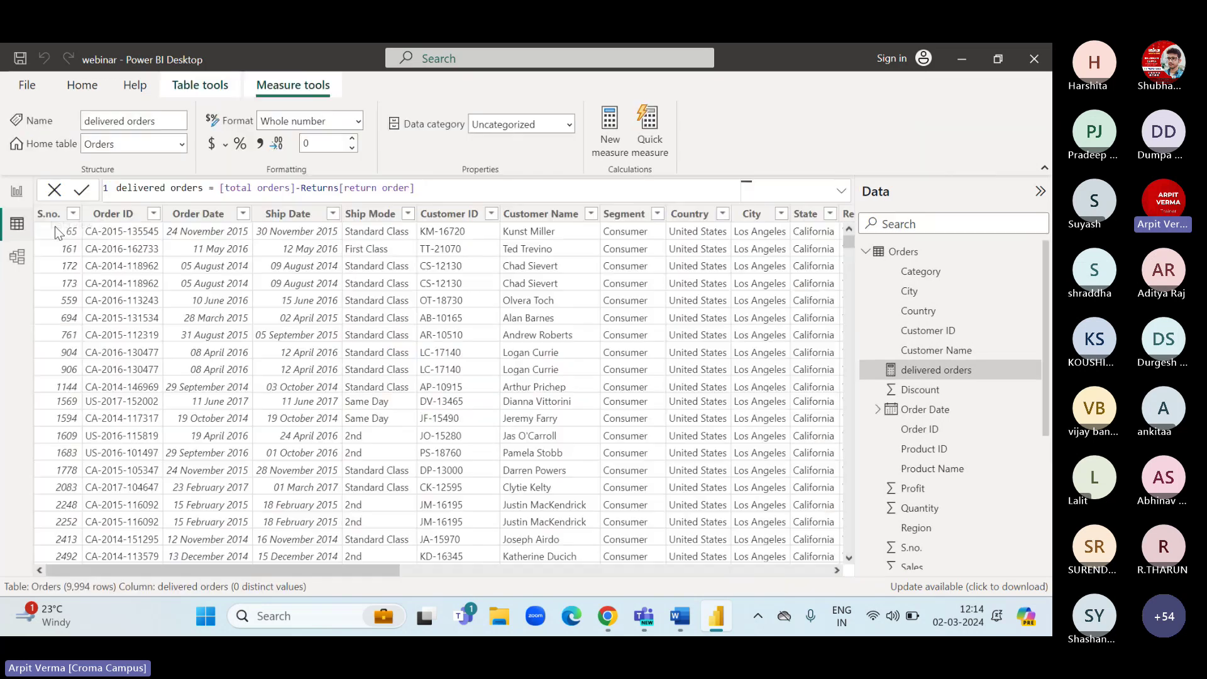
left_click(15, 205)
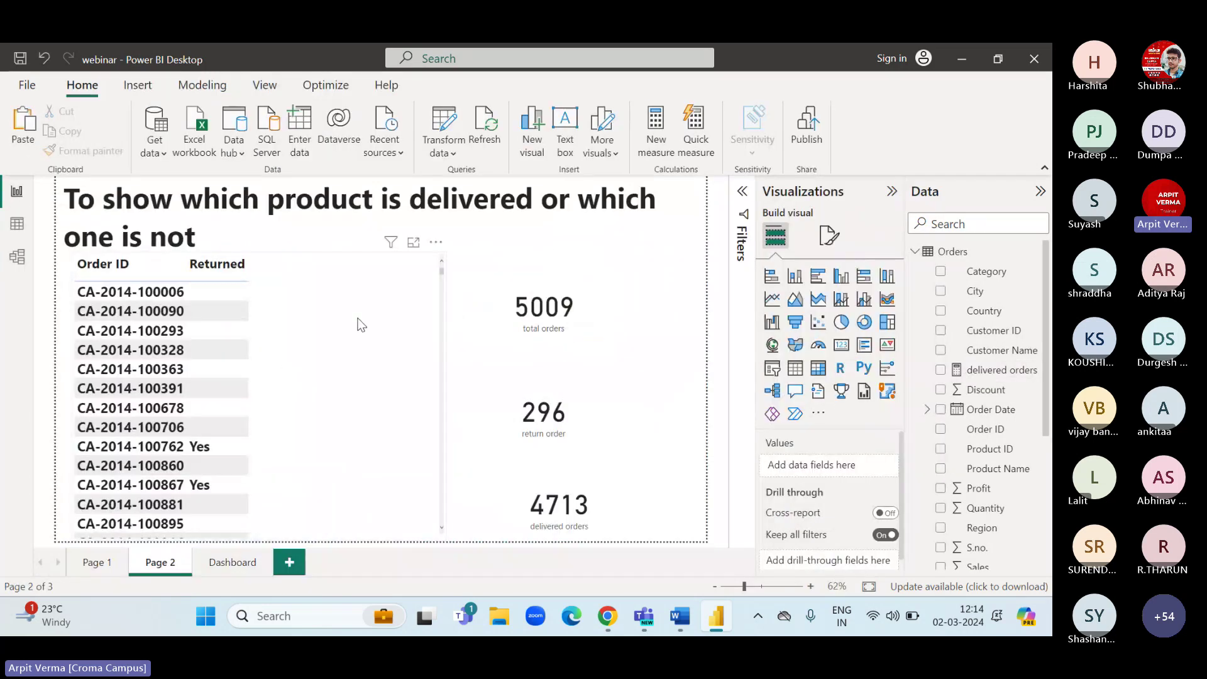
Select the Order ID–Returned table, check the table relationships, and come back to Page 2.
left_click(178, 294)
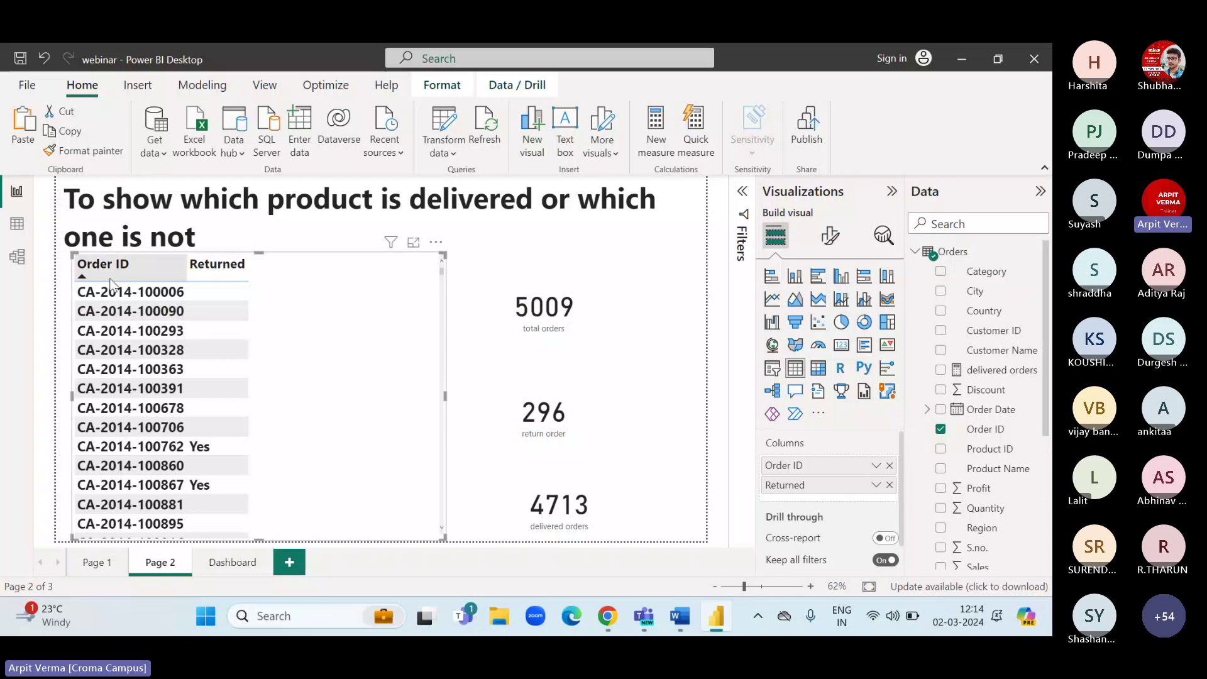
scroll(935, 515, "down", 3)
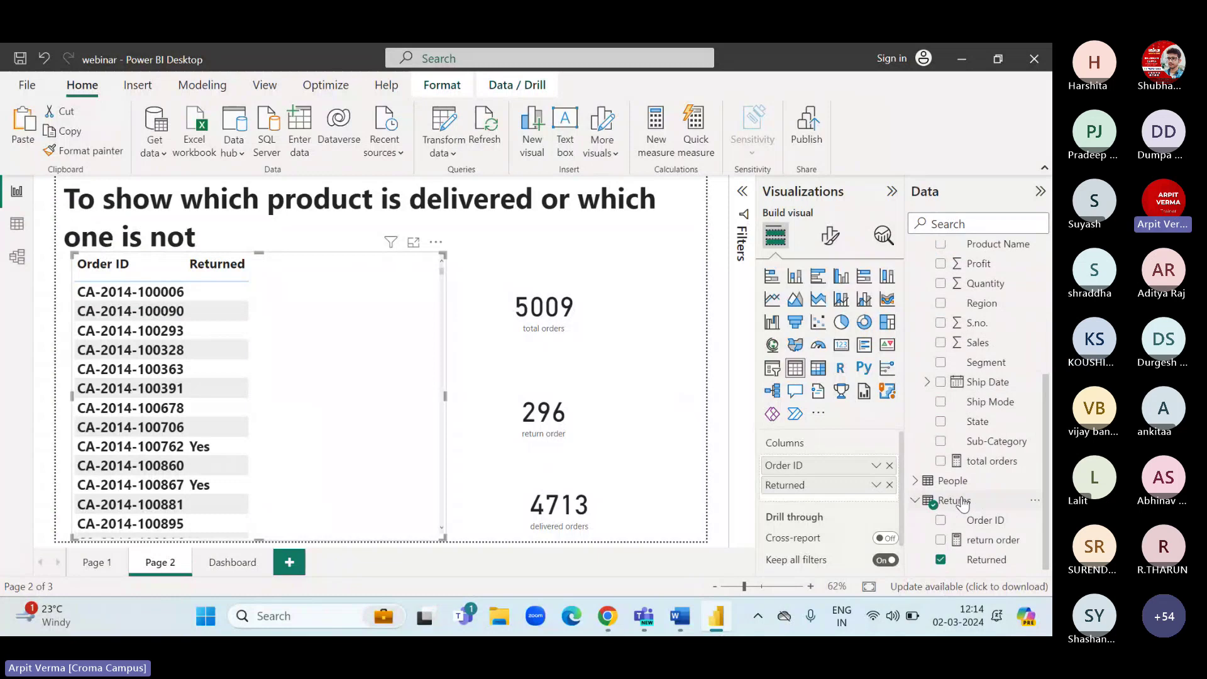
scroll(956, 264, "up", 4)
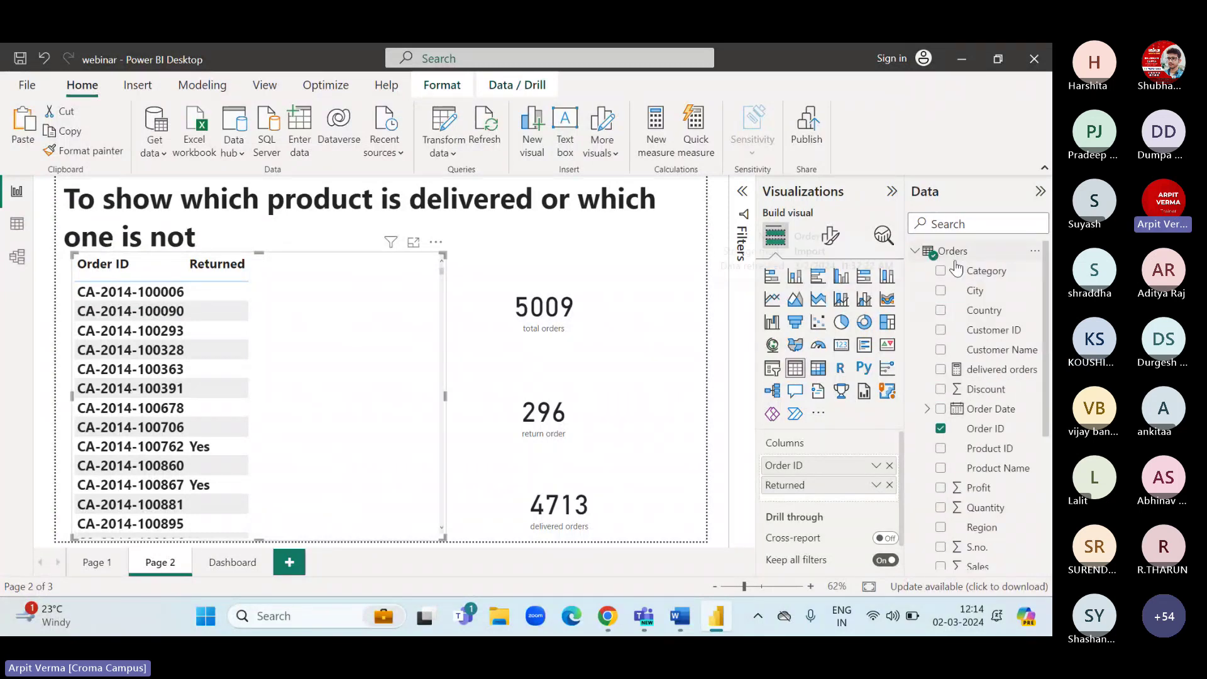
scroll(972, 415, "down", 3)
scroll(972, 415, "down", 1)
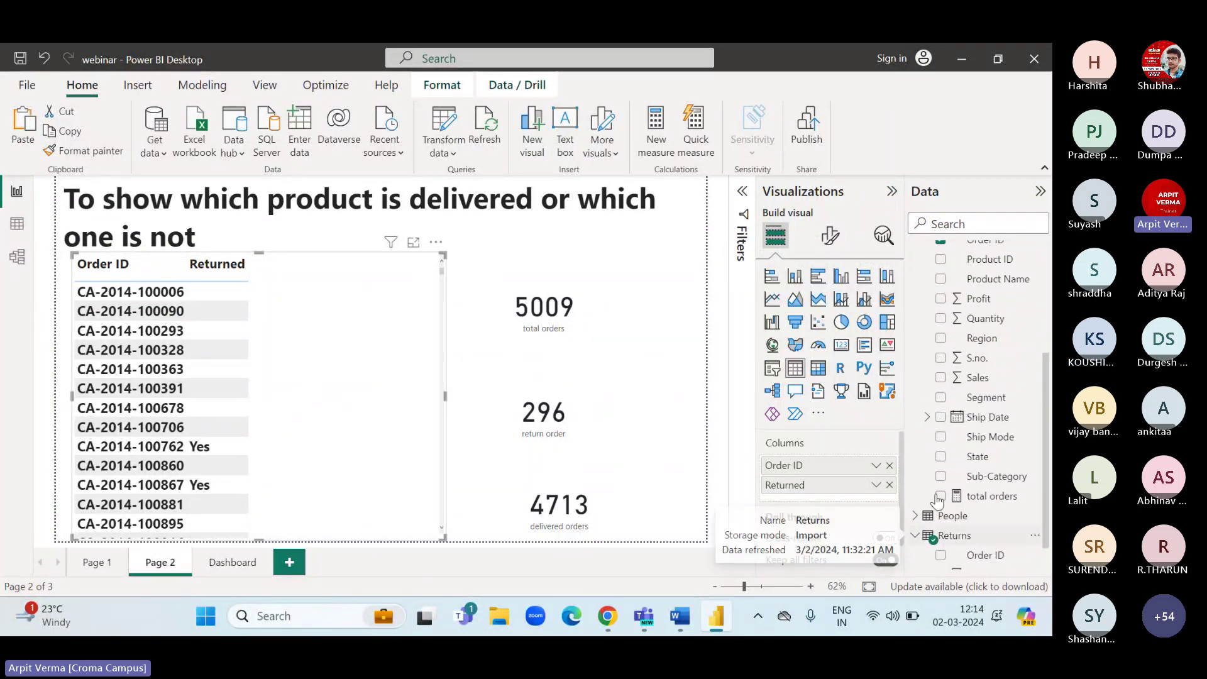
left_click(19, 256)
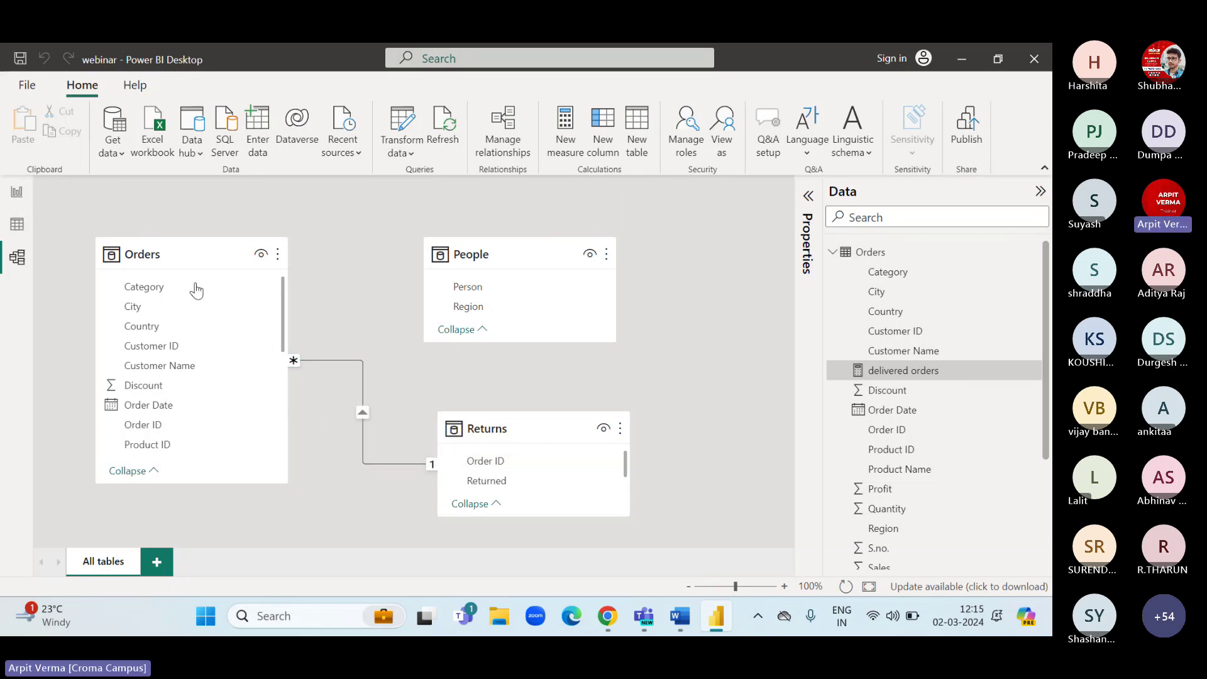
left_click(17, 194)
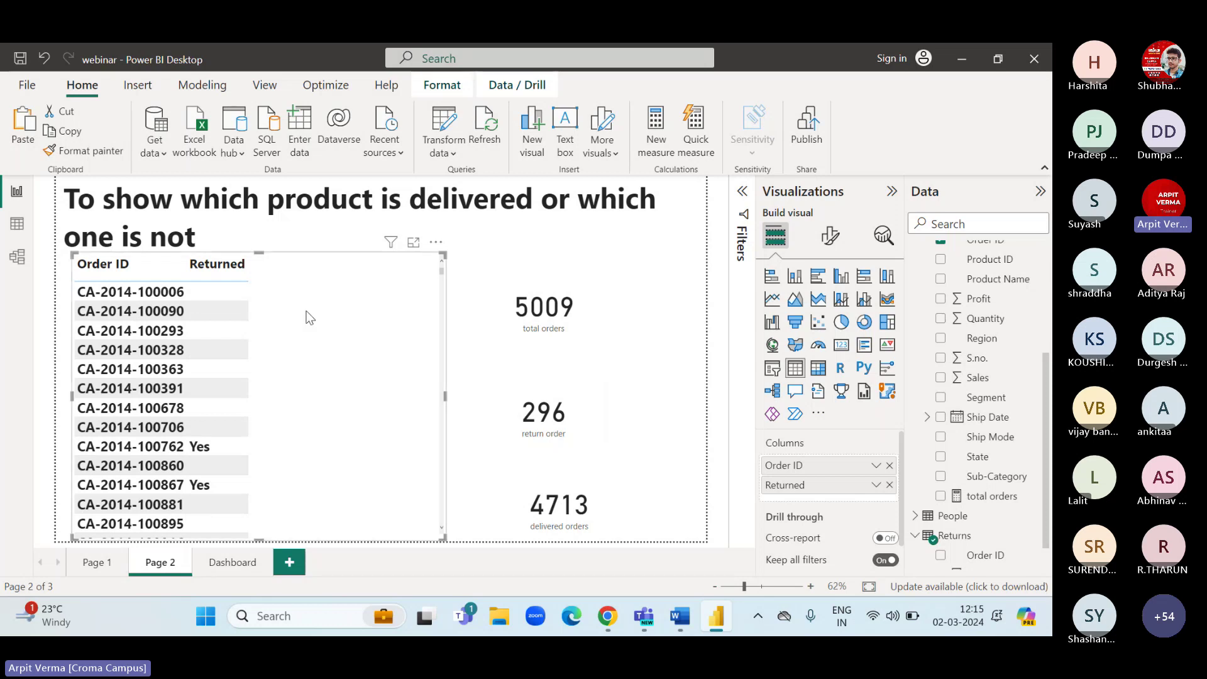
left_click(678, 619)
scroll(555, 388, "up", 5)
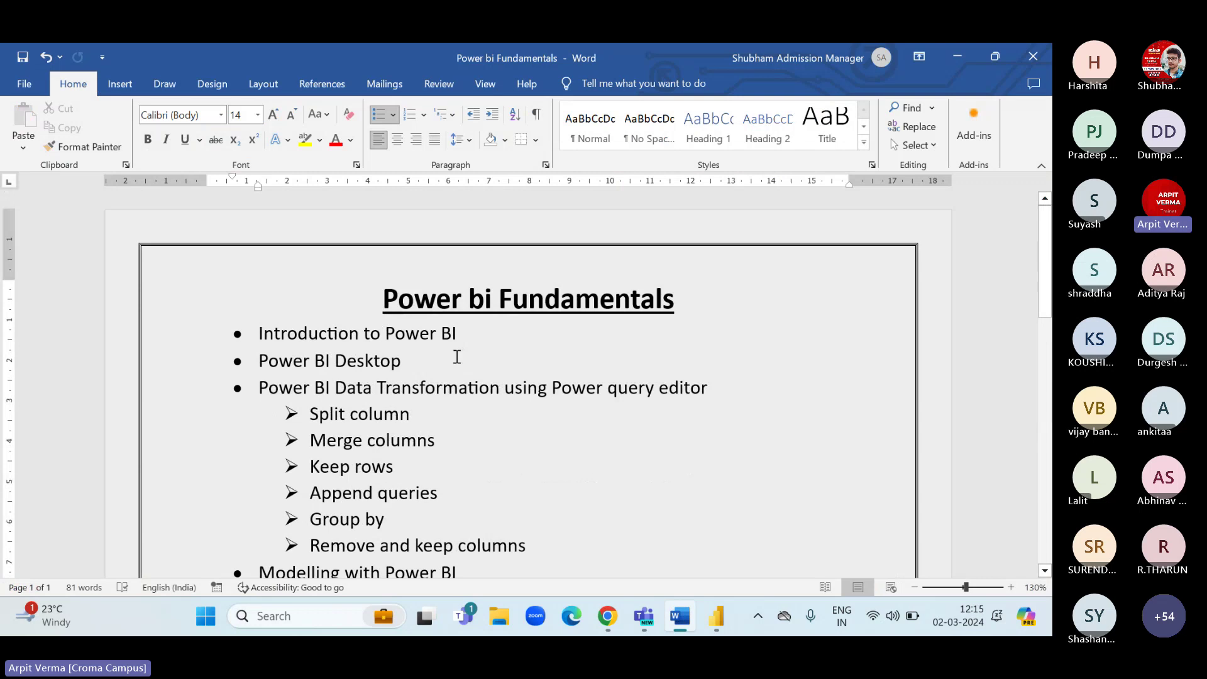
left_click_drag(366, 333, 293, 363)
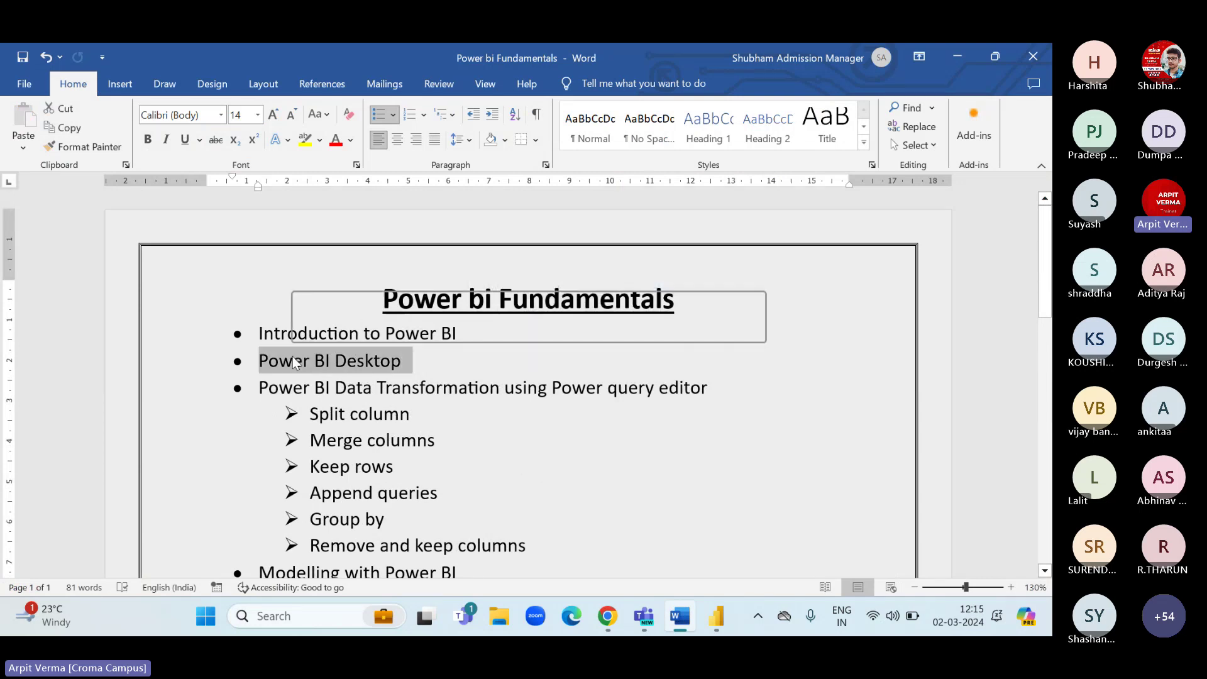
left_click_drag(553, 388, 679, 393)
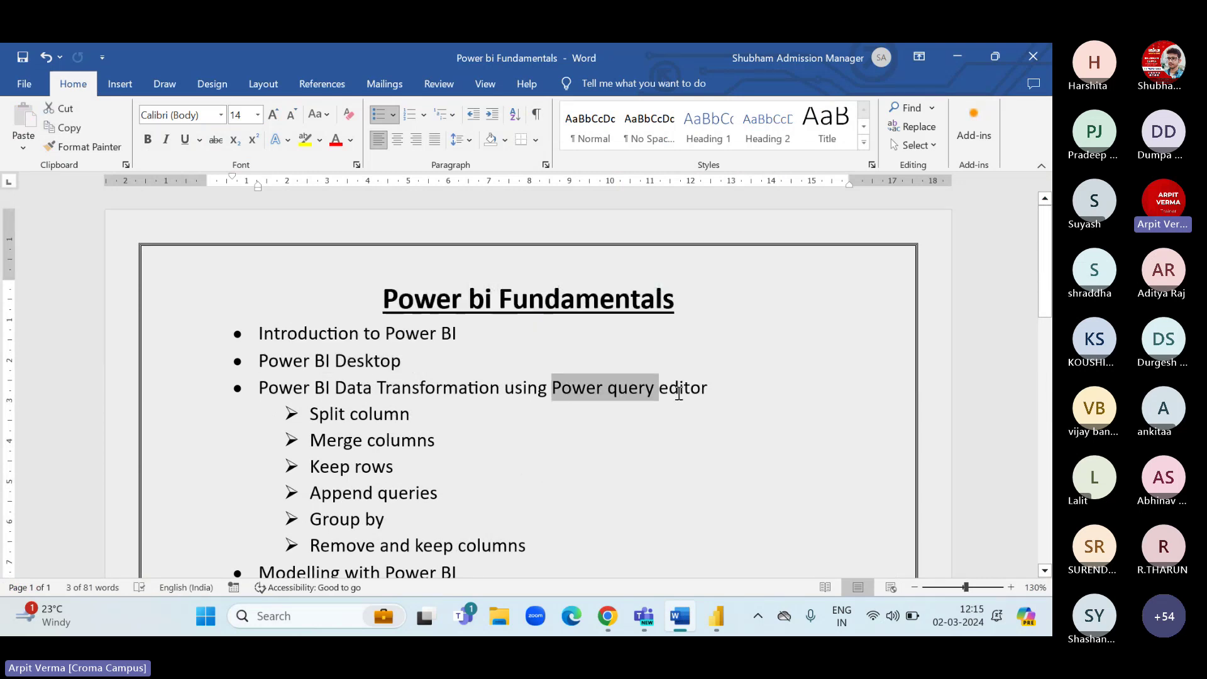
scroll(679, 393, "down", 5)
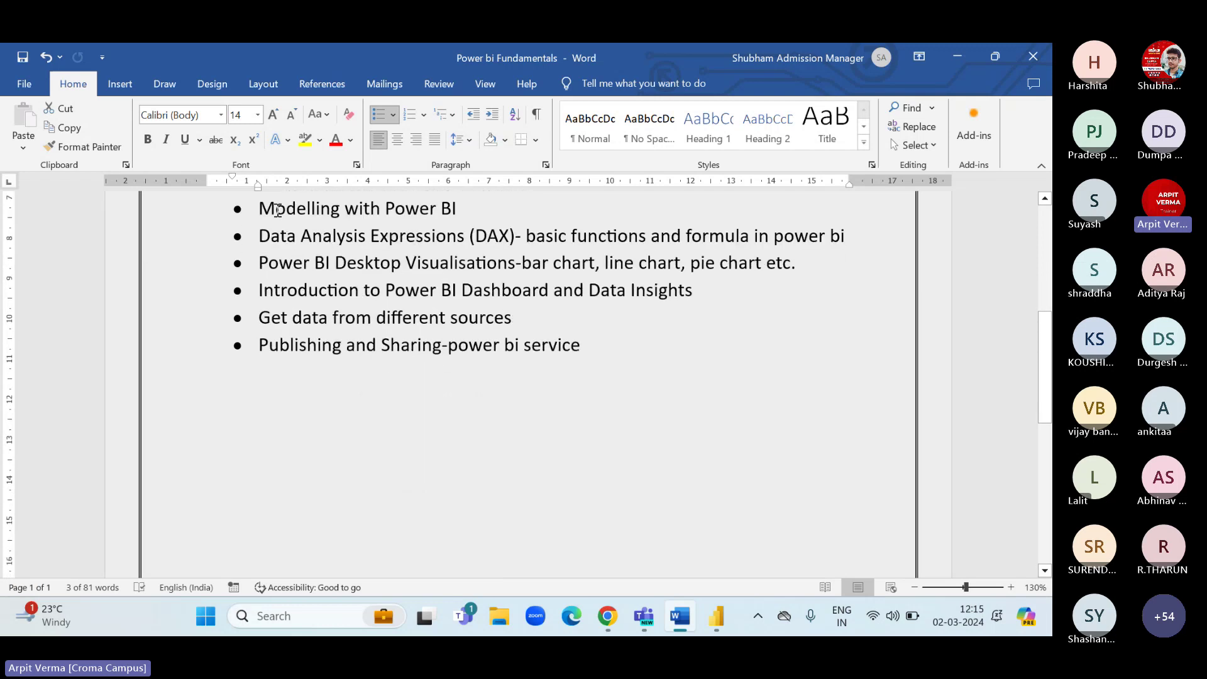
left_click_drag(277, 210, 414, 212)
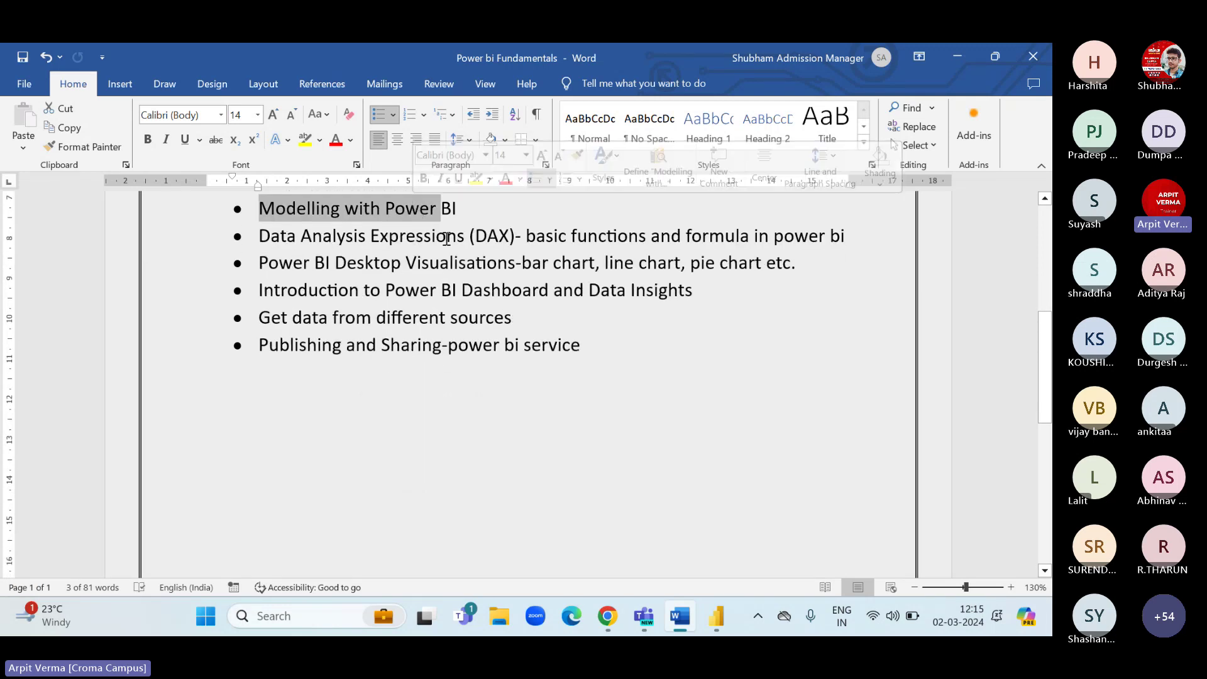
left_click_drag(371, 237, 712, 242)
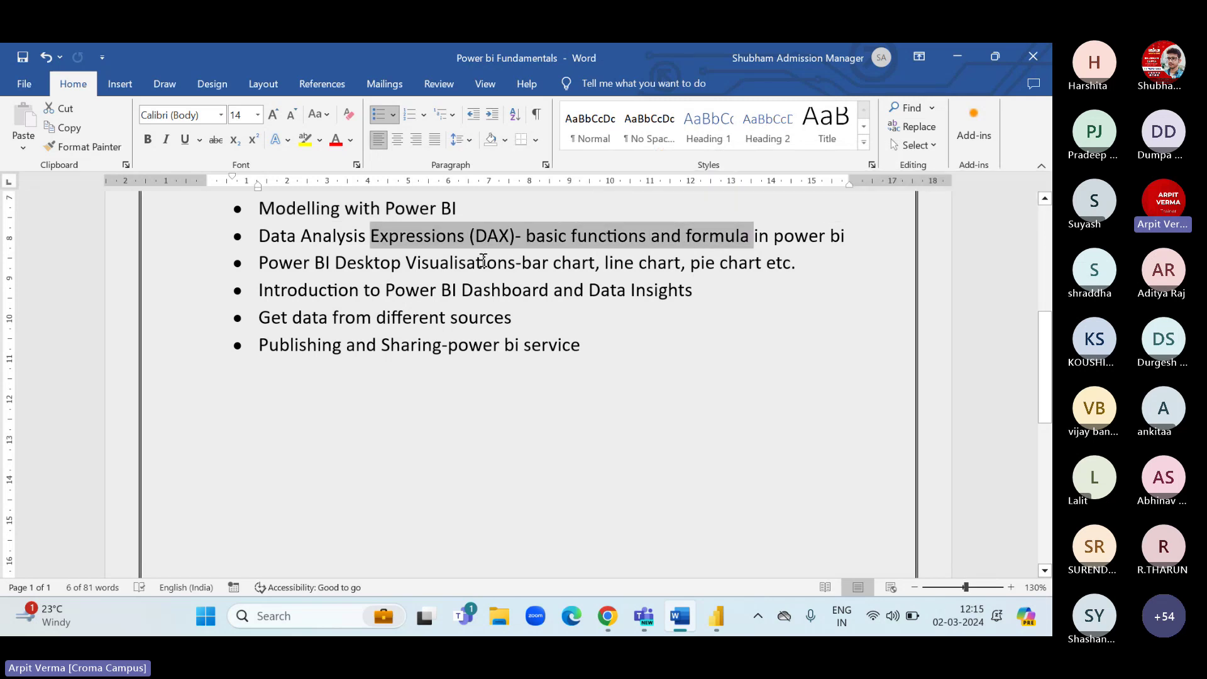
left_click_drag(406, 263, 704, 265)
left_click(748, 263)
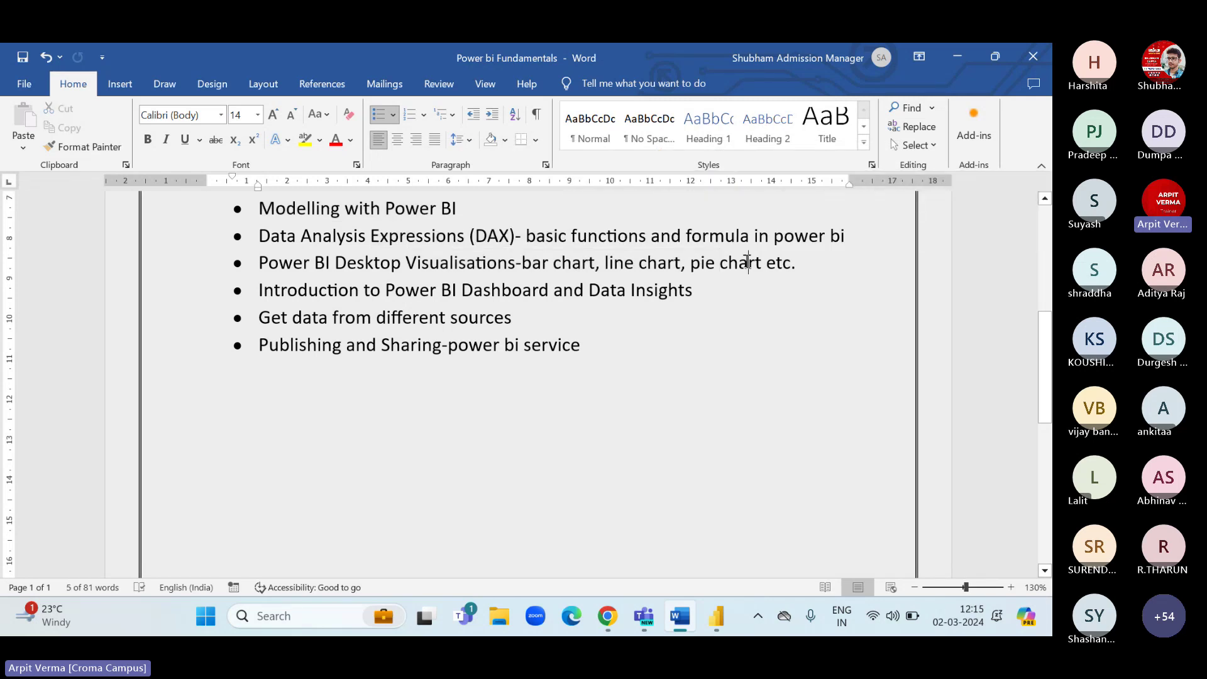
left_click_drag(384, 293, 553, 293)
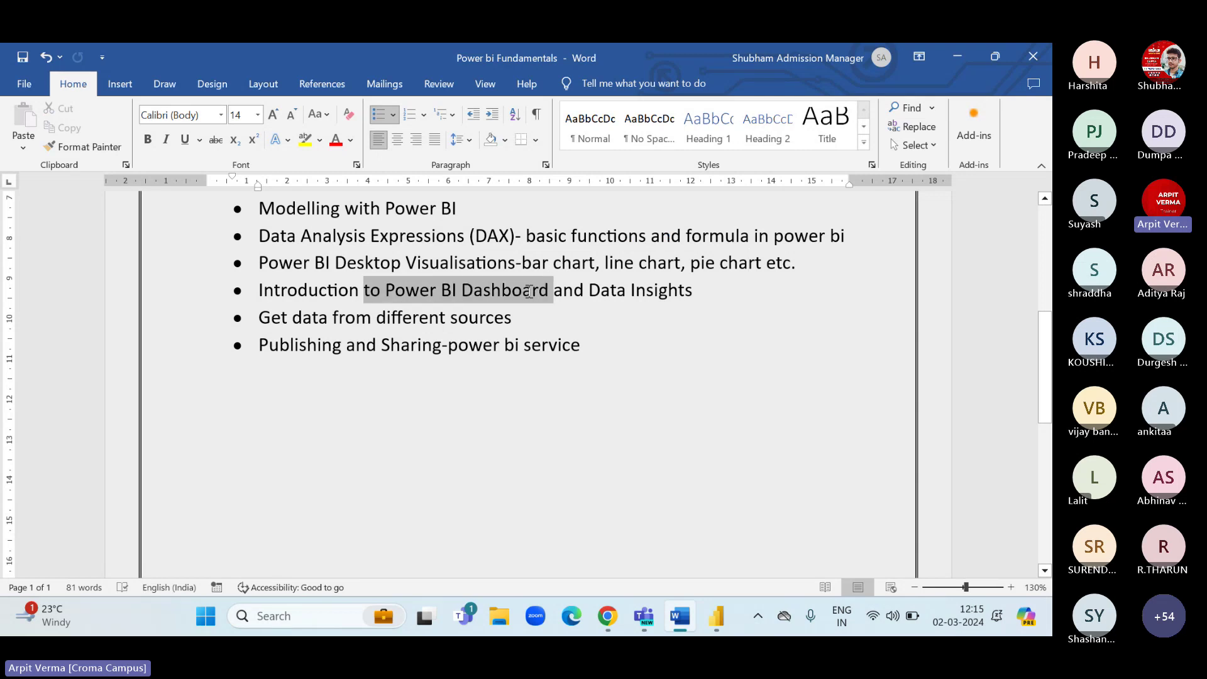
left_click(531, 292)
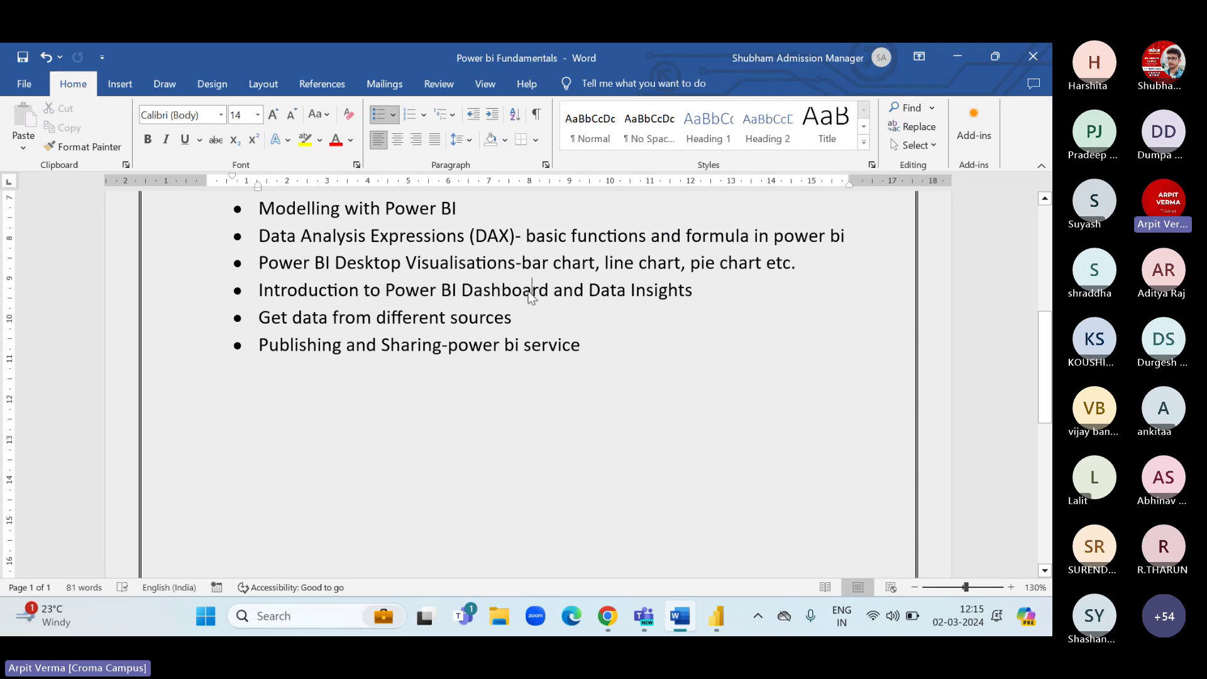
left_click(719, 627)
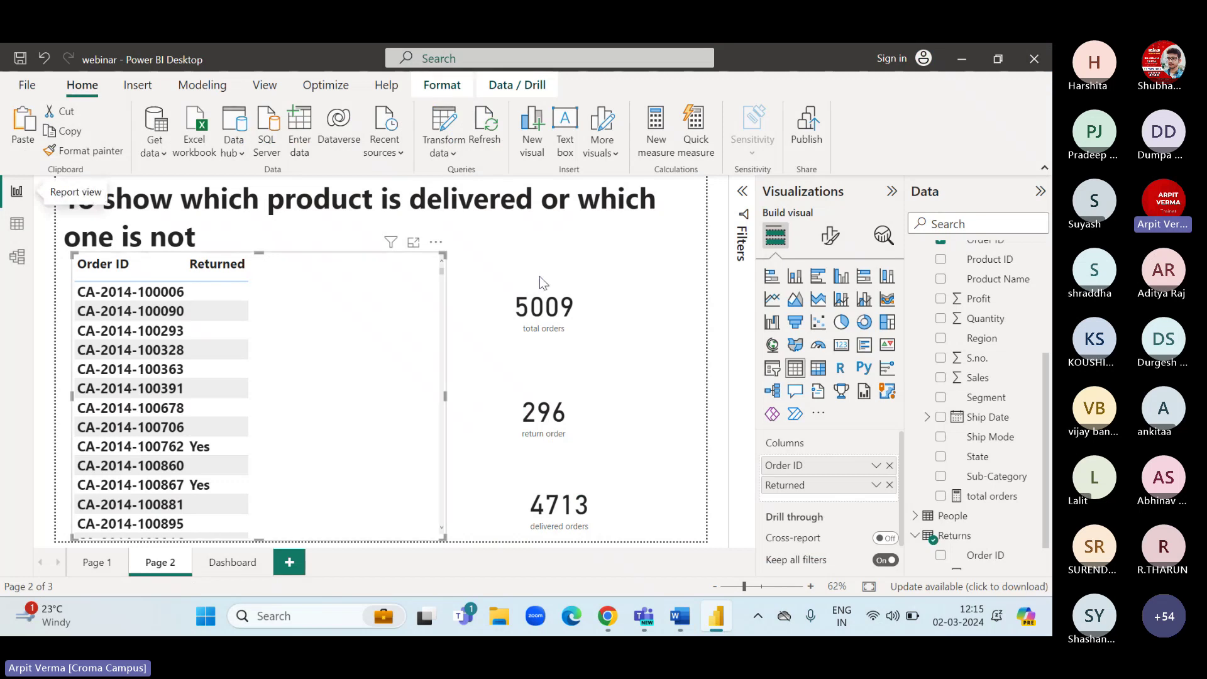
Open the Dashboard page and check the delivered orders measure in the Orders table.
left_click(233, 562)
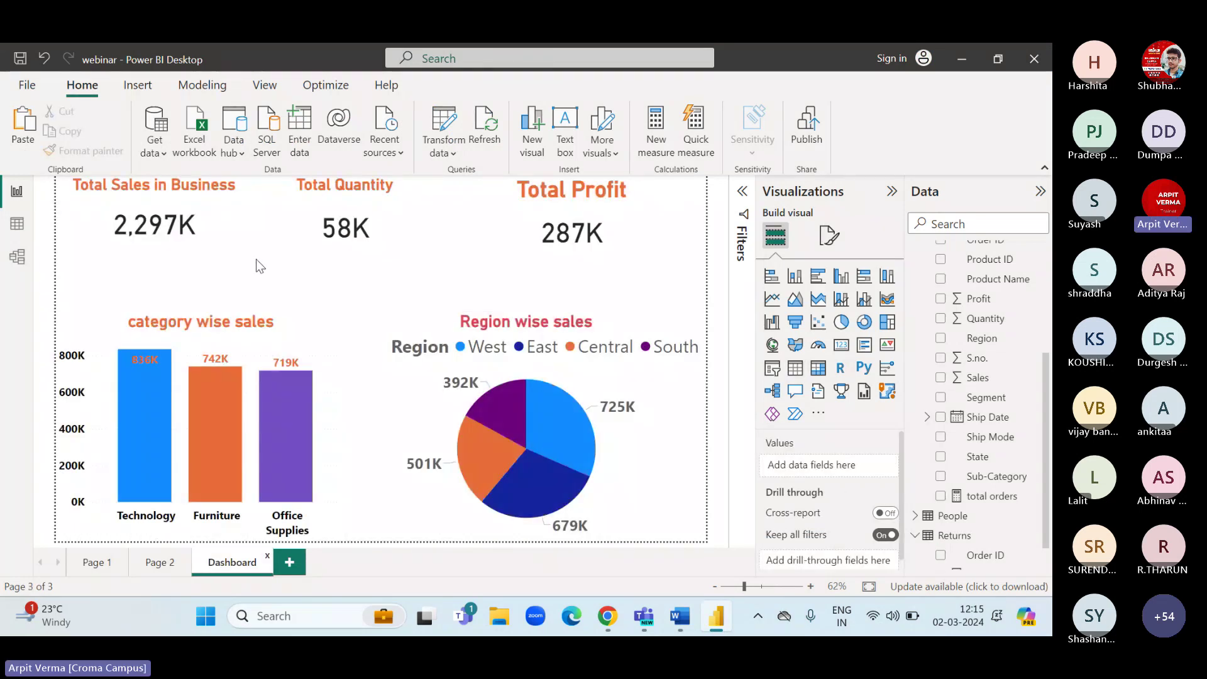
left_click(17, 223)
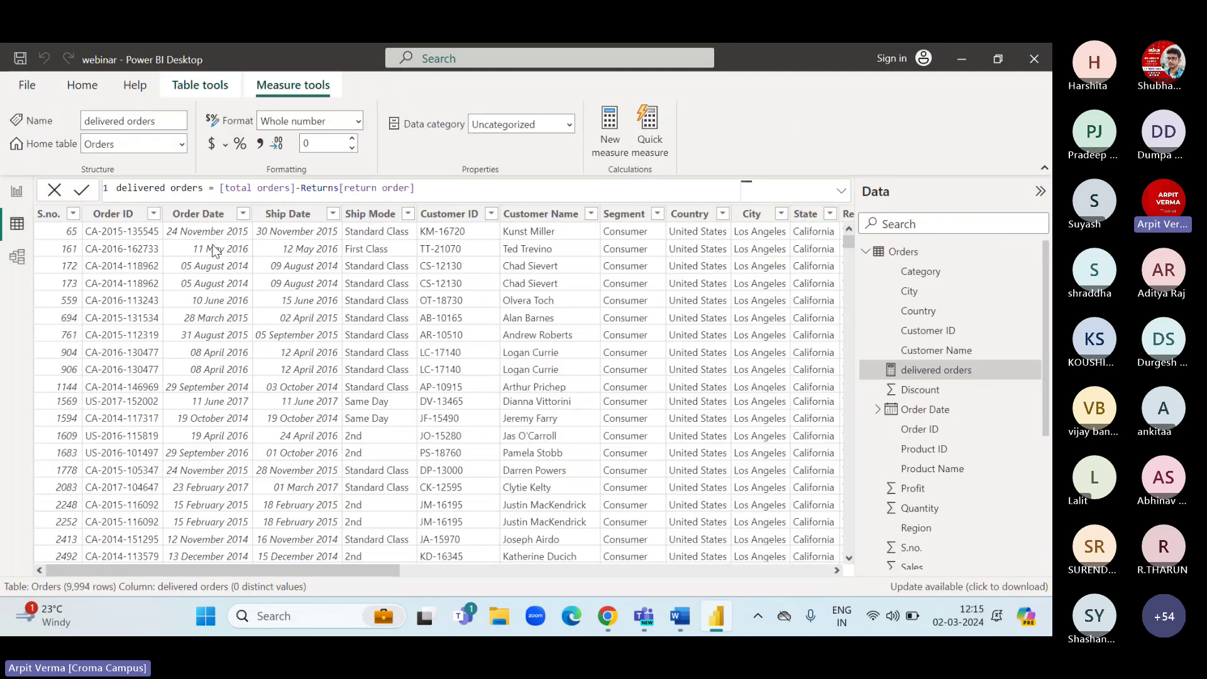
left_click(15, 195)
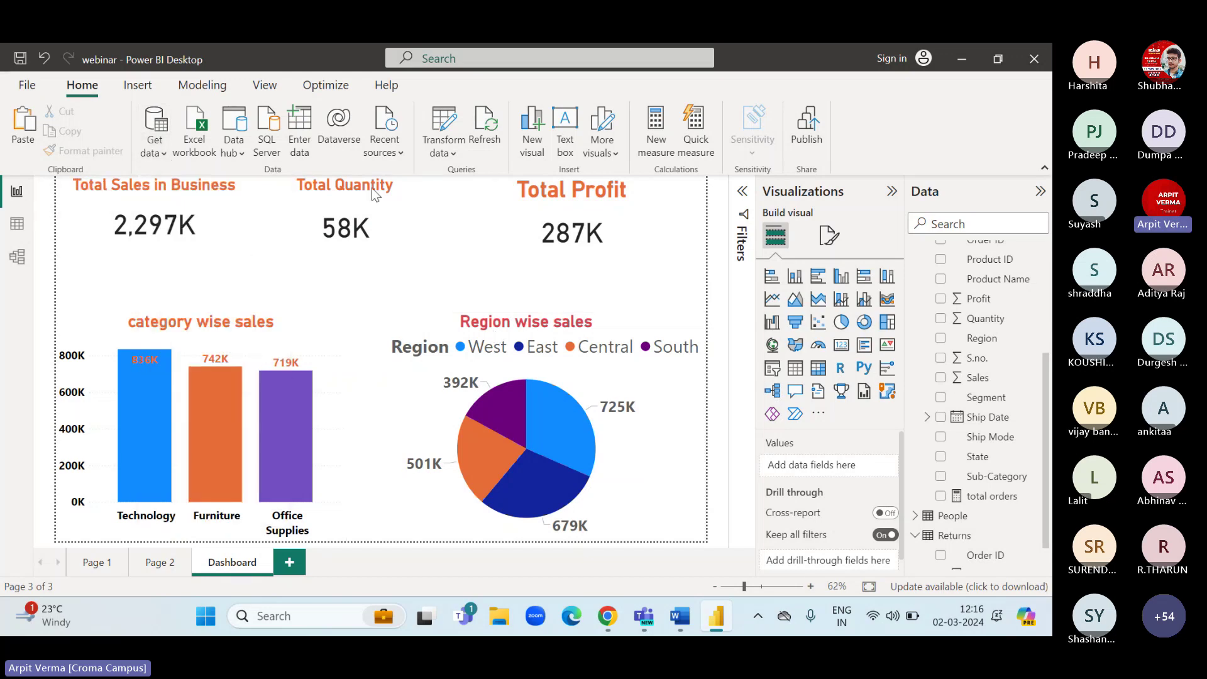
Switch between the Orders data grid, relationship diagram and Dashboard page before settling on the Dashboard.
left_click(12, 228)
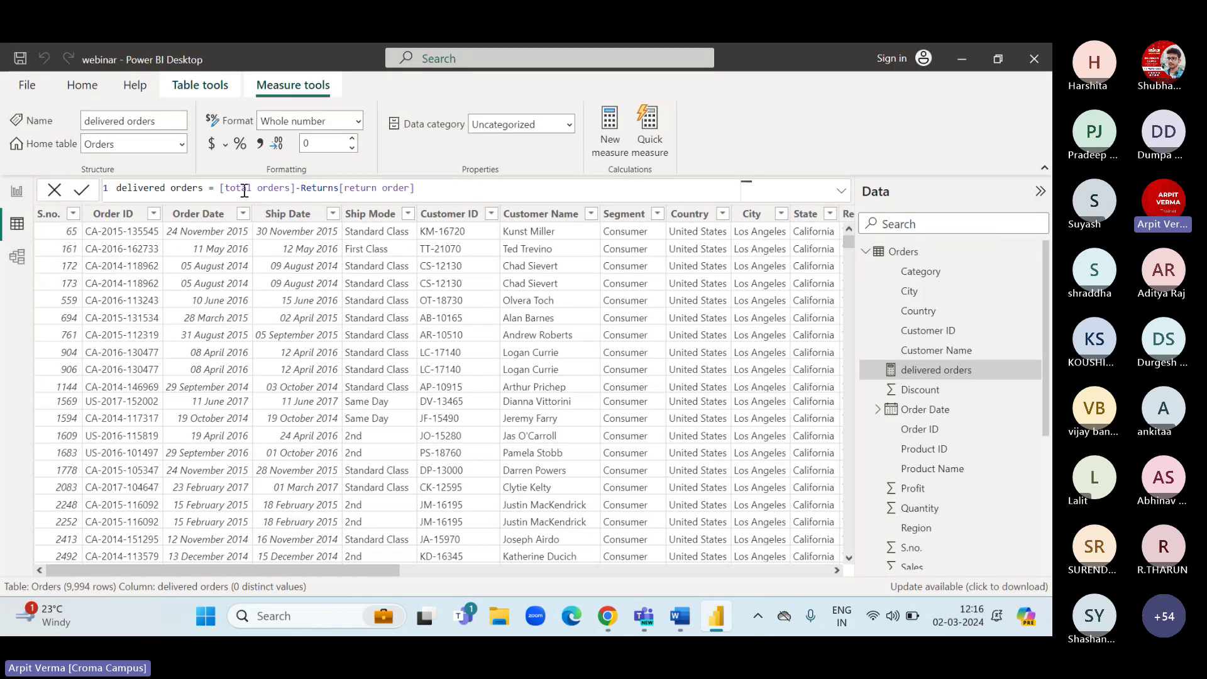
left_click(17, 258)
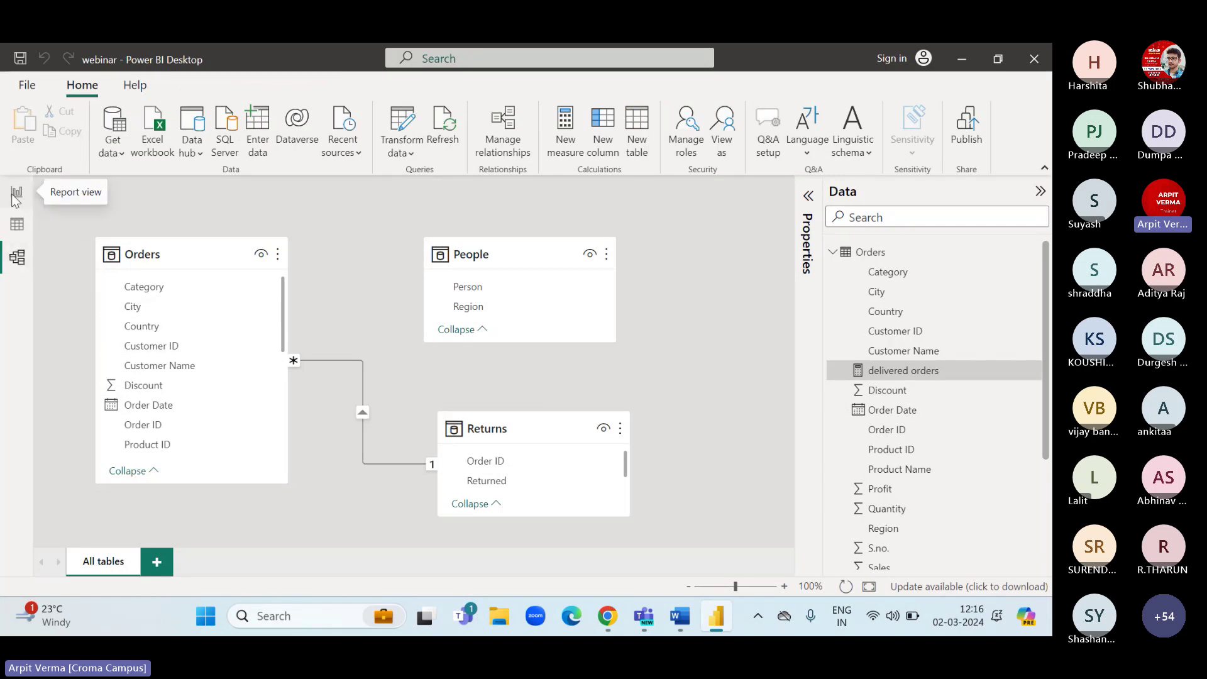
left_click(15, 194)
left_click(17, 224)
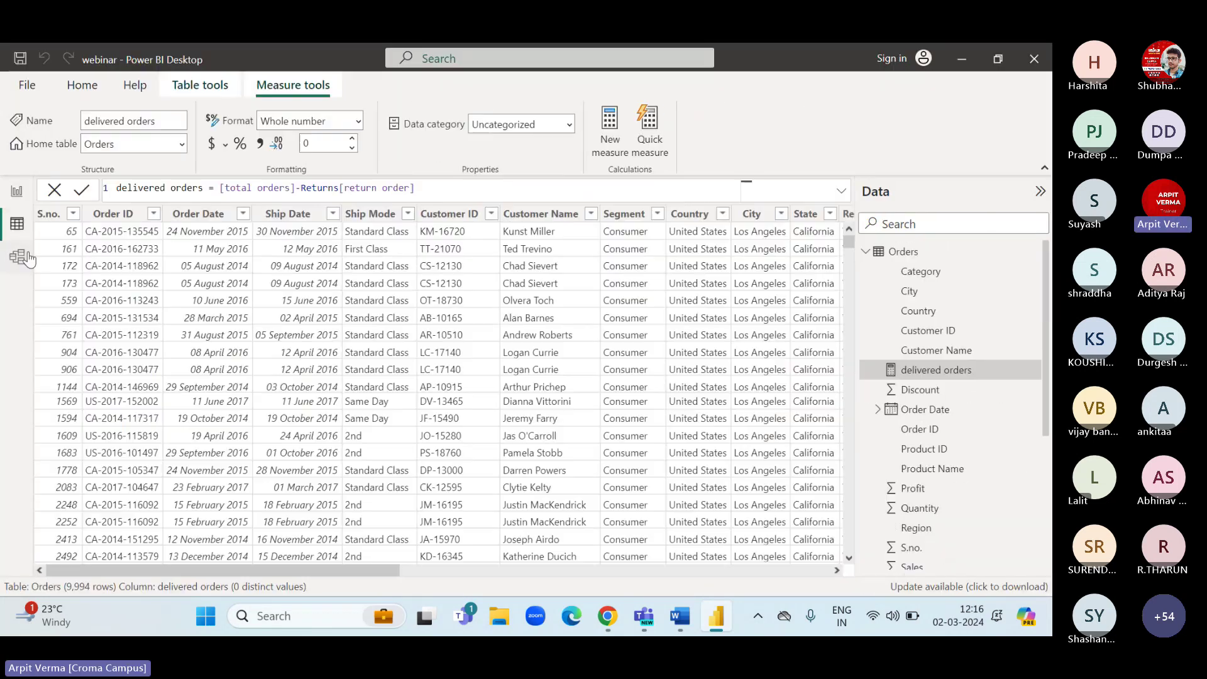
left_click(17, 257)
left_click(21, 195)
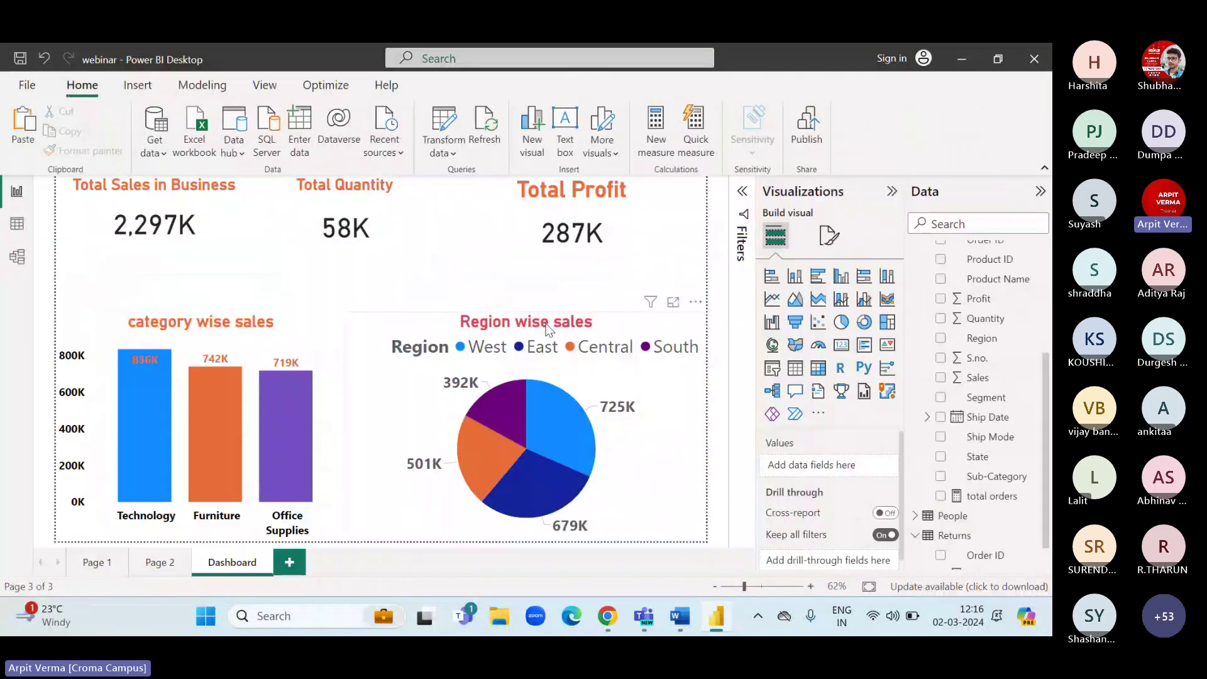
left_click(680, 616)
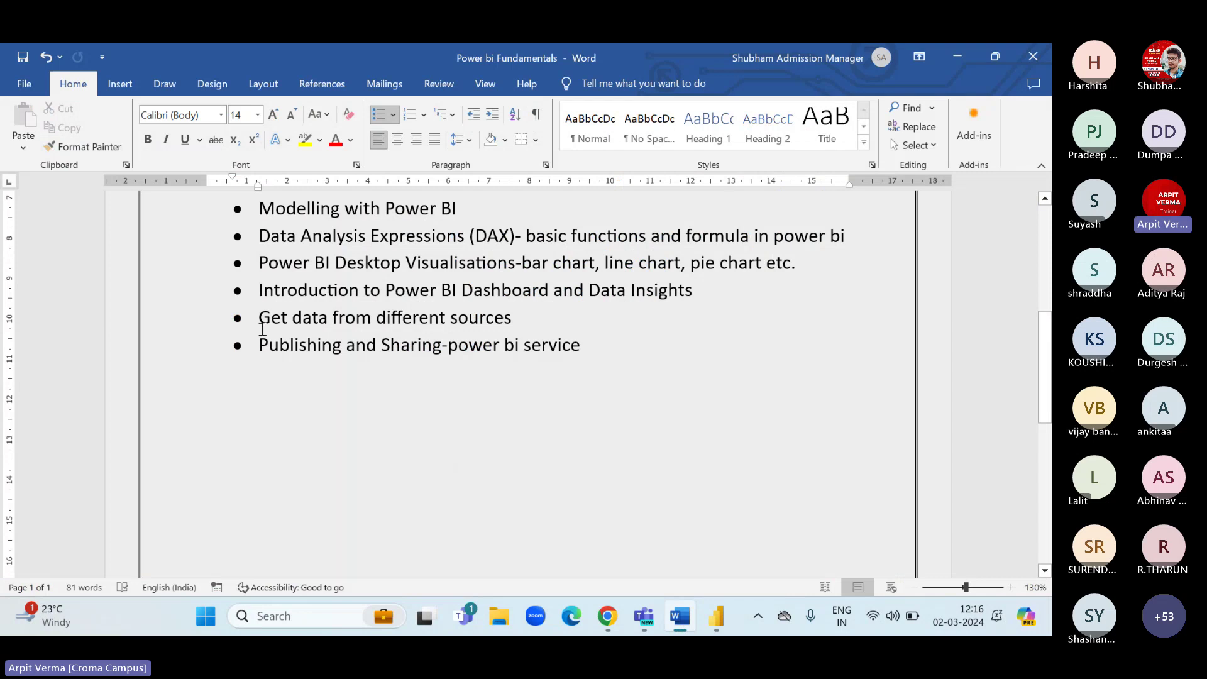
left_click_drag(268, 345, 345, 345)
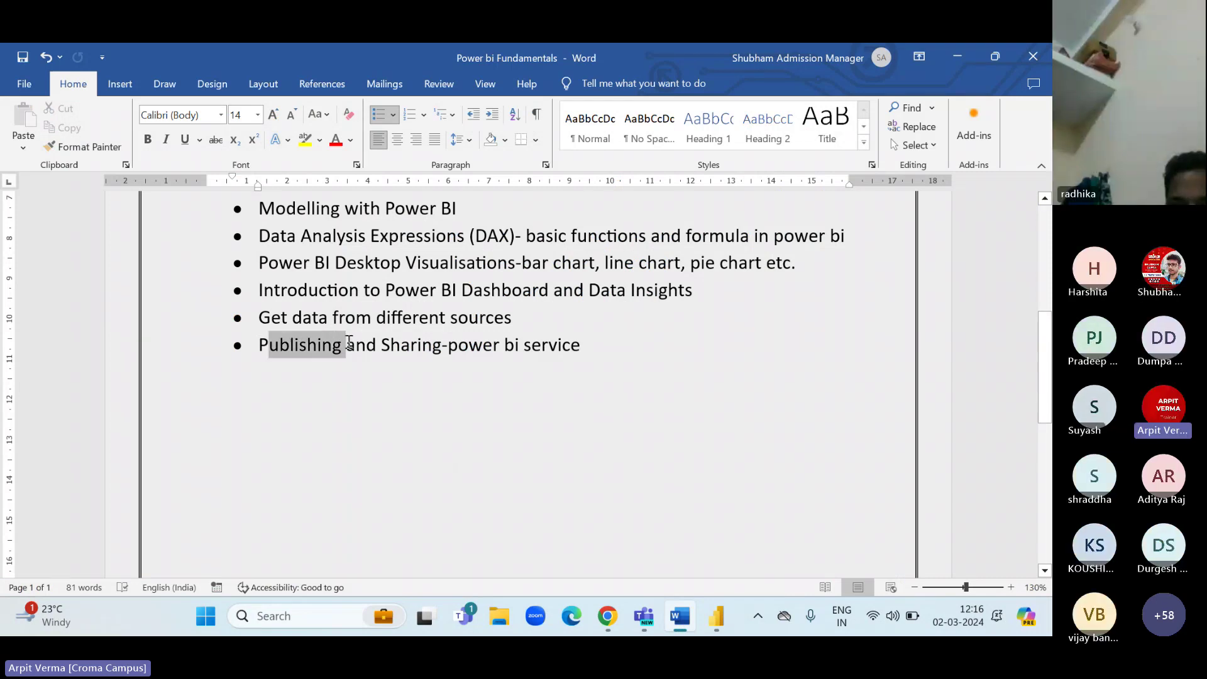
left_click_drag(462, 345, 459, 349)
left_click(588, 345)
left_click(550, 345)
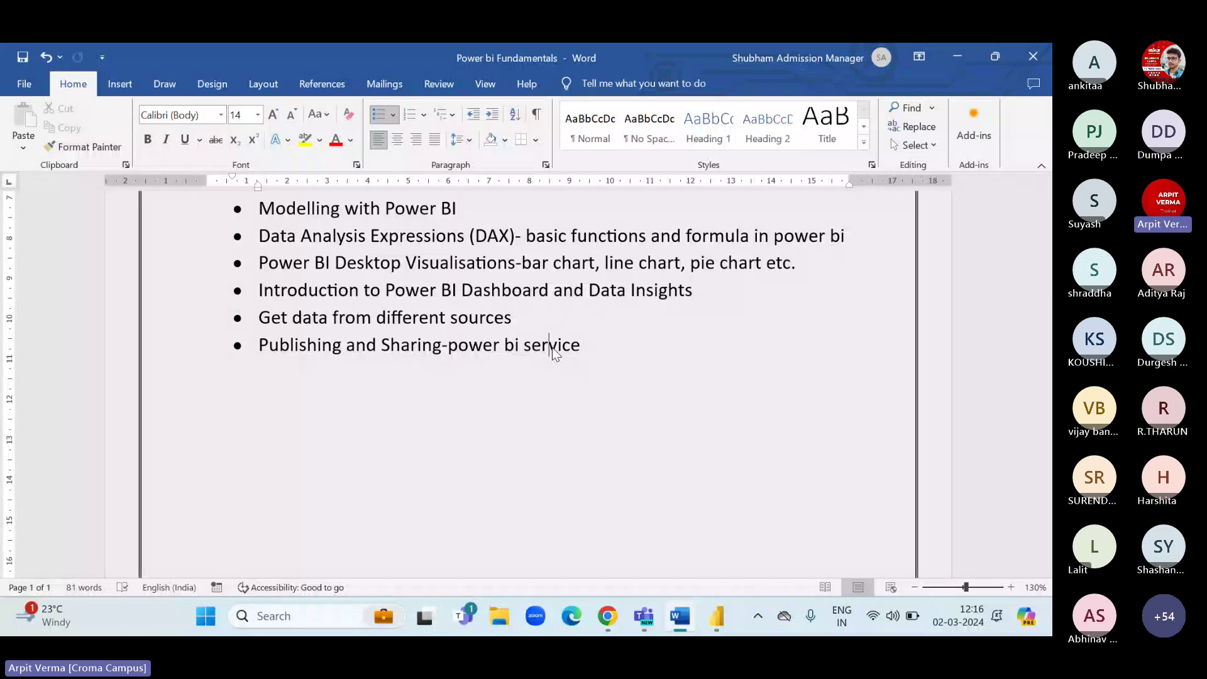
left_click(953, 54)
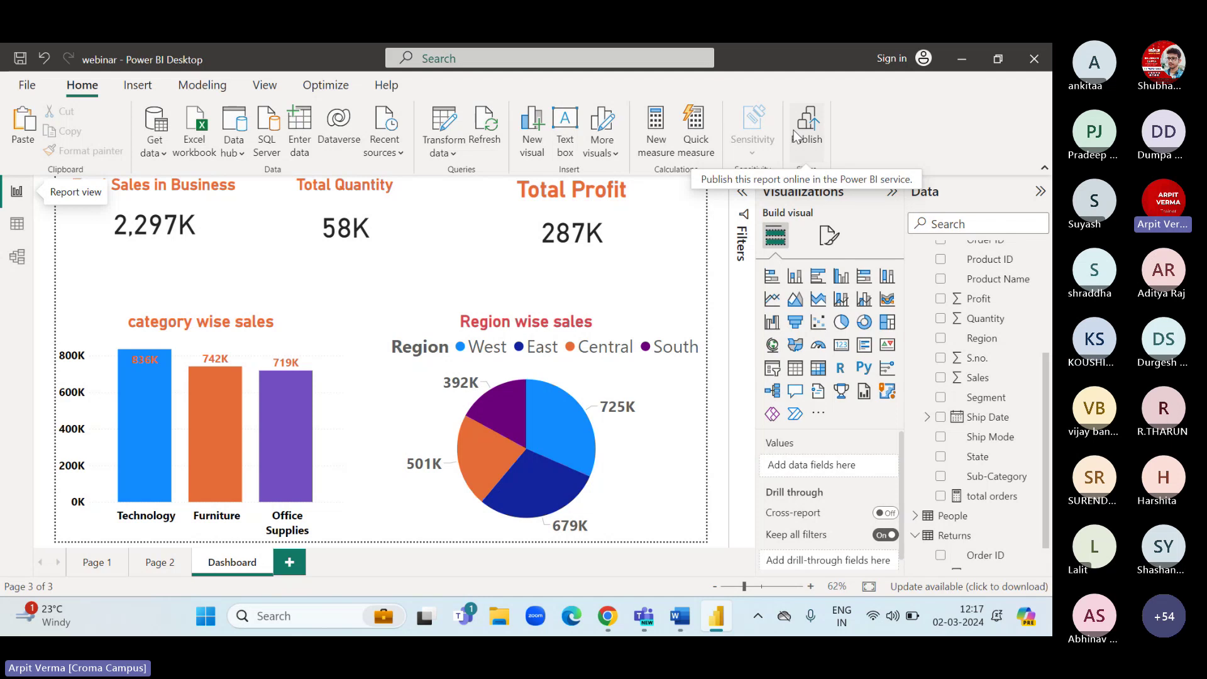
Start publishing, save the report changes, and submit the work e-mail address to sign in.
left_click(797, 137)
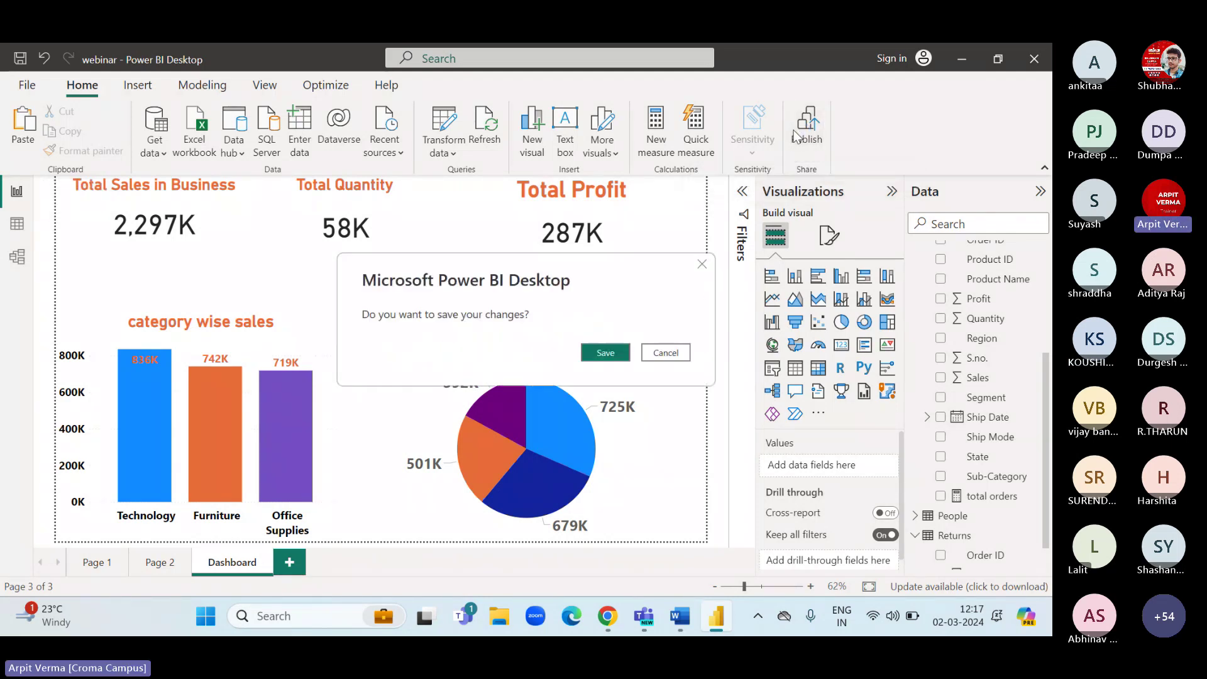
key("Return")
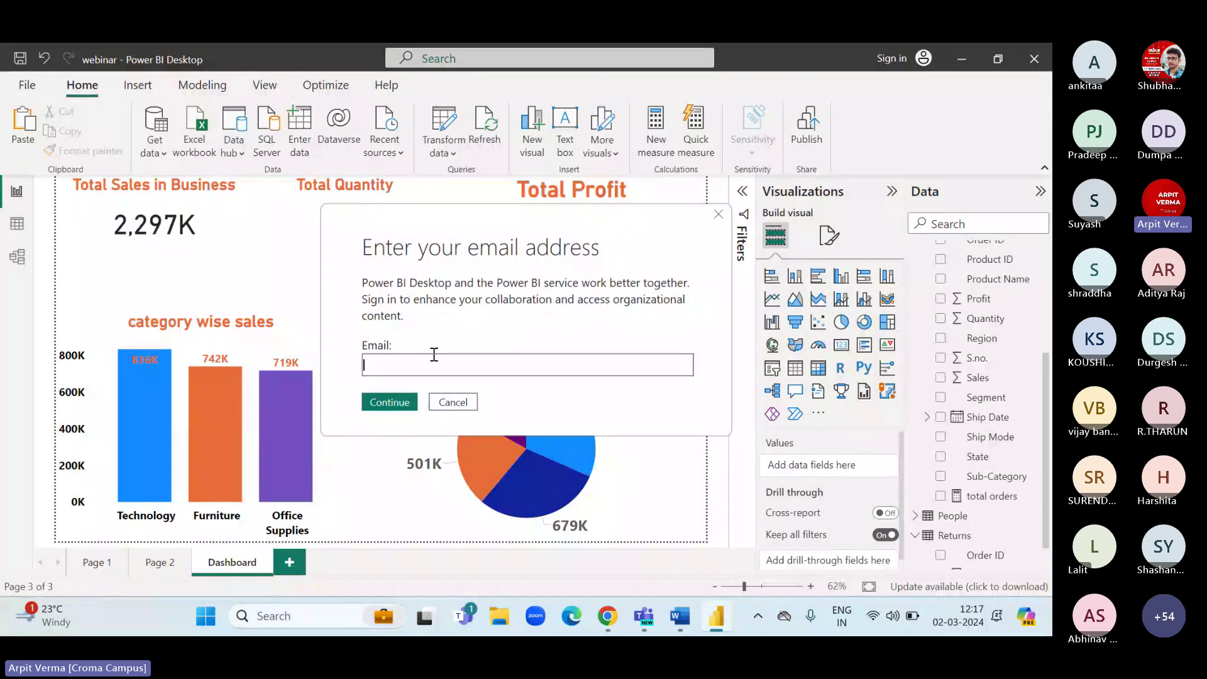
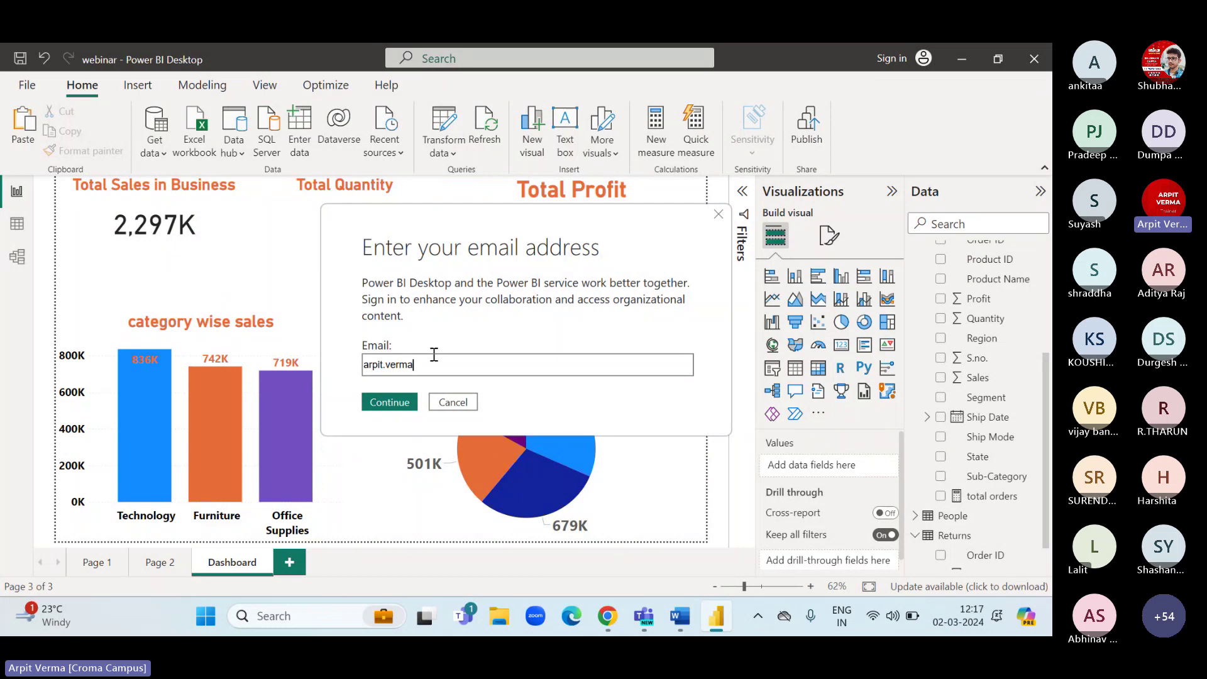
left_click(389, 402)
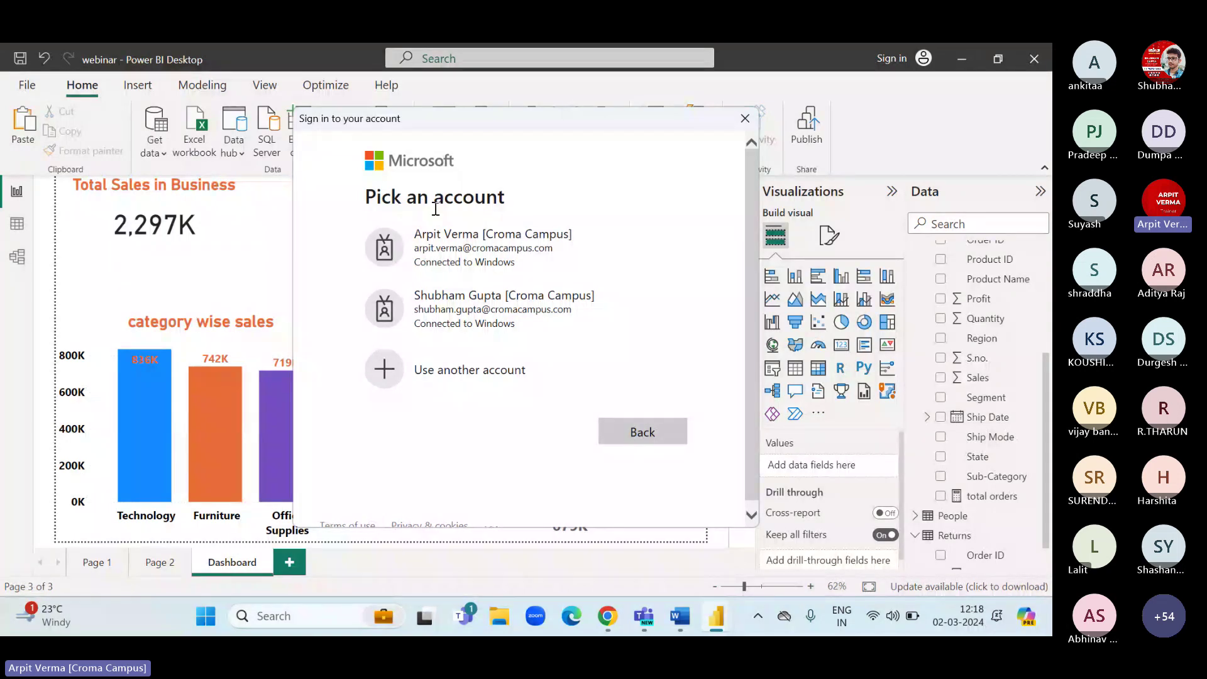
Sign in with the work account and publish webinar.pbix to My workspace.
left_click(437, 245)
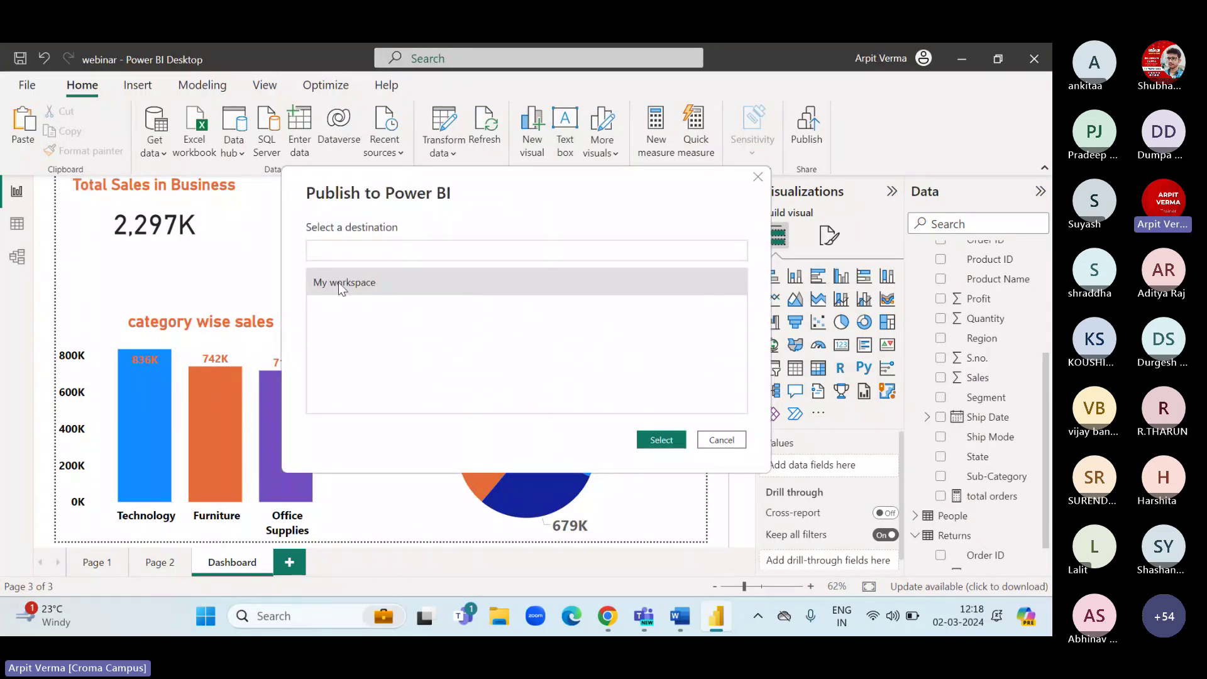
left_click(368, 285)
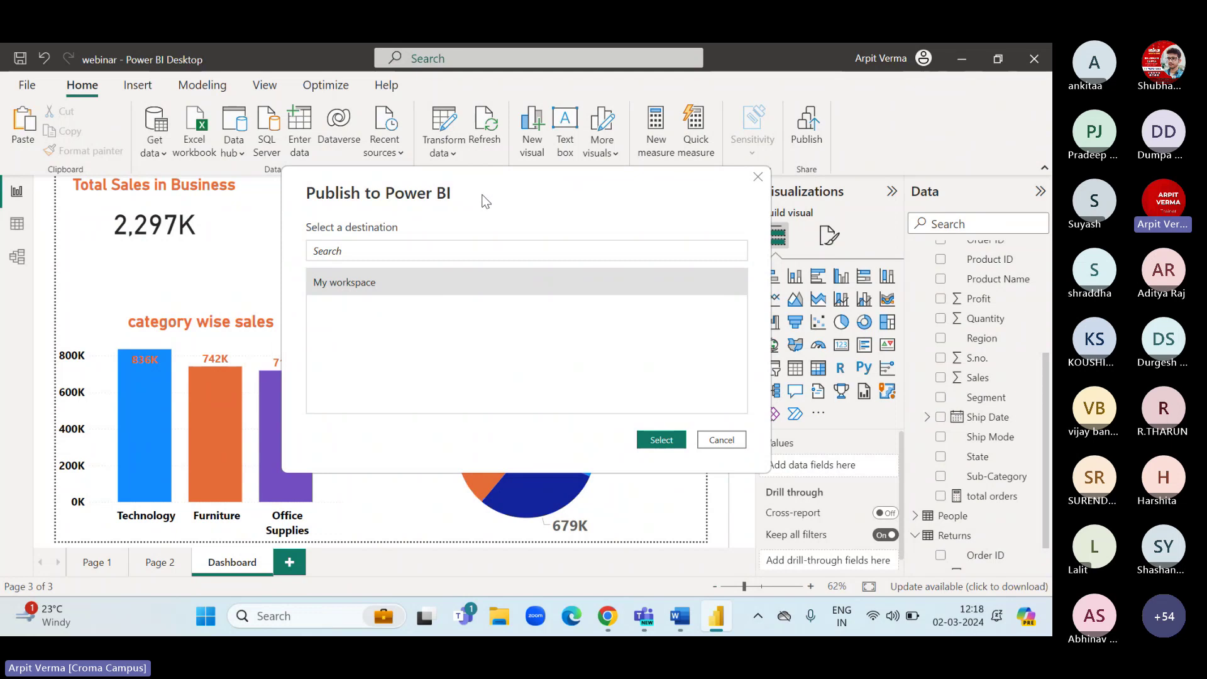
left_click(657, 439)
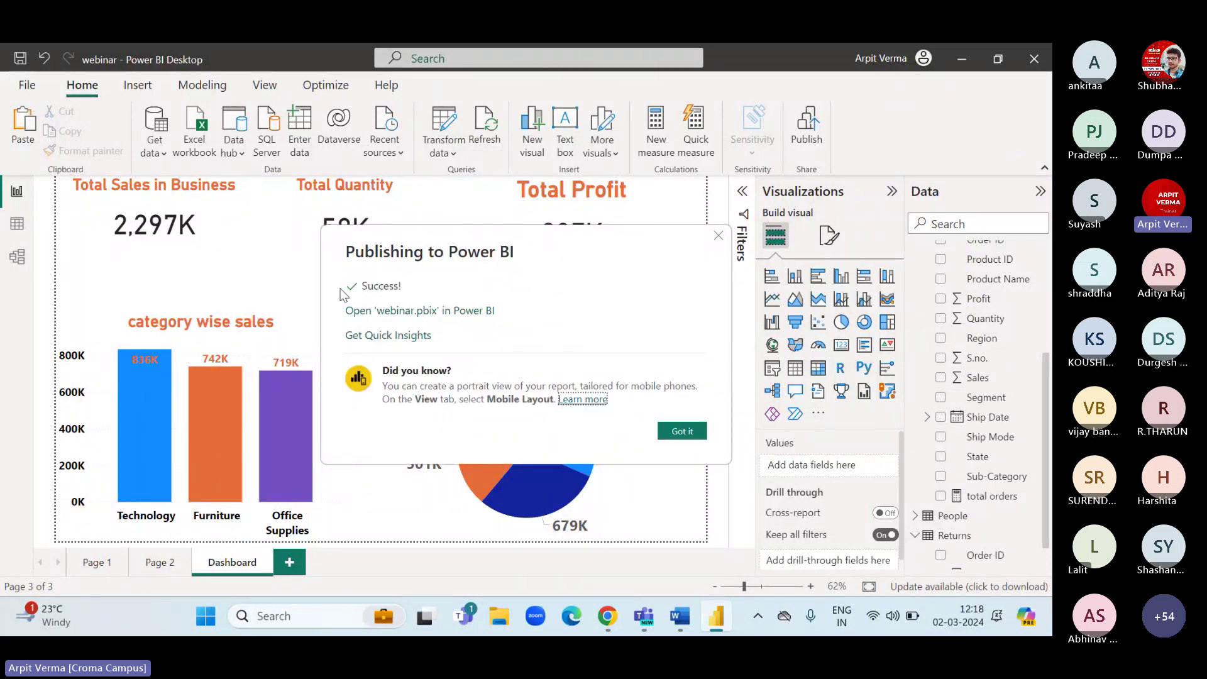
Open webinar.pbix in the Power BI service and dismiss the pin-to-dashboard prompt.
left_click(401, 312)
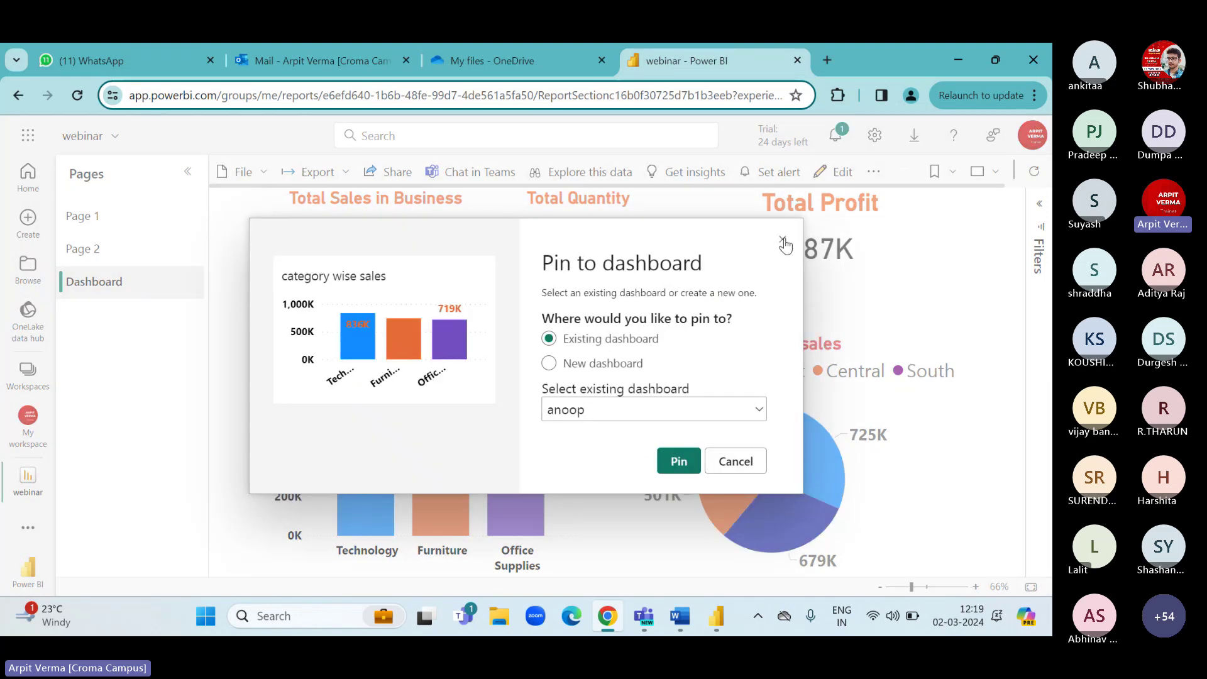
left_click(783, 241)
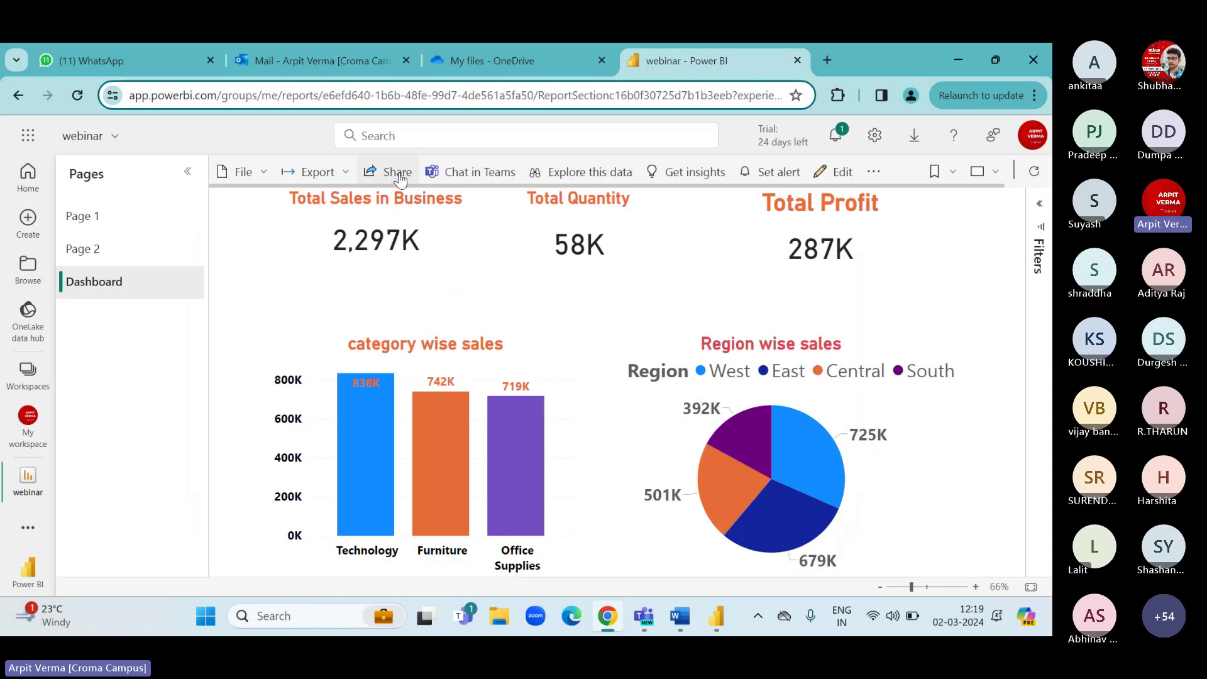
Share the webinar report by adding a colleague from the suggestions as recipient.
left_click(381, 177)
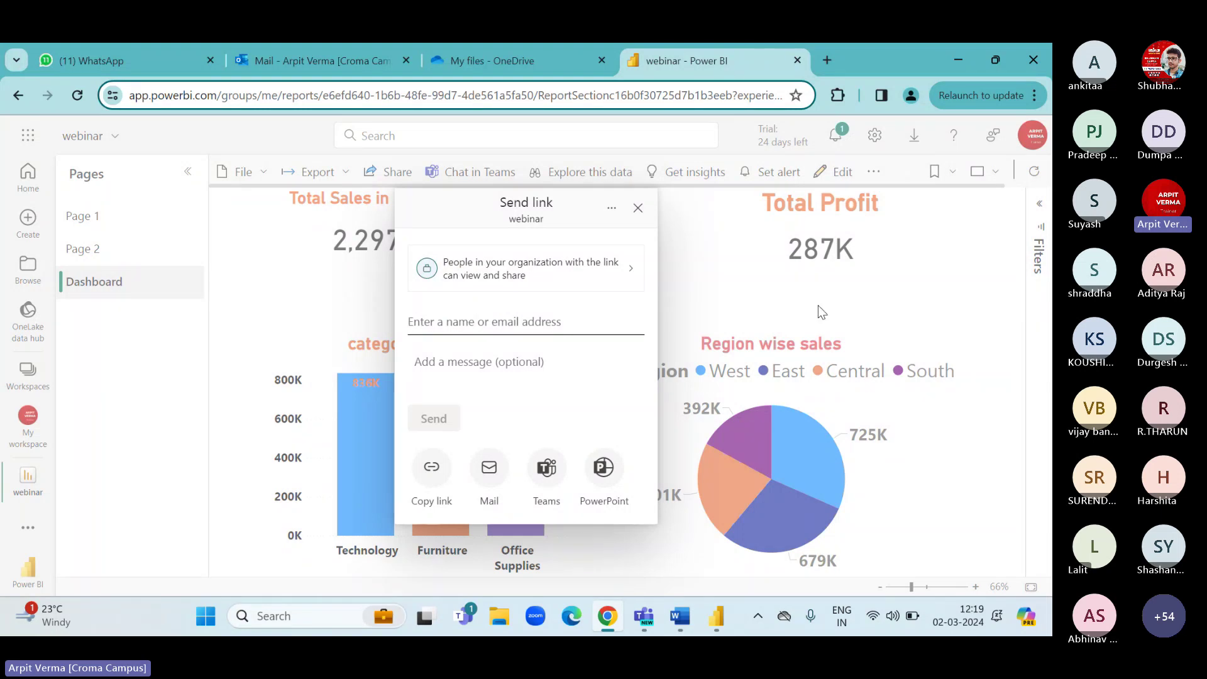
left_click(640, 327)
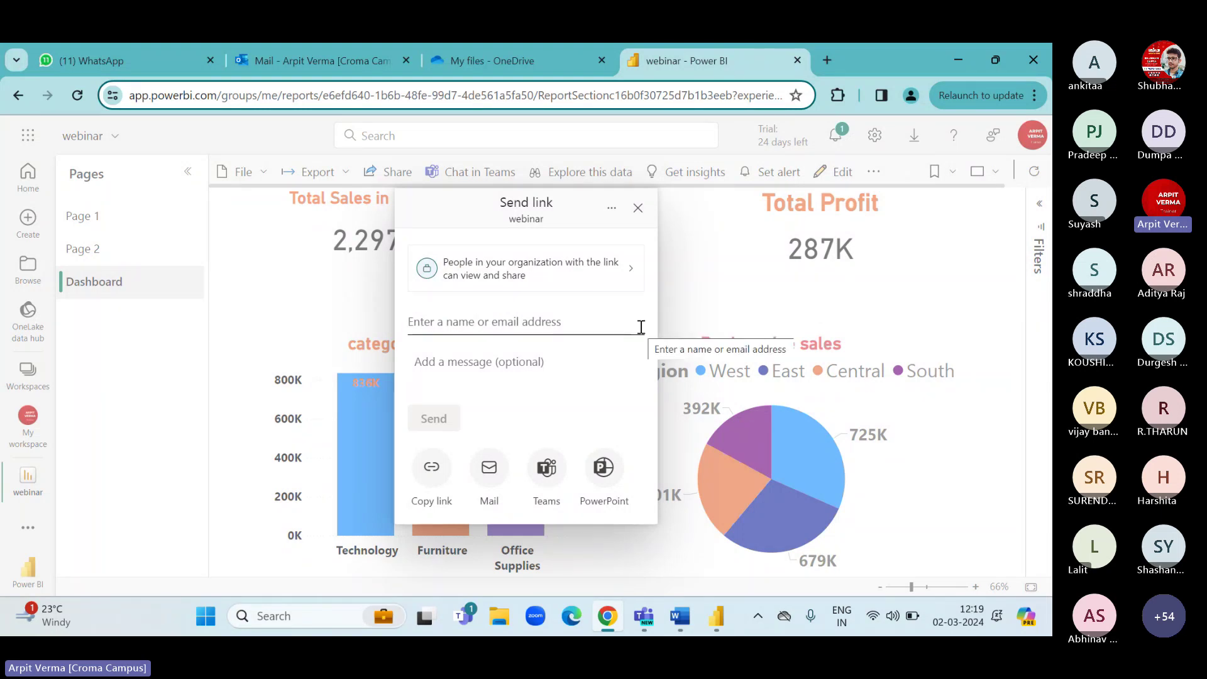
type("shubham")
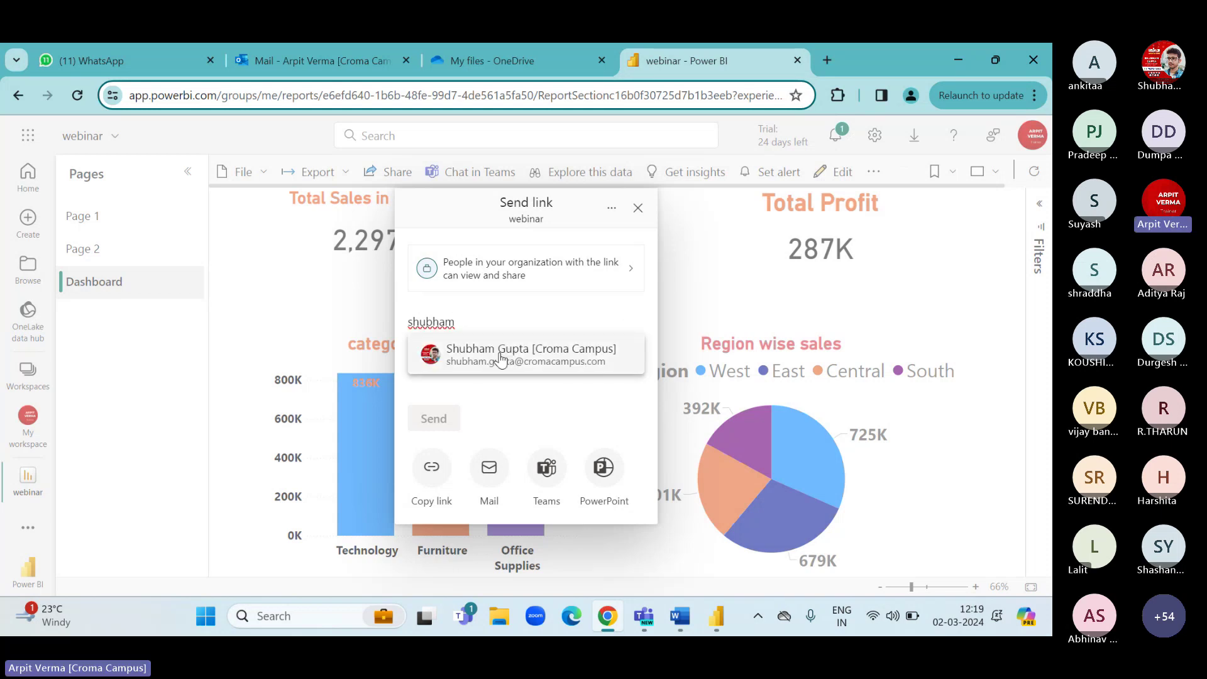
left_click(492, 360)
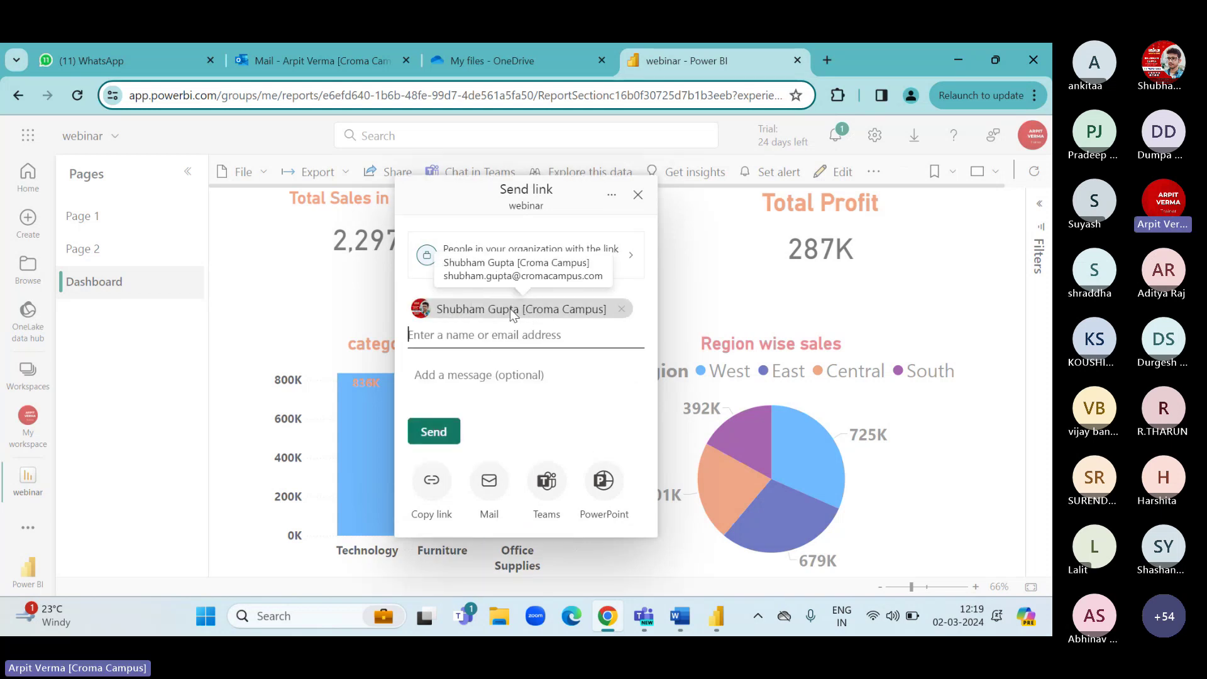
Write a message asking the colleague to check this report.
left_click(454, 380)
type("hio shub")
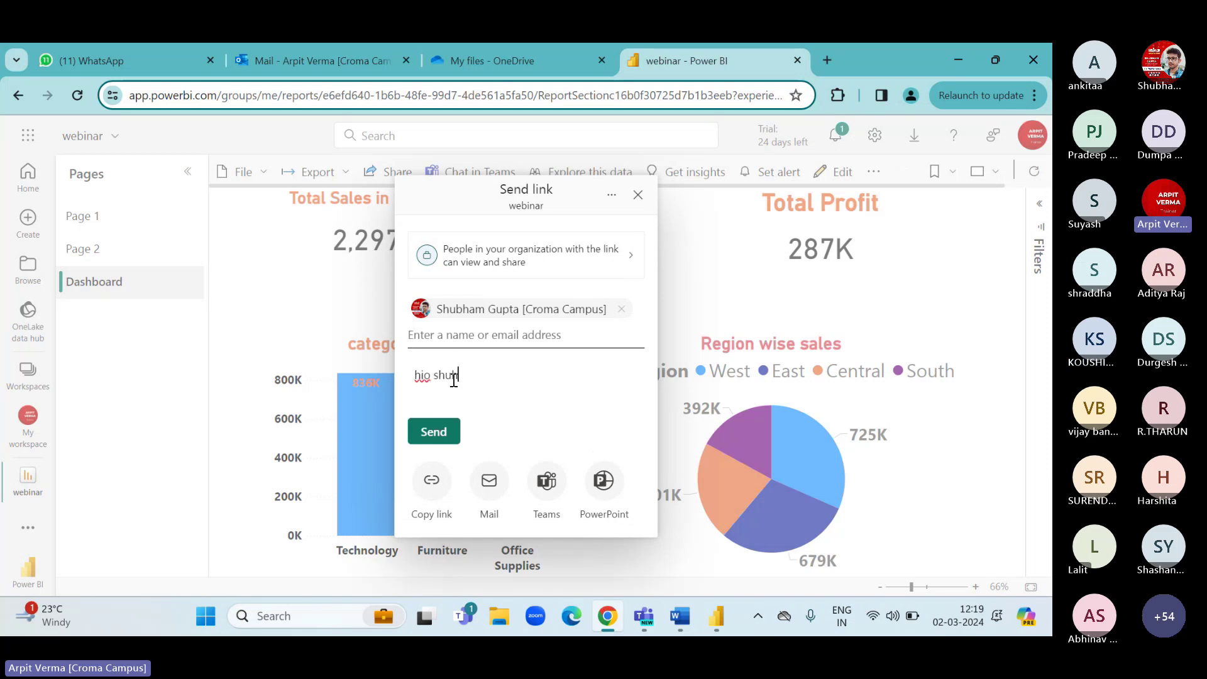
key("BackSpace")
key("BackSpace")
key("BackSpace")
key("BackSpace")
key("BackSpace")
type("shubham plesse")
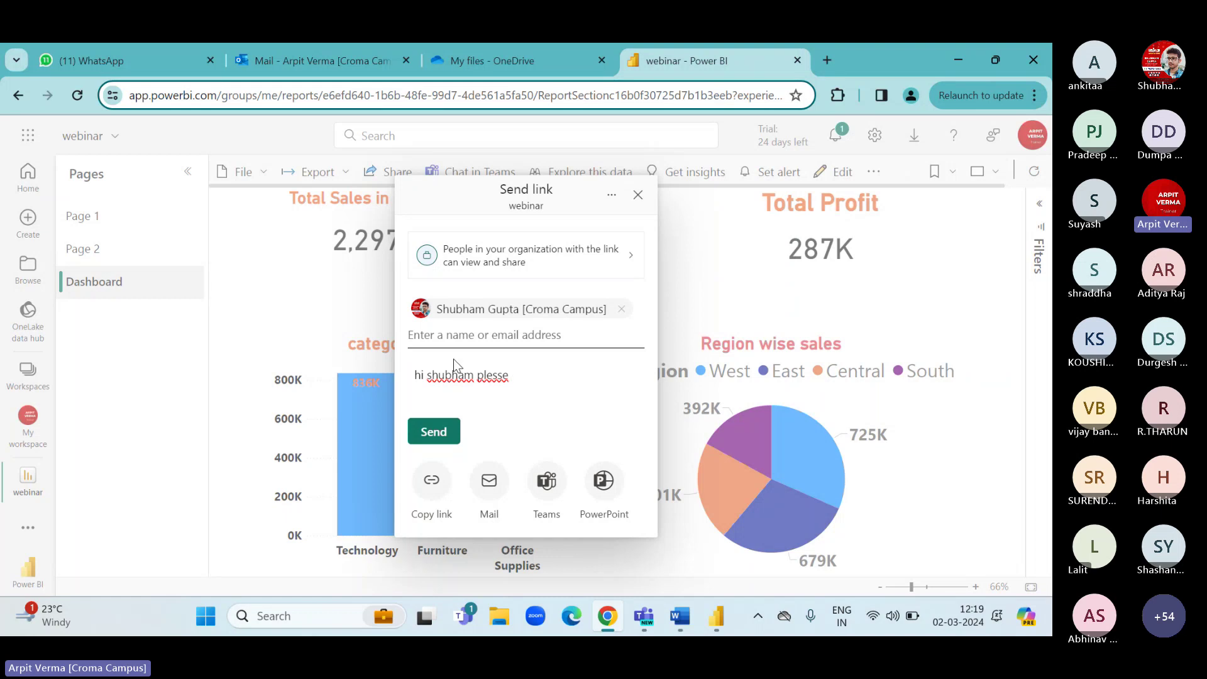
type(" chechk thi")
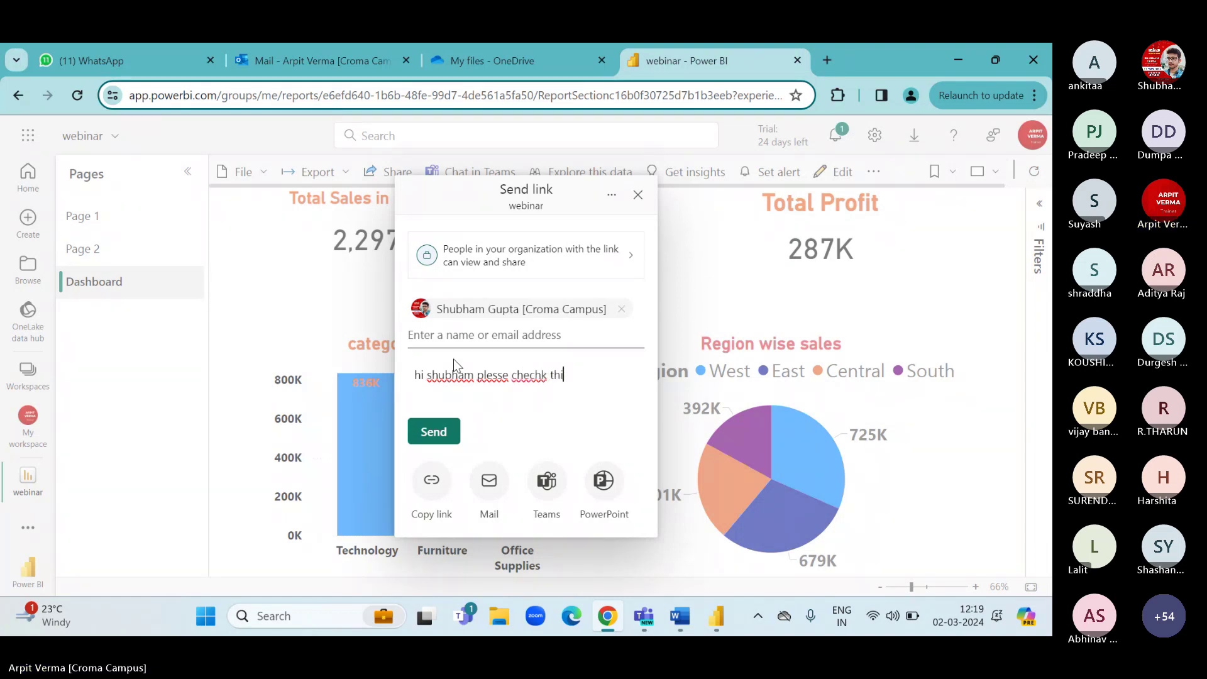
type("s report")
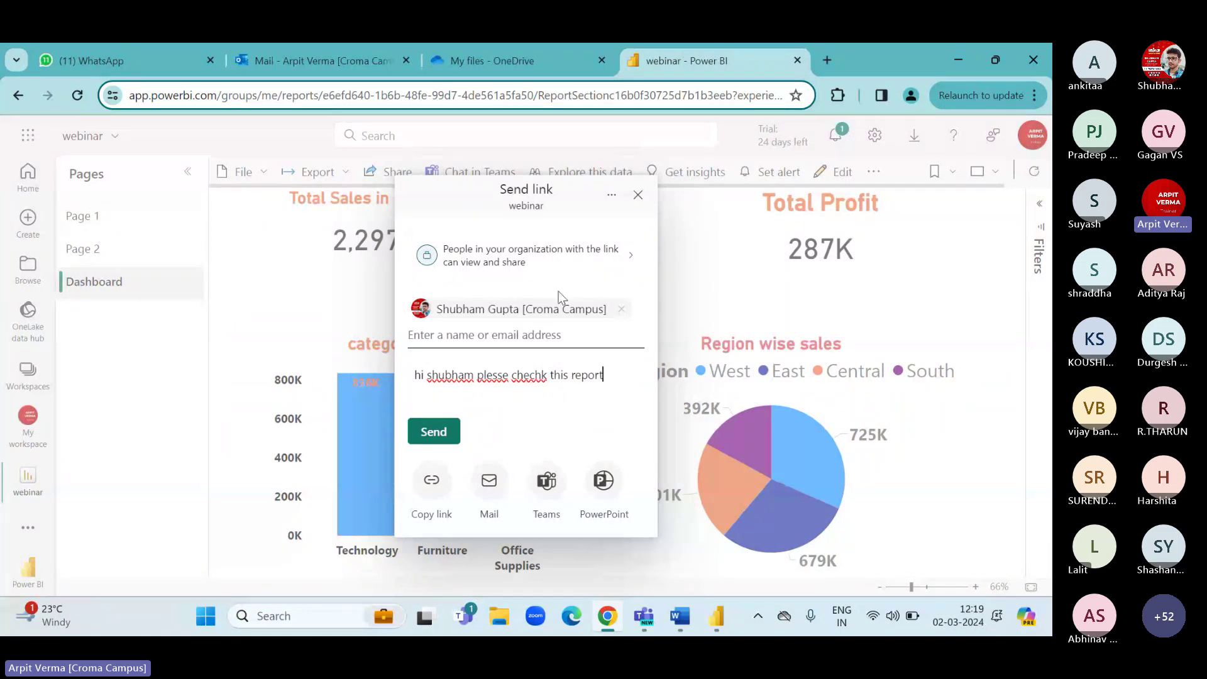
Add a second colleague as a recipient of the shared report link.
left_click(452, 340)
type("div")
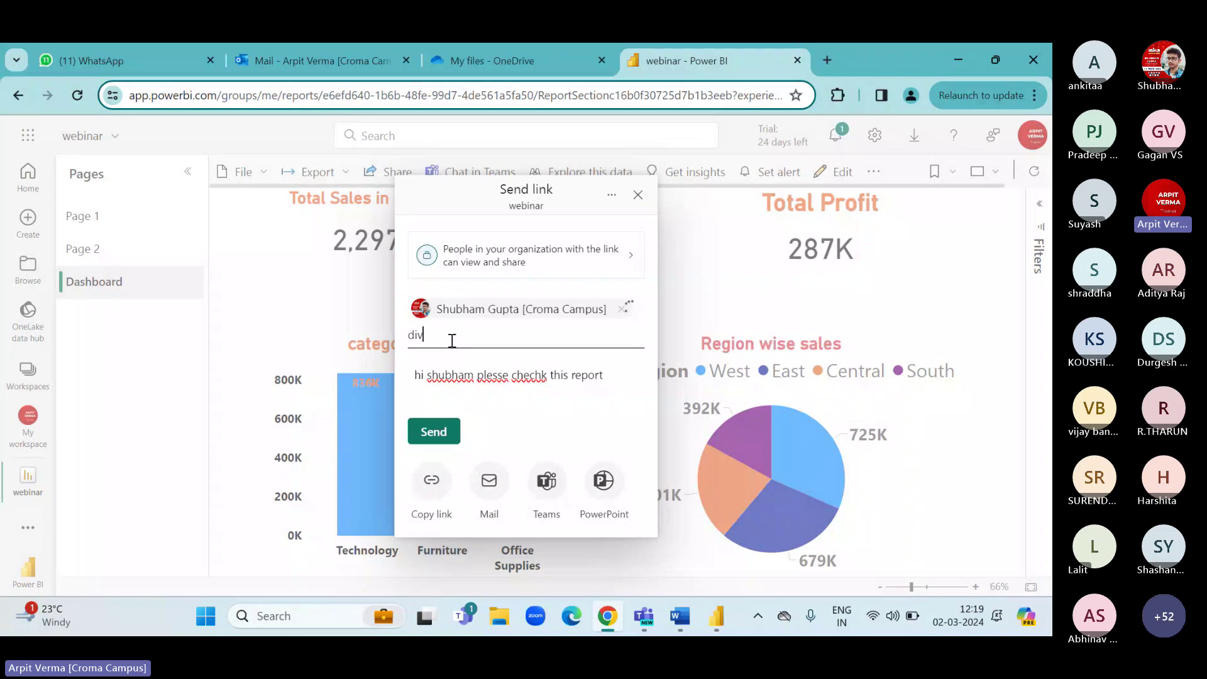
key("BackSpace")
key("BackSpace")
key("BackSpace")
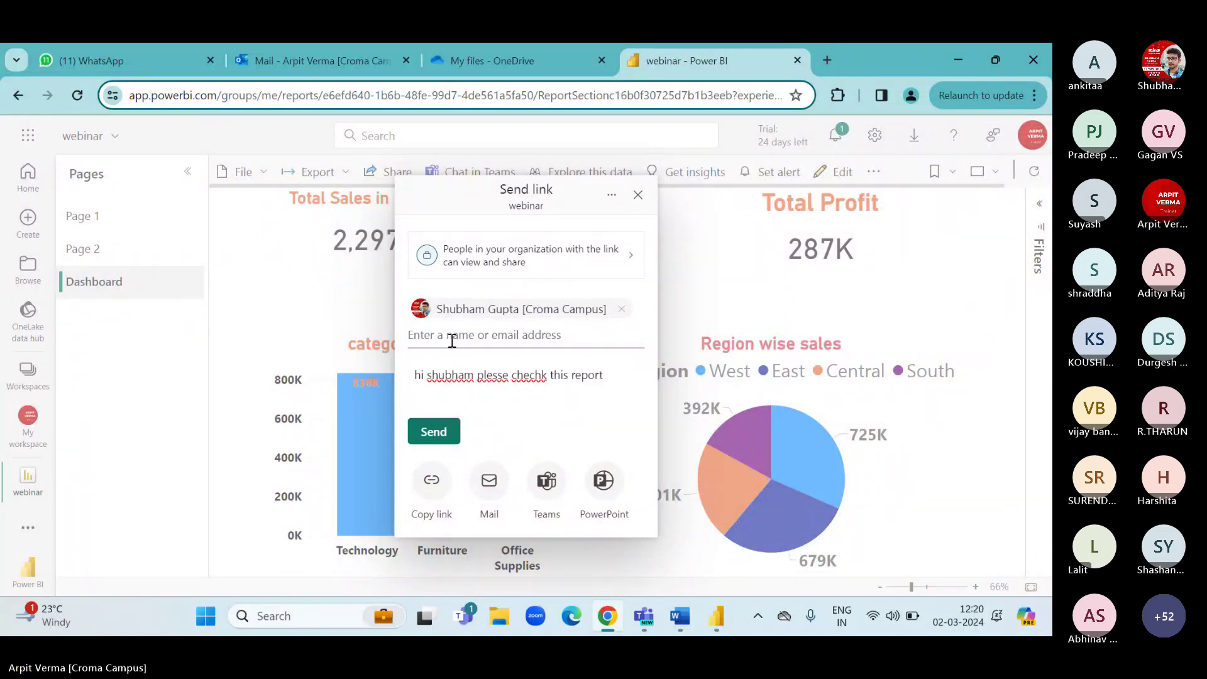
type("ankit")
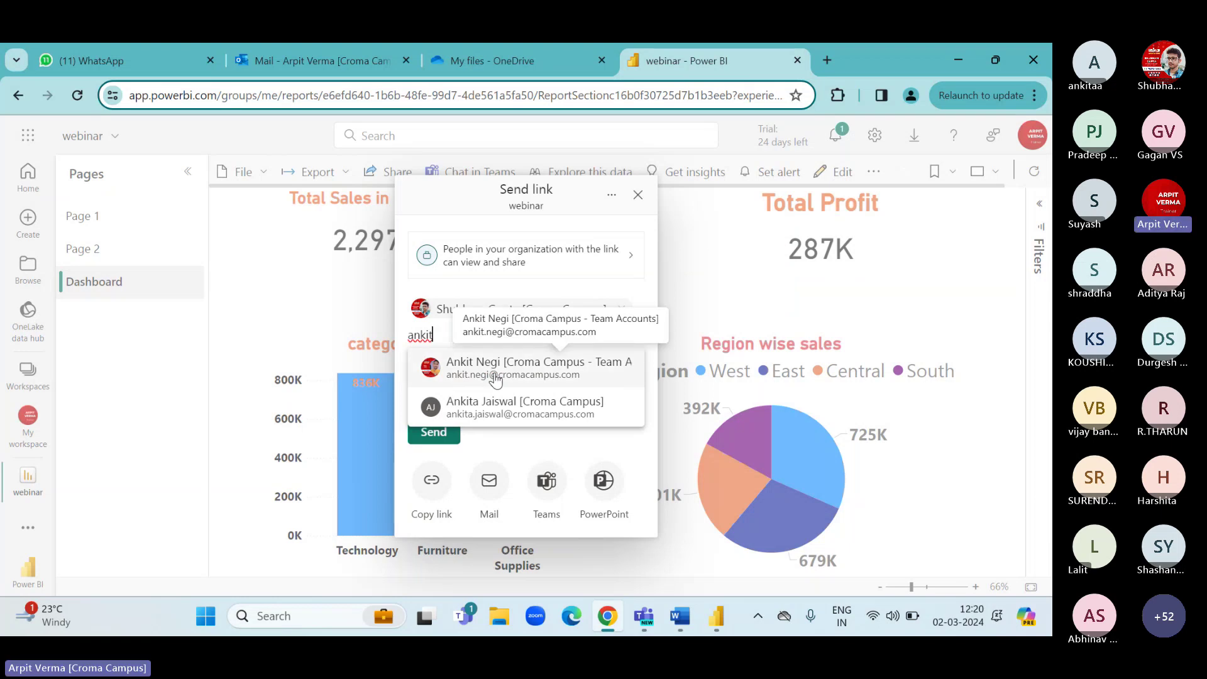
left_click(498, 405)
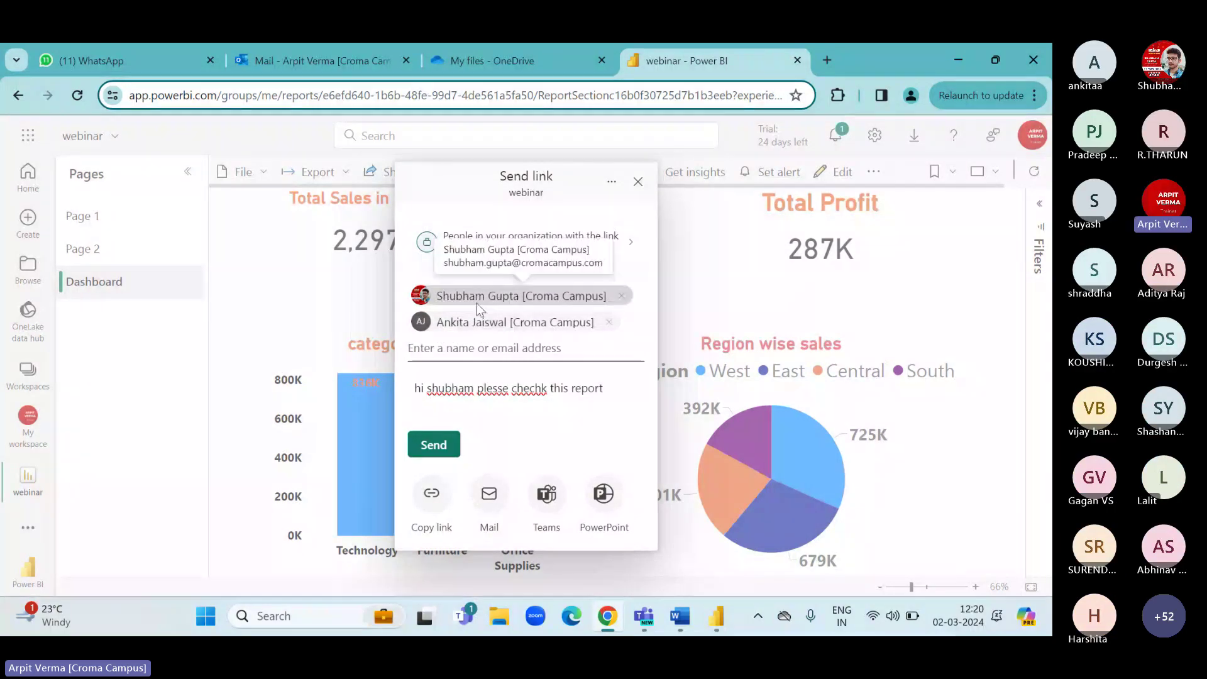
Select part of the message text after 'hi', then close the Send link dialog without sending.
left_click(431, 389)
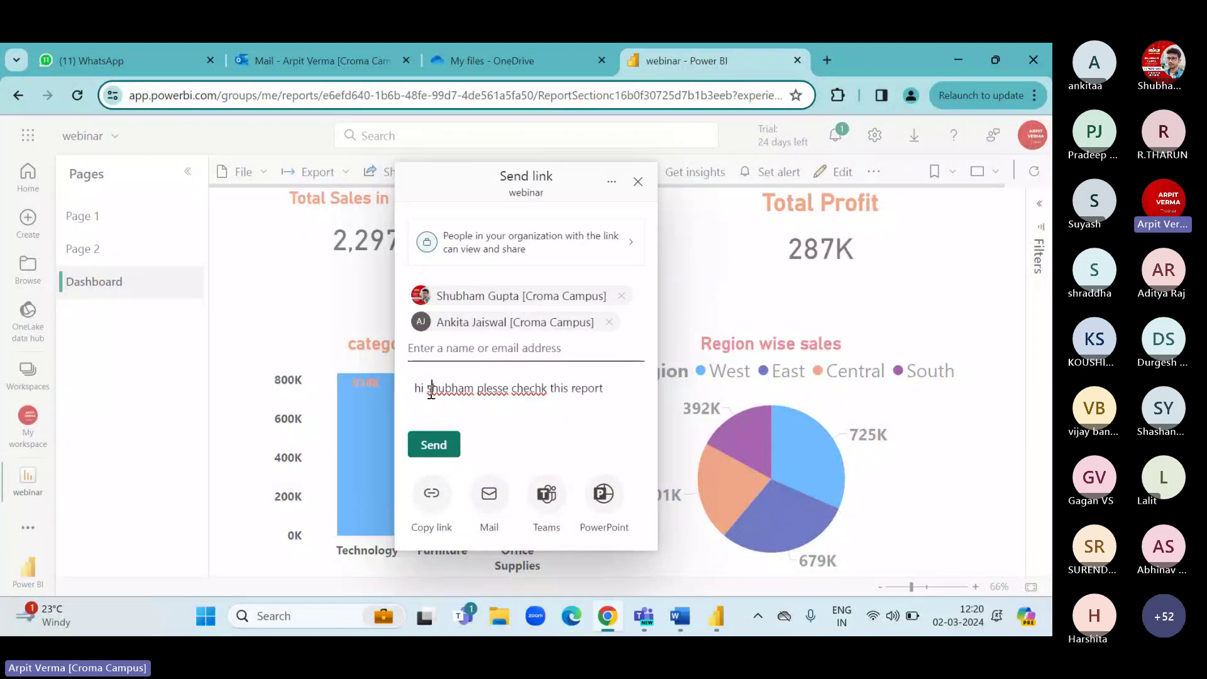
left_click_drag(431, 389, 560, 389)
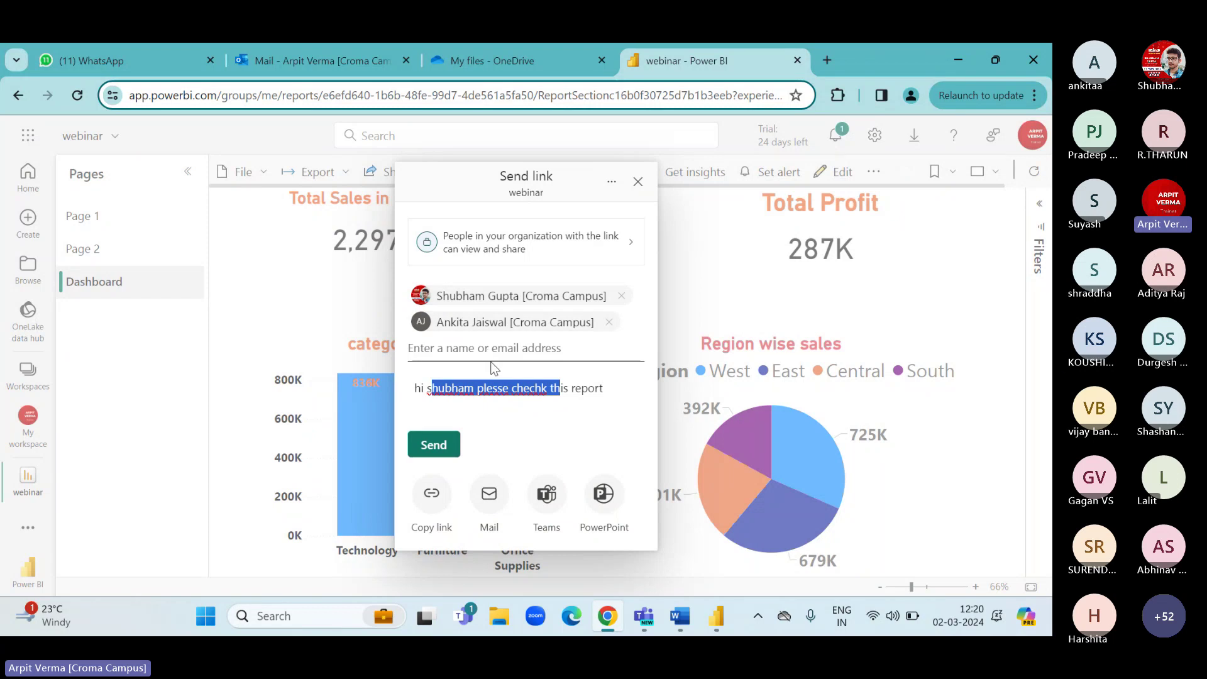
left_click(637, 182)
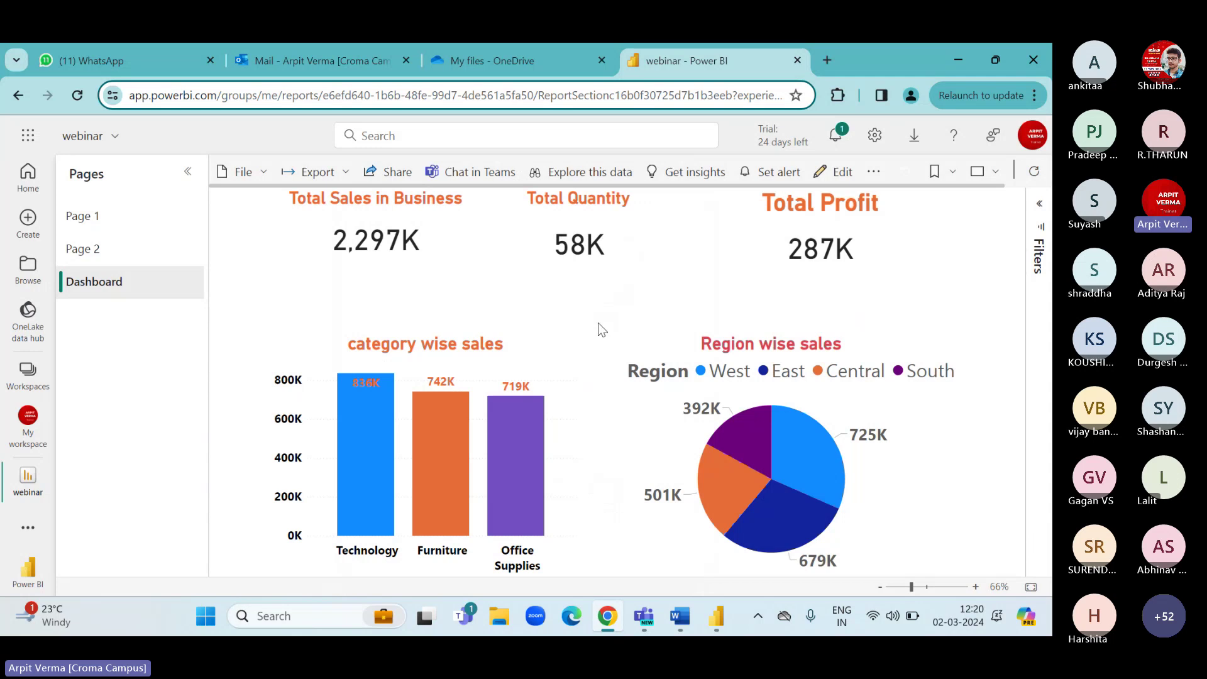
Dismiss the publish success message in Desktop and reopen the web report's Send link dialog.
left_click(715, 616)
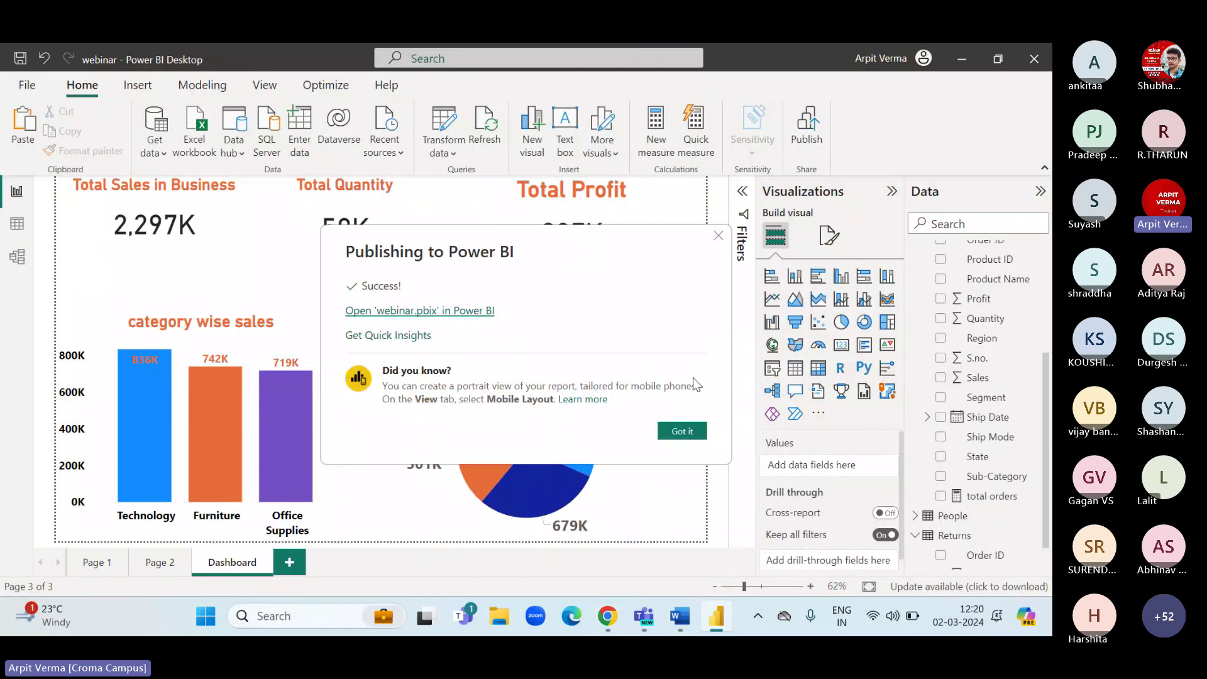
left_click(718, 235)
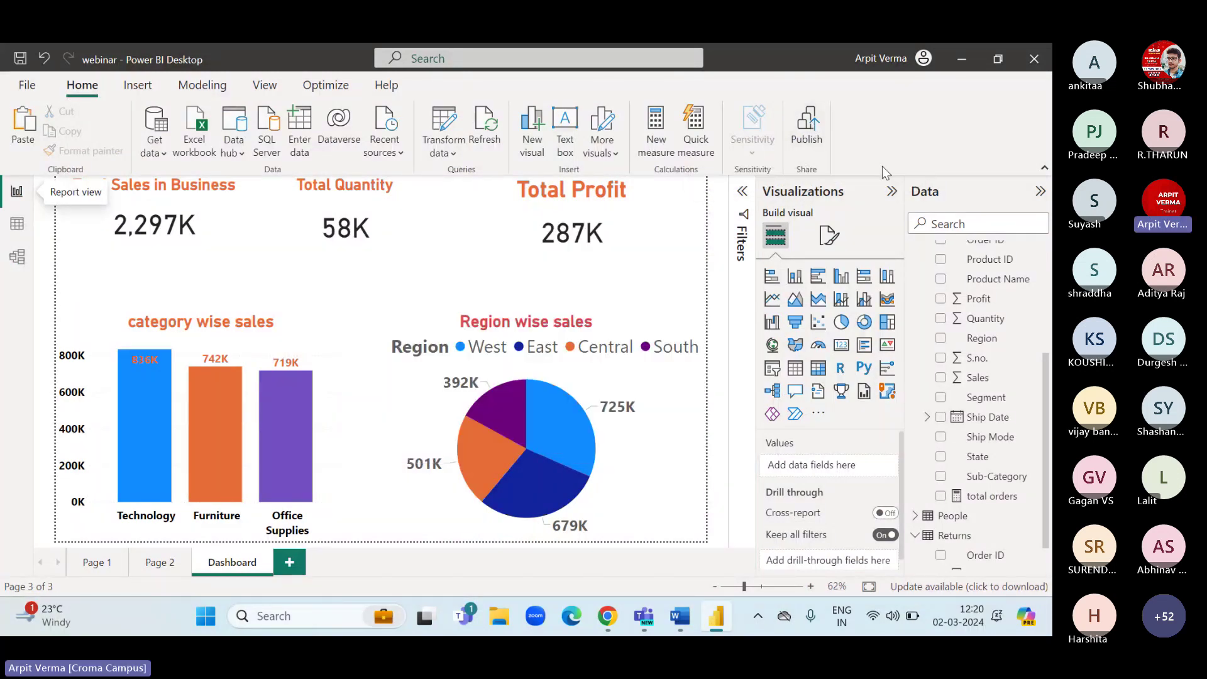
left_click(612, 619)
left_click(385, 179)
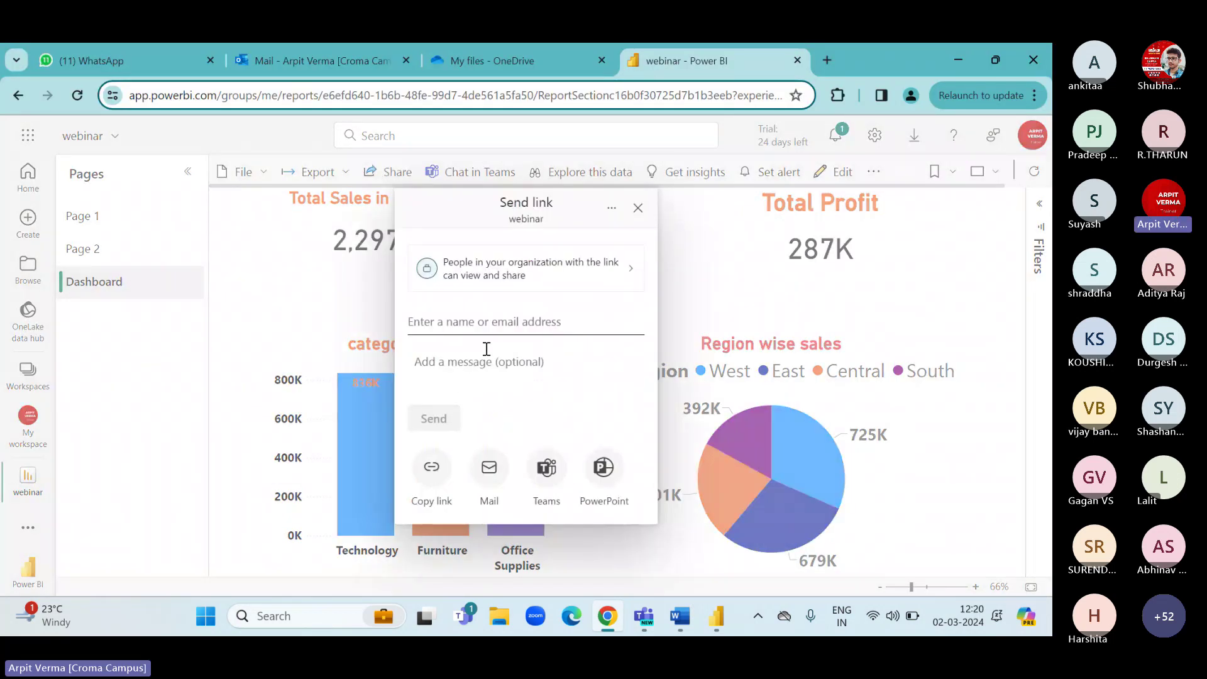
left_click(638, 209)
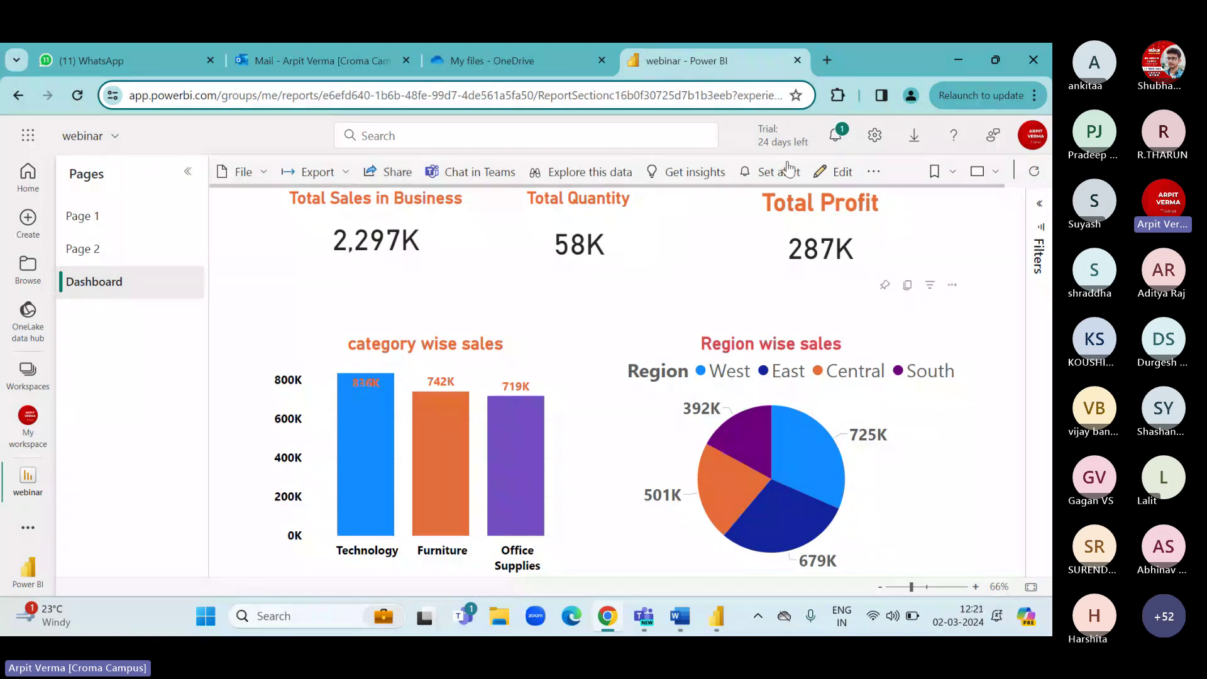
left_click(1029, 142)
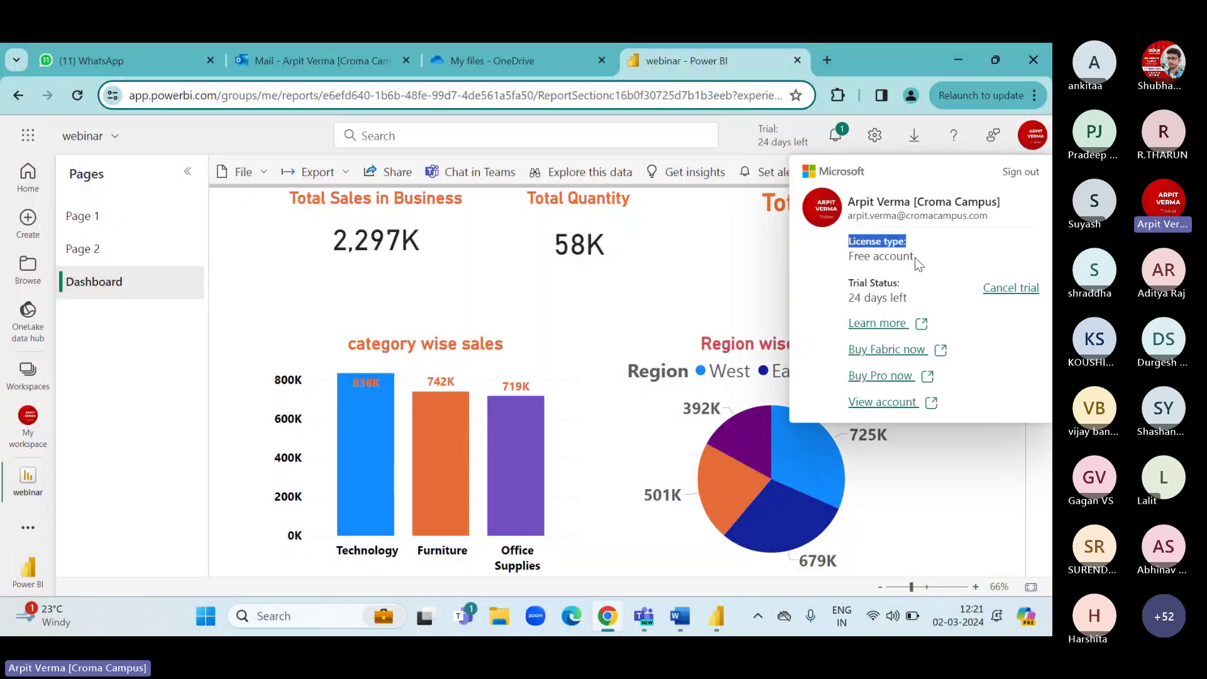
left_click_drag(914, 258, 904, 301)
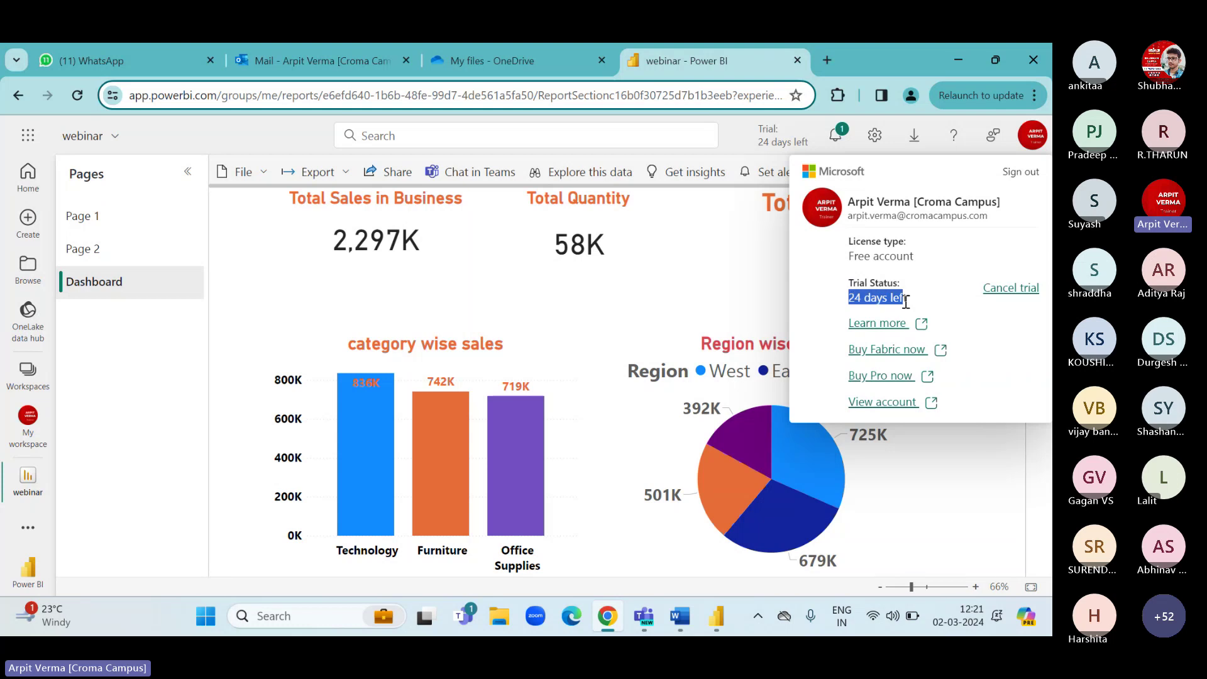
left_click(906, 302)
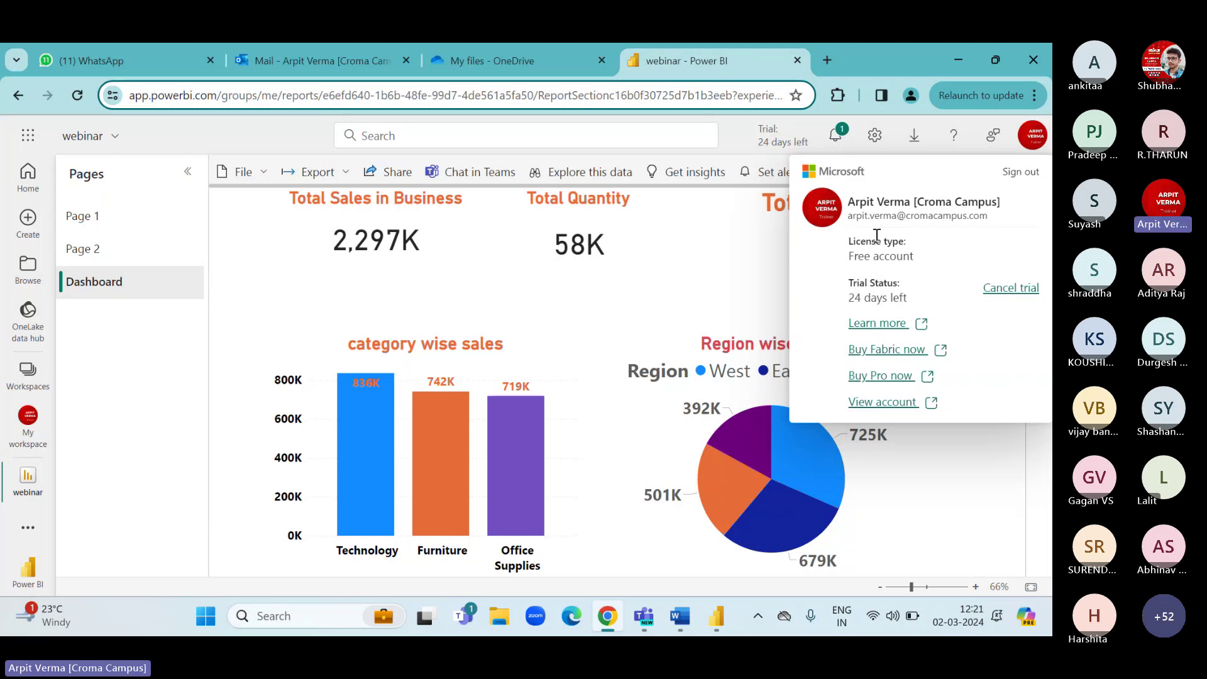
left_click_drag(848, 298, 917, 300)
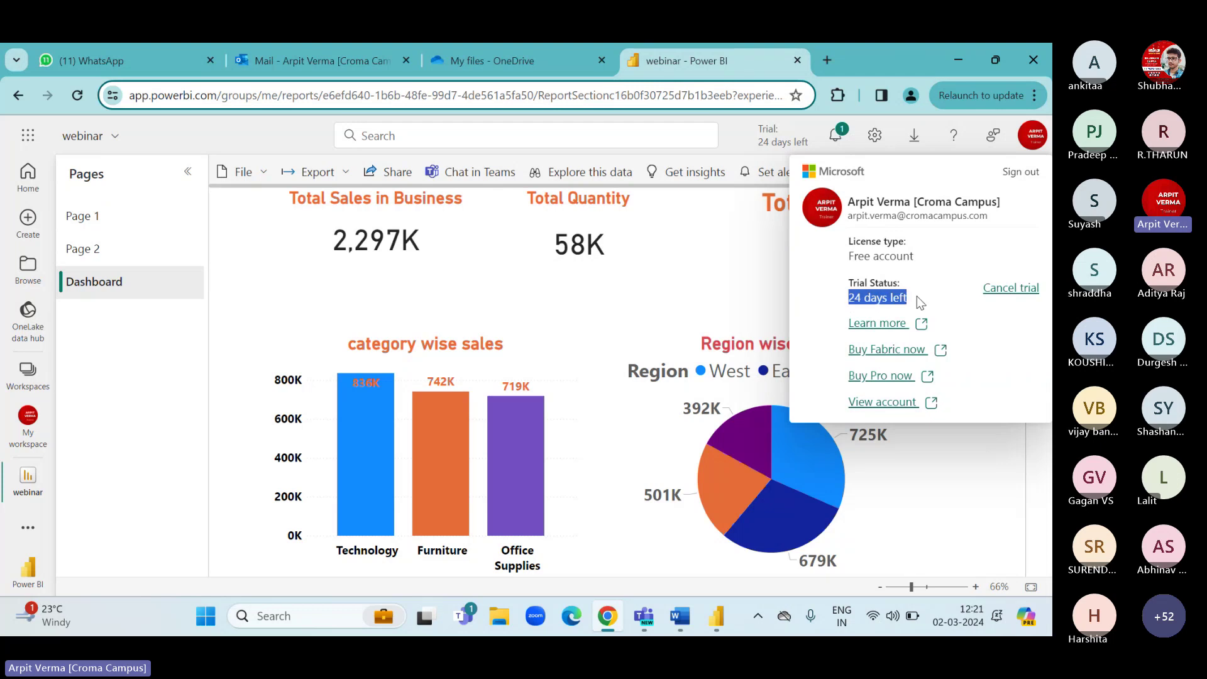
left_click(917, 301)
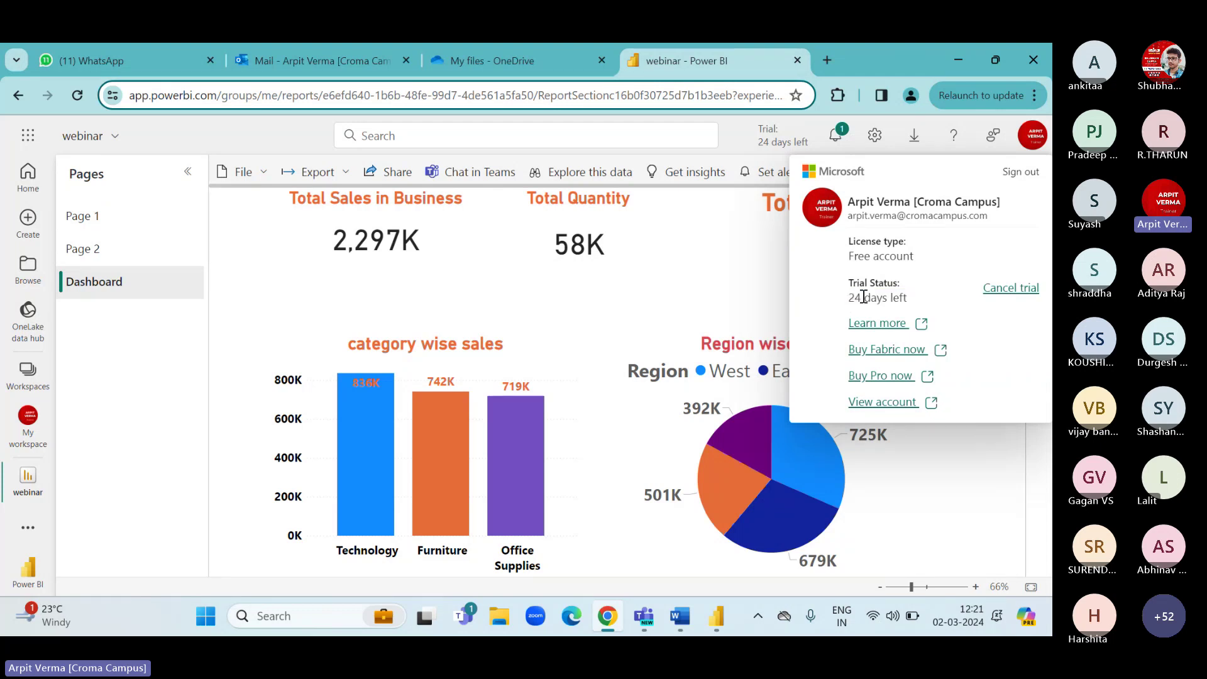
left_click_drag(849, 301, 919, 298)
left_click(918, 297)
left_click(640, 263)
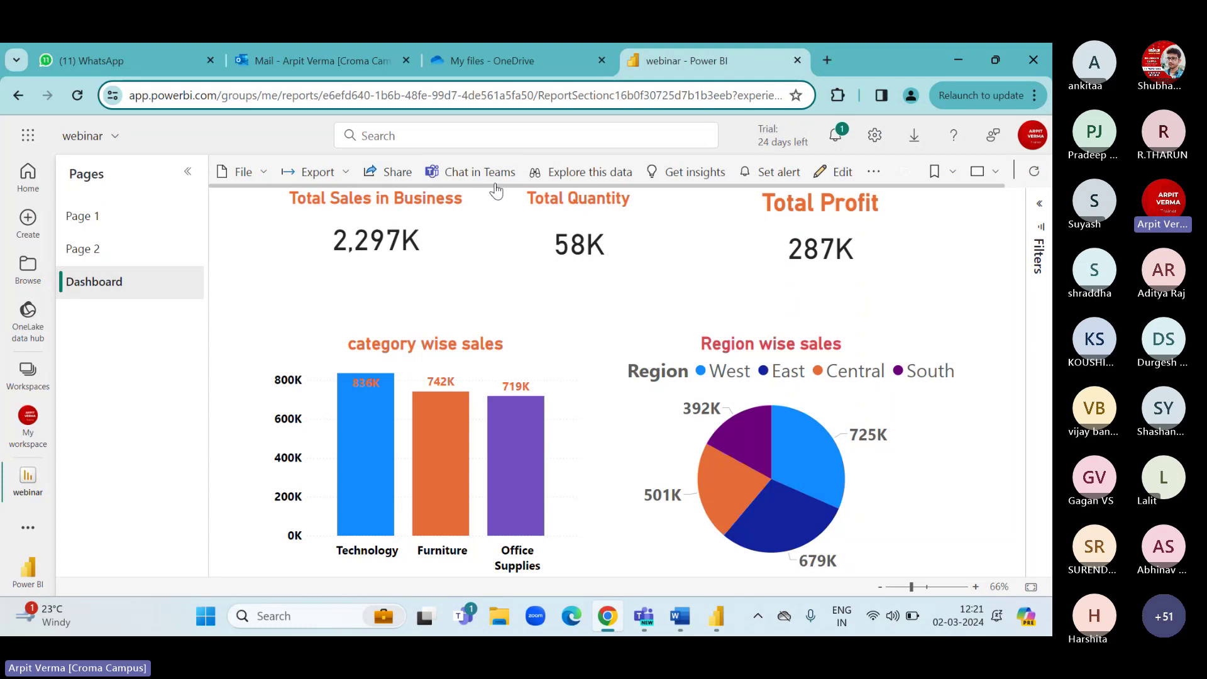
left_click(388, 171)
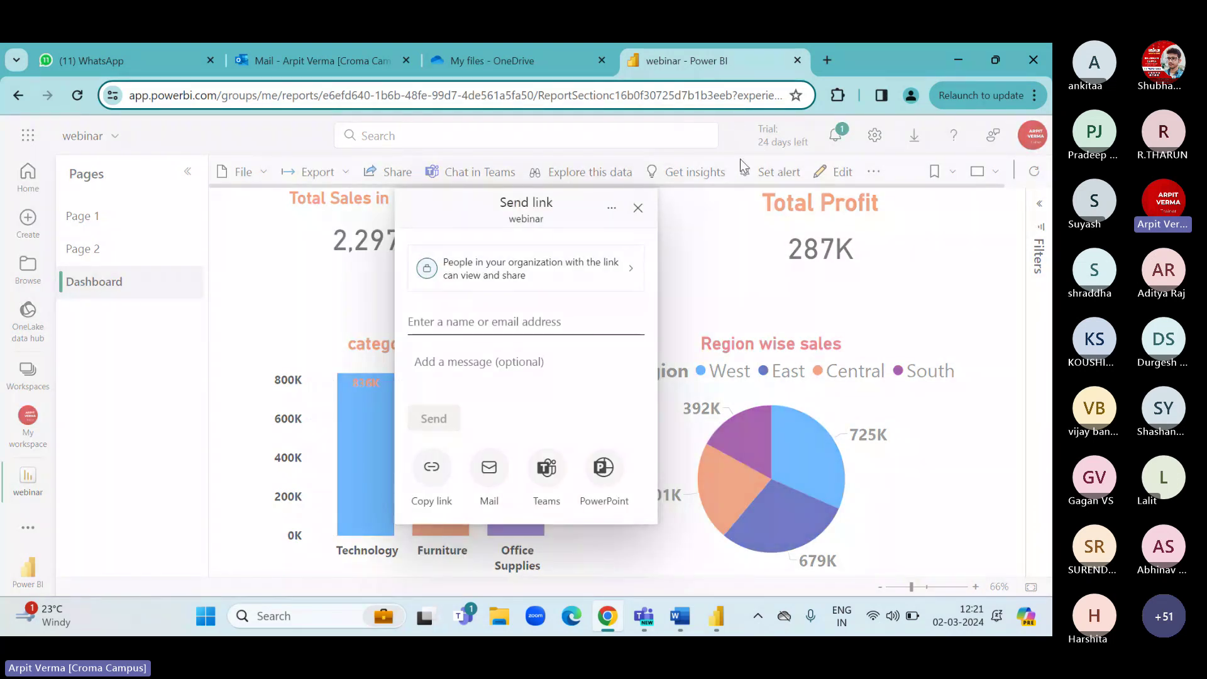
left_click(463, 321)
left_click(638, 208)
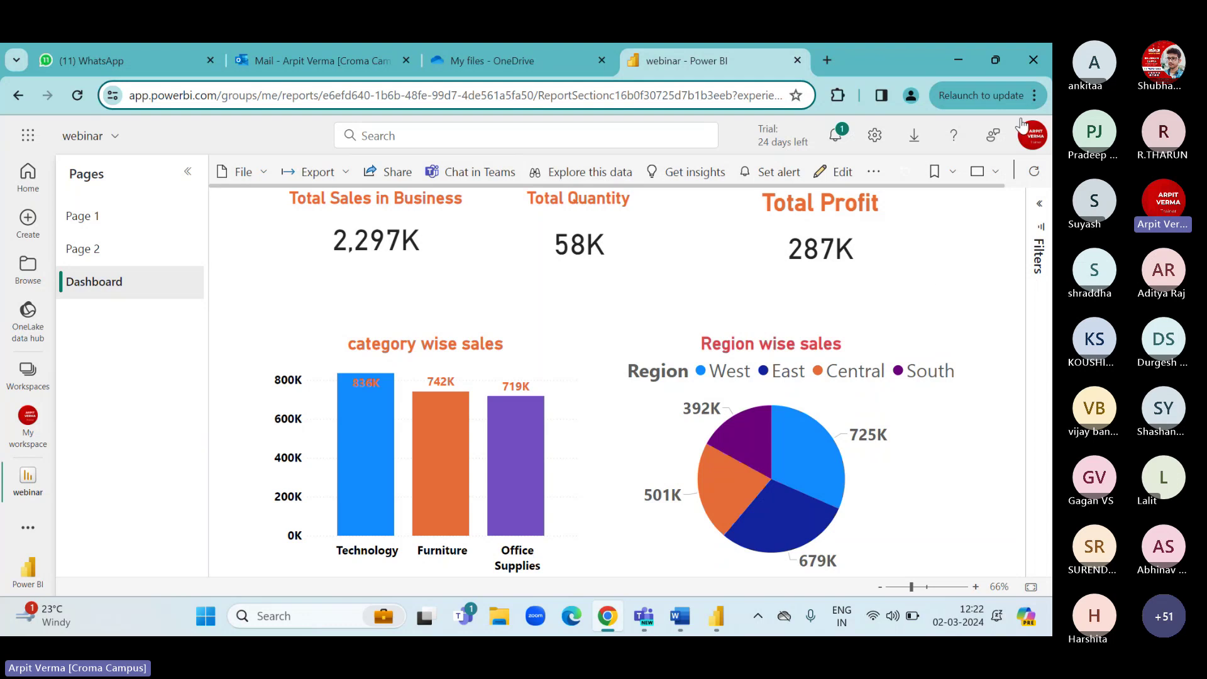
left_click(1031, 134)
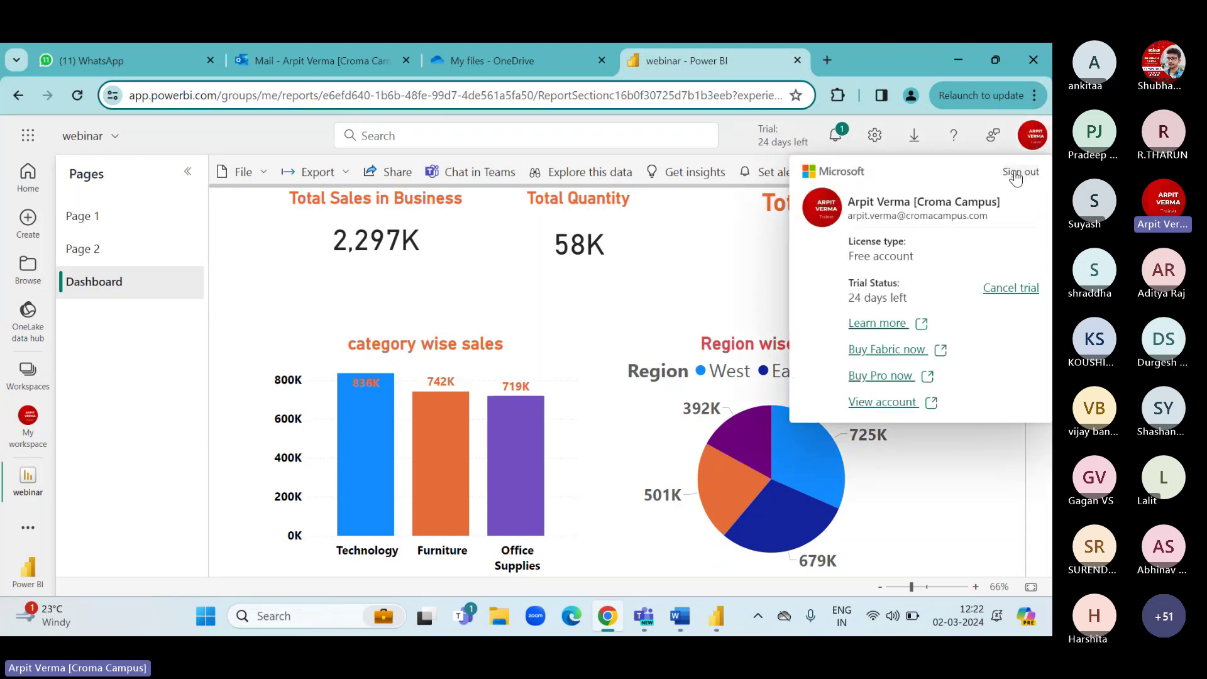
left_click(616, 279)
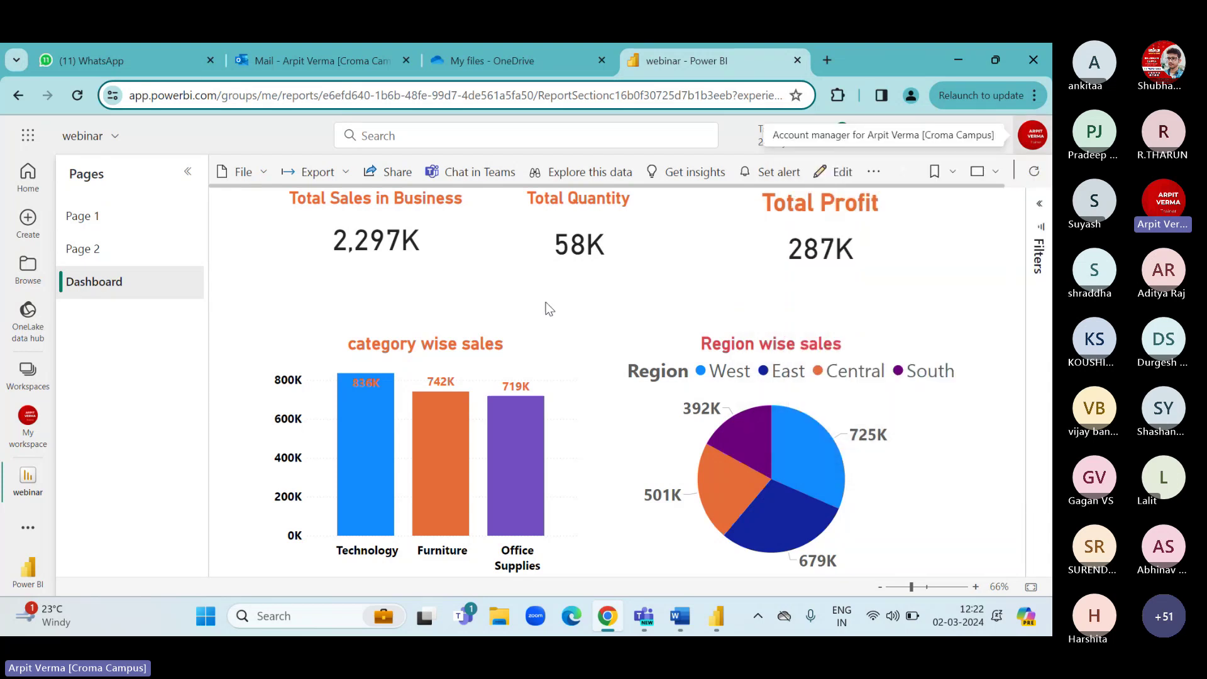
Bring Power BI Desktop forward and browse the Model view, Get data and Transform data menus.
left_click(963, 58)
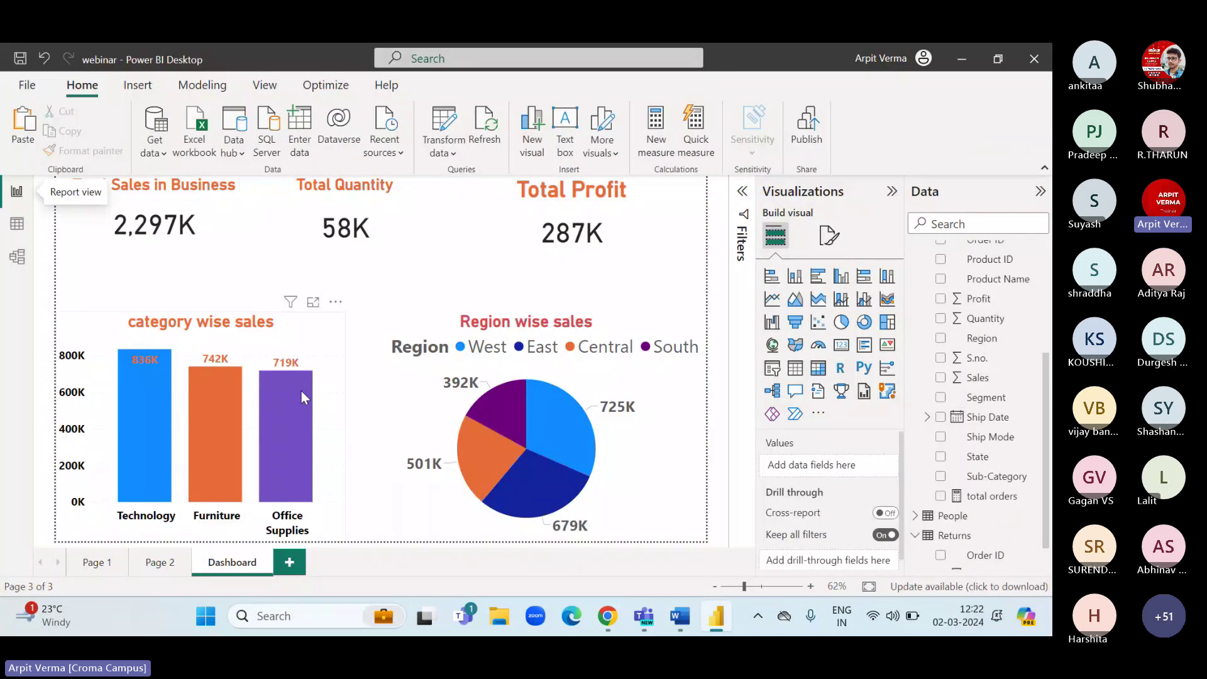
left_click(18, 255)
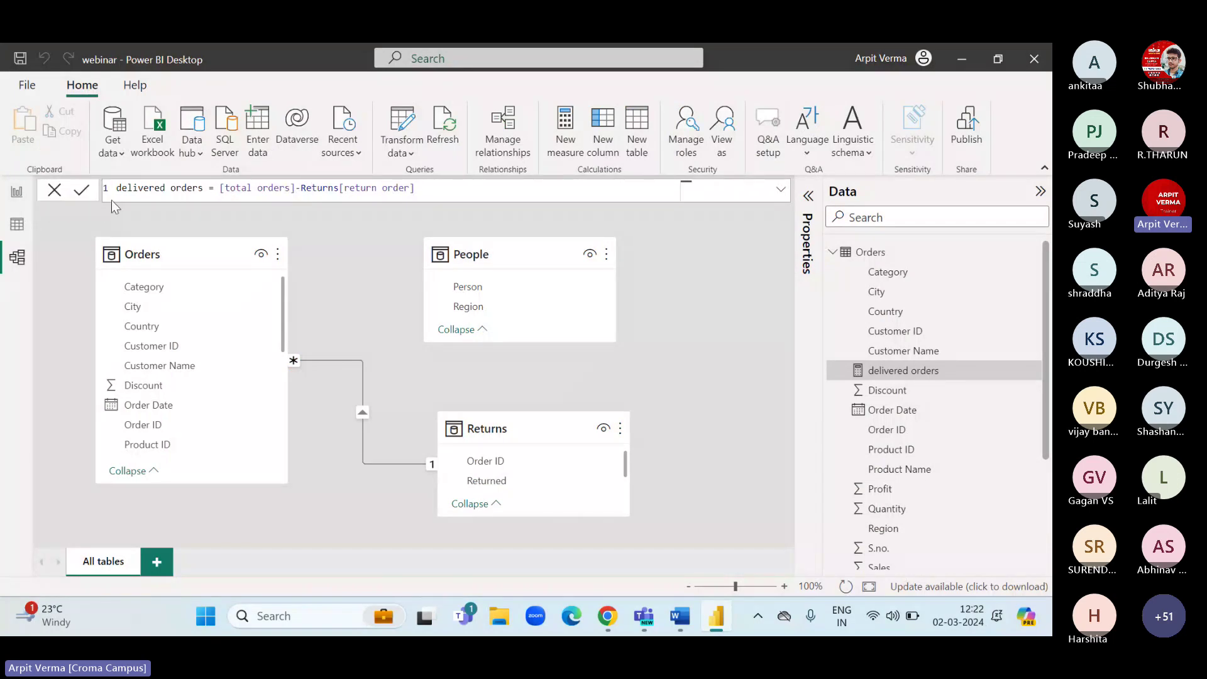
left_click(18, 191)
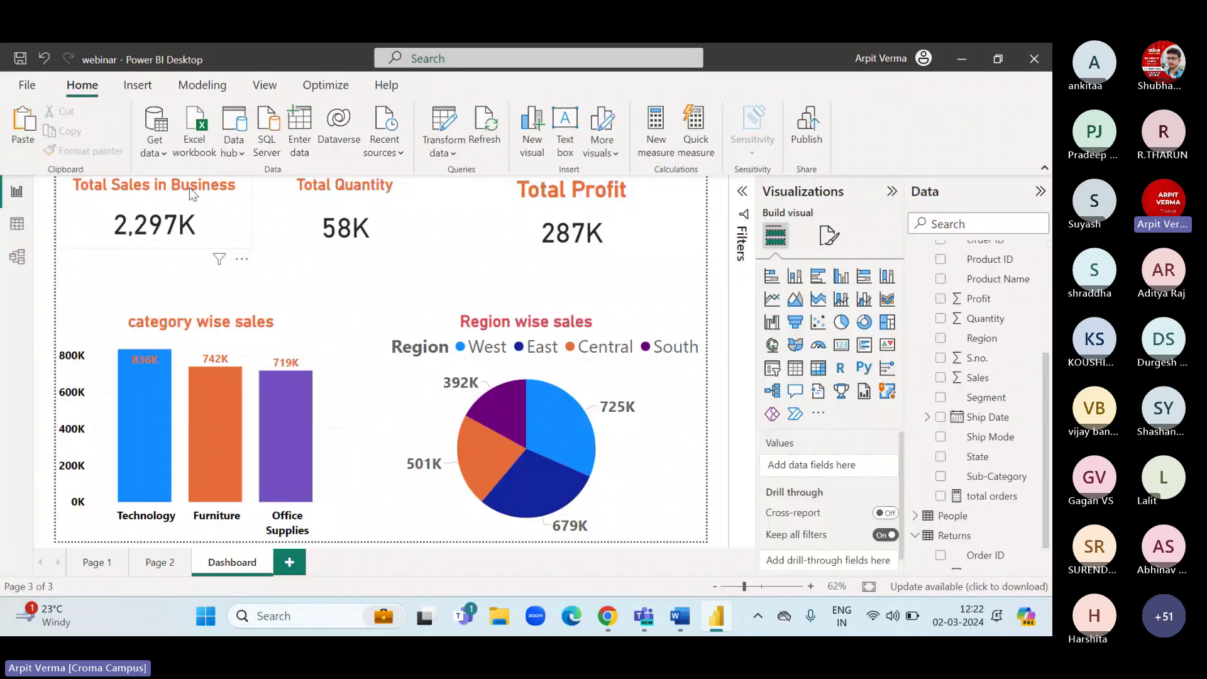
left_click(151, 154)
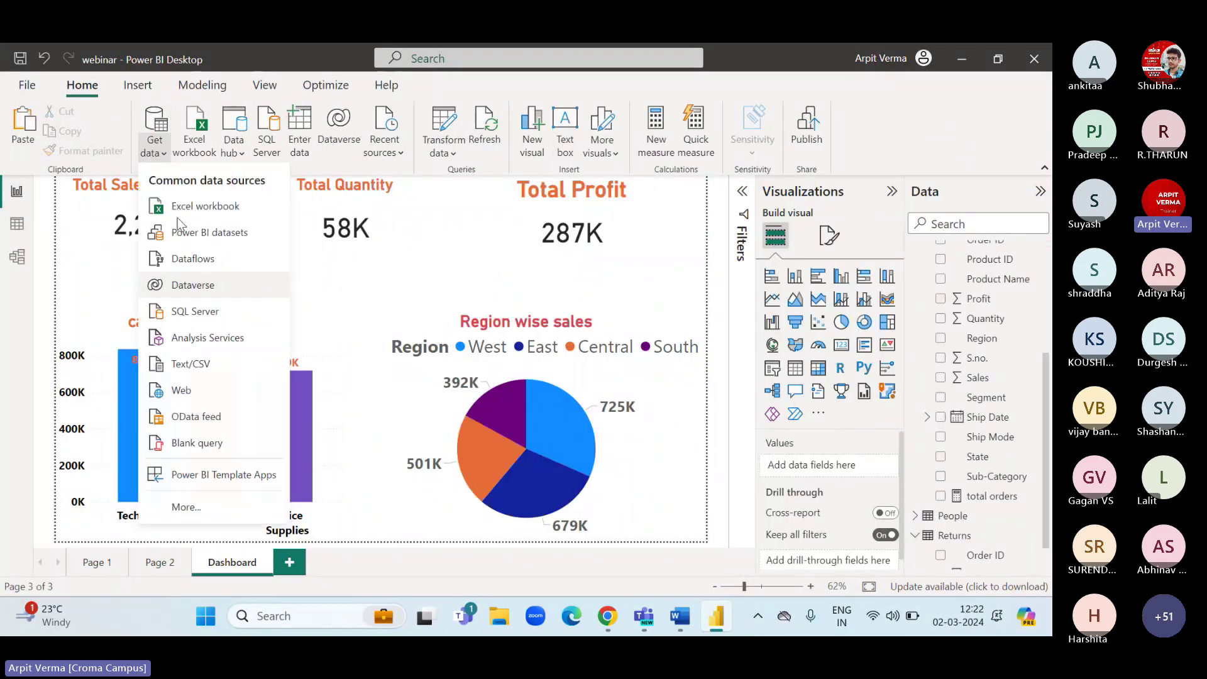
left_click(301, 276)
left_click(446, 153)
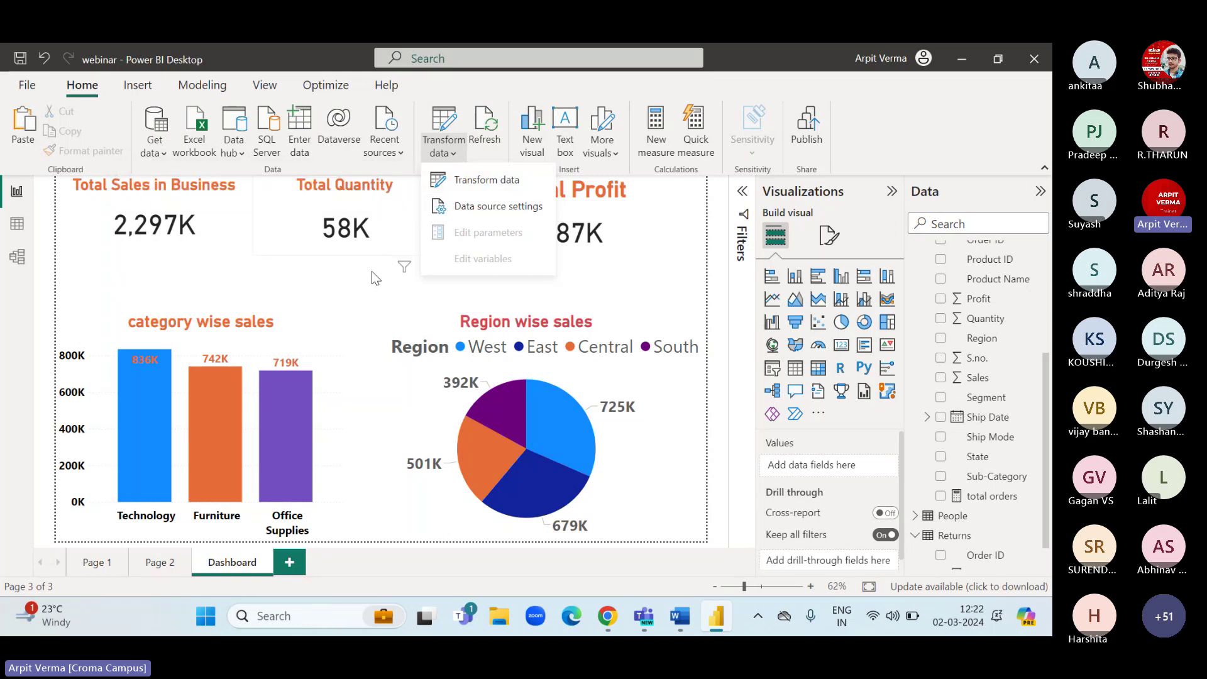
left_click(356, 289)
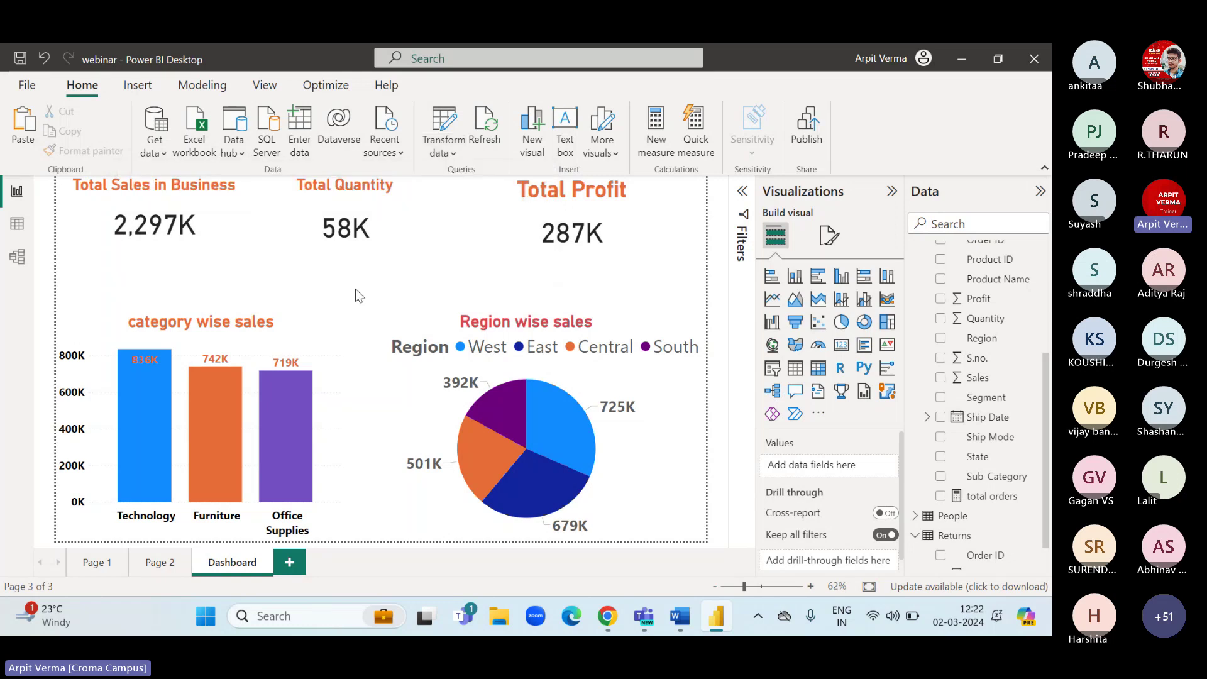
Go to Page 2 and cycle through the Model, Data and Report views.
left_click(160, 562)
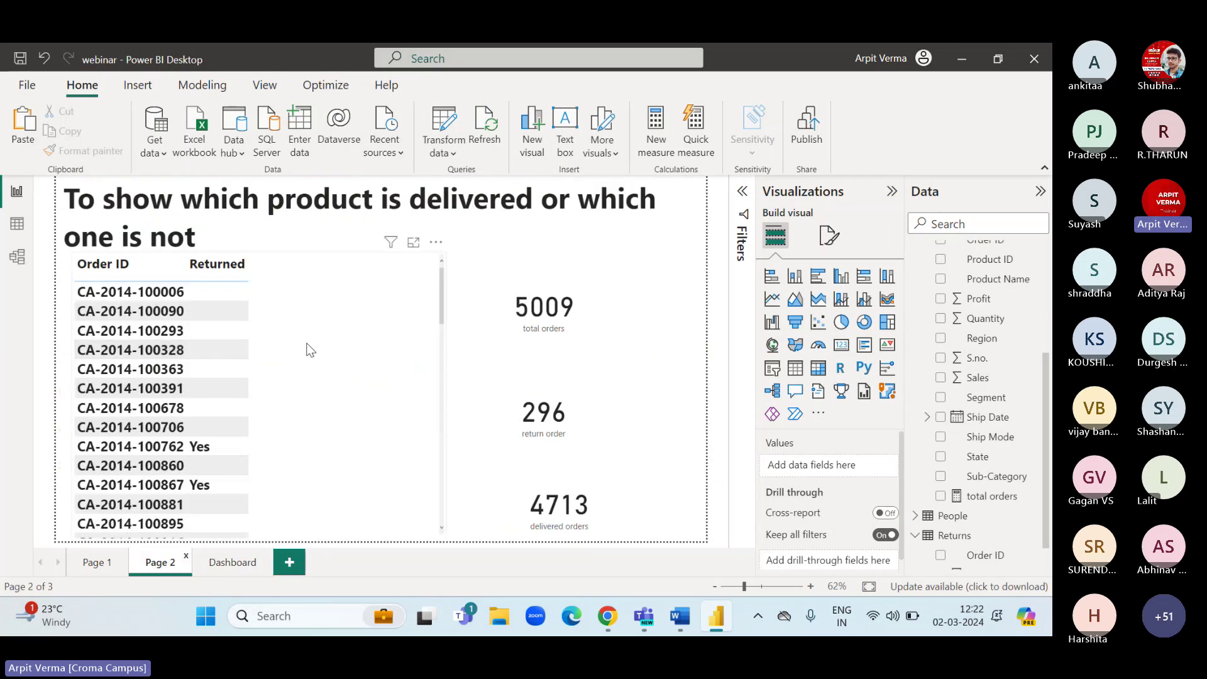
left_click(15, 260)
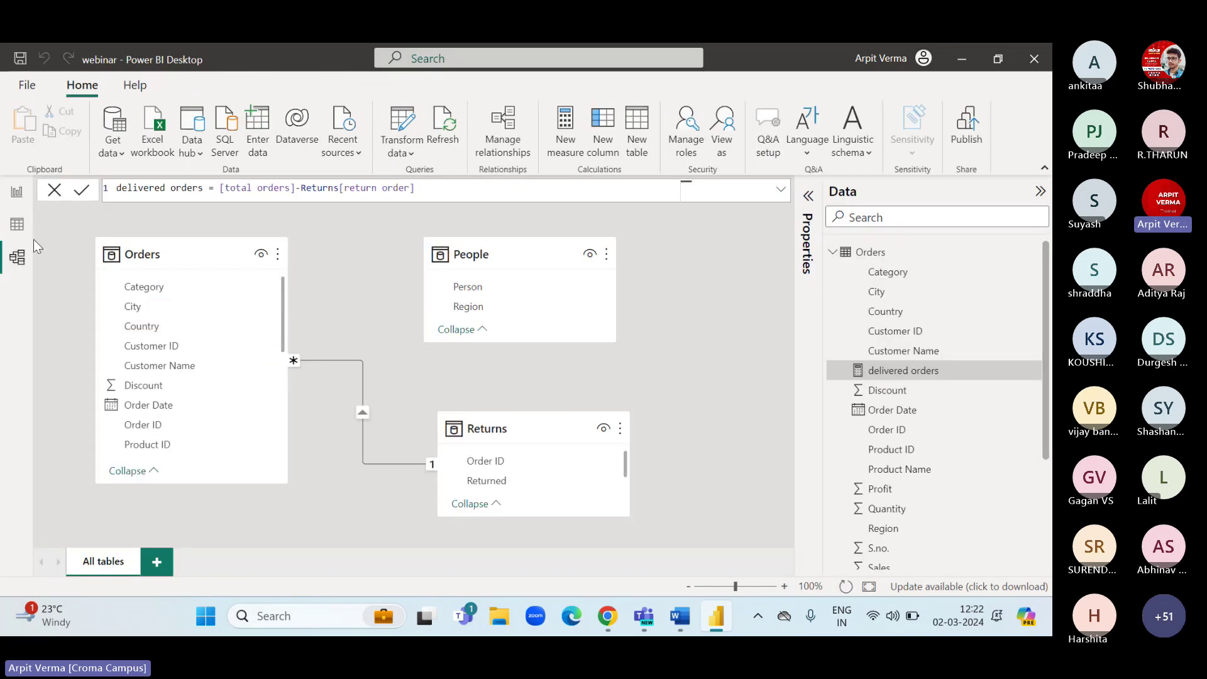
left_click(18, 194)
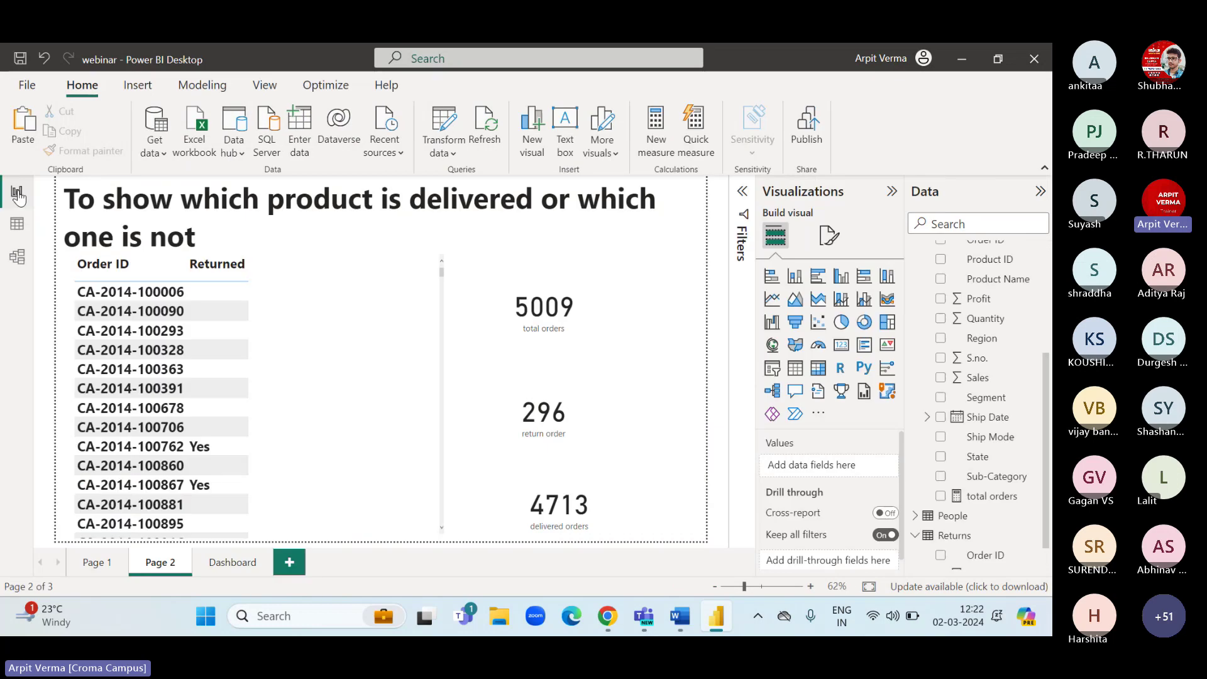
left_click(17, 224)
left_click(17, 256)
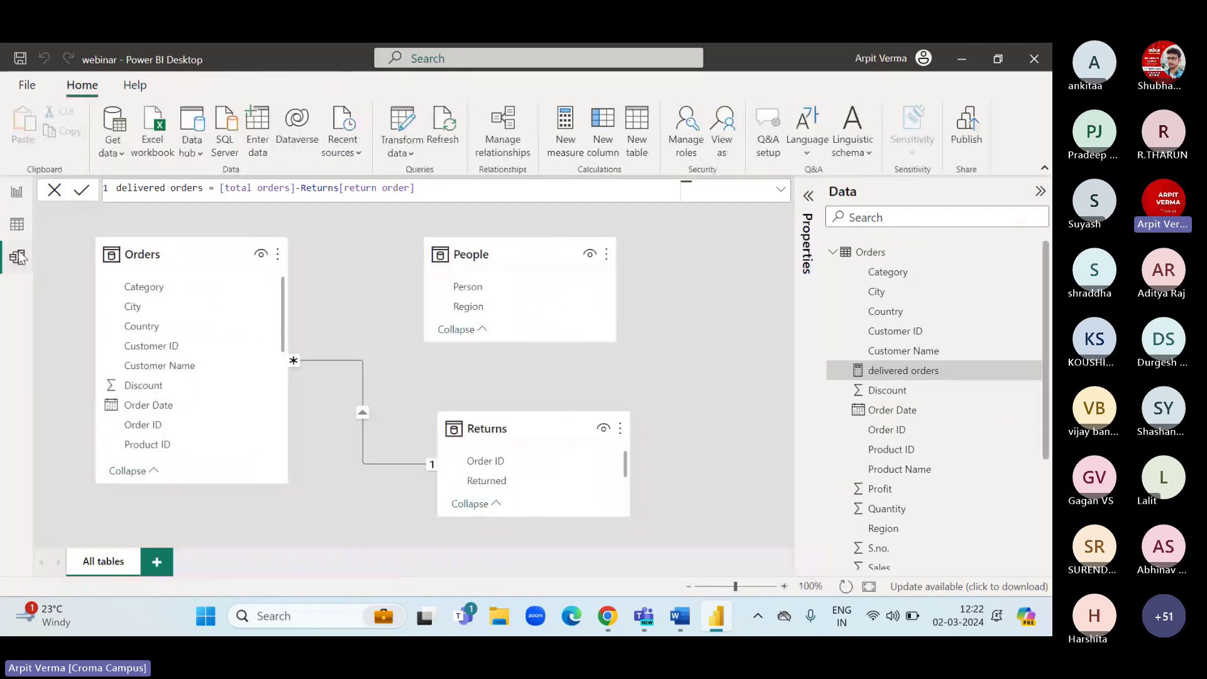
left_click(17, 193)
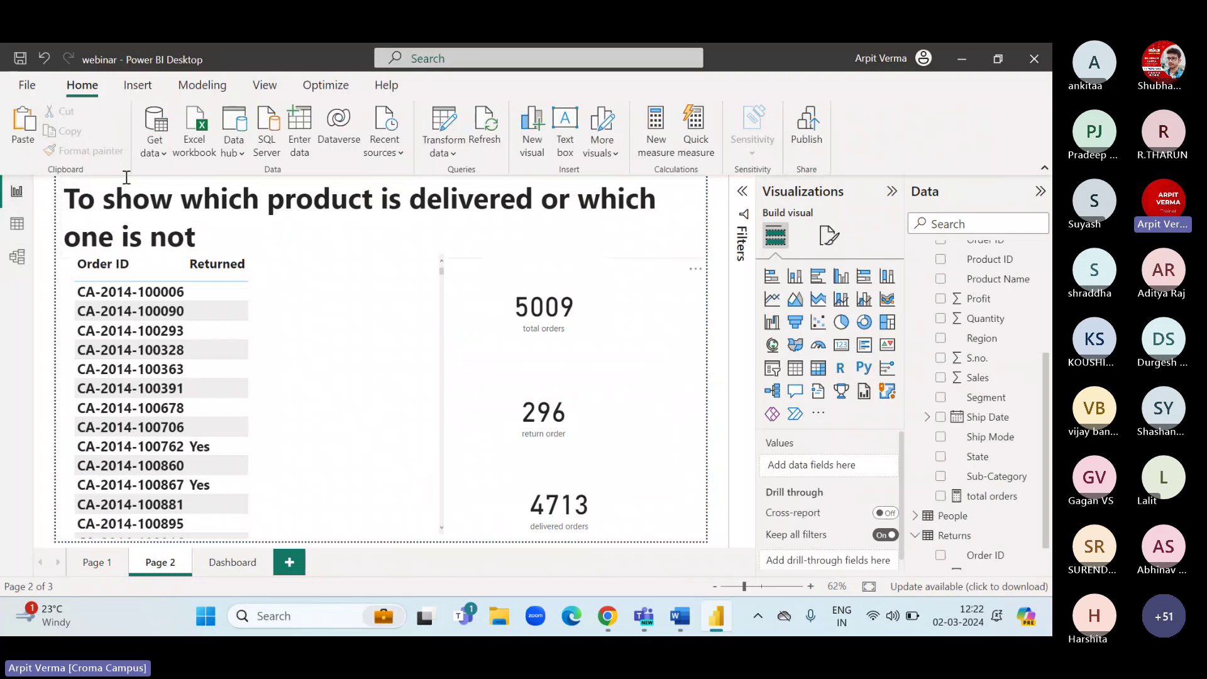
Check the Get data and Transform data menus, return to the Dashboard page, and sign out.
left_click(157, 151)
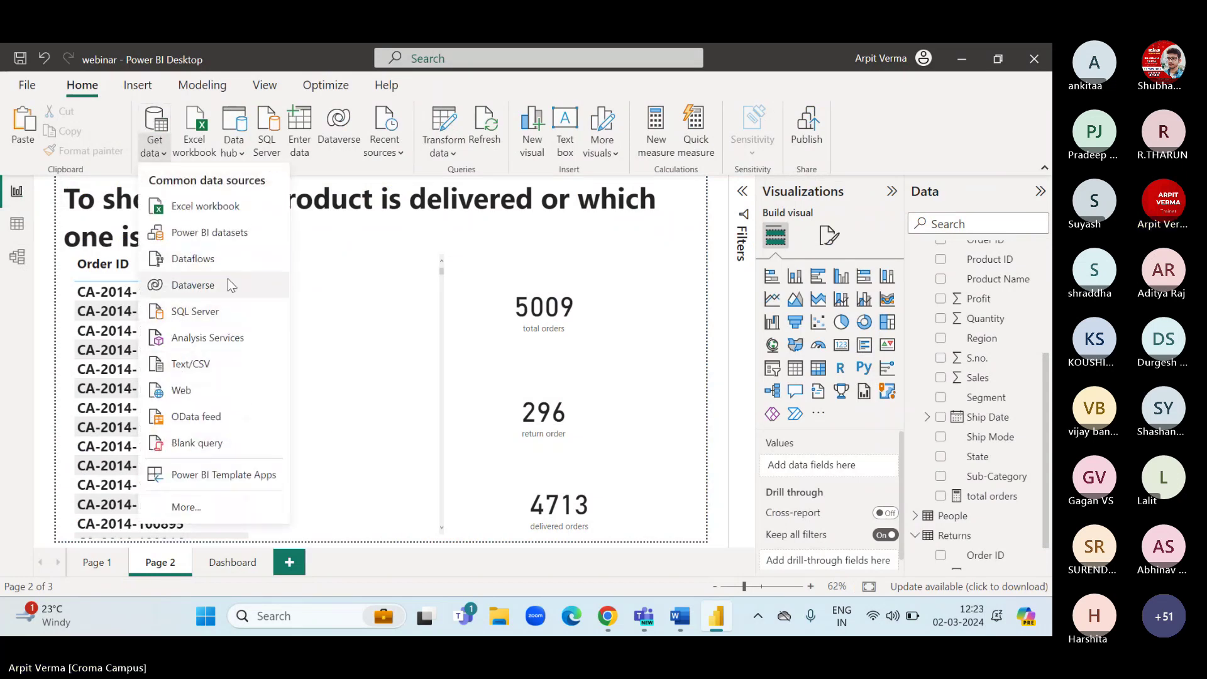
left_click(439, 154)
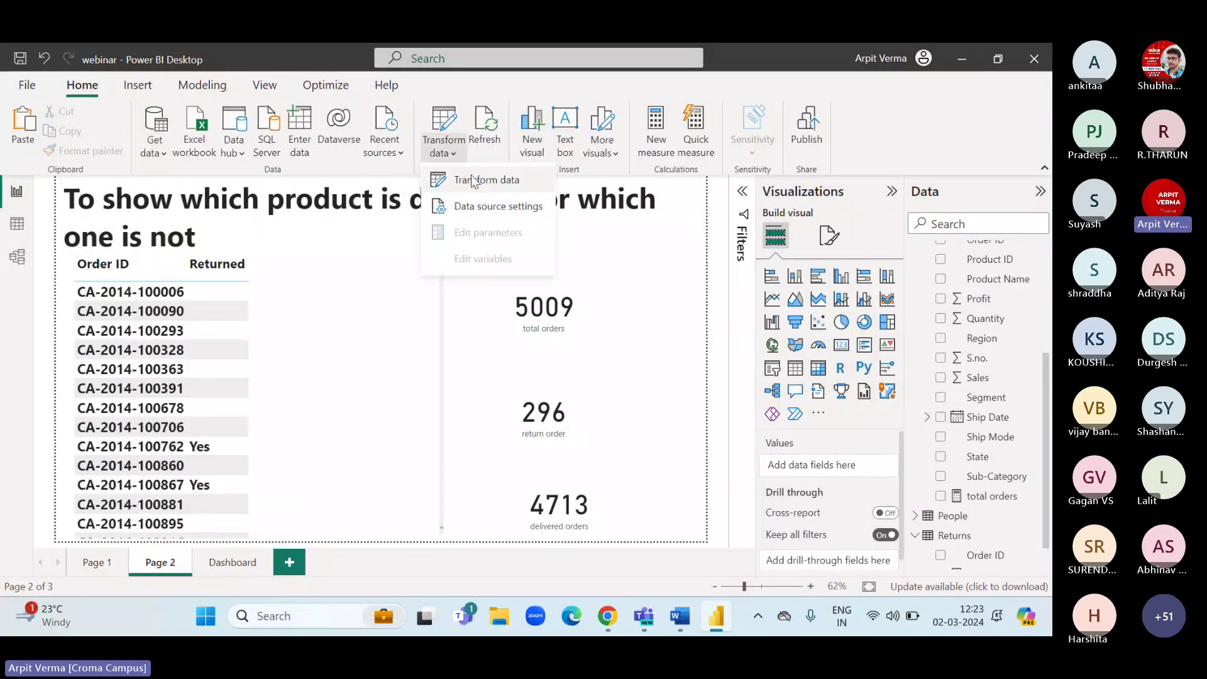
left_click(382, 235)
left_click(382, 234)
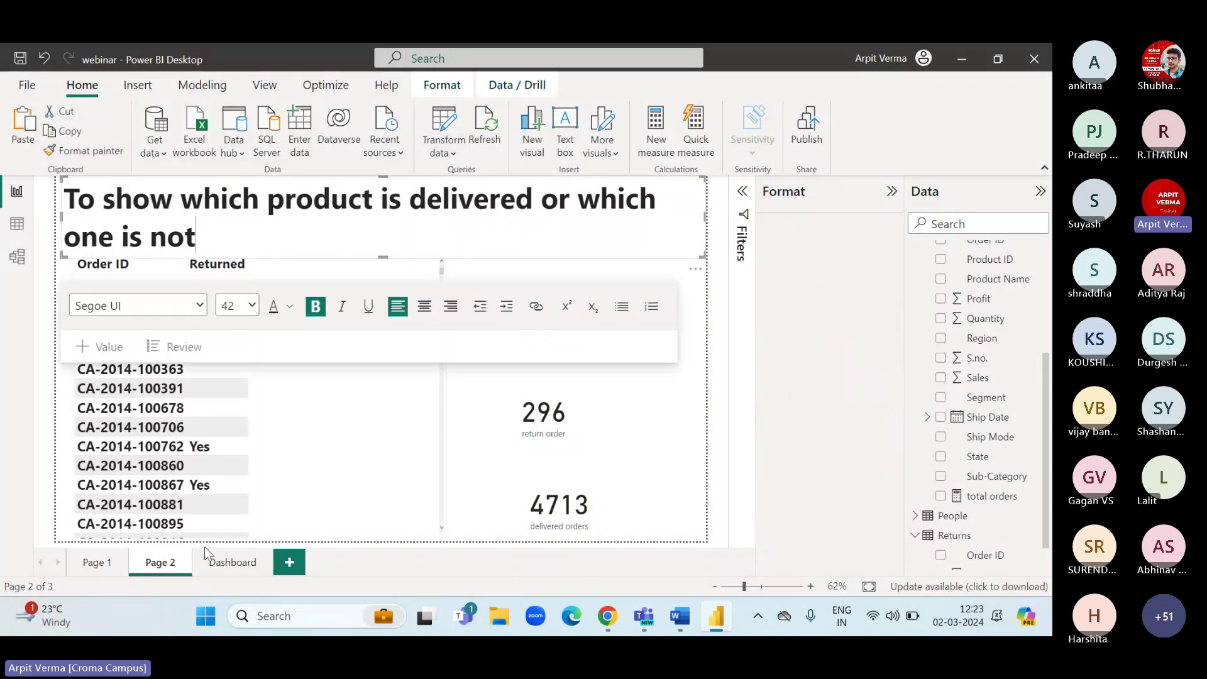
left_click(210, 561)
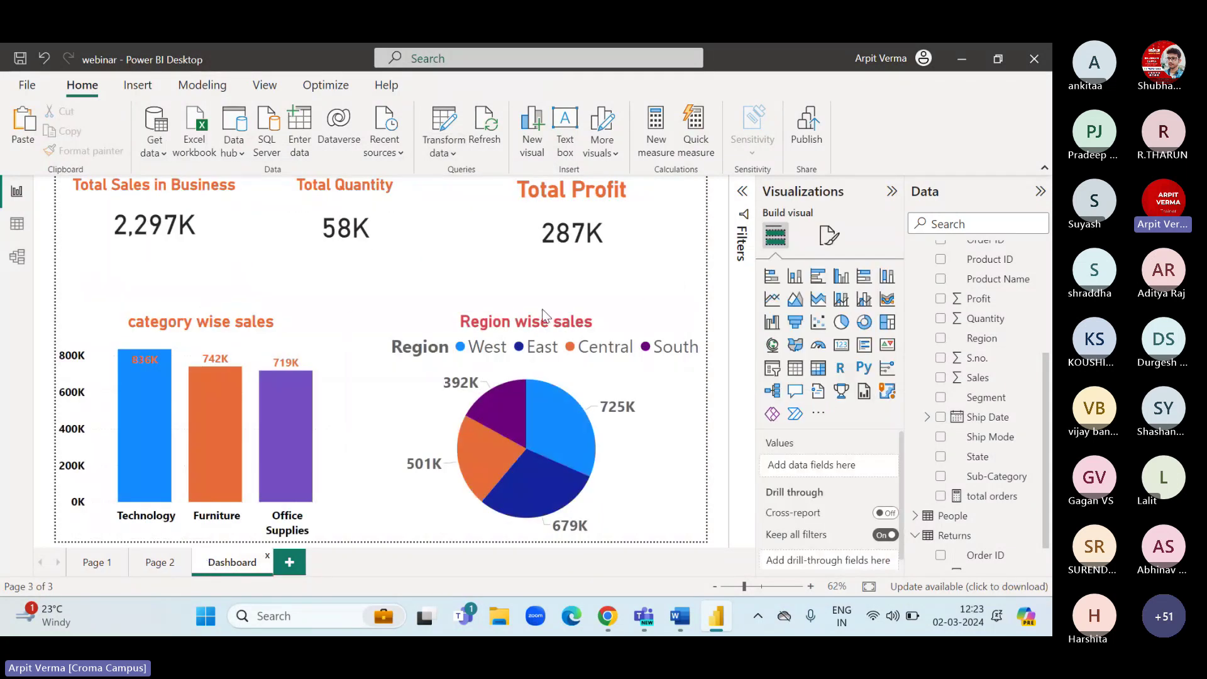
left_click(922, 58)
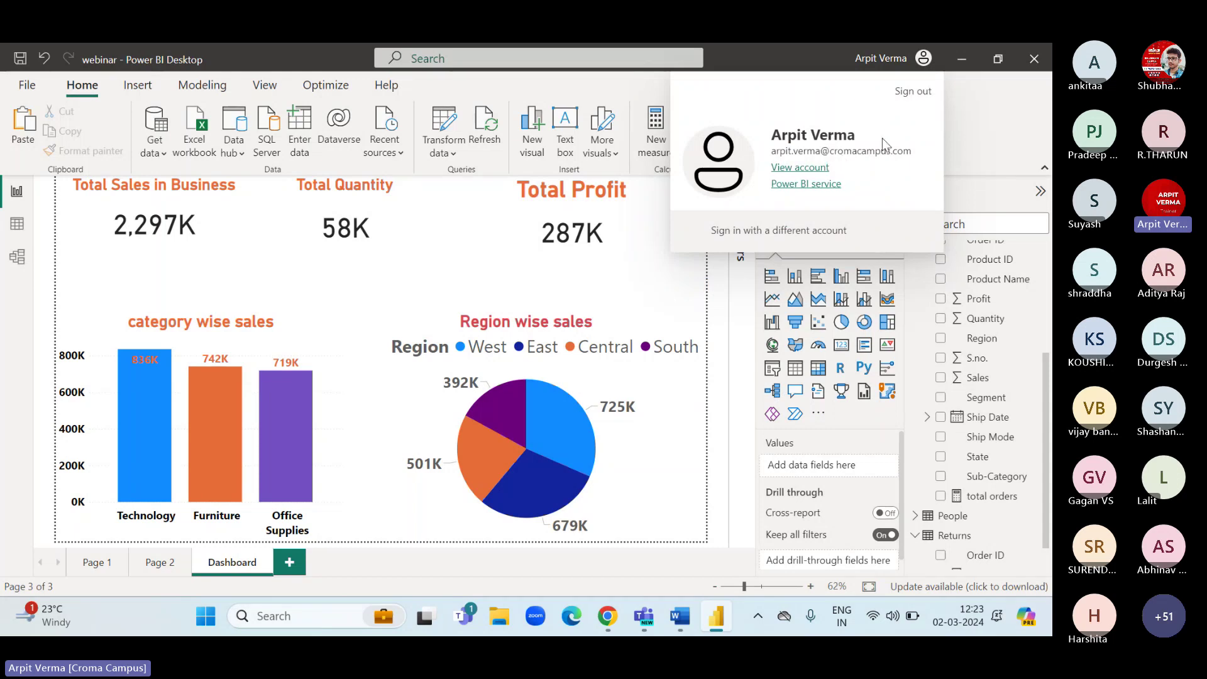
left_click(912, 92)
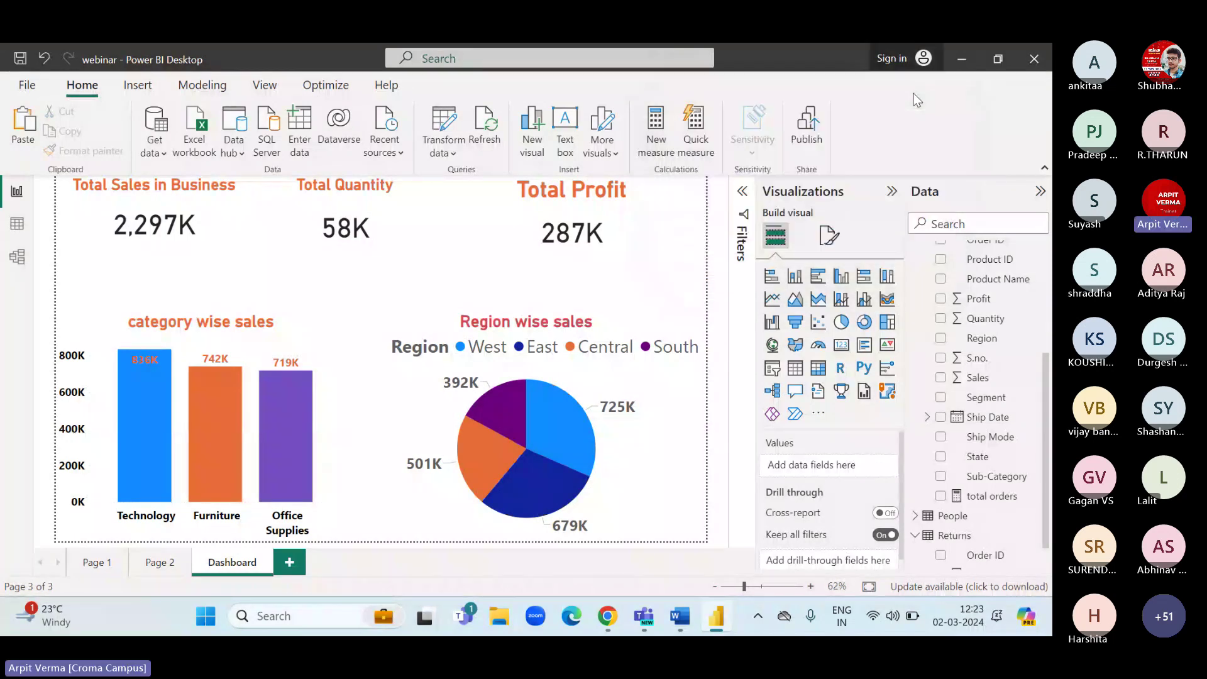
Minimise Power BI Desktop and restore the browser showing the published webinar report.
left_click(962, 58)
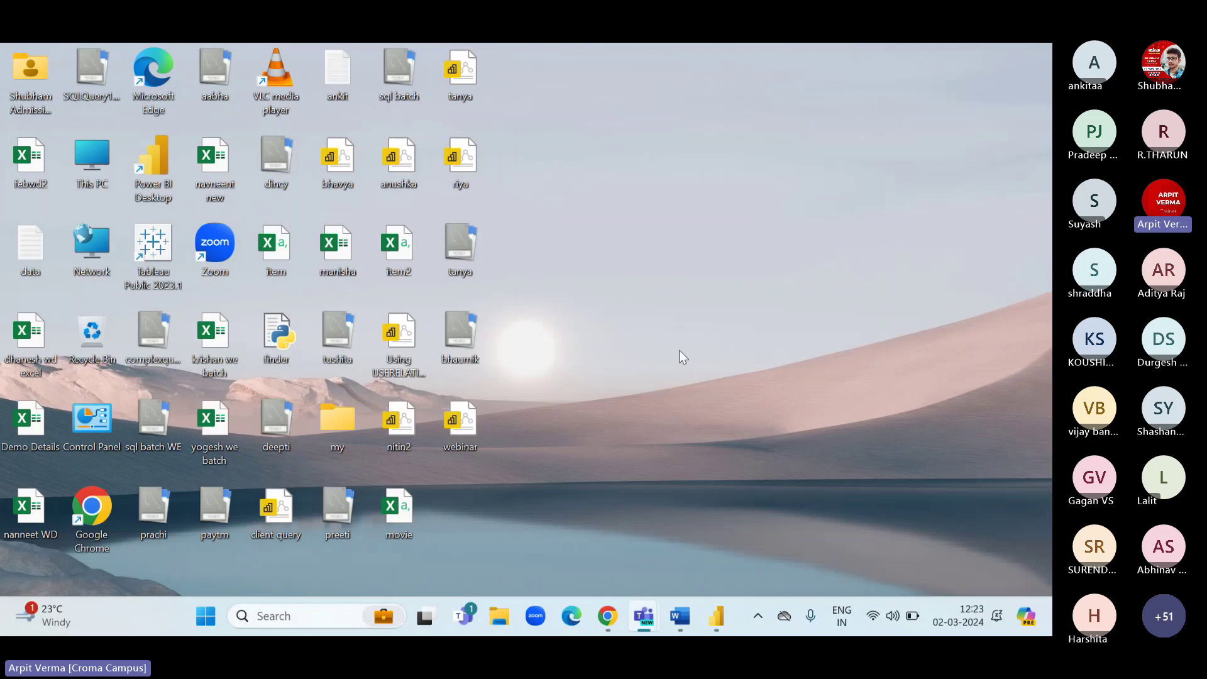
left_click(607, 616)
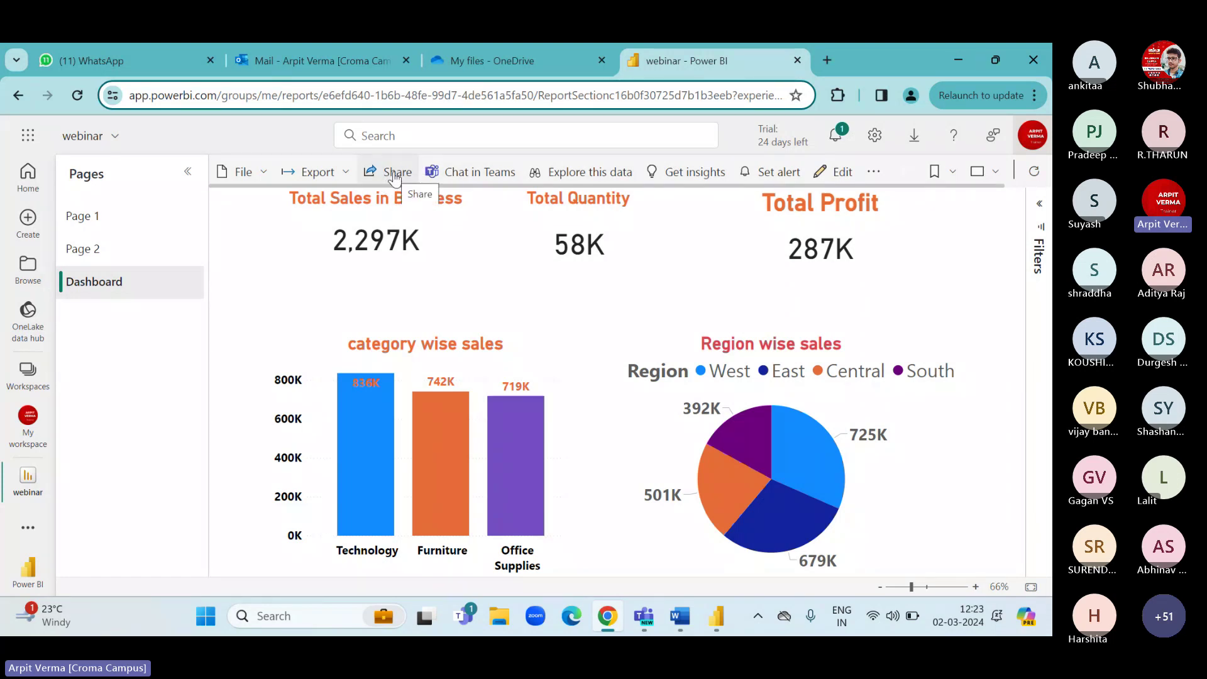
Clear all notifications in the Notifications pane and close the emptied pane.
left_click(835, 135)
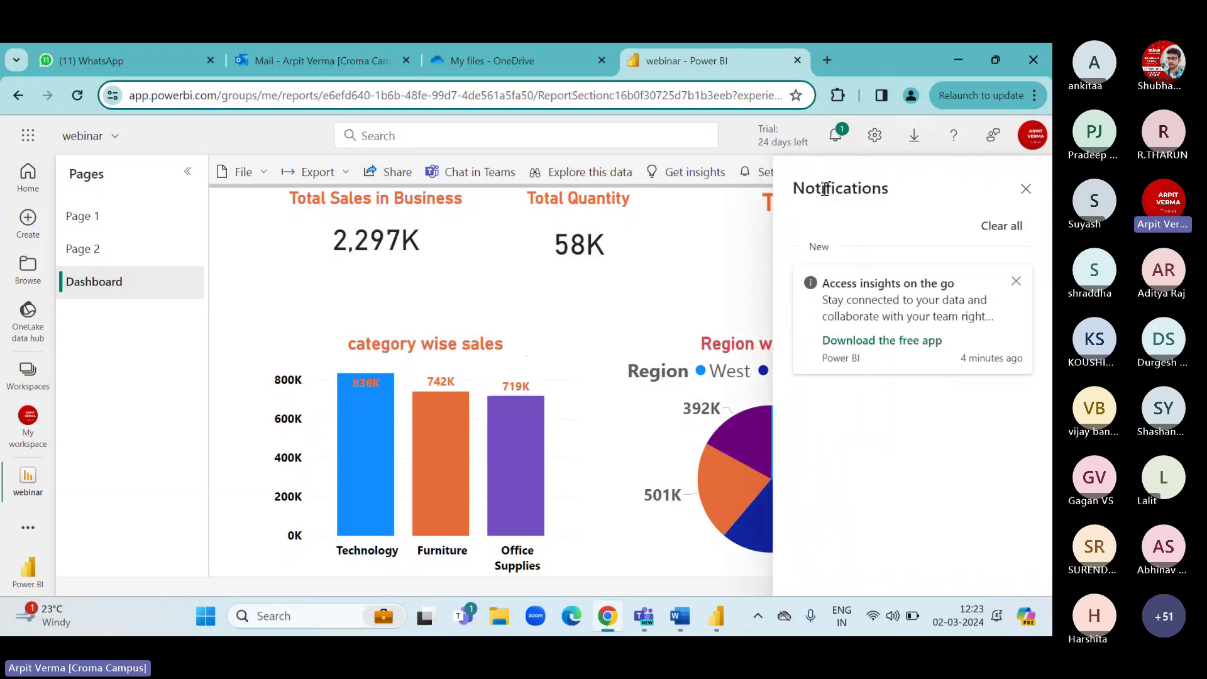
left_click(1024, 188)
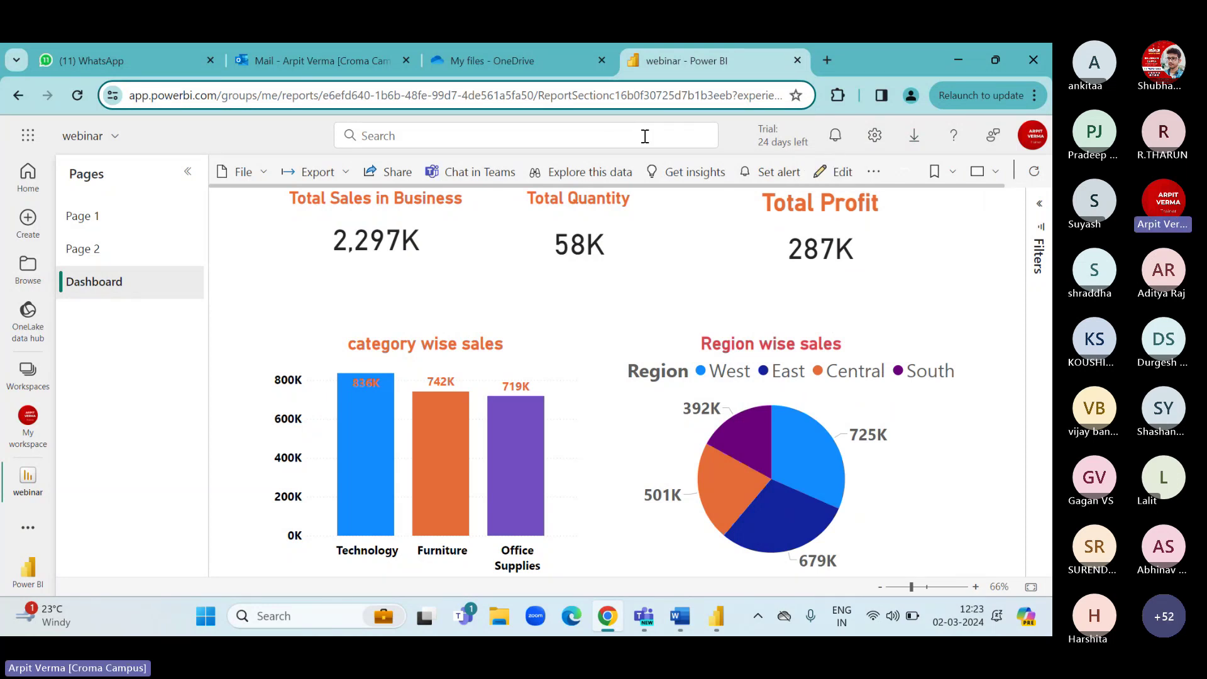
left_click(834, 135)
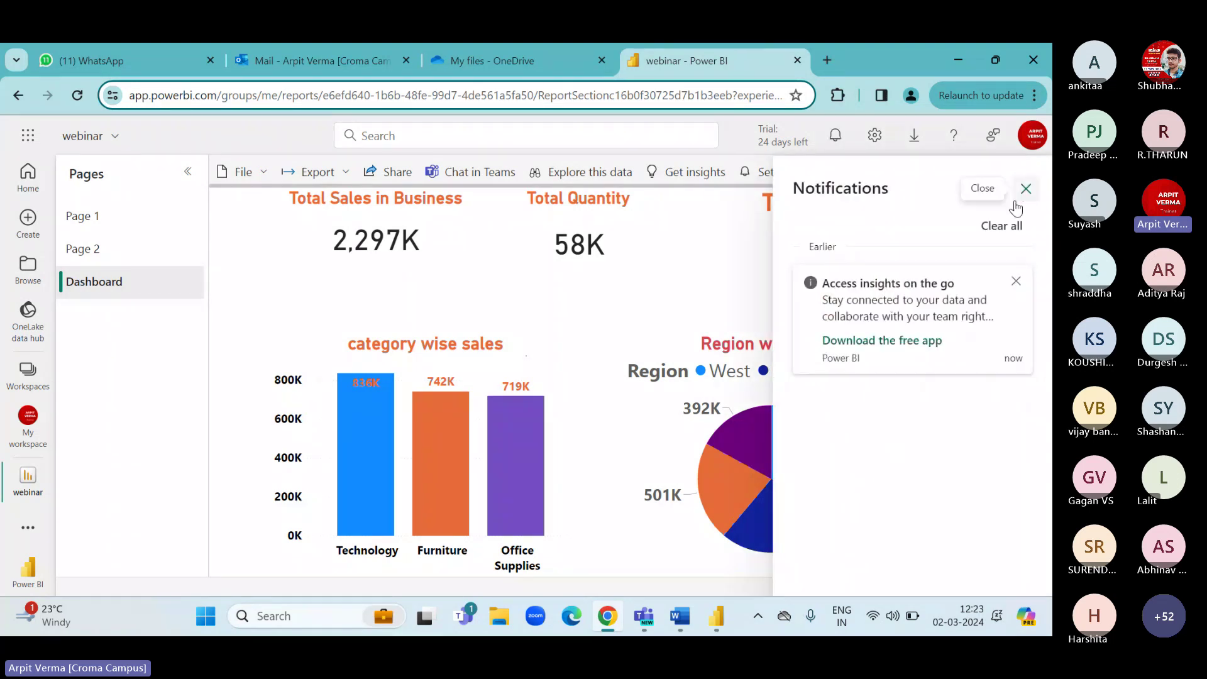
left_click(1003, 226)
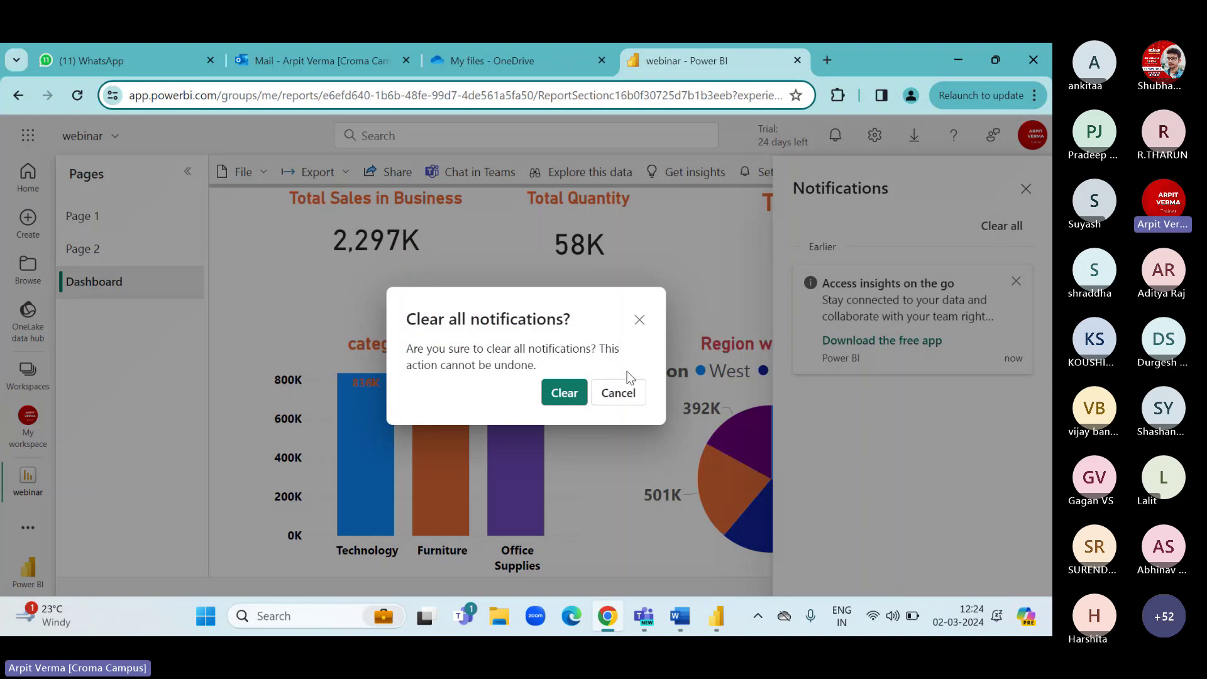
left_click(562, 391)
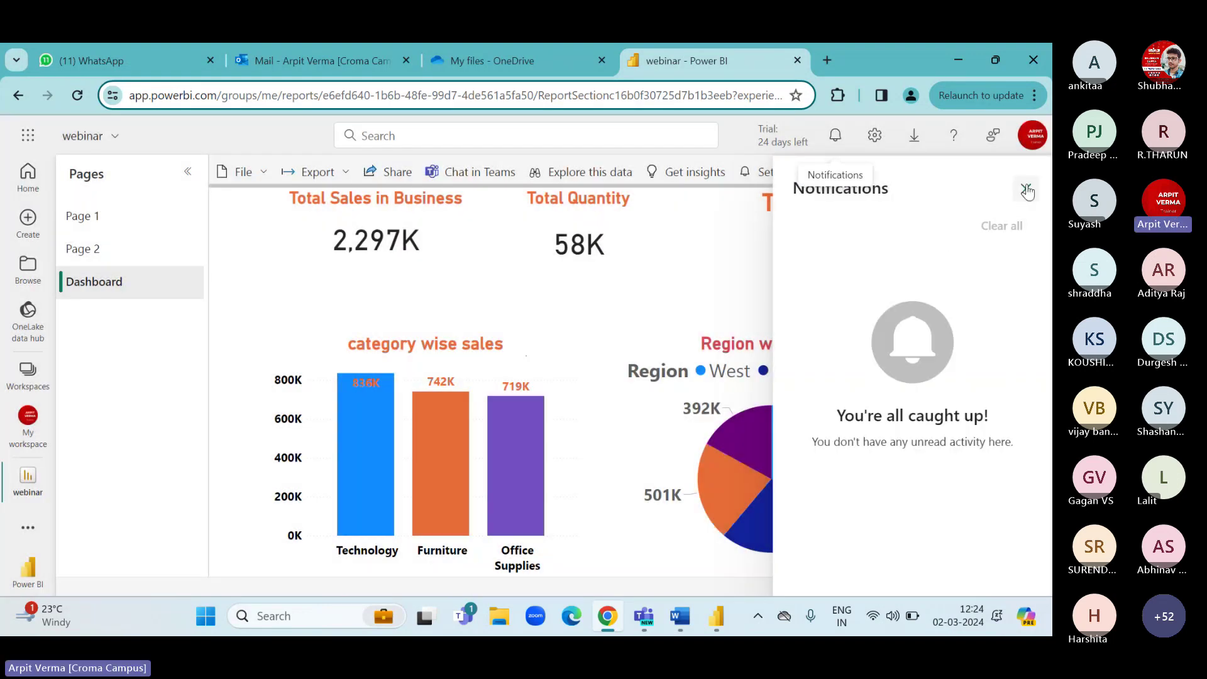
left_click(1025, 189)
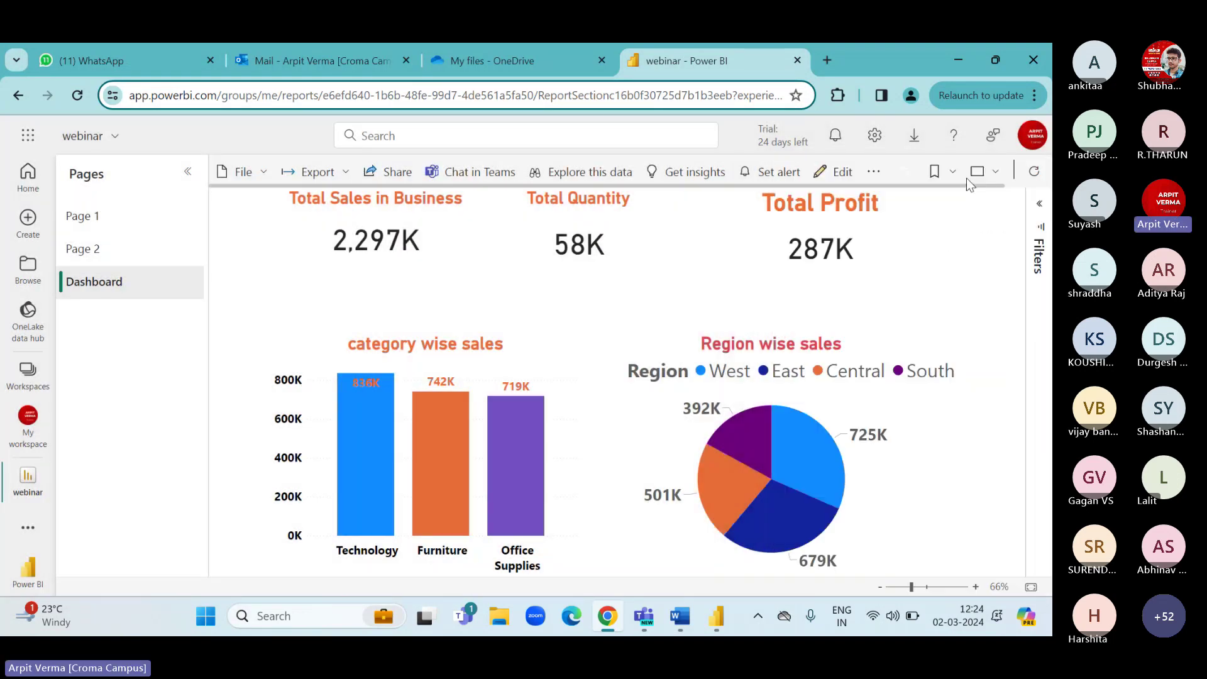
Open and close the Download tools menu and the account details panel.
left_click(913, 135)
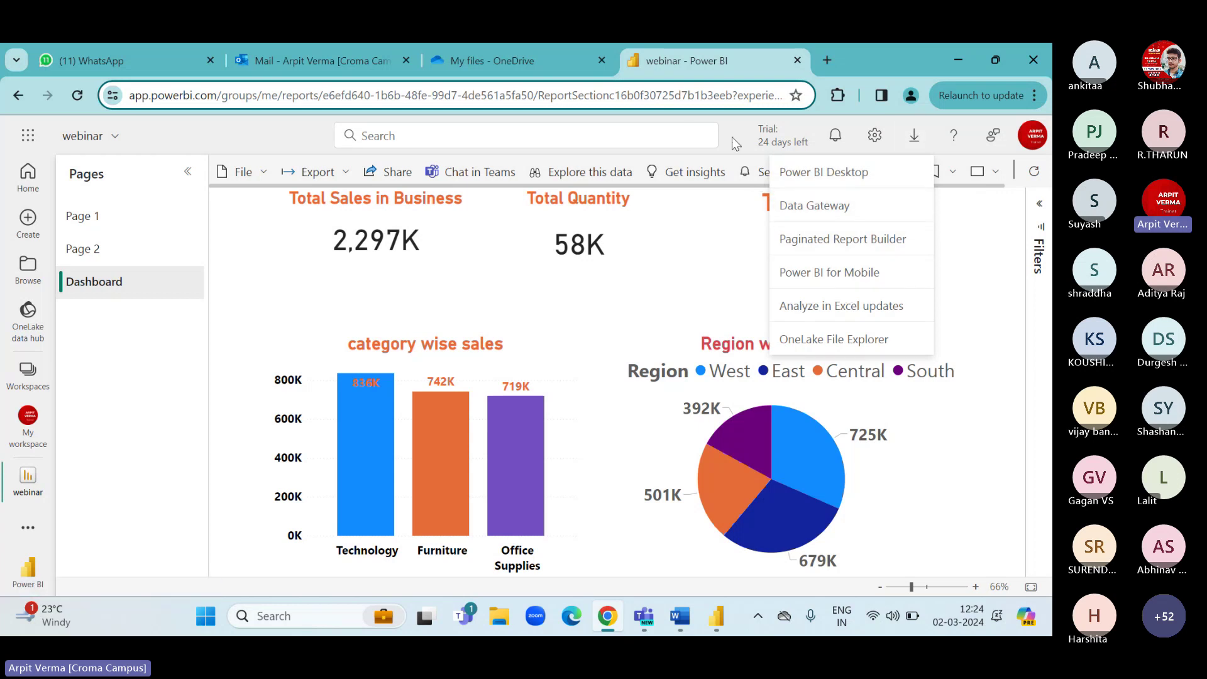
left_click(914, 136)
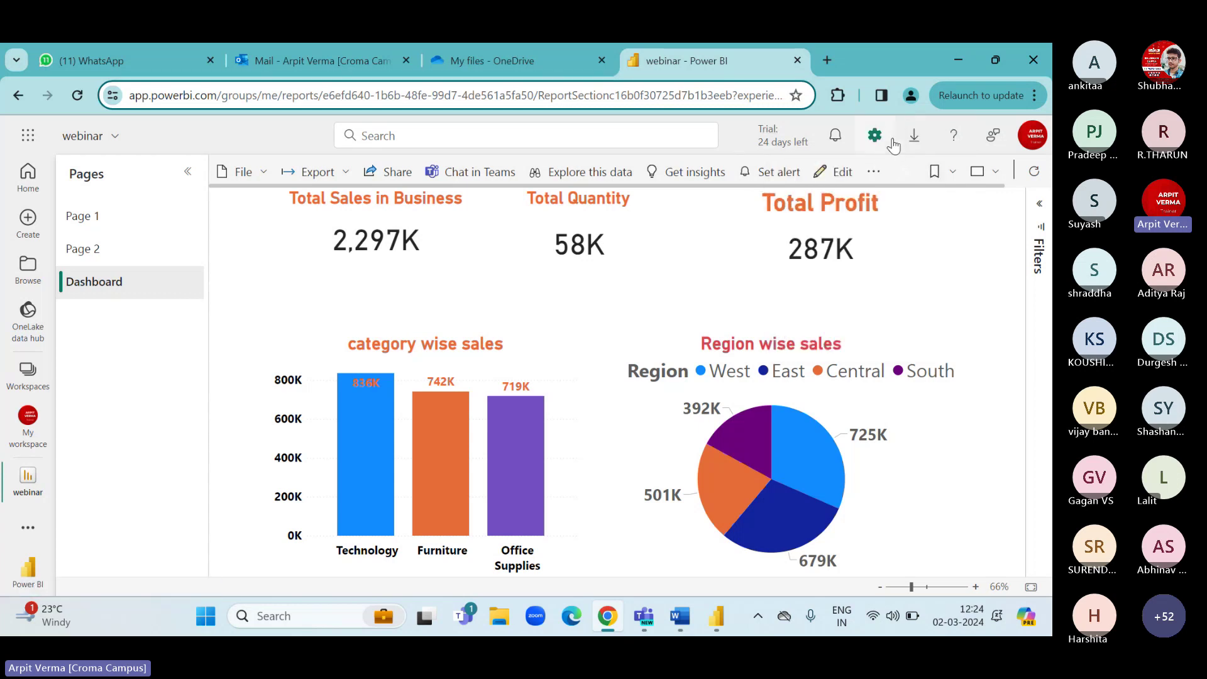
left_click(1031, 135)
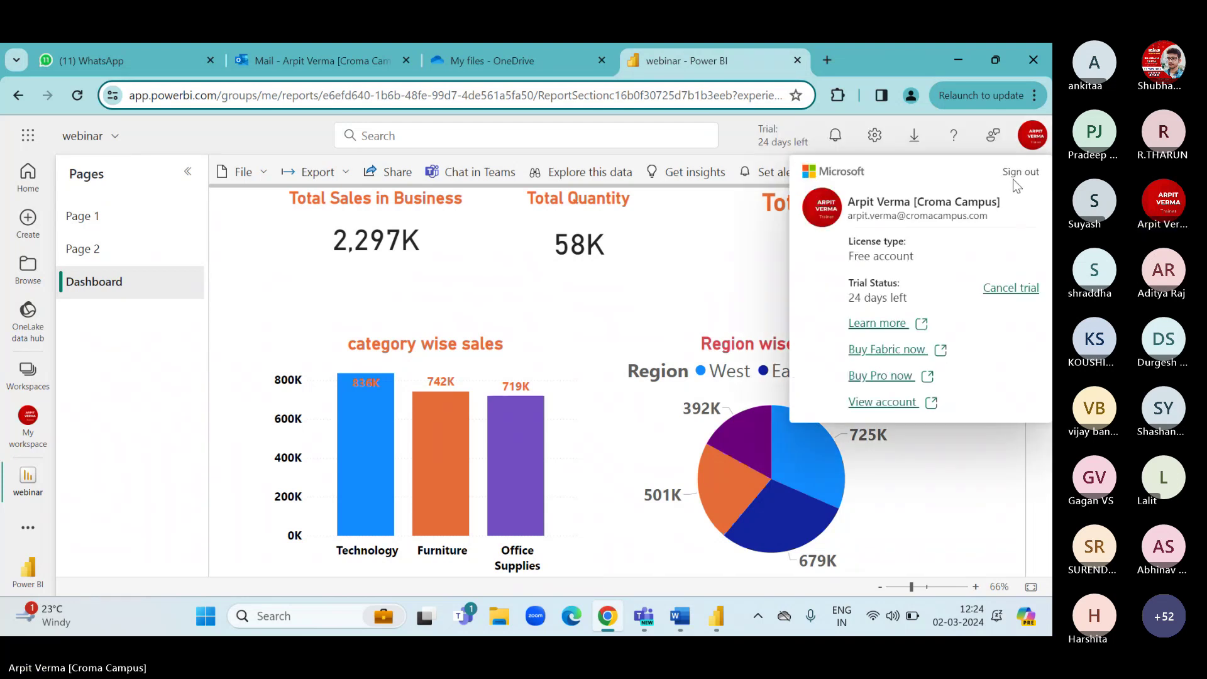
left_click(735, 141)
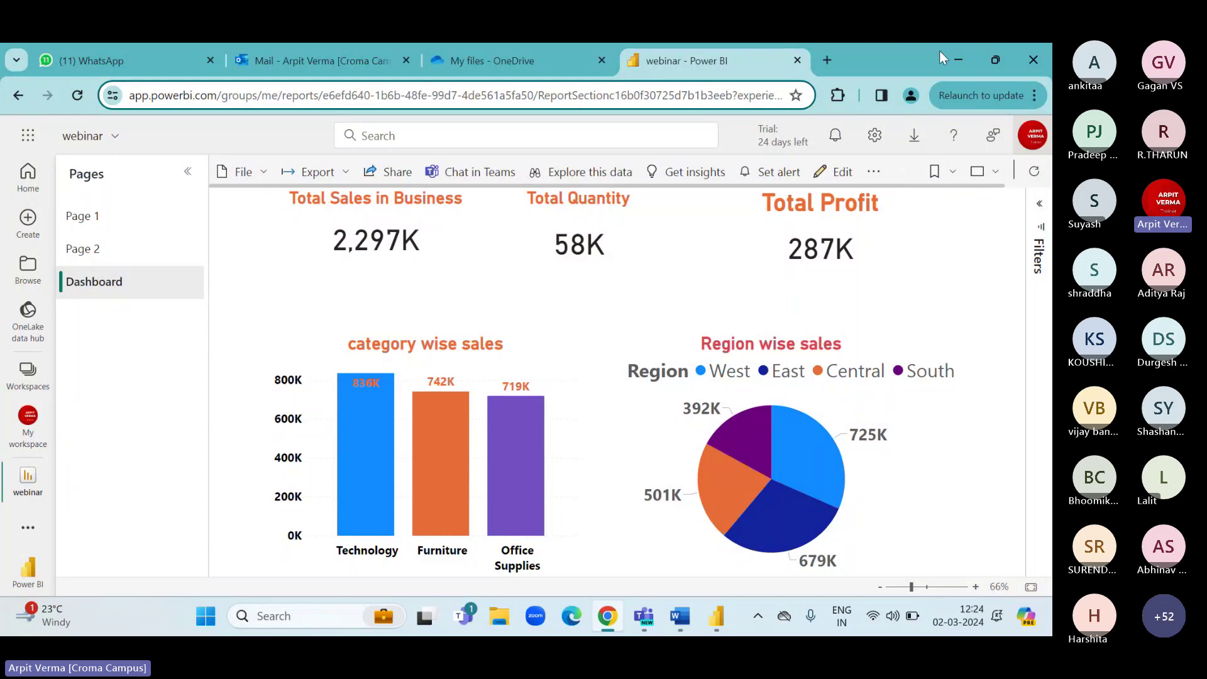
left_click(957, 61)
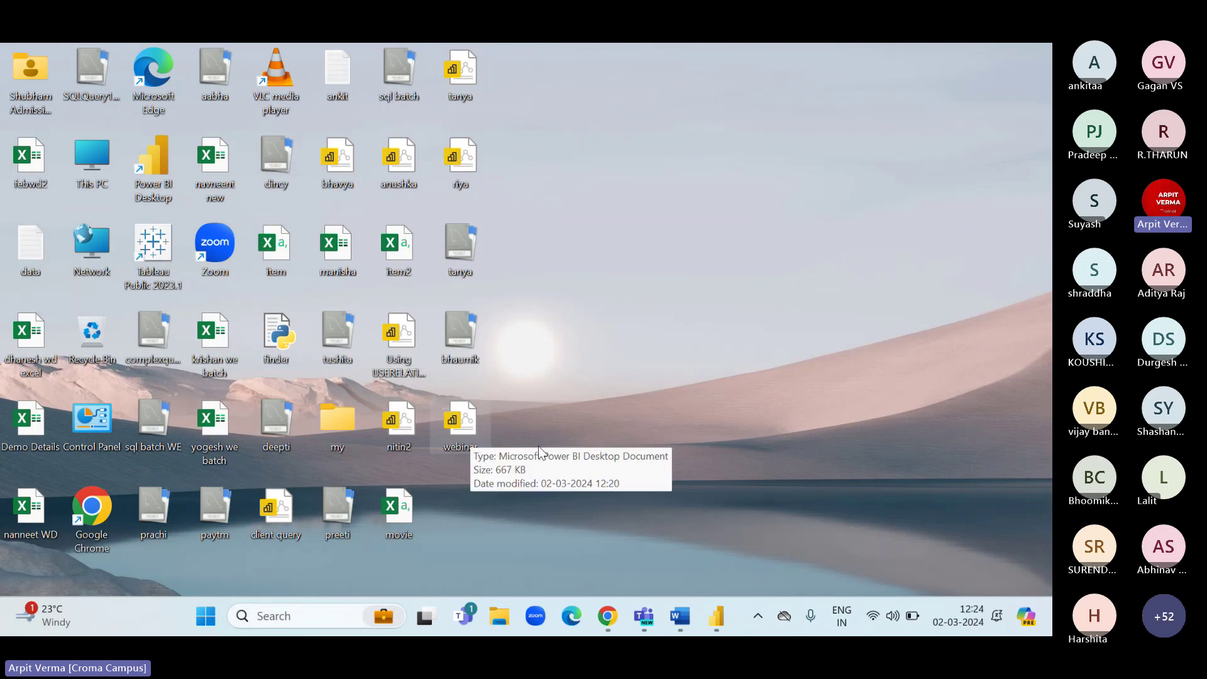
mouse_move(703, 612)
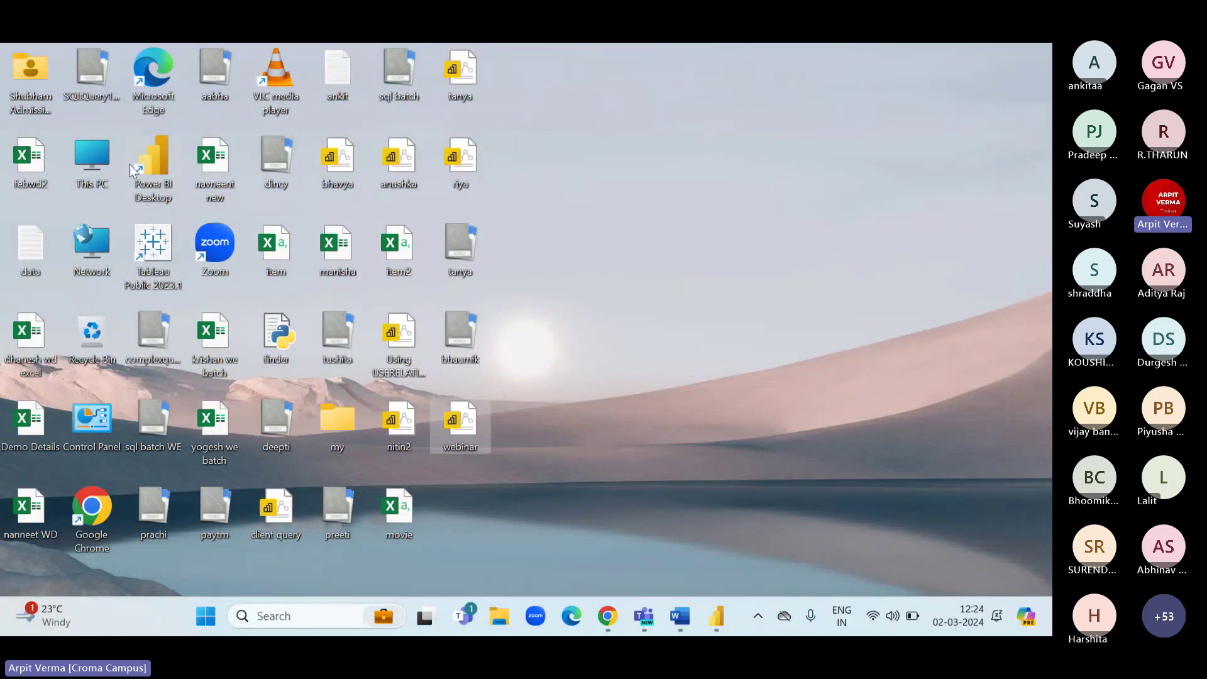
left_click(466, 420)
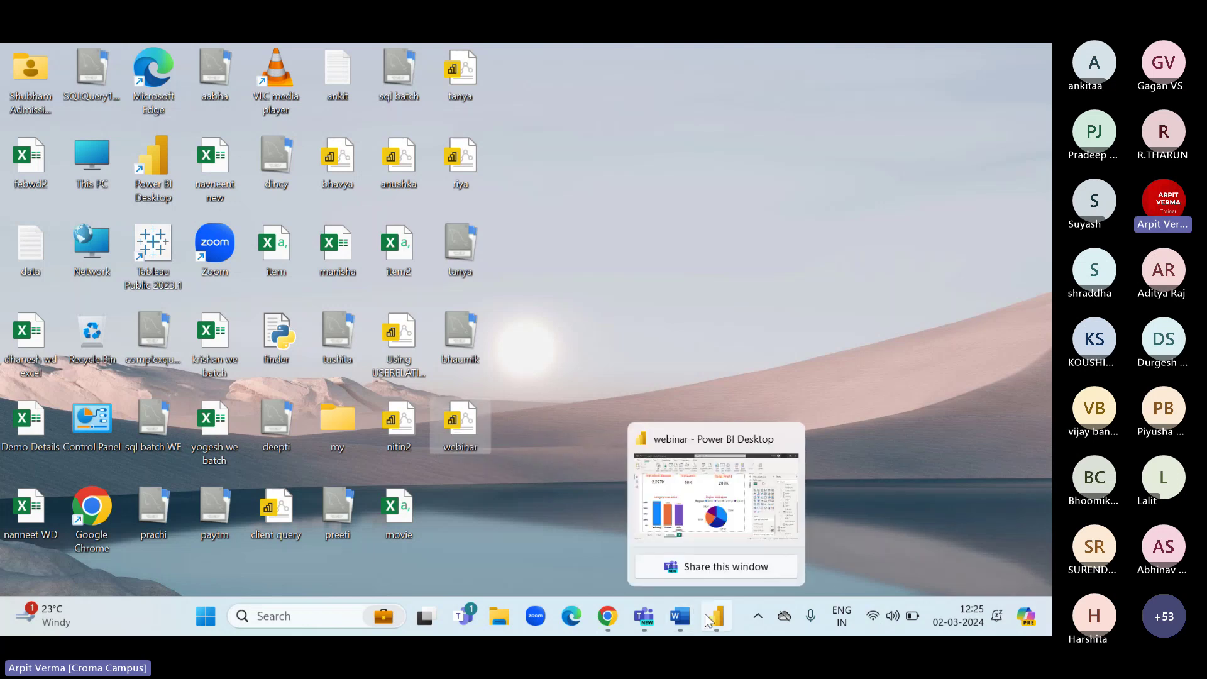
left_click(608, 496)
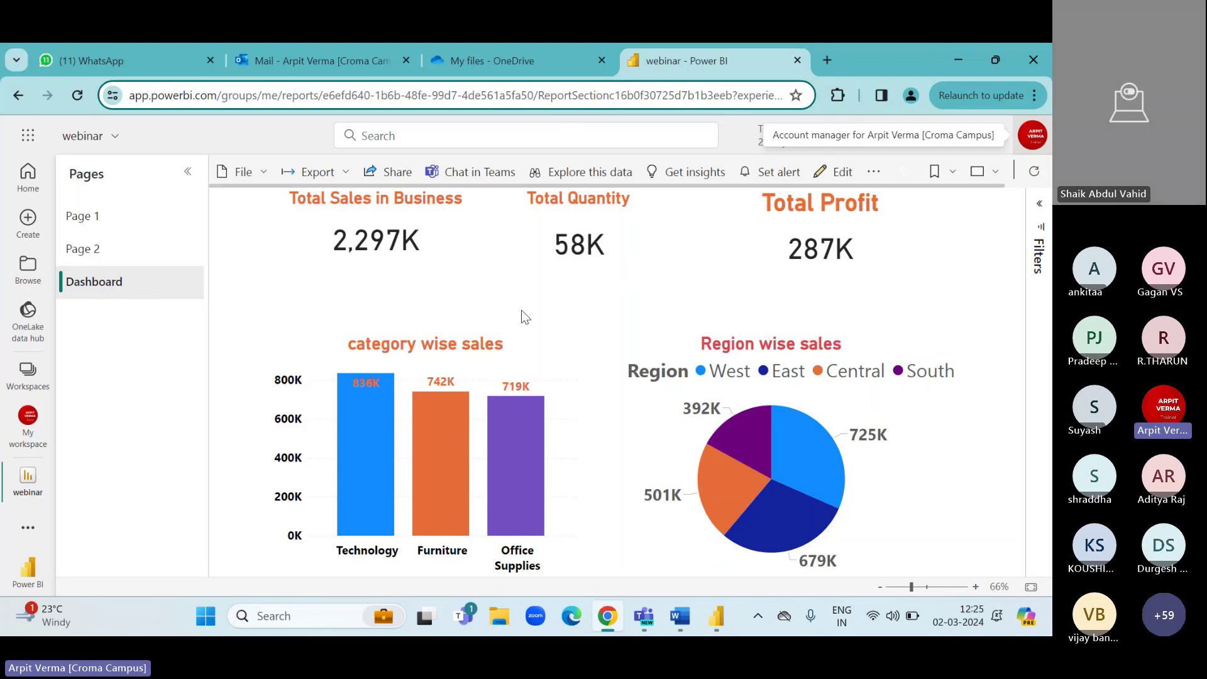
Switch the webinar report's Dashboard page into edit mode, then minimise and restore the browser twice.
left_click(836, 172)
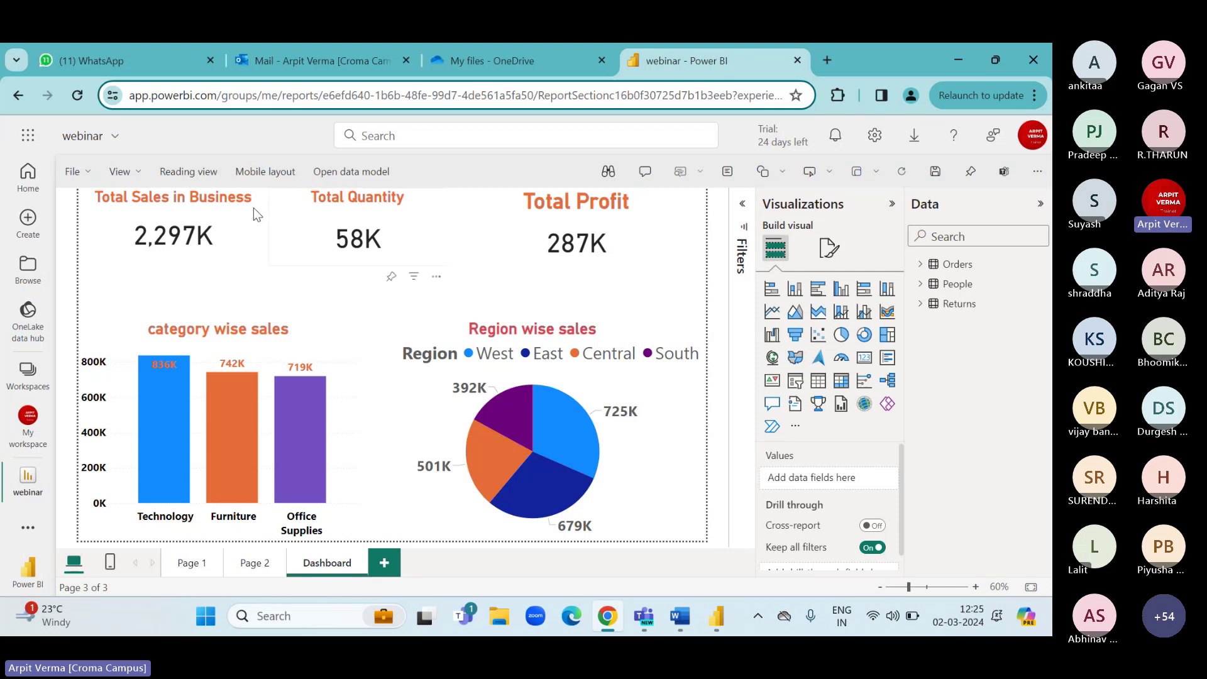
left_click(1025, 53)
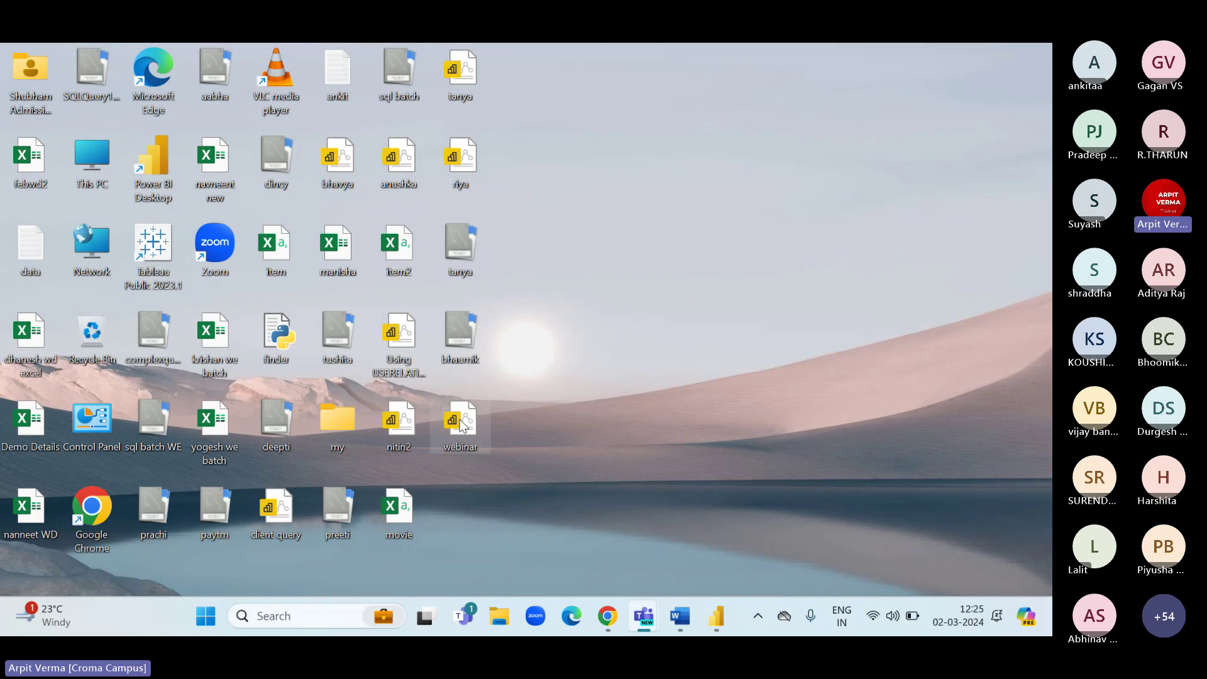
left_click(607, 615)
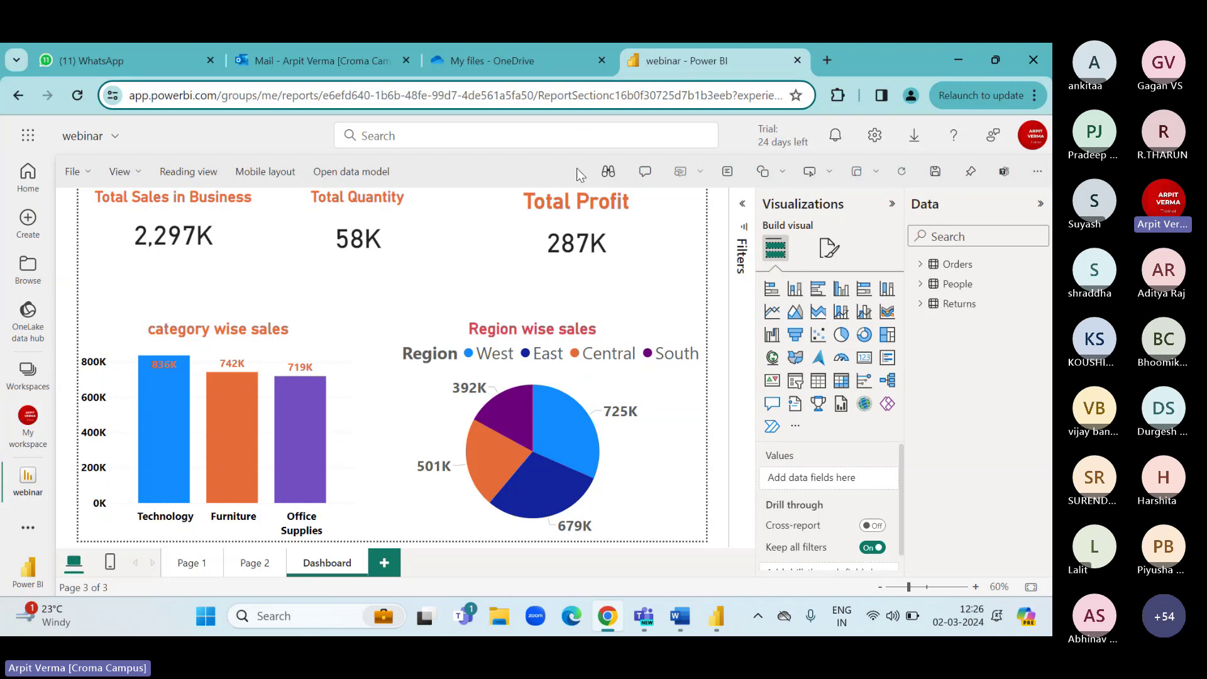
left_click(958, 61)
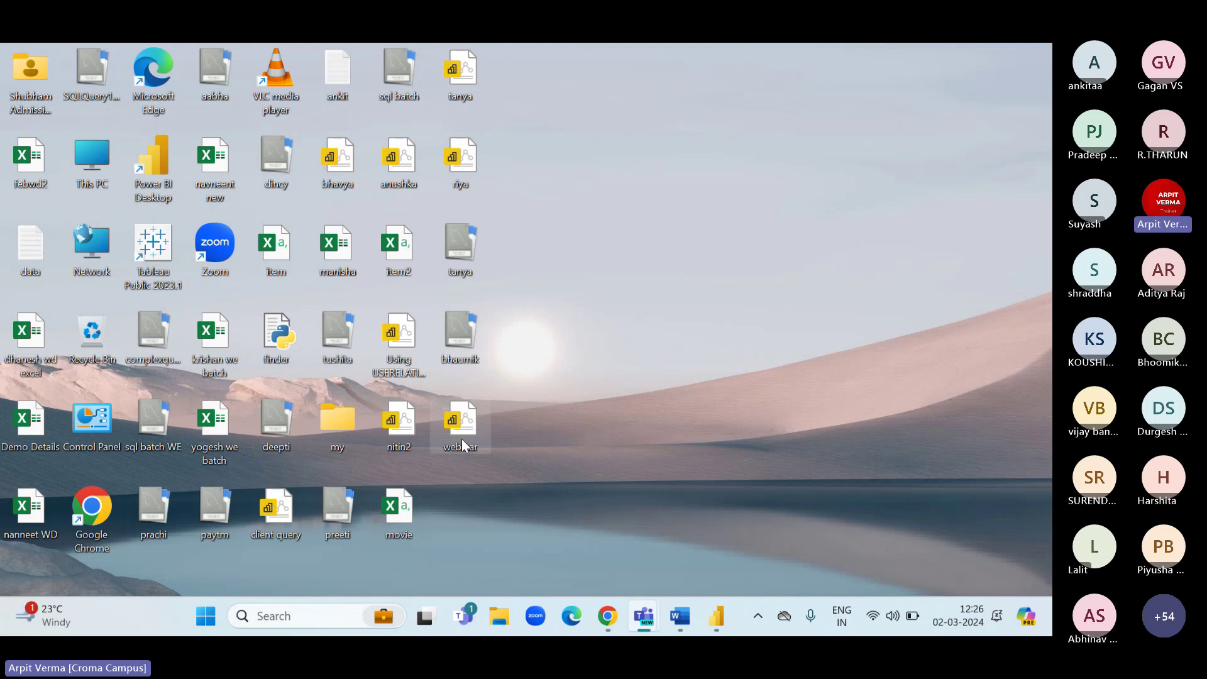
left_click(607, 616)
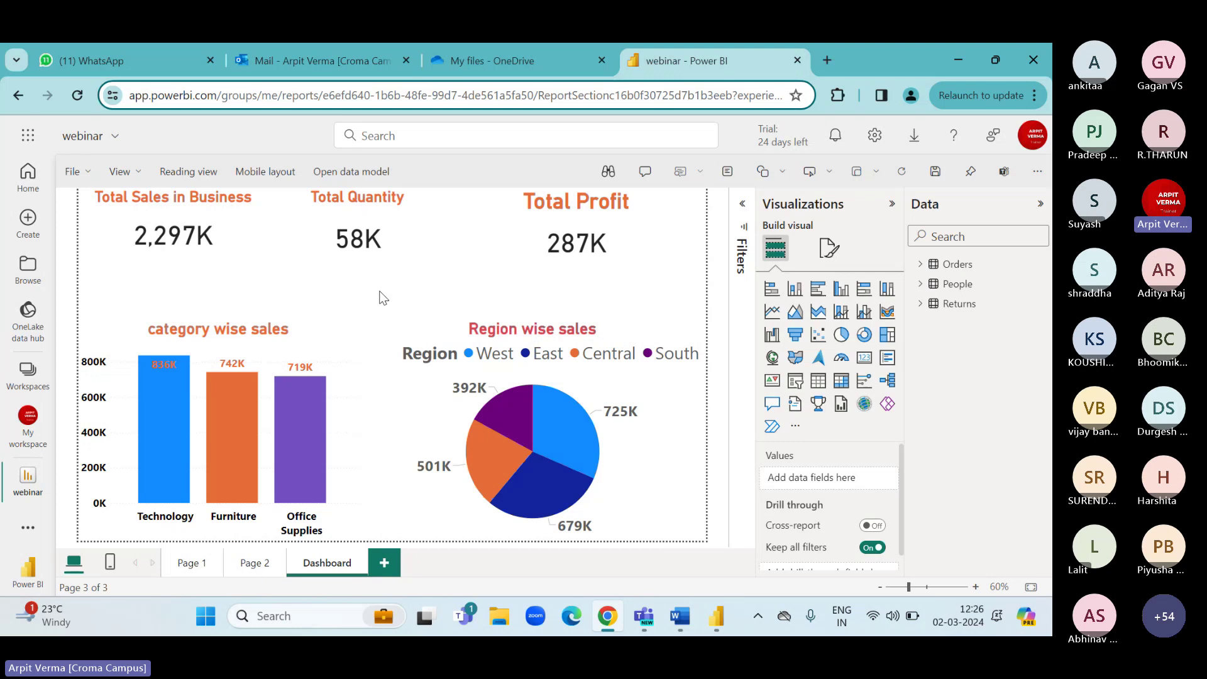
Find the webinar report in My workspace and check its refresh time and owner.
left_click(27, 432)
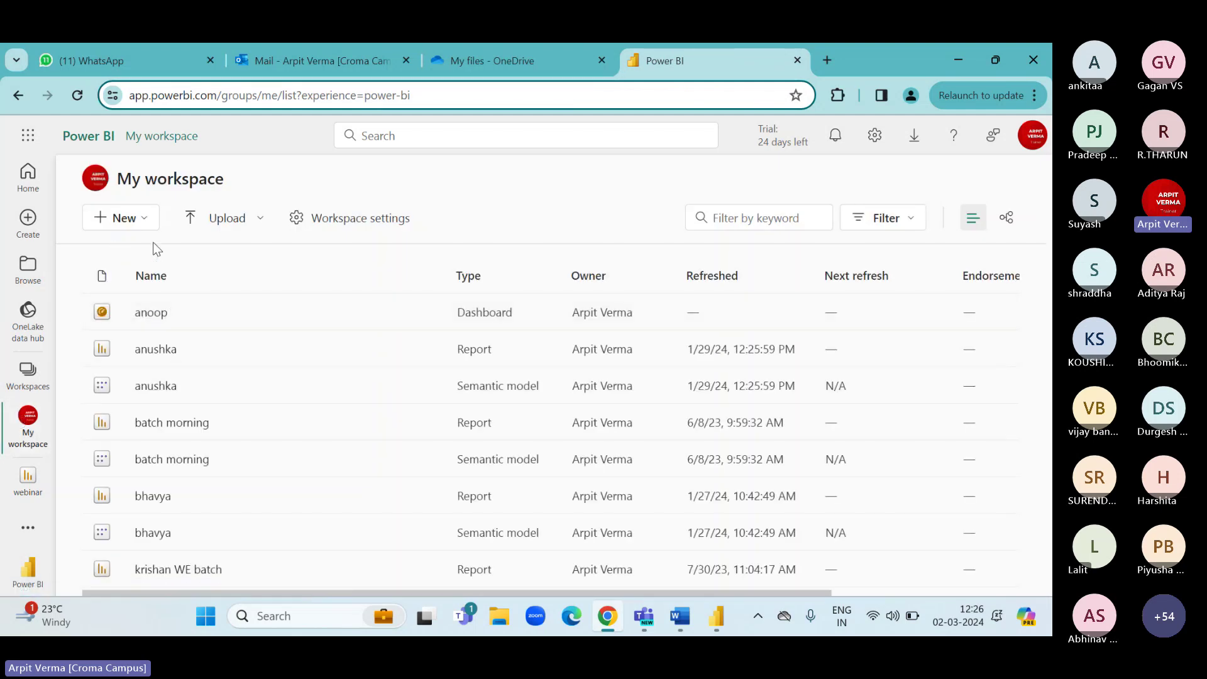
scroll(185, 463, "down", 7)
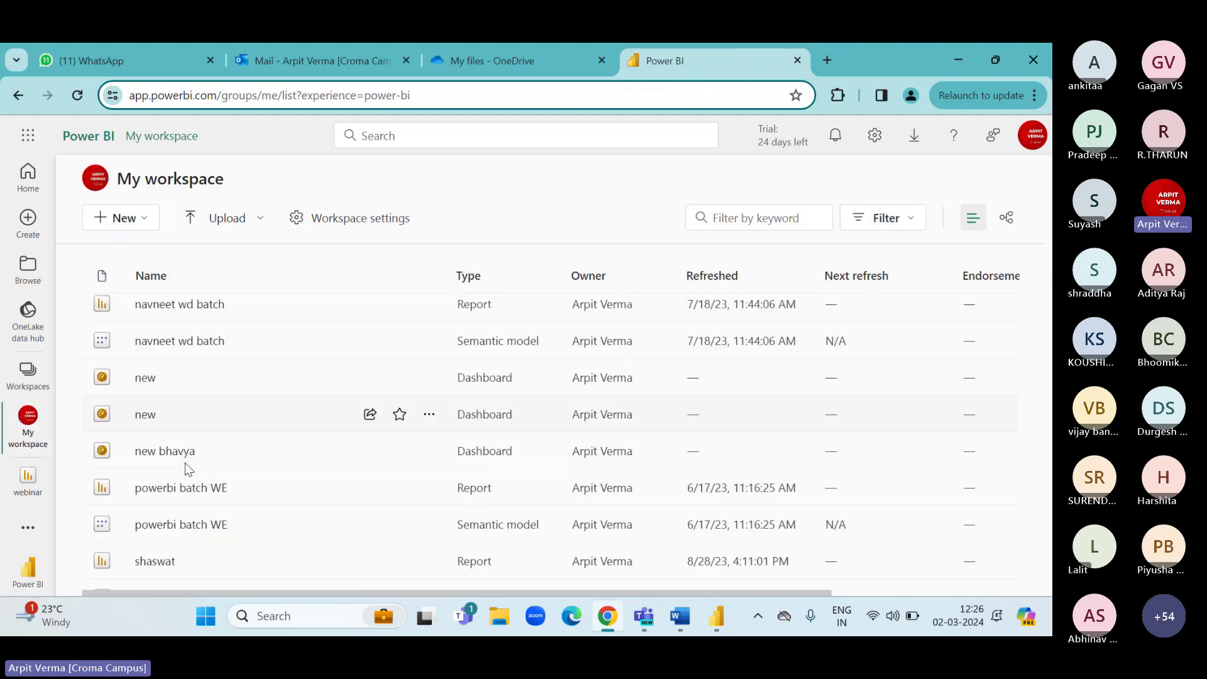
scroll(185, 462, "down", 3)
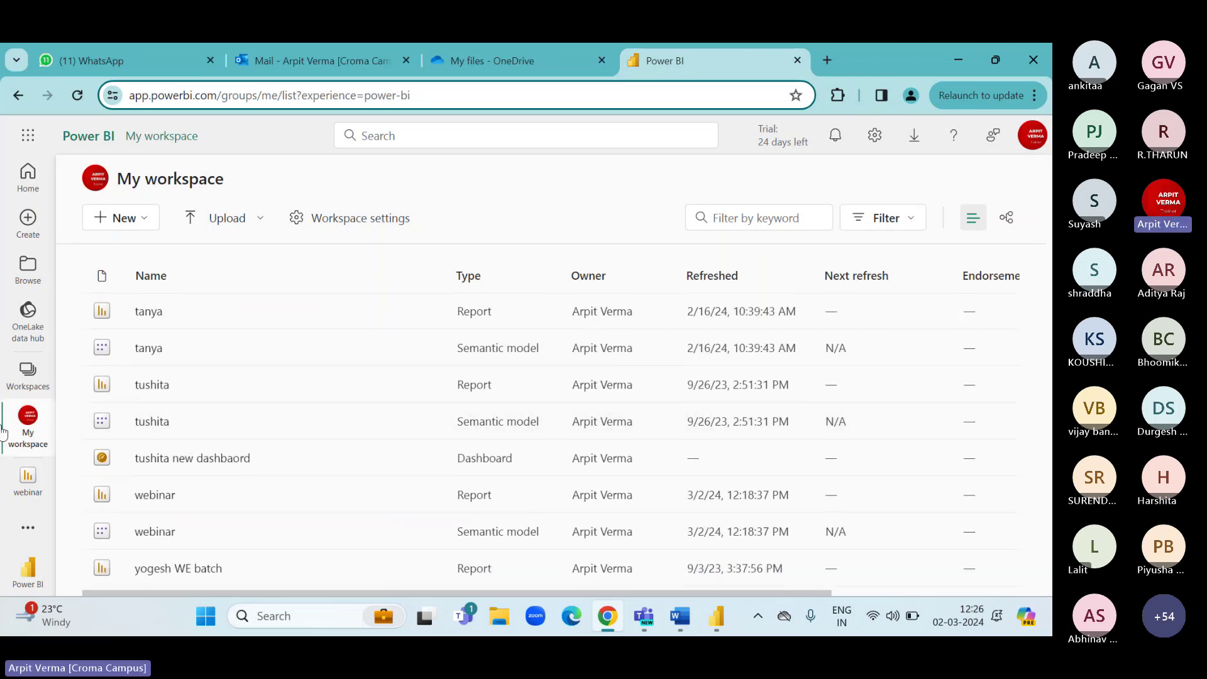
scroll(188, 470, "down", 1)
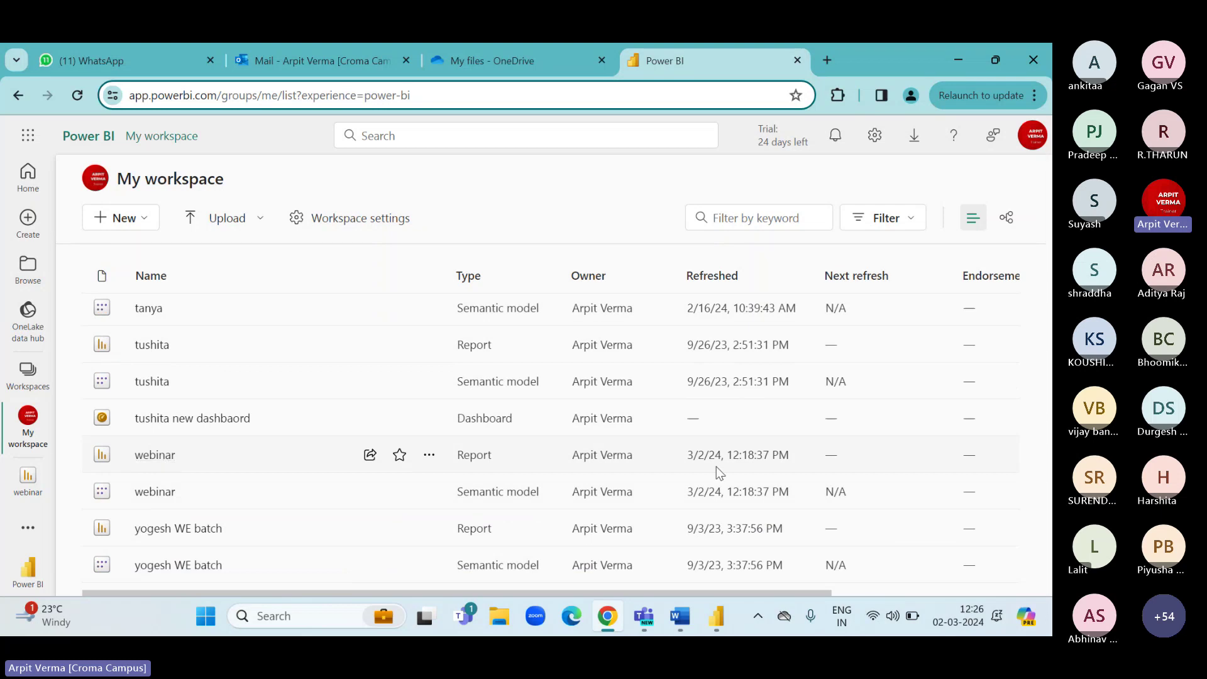
left_click_drag(692, 454, 771, 455)
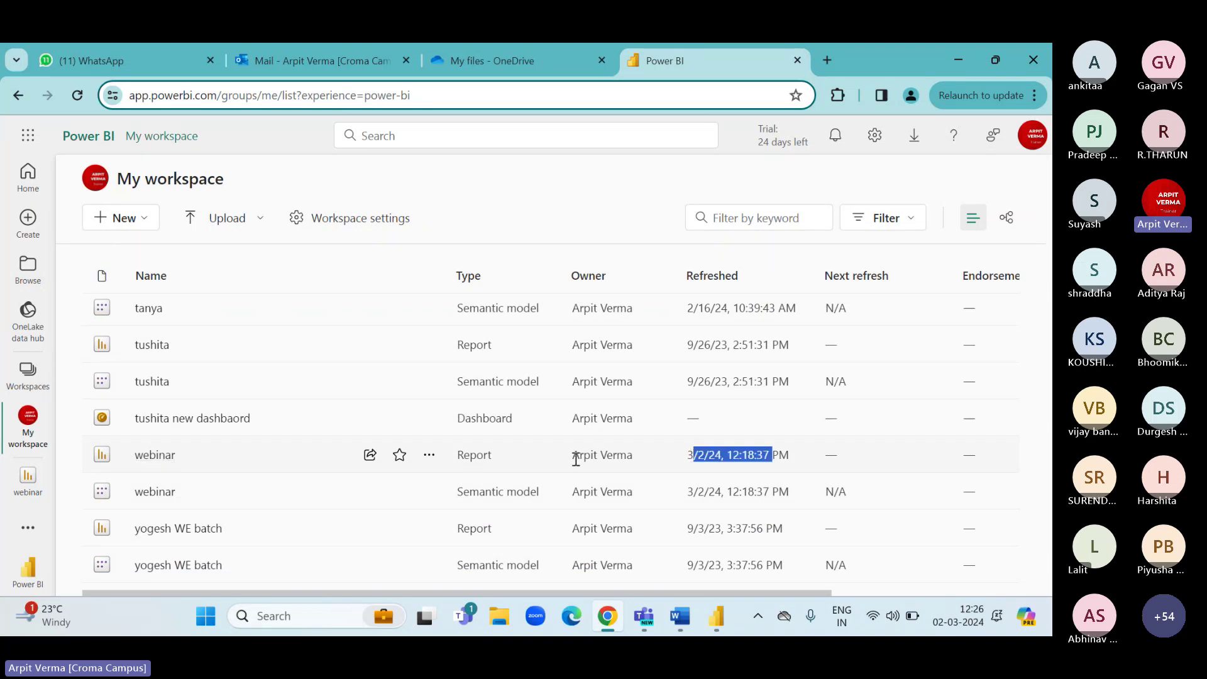
left_click_drag(576, 459, 641, 462)
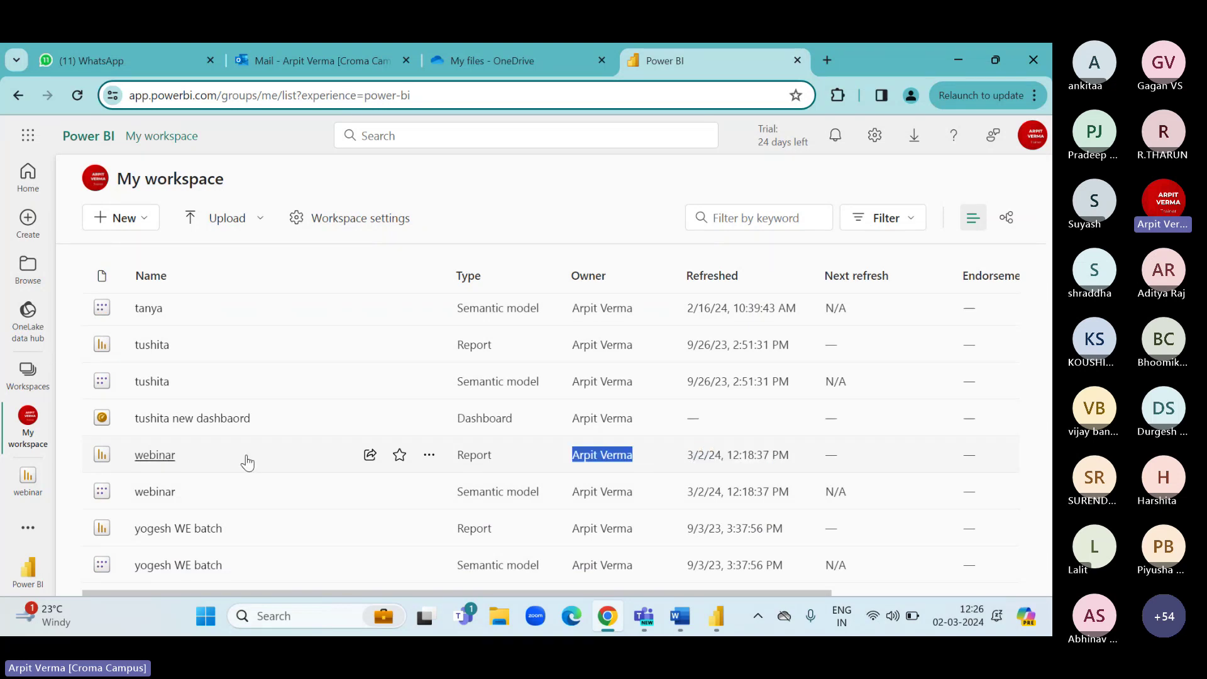
Open the webinar report, close its tab, and minimise the browser.
left_click(155, 455)
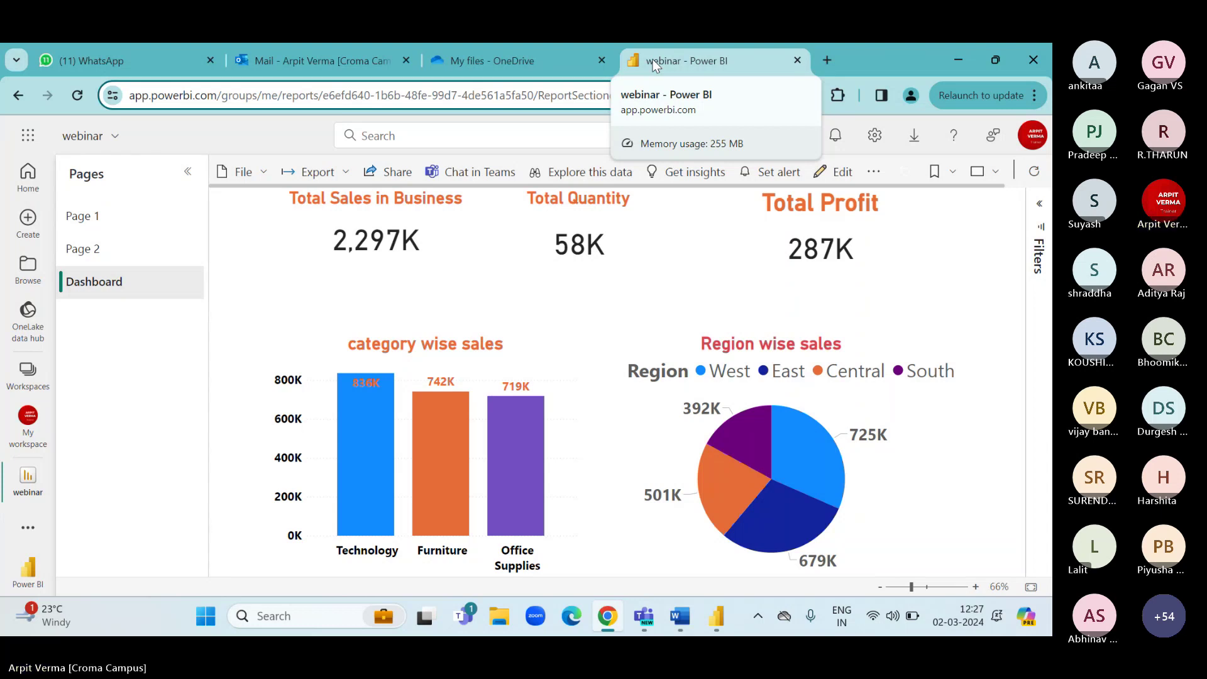
left_click(800, 62)
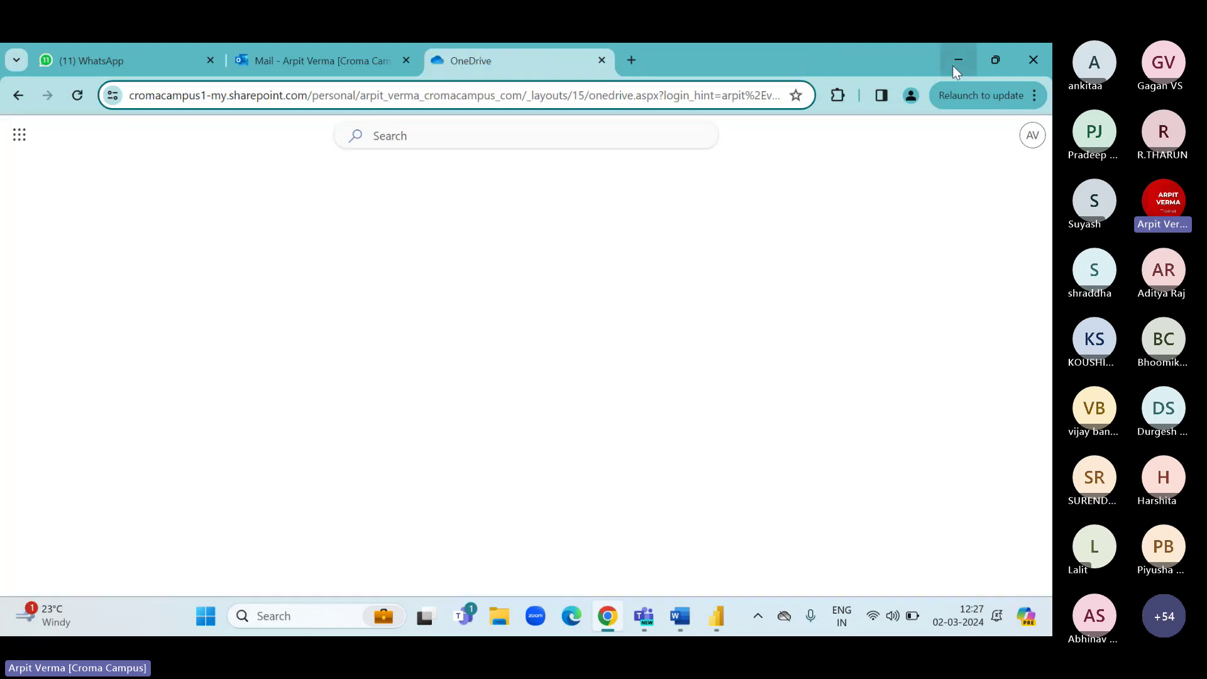
left_click(956, 61)
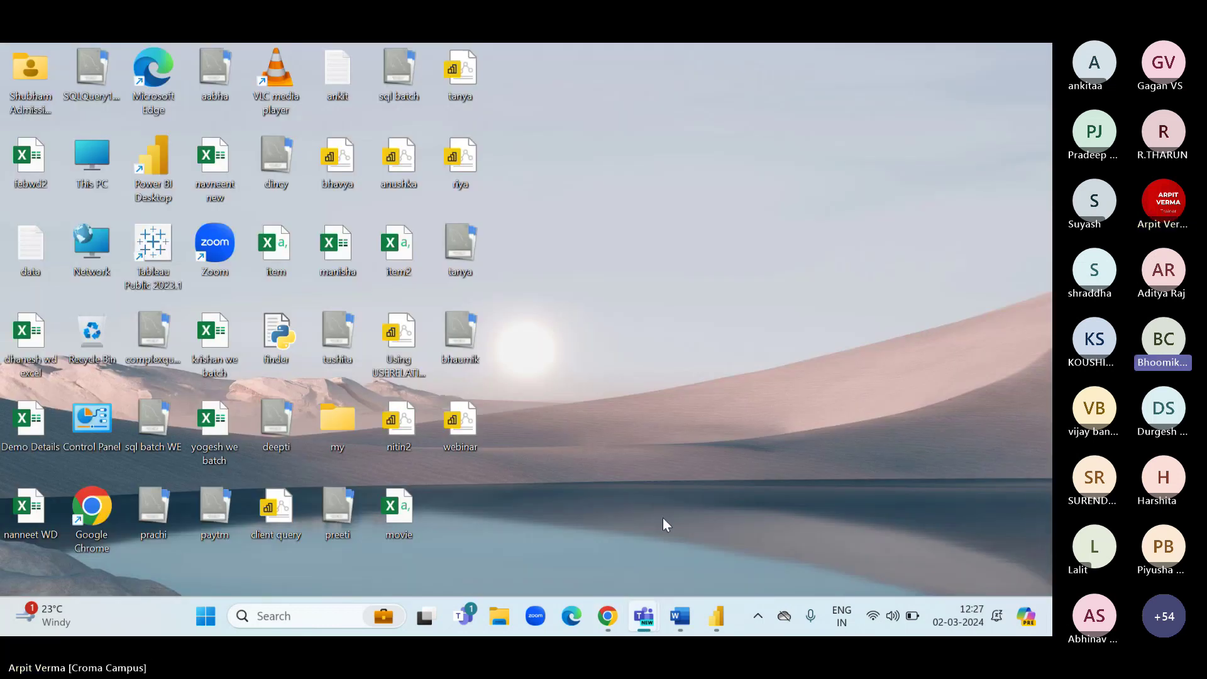